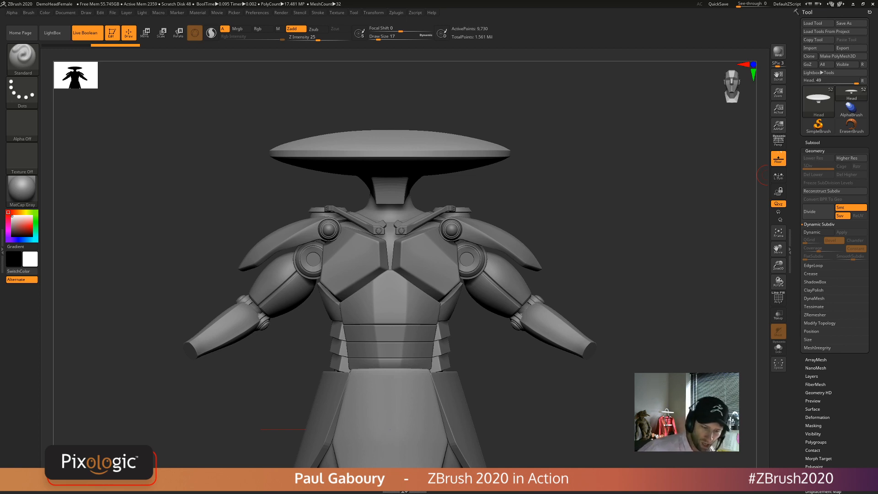
- Collapse the Geometry settings and frame the whole samurai mech figure on its base in a straight front view
click(816, 151)
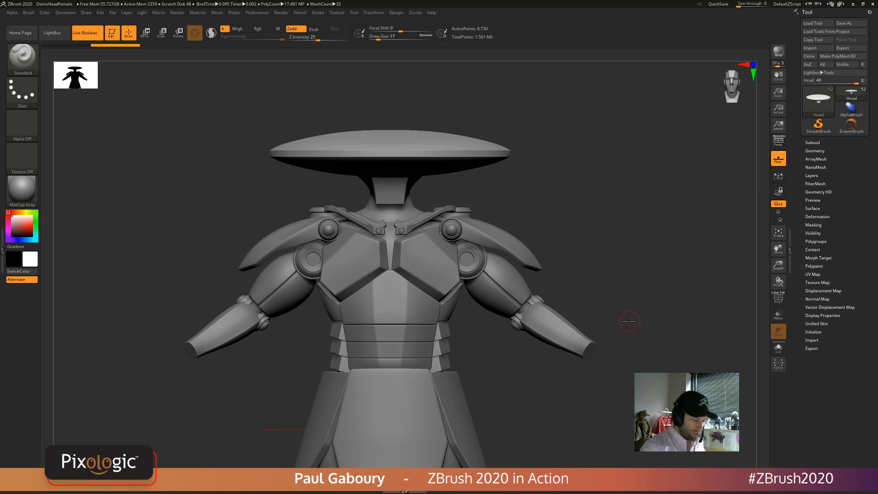
key(ctrl)
mouse_move(637, 322)
ctrl+right_down()
mouse_move(612, 286)
mouse_move(587, 270)
ctrl+right_up()
alt+right_drag(570, 320, 567, 310)
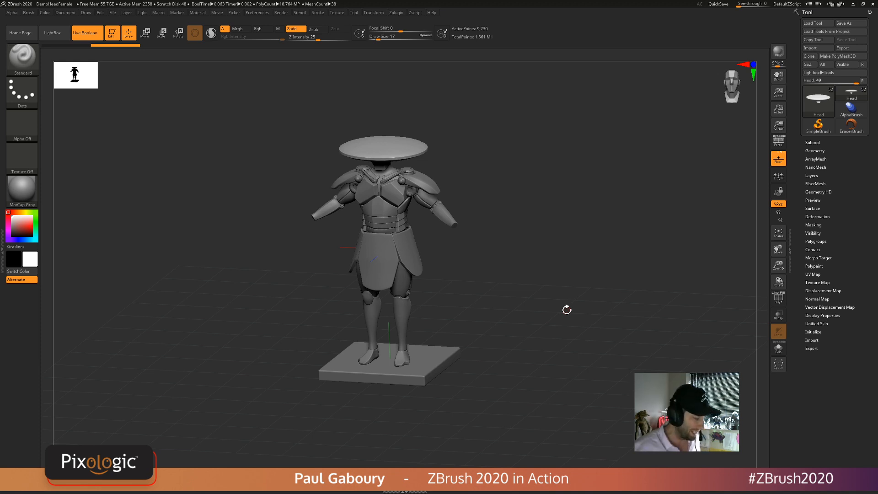
mouse_move(535, 319)
shift+mouse_down()
mouse_move(541, 308)
mouse_move(576, 306)
mouse_move(589, 311)
mouse_move(545, 317)
mouse_move(582, 324)
shift+mouse_up()
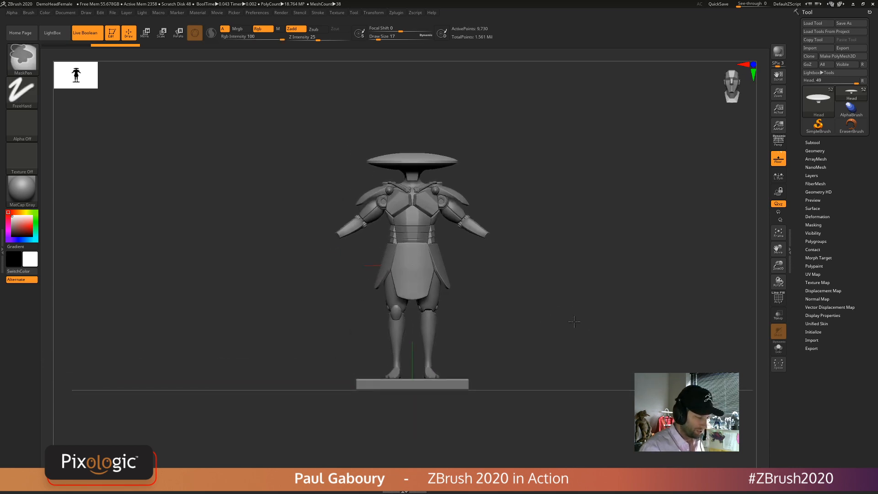
ctrl+right_drag(574, 322, 575, 322)
alt+drag(575, 322, 567, 309)
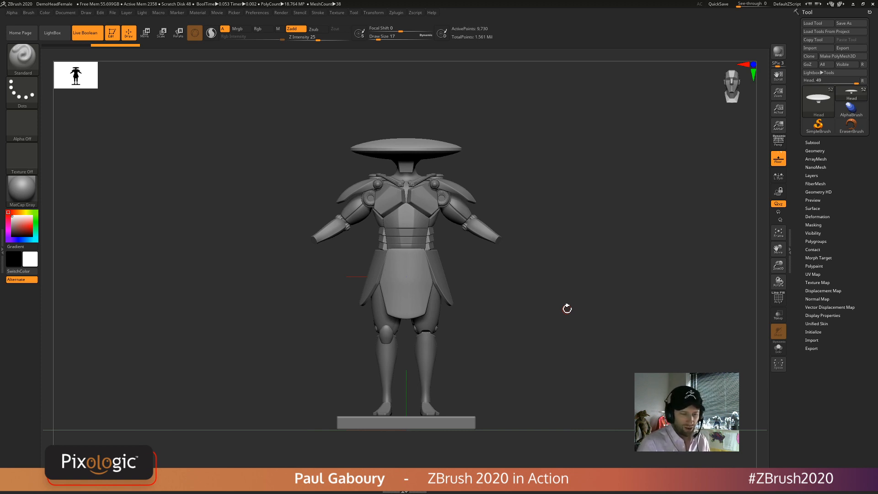
- Select the SamuraiMechWarrior46 subtool at the start of the subtool list and show it alone
click(813, 142)
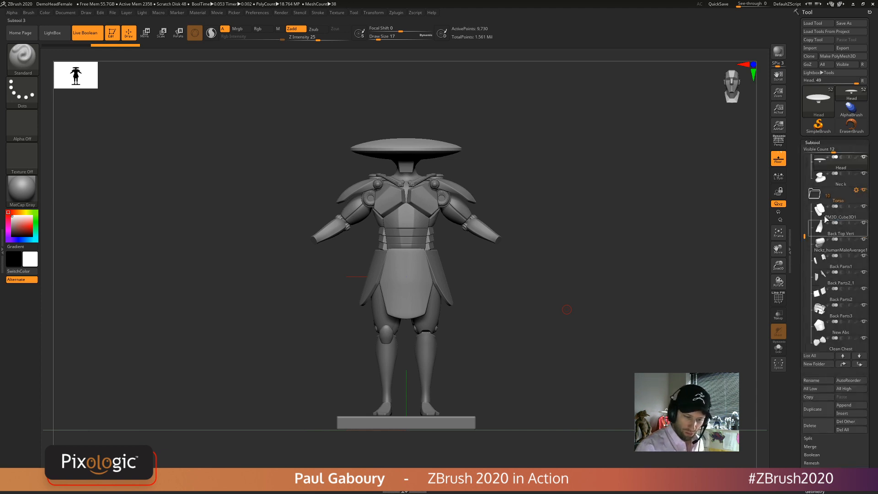
drag(805, 236, 810, 146)
click(815, 163)
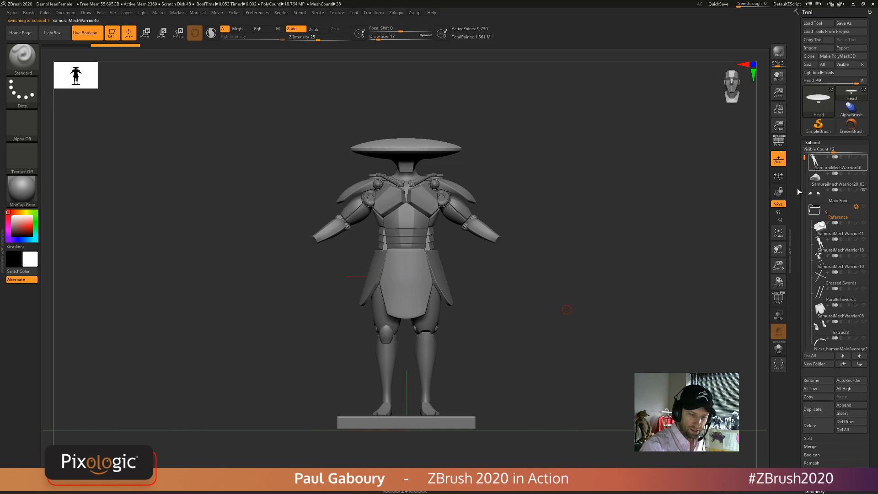
mouse_move(865, 160)
key(shift)
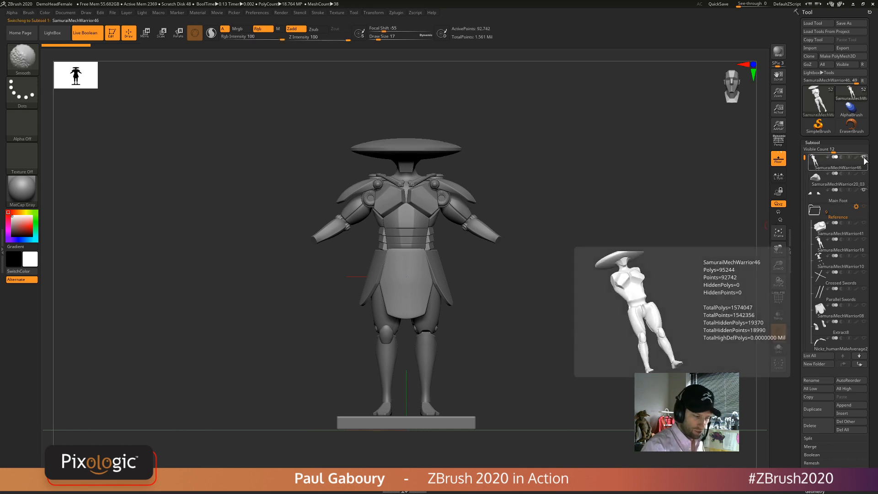
shift+click(864, 158)
drag(582, 357, 555, 345)
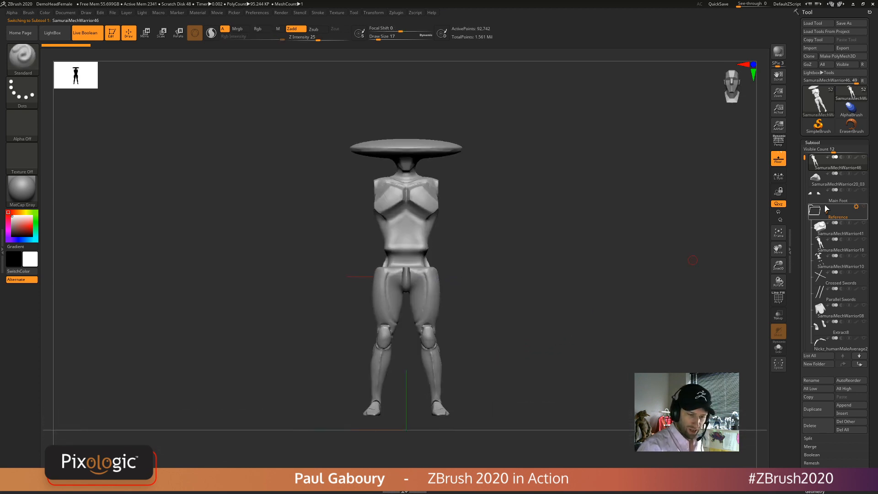
- Temporarily show the SamuraiMechWarrior20_03 and Main Foot subtools together with the isolated body
click(863, 173)
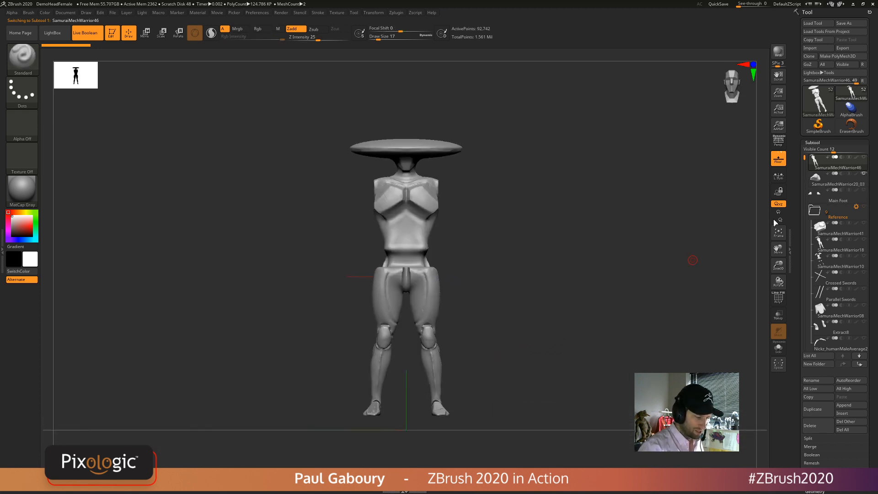
click(863, 190)
mouse_move(865, 228)
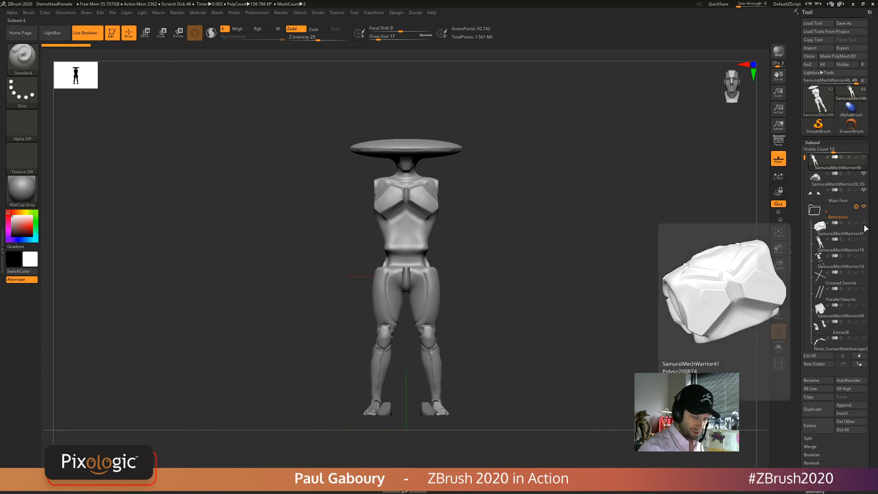
mouse_move(865, 181)
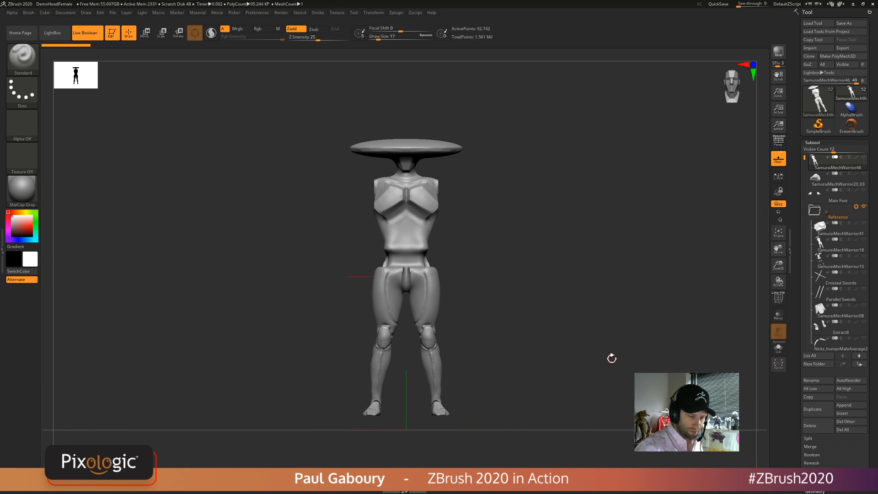
key(ctrl)
key(ctrl)
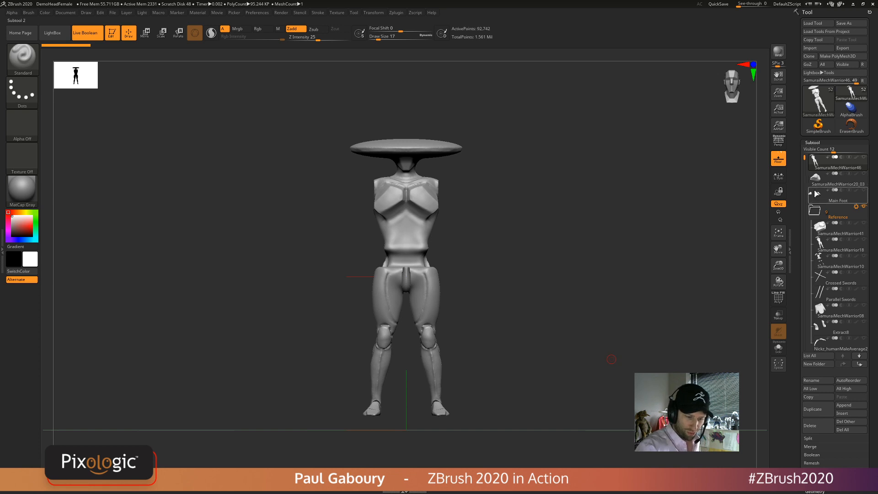
- Select the SamuraiMechWarrior18 subtool, make all subtools visible and inspect the complete figure from back and front
click(816, 246)
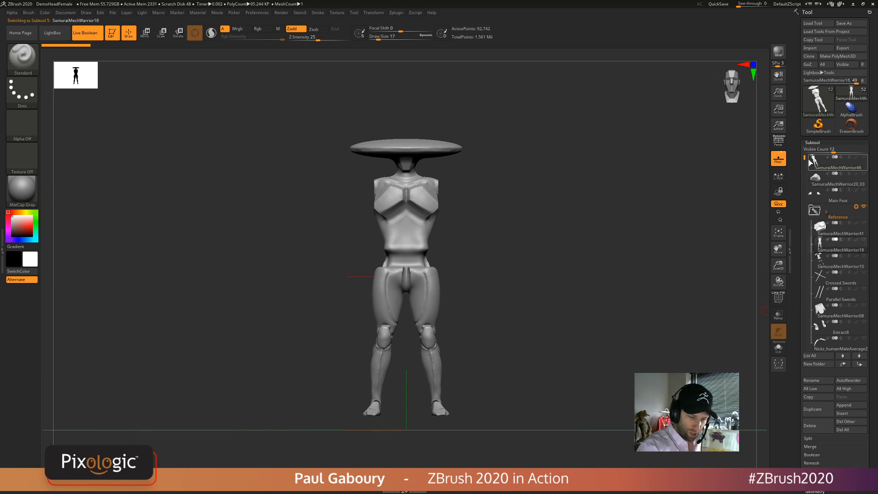
drag(804, 157, 802, 224)
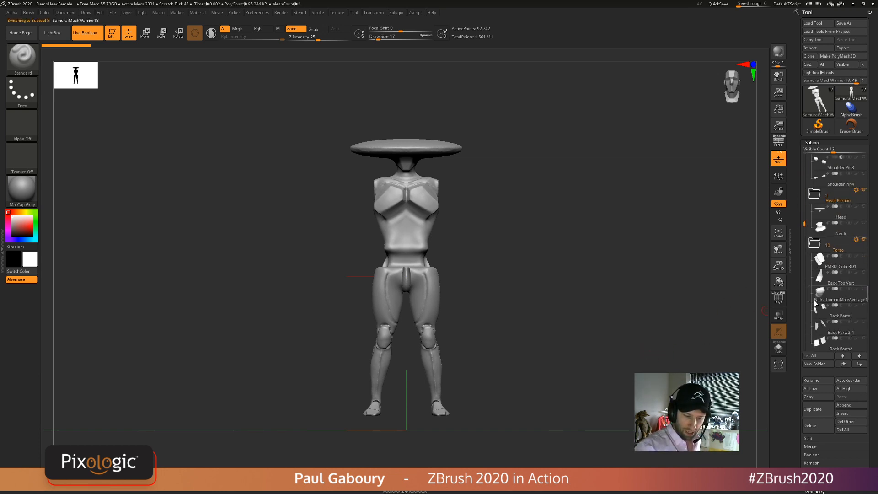
mouse_move(825, 303)
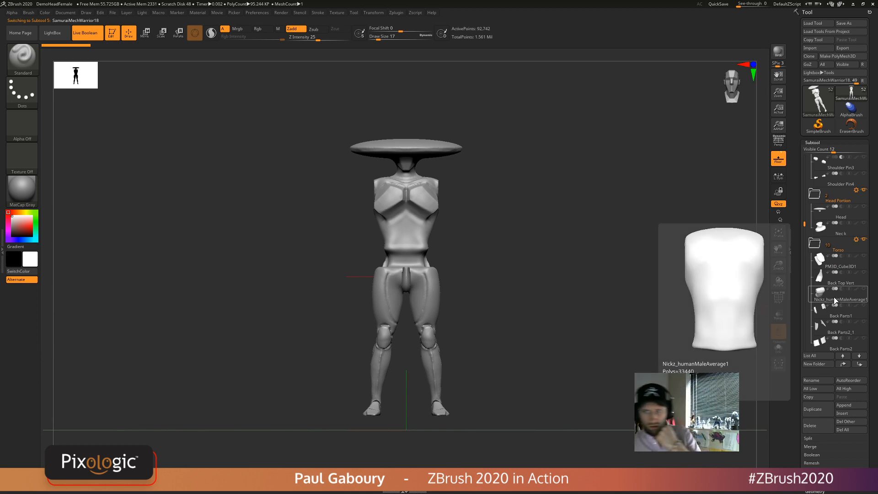
mouse_move(864, 250)
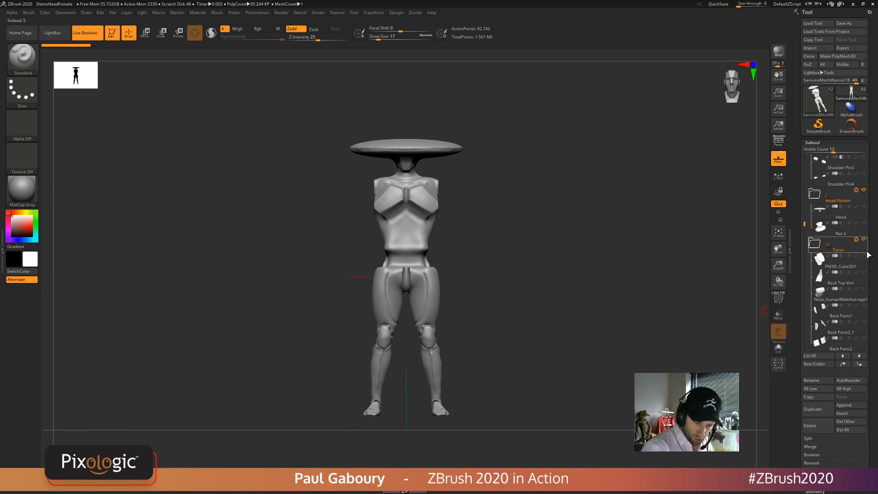
click(865, 259)
shift+click(865, 259)
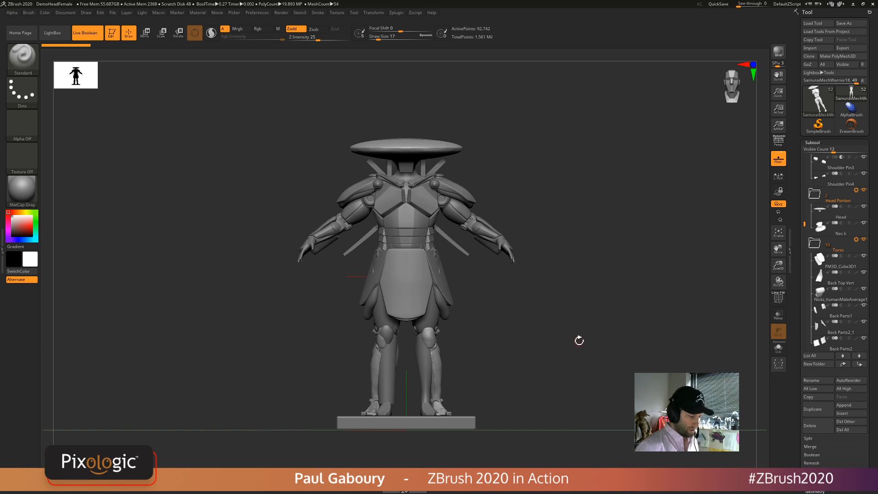
drag(525, 364, 569, 355)
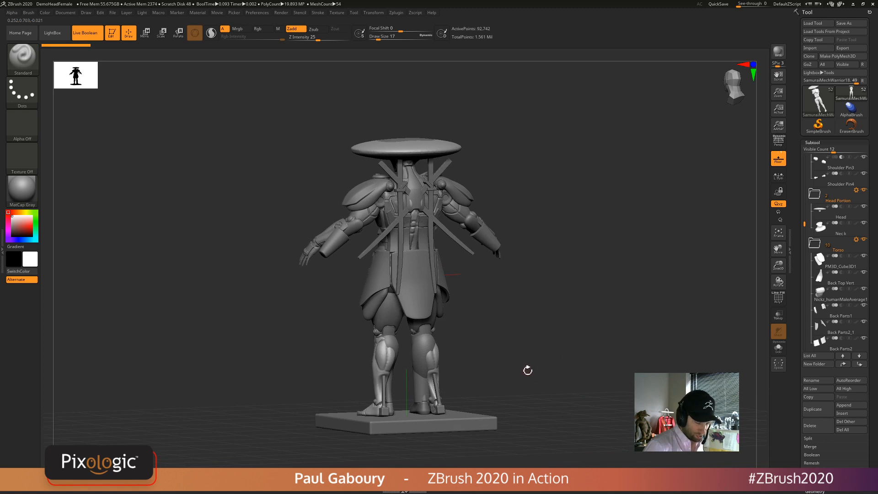
drag(523, 376, 578, 362)
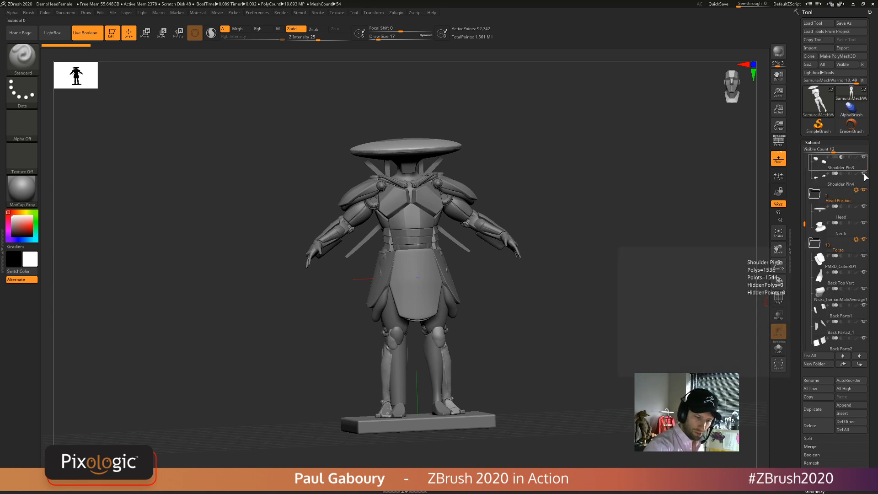
- Hide the SamuraiMechWarrior46, SamuraiMechWarrior20_03 and Main Foot subtools
drag(804, 224, 809, 156)
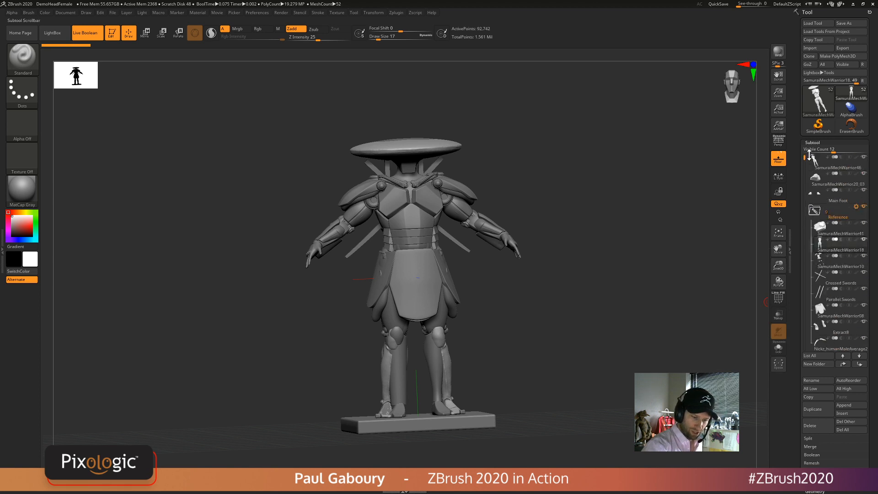
click(864, 158)
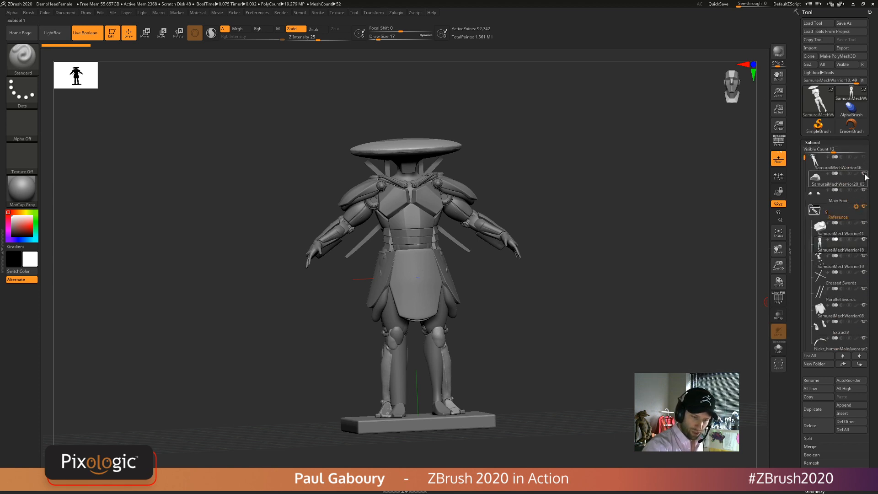
click(864, 174)
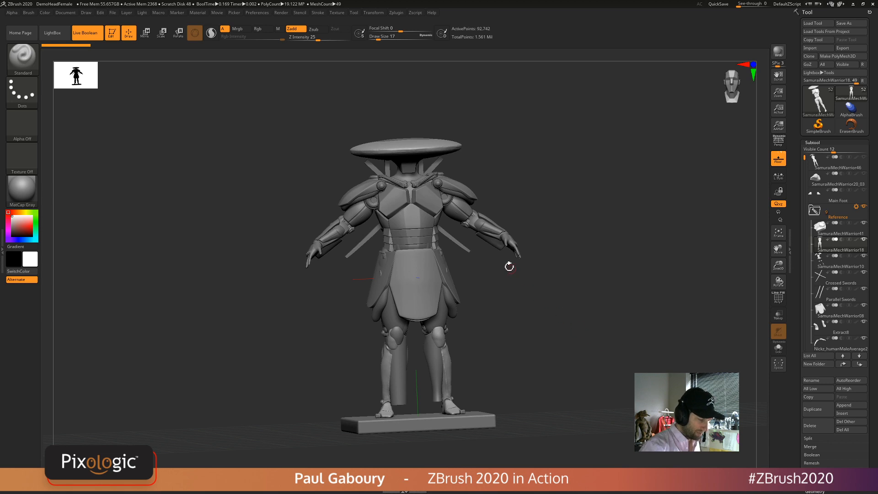
- Select the Head subtool, and collapse and hide the Shoulder Parts and Torso folders
alt+click(410, 168)
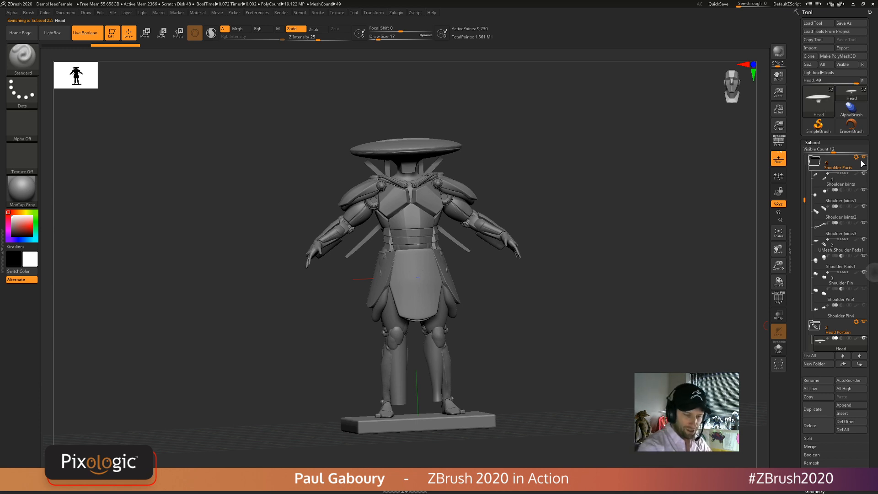
click(817, 163)
click(865, 158)
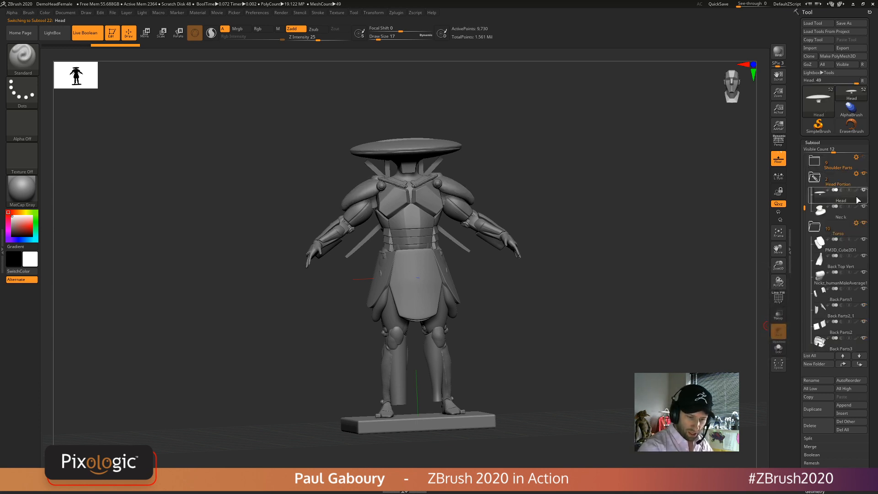
click(814, 226)
click(863, 223)
- Collapse and hide the arms, lower leg and upper leg folders, and hide the SamuraiMechWarrior20 subtool
click(855, 245)
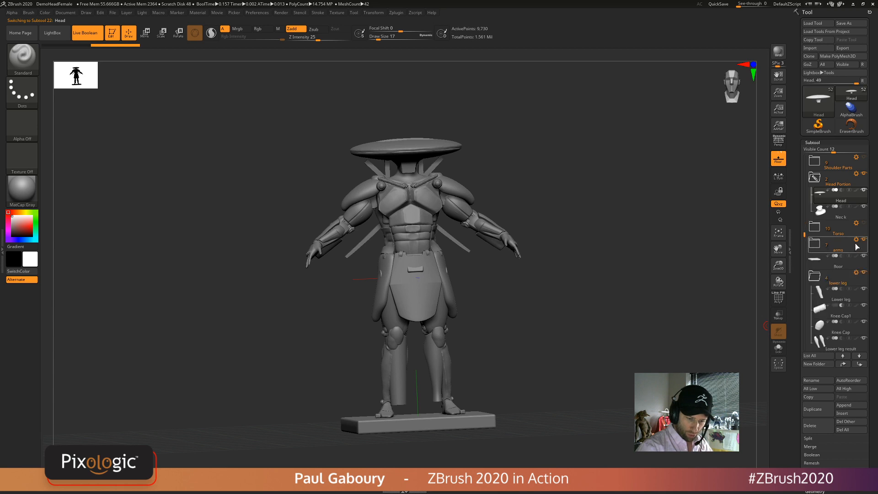
click(864, 240)
click(857, 277)
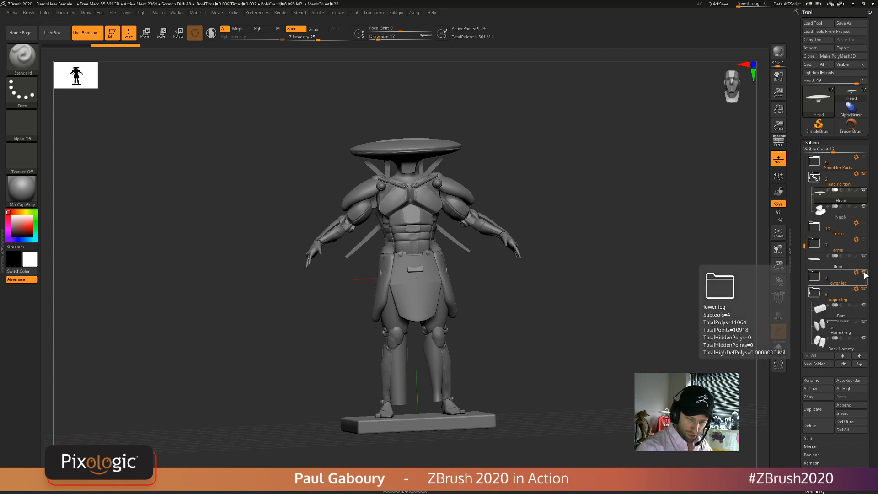
click(863, 274)
click(815, 294)
click(863, 289)
click(863, 305)
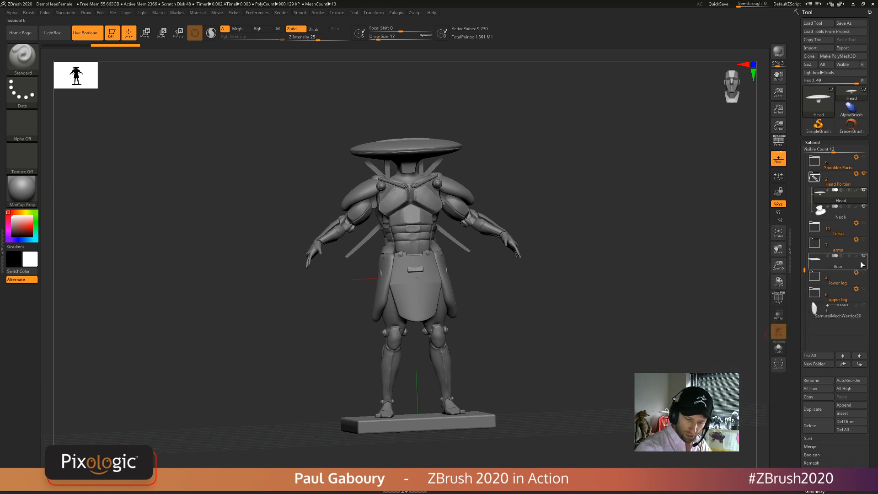
- Toggle the Reference folder's visibility off and on again, and examine the reference figure from front and back
drag(806, 271, 805, 157)
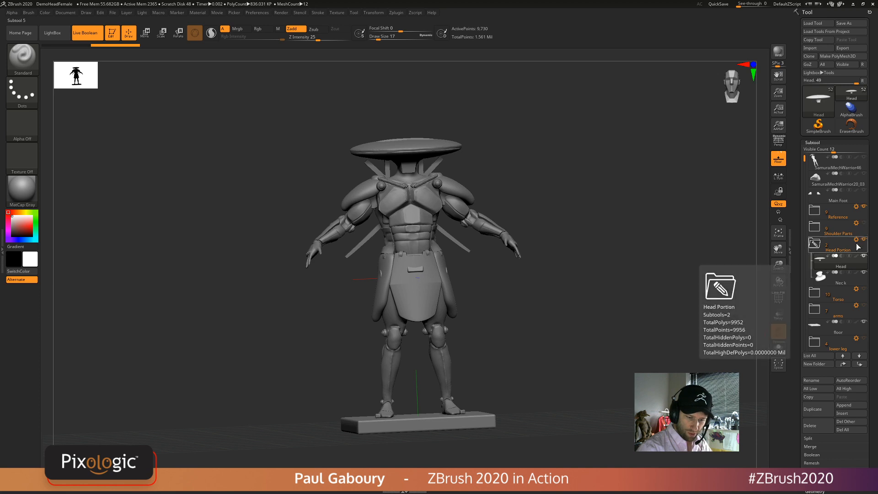
click(864, 207)
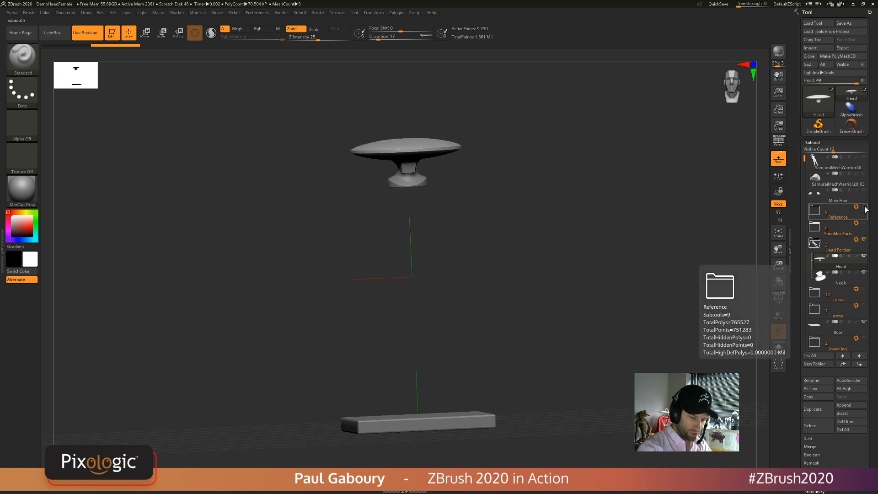
click(863, 207)
drag(657, 303, 604, 349)
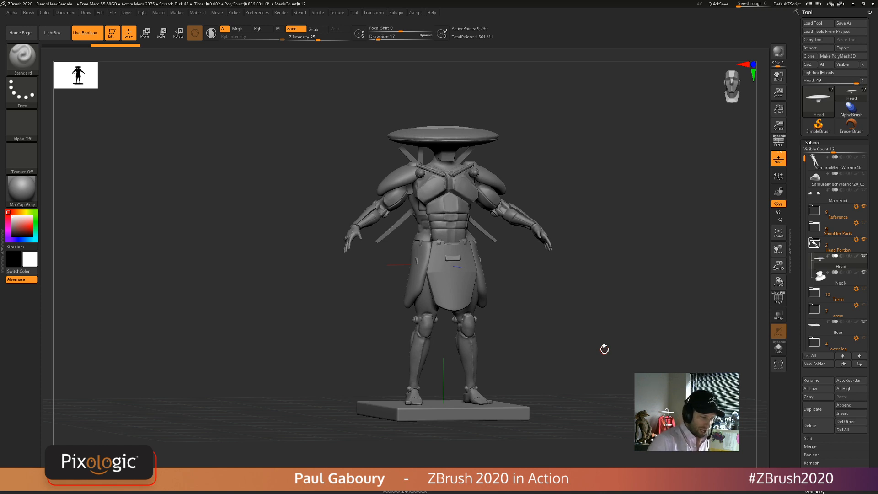
drag(521, 249, 535, 262)
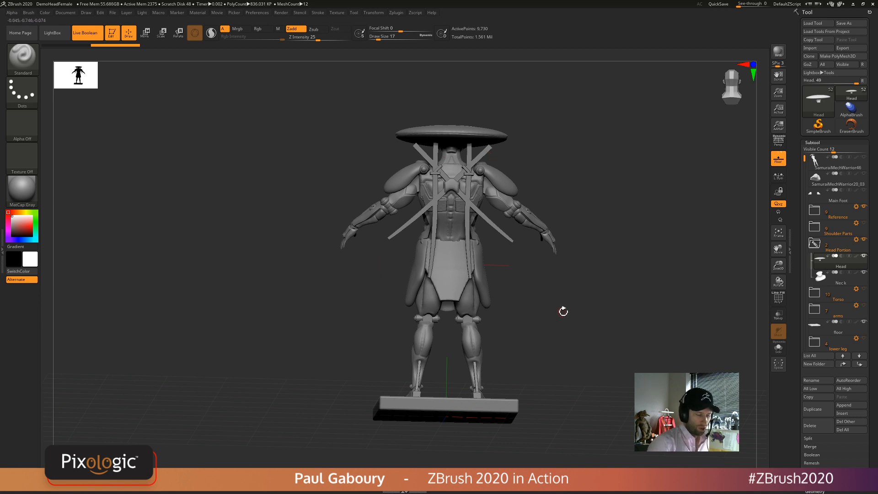
drag(562, 311, 609, 297)
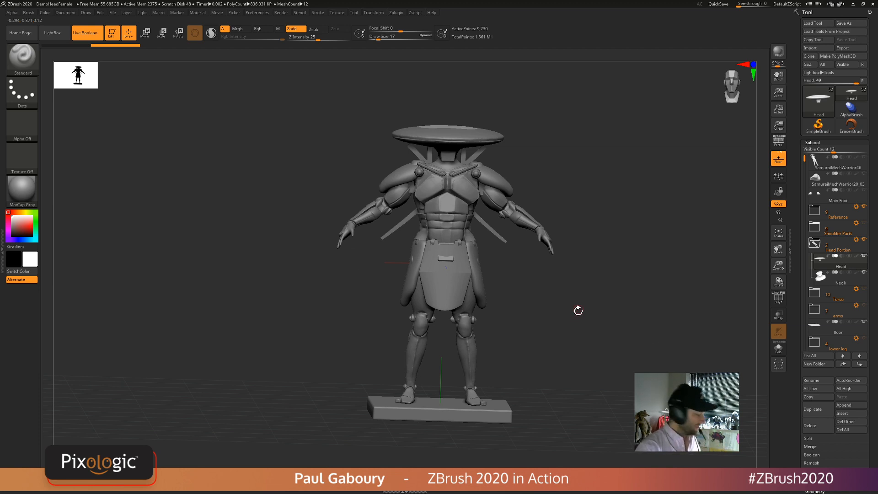
shift+drag(578, 310, 574, 300)
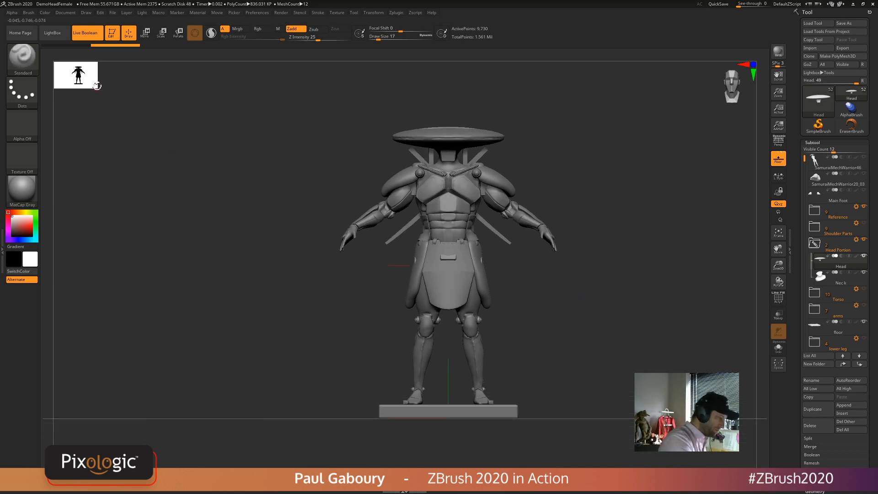
- Enlarge the silhouette thumbnail to size 512 and examine the reference figure's outline closer up from behind
drag(98, 88, 230, 168)
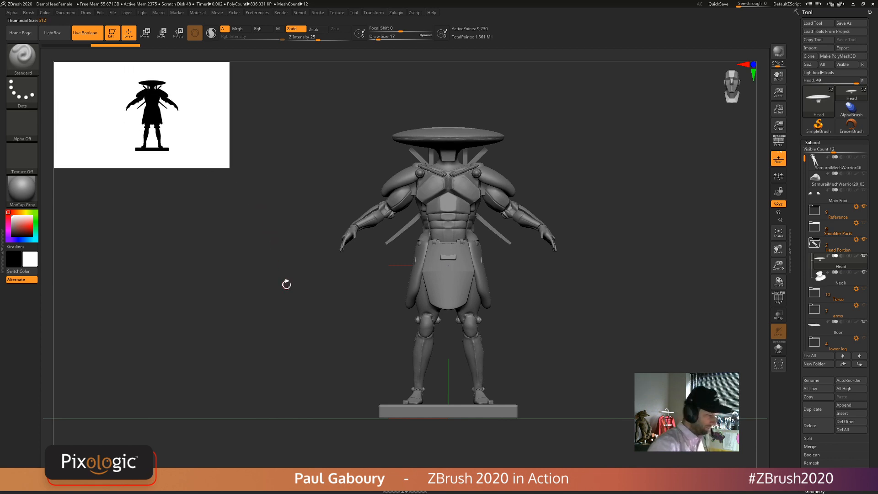
alt+drag(604, 307, 577, 307)
alt+right_drag(577, 307, 575, 300)
ctrl+right_drag(575, 299, 589, 280)
drag(541, 322, 567, 317)
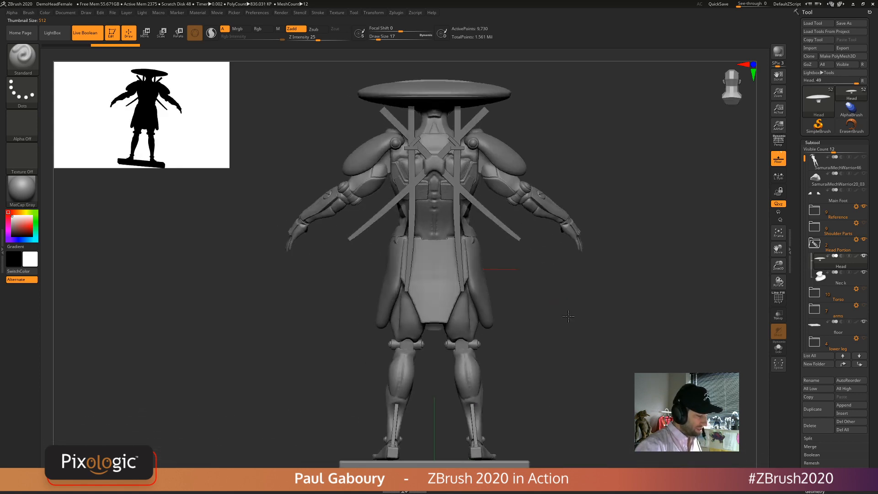
- Select the Crossed Swords subtool, hide the Parallel Swords subtool in the Reference folder, and face the figure's front
alt+click(471, 127)
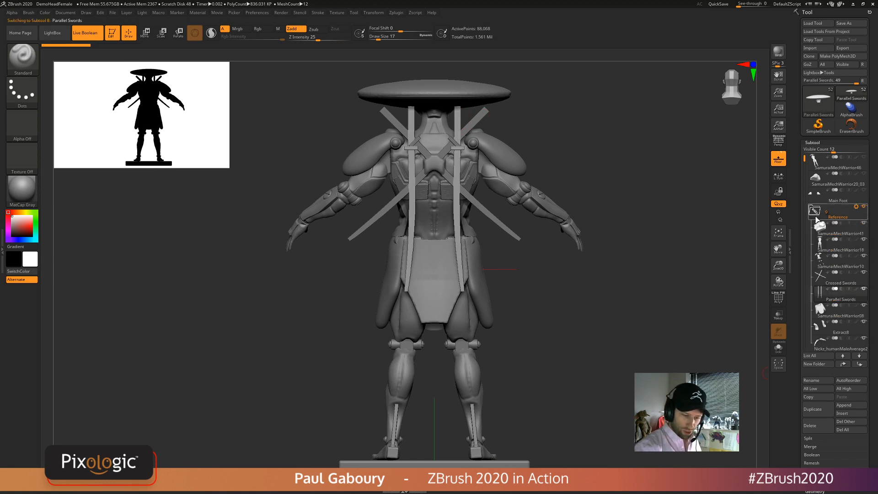
click(820, 277)
click(863, 289)
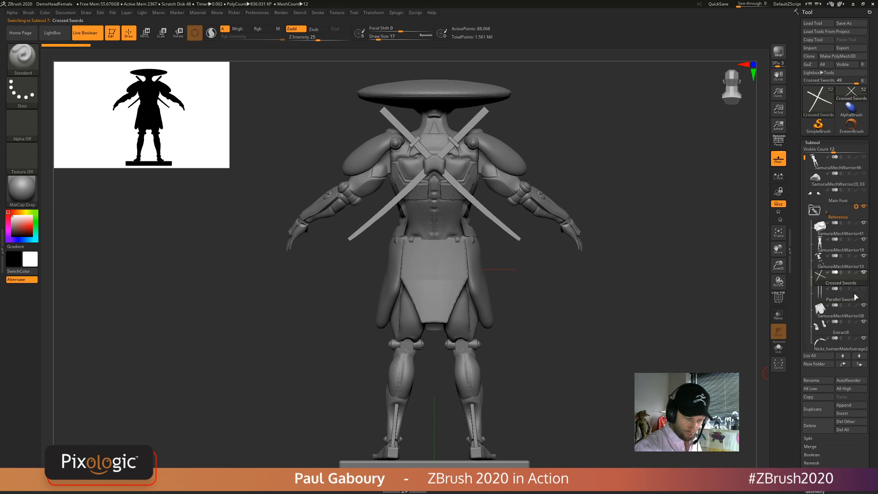
mouse_move(627, 366)
mouse_down()
mouse_move(615, 364)
mouse_move(645, 353)
mouse_move(631, 356)
mouse_up()
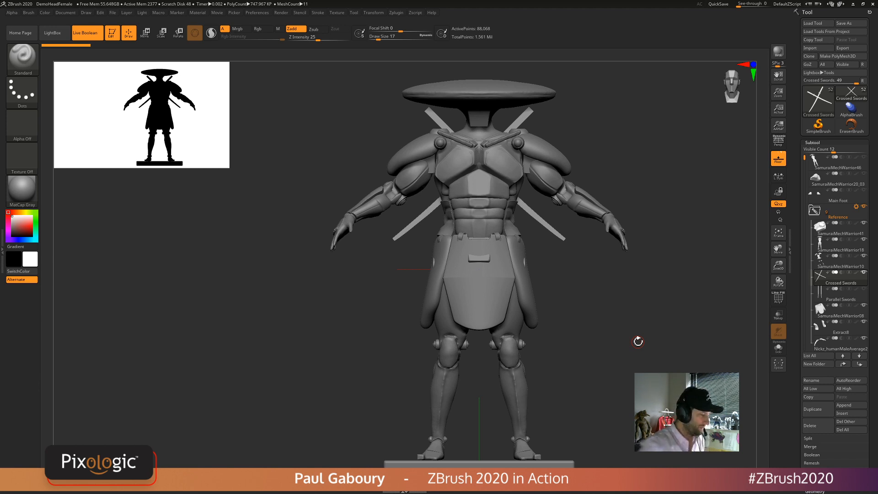
- Raise the silhouette thumbnail's magnification to 3 and examine the figure's outline from the front
drag(227, 166, 261, 204)
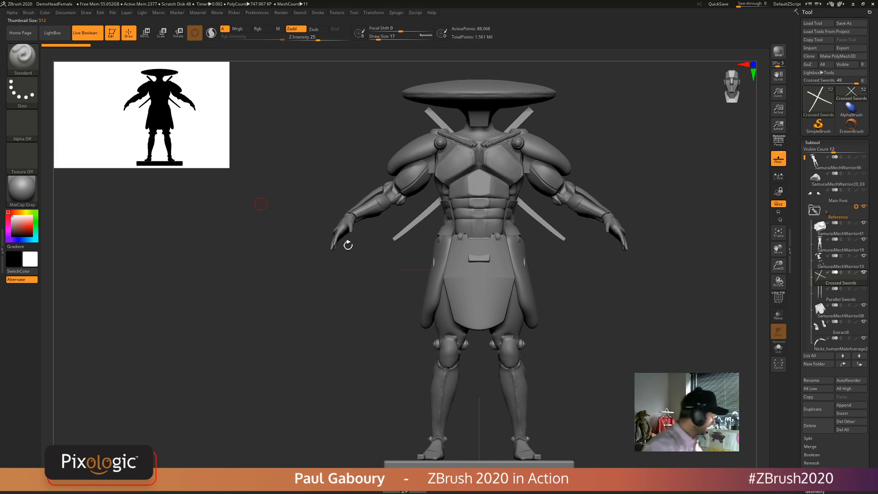
key(shift)
shift+drag(300, 205, 622, 381)
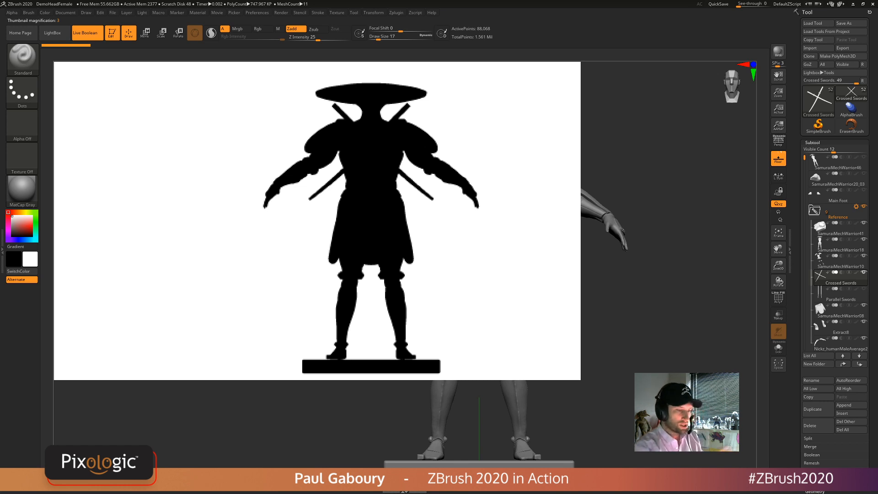
key(shift)
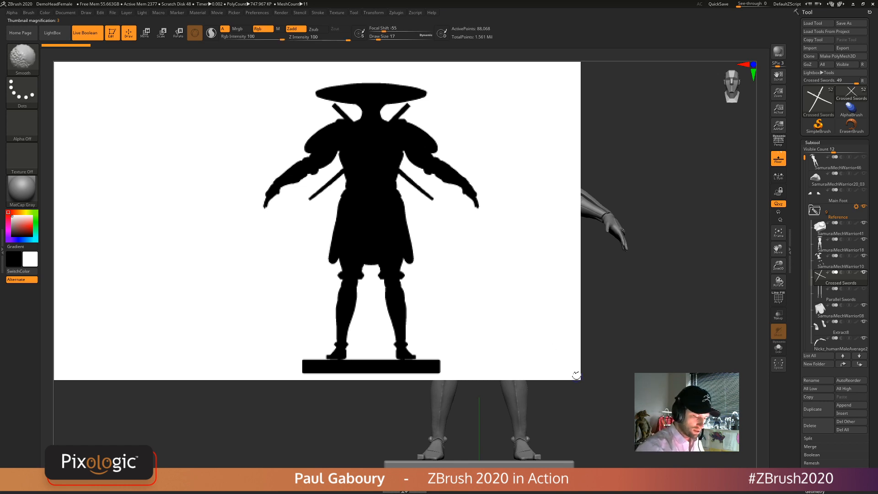
- Return the silhouette thumbnail's magnification to 1 and shrink its size to about 306
shift+drag(570, 368, 285, 167)
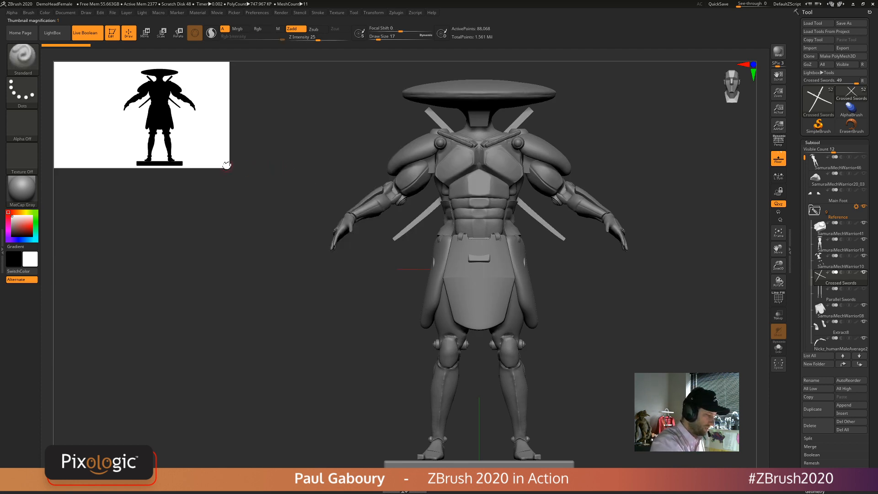
drag(227, 165, 156, 123)
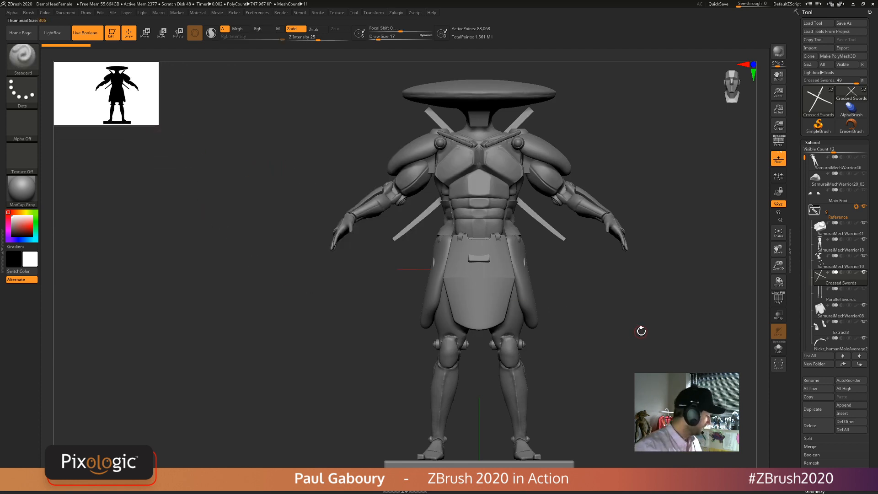
alt+drag(641, 331, 591, 303)
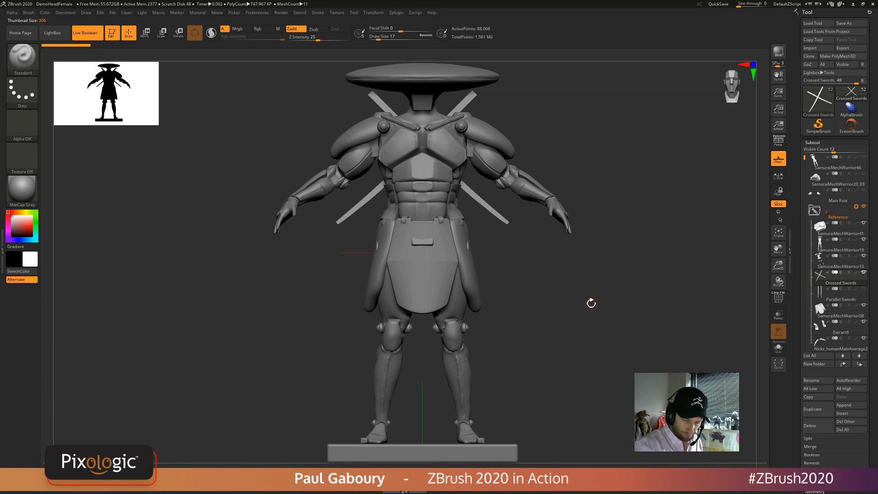
- Select the Head subtool, collapse and hide the Reference folder, and frame the head and neck closely
click(862, 343)
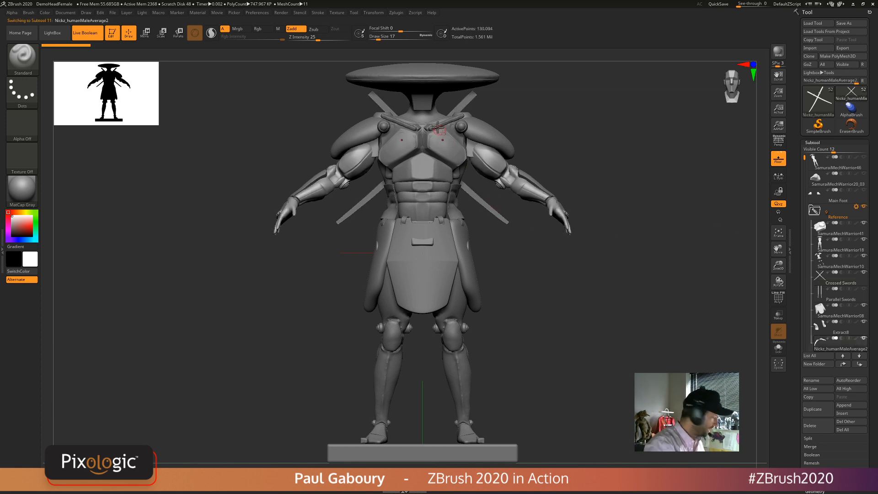
alt+click(422, 96)
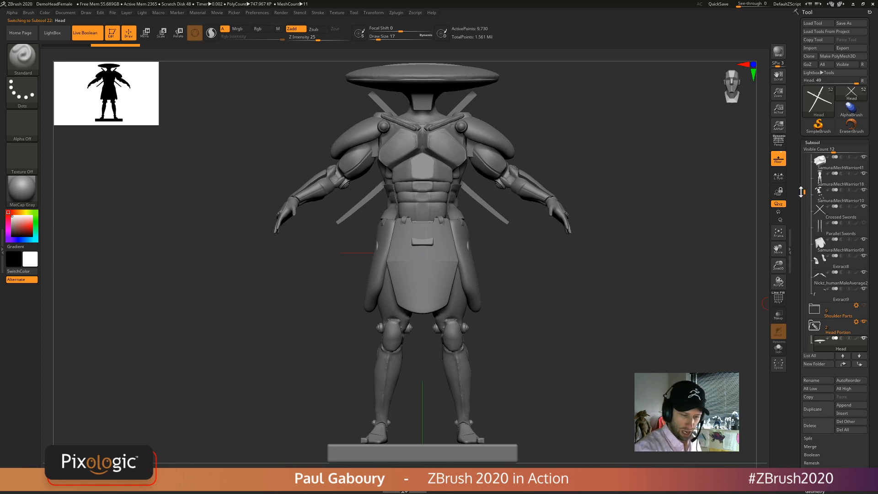
drag(802, 192, 804, 158)
click(814, 212)
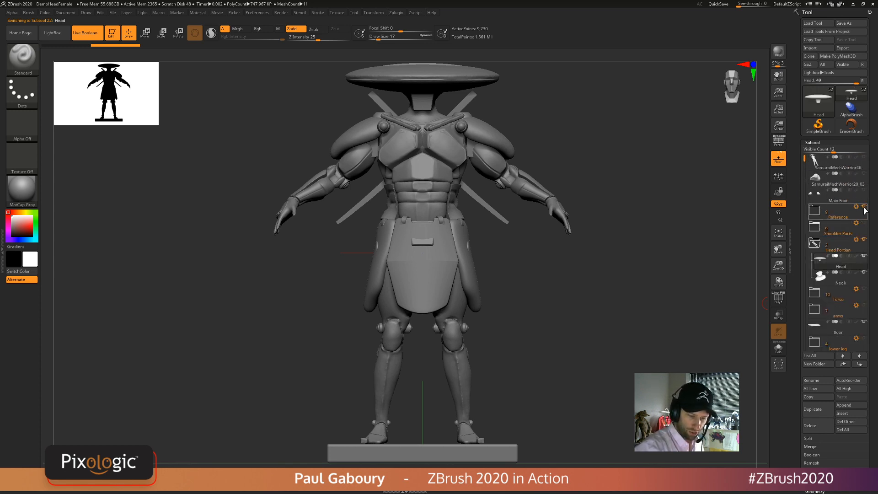
click(864, 207)
alt+drag(597, 266, 589, 346)
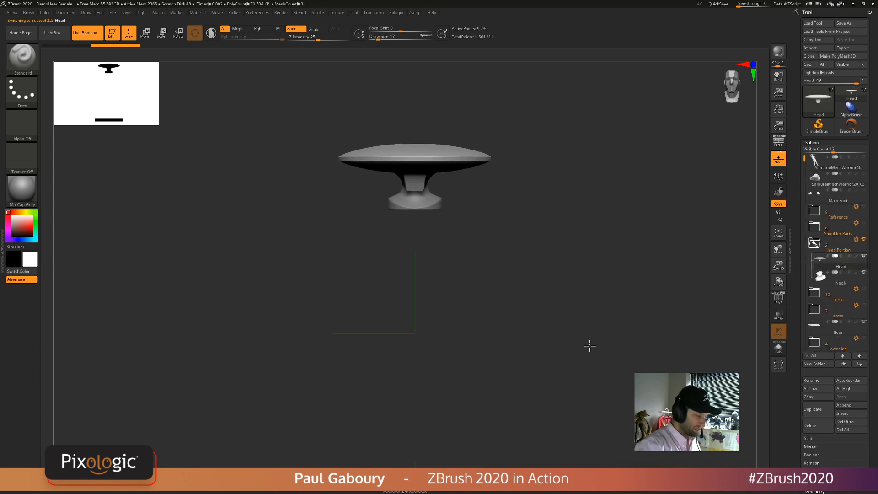
mouse_move(589, 346)
alt+right_down()
mouse_move(582, 420)
mouse_move(492, 276)
mouse_move(543, 301)
mouse_move(570, 302)
mouse_move(550, 301)
mouse_move(559, 323)
alt+right_up()
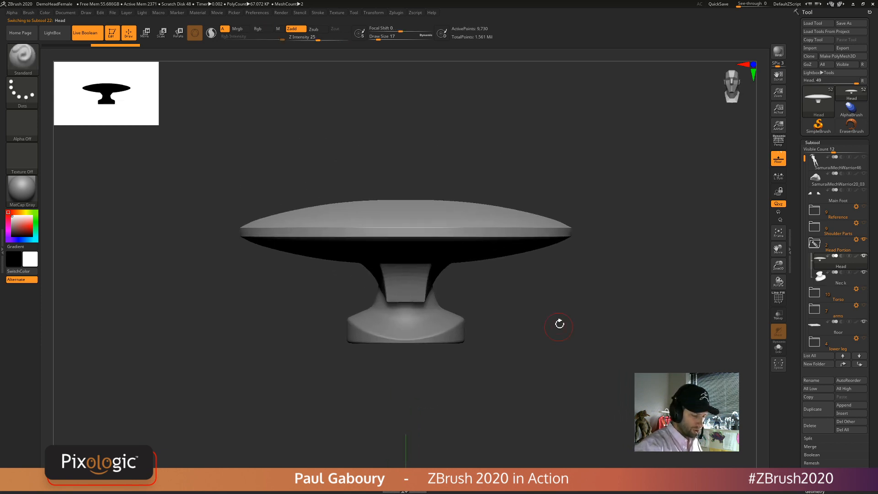
click(813, 143)
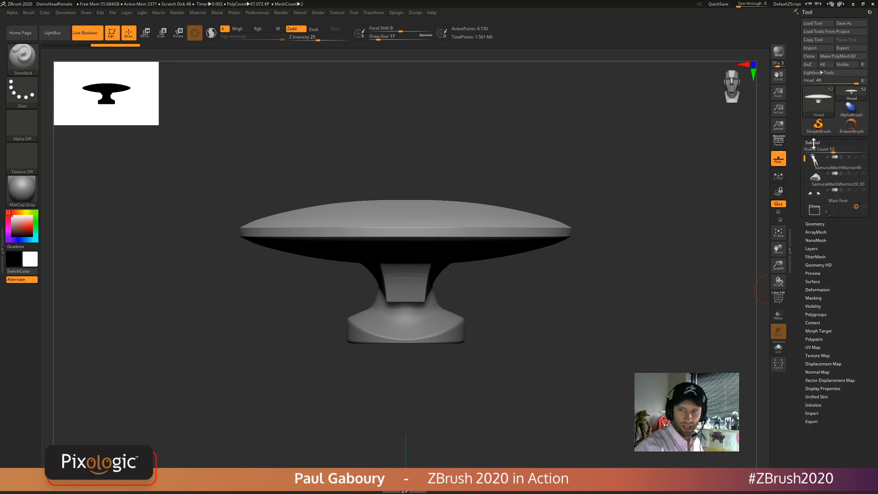
click(813, 143)
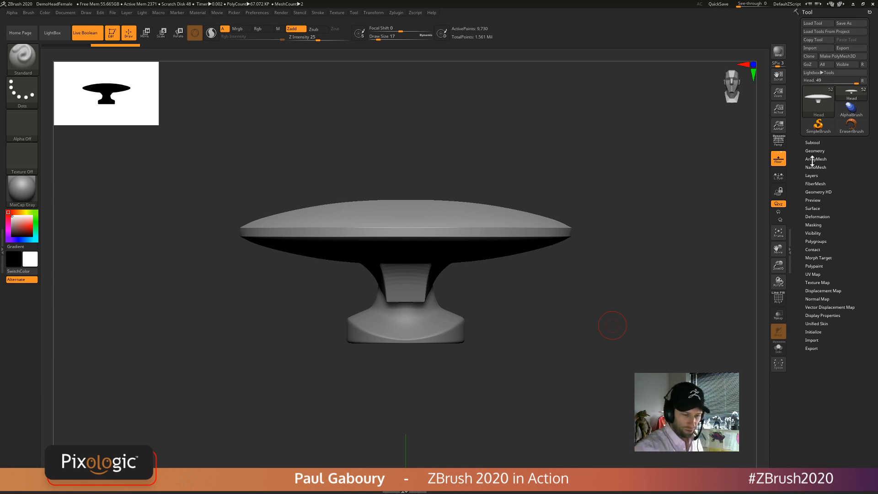
click(815, 142)
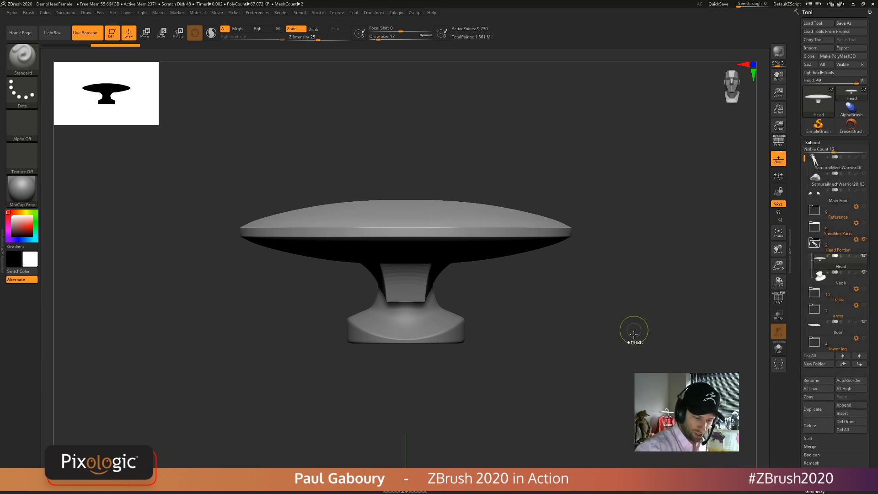
- Show the Shoulder Parts, Torso, arms and lower leg folders, keeping the growing figure framed
ctrl+right_drag(633, 330, 607, 261)
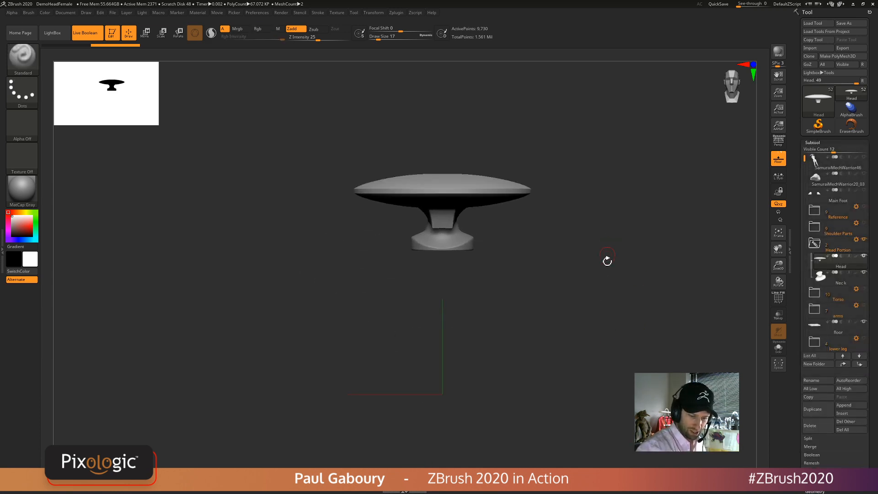
click(863, 223)
click(863, 288)
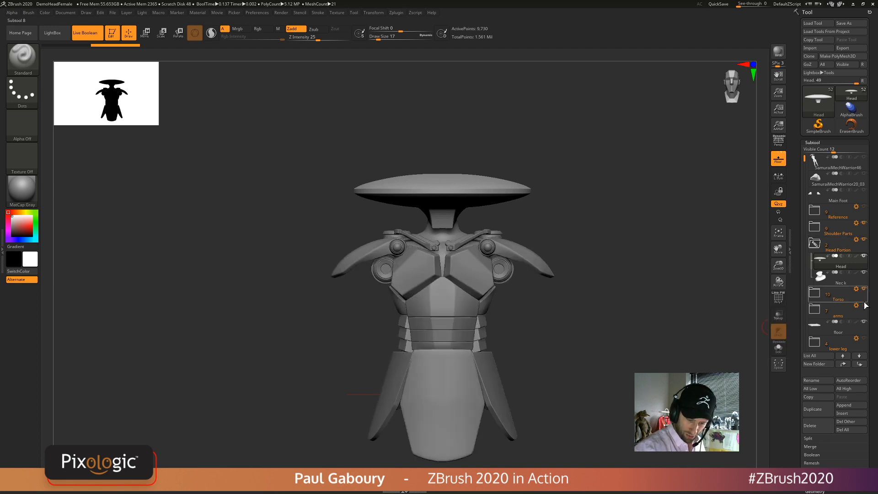
click(863, 305)
ctrl+right_drag(647, 359, 621, 307)
click(864, 338)
alt+right_drag(677, 371, 660, 341)
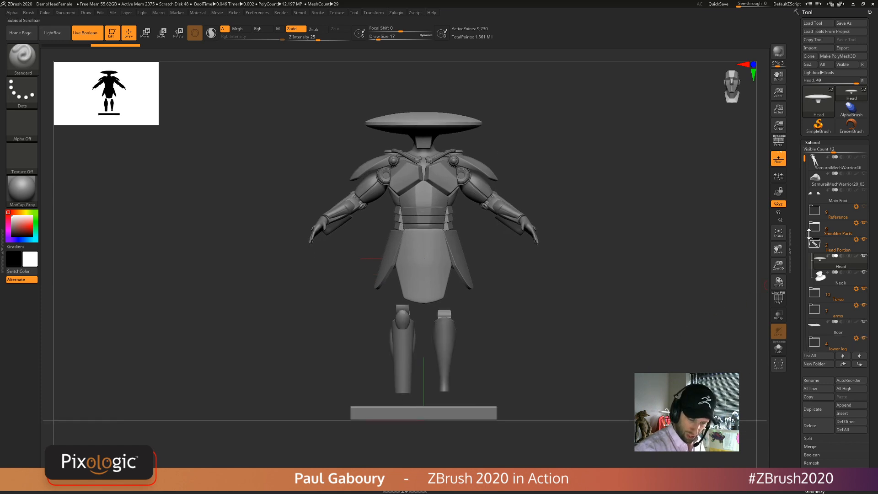
- Show the upper leg folder and the SamuraiMechWarrior20 subtool at the end of the subtool list
drag(804, 158, 805, 199)
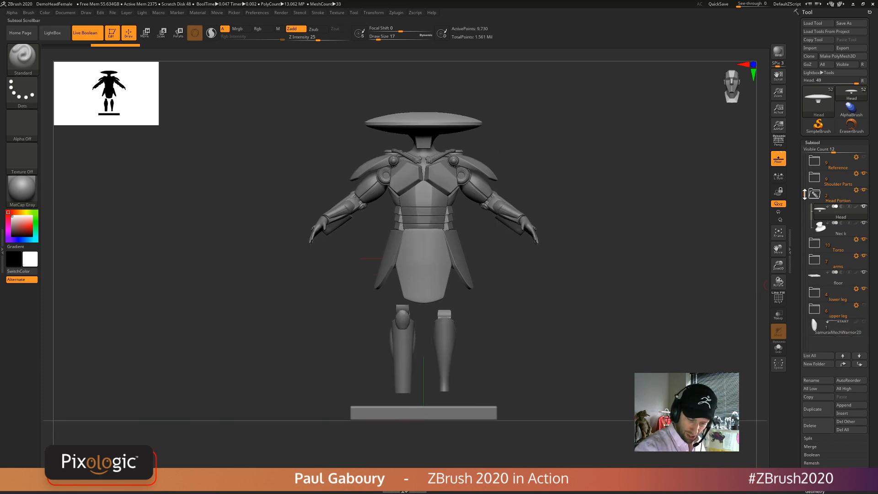
click(864, 305)
ctrl+right_drag(628, 358, 625, 375)
mouse_move(624, 375)
alt+right_down()
mouse_move(631, 356)
mouse_move(628, 373)
alt+right_up()
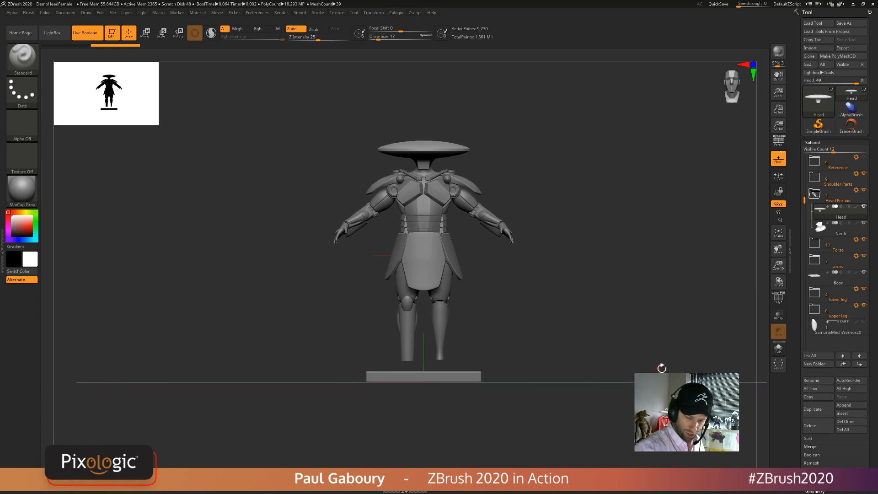
click(864, 323)
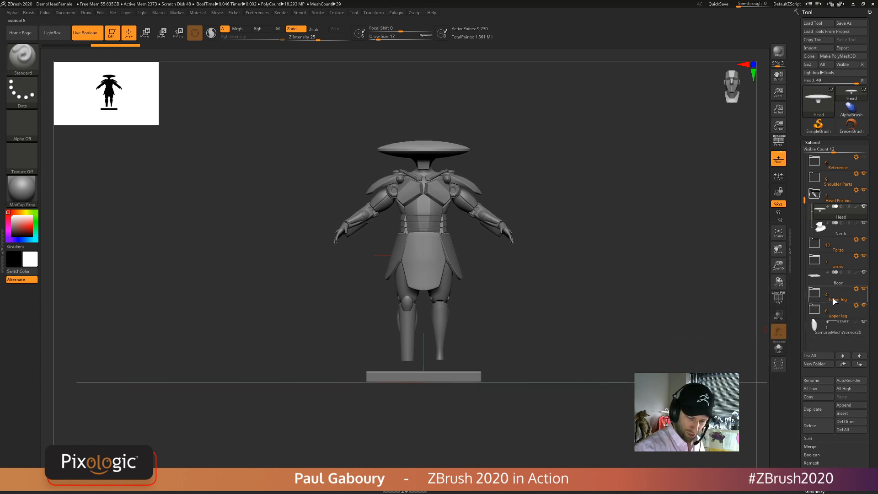
drag(804, 196, 804, 160)
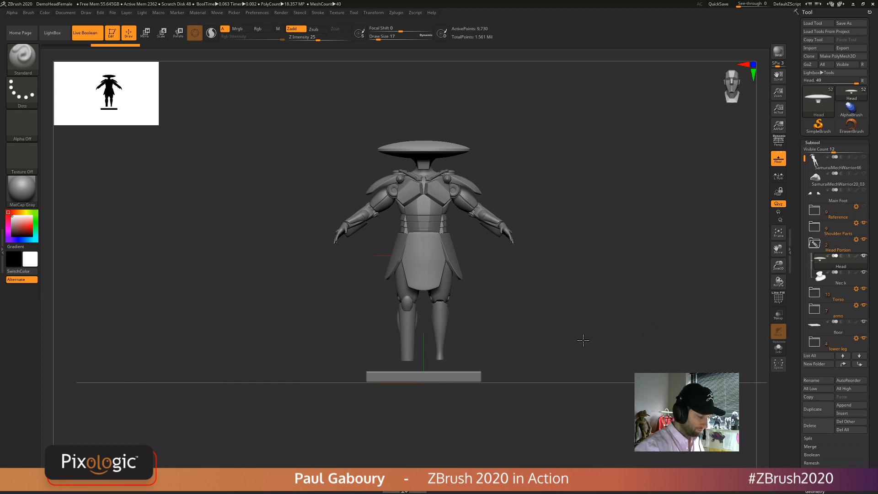
- Drop a snapshot of the figure onto the canvas and turn the live model beside it
alt+right_drag(580, 338, 396, 325)
mouse_move(373, 314)
mouse_down()
mouse_move(363, 311)
mouse_move(630, 328)
mouse_move(224, 275)
mouse_up()
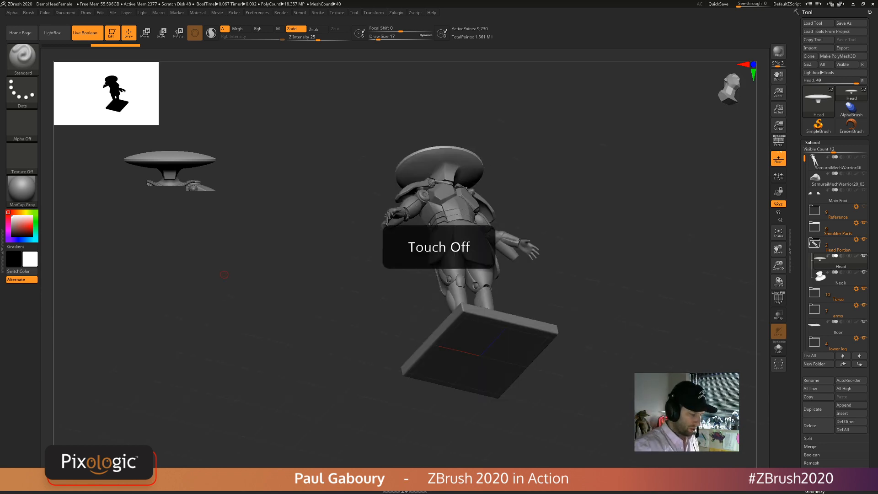
shift+drag(606, 288, 596, 316)
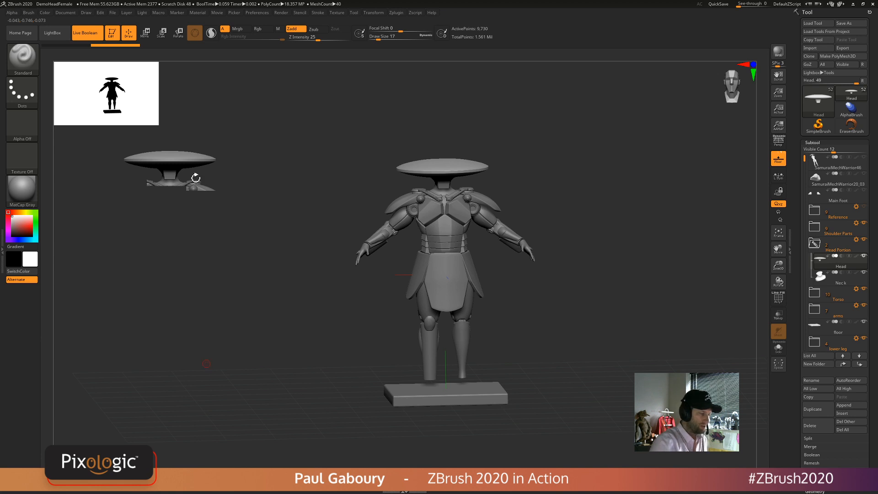
- Turn off Live Boolean and reposition the live model beside its snapshot
click(85, 33)
drag(540, 333, 549, 328)
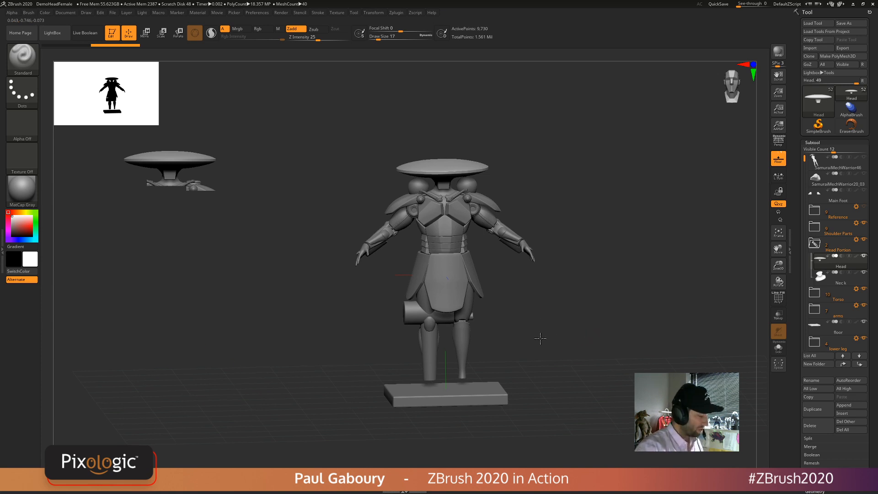
alt+drag(540, 338, 597, 300)
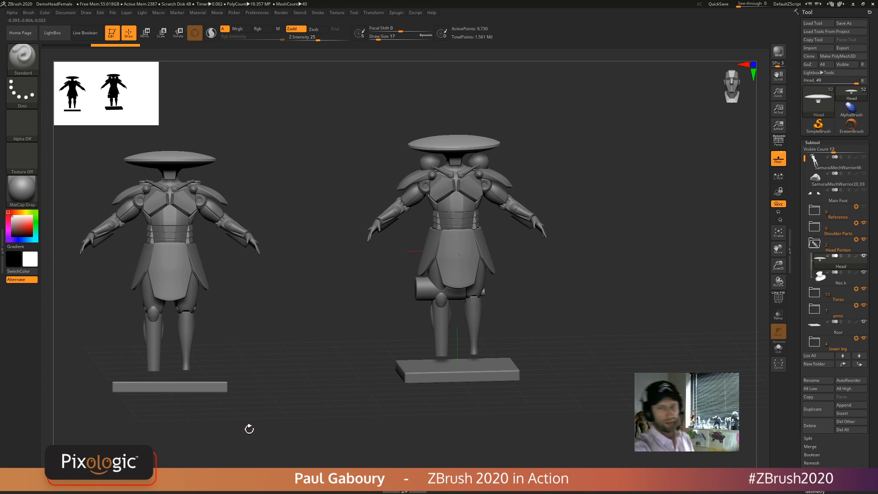
- Clear the snapshot from the canvas and align the live model to a straight front view
key(ctrl)
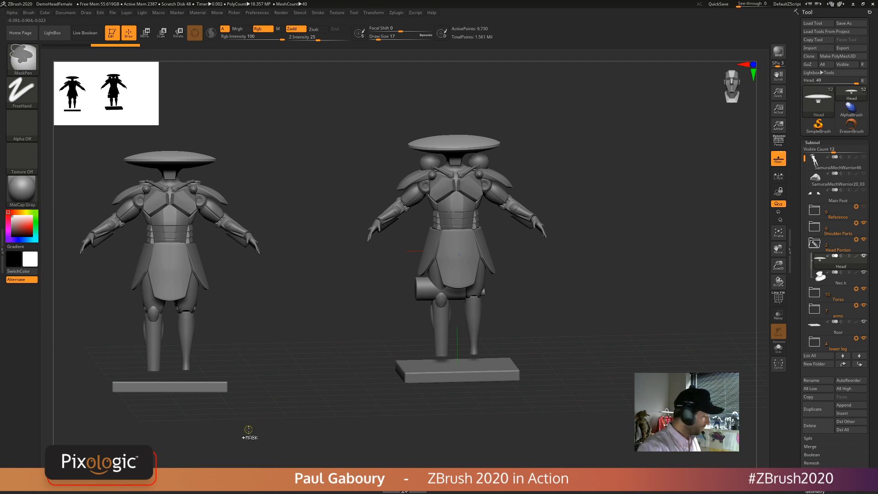
key(ctrl+n)
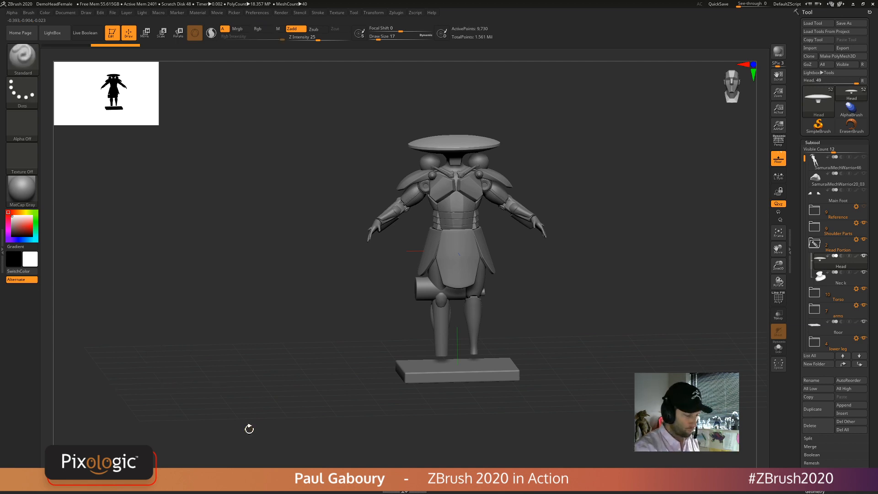
shift+drag(589, 316, 561, 312)
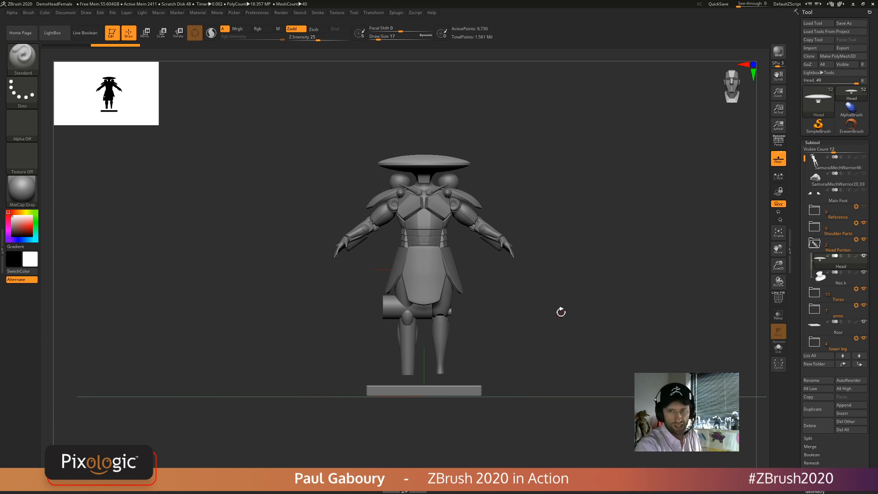
- Expand the floor grid's snap options, snap the grid to the Head mesh, and refit it to all subtools
click(86, 13)
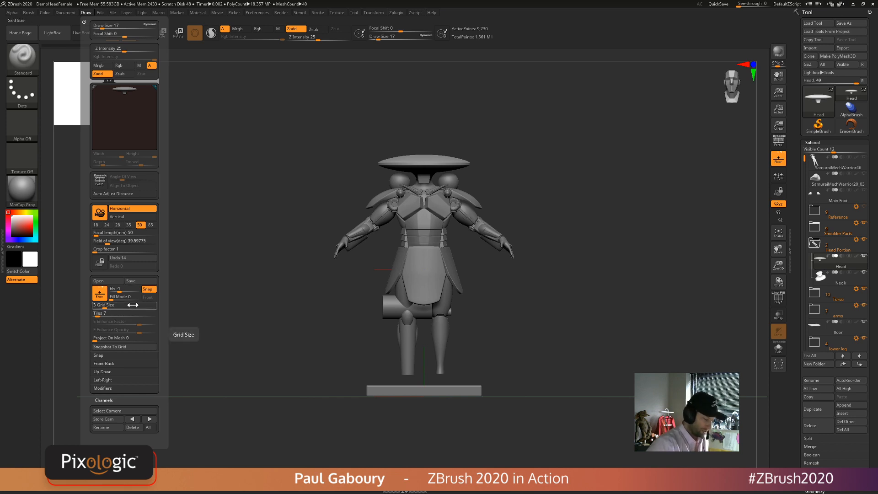
click(99, 355)
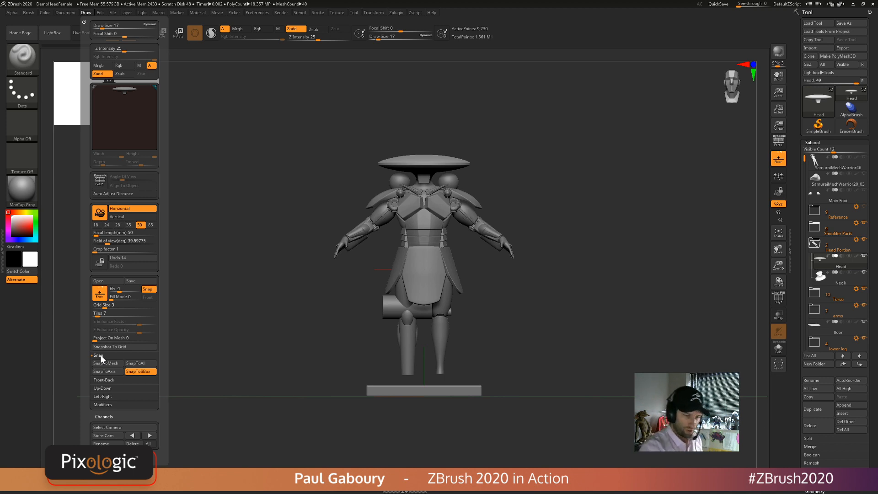
drag(635, 275, 608, 317)
key(ctrl)
ctrl+right_drag(589, 339, 538, 295)
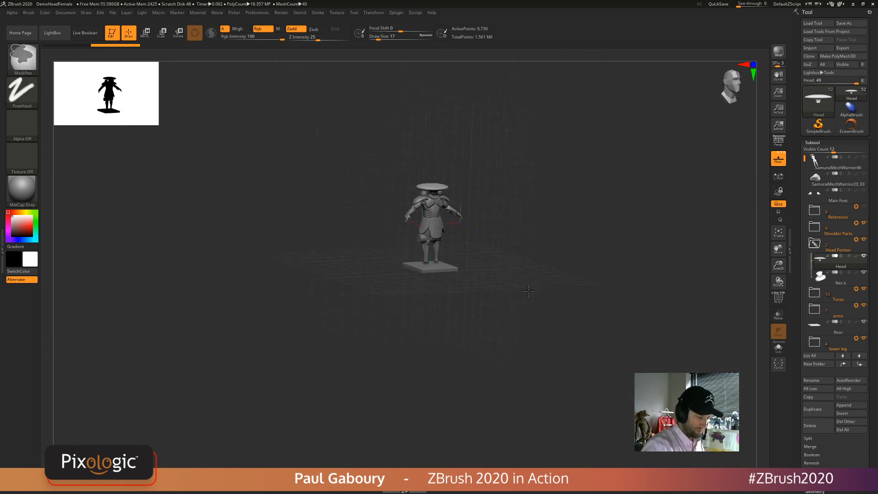
click(87, 13)
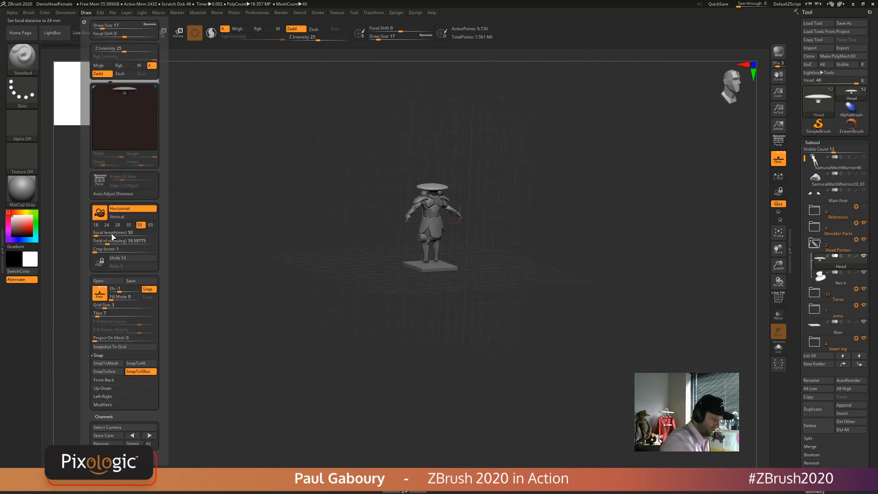
scroll(120, 333, down, 3)
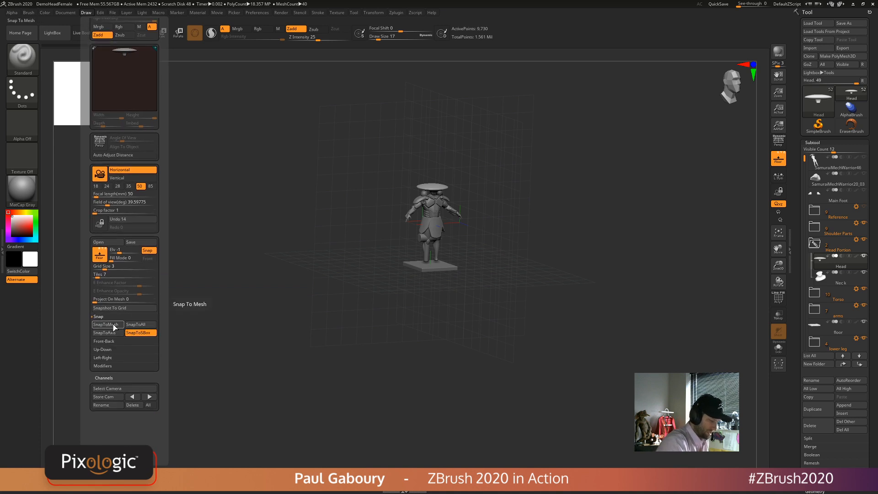
click(114, 325)
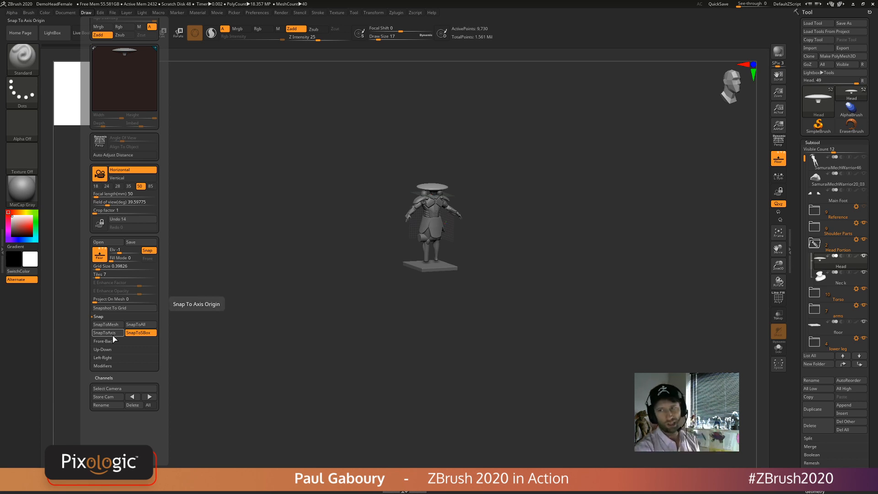
click(146, 325)
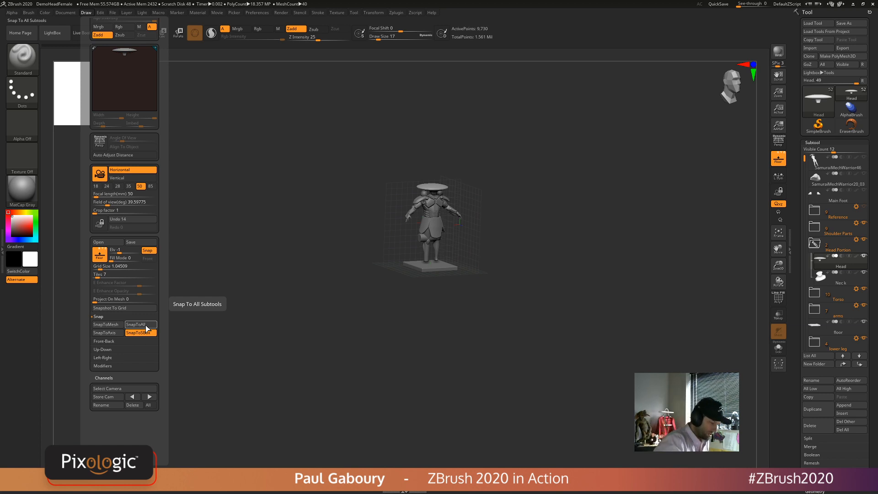
- Snapshot the full figure onto the floor grid planes and inspect the projections from the front and above
click(132, 309)
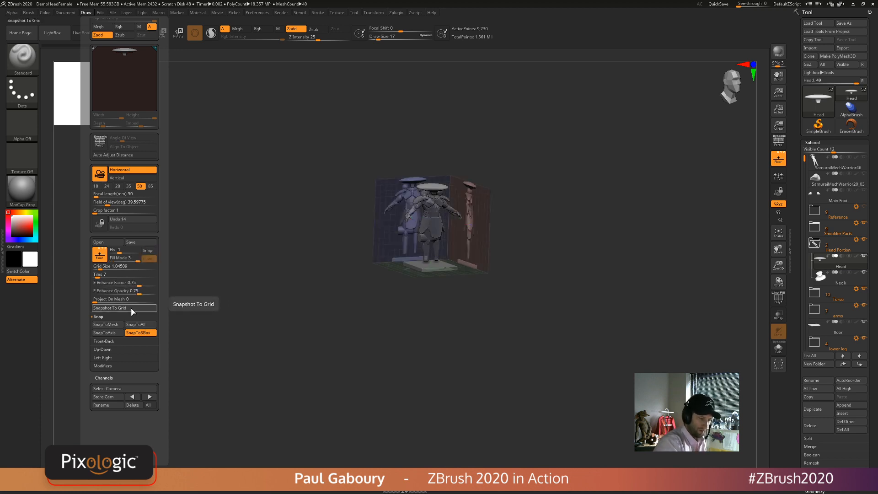
mouse_move(549, 328)
right_down()
mouse_move(541, 312)
mouse_move(535, 320)
mouse_move(570, 303)
right_up()
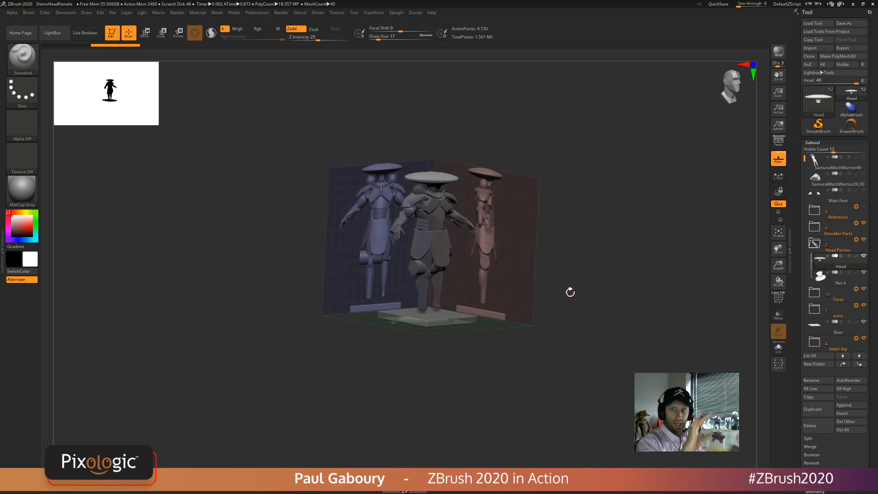
right_drag(570, 292, 605, 308)
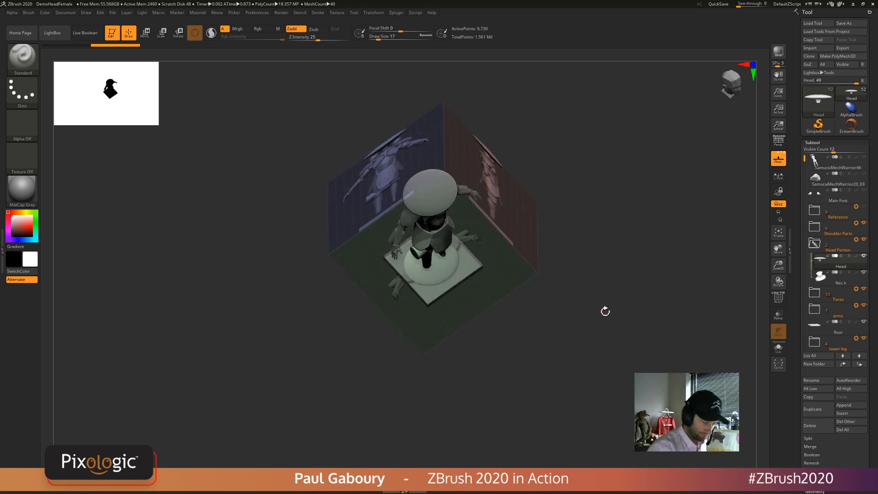
right_drag(578, 360, 606, 287)
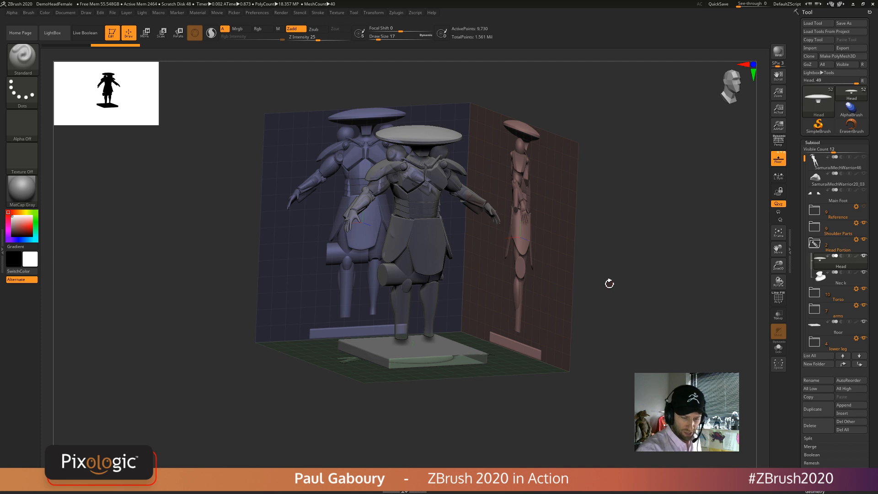
- Hide the Shoulder Parts, Torso, arms, lower leg and upper leg folders plus the floor and SamuraiMechWarrior20 subtools, leaving only the head portion
click(863, 223)
click(864, 289)
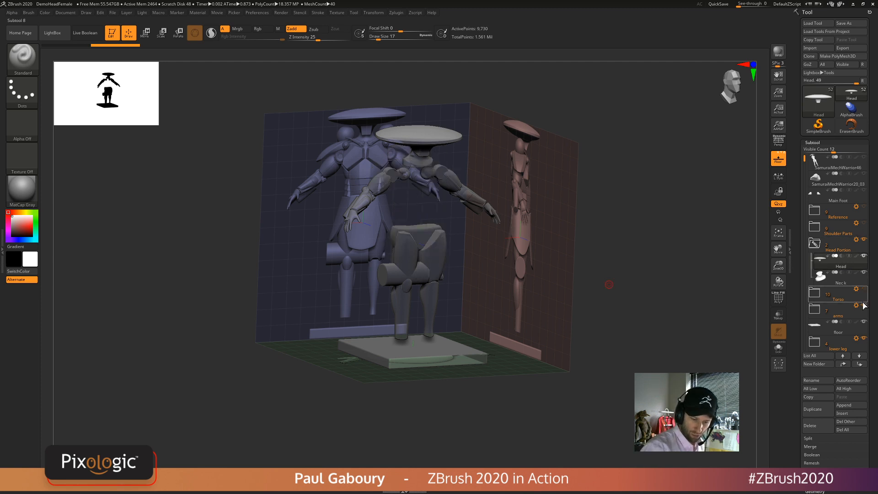
click(863, 305)
click(864, 337)
click(864, 321)
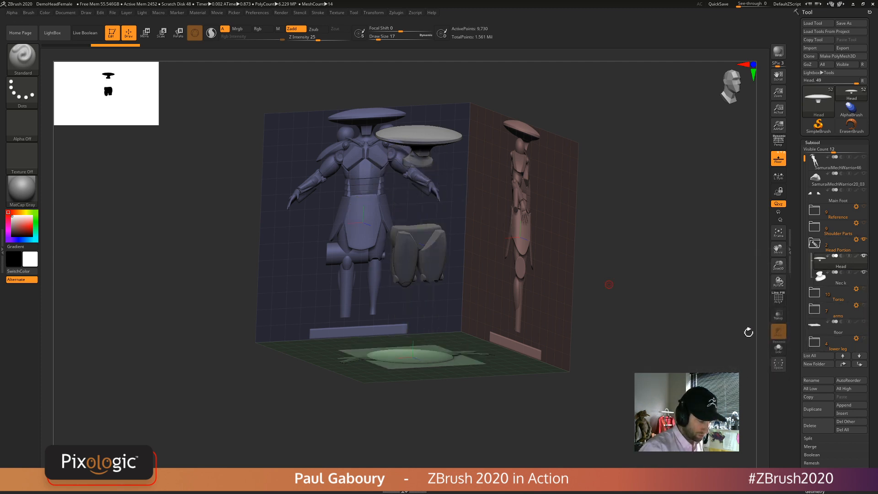
scroll(852, 280, down, 3)
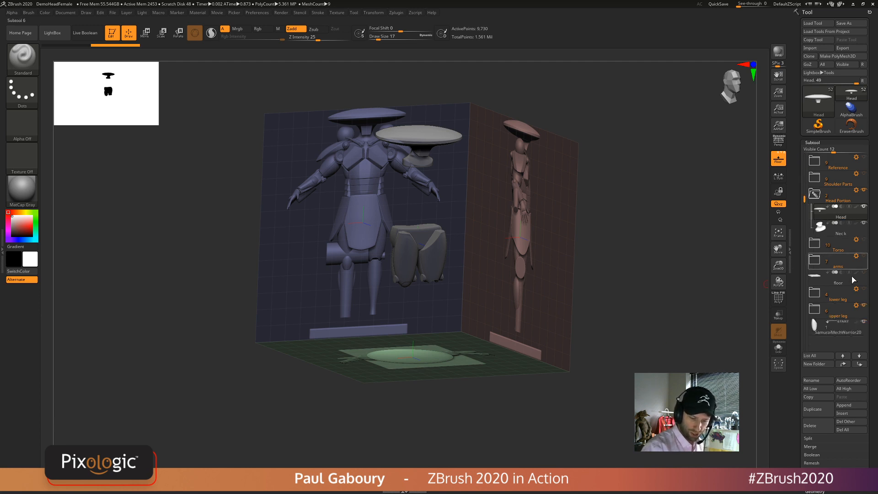
click(863, 305)
click(863, 321)
drag(653, 358, 619, 357)
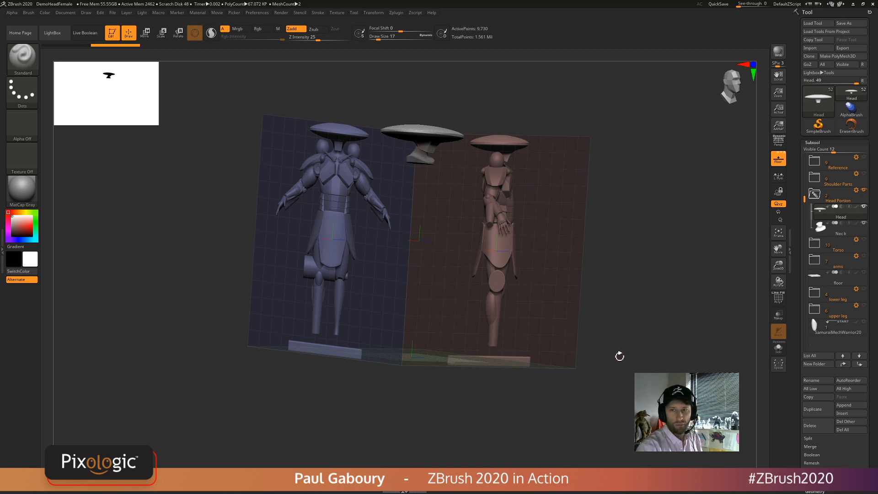
drag(620, 356, 627, 262)
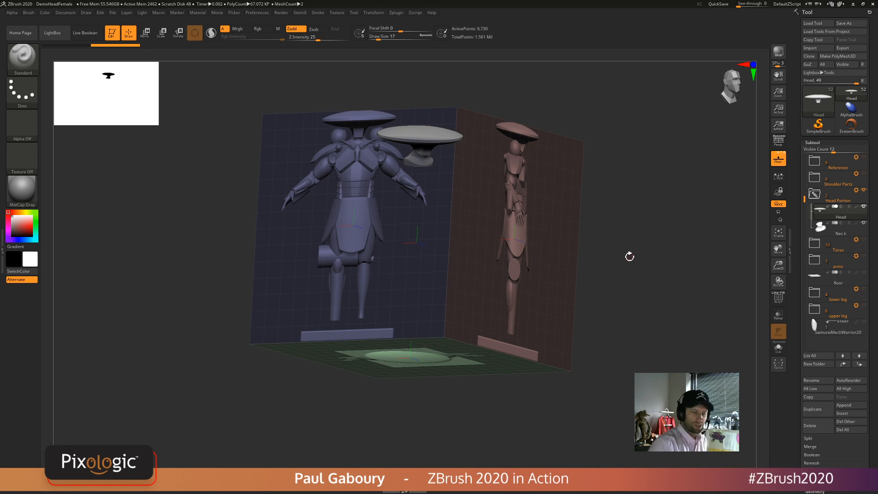
- Reduce the edge enhancement of the grid snapshots to fade the projections behind the head
click(86, 13)
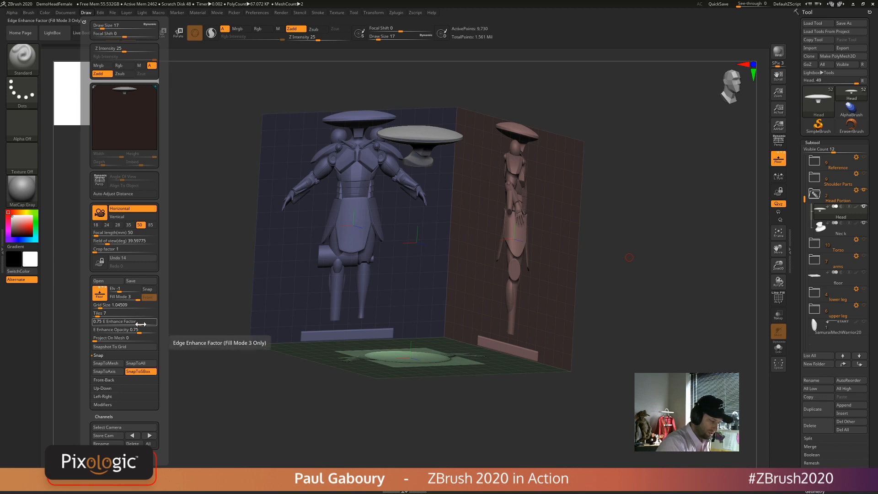
mouse_move(140, 325)
mouse_down()
mouse_move(156, 325)
mouse_move(123, 322)
mouse_move(157, 323)
mouse_move(90, 325)
mouse_move(139, 332)
mouse_move(108, 332)
mouse_up()
mouse_move(516, 358)
mouse_down()
mouse_move(550, 359)
mouse_move(509, 360)
mouse_up()
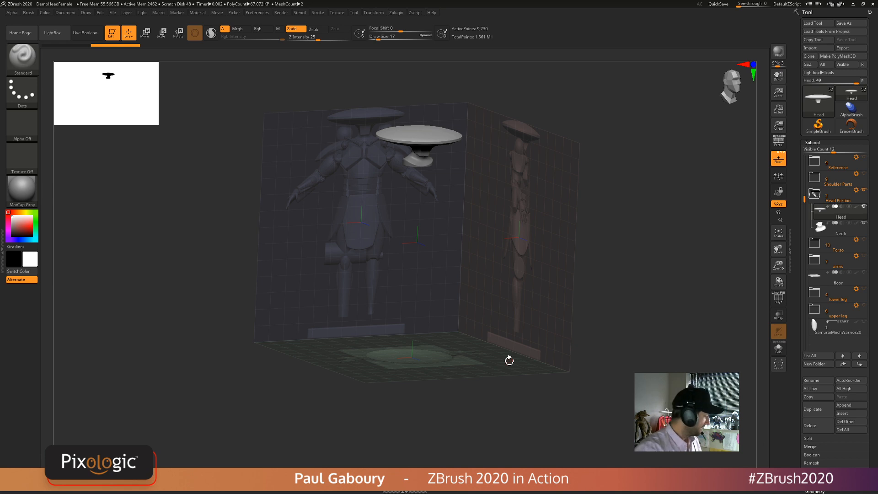
- Toggle the floor grid off and on repeatedly to compare the head with and without the projected figure
key(shift+p)
key(shift+p)
key(shift+p)
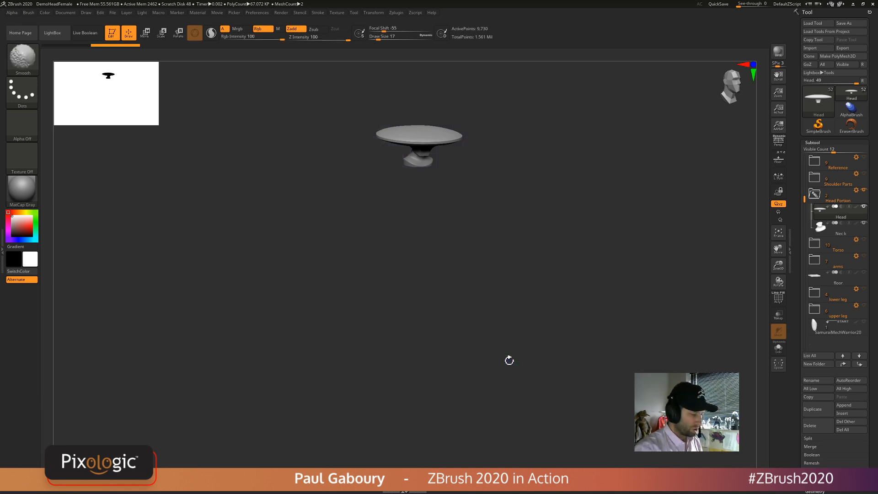
key(shift+p)
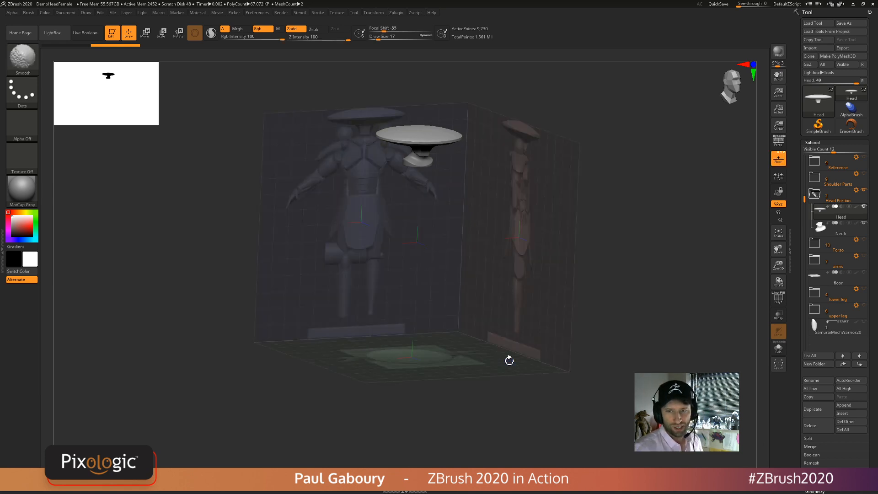
key(shift+p)
key(shift+p)
key(shift+p)
key(shift+p)
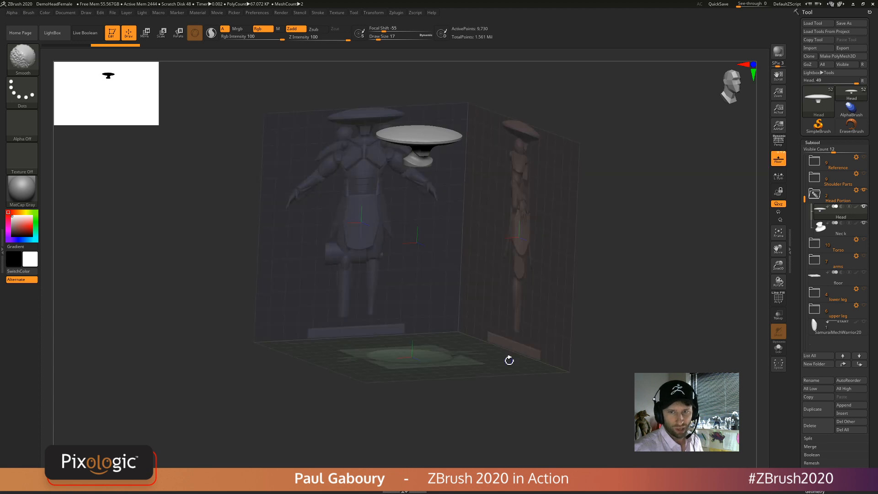
key(shift+p)
key(shift+p)
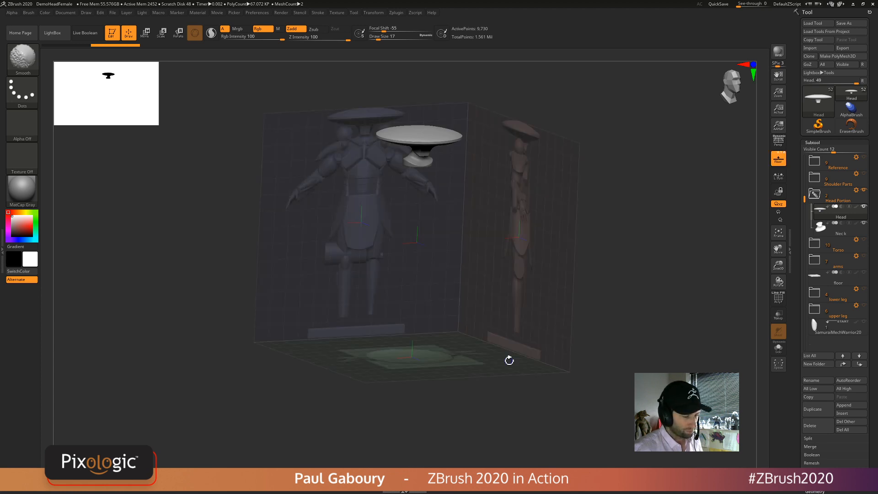
key(shift+p)
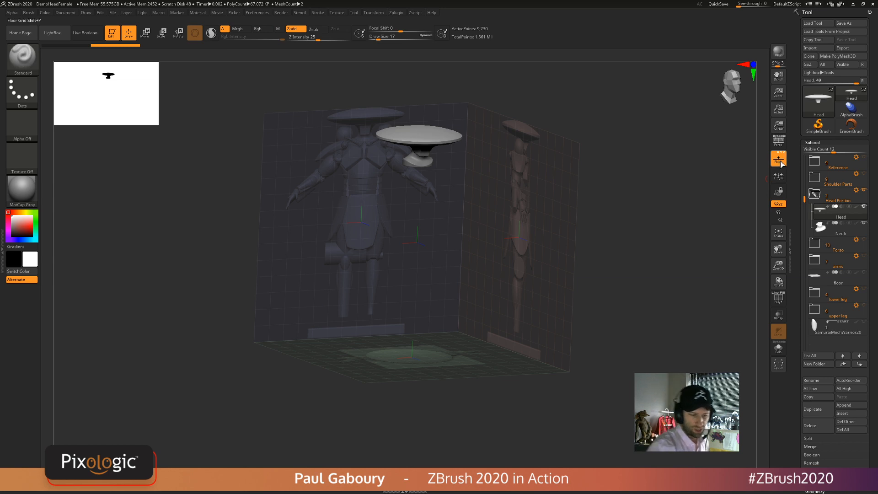
- Compare the head close up with and without the floor grid, and leave the grid hidden
click(779, 164)
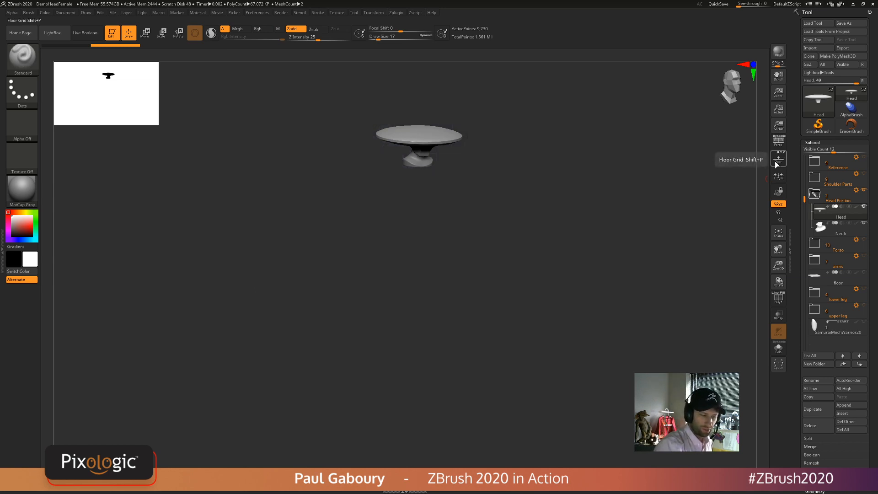
mouse_move(559, 230)
alt+right_down()
mouse_move(548, 309)
mouse_move(584, 358)
mouse_move(586, 347)
mouse_move(603, 345)
mouse_move(608, 327)
mouse_move(614, 344)
mouse_move(608, 337)
alt+right_up()
click(778, 160)
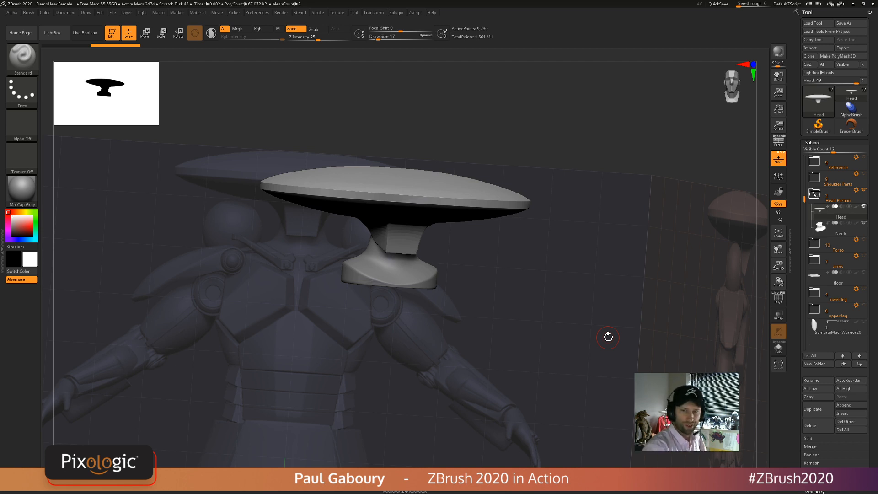
click(776, 162)
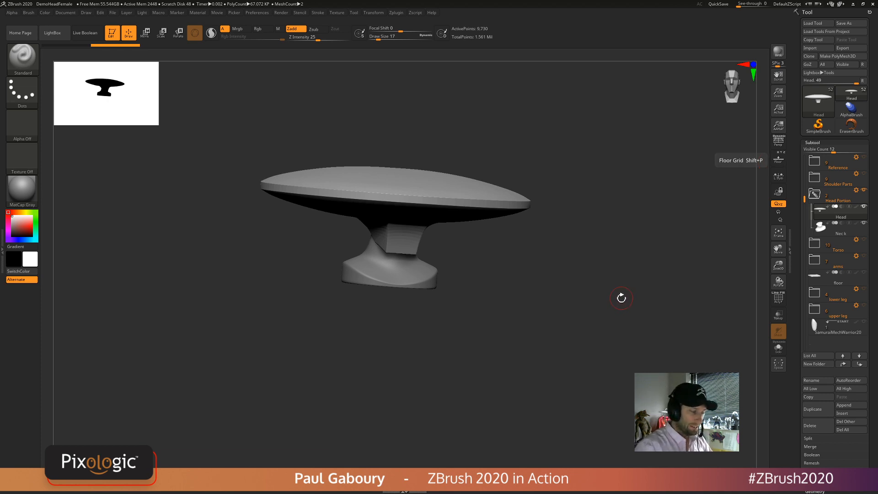
mouse_move(619, 298)
mouse_down()
mouse_move(619, 320)
mouse_move(614, 305)
mouse_up()
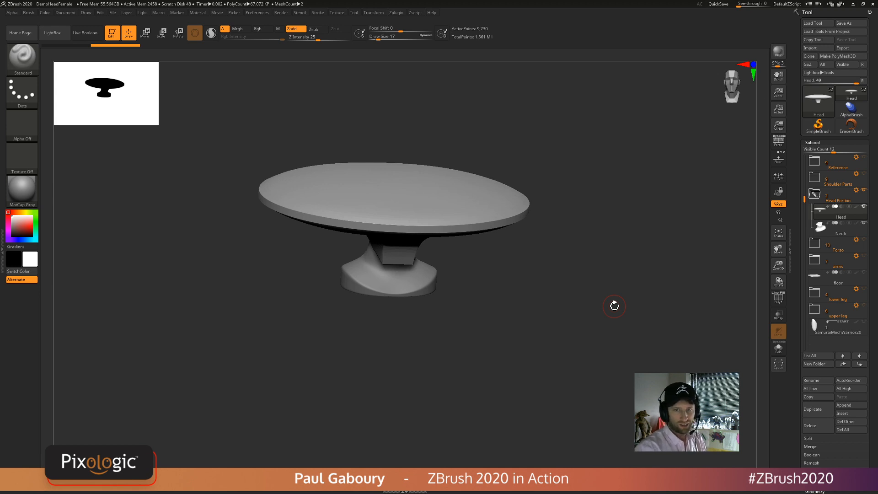
mouse_move(590, 306)
mouse_down()
mouse_move(583, 299)
mouse_move(589, 316)
mouse_move(593, 309)
mouse_up()
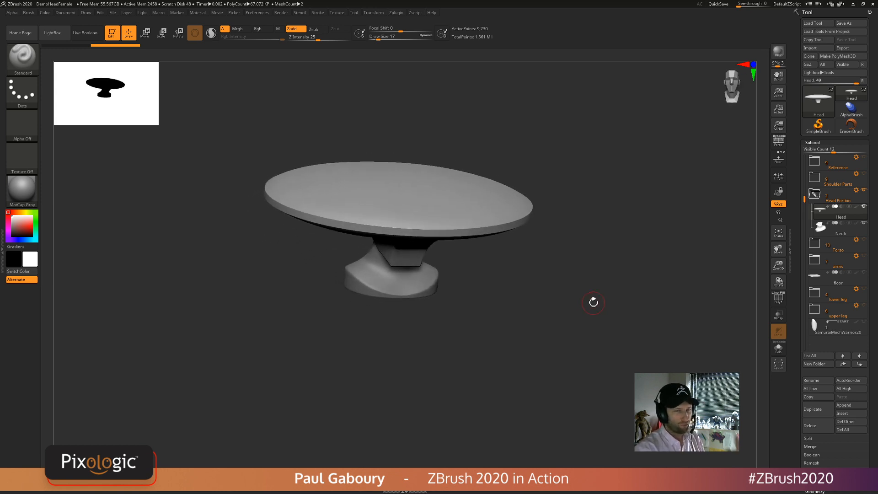
drag(593, 302, 584, 294)
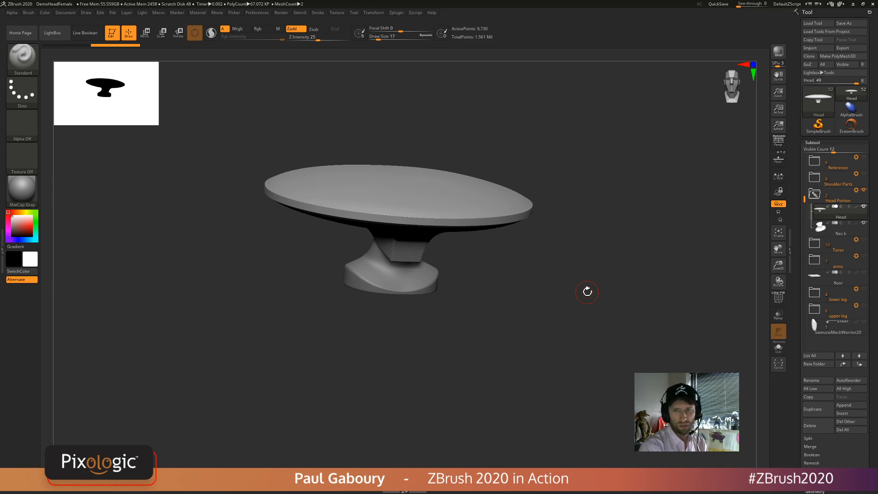
- Align the head to a straight front view, replace its deformer cage with Gizmo 3D, and return to Draw mode
shift+drag(550, 313, 576, 303)
key(w)
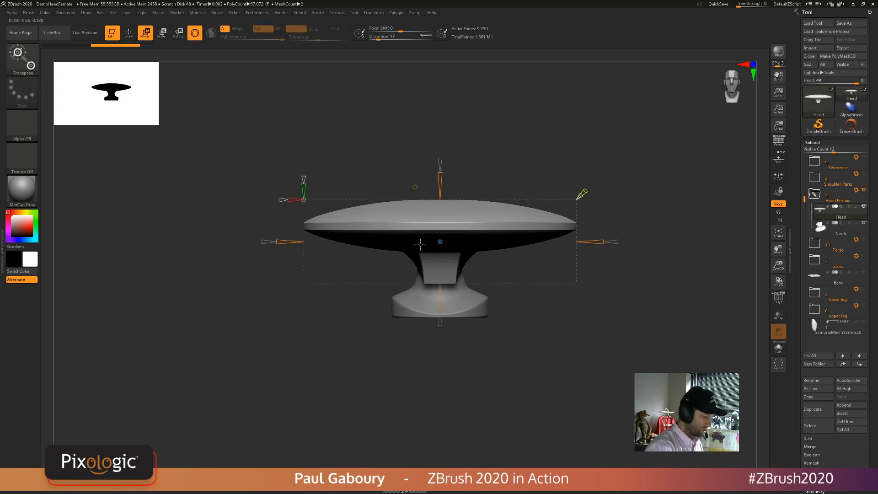
click(415, 187)
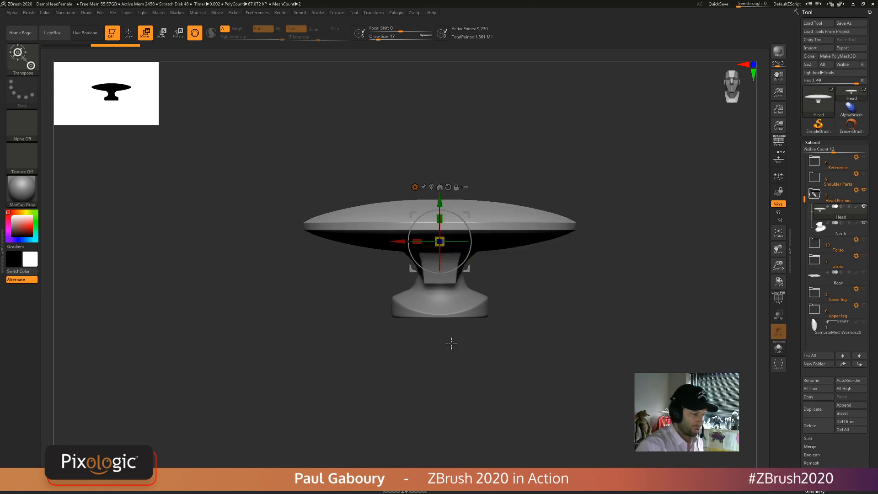
key(q)
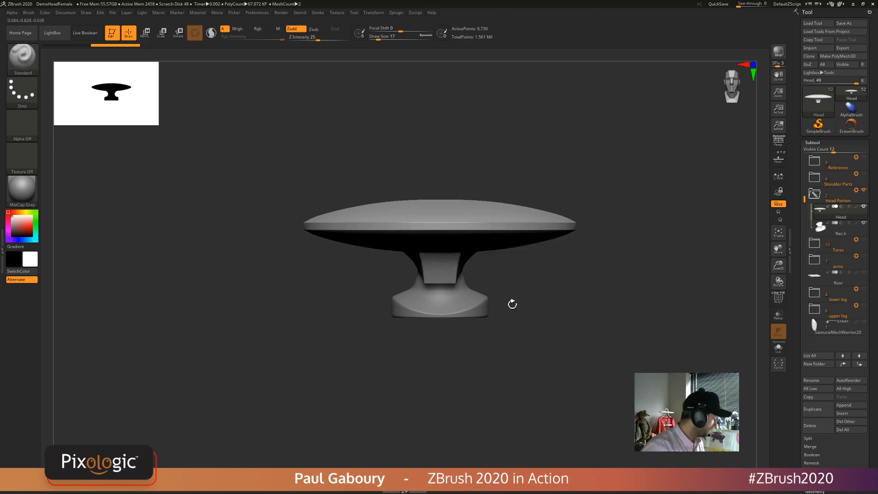
- Remesh the head to a lower polygon count with the gizmo's Remesh By ZRemesher deformer, and return to Draw mode
drag(535, 229, 544, 221)
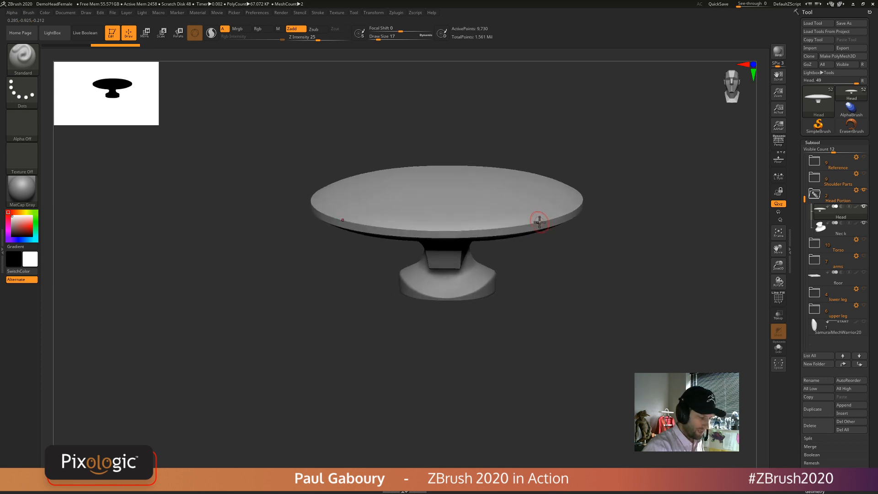
key(w)
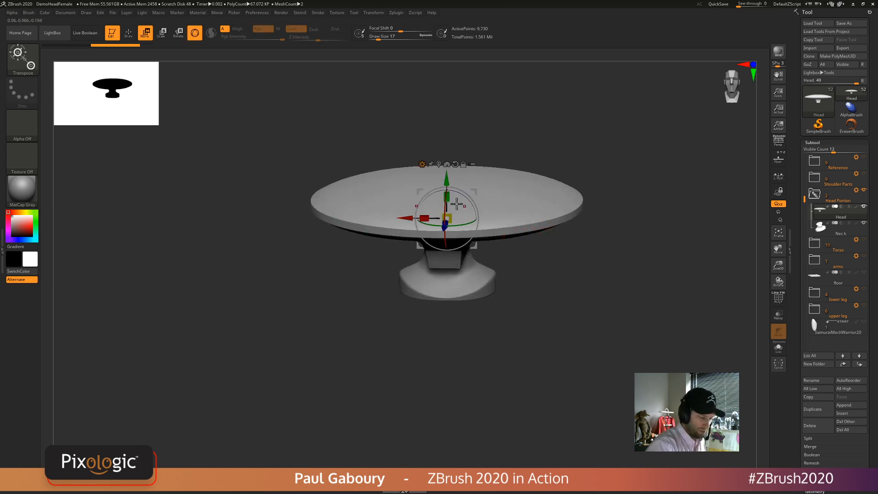
click(422, 164)
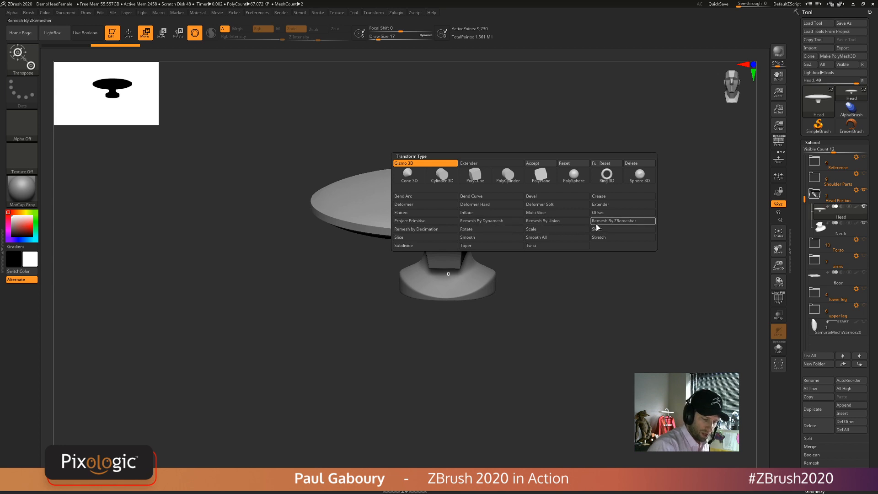
click(615, 225)
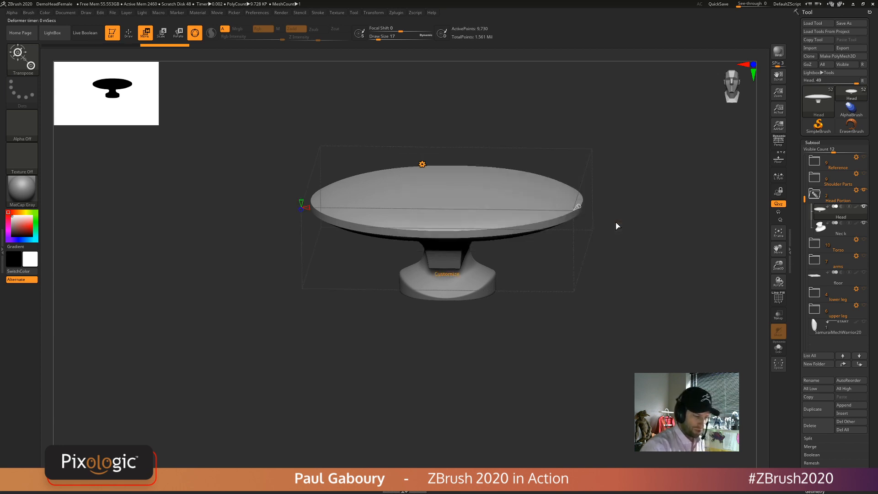
drag(484, 360, 487, 345)
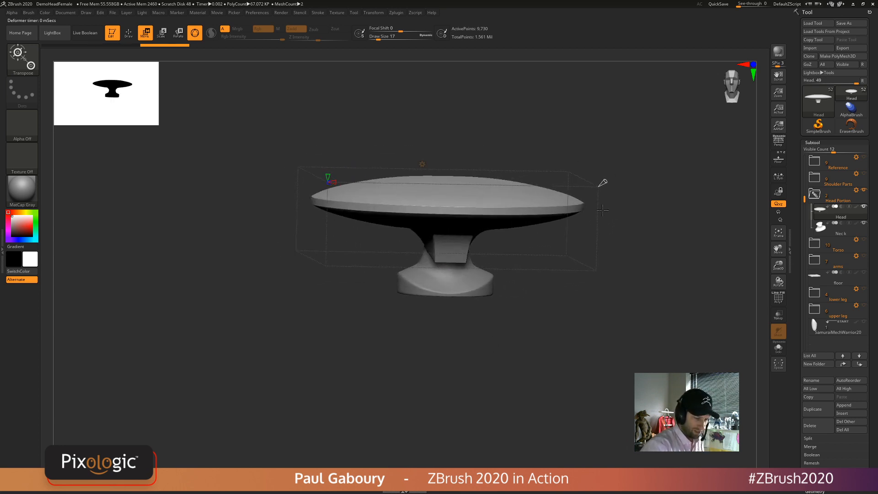
drag(604, 183, 626, 165)
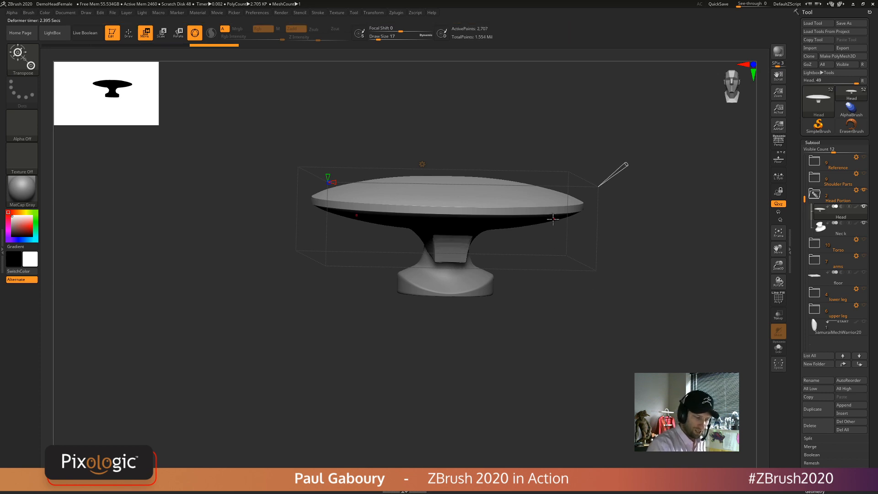
key(q)
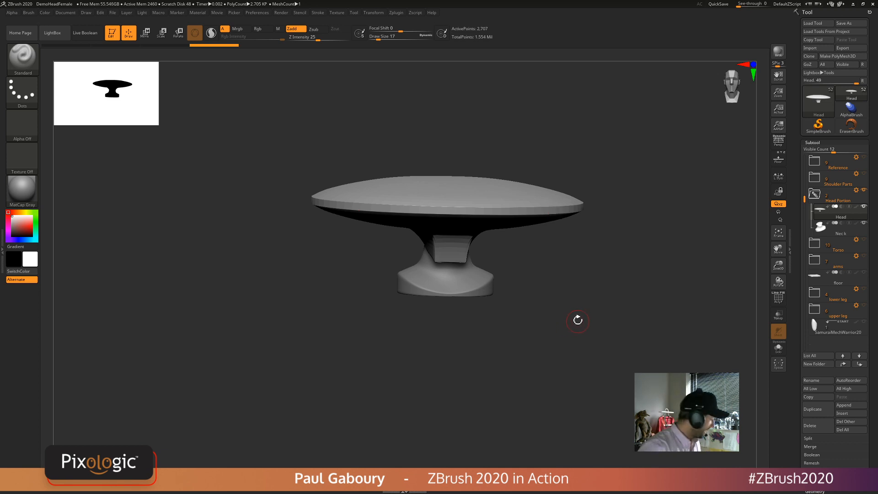
- Inspect the remeshed head's polyframe, hide it, smooth the head with Dynamic Subdiv, and show its geometry settings
key(shift+f)
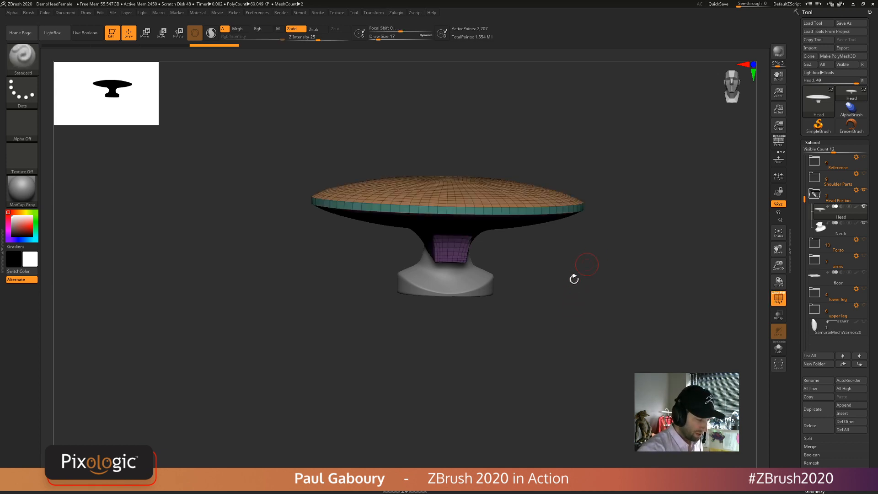
drag(573, 283, 581, 304)
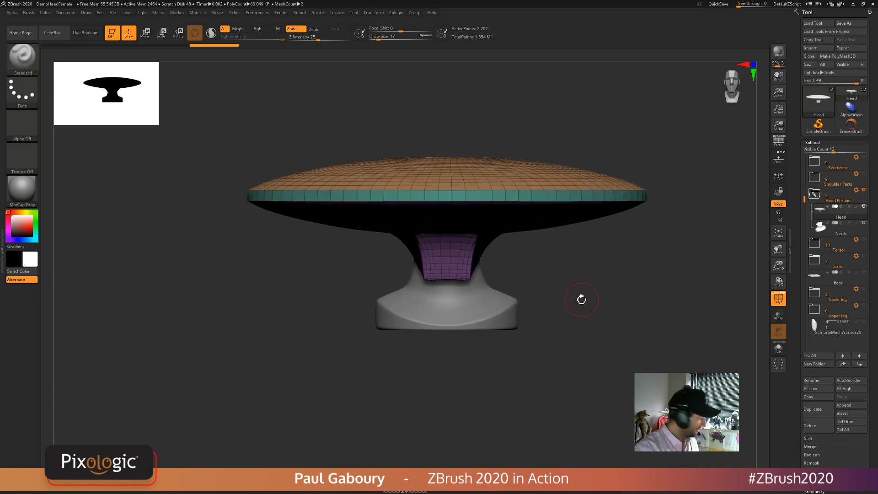
drag(599, 310, 587, 336)
key(shift+f)
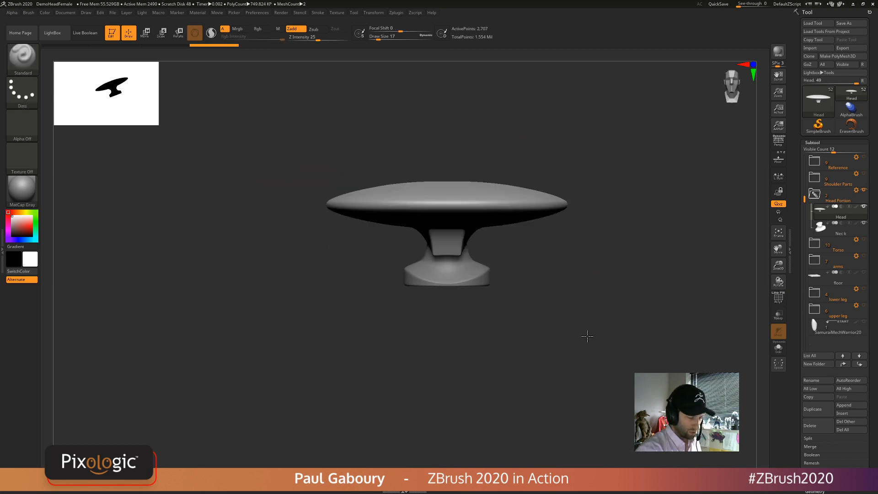
click(812, 142)
click(815, 150)
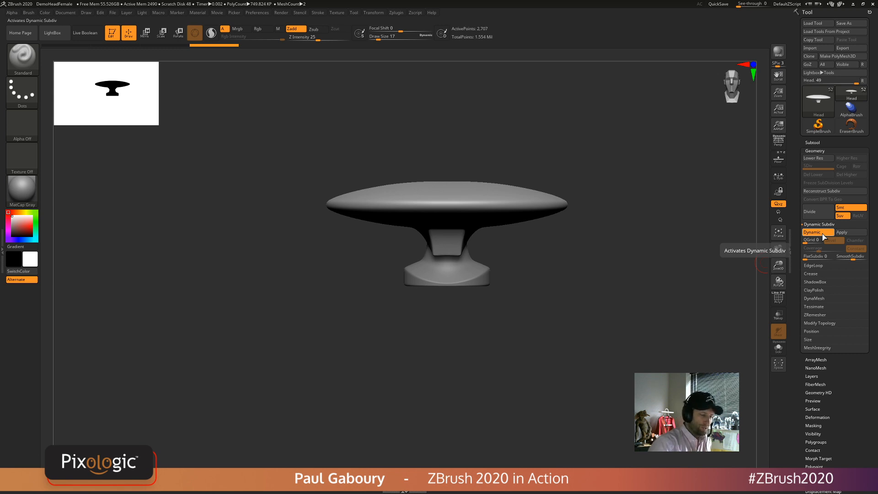
- Turn on the floor grid to see the projected figure behind the smoothed head
drag(558, 301, 573, 311)
click(782, 166)
mouse_move(595, 356)
mouse_down()
mouse_move(595, 326)
mouse_move(594, 347)
mouse_up()
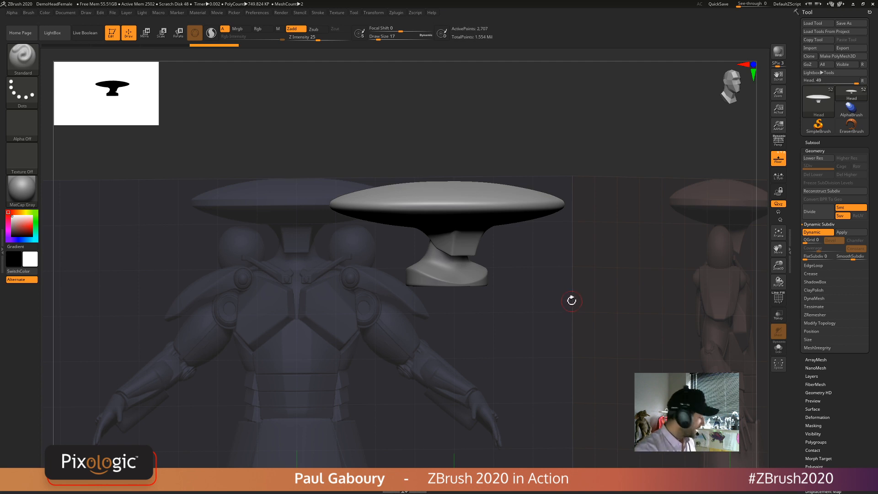
- Set the ZModeler edge action to Crease with EdgeLoop Complete, and crease the upper edge of the head's rim
key(b)
key(m)
mouse_move(517, 245)
ctrl+right_down()
mouse_move(513, 255)
mouse_move(543, 278)
mouse_move(554, 258)
ctrl+right_up()
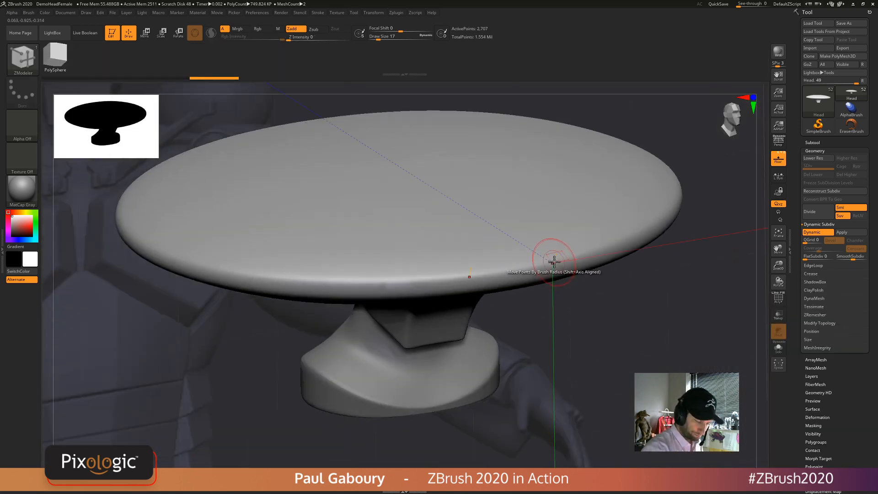
key(space)
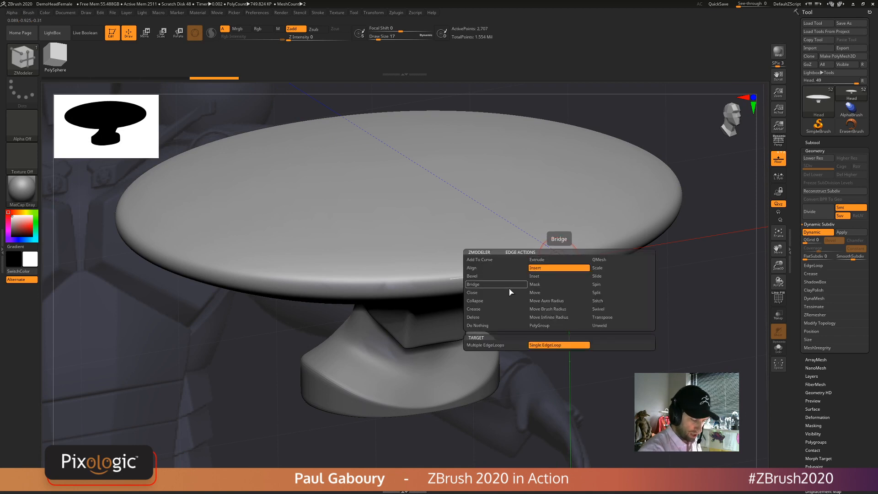
click(498, 309)
click(506, 353)
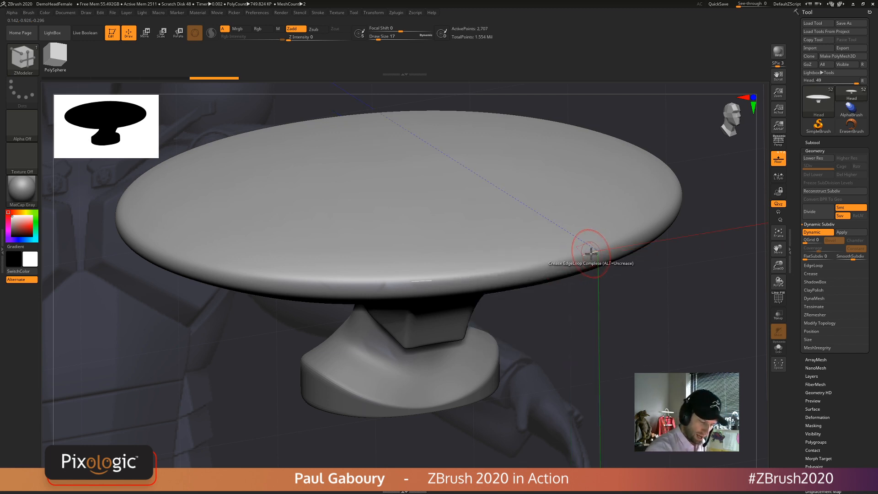
click(590, 254)
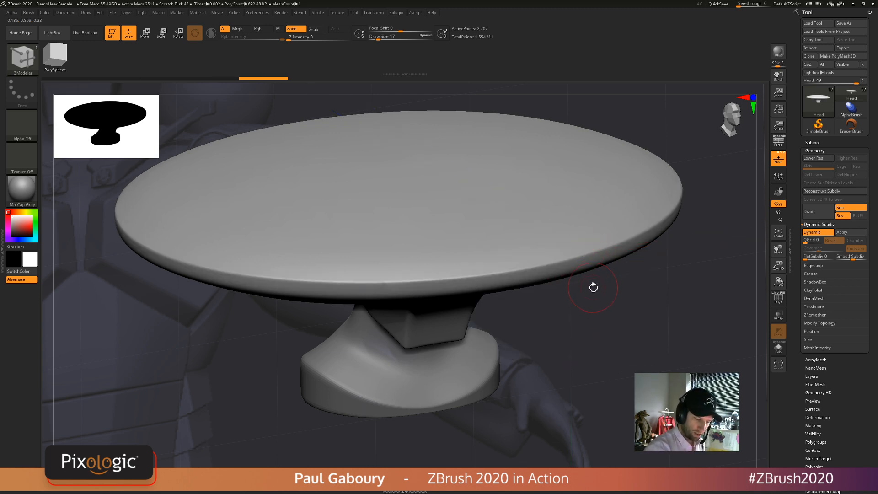
- Crease the complete edge loop along the underside of the head's rim
drag(596, 306, 599, 269)
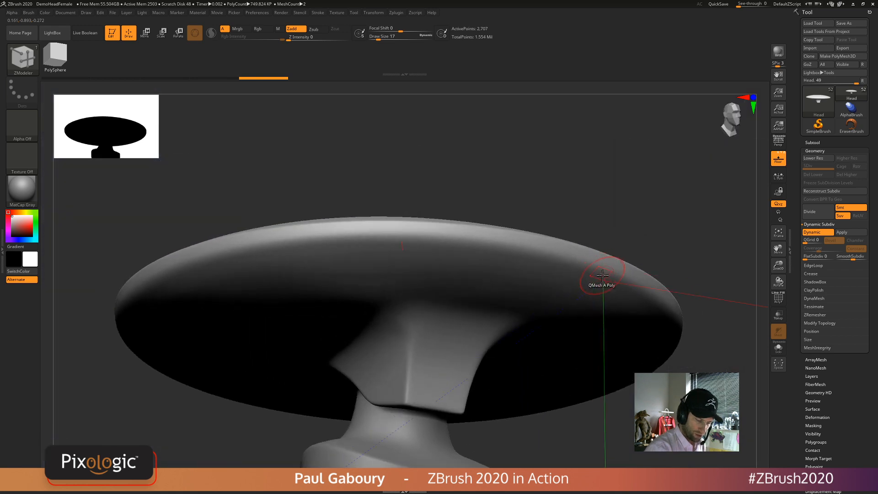
click(603, 267)
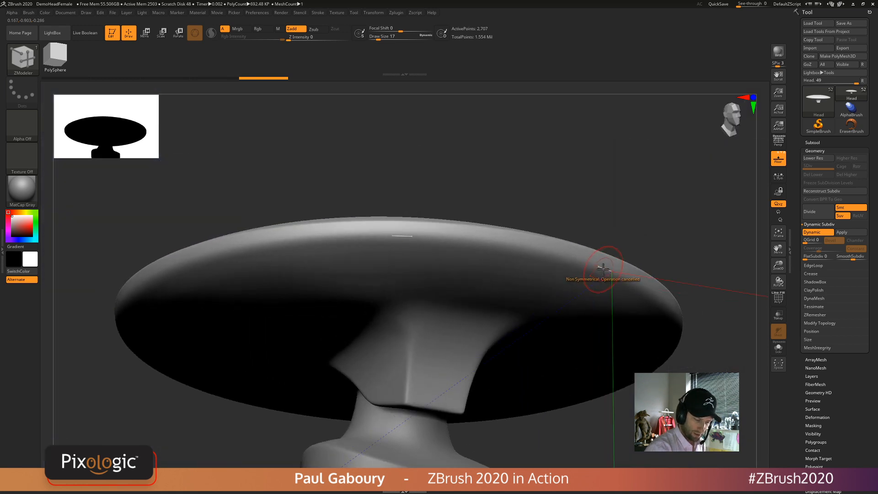
drag(603, 267, 610, 298)
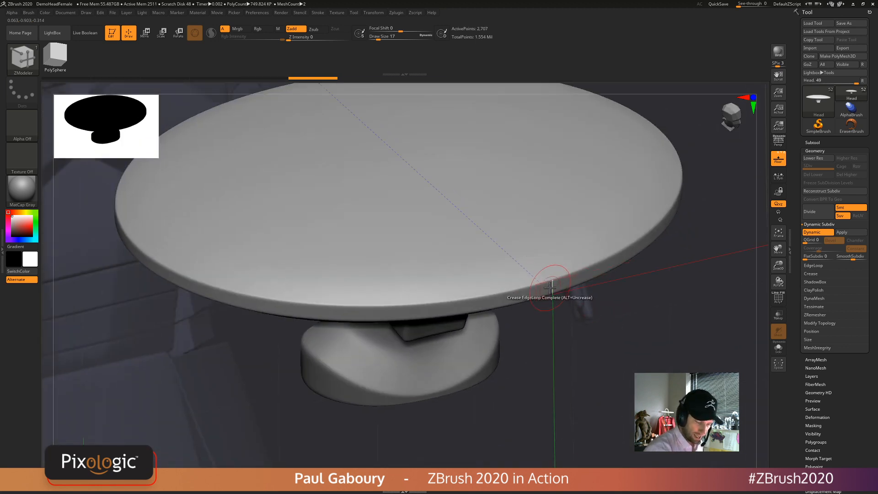
- Try a crease level of 15 on the rim's creased edges while viewing them close up, and set it back to 2
ctrl+right_drag(555, 302, 606, 343)
drag(607, 343, 621, 322)
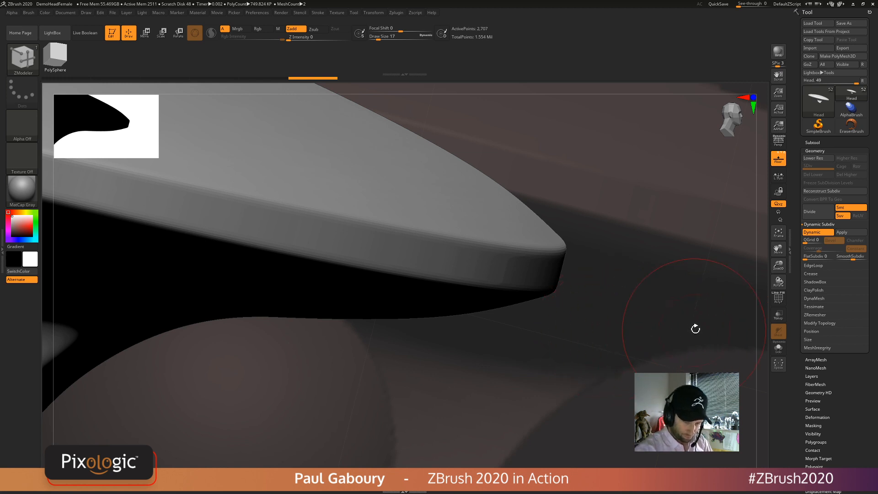
click(811, 273)
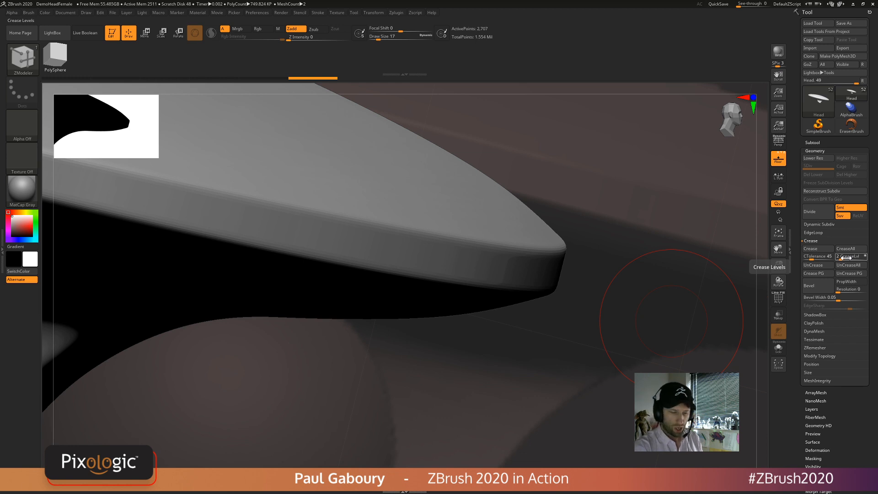
click(828, 224)
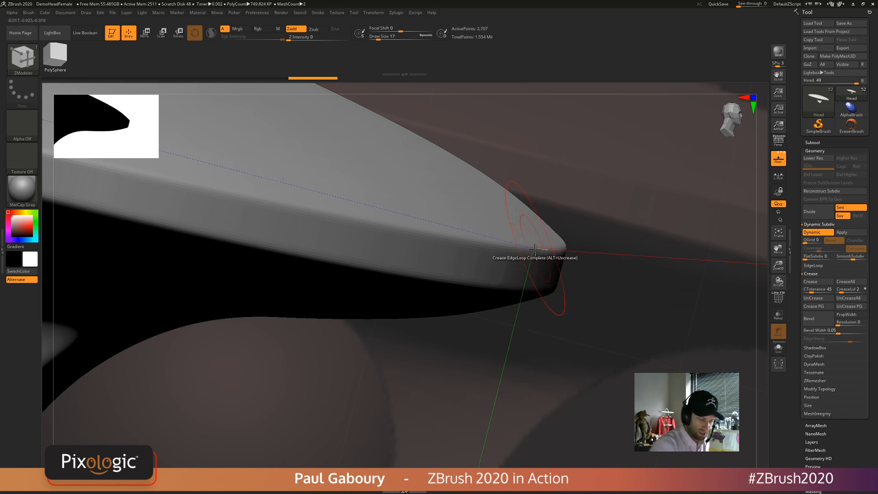
drag(844, 291, 869, 292)
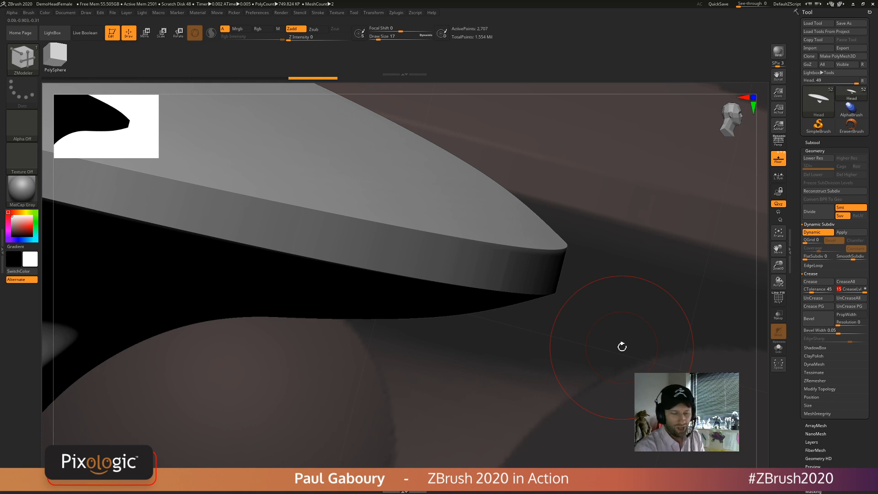
text(2)
key(Return)
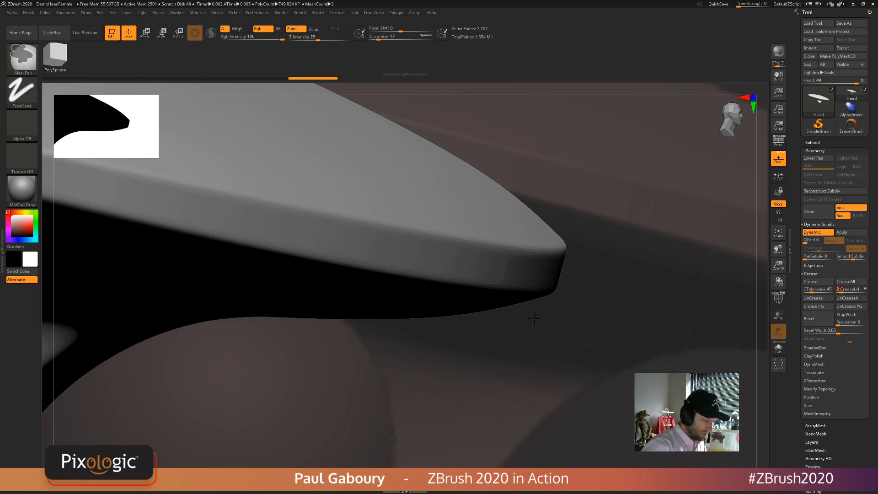
- Frame the whole head in a straight front view and show its polyframe
mouse_move(533, 317)
ctrl+right_down()
mouse_move(573, 343)
mouse_move(555, 331)
ctrl+right_up()
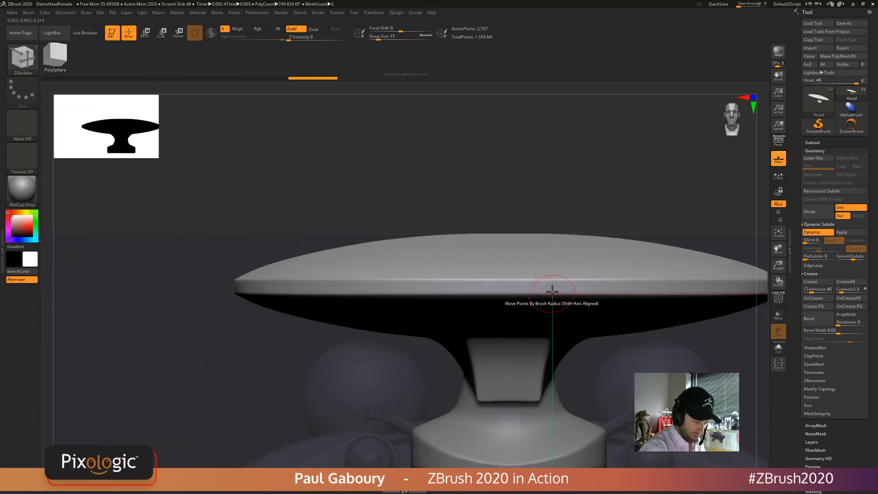
alt+right_drag(625, 358, 581, 326)
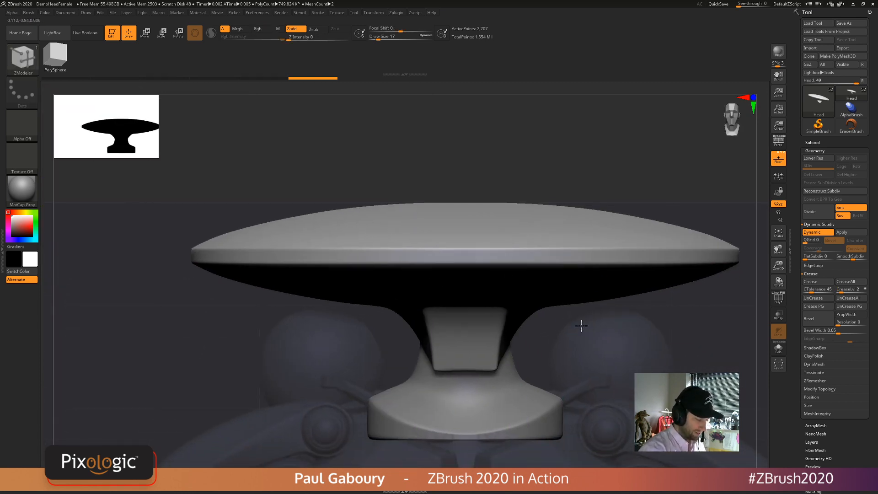
key(shift+f)
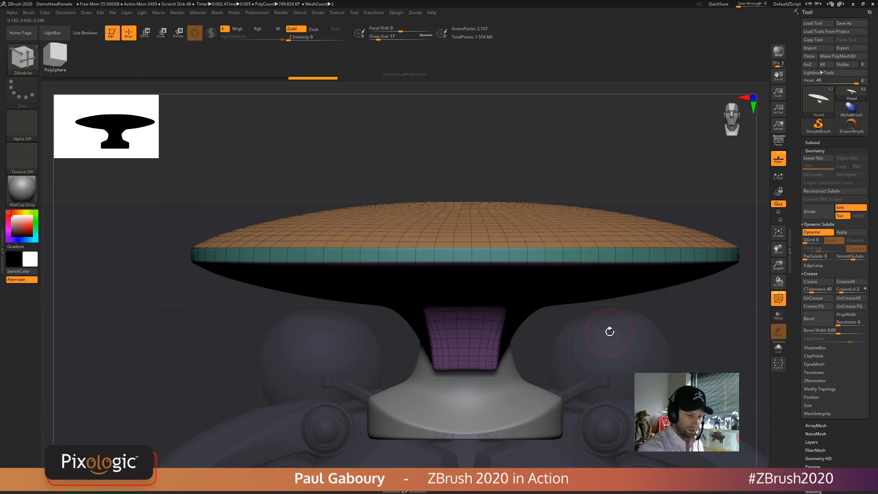
ctrl+right_drag(643, 343, 606, 310)
- Try to thicken the rim by masking the lower head and moving the upper part up along Y, undo the move, and clear the mask
mouse_move(196, 176)
ctrl+mouse_down()
mouse_move(397, 224)
mouse_move(718, 260)
ctrl+mouse_up()
key(w)
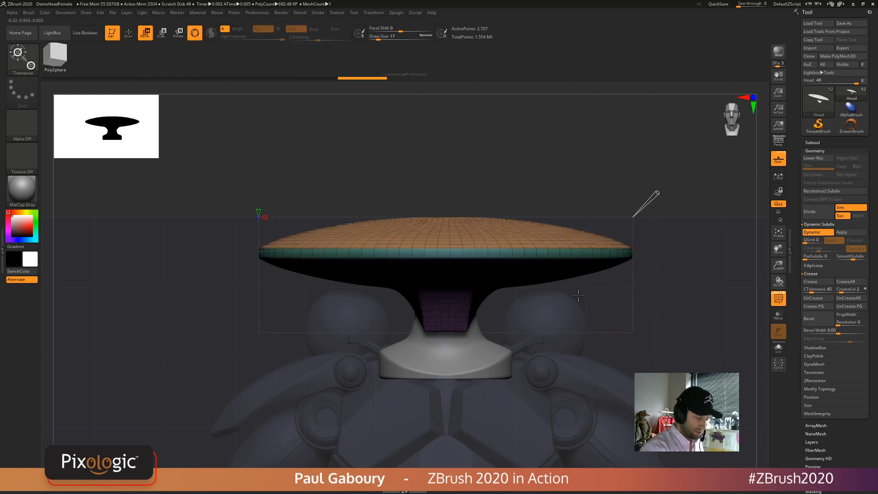
key(y)
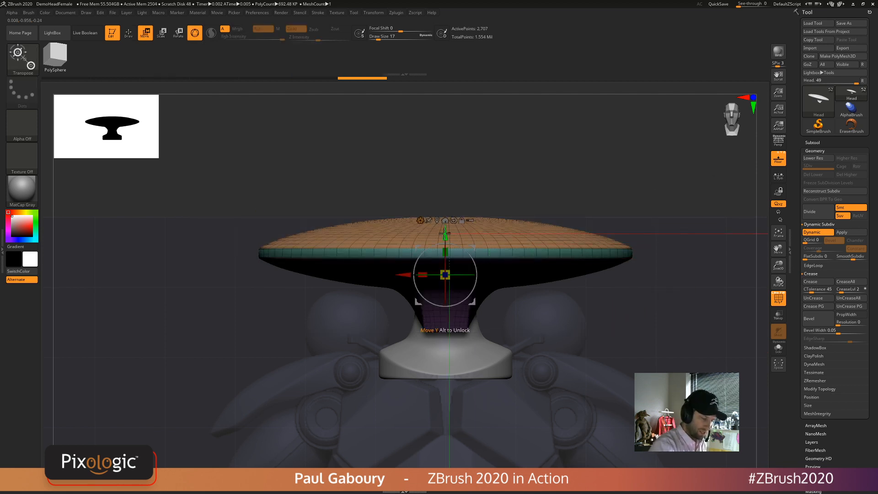
drag(445, 234, 445, 227)
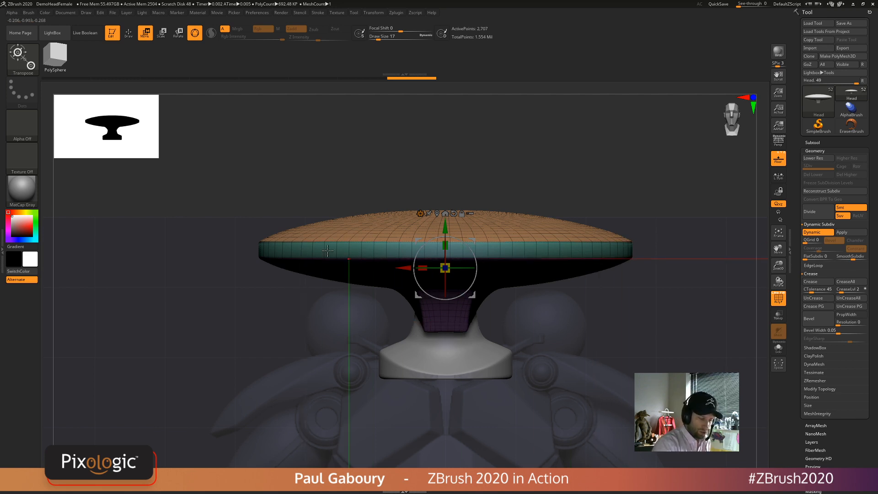
key(ctrl+z)
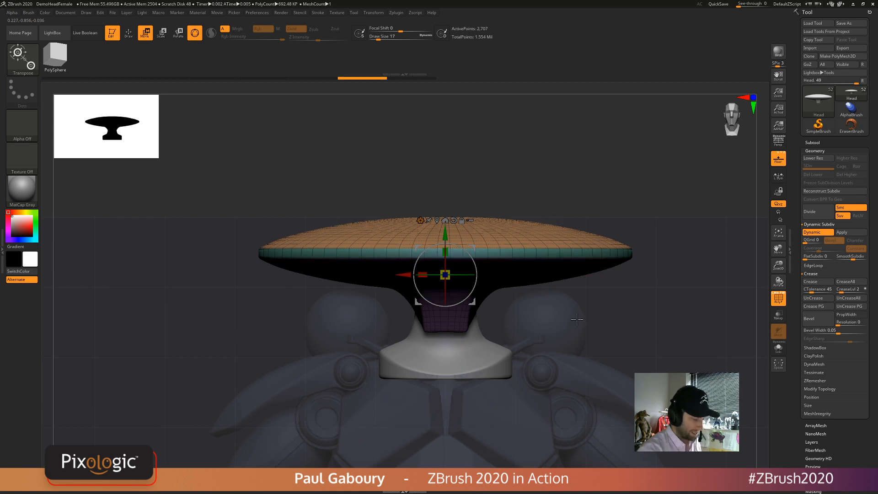
key(ctrl+shift+z)
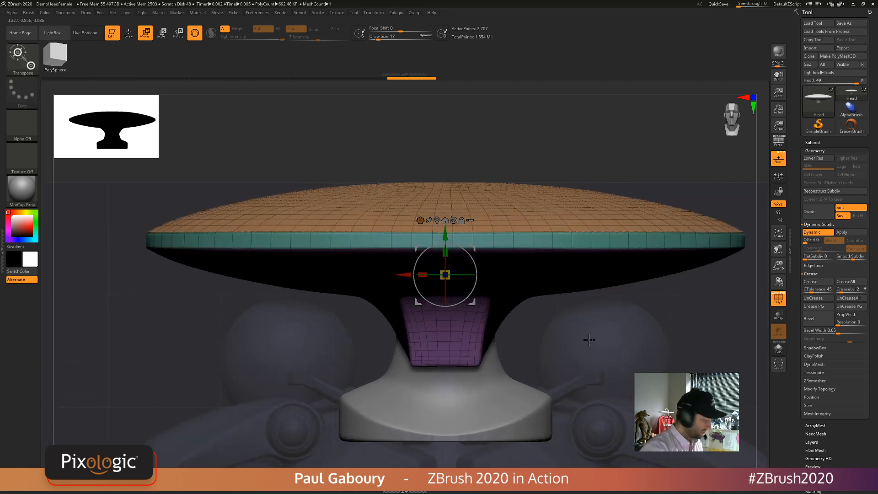
- Set the ZModeler edge action to Insert with Multiple EdgeLoops, and add several horizontal edge loops around the rim
key(q)
key(space)
click(508, 249)
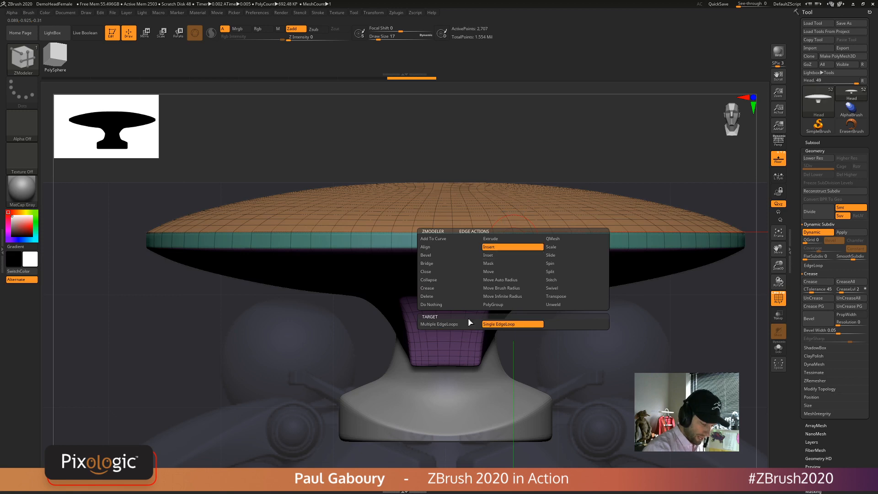
click(468, 322)
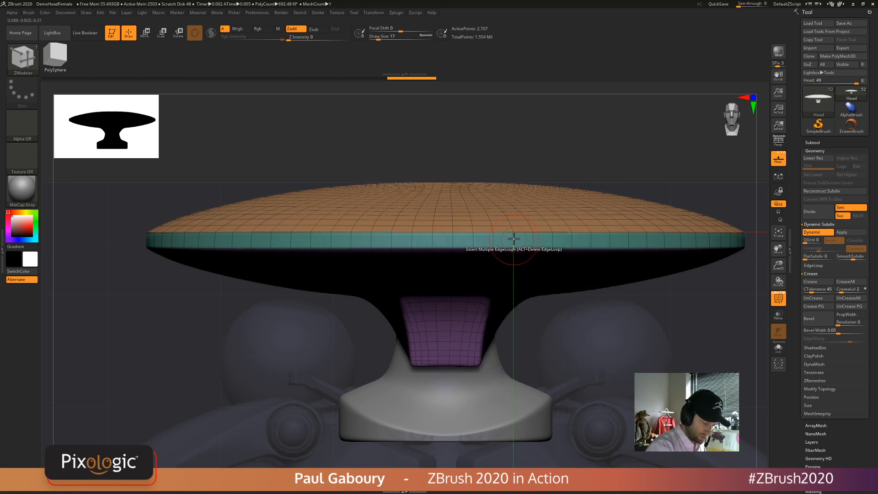
drag(514, 238, 523, 220)
key(ctrl)
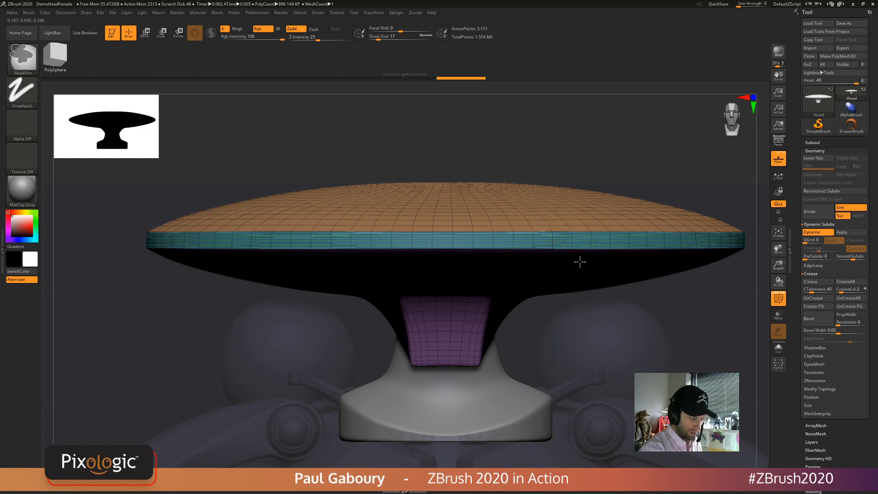
- Try to thicken the looped rim by masking the lower head and moving the upper part up along Y
ctrl+right_drag(580, 261, 589, 316)
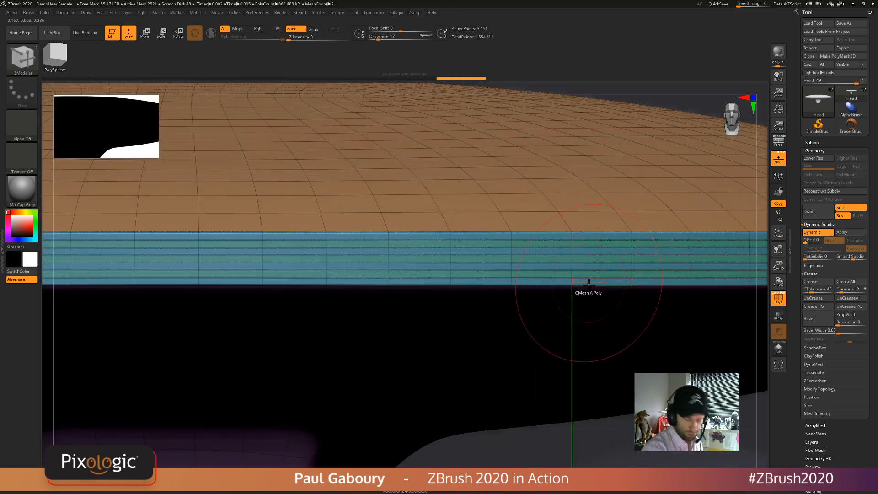
mouse_move(570, 357)
ctrl+right_down()
mouse_move(486, 298)
mouse_move(478, 277)
ctrl+right_up()
alt+right_drag(561, 396, 546, 347)
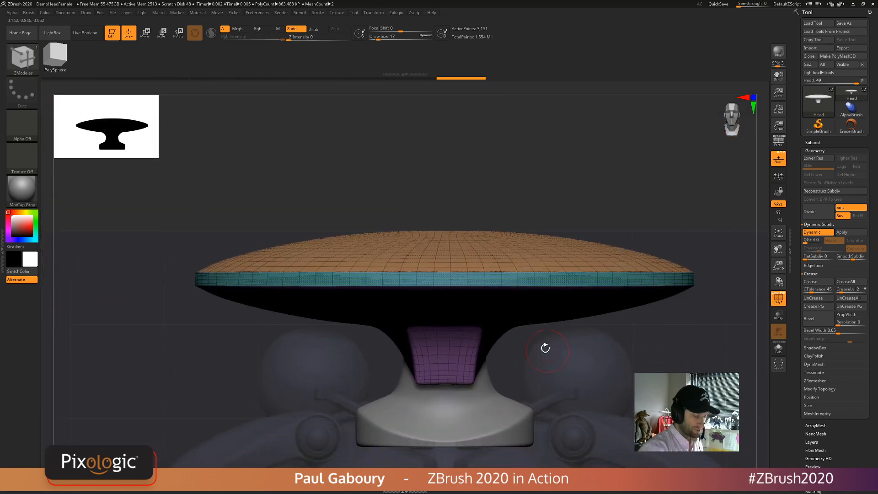
mouse_move(147, 186)
ctrl+mouse_down()
mouse_move(484, 264)
mouse_move(735, 285)
ctrl+mouse_up()
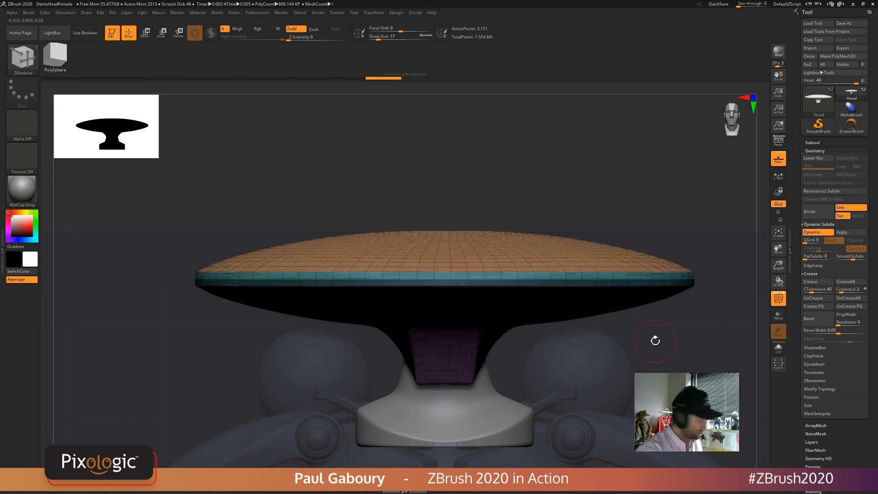
key(w)
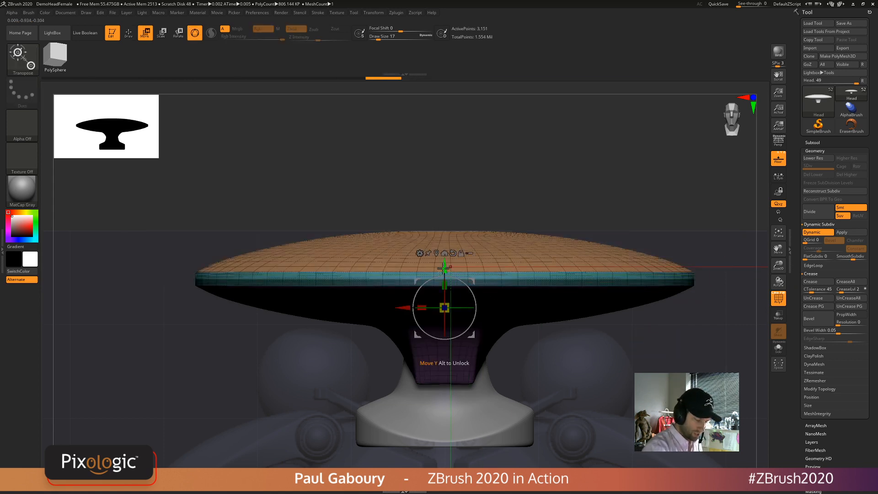
drag(444, 268, 444, 245)
drag(446, 235, 445, 230)
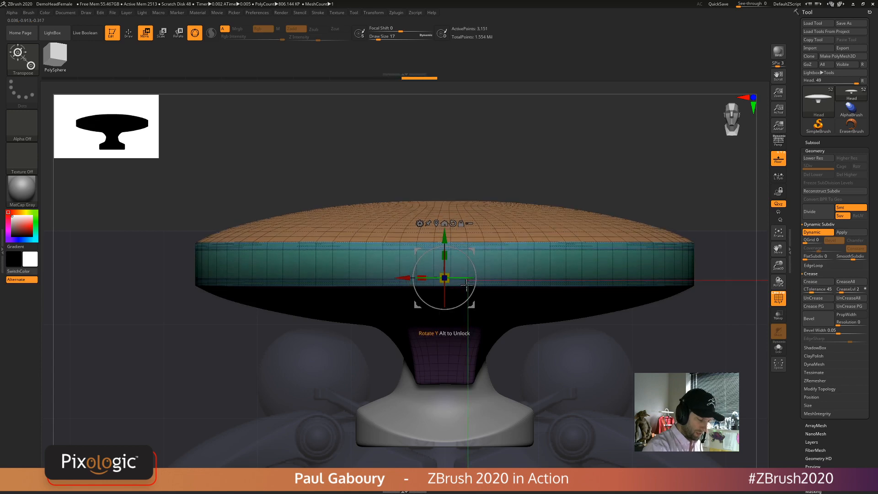
ctrl+right_drag(539, 249, 592, 402)
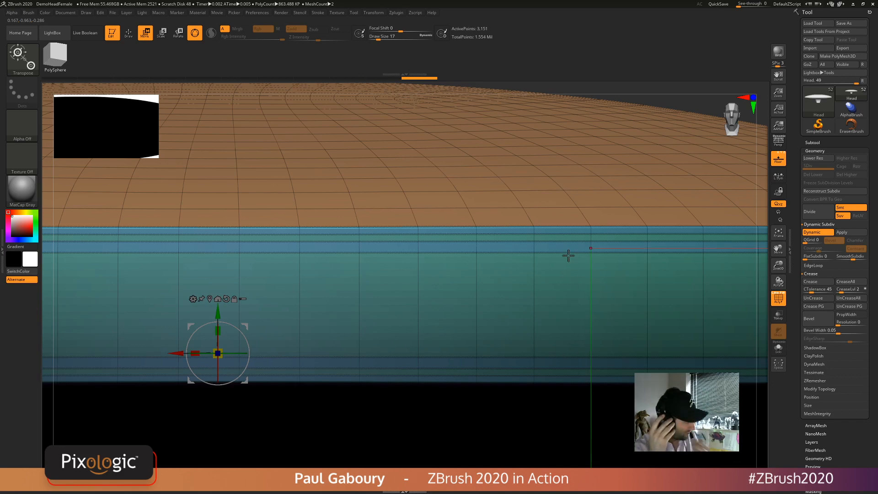
ctrl+right_drag(568, 255, 506, 227)
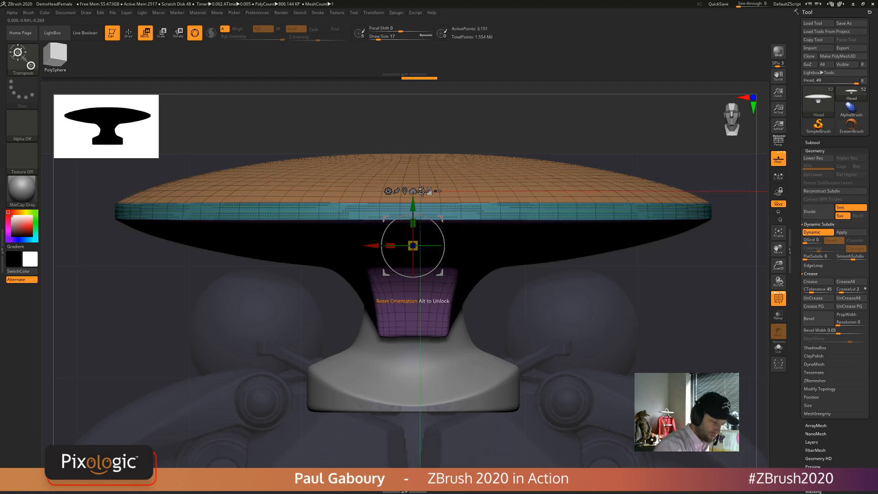
- Undo the rim edits back to the state before the extra edge loops, keeping Dynamic Subdiv enabled
ctrl+click(421, 301)
alt+right_drag(561, 339, 575, 369)
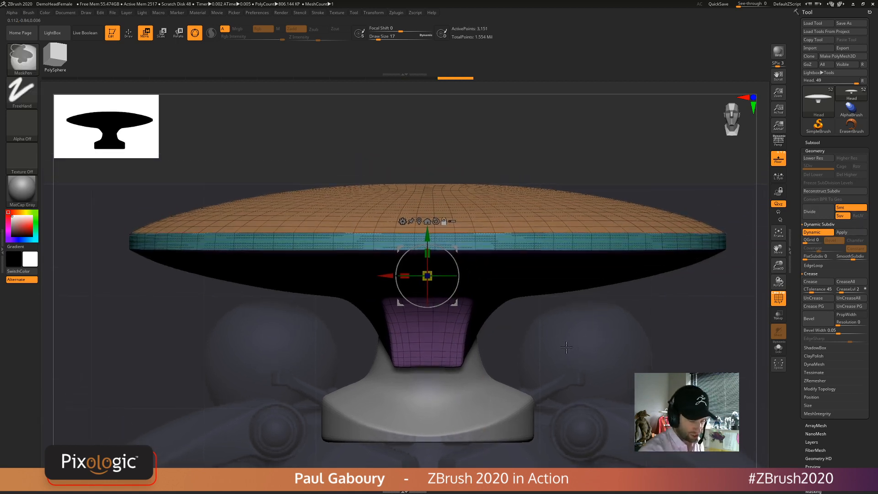
key(ctrl+z)
key(ctrl+z)
key(ctrl+z)
key(ctrl+z)
key(ctrl+z)
key(ctrl+z)
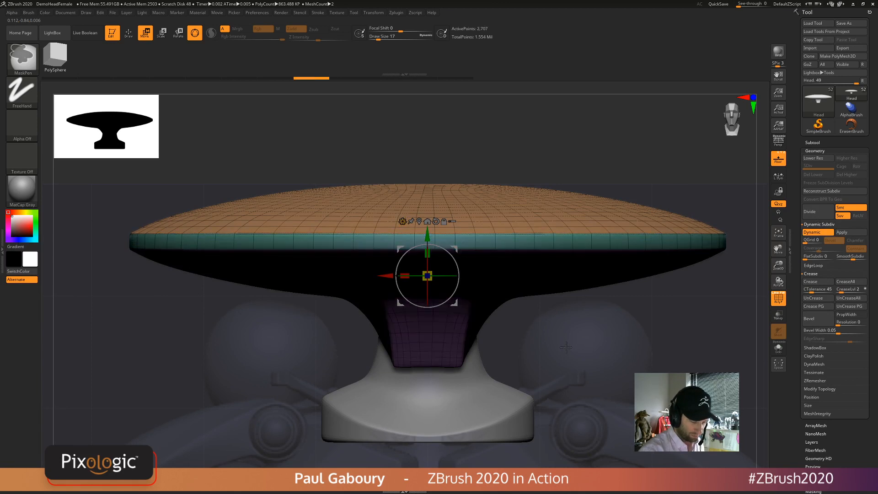
key(ctrl+z)
key(ctrl+z)
key(ctrl+z)
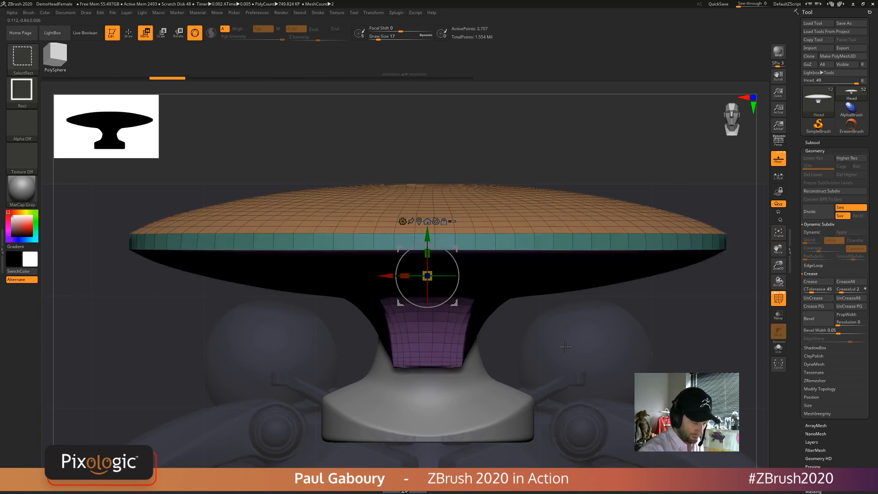
key(ctrl+shift+z)
key(ctrl+shift+z)
key(ctrl+shift+z)
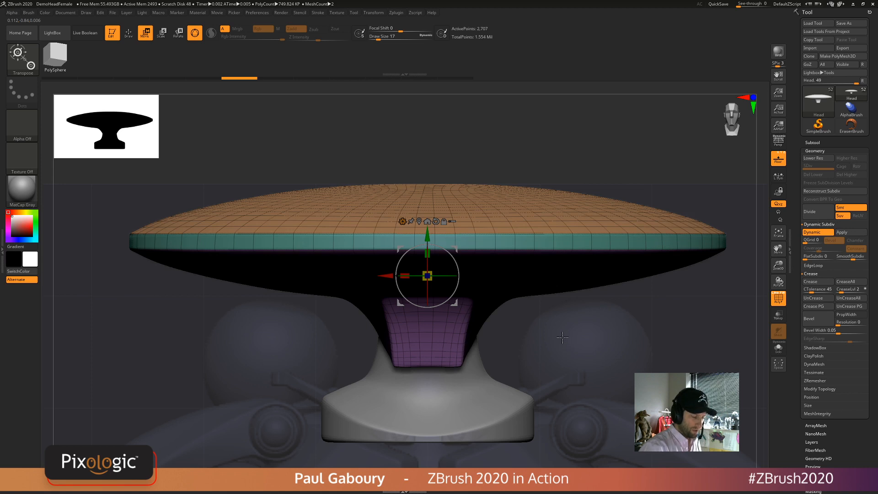
- Switch the gizmo to the Extender deformer and extend the head slightly along Y
click(402, 221)
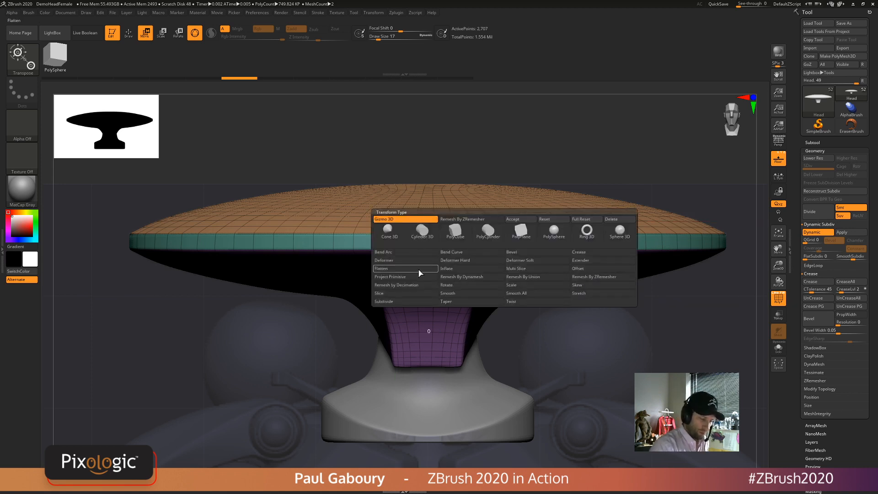
click(594, 260)
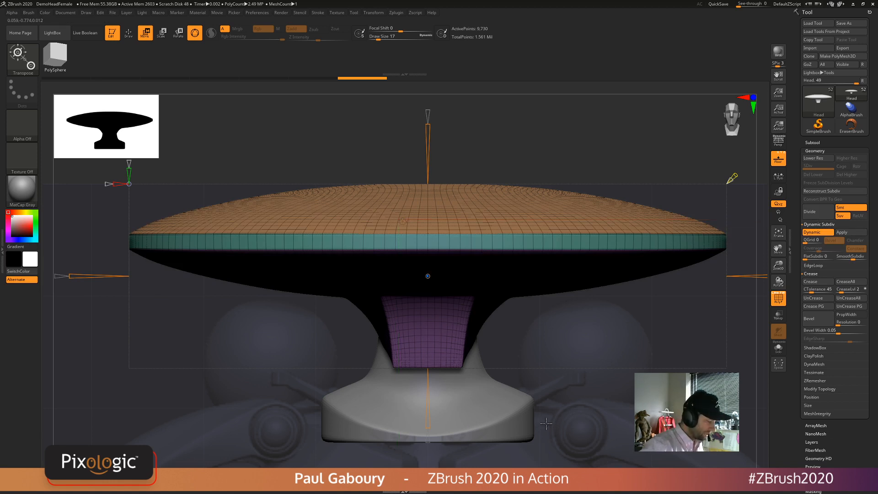
ctrl+right_drag(547, 426, 519, 412)
mouse_move(518, 411)
alt+right_down()
mouse_move(521, 390)
mouse_move(530, 393)
alt+right_up()
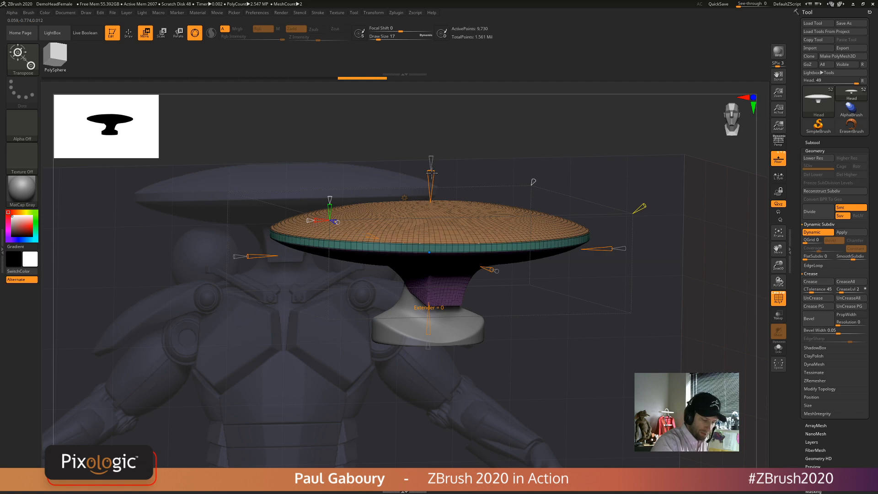
mouse_move(431, 172)
mouse_down()
mouse_move(431, 159)
mouse_move(434, 187)
mouse_up()
- Turn off the Dynamic Subdiv preview, the polyframe and the floor grid for a clean view of the head
key(shift+d)
mouse_move(542, 382)
mouse_down()
mouse_move(543, 367)
mouse_move(556, 362)
mouse_move(551, 399)
mouse_move(549, 391)
mouse_up()
key(shift+f)
key(shift+p)
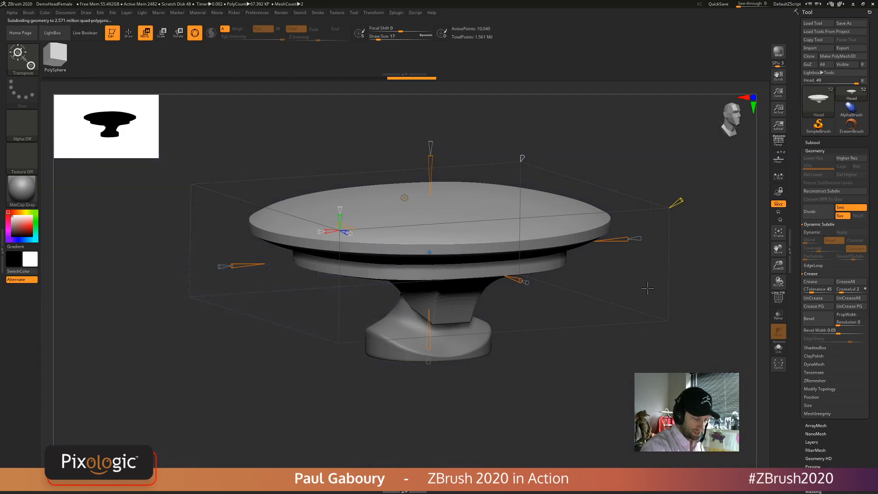
- Try taller Extender amounts along Y on the band below the rim, and undo the last change
mouse_move(584, 368)
mouse_down()
mouse_move(604, 342)
mouse_move(599, 387)
mouse_move(593, 368)
mouse_up()
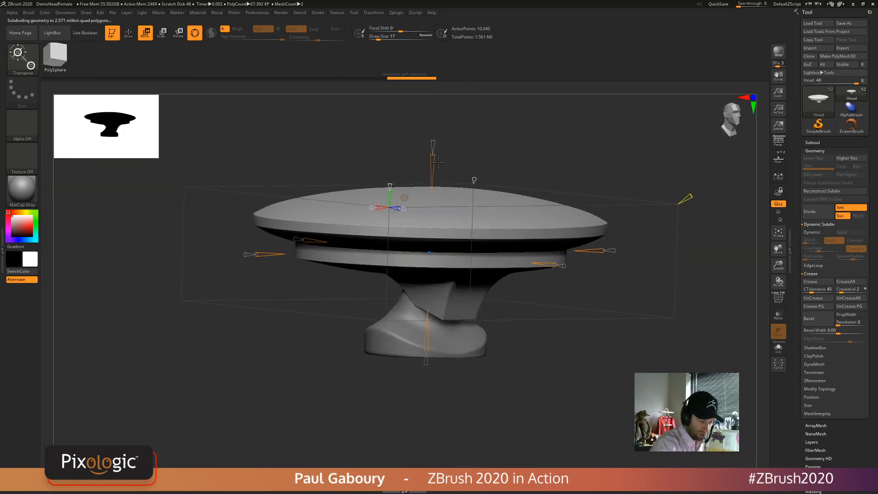
drag(433, 158, 433, 149)
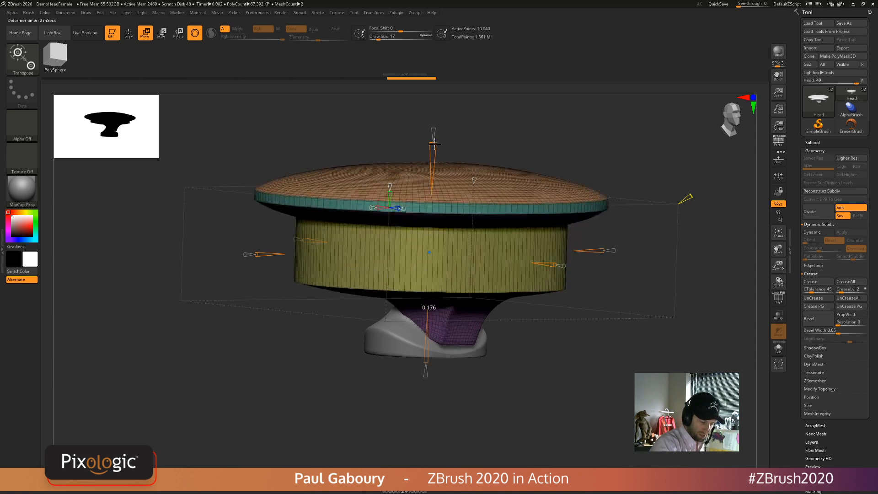
drag(435, 151, 434, 151)
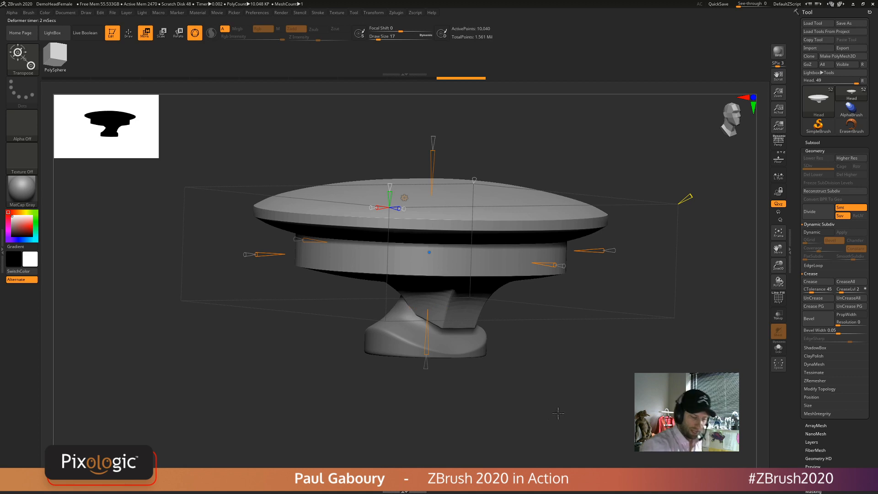
mouse_move(557, 413)
mouse_down()
mouse_move(559, 402)
mouse_move(557, 417)
mouse_up()
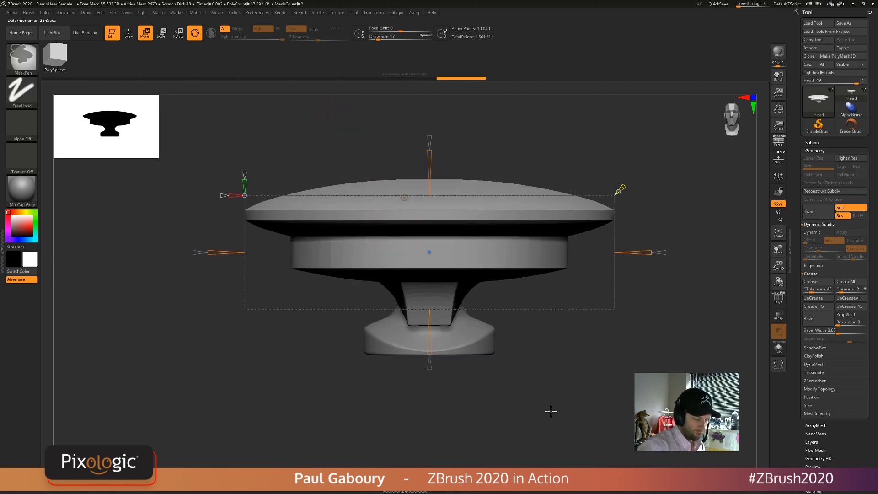
key(ctrl+z)
- Move the Extender's center up into the rim so the extension thickens the rim itself, viewed from the front
alt+drag(520, 336, 545, 376)
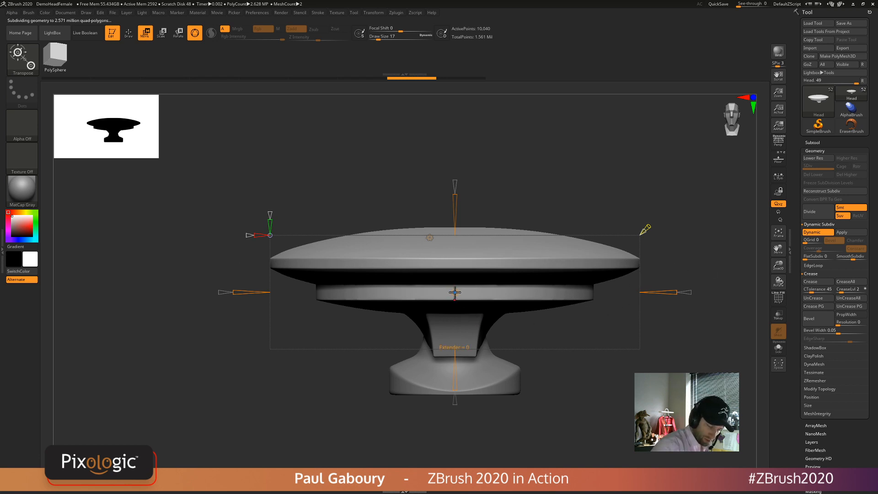
key(shift+f)
key(shift+f)
right_drag(487, 300, 493, 299)
drag(390, 284, 393, 269)
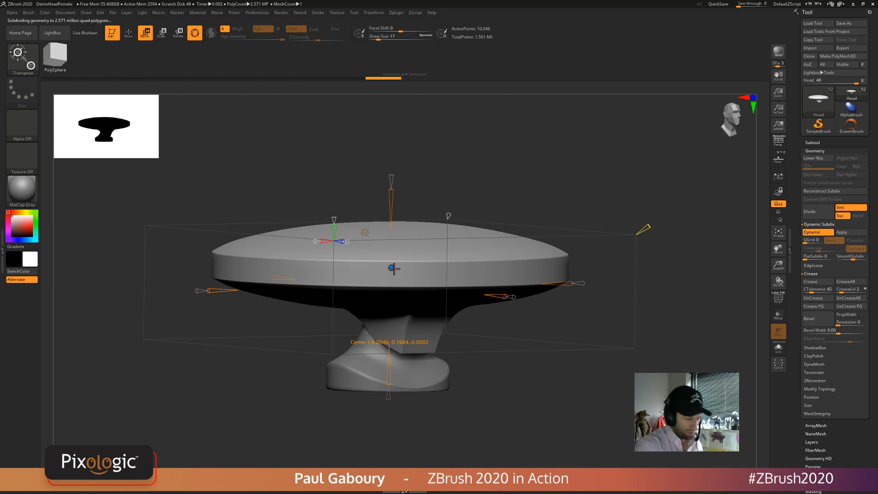
shift+drag(591, 405, 575, 400)
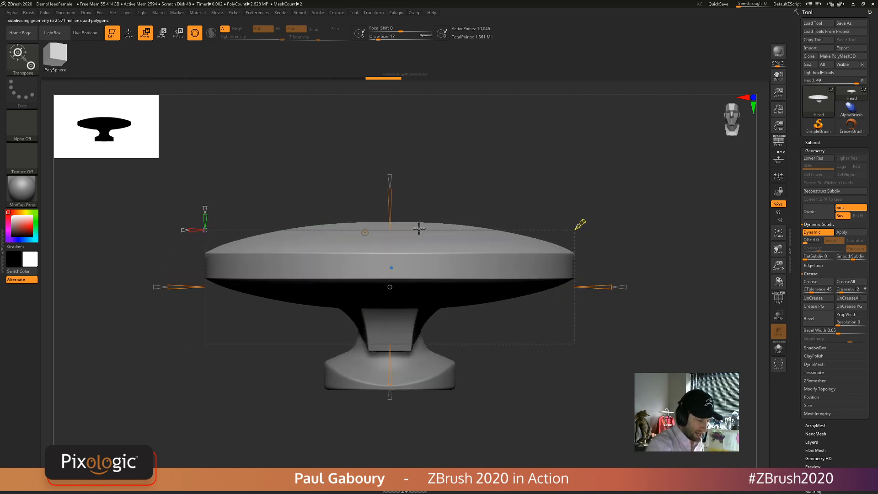
- Fine-tune the Extender's Y amount and its center within the rim, and show the polyframe
drag(389, 193, 390, 189)
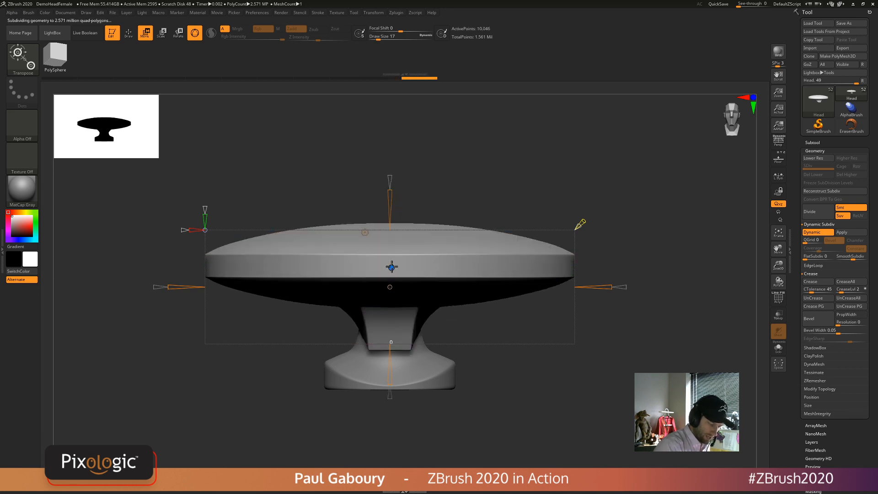
drag(393, 270, 397, 268)
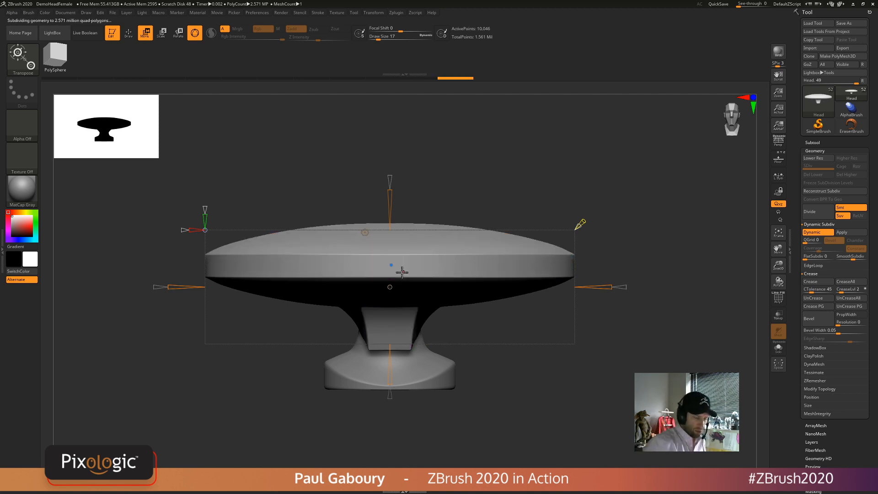
key(shift+f)
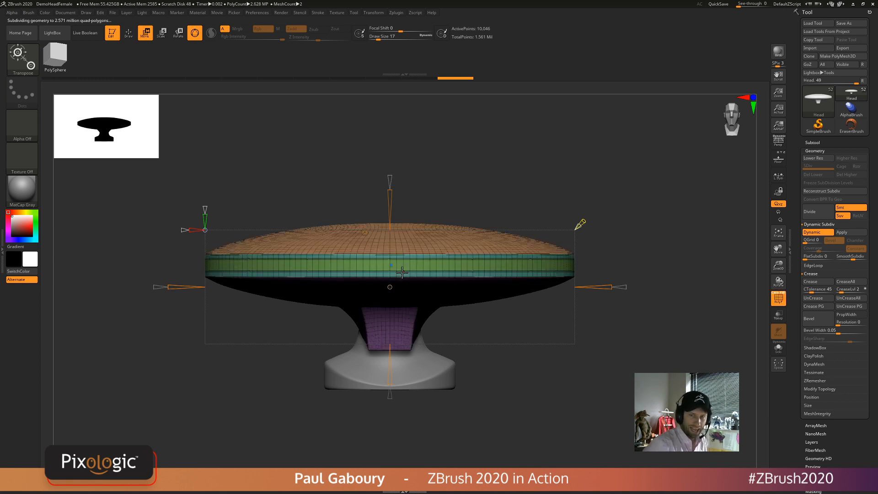
- Try changing the Extender's Y Size from an angled view, and undo the change
drag(620, 365, 638, 368)
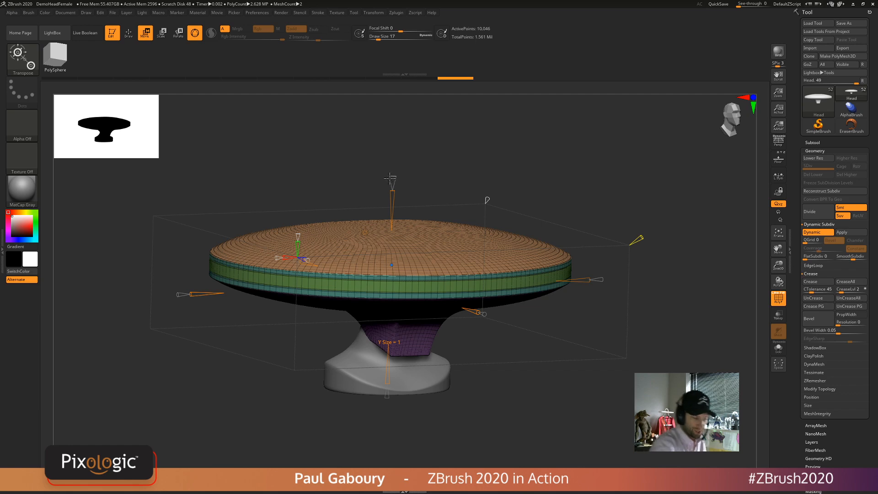
mouse_move(389, 179)
mouse_down()
mouse_move(394, 161)
mouse_move(396, 175)
mouse_up()
key(ctrl+z)
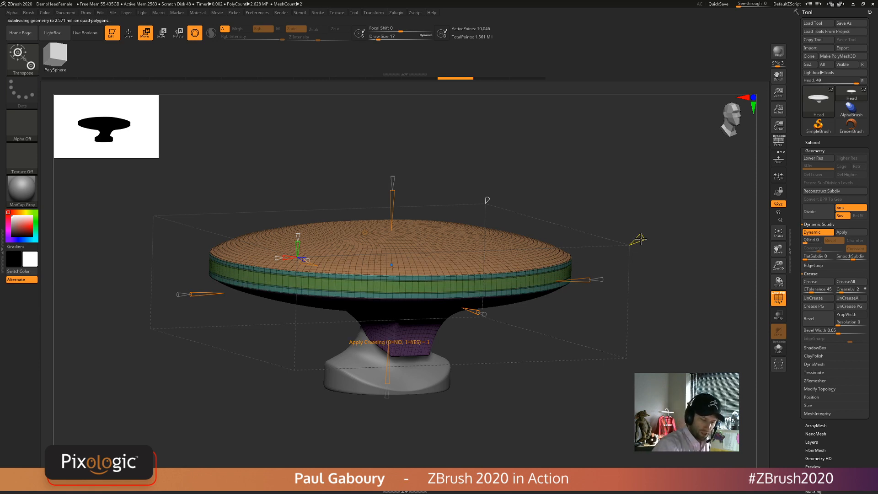
- Adjust the Extender's Apply Creasing setting for the rim band and inspect the band's edges up close
drag(641, 238, 599, 264)
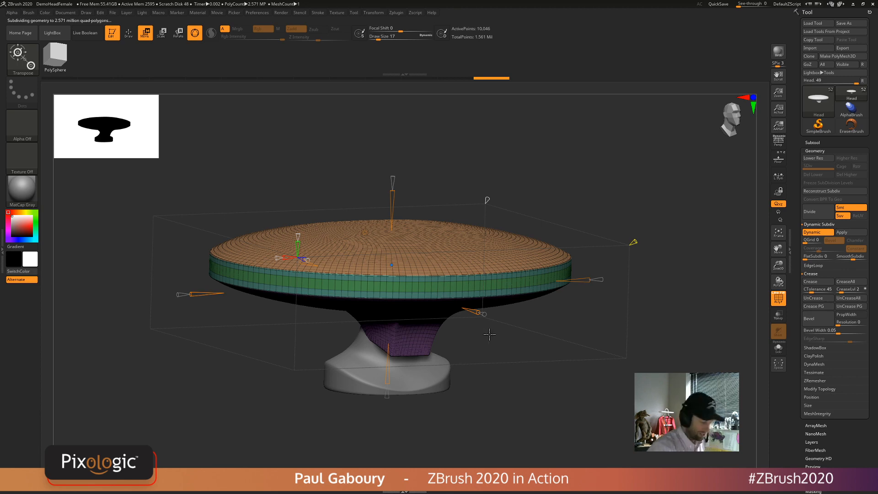
mouse_move(538, 346)
ctrl+right_down()
mouse_move(567, 364)
mouse_move(618, 344)
mouse_move(533, 364)
ctrl+right_up()
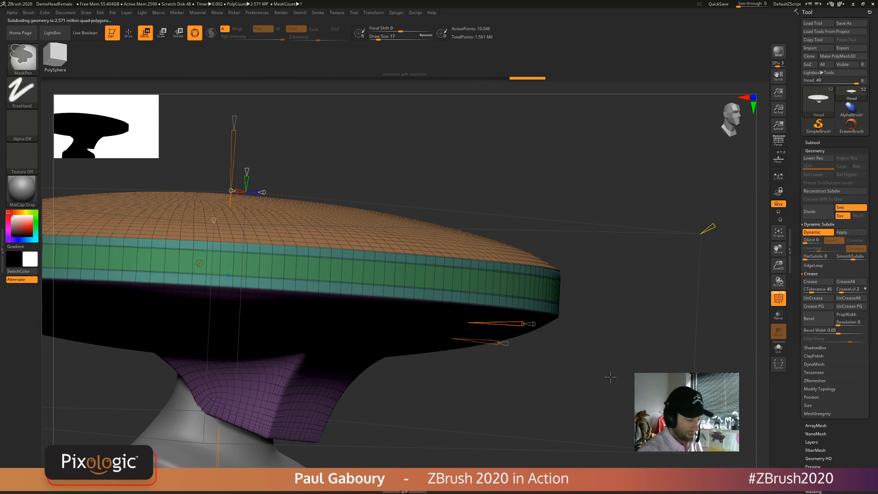
mouse_move(610, 378)
ctrl+right_down()
mouse_move(564, 353)
mouse_move(671, 335)
ctrl+right_up()
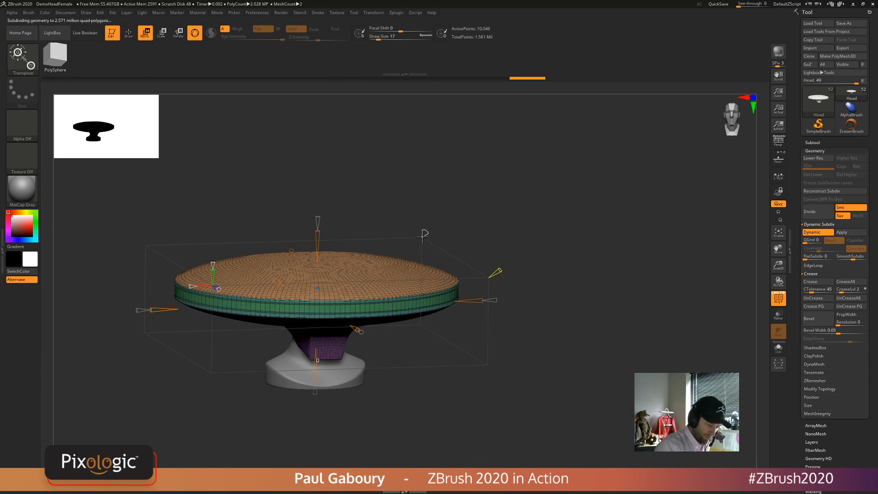
- Pull the extended rim band inward into a groove with an Extender Inflate of about -0.03
mouse_move(420, 239)
mouse_down()
mouse_move(436, 213)
mouse_move(414, 245)
mouse_up()
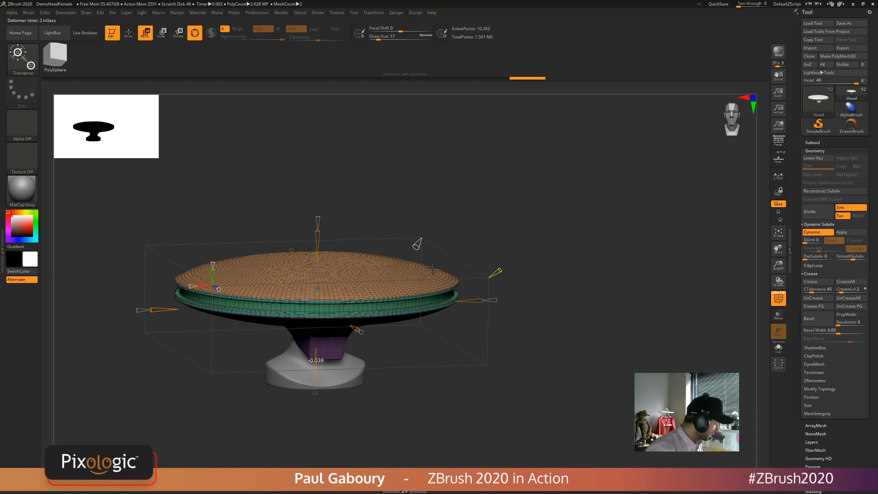
key(shift+f)
shift+drag(501, 395, 566, 351)
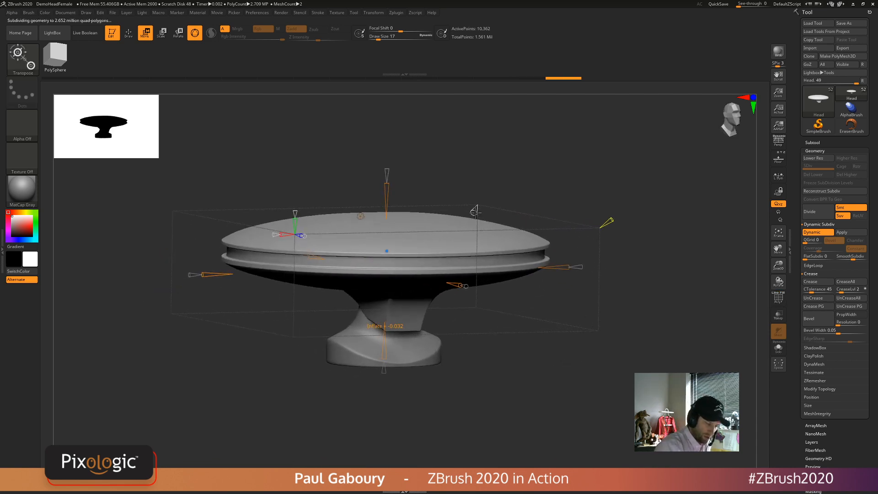
key(shift+f)
- Fine-tune the groove's Inflate, and vary the Extender's Y amount to narrow and widen the groove in front view
drag(474, 213, 473, 212)
drag(493, 384, 482, 381)
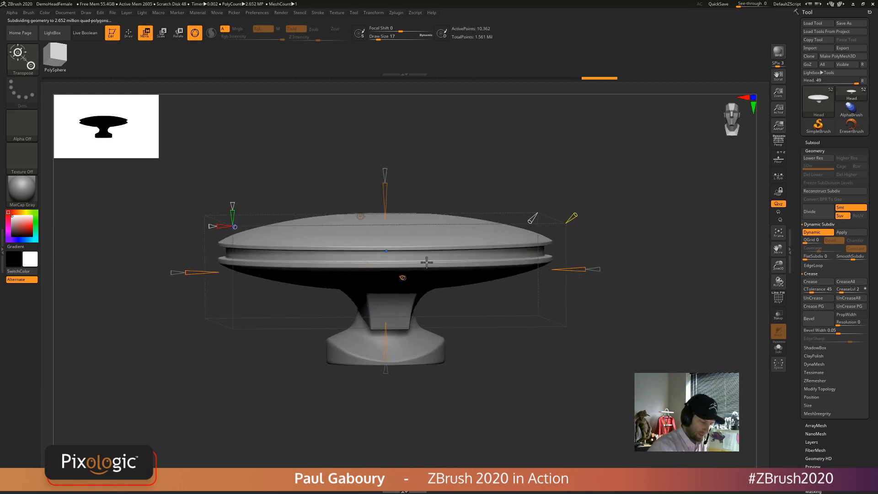
drag(386, 185, 388, 182)
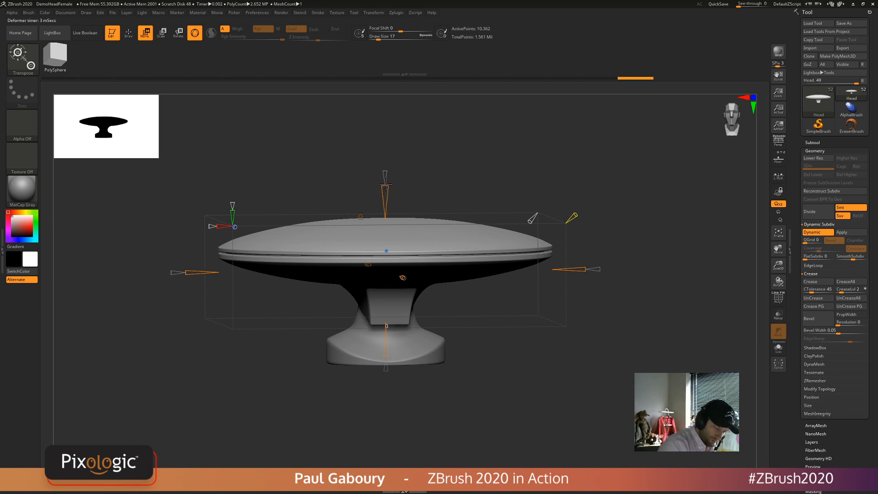
drag(386, 185, 391, 183)
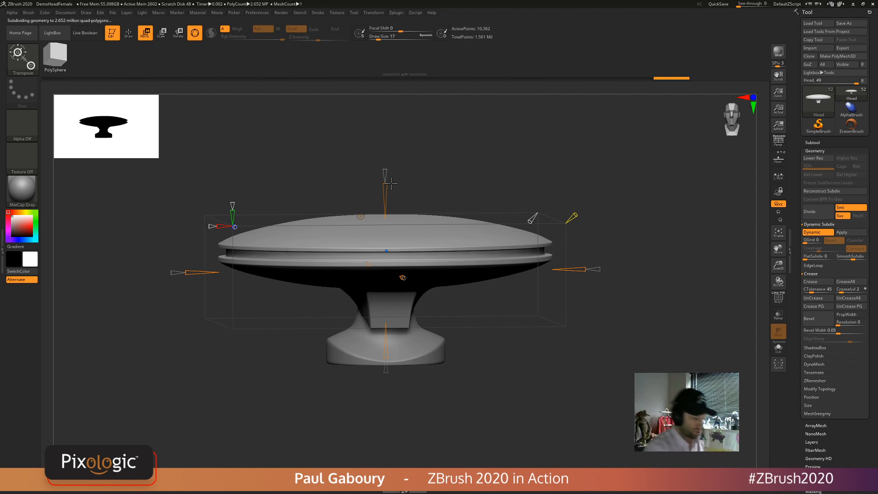
- Fine-tune the Extender's Y amount for the grooved rim in straight front view and leave the deformer
drag(386, 251, 386, 251)
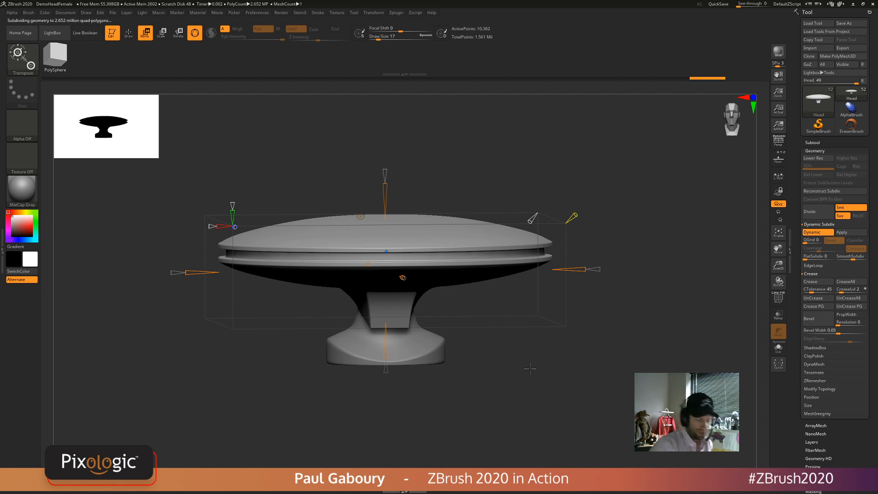
drag(529, 368, 553, 355)
ctrl+right_drag(553, 355, 586, 382)
shift+drag(586, 382, 590, 374)
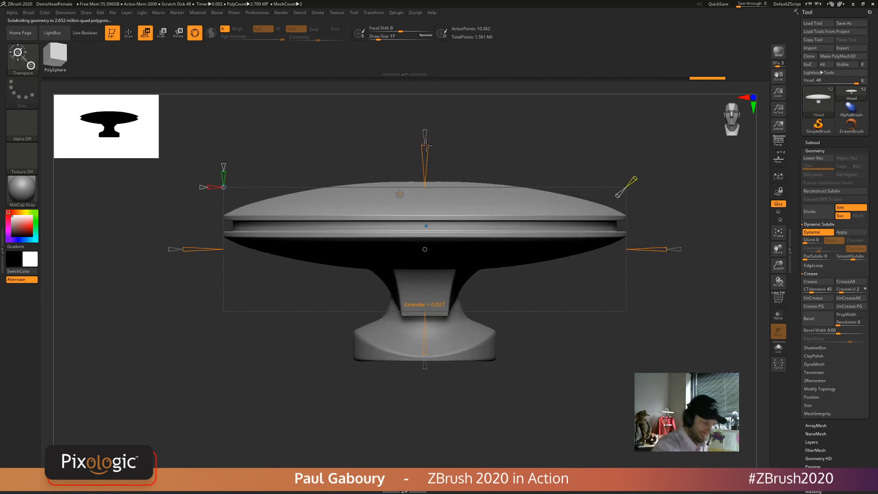
drag(426, 146, 425, 149)
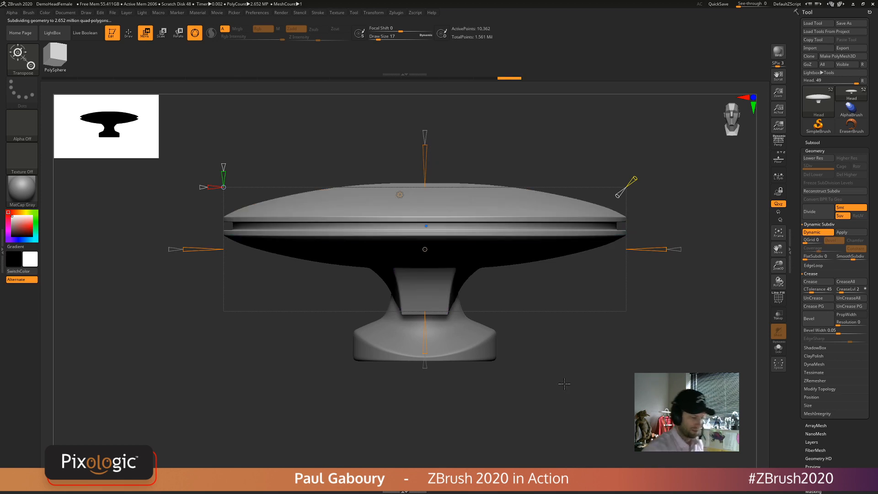
mouse_move(564, 384)
mouse_down()
mouse_move(544, 355)
mouse_move(533, 365)
mouse_move(553, 377)
mouse_move(547, 348)
mouse_move(556, 344)
mouse_up()
key(q)
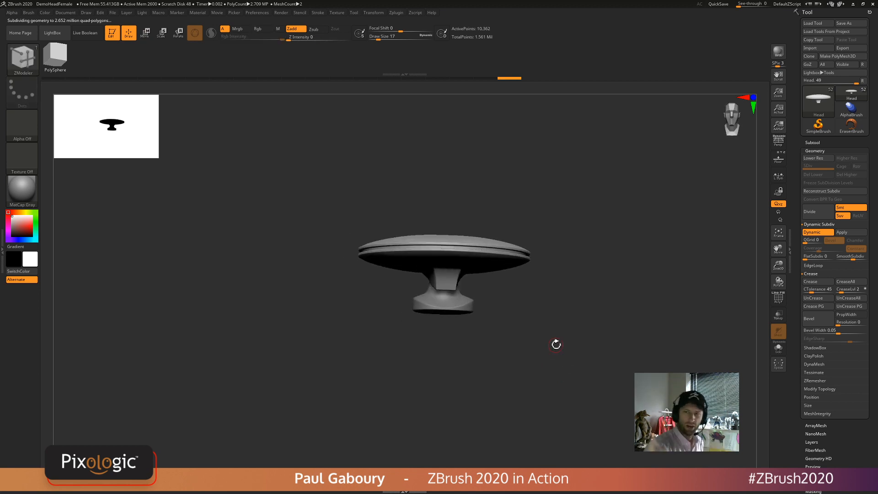
- Set the Draw Size to 3, turn off the Dynamic Subdiv preview and show the rim's polyframe
mouse_move(556, 344)
mouse_down()
mouse_move(576, 306)
mouse_move(576, 332)
mouse_move(572, 293)
mouse_move(558, 281)
mouse_up()
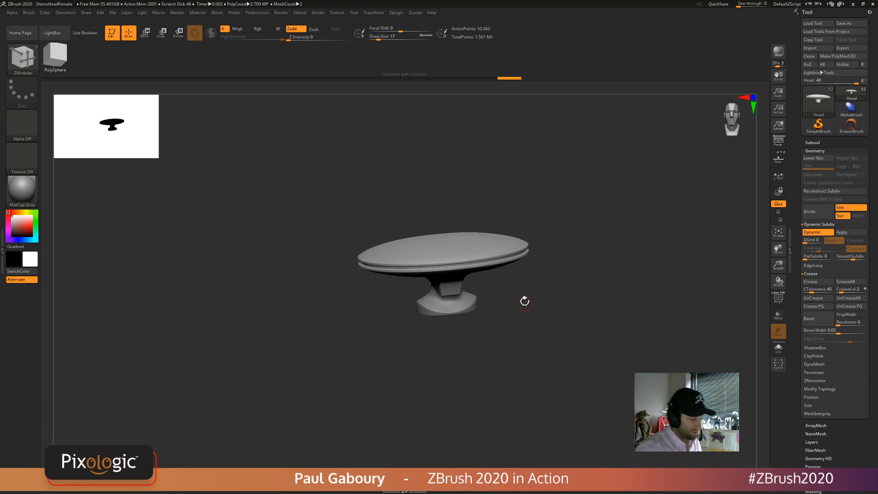
mouse_move(523, 301)
ctrl+right_down()
mouse_move(583, 385)
mouse_move(567, 364)
ctrl+right_up()
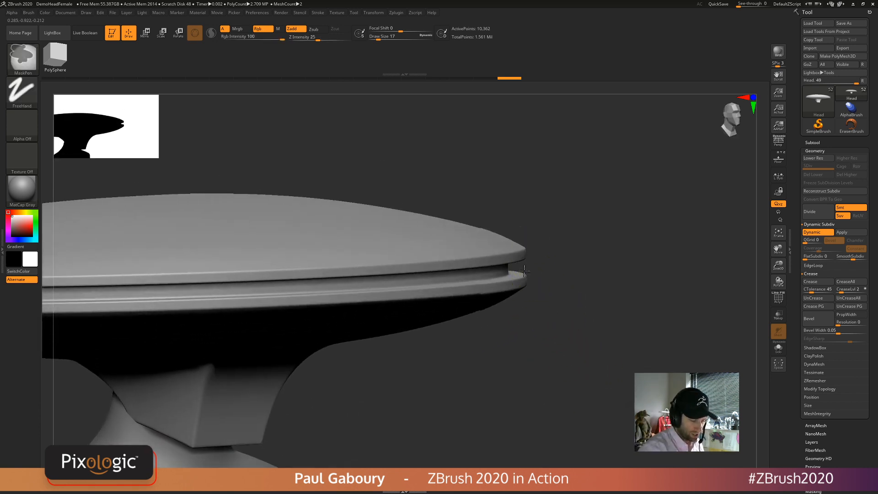
mouse_move(561, 306)
ctrl+right_down()
mouse_move(578, 294)
mouse_move(615, 299)
ctrl+right_up()
text(s3)
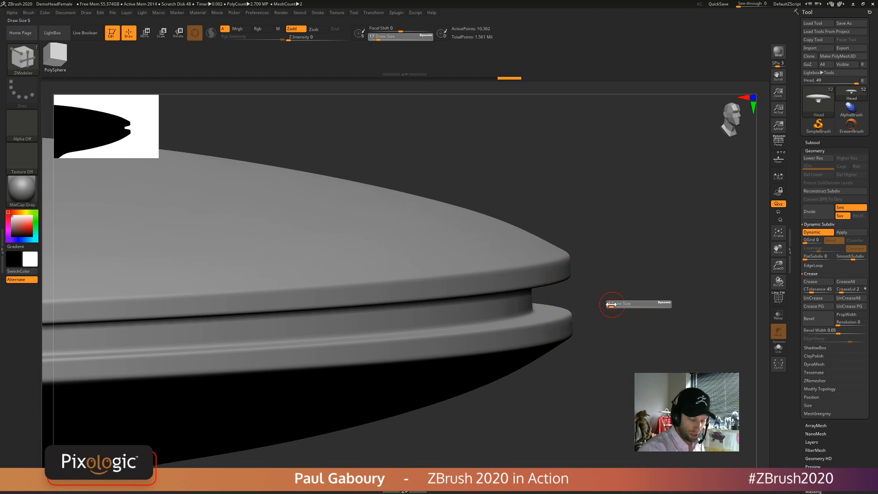
key(Return)
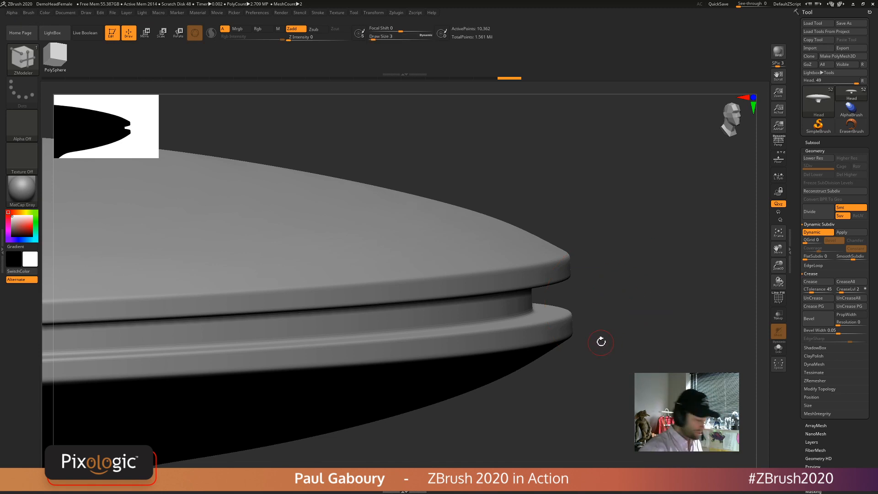
key(shift+d)
key(shift+f)
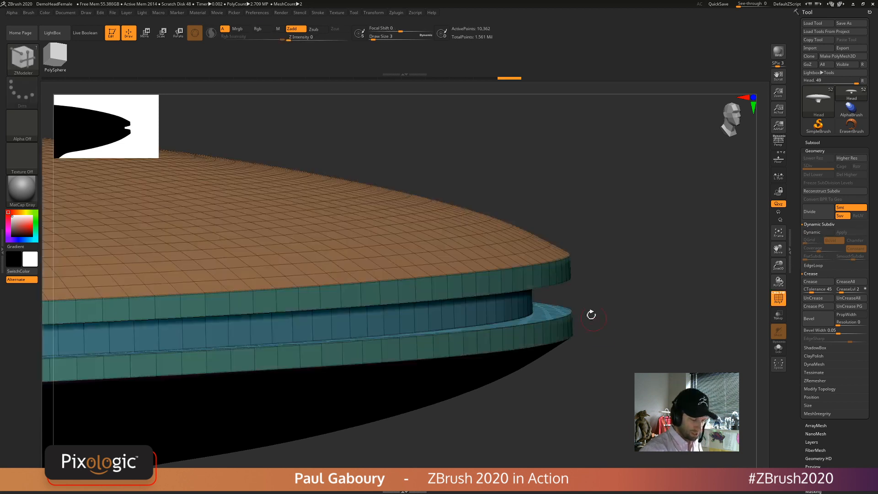
- Bevel the complete edge loop between the head's top surface and its upper rim band with ZModeler, single row
alt+right_drag(531, 275, 506, 283)
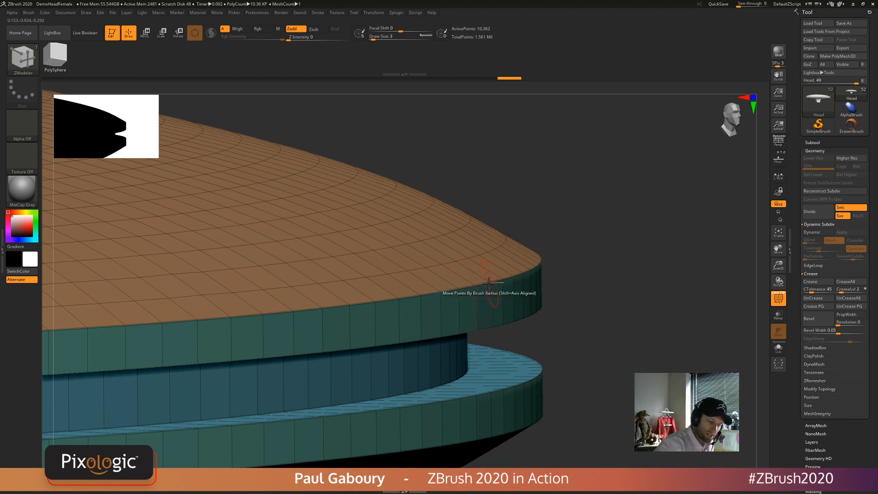
key(space)
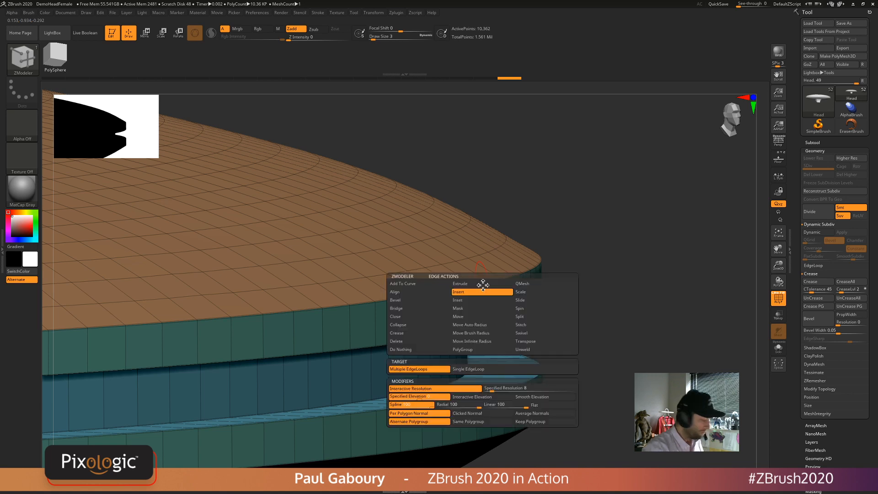
click(395, 299)
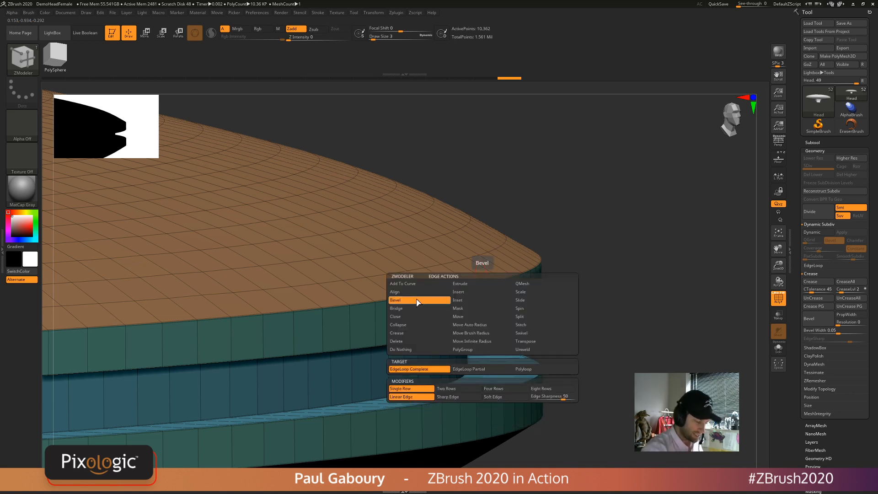
drag(482, 282, 483, 272)
drag(559, 315, 533, 316)
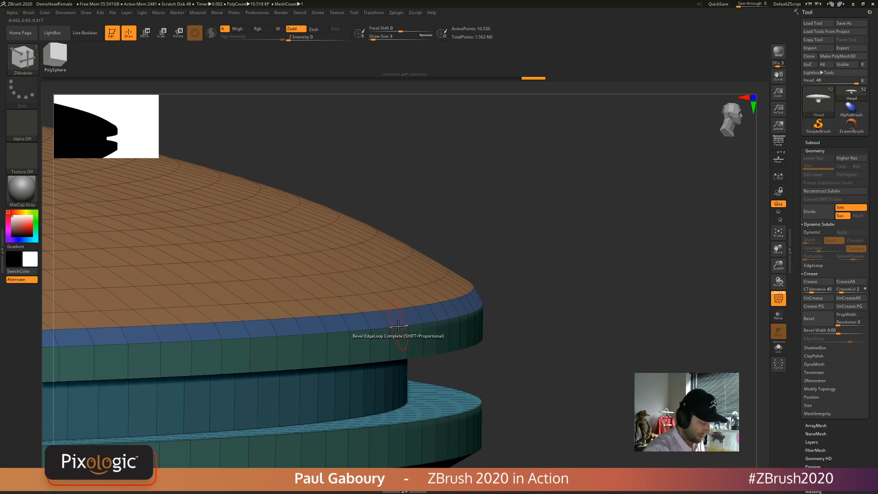
- Crease the complete edge loop between the new bevel and the upper rim band, and preview it with Dynamic Subdiv without polyframe
key(space)
click(341, 337)
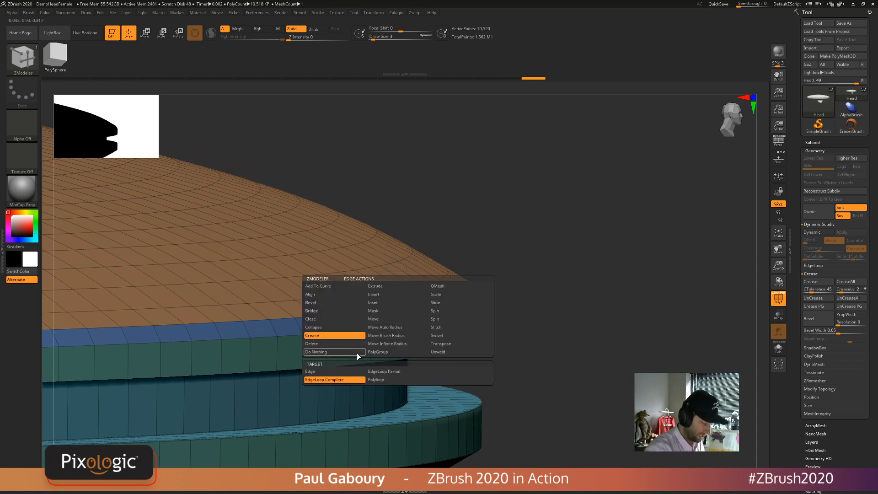
click(415, 326)
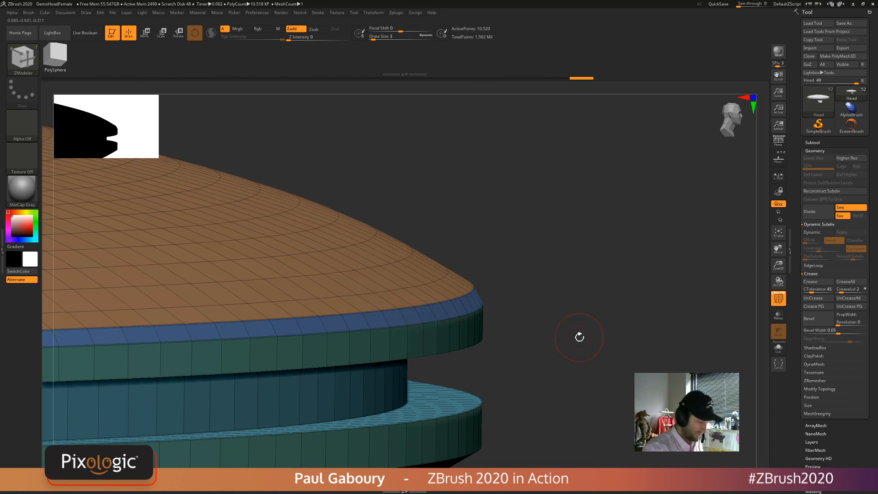
key(d)
key(shift+f)
mouse_move(552, 347)
ctrl+right_down()
mouse_move(471, 320)
mouse_move(560, 311)
ctrl+right_up()
ctrl+right_drag(560, 311, 547, 283)
mouse_move(546, 283)
right_down()
mouse_move(564, 358)
mouse_move(584, 358)
mouse_move(627, 330)
right_up()
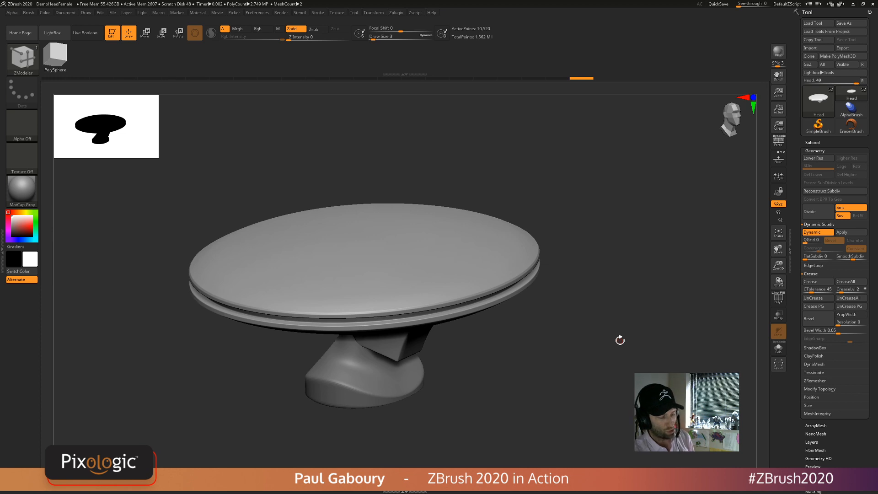
- Bevel the complete edge loop between the head's underside and its lower rim band, working on the unsmoothed mesh with polyframe shown
ctrl+right_drag(532, 267, 525, 274)
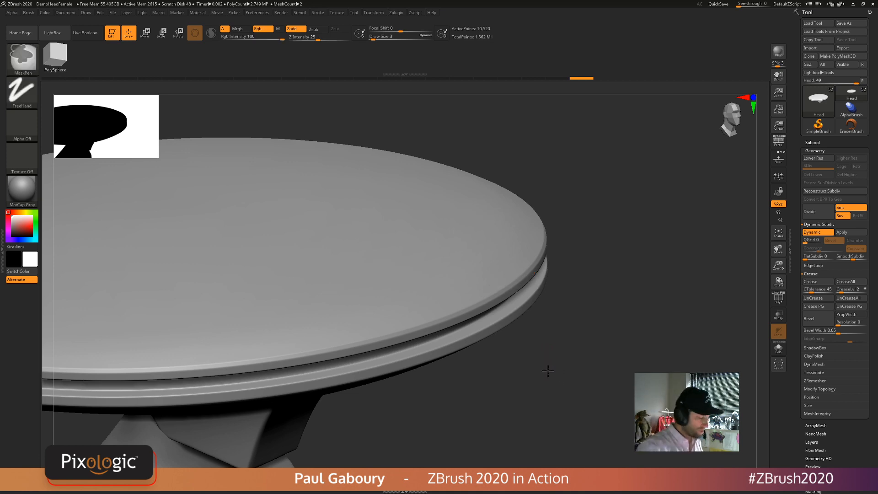
ctrl+right_drag(545, 353, 577, 336)
mouse_move(577, 336)
right_down()
mouse_move(569, 333)
mouse_move(593, 339)
mouse_move(591, 292)
mouse_move(625, 326)
mouse_move(571, 327)
right_up()
key(shift+d)
key(shift+f)
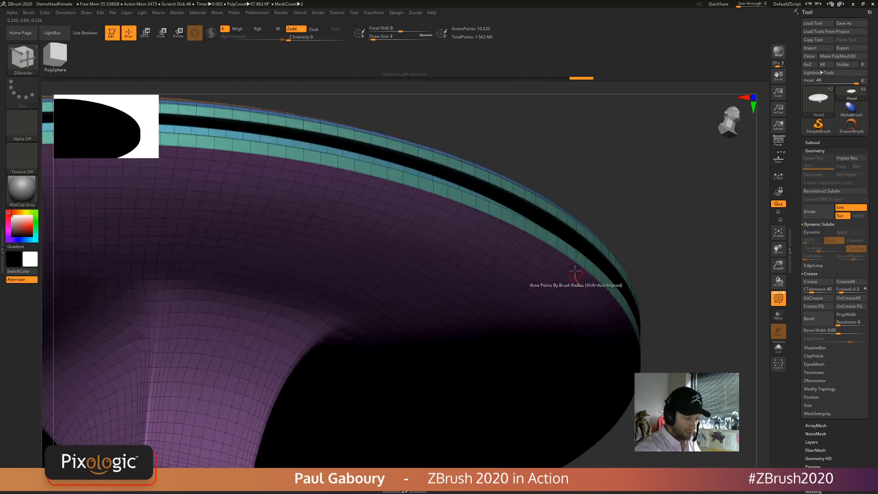
ctrl+right_drag(575, 277, 604, 273)
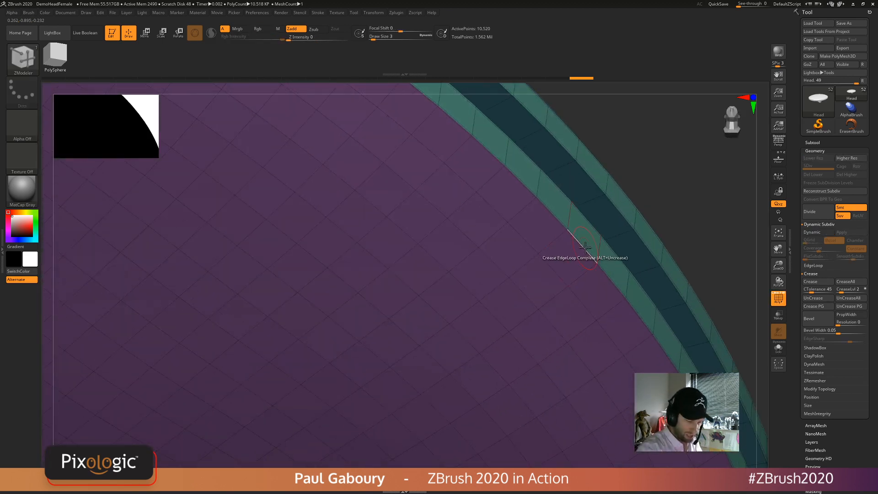
key(space)
click(532, 266)
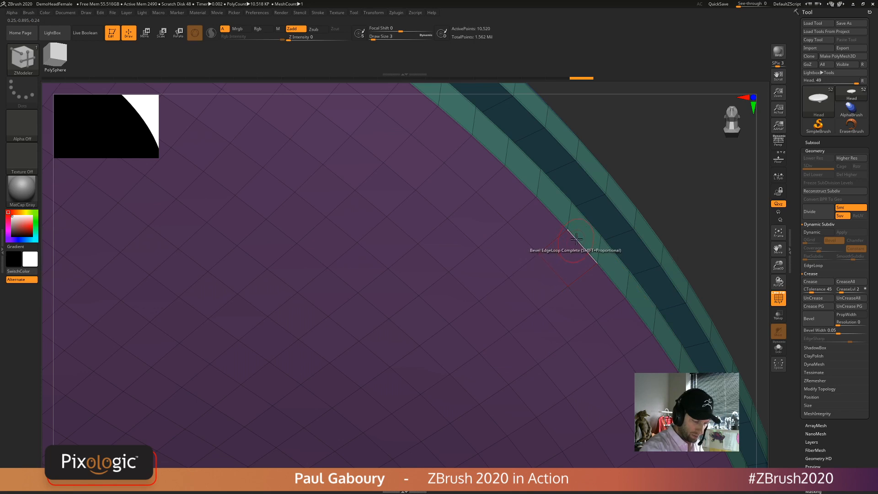
drag(573, 239, 586, 224)
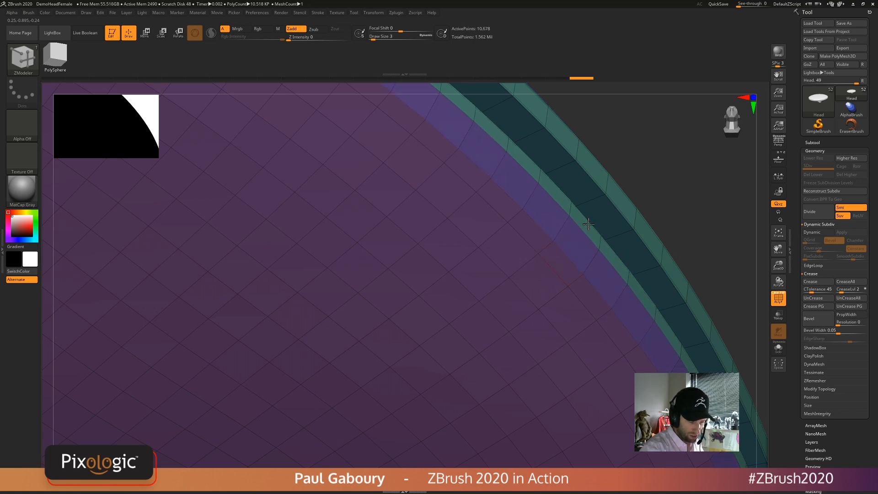
- Crease the complete edge loops bordering the underside bevel, and preview the head with Dynamic Subdiv and polyframe off
mouse_move(602, 294)
ctrl+right_down()
mouse_move(574, 282)
mouse_move(584, 269)
ctrl+right_up()
key(space)
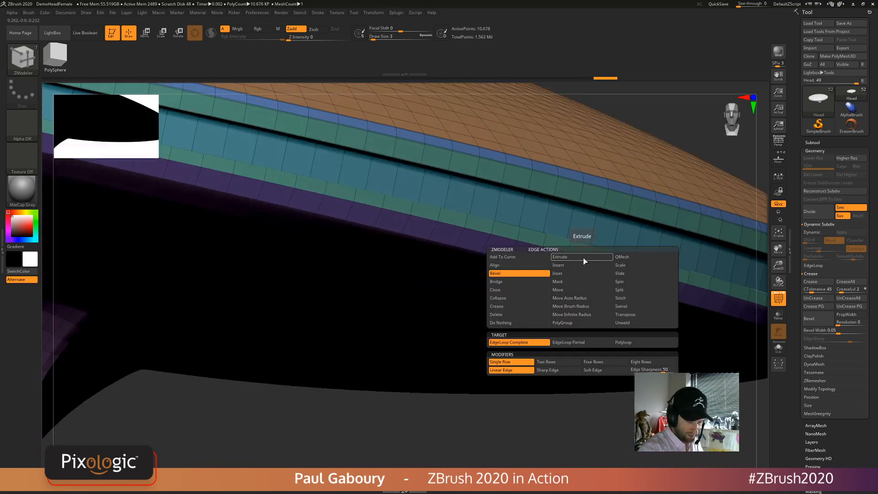
click(526, 306)
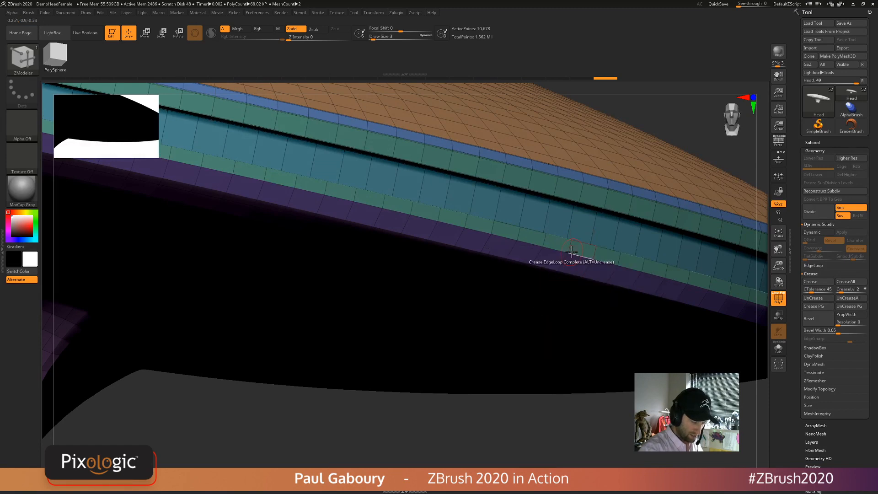
right_drag(579, 280, 567, 257)
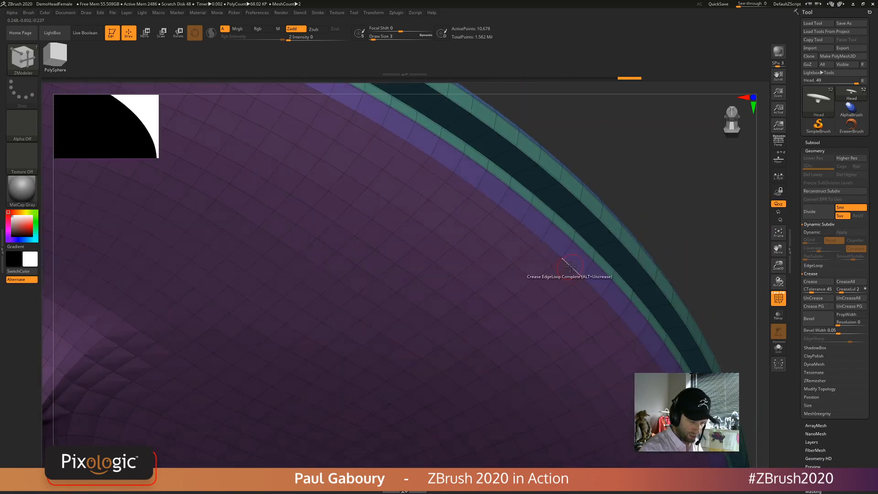
key(d)
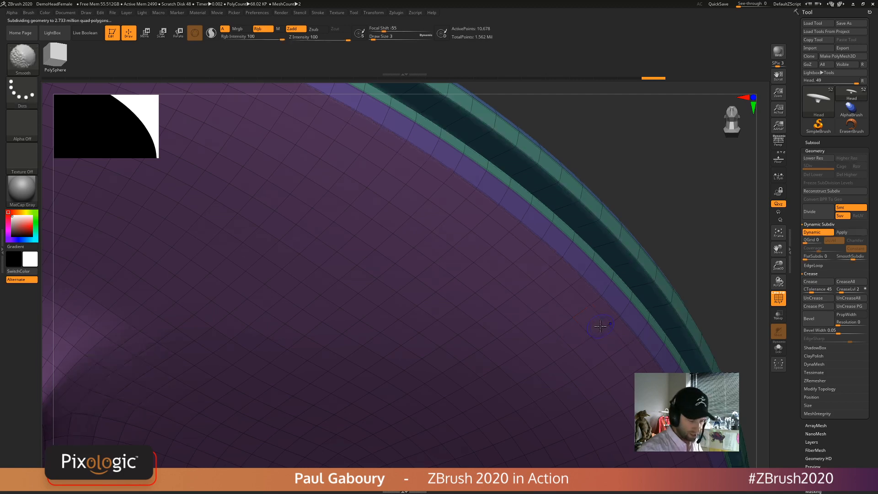
key(shift+f)
ctrl+right_drag(623, 328, 679, 341)
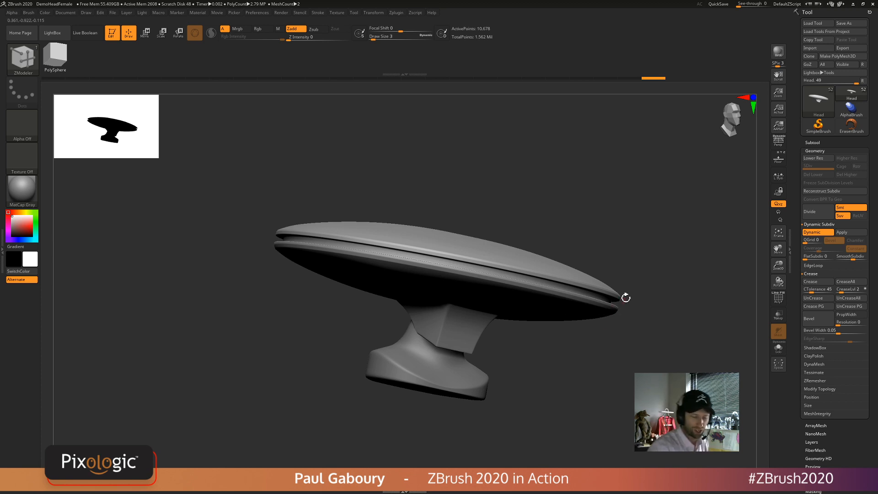
drag(638, 288, 634, 312)
drag(644, 344, 625, 316)
- Append a Cube3D subtool to the Head Portion folder
click(813, 142)
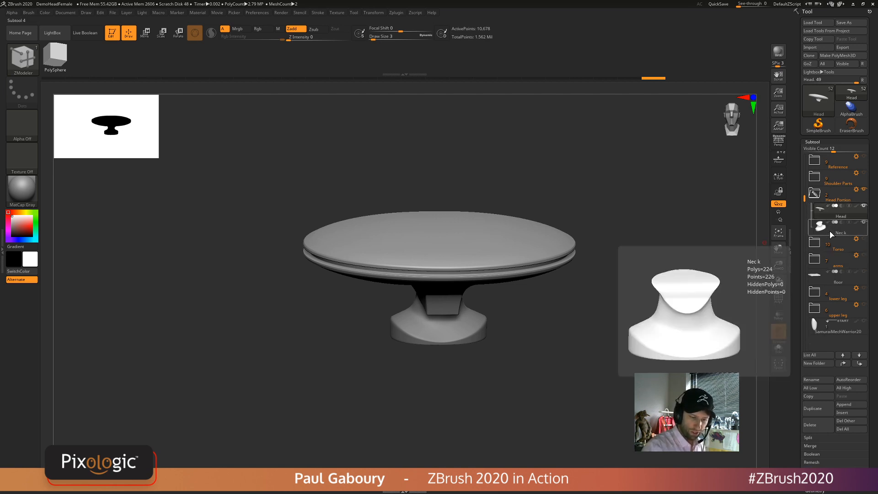
click(826, 227)
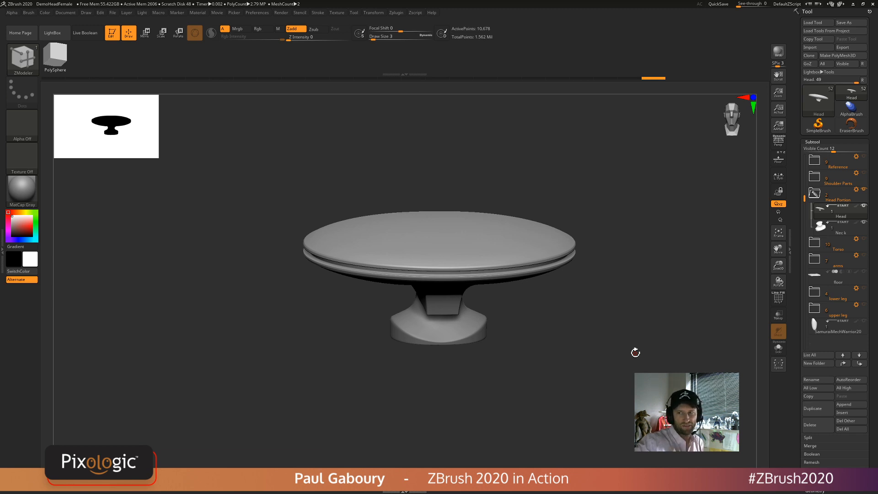
drag(594, 355, 624, 360)
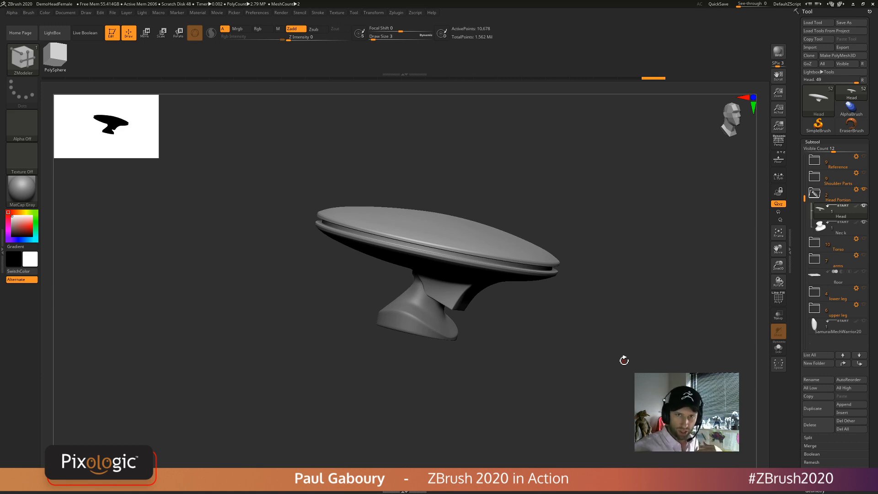
drag(586, 361, 435, 340)
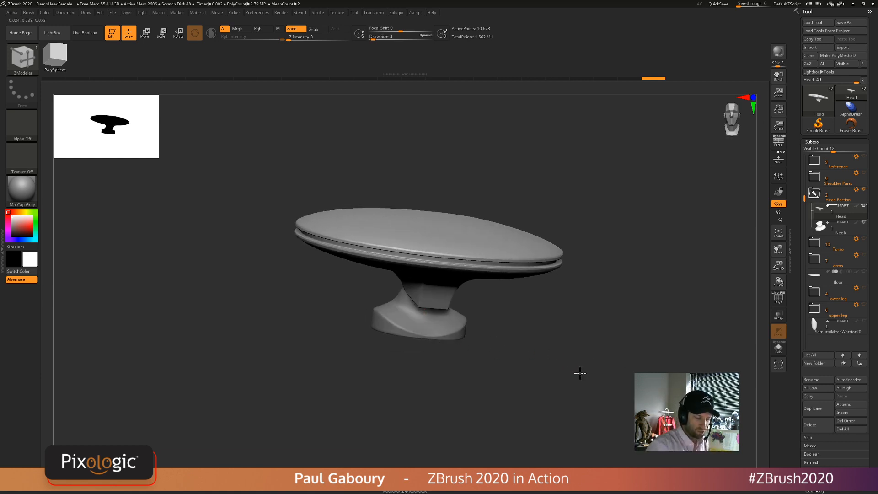
drag(579, 371, 602, 356)
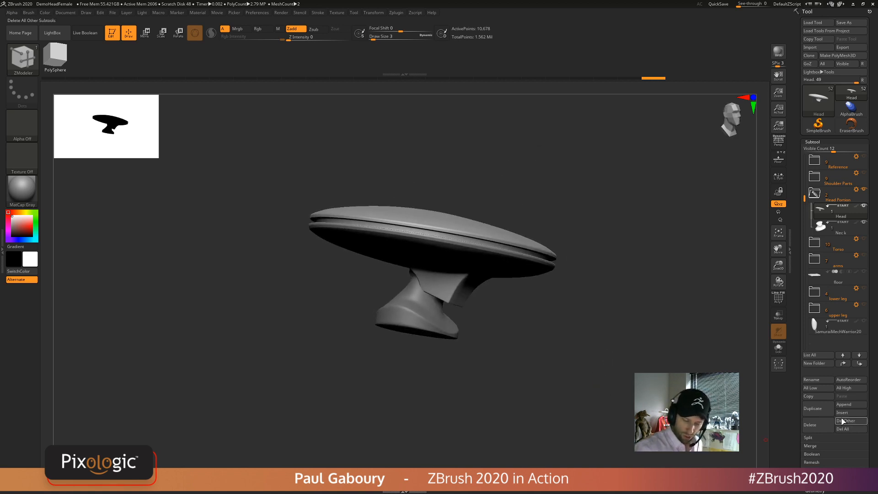
click(844, 404)
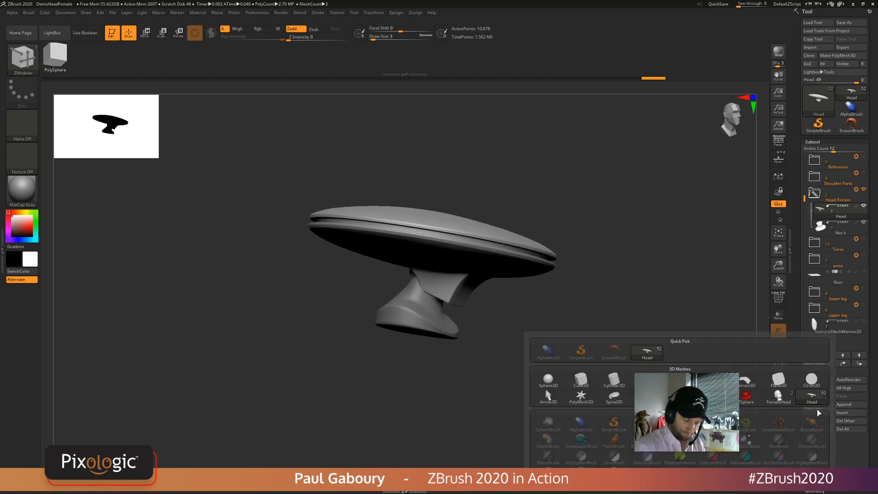
click(579, 380)
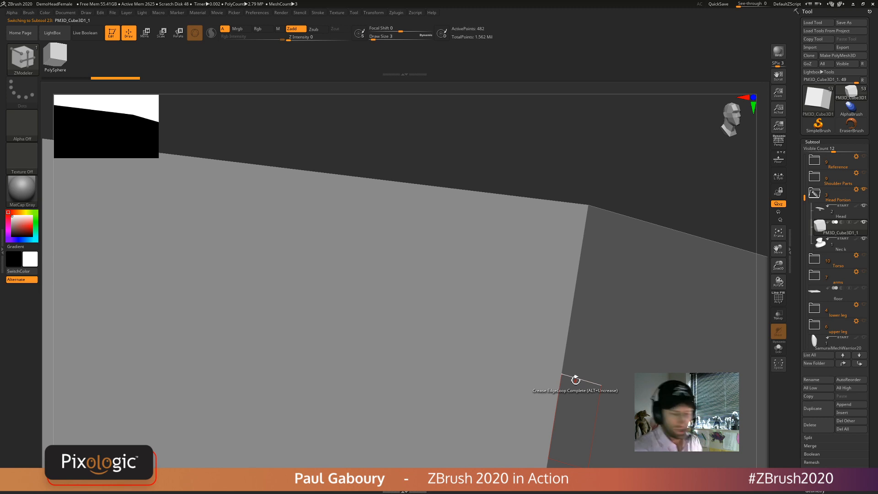
- Scale the appended cube down to a small block and move it up into the head above the neck
mouse_move(605, 385)
ctrl+right_down()
mouse_move(619, 409)
mouse_move(568, 317)
mouse_move(592, 275)
mouse_move(572, 335)
ctrl+right_up()
key(w)
drag(458, 311, 420, 251)
ctrl+right_drag(523, 304, 571, 393)
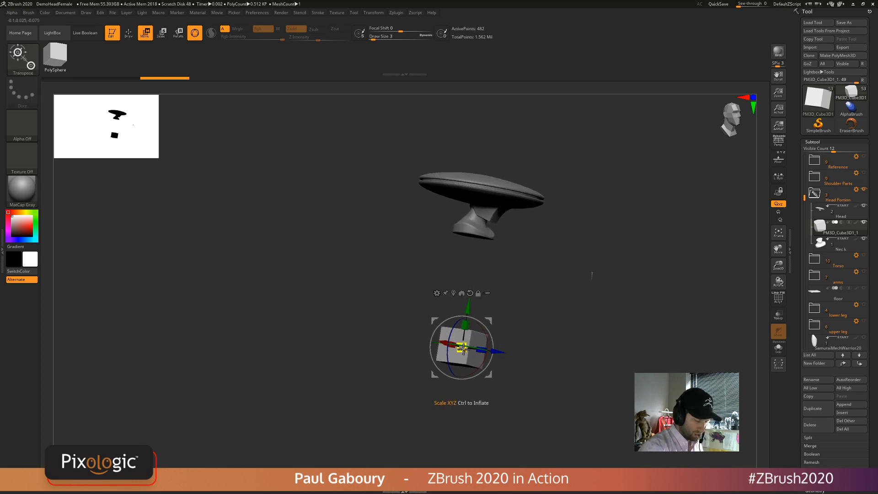
drag(462, 348, 437, 316)
ctrl+right_drag(523, 341, 548, 377)
alt+right_drag(550, 333, 546, 421)
drag(463, 396, 511, 94)
alt+right_drag(571, 234, 574, 363)
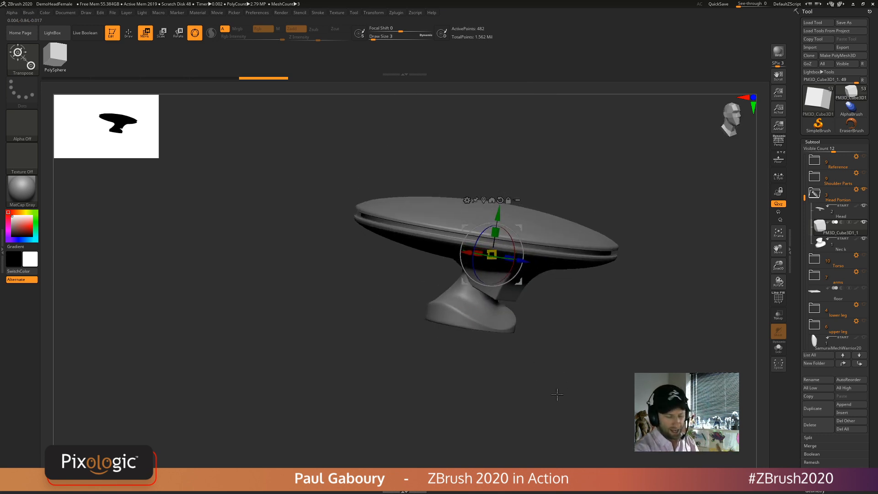
- Raise the small cube slightly inside the head in side view, using transparency to see it, and turn transparency off
click(775, 319)
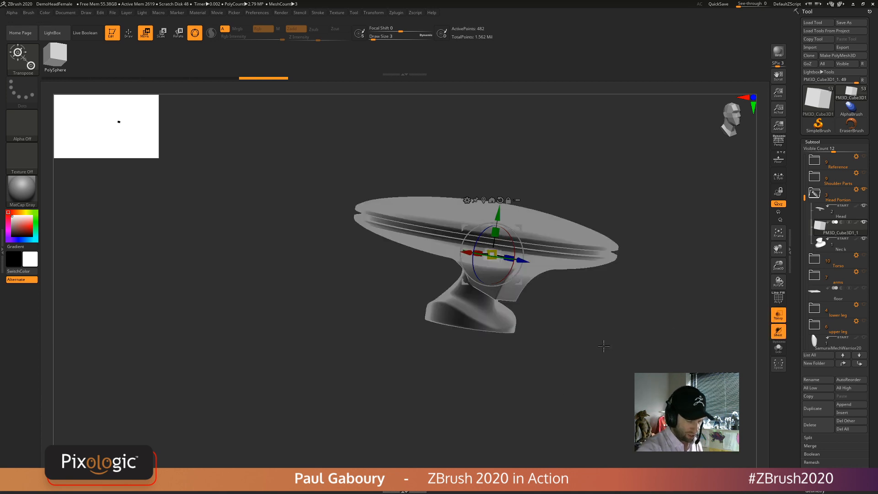
shift+right_drag(603, 343, 622, 345)
drag(491, 213, 492, 201)
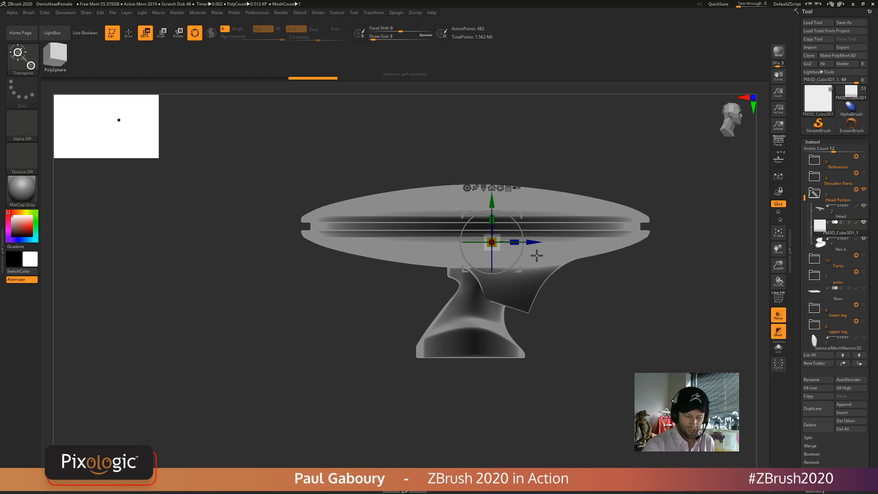
click(778, 315)
- Turn on Live Boolean and set the cube subtool to subtract from the head
key(q)
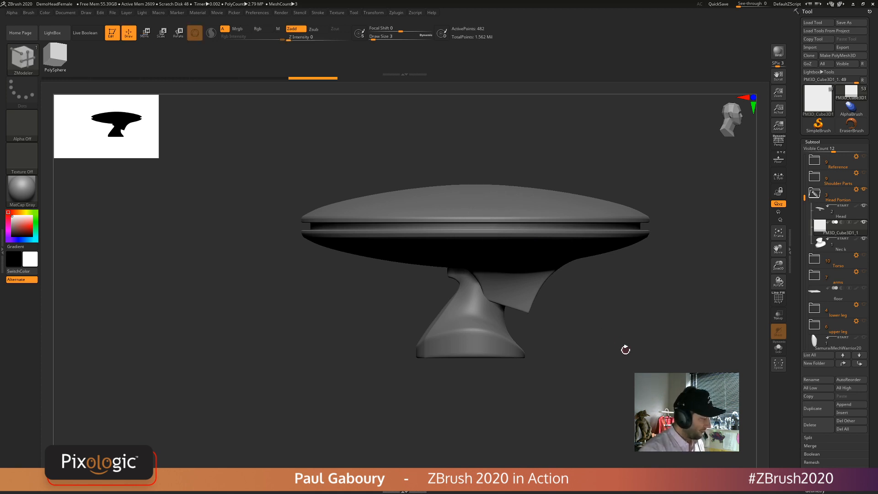
drag(625, 350, 529, 320)
click(87, 32)
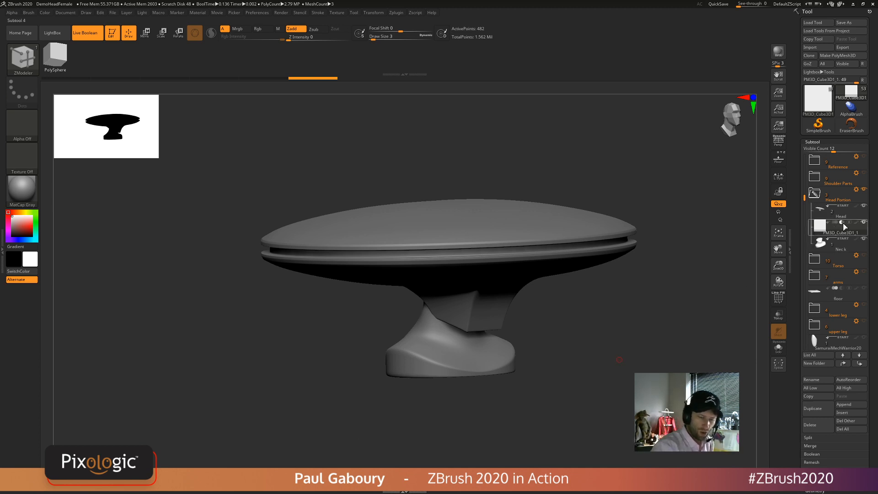
mouse_move(844, 225)
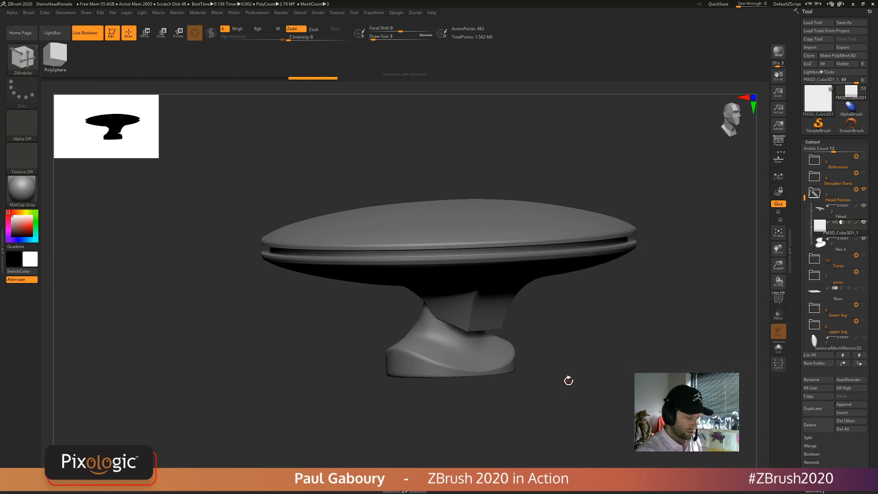
shift+drag(584, 358, 608, 340)
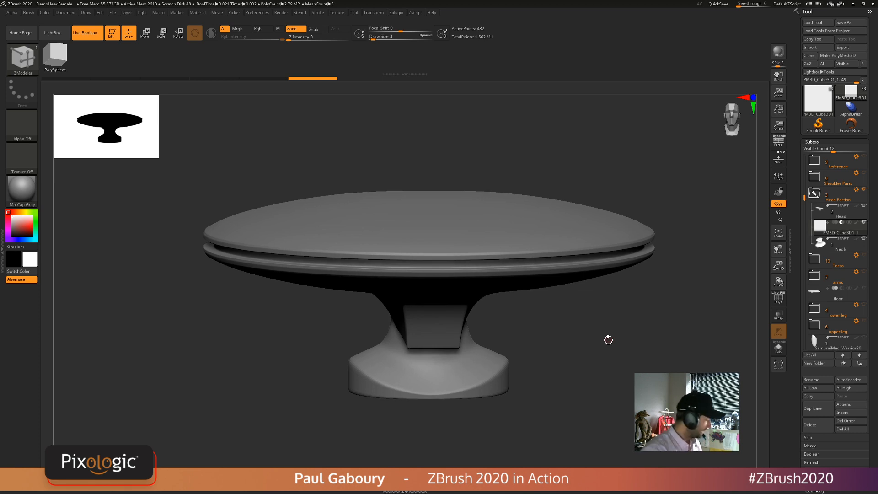
- Insert the IMM Boolean brush's Frame02 mesh symmetrically on the head's top near the front rim and adjust it with the gizmo
key(b)
key(i)
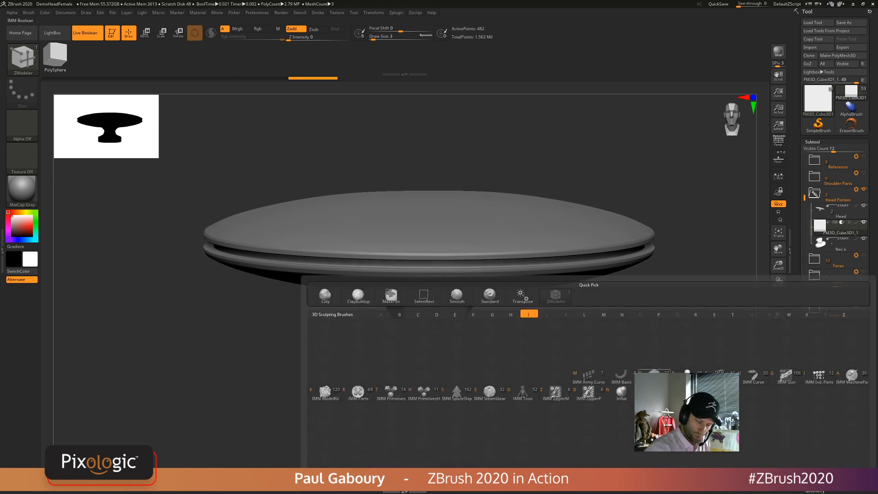
click(653, 372)
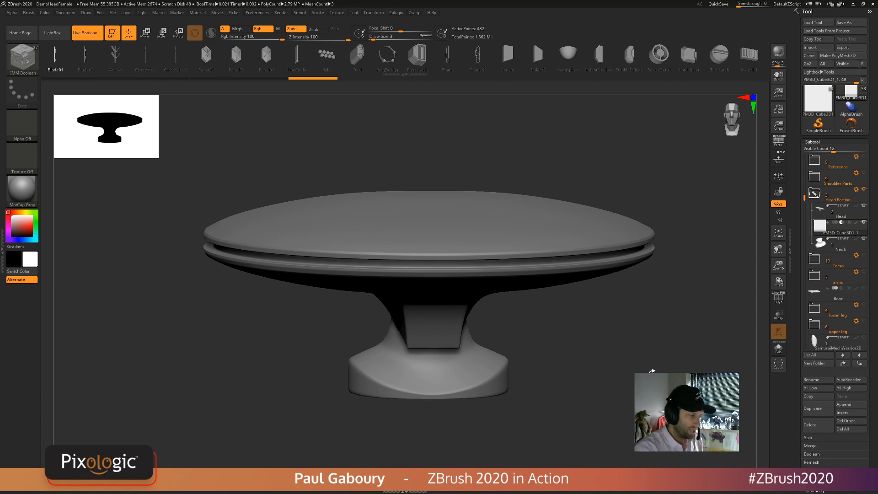
click(477, 55)
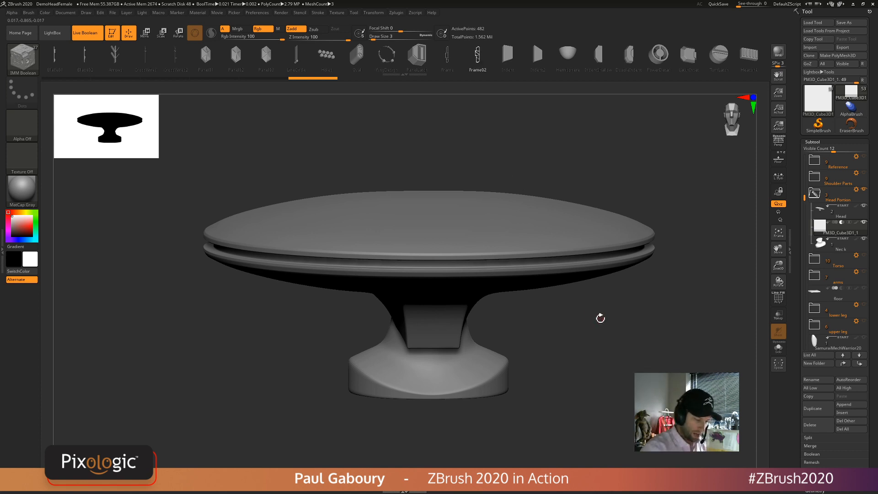
drag(599, 317, 599, 331)
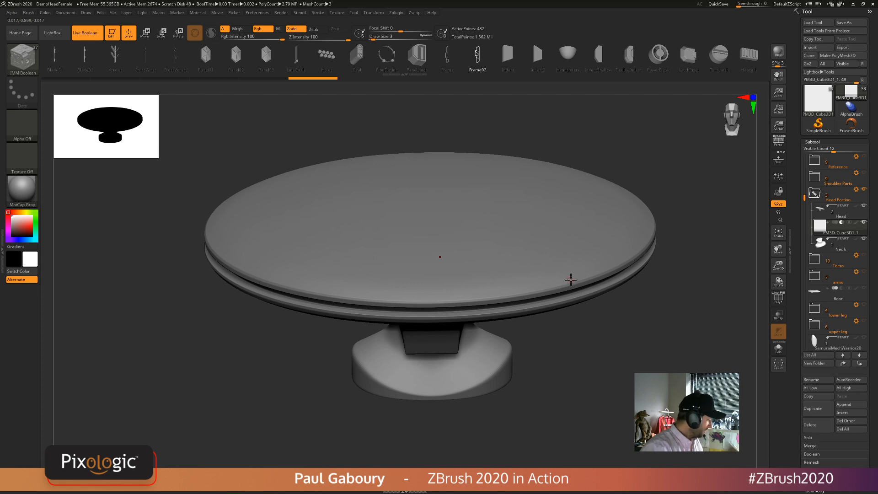
mouse_move(568, 276)
right_down()
mouse_move(564, 294)
mouse_move(576, 292)
right_up()
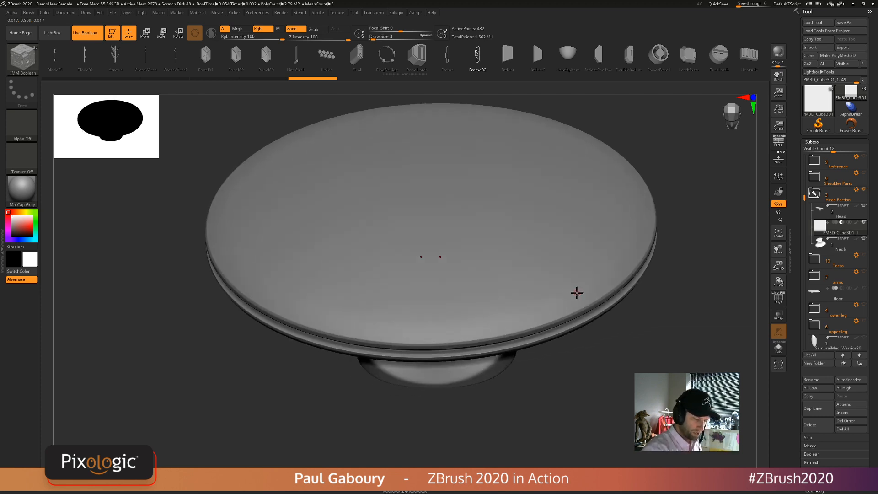
drag(576, 304, 626, 254)
ctrl+right_drag(611, 361, 636, 341)
key(w)
mouse_move(626, 313)
mouse_down()
mouse_move(645, 329)
mouse_move(623, 301)
mouse_up()
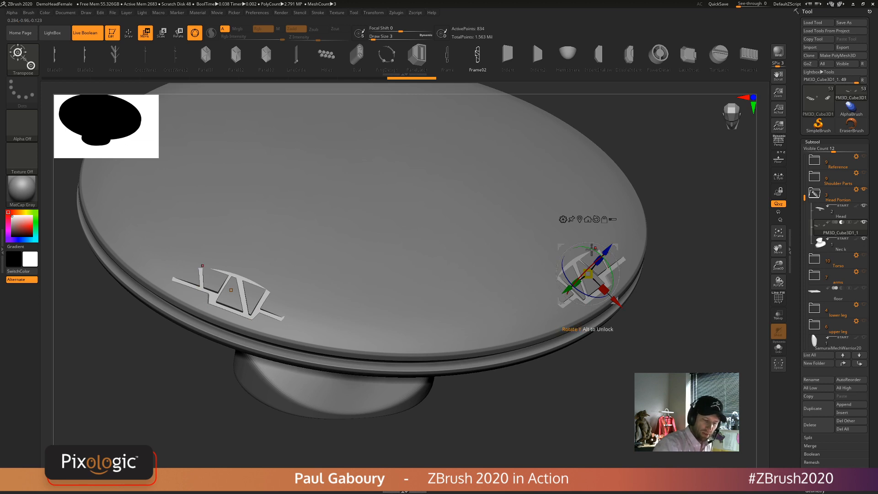
- Replace the inserted meshes with PanelLatch and move the mirrored pair out to the front rim
click(423, 61)
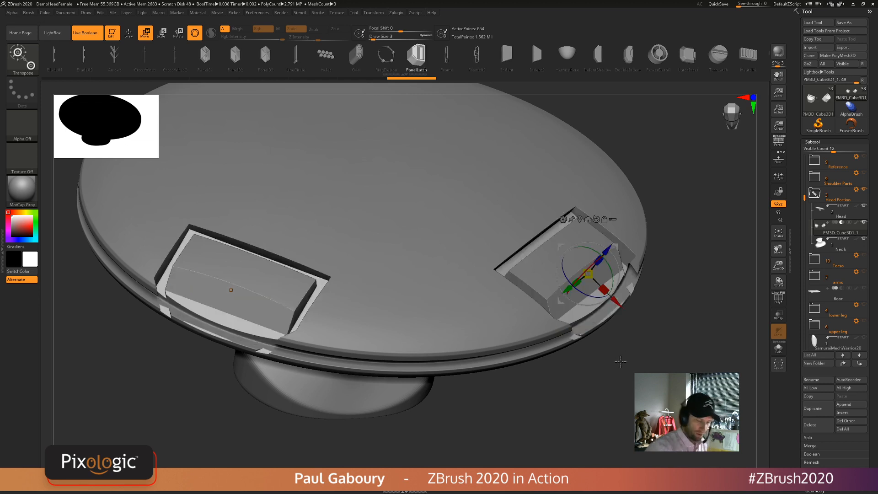
ctrl+right_drag(628, 383, 626, 346)
drag(600, 241, 604, 231)
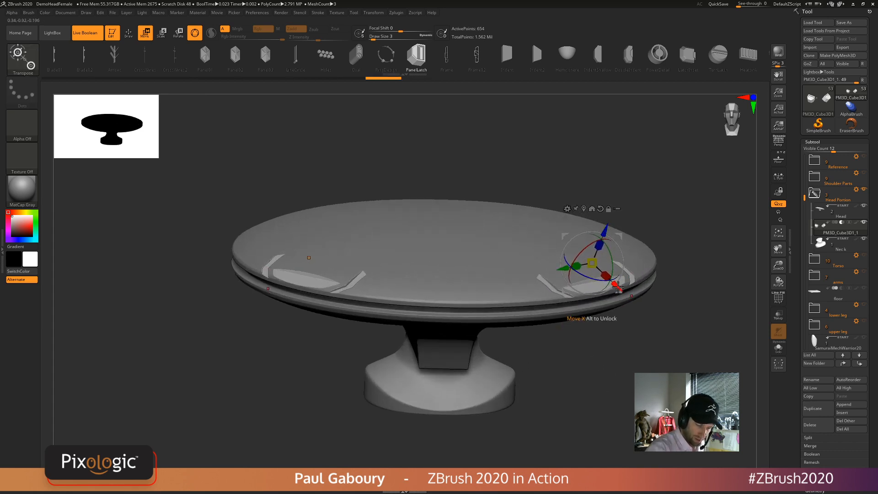
drag(617, 287, 646, 316)
mouse_move(656, 357)
right_down()
mouse_move(672, 371)
mouse_move(669, 402)
mouse_move(665, 351)
mouse_move(664, 359)
right_up()
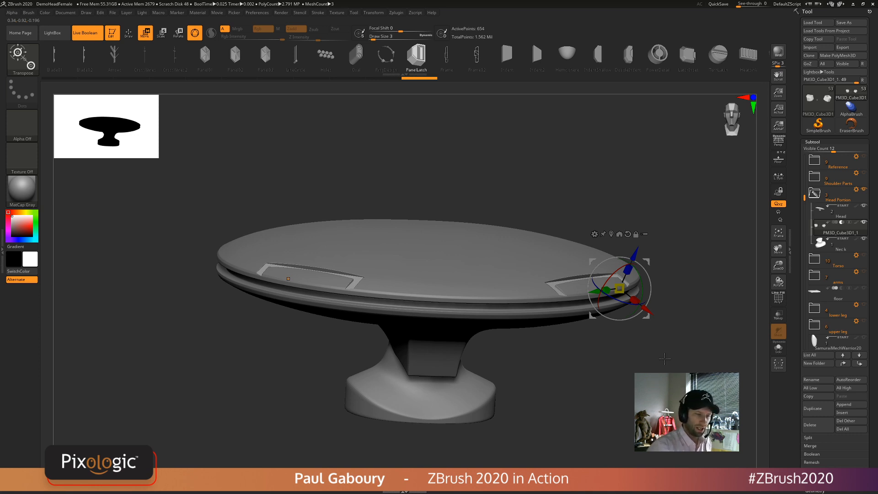
- Replace the inserted meshes with BalRadar, move the mirrored pair inward, and sink it into the head's top surface
drag(639, 61, 494, 68)
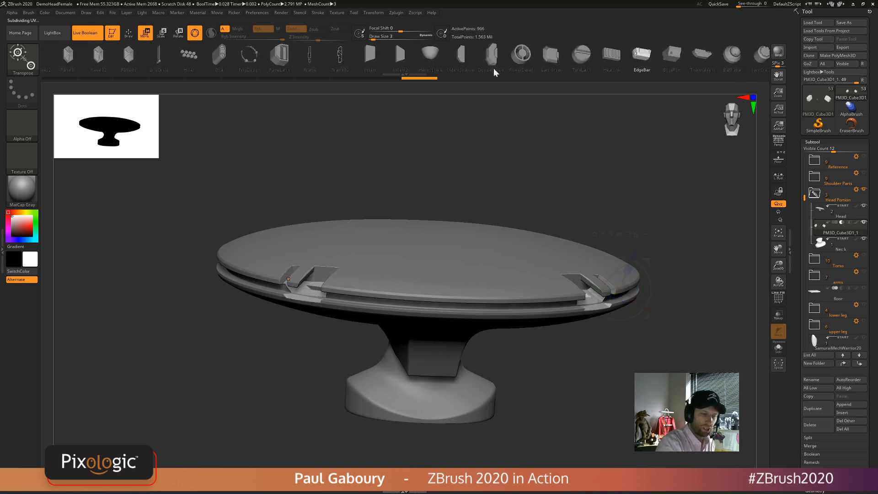
click(735, 64)
right_drag(642, 326, 656, 342)
drag(645, 307, 592, 269)
drag(586, 217, 583, 226)
drag(593, 281, 525, 230)
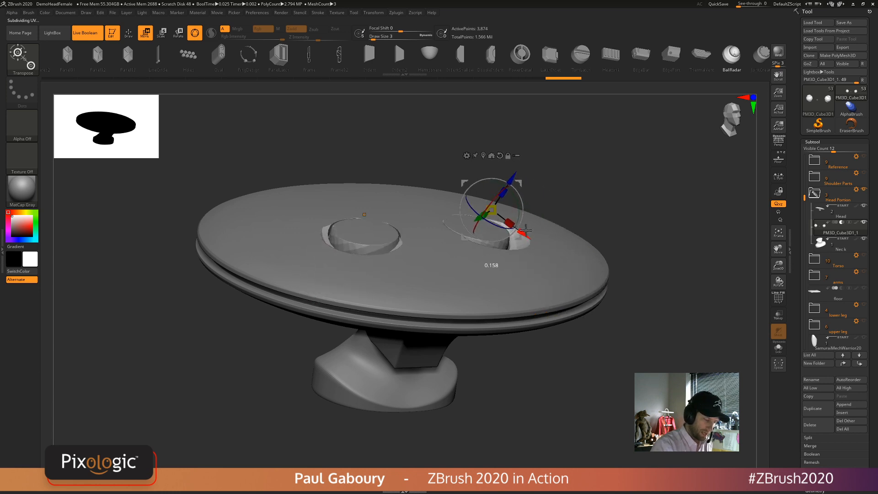
drag(511, 179, 508, 200)
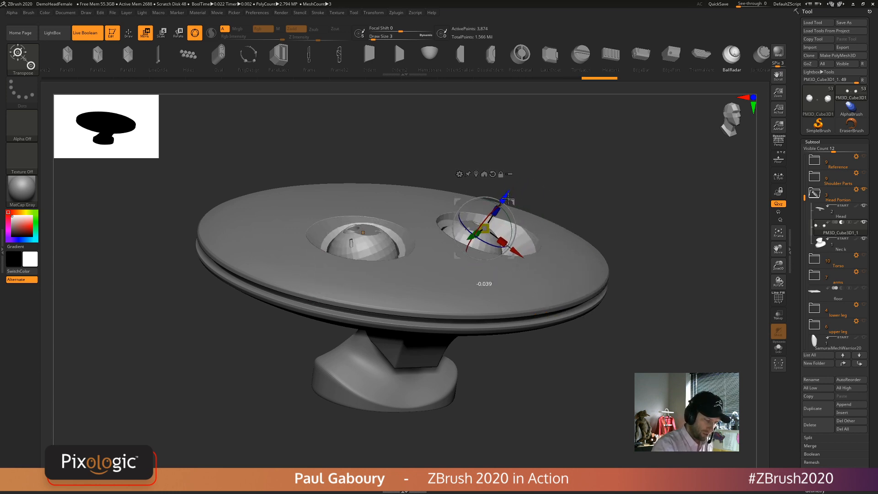
drag(613, 280, 623, 318)
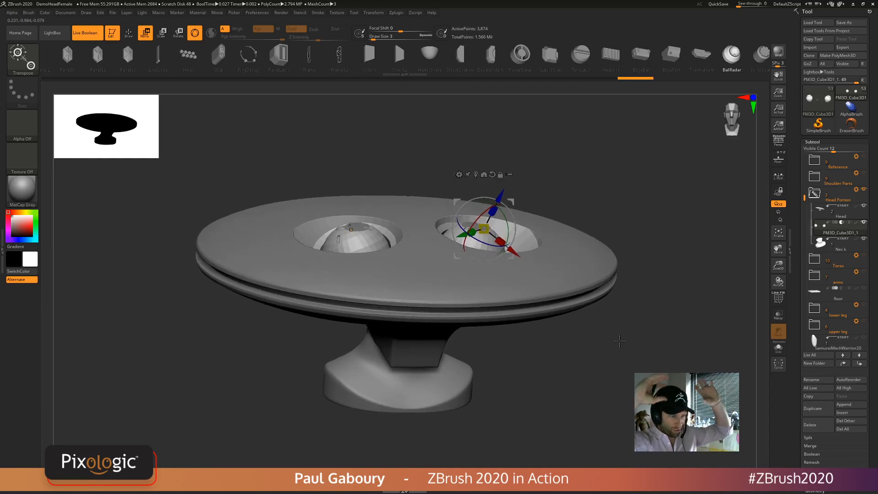
- Replace the inserted meshes with MGDot, rotate the mirrored pair about the Y axis, and move it toward the front rim
click(695, 58)
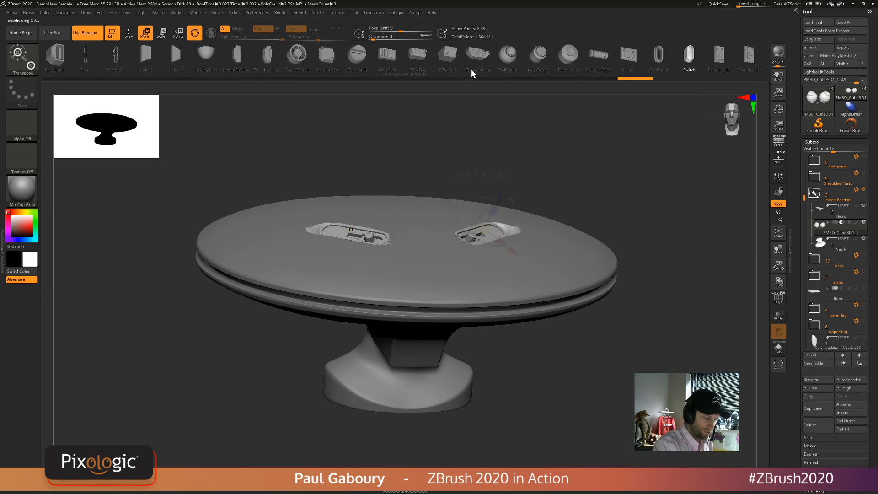
click(670, 57)
click(752, 57)
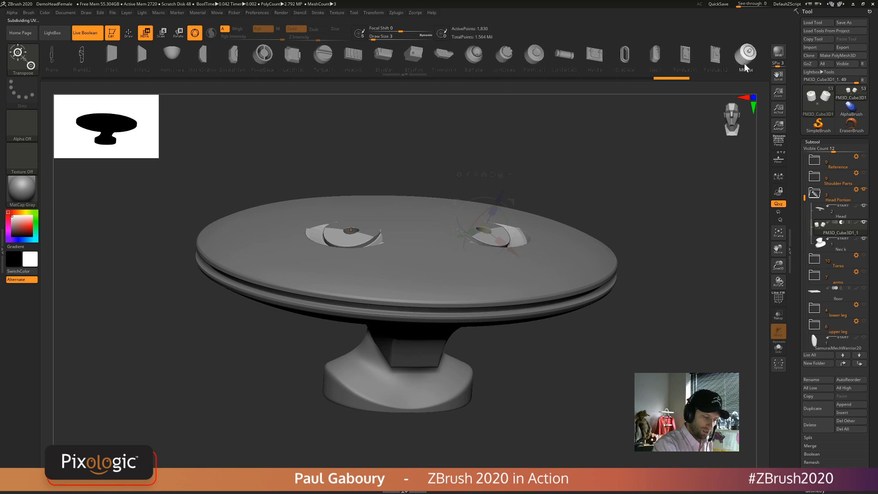
drag(646, 315, 568, 260)
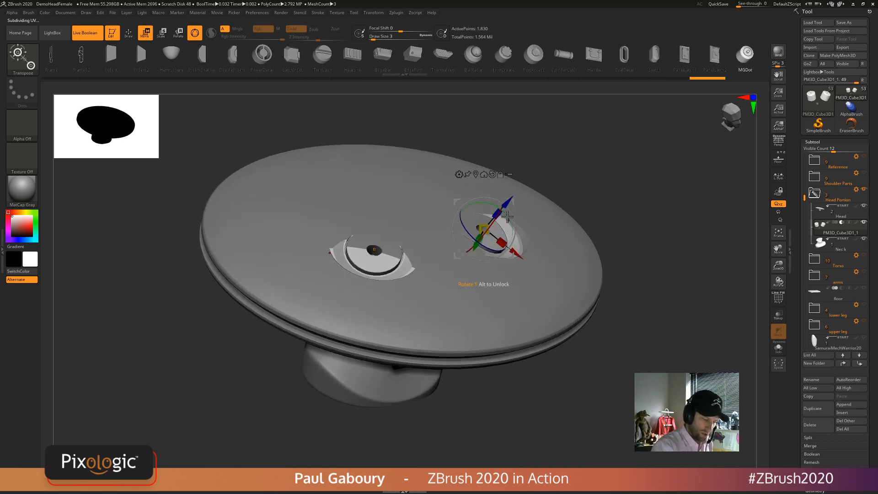
drag(507, 216, 553, 220)
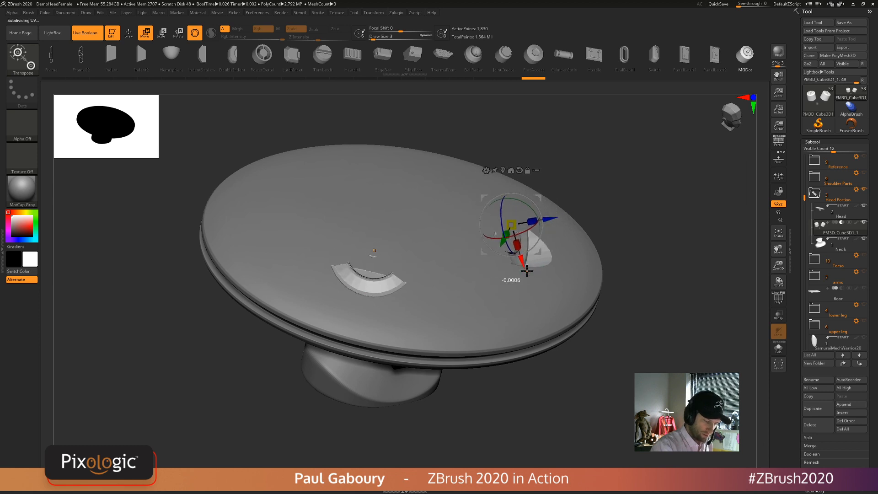
drag(527, 271, 583, 318)
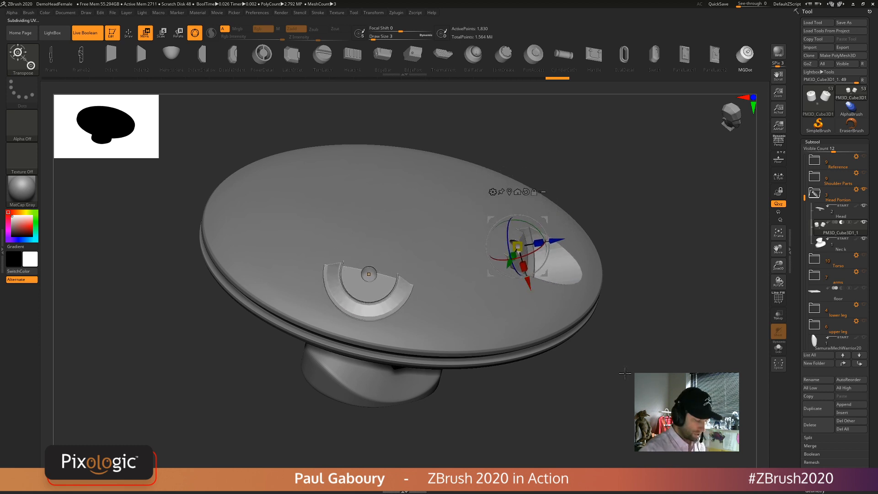
- Reposition the mirrored MGDot cutters on the head's top and check the cut from the side and front
mouse_move(627, 387)
mouse_down()
mouse_move(603, 374)
mouse_move(622, 376)
mouse_up()
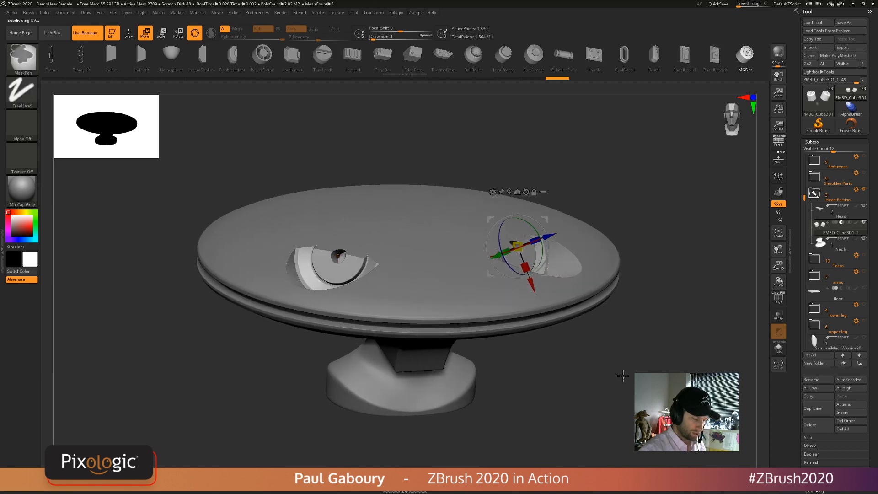
ctrl+right_drag(623, 376, 626, 389)
right_drag(564, 285, 558, 322)
ctrl+right_drag(599, 271, 565, 267)
alt+right_drag(565, 267, 551, 309)
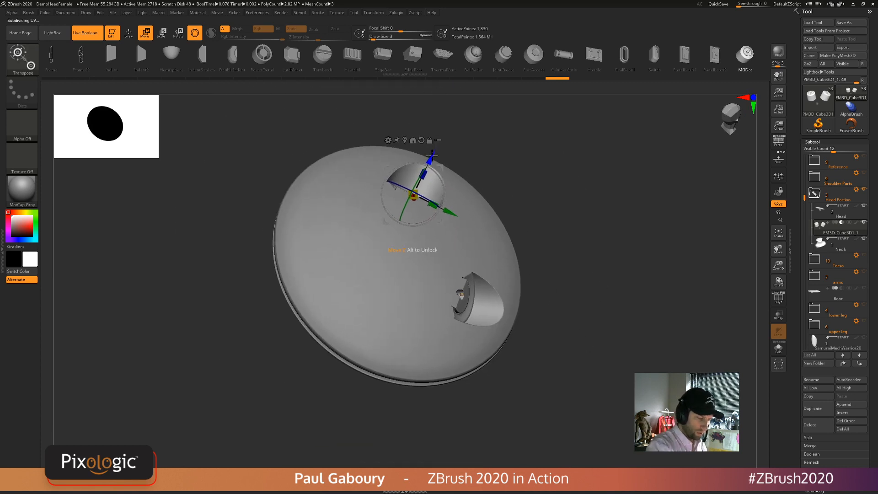
drag(433, 158, 443, 139)
right_drag(566, 276, 569, 220)
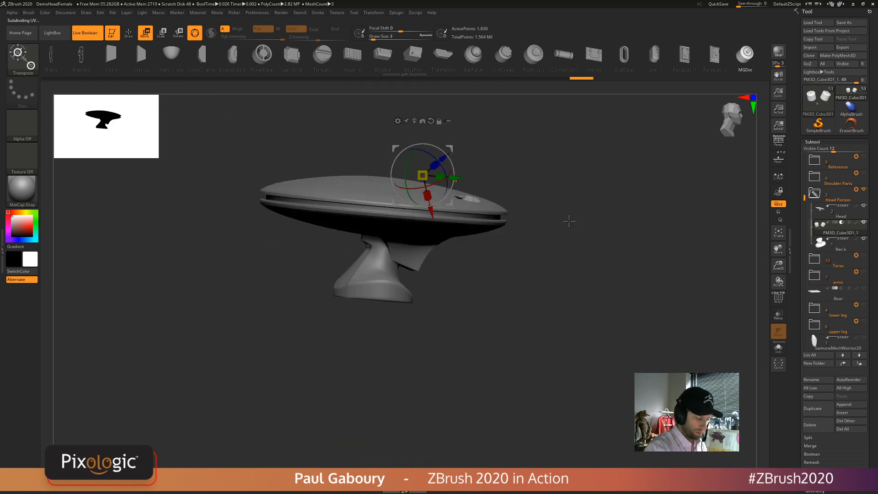
right_drag(583, 292, 564, 308)
drag(489, 254, 494, 270)
right_drag(548, 320, 560, 355)
alt+right_drag(560, 354, 614, 360)
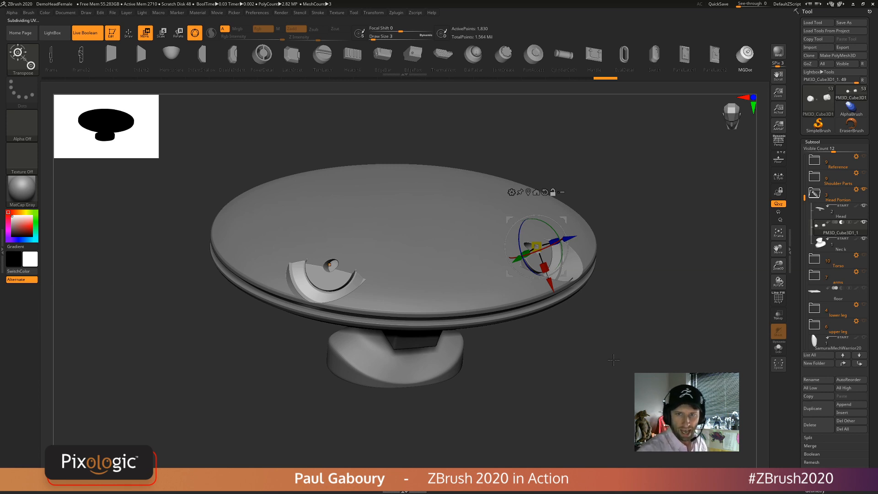
- Undo all the inserted Boolean mesh trials, back to the subtool's state before the first insert
key(ctrl+z)
key(ctrl+z)
key(ctrl+z)
key(ctrl+z)
key(ctrl+z)
key(ctrl+z)
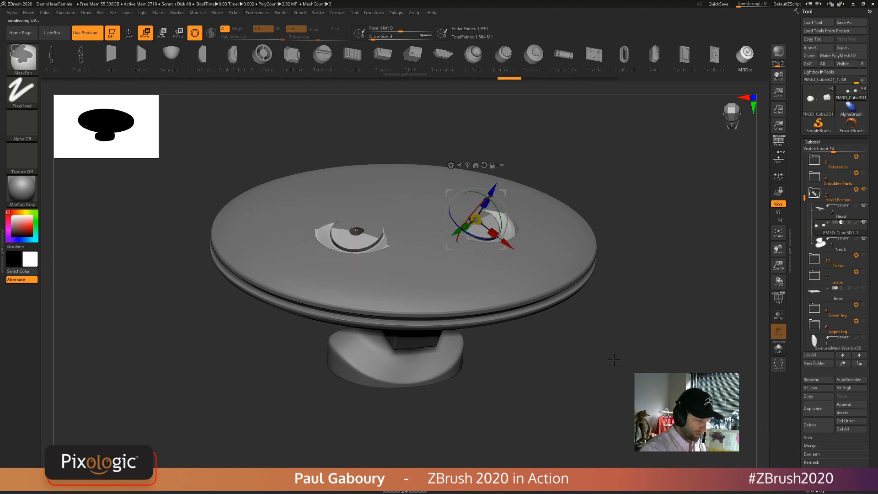
key(ctrl+z)
key(ctrl+z)
key(ctrl+z)
key(ctrl+z)
key(ctrl+z)
key(ctrl+z)
key(ctrl+z)
key(ctrl+z)
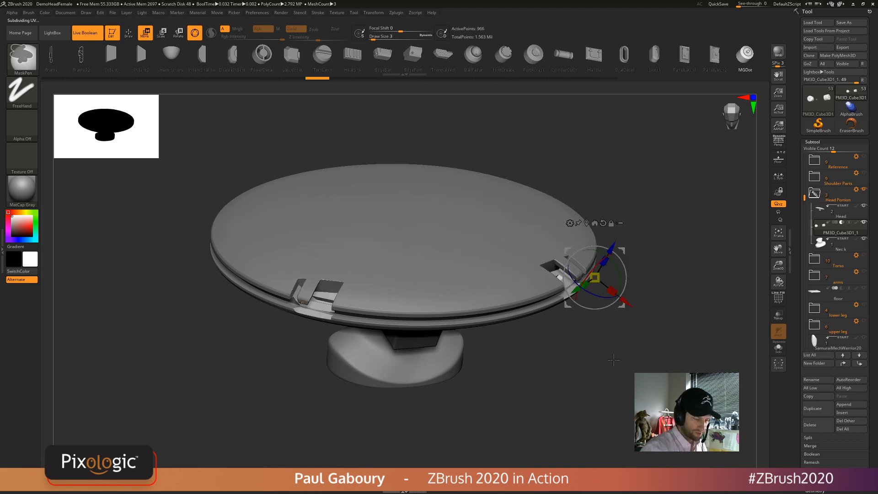
key(ctrl+z)
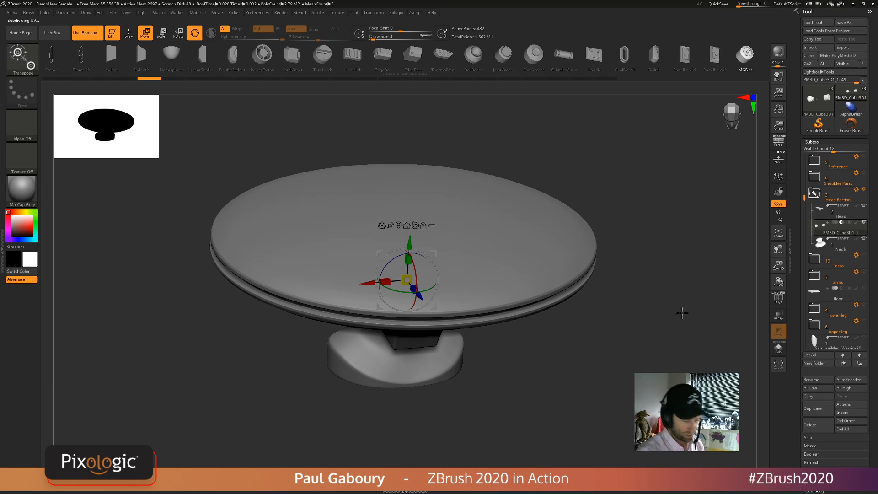
- Switch the active tool to the Cylinder3D primitive, display its polyframe, and collapse the subtool settings
mouse_move(682, 313)
mouse_down()
mouse_move(658, 304)
mouse_move(631, 328)
mouse_up()
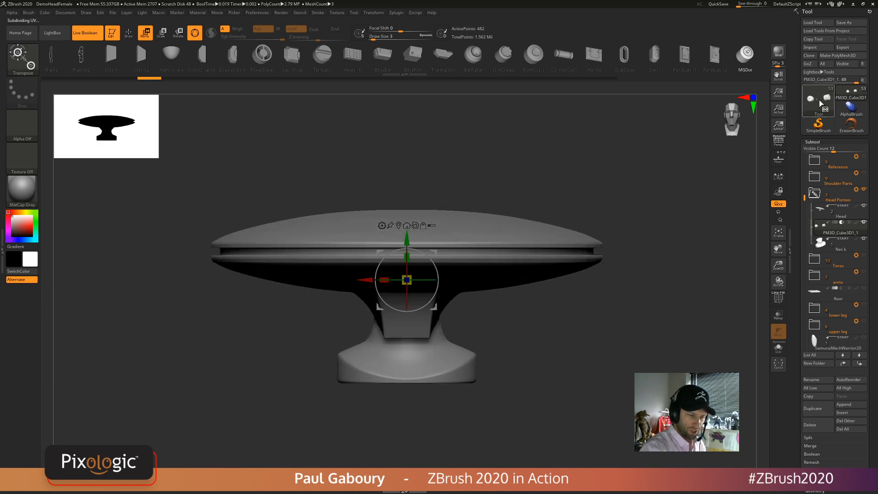
click(818, 100)
click(581, 131)
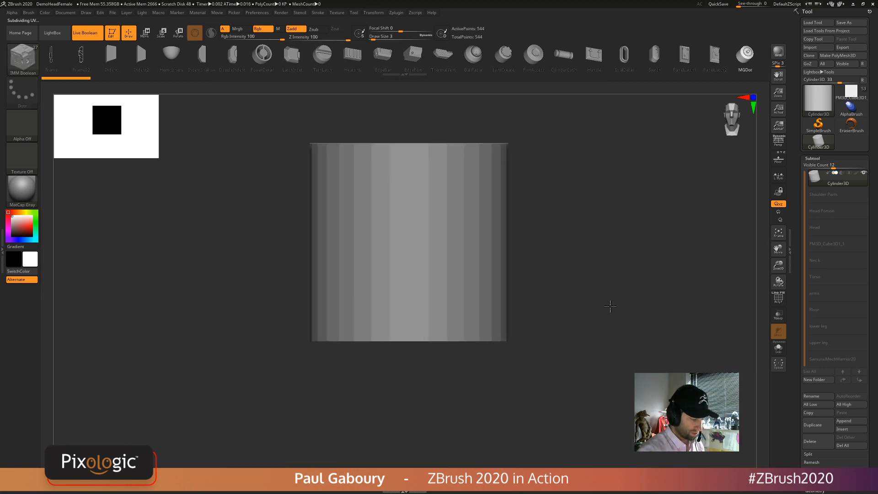
key(shift+f)
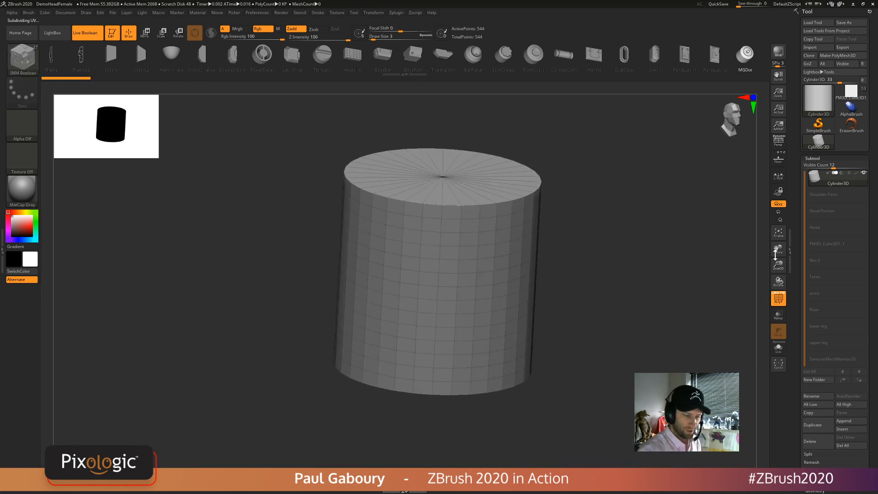
click(814, 158)
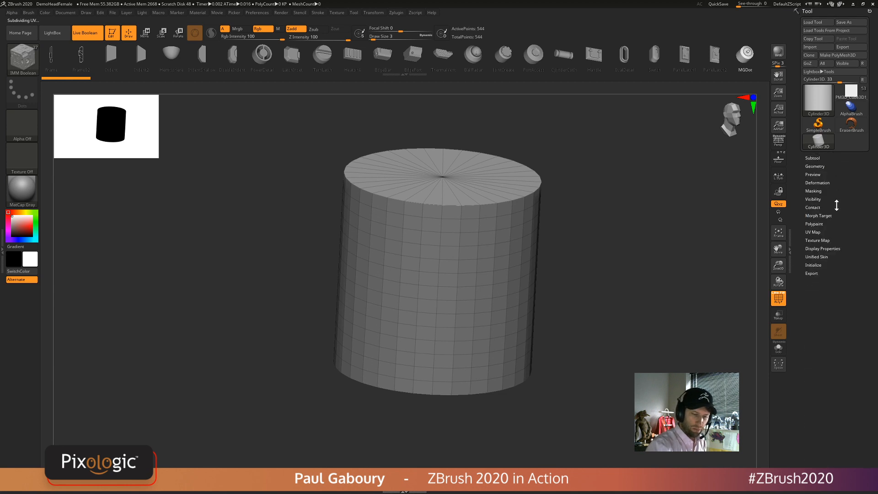
- Set the cylinder's VDivide to 4, align it to Z, shorten its Z size, and convert it to a PolyMesh3D
click(816, 265)
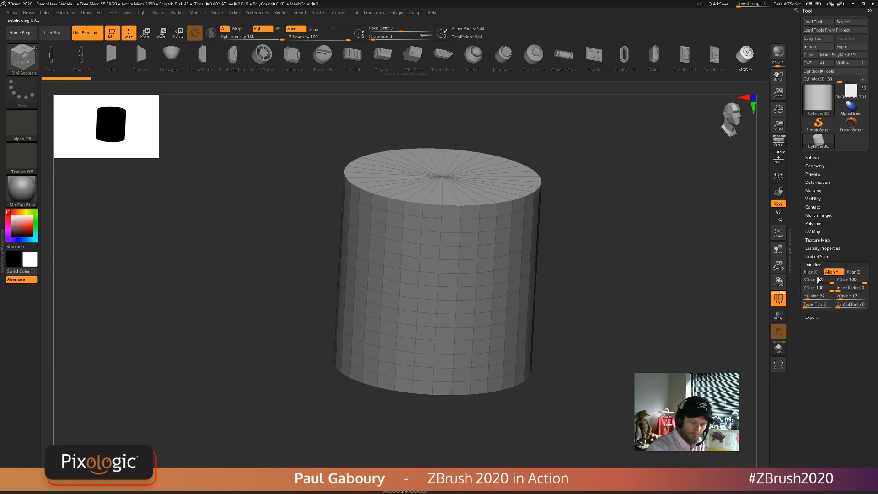
drag(842, 299, 828, 301)
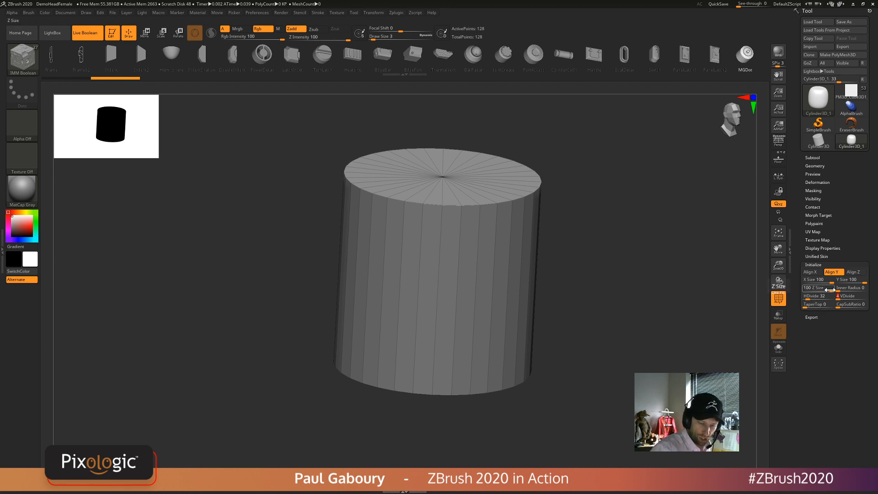
click(853, 272)
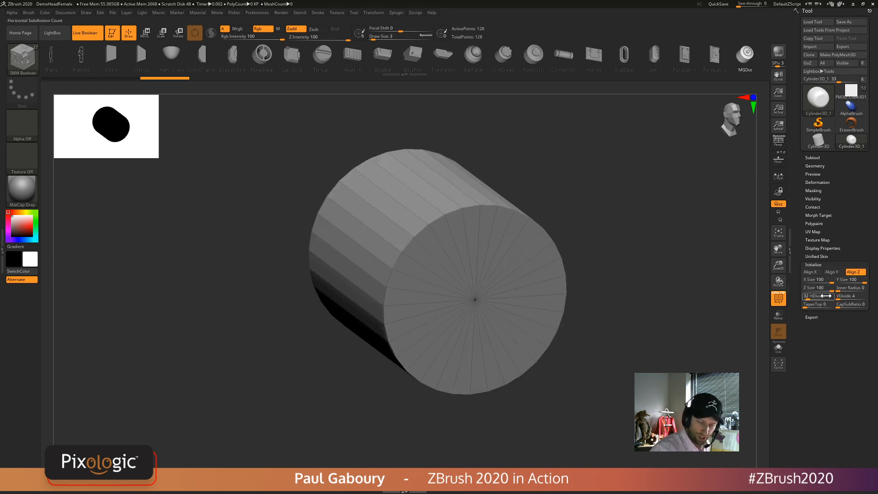
drag(830, 291, 818, 291)
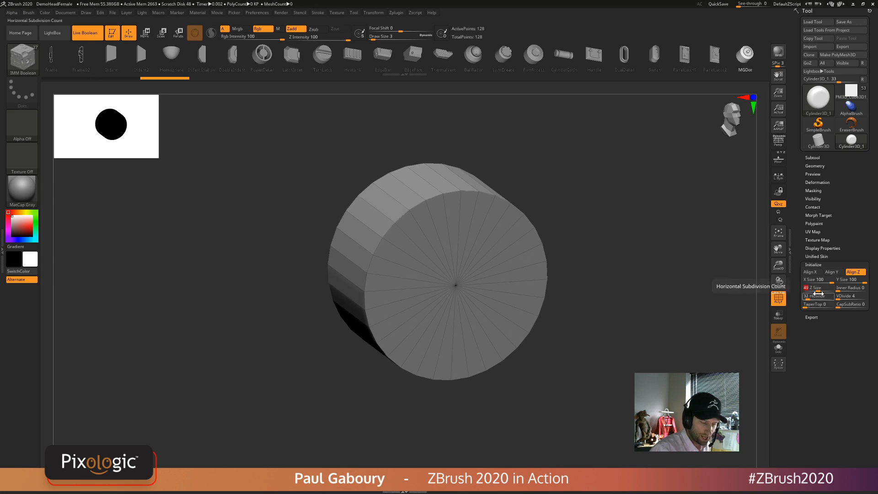
click(838, 54)
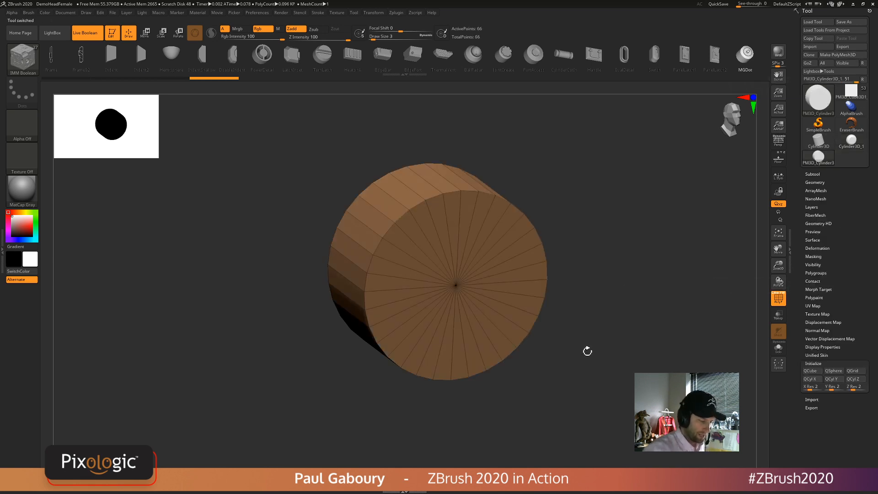
- Switch to the ZModeler brush and bevel the complete edge loop around one of the cylinder's caps
mouse_move(586, 351)
shift+mouse_down()
mouse_move(577, 397)
mouse_move(566, 384)
mouse_move(564, 334)
mouse_move(516, 313)
shift+mouse_up()
key(b)
key(m)
key(p)
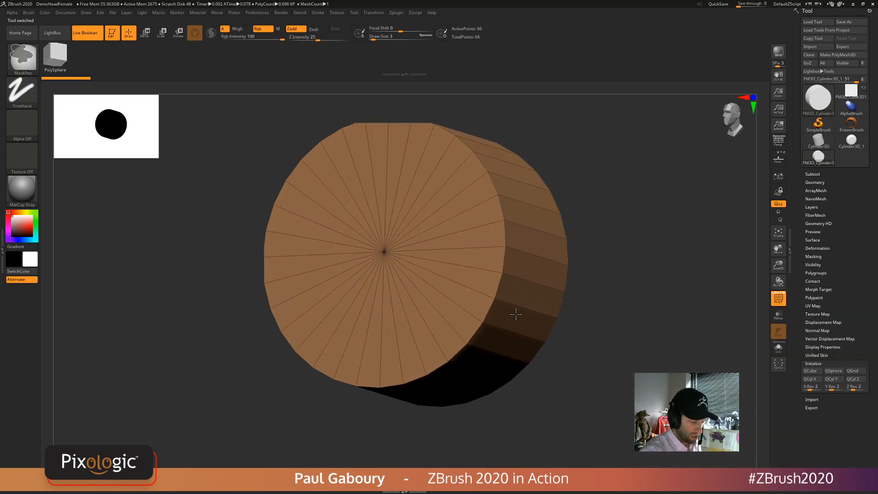
ctrl+right_drag(516, 313, 503, 290)
key(space)
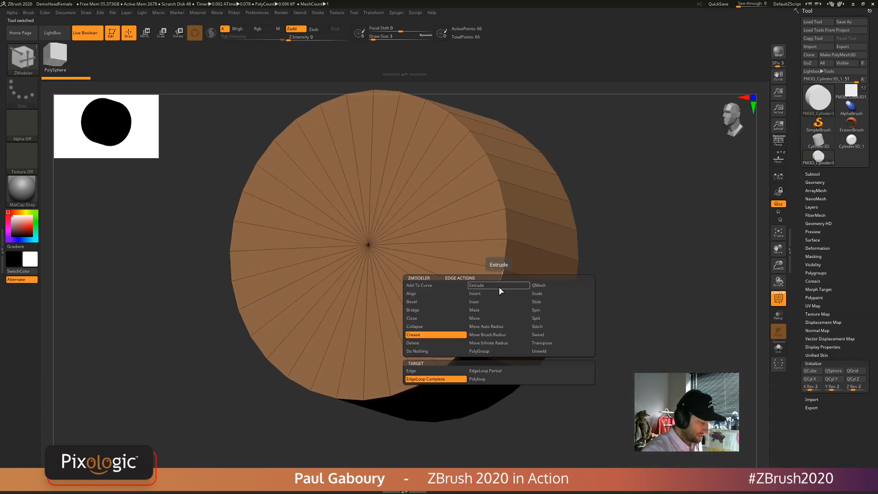
click(449, 302)
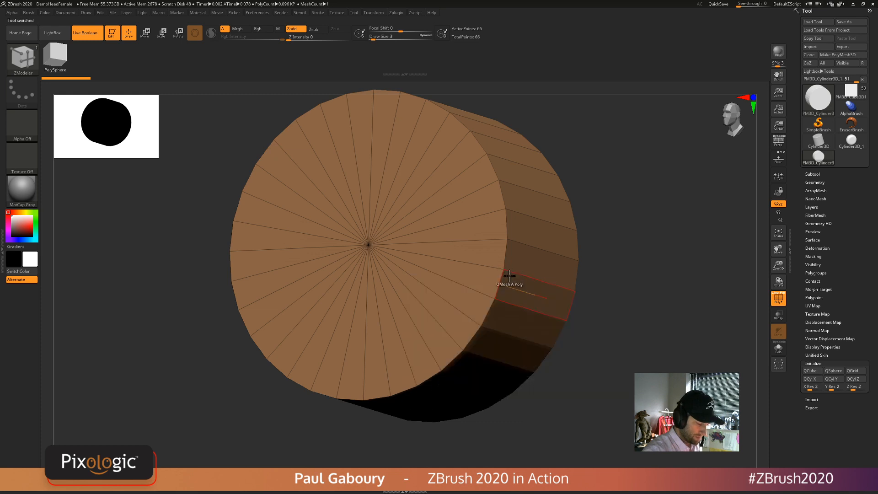
drag(505, 275, 503, 261)
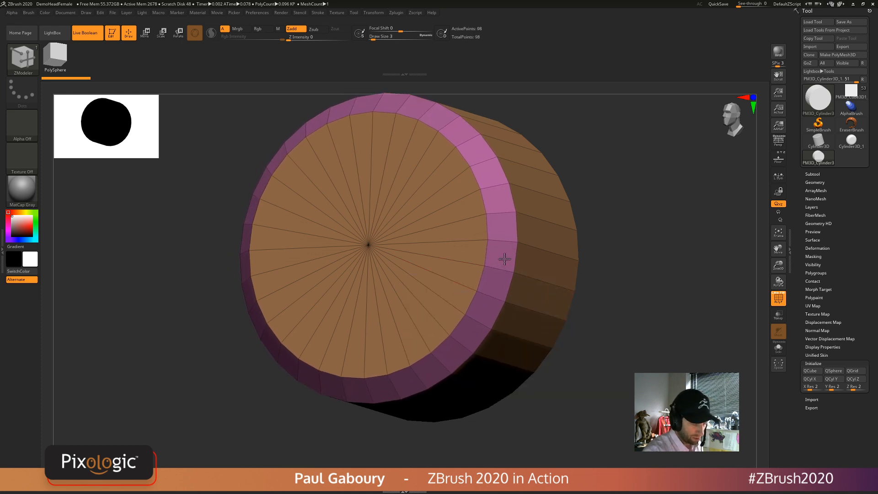
- Insert two single concentric edge loops on the cap inside the beveled rim with ZModeler
ctrl+right_drag(504, 259, 544, 311)
key(space)
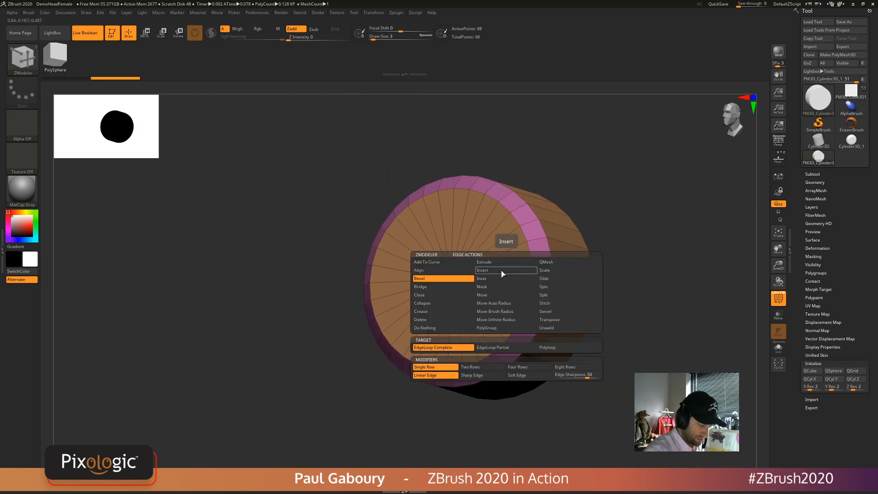
click(502, 271)
key(space)
click(502, 349)
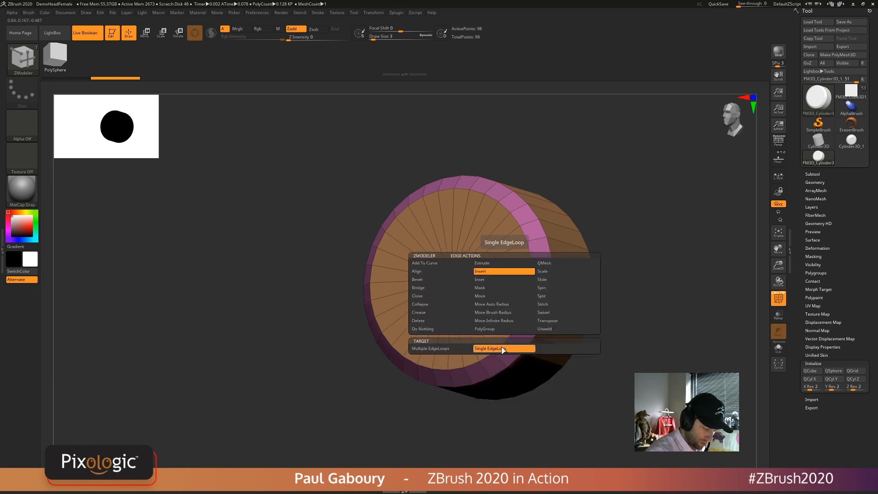
drag(500, 255, 514, 249)
right_drag(494, 269, 504, 274)
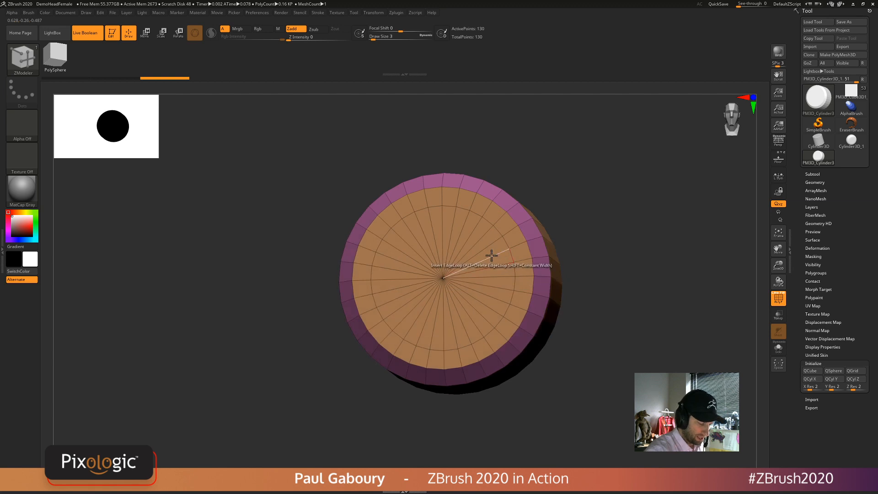
mouse_move(495, 253)
mouse_down()
mouse_move(456, 256)
mouse_move(419, 243)
mouse_move(419, 307)
mouse_move(478, 267)
mouse_up()
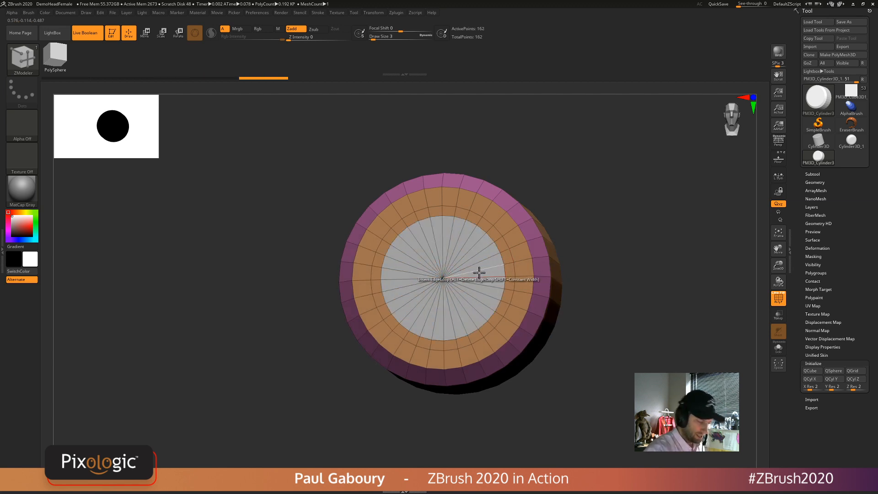
- Push the cap's inner disc into the cylinder with QMesh to form a circular recess
mouse_move(483, 291)
right_down()
mouse_move(519, 291)
mouse_move(489, 297)
right_up()
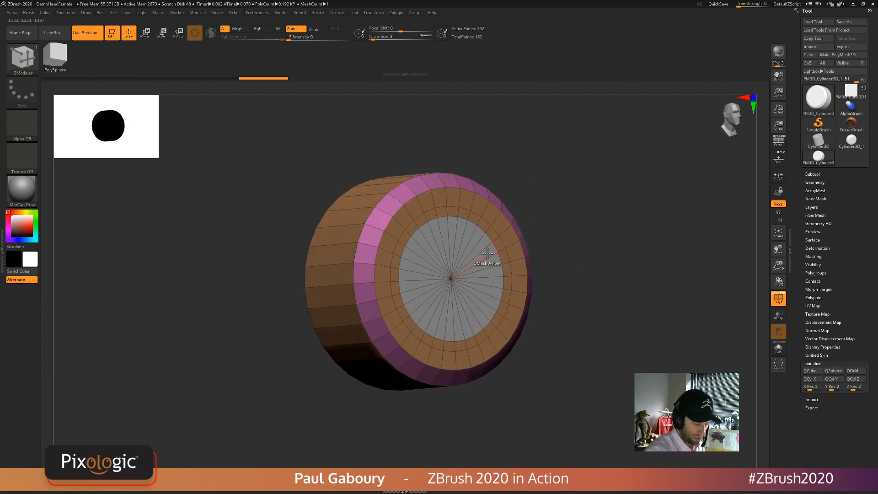
key(space)
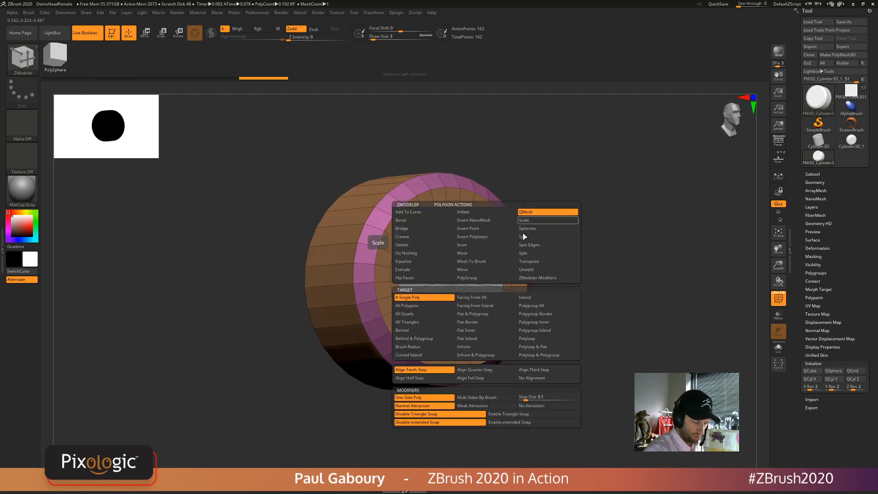
click(419, 301)
drag(488, 253, 458, 269)
key(alt)
key(alt)
right_drag(558, 282, 506, 265)
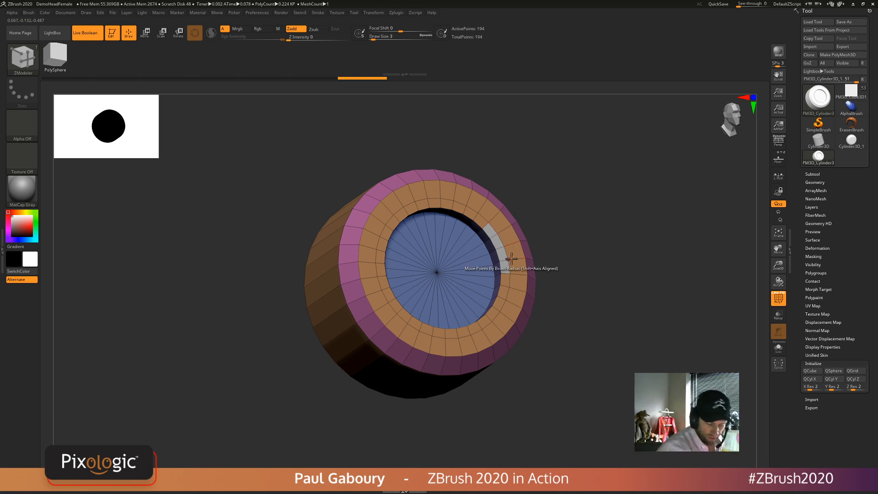
- Try to push a small patch of polygons beside the recess inward with QMesh, and undo it
drag(501, 254, 499, 255)
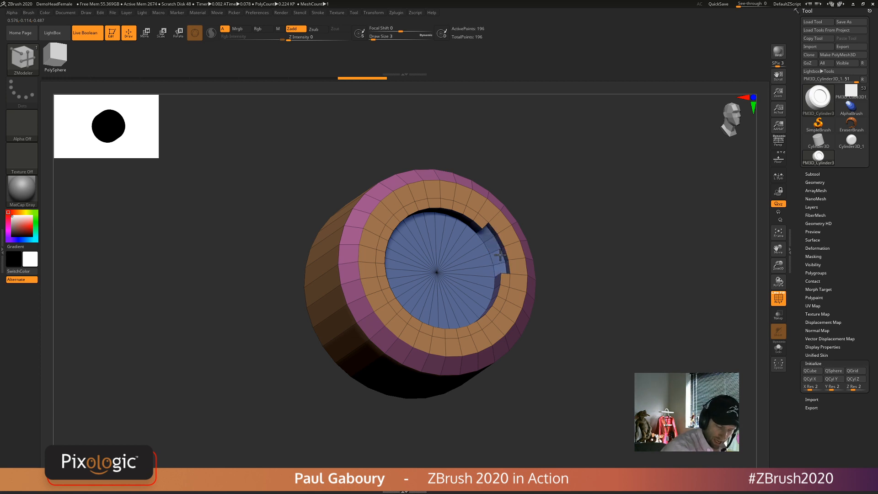
mouse_move(591, 348)
mouse_down()
mouse_move(584, 361)
mouse_move(594, 346)
mouse_up()
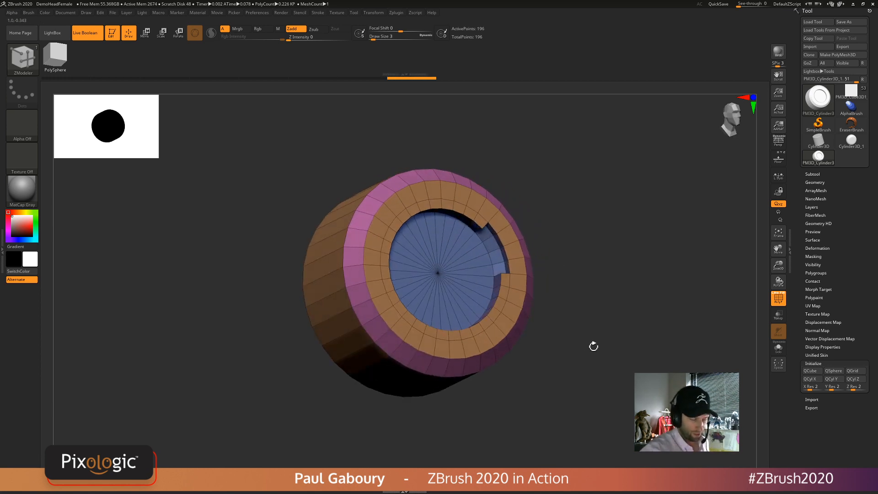
key(ctrl+z)
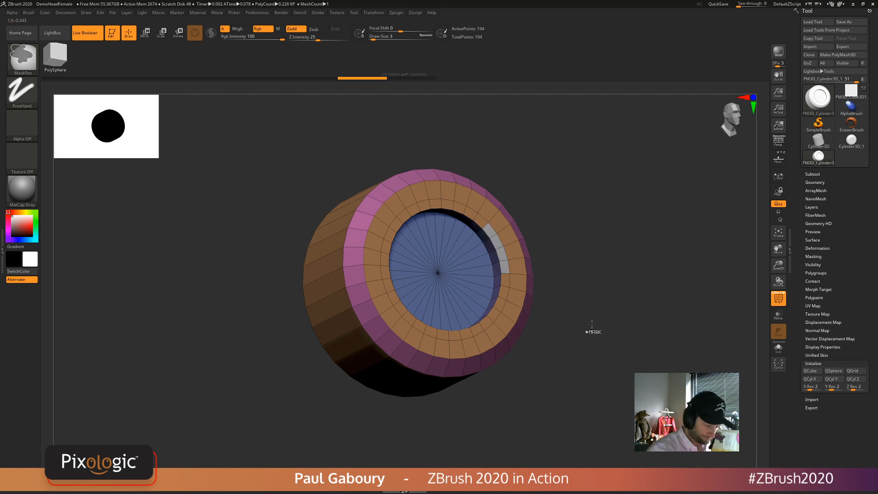
key(ctrl+z)
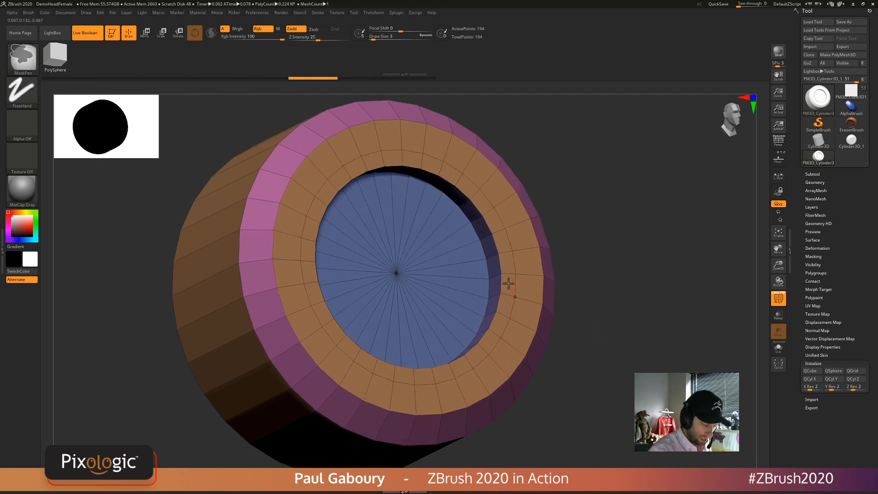
- Bevel the complete edge loop around the mouth of the circular recess
key(space)
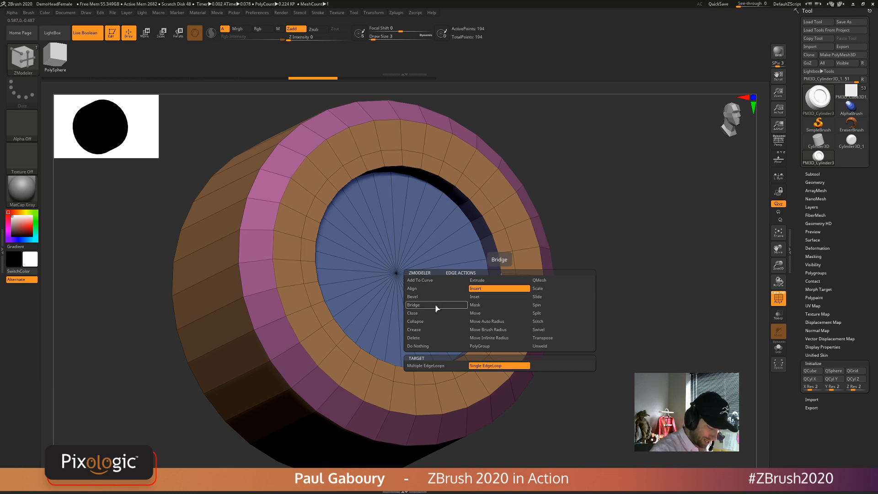
click(446, 297)
drag(500, 263, 501, 257)
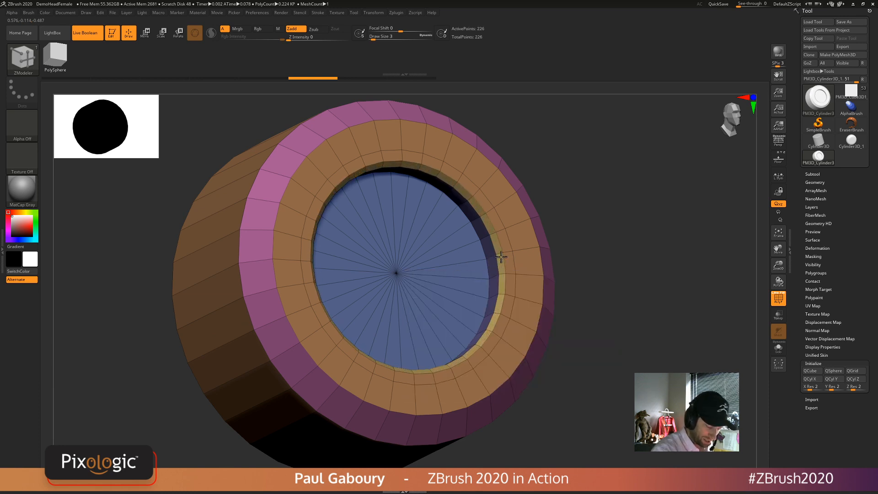
- Insert a single edge loop on the flat ring around the recess, close to the existing loop
ctrl+right_drag(502, 257, 531, 288)
key(space)
click(522, 287)
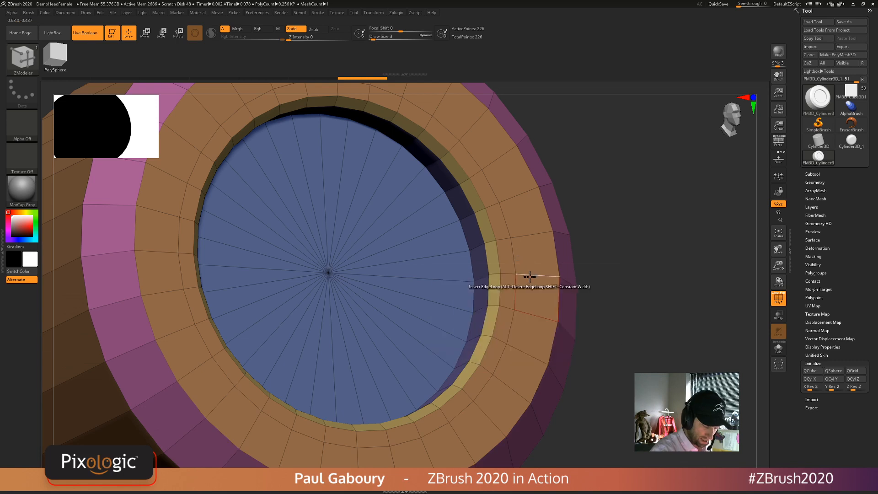
drag(529, 275, 521, 276)
- Push the narrow polyloop on the flat ring inward with QMesh to cut a thin circular groove
mouse_move(520, 275)
ctrl+right_down()
mouse_move(480, 278)
mouse_move(547, 286)
mouse_move(513, 289)
ctrl+right_up()
key(space)
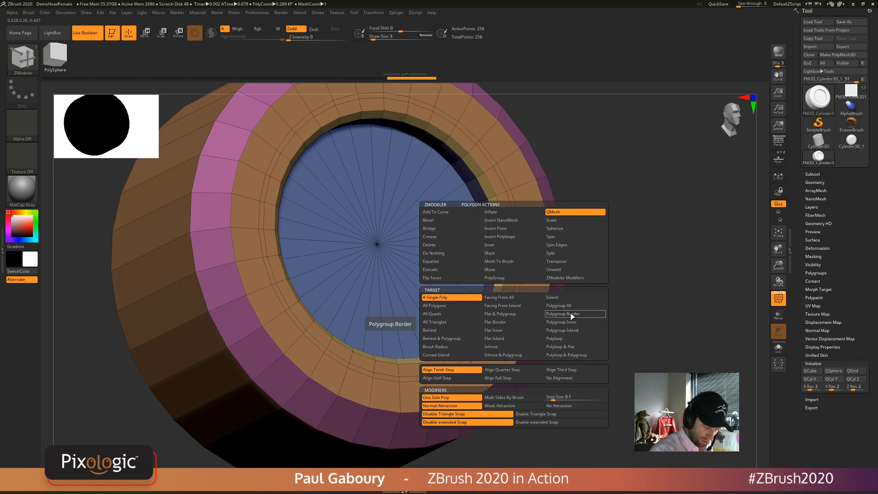
click(564, 339)
right_drag(499, 278, 516, 285)
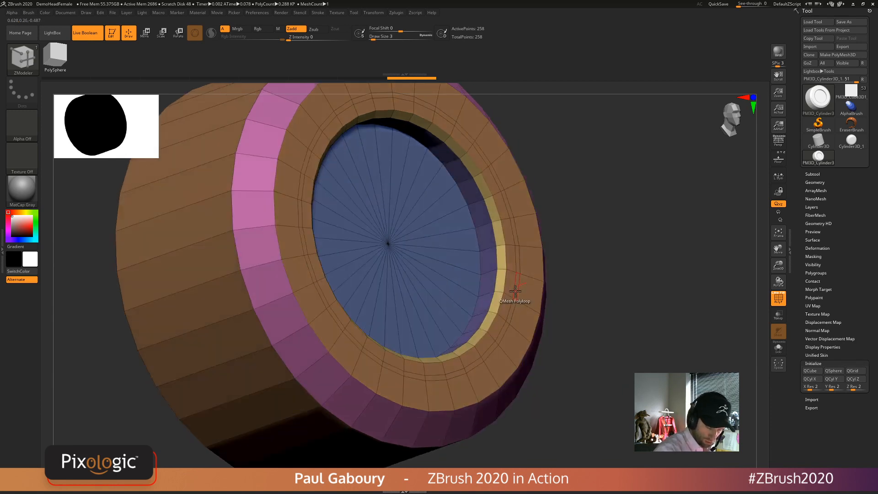
click(509, 294)
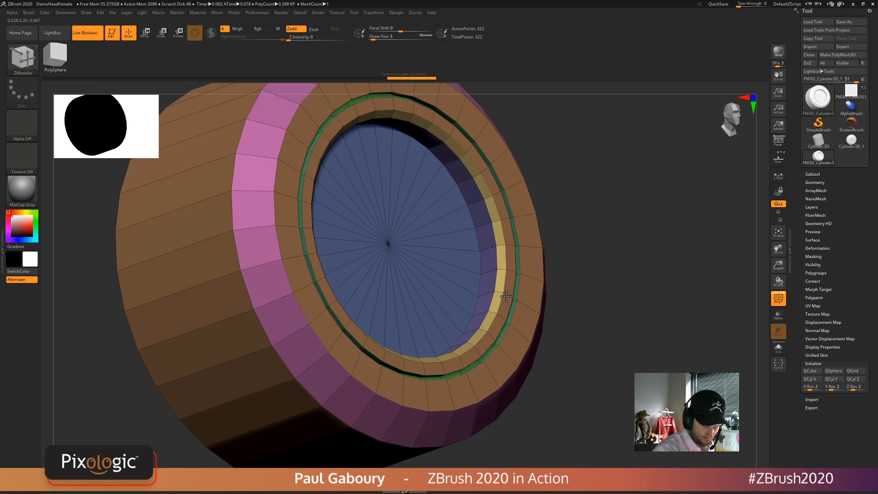
right_drag(506, 297, 594, 346)
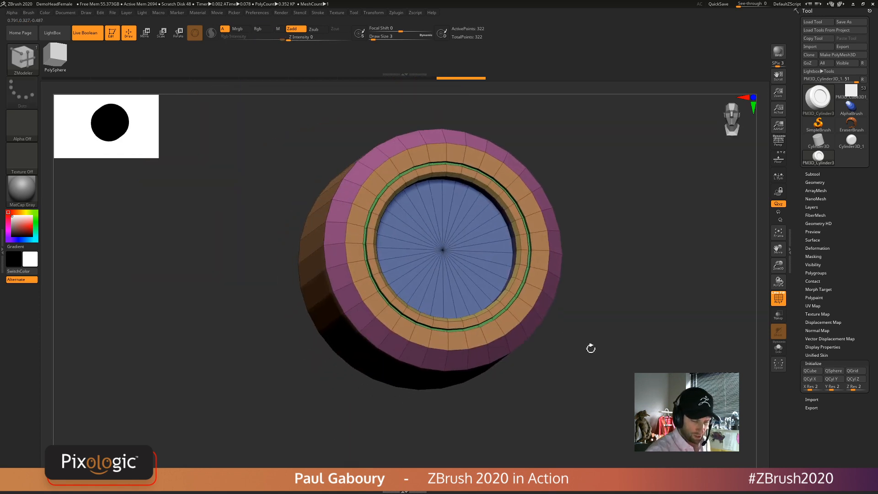
- Crease the polygroup borders, turn on Dynamic Subdivision, and hide the polyframe to check the cylinder's smoothed back
click(816, 182)
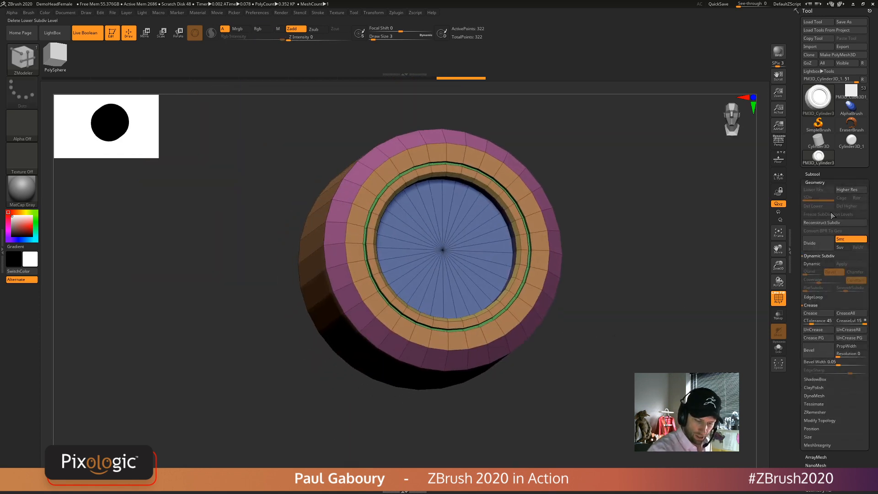
click(818, 339)
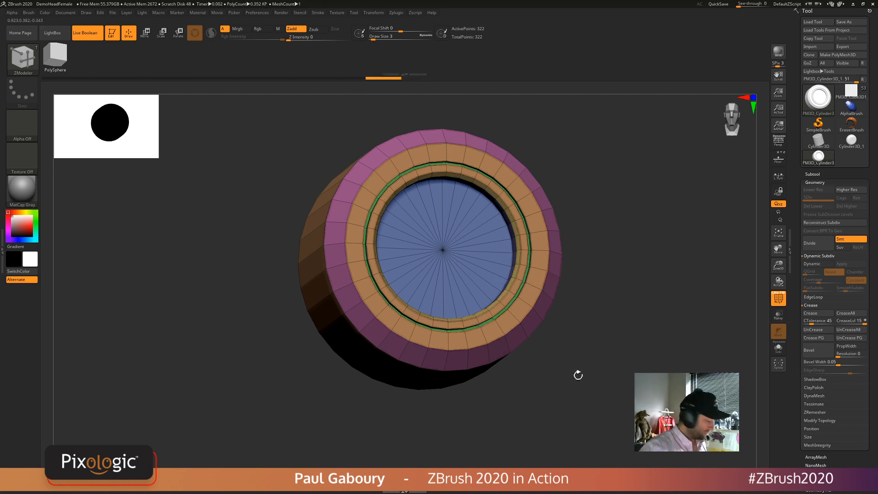
key(d)
drag(576, 383, 579, 364)
key(shift+f)
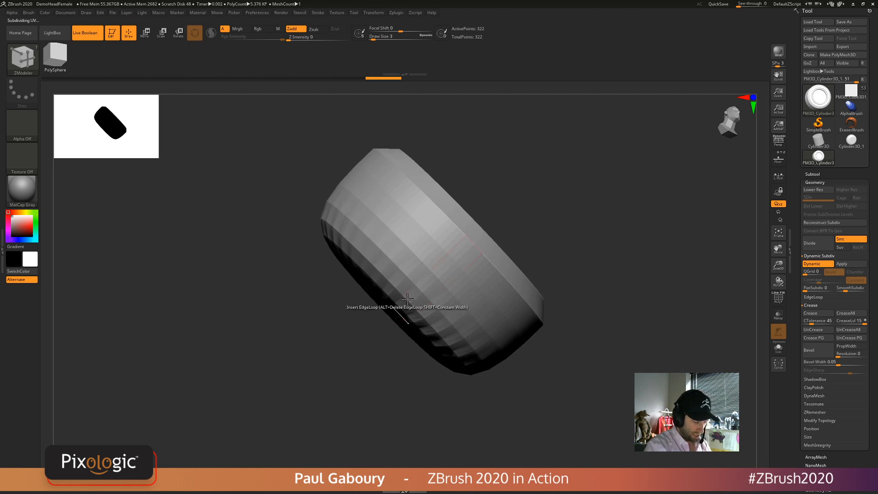
drag(417, 338, 692, 363)
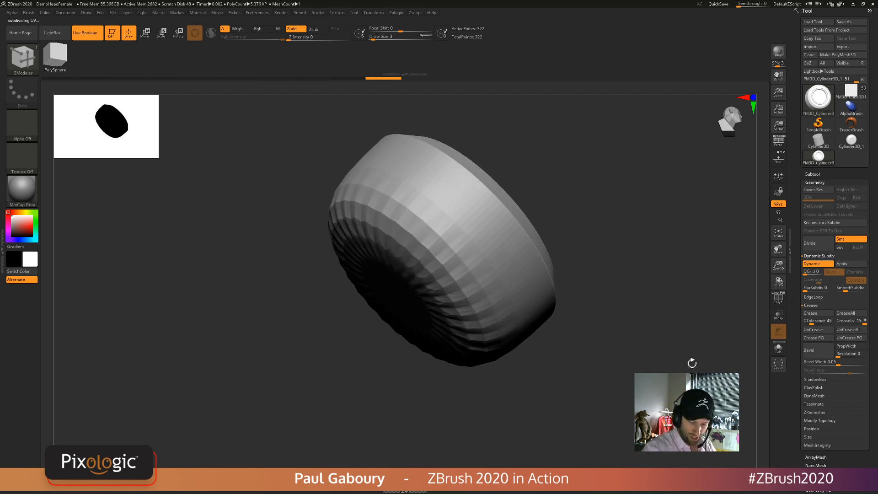
- Crease the cylinder's remaining hard edges by the angle tolerance and display the polyframe again
click(817, 316)
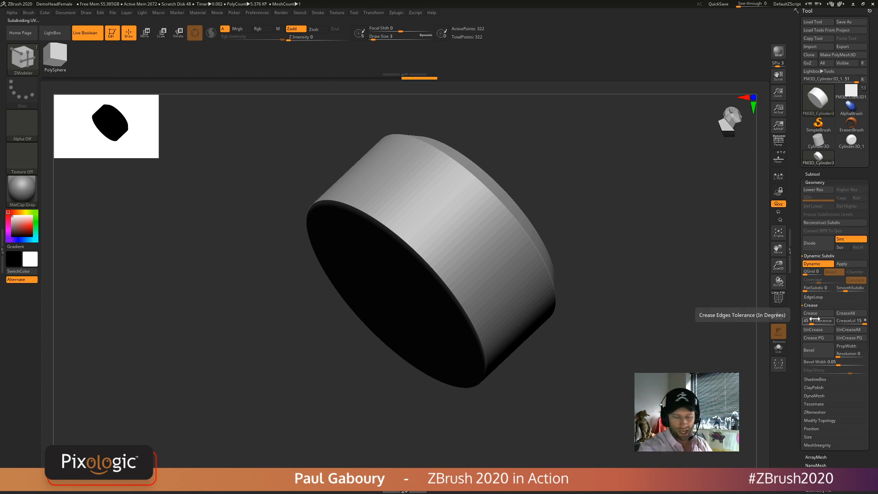
key(shift+f)
drag(580, 392, 588, 358)
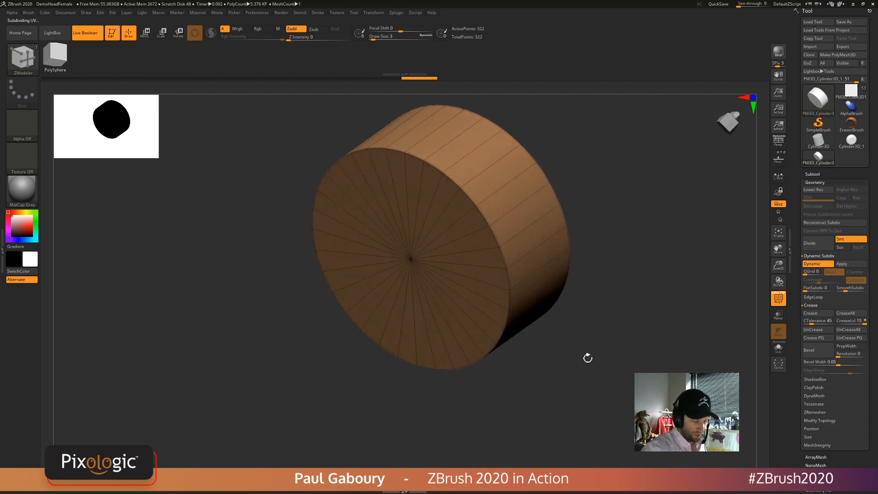
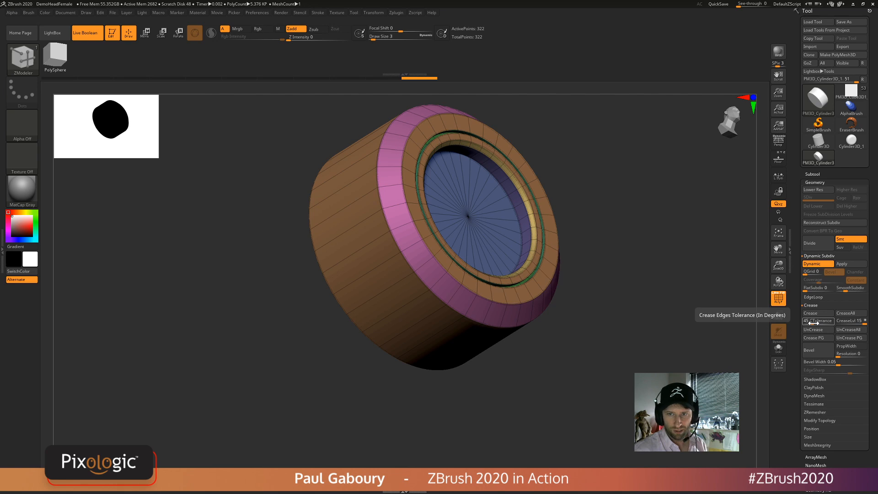
- Create a circle of polygons around the center point of the recess floor and turn off Dynamic Subdivision
drag(572, 351, 599, 382)
mouse_move(599, 381)
right_down()
mouse_move(513, 313)
mouse_move(496, 310)
mouse_move(511, 340)
mouse_move(525, 314)
mouse_move(510, 298)
right_up()
key(space)
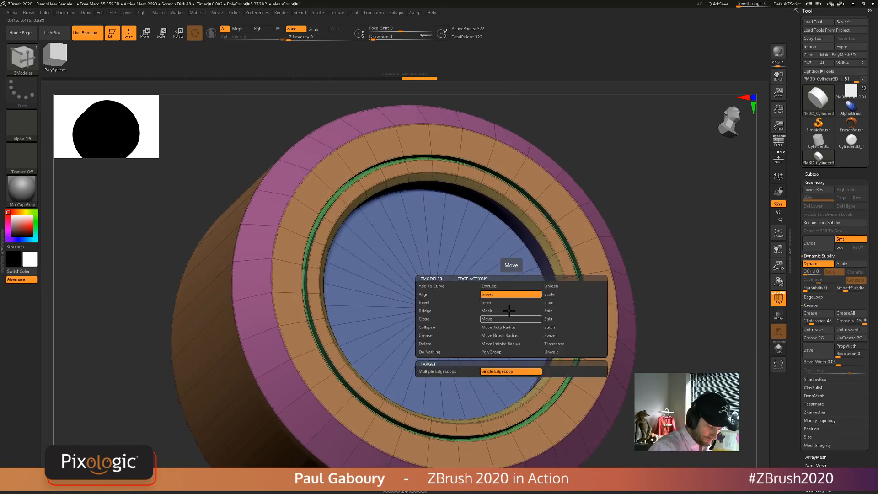
drag(434, 309, 481, 302)
key(shift+d)
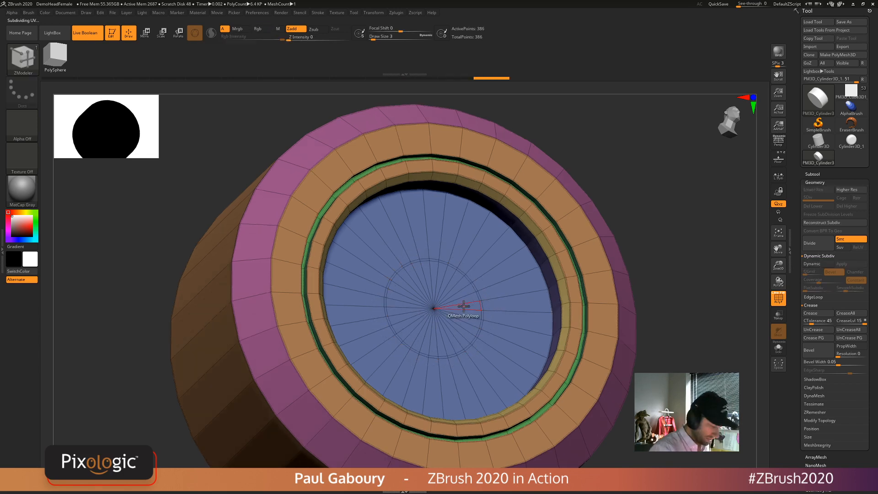
- Mark the recess floor's central disc as a temporary polygroup and raise it with QMesh using the A Single Poly target
ctrl+right_drag(463, 309, 460, 297)
mouse_move(459, 298)
mouse_down()
mouse_move(417, 275)
mouse_move(388, 288)
mouse_move(384, 311)
mouse_move(410, 344)
mouse_move(452, 310)
mouse_move(437, 342)
mouse_move(379, 317)
mouse_up()
right_drag(431, 325, 441, 318)
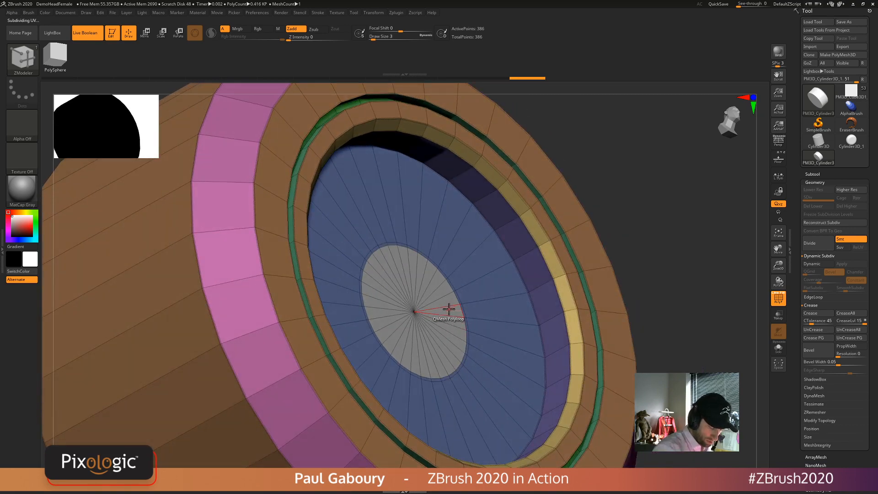
mouse_move(449, 308)
mouse_down()
mouse_move(457, 301)
mouse_move(459, 312)
mouse_up()
key(ctrl+z)
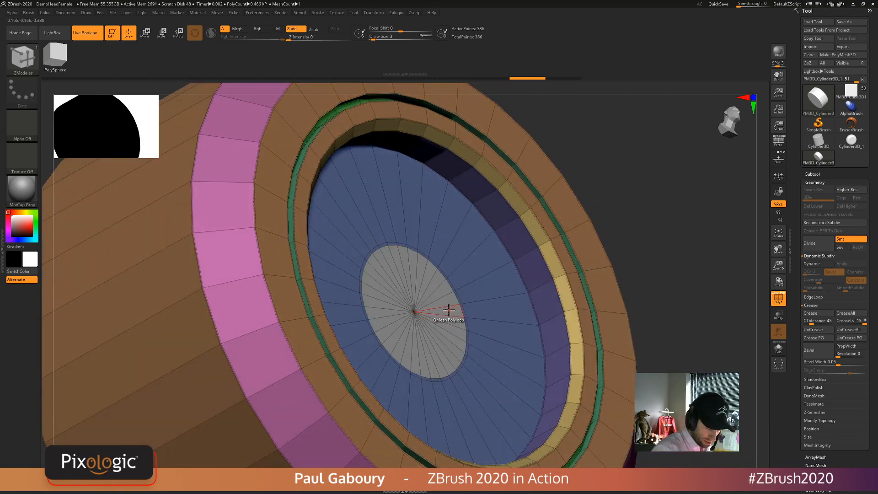
key(space)
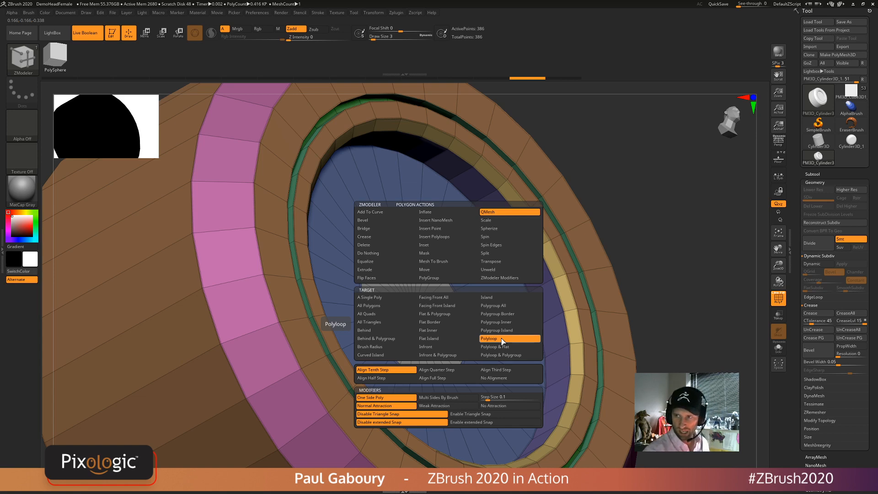
click(372, 298)
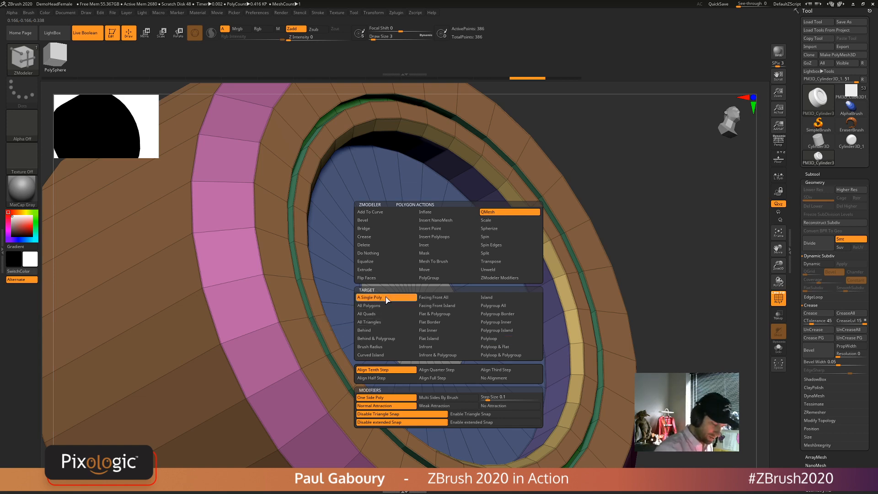
drag(447, 299, 468, 287)
ctrl+right_drag(427, 351, 396, 383)
alt+right_drag(397, 383, 400, 345)
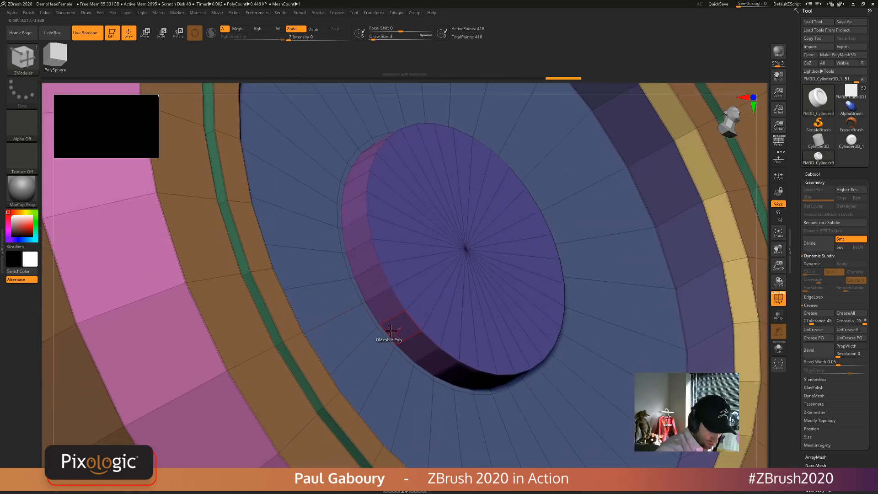
- Pull the raised disc's side wall outward with QMesh using the Polyloop target to merge it with the surrounding narrow ring
key(space)
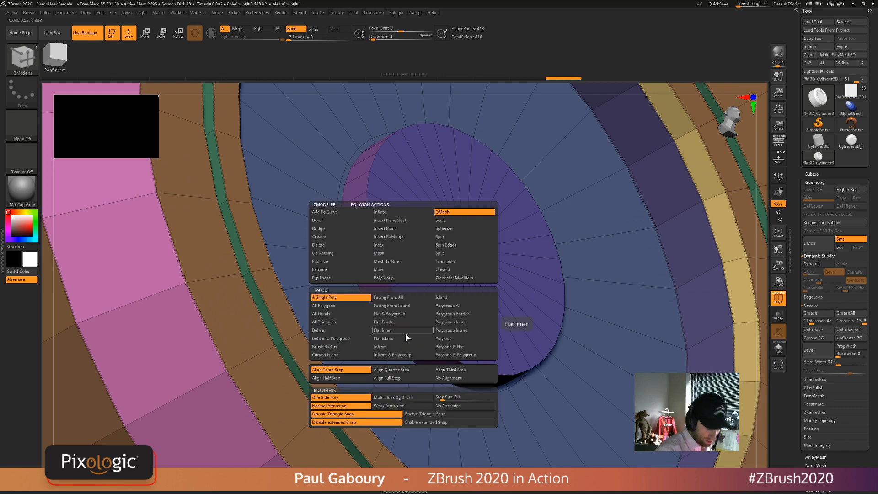
click(465, 339)
right_drag(433, 371, 439, 367)
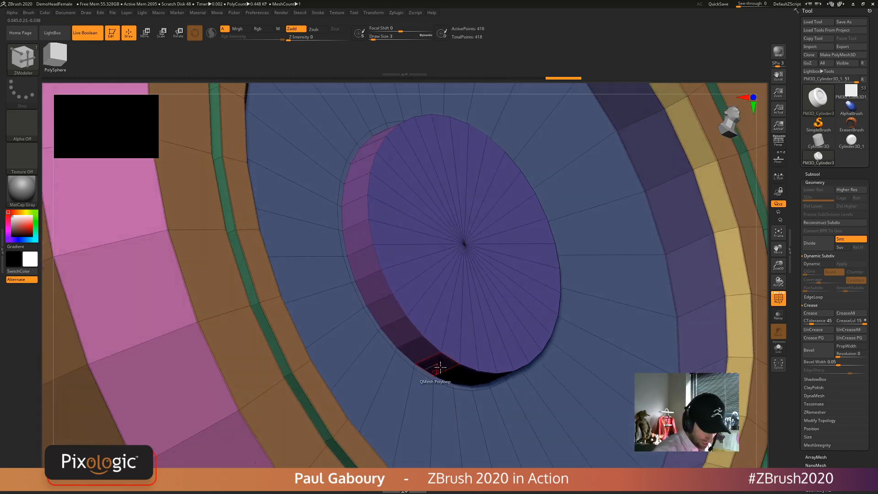
drag(439, 366, 444, 368)
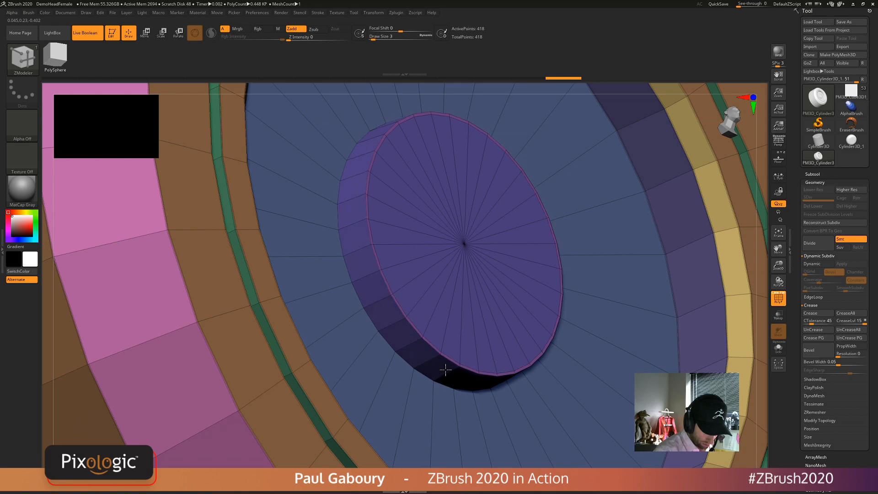
- Slide the complete edge loop at the raised disc's base outward to taper its side wall
right_drag(469, 387, 446, 374)
key(space)
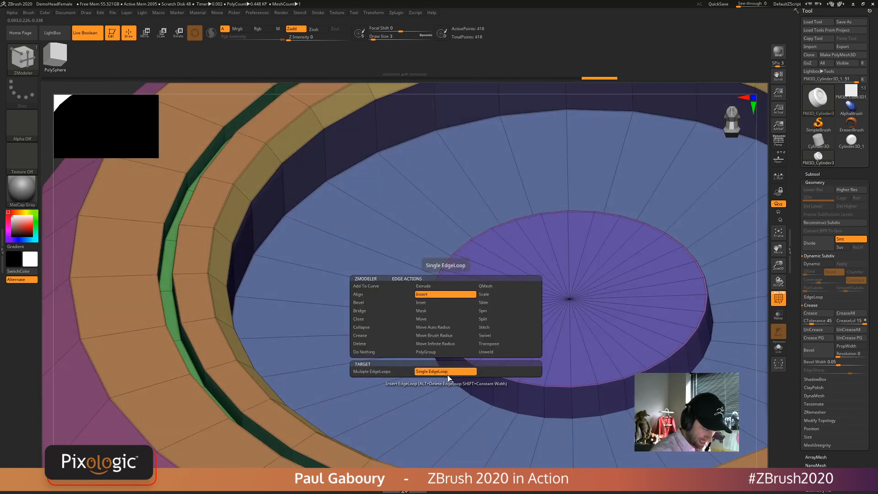
click(508, 303)
click(447, 373)
drag(448, 376, 426, 384)
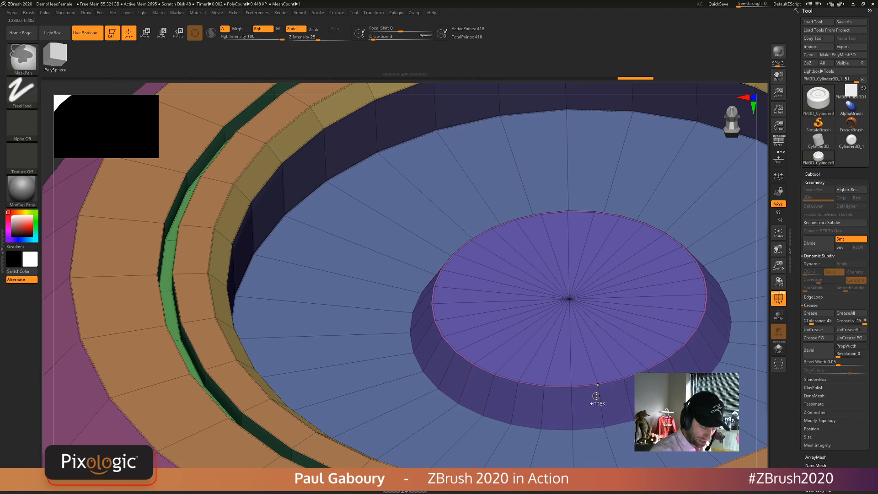
- Turn on Dynamic Subdivision and hide the polyframe to check the smoothed center boss
ctrl+right_drag(597, 396, 477, 274)
key(d)
key(shift+f)
right_drag(476, 274, 584, 399)
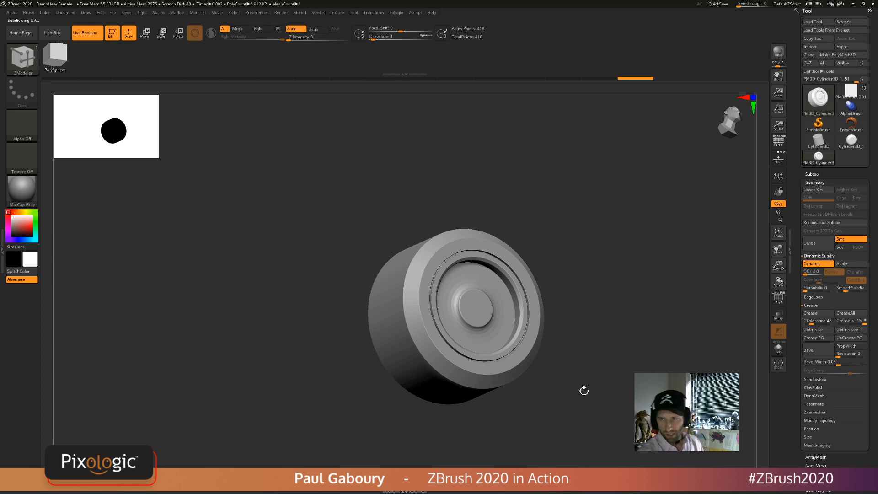
ctrl+right_drag(504, 343, 533, 358)
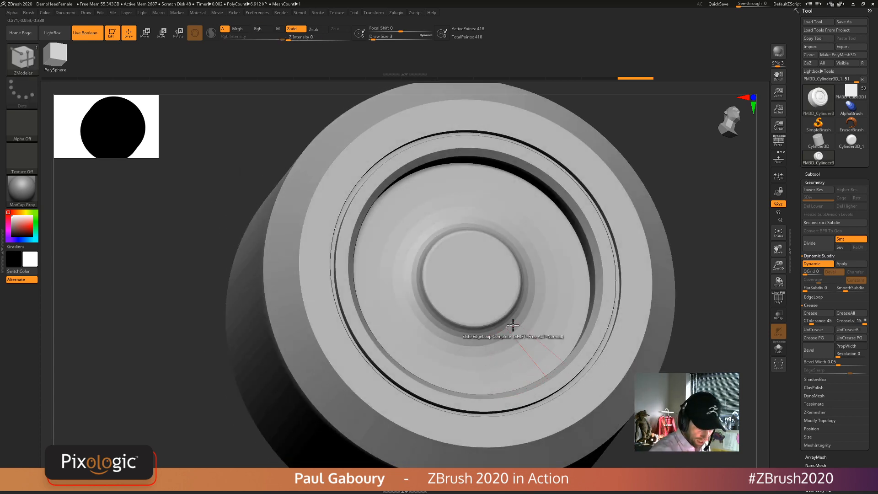
right_drag(513, 325, 497, 302)
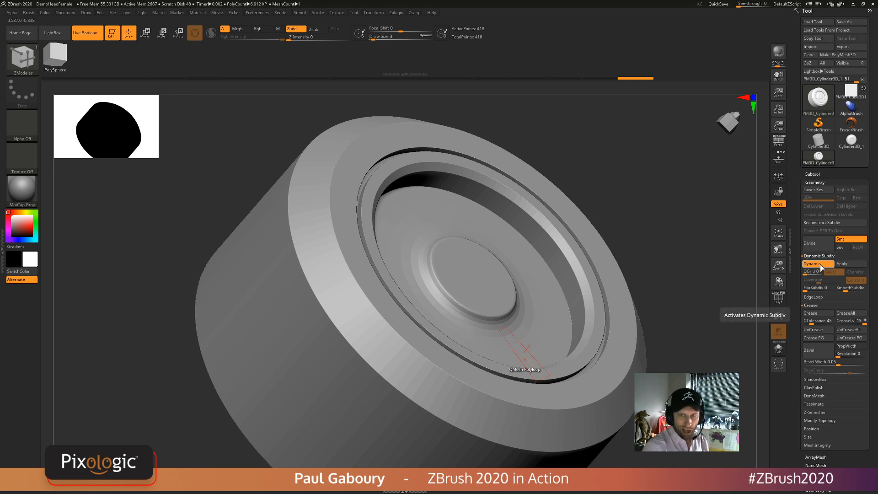
- Insert a single edge loop on the recess floor close around the tapered center boss to tighten its base
right_click(529, 352)
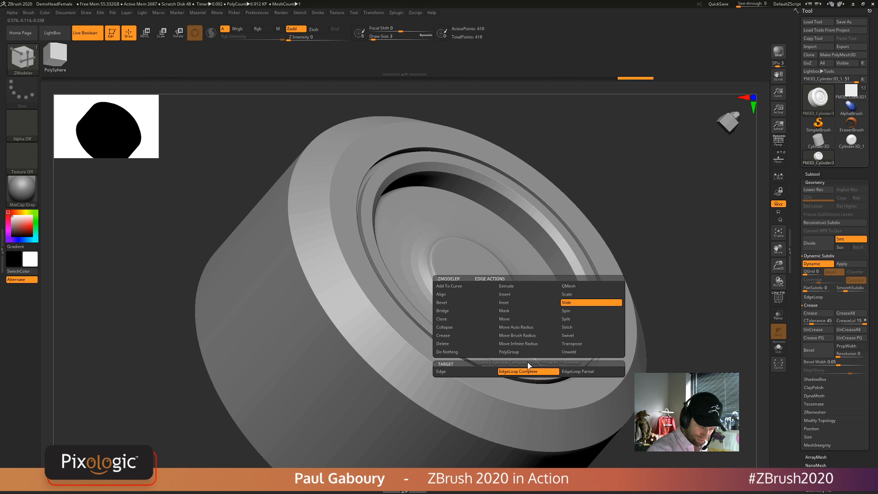
click(519, 295)
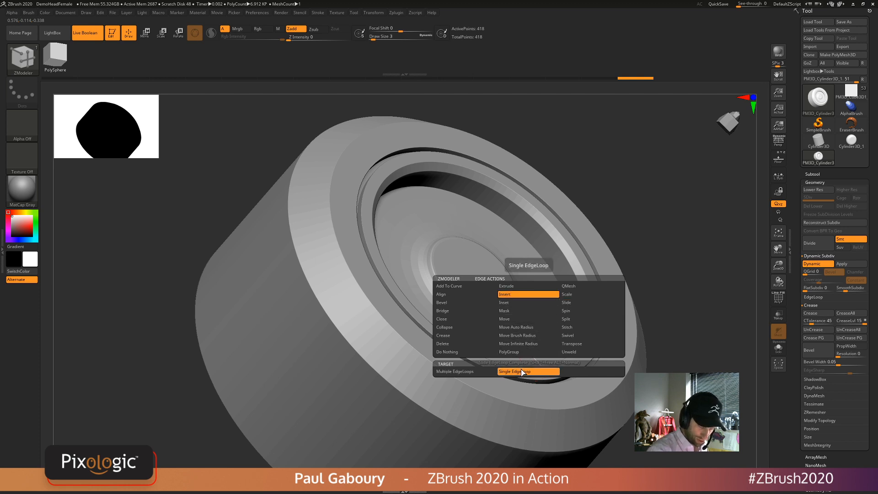
click(522, 372)
click(515, 338)
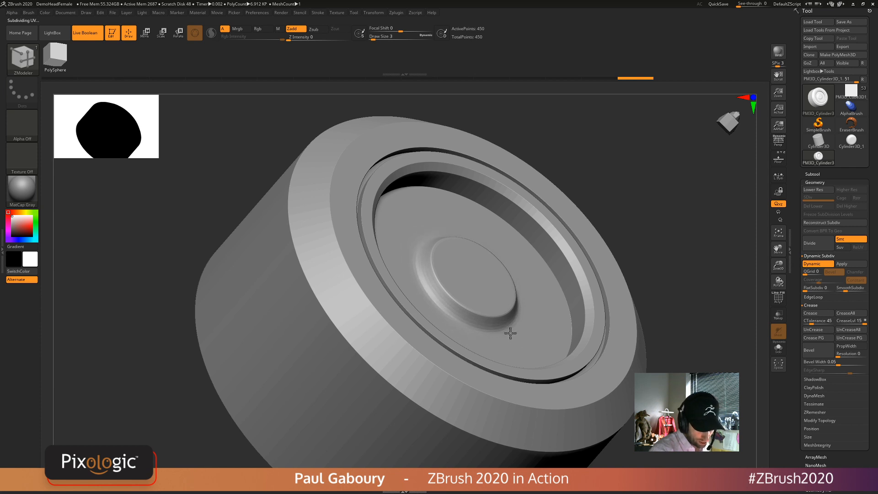
mouse_move(510, 332)
right_down()
mouse_move(529, 339)
mouse_move(523, 365)
mouse_move(533, 349)
right_up()
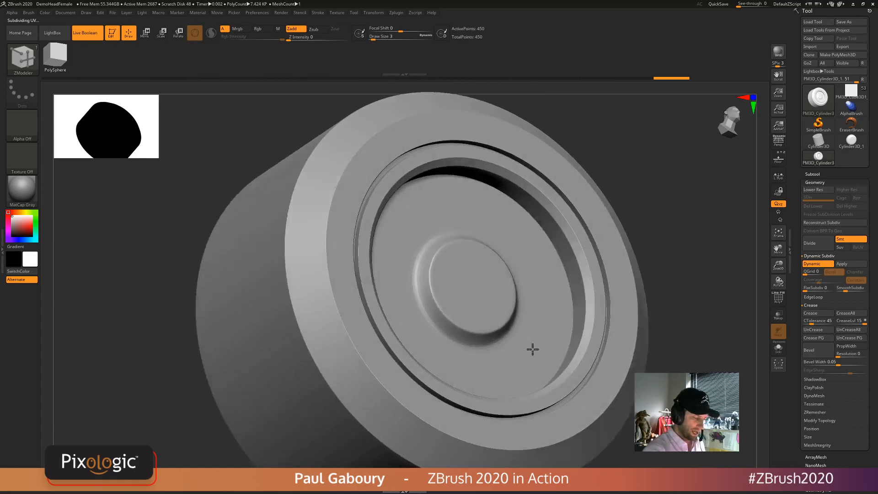
- Set the crease level to 2 and raise the smooth subdivision level to round off the creased edges
mouse_move(647, 353)
ctrl+right_down()
mouse_move(623, 358)
mouse_move(595, 307)
ctrl+right_up()
mouse_move(595, 307)
right_down()
mouse_move(592, 342)
mouse_move(625, 325)
mouse_move(590, 342)
right_up()
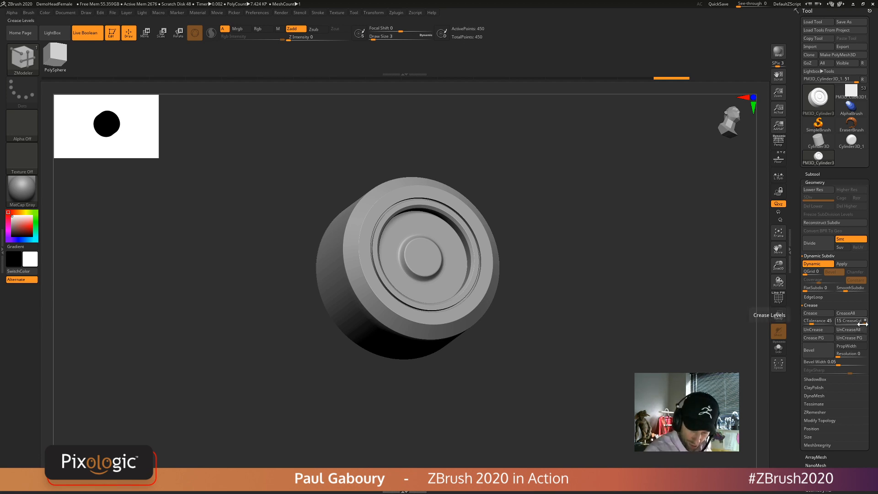
drag(862, 324, 846, 322)
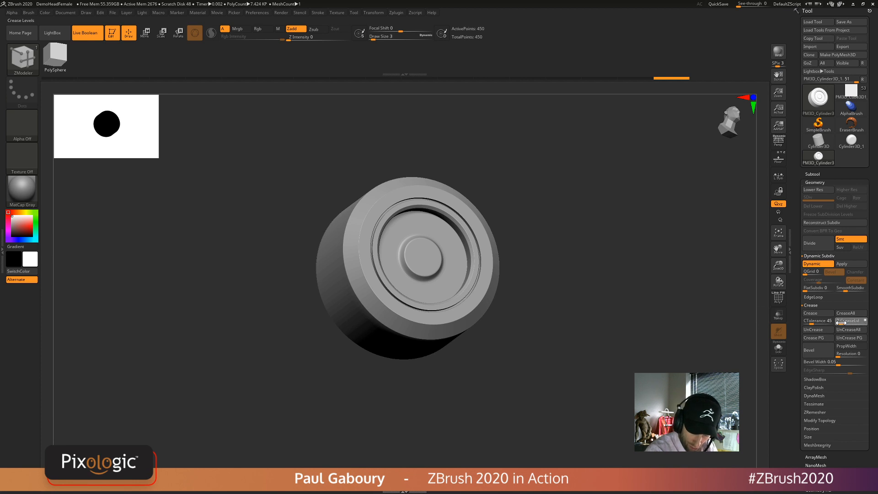
drag(844, 289, 849, 289)
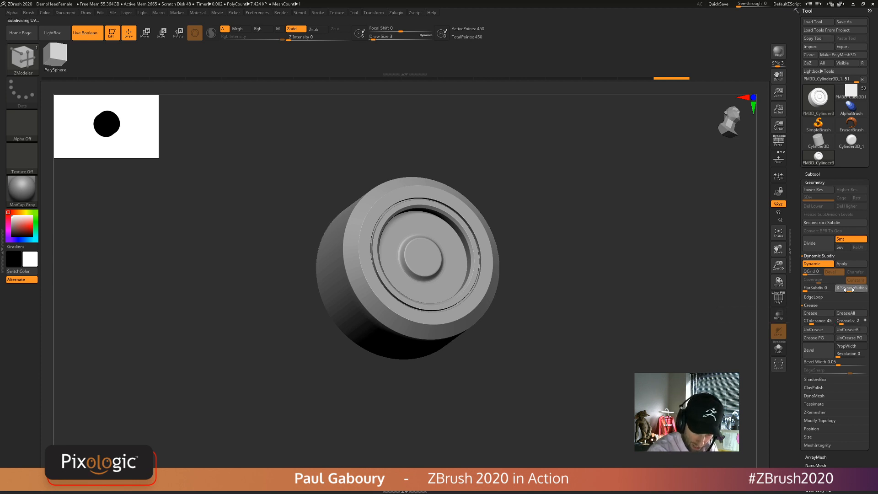
drag(526, 361, 556, 343)
- Inspect the cylinder's rounded rim and side edges from several angles, with and without the polyframe
ctrl+right_drag(496, 304, 533, 364)
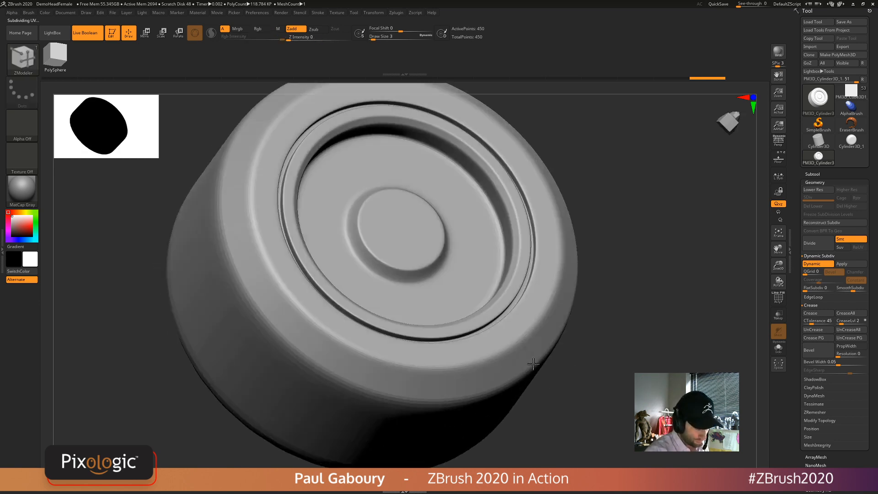
drag(533, 364, 598, 363)
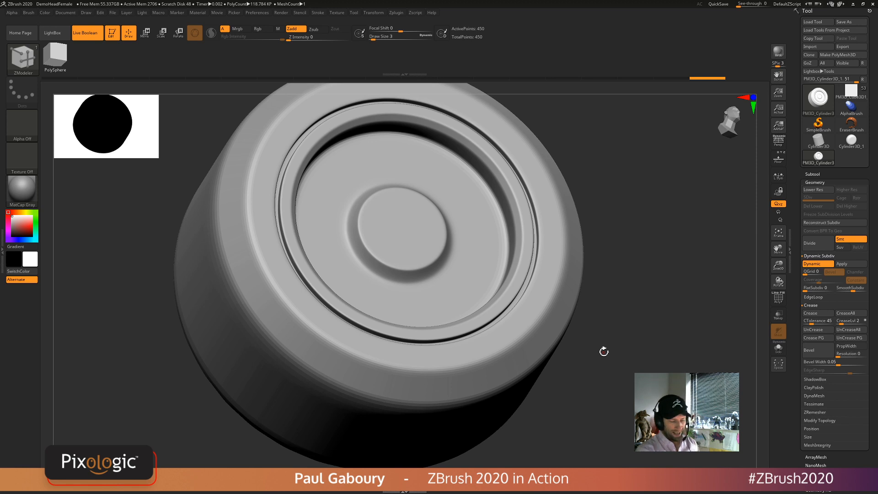
drag(560, 375, 574, 349)
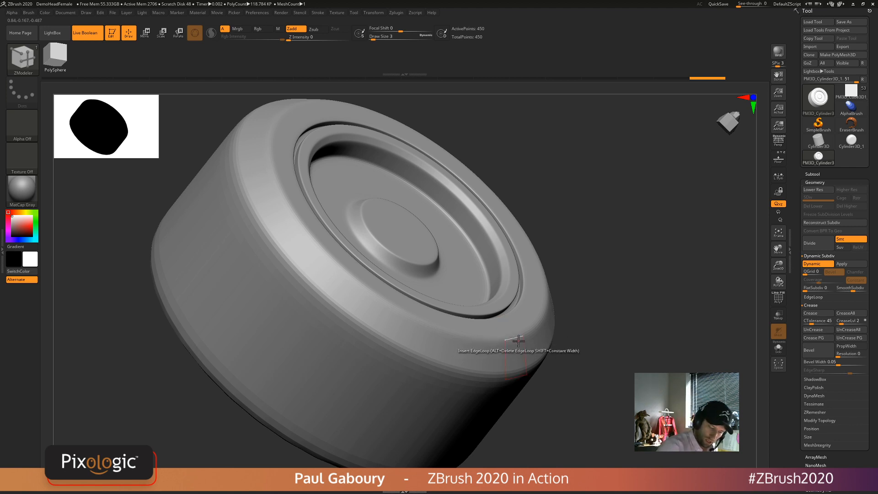
drag(515, 339, 529, 342)
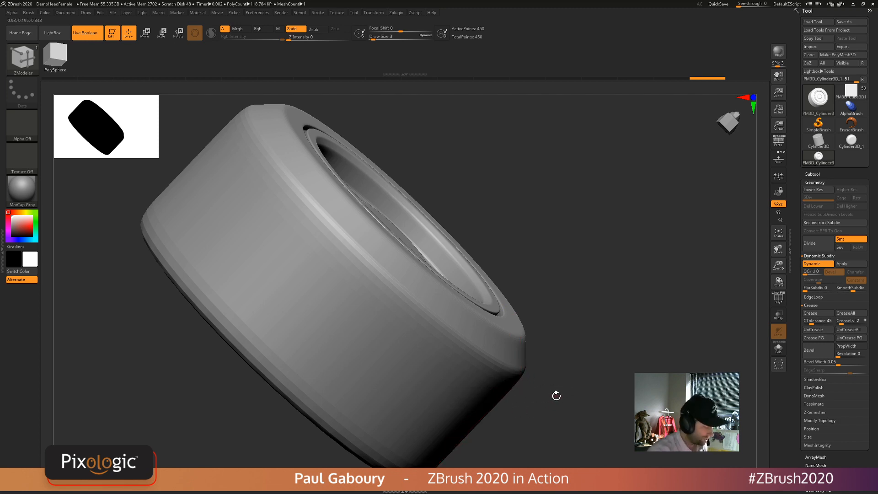
key(shift+f)
drag(552, 392, 541, 376)
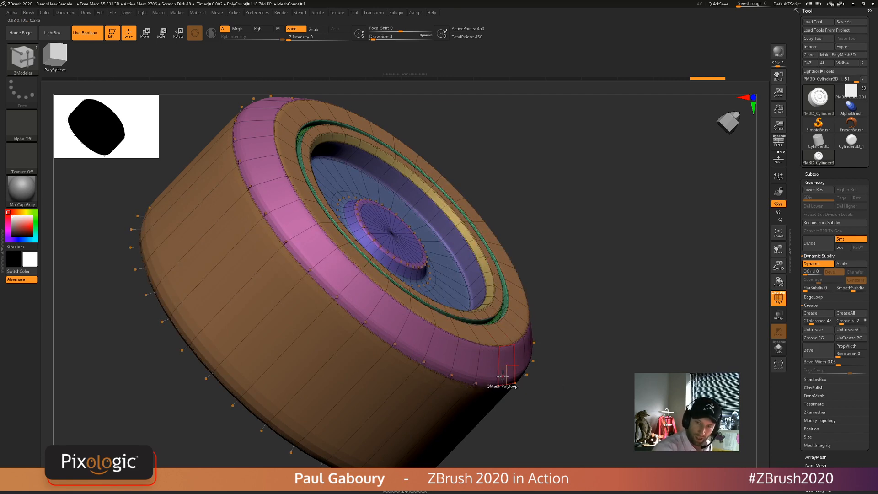
key(shift+f)
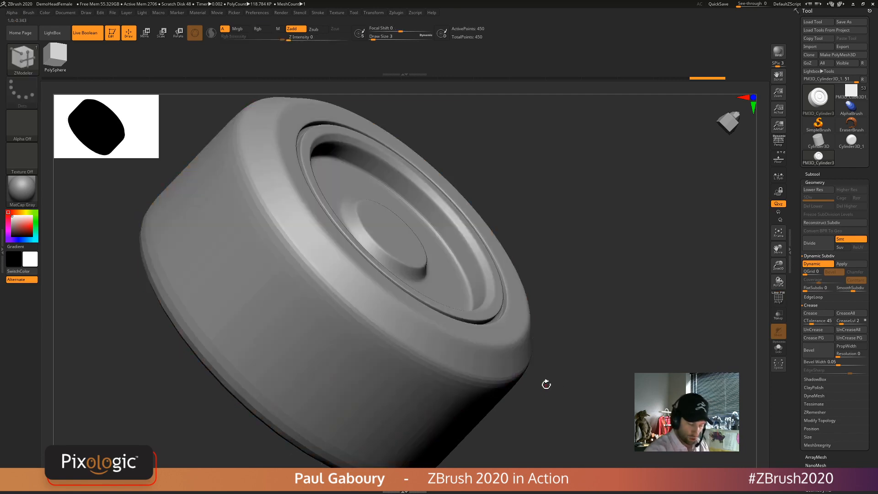
- Try inserting single edge loops on the beveled rim band and on the side wall beside it, and undo them
click(497, 362)
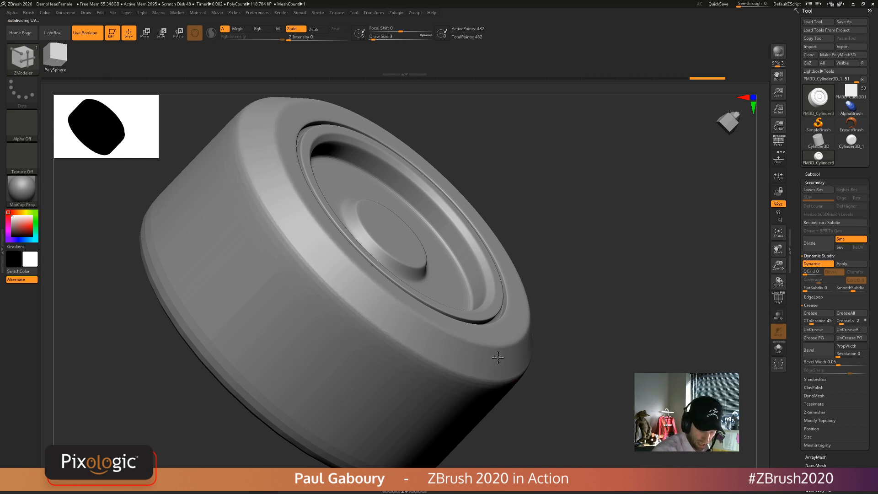
click(471, 409)
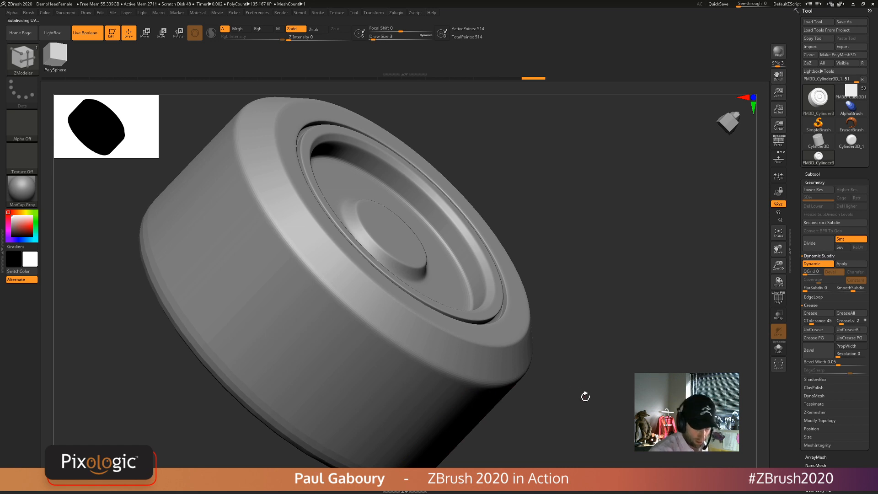
mouse_move(584, 396)
mouse_down()
mouse_move(568, 408)
mouse_move(580, 396)
mouse_up()
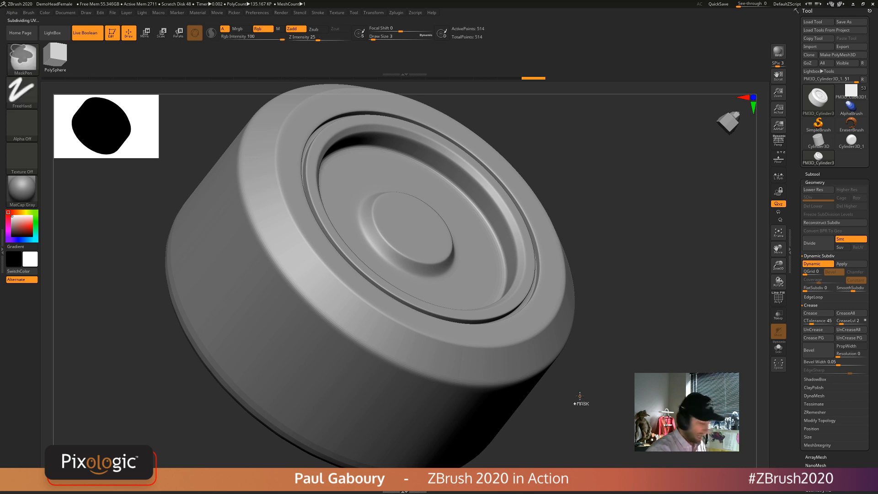
key(ctrl+z)
- Bevel the complete edge loops at the inner and outer borders of the cylinder's angled rim band
key(space)
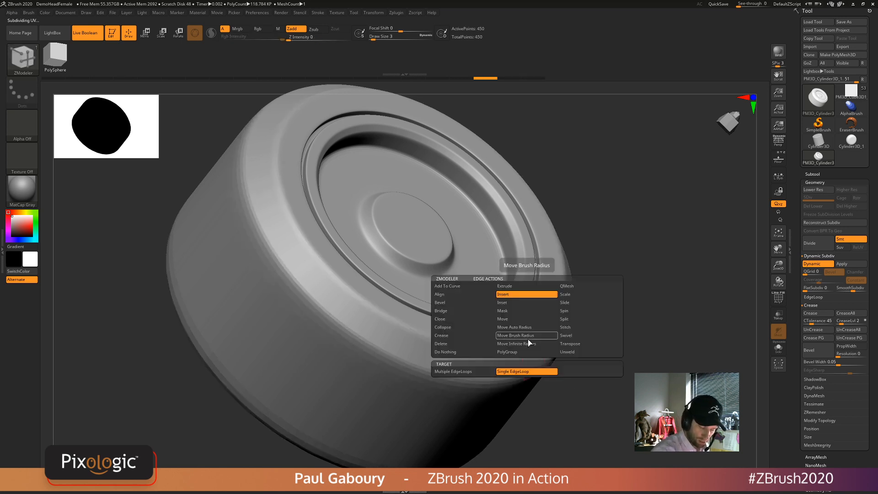
click(458, 303)
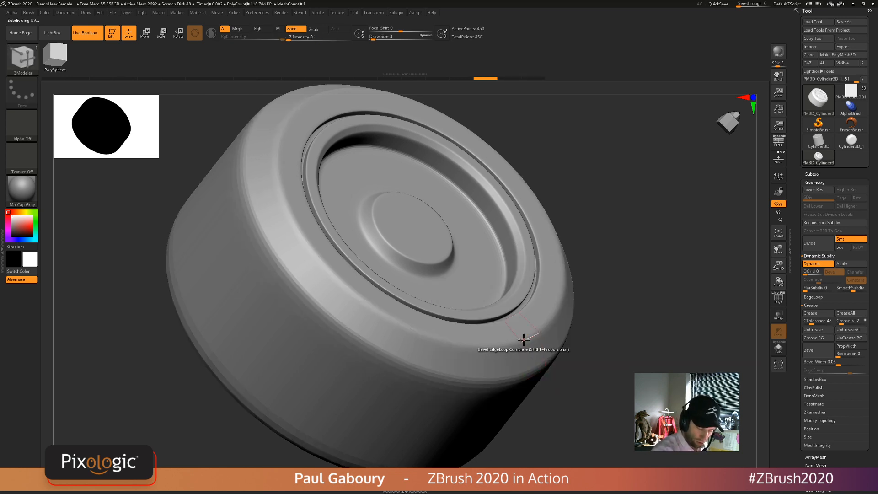
drag(530, 336, 530, 335)
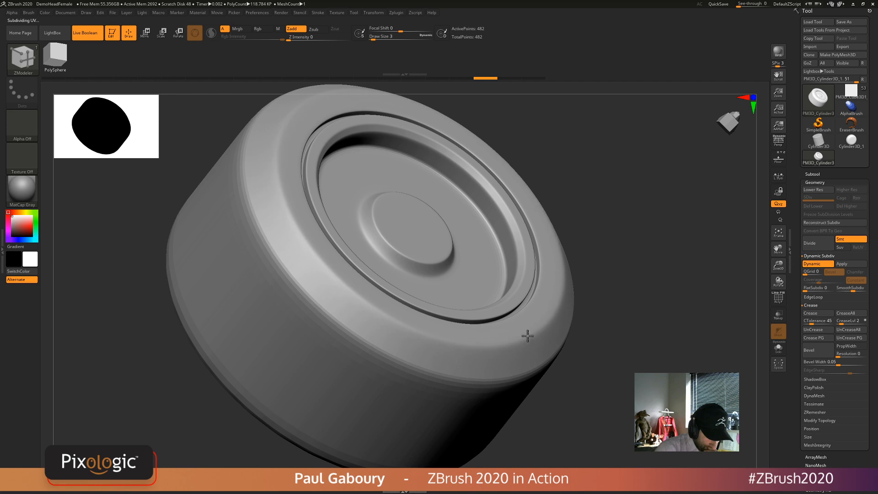
click(530, 375)
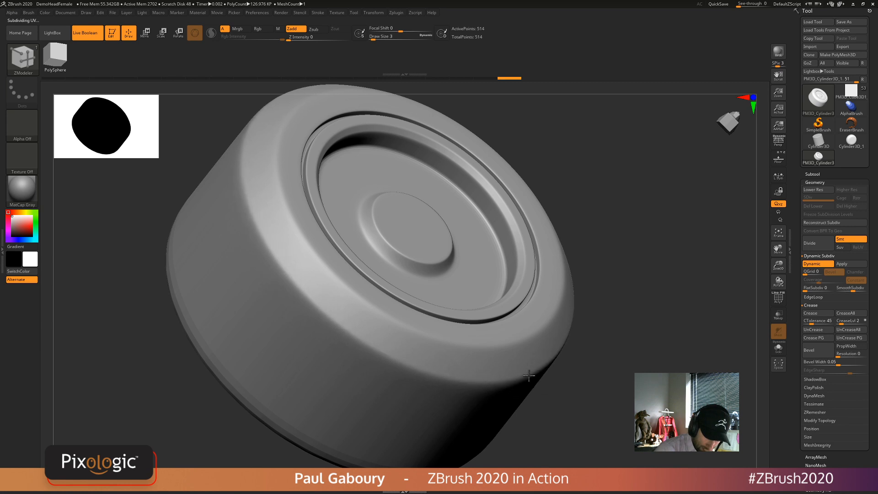
- Examine the cylinder's mesh with polyframe shown, comparing it with and without dynamic subdivision from several angles
drag(597, 417, 601, 388)
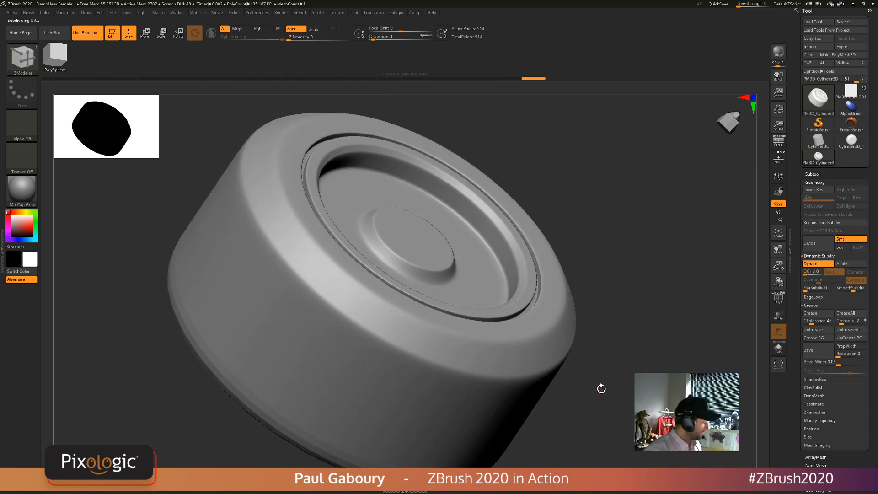
key(shift+f)
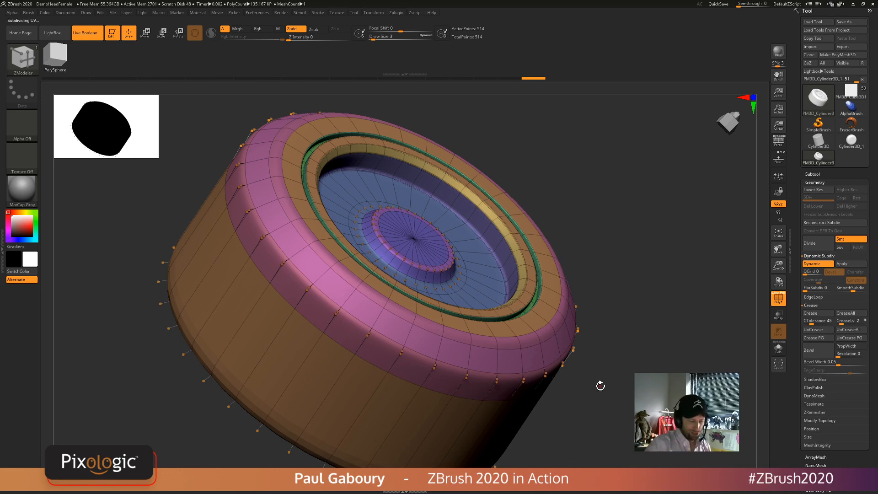
key(shift+d)
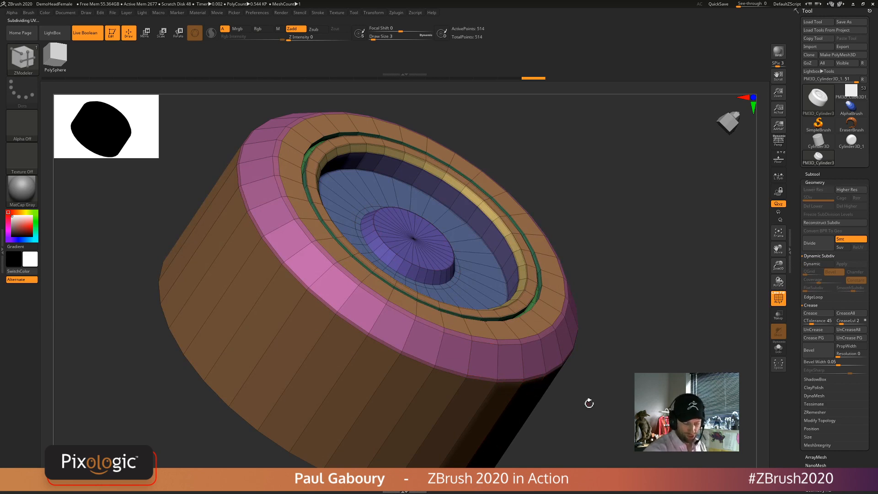
key(ctrl+z)
key(ctrl+z)
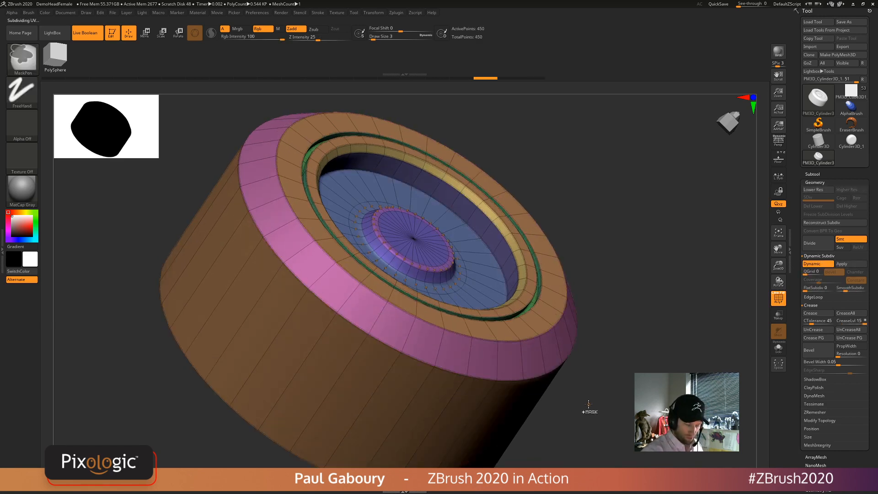
key(ctrl+z)
key(ctrl+shift+z)
key(ctrl+shift+z)
key(ctrl+shift+z)
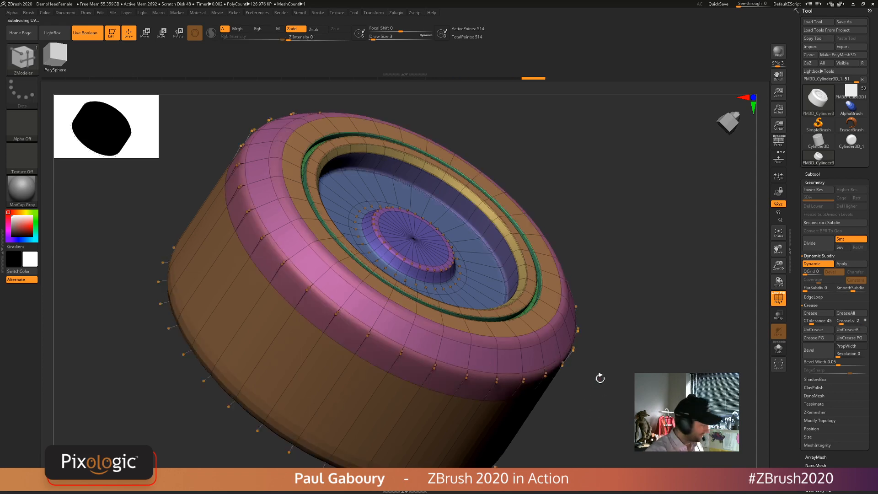
key(shift+f)
mouse_move(602, 395)
ctrl+right_down()
mouse_move(577, 403)
mouse_move(579, 349)
ctrl+right_up()
right_drag(578, 350, 576, 386)
mouse_move(575, 386)
ctrl+right_down()
mouse_move(594, 372)
mouse_move(580, 386)
ctrl+right_up()
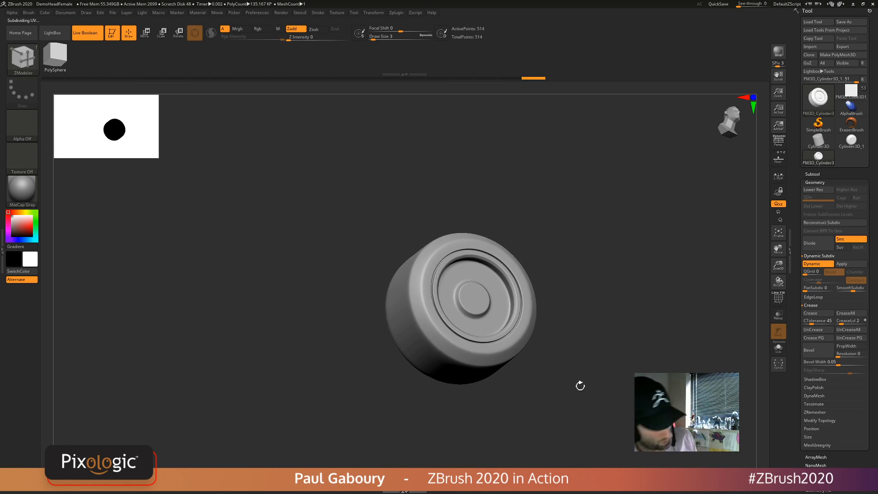
right_drag(533, 402, 522, 396)
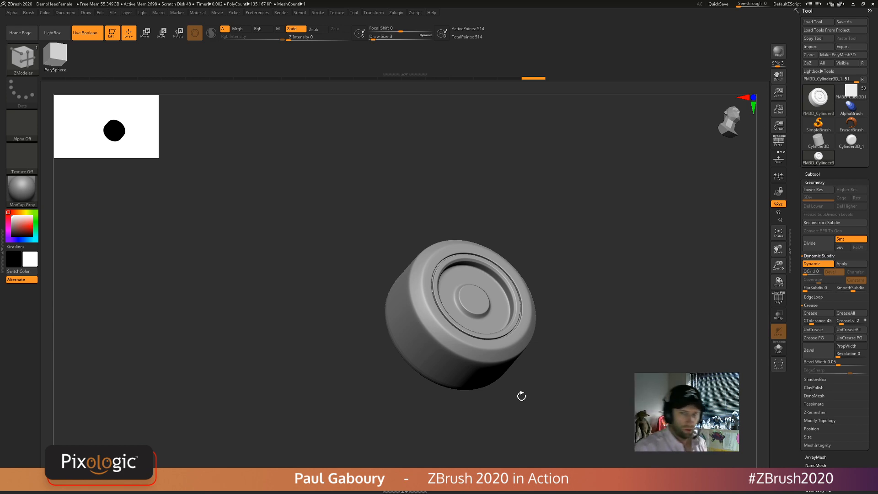
mouse_move(590, 396)
alt+mouse_down()
mouse_move(589, 363)
mouse_move(572, 338)
mouse_move(577, 308)
mouse_move(580, 380)
mouse_move(593, 356)
mouse_move(533, 359)
mouse_move(588, 337)
mouse_move(568, 355)
alt+mouse_up()
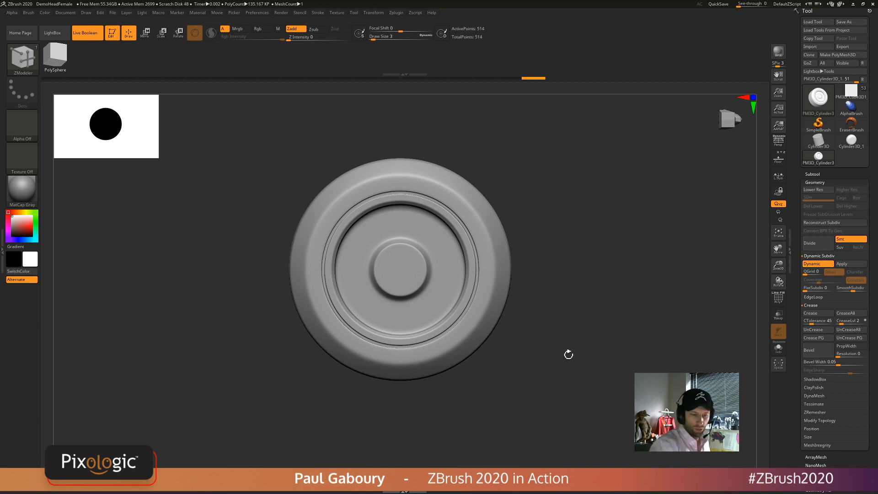
- Look over the PM3D_Cube3D1 tool's disc-shaped head, and return to the cylinder tool seen straight from the front
click(850, 91)
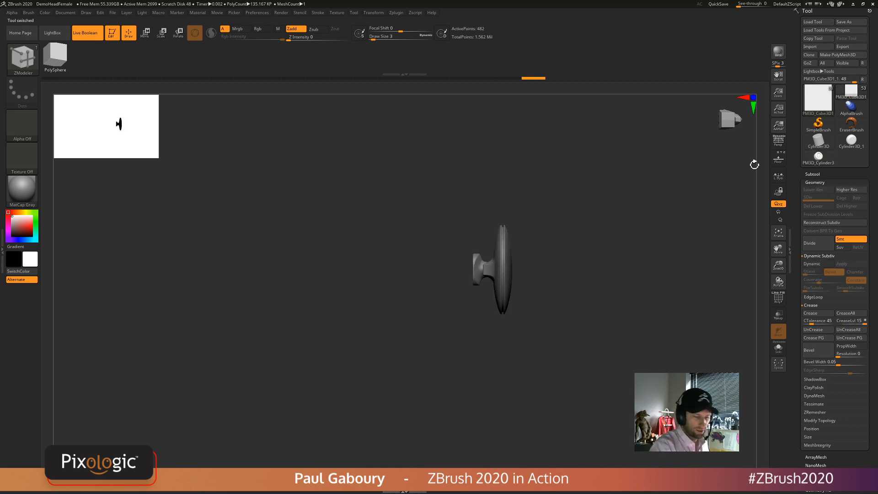
drag(595, 328, 623, 325)
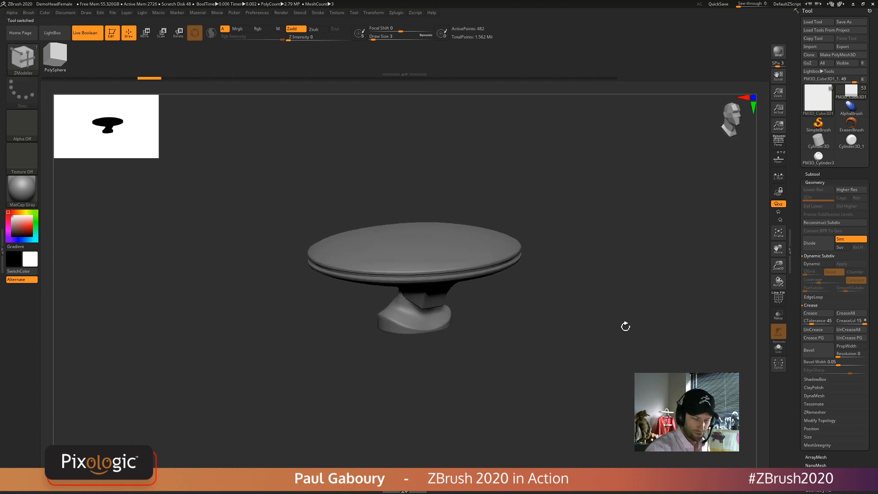
click(819, 156)
ctrl+right_drag(572, 365, 486, 235)
right_drag(631, 332, 563, 343)
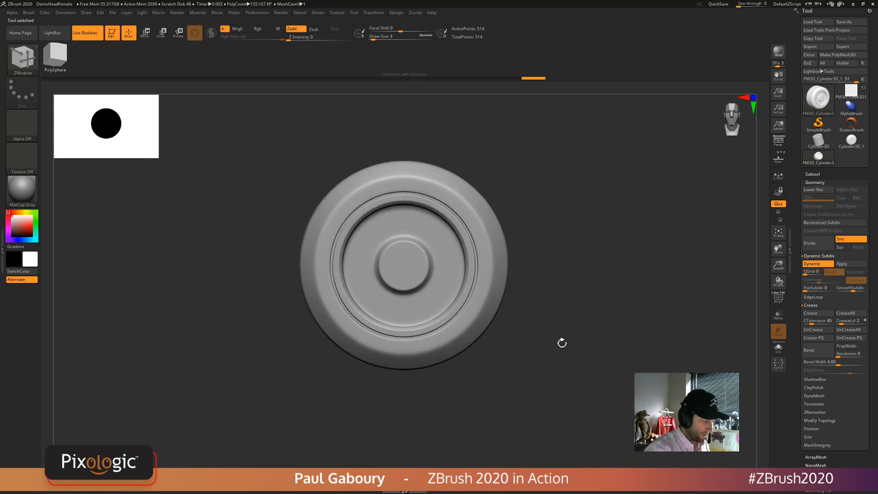
- Create a new InsertMesh brush from the front view of the cylinder
key(b)
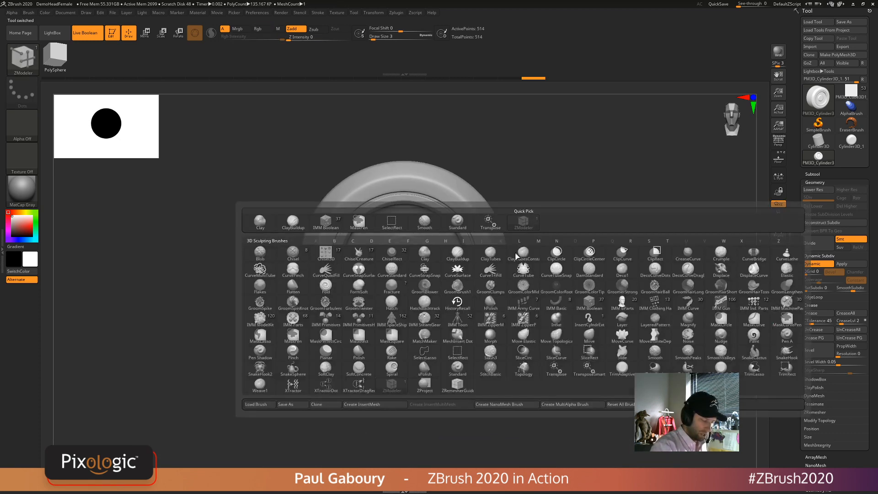
click(375, 404)
click(402, 157)
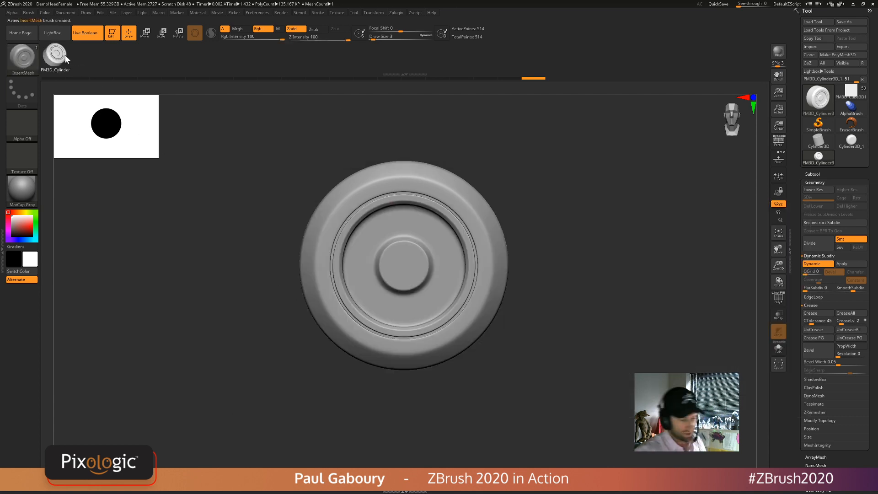
- Rename the cylinder's subtool to TEST1
click(813, 174)
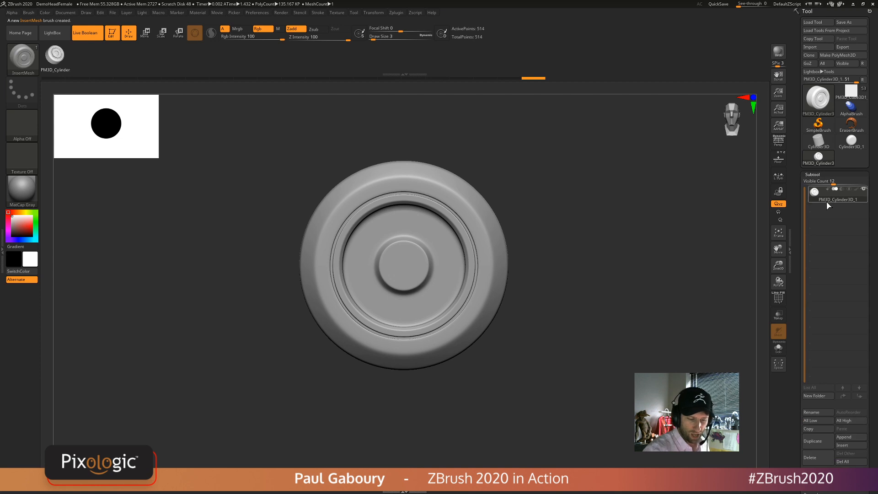
mouse_move(827, 201)
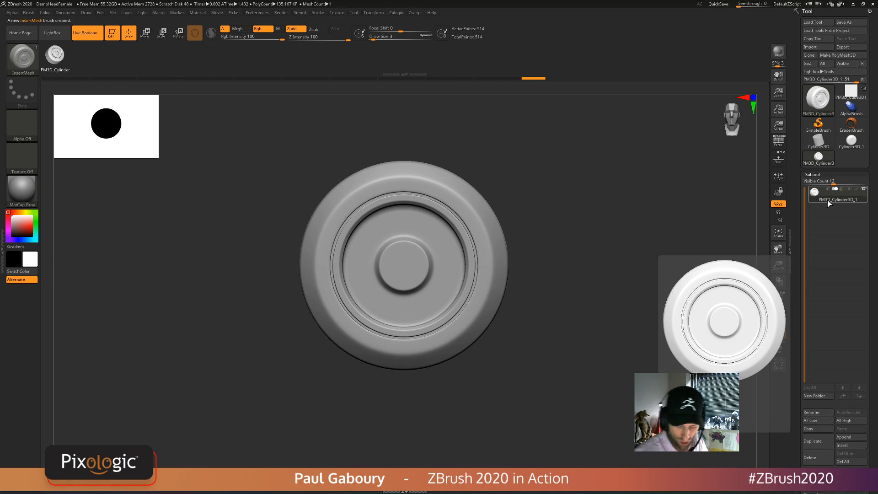
click(817, 413)
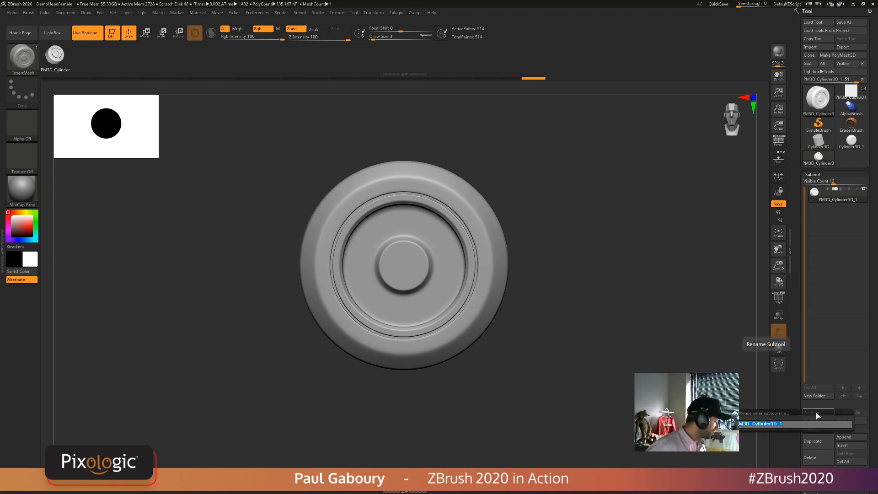
key(Return)
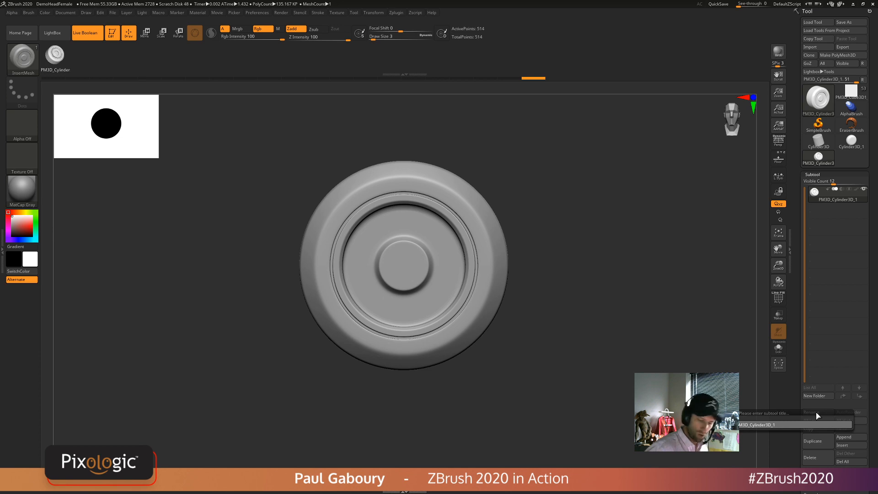
click(780, 425)
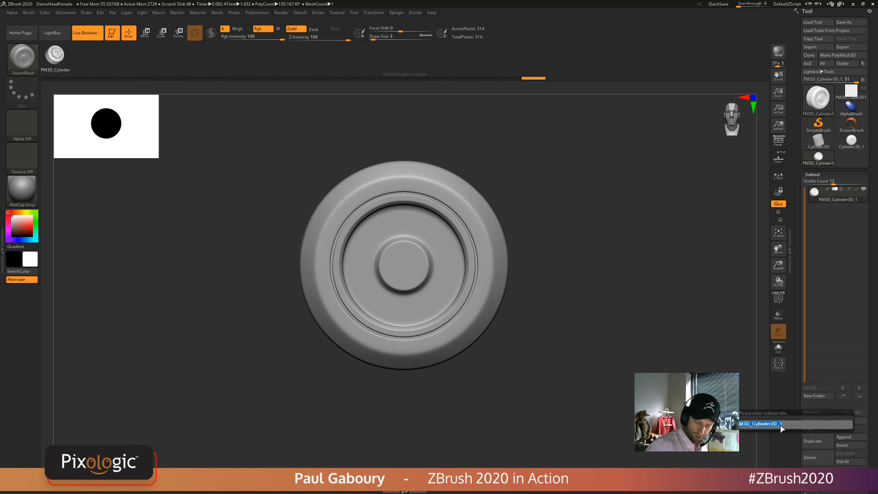
key(BackSpace)
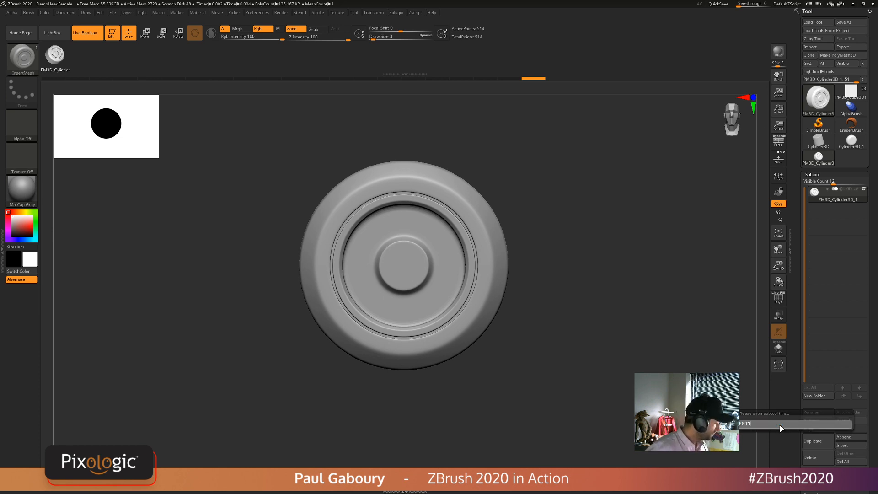
key(Return)
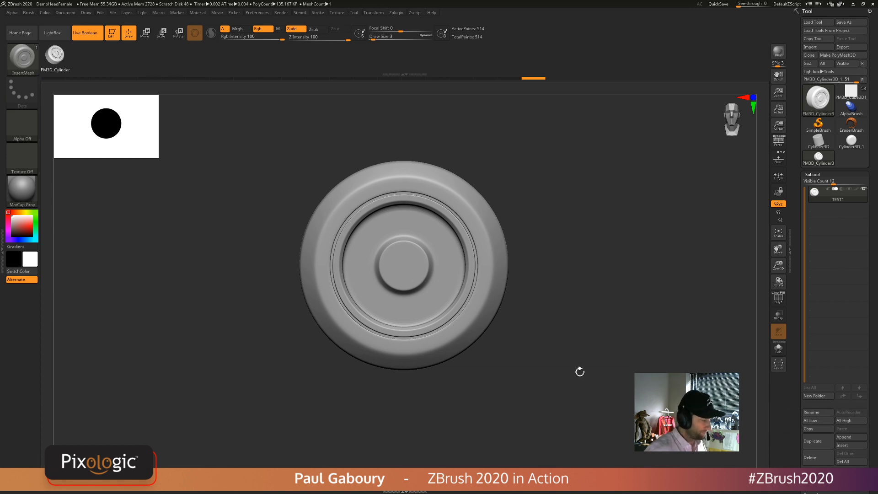
drag(578, 378, 574, 380)
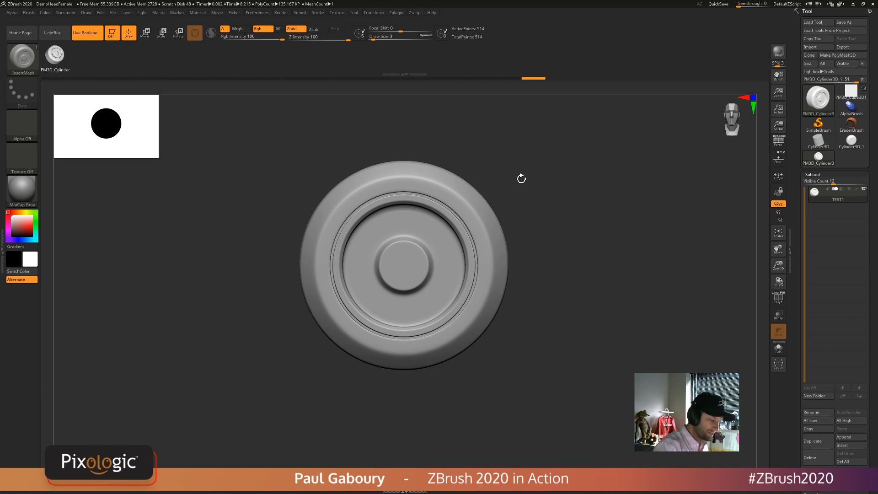
- Create another new InsertMesh brush from the TEST1 mesh and try a small insertion at the cylinder's rim
key(b)
click(375, 374)
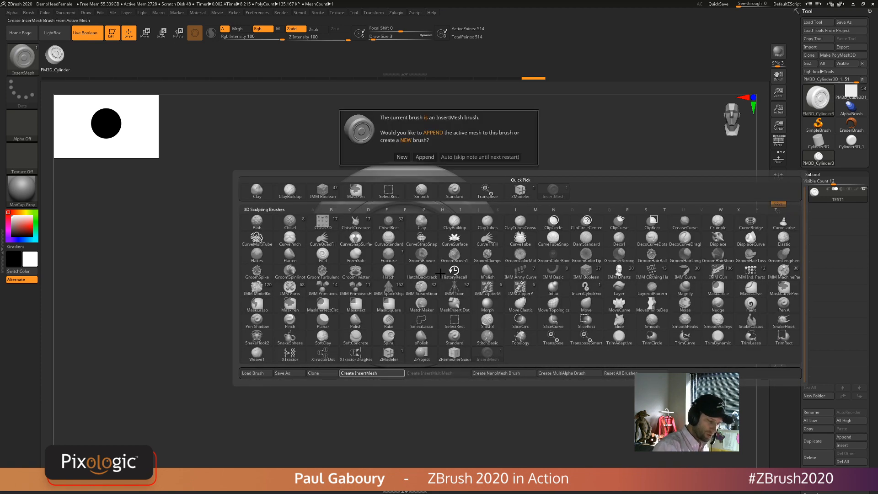
click(402, 158)
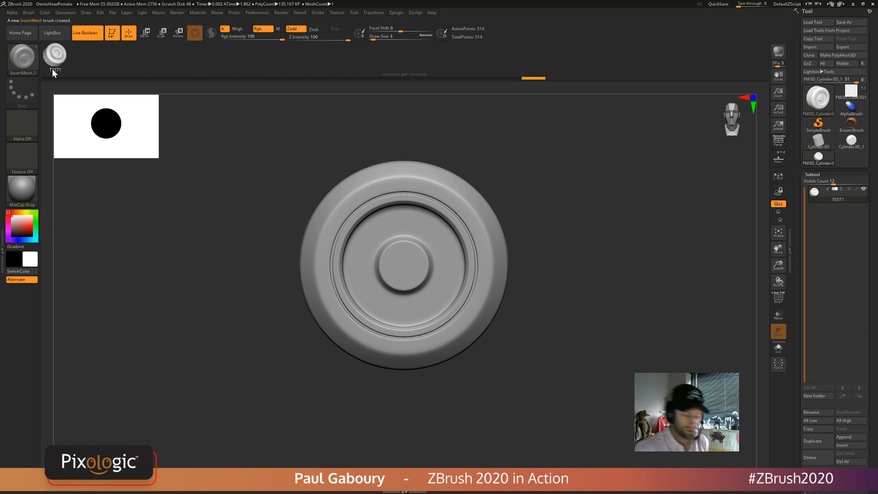
drag(499, 236, 508, 270)
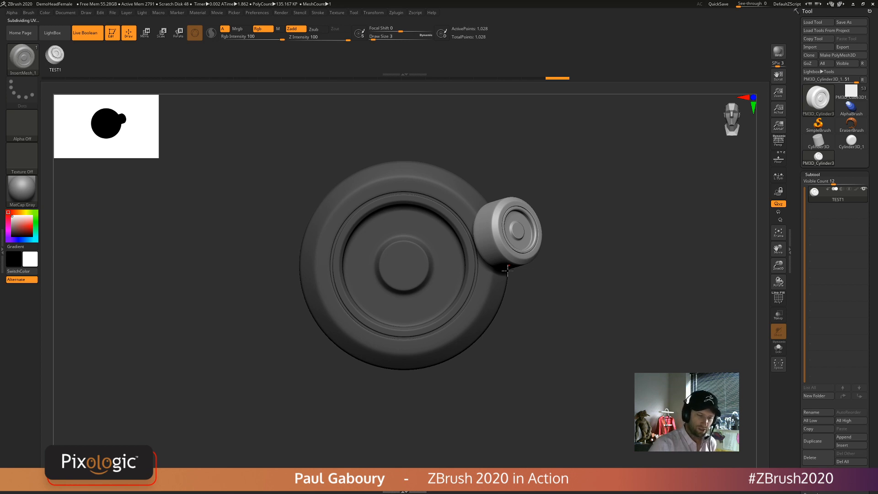
key(ctrl+z)
- Switch to the PM3D_Cube3D1 tool and try inserting TEST1 symmetrically near the disc's front edge, inspecting it with polyframe
click(846, 95)
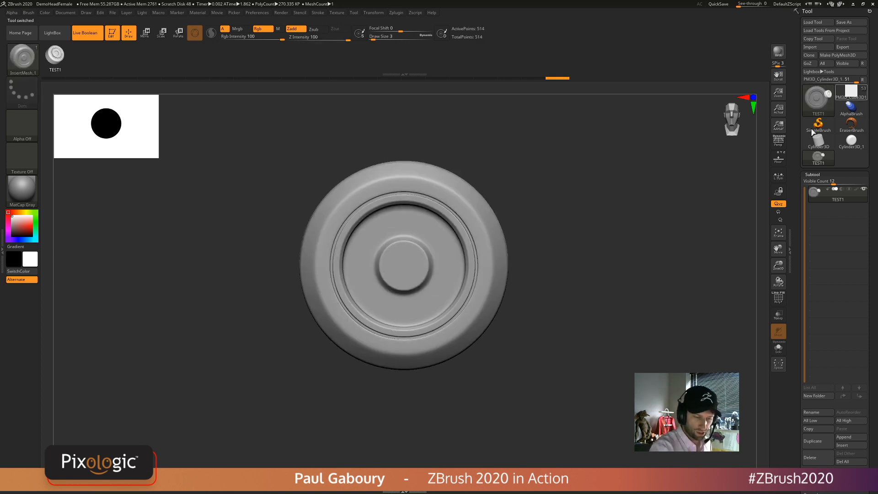
mouse_move(545, 302)
alt+right_down()
mouse_move(575, 396)
mouse_move(533, 317)
alt+right_up()
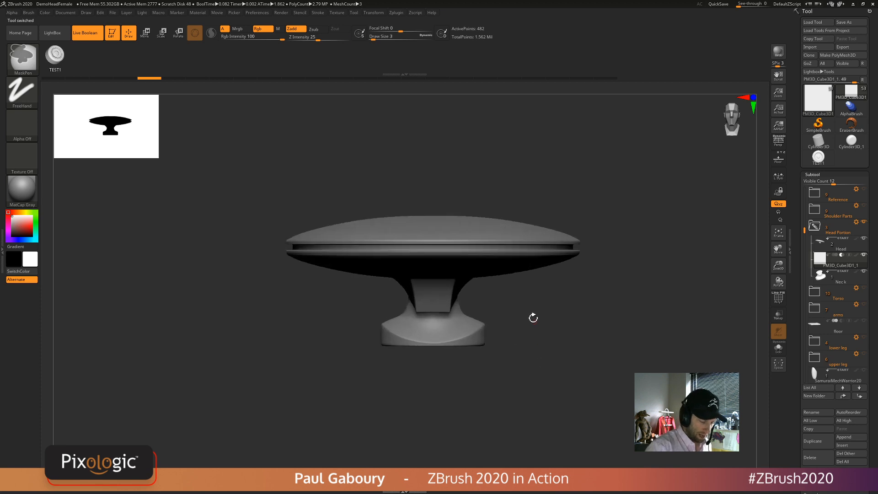
drag(533, 318, 552, 277)
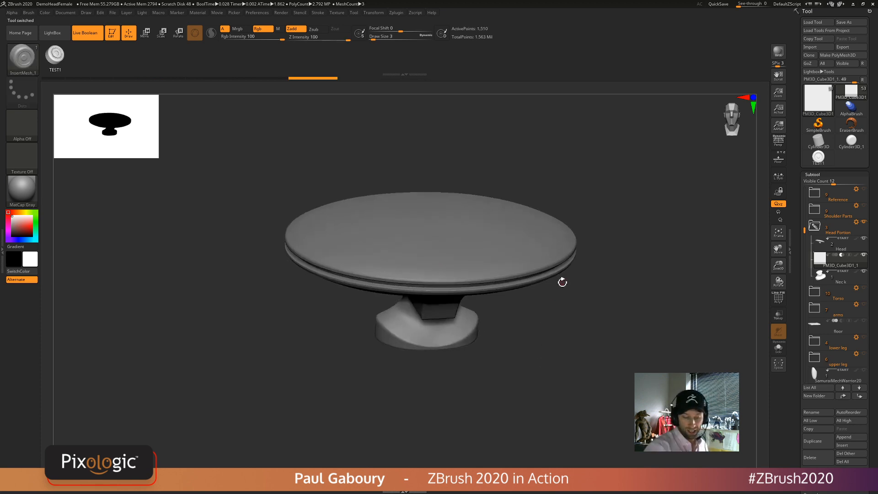
key(shift+f)
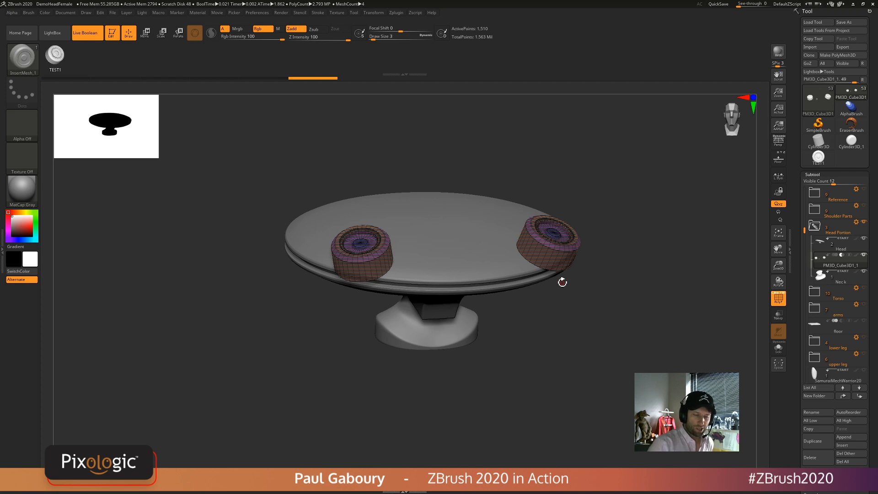
mouse_move(825, 264)
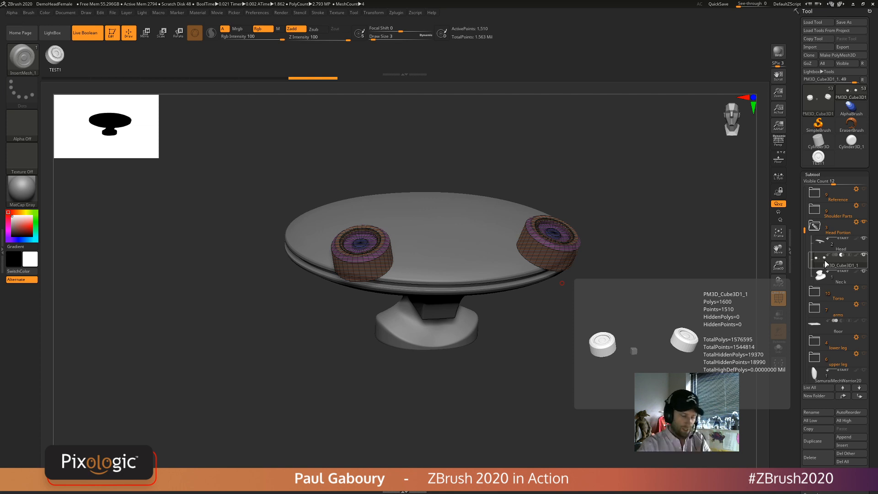
key(ctrl+z)
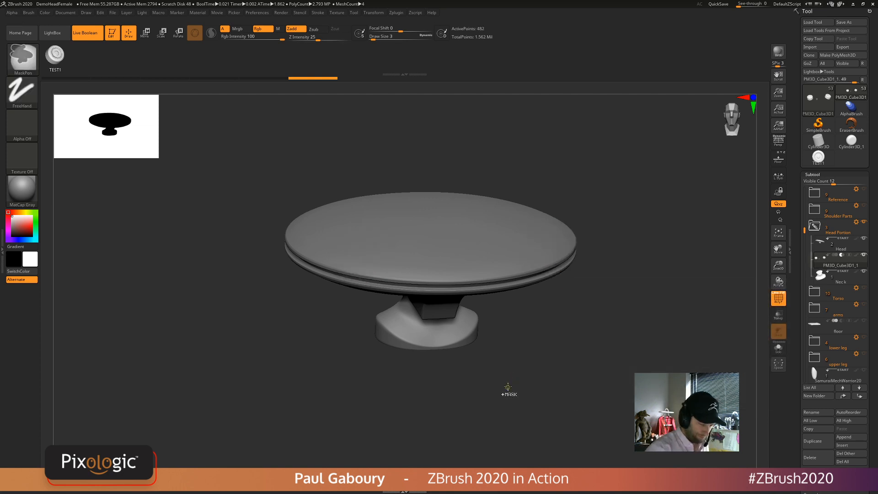
- Set the InsertMesh brush's Imbed depth to 0
click(28, 13)
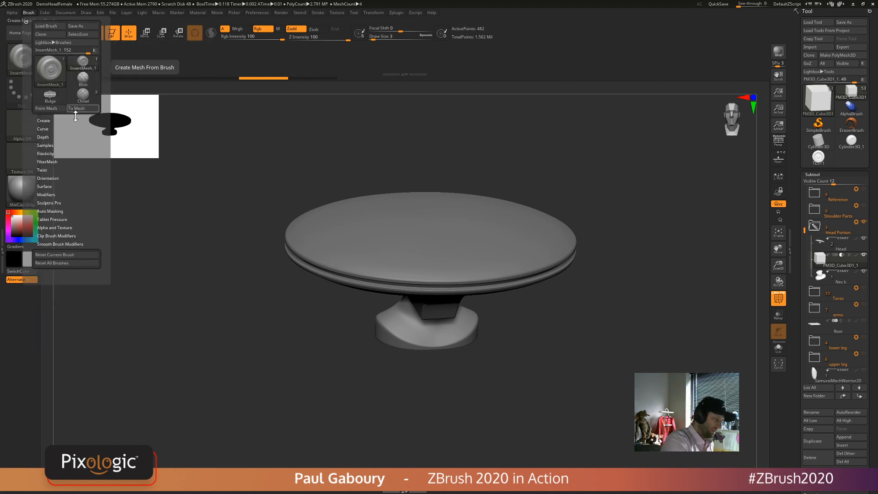
click(69, 136)
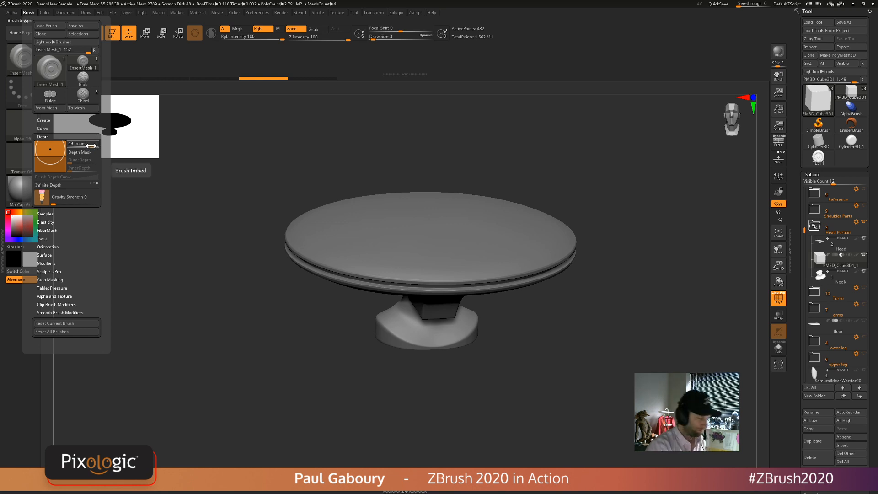
drag(91, 145, 84, 146)
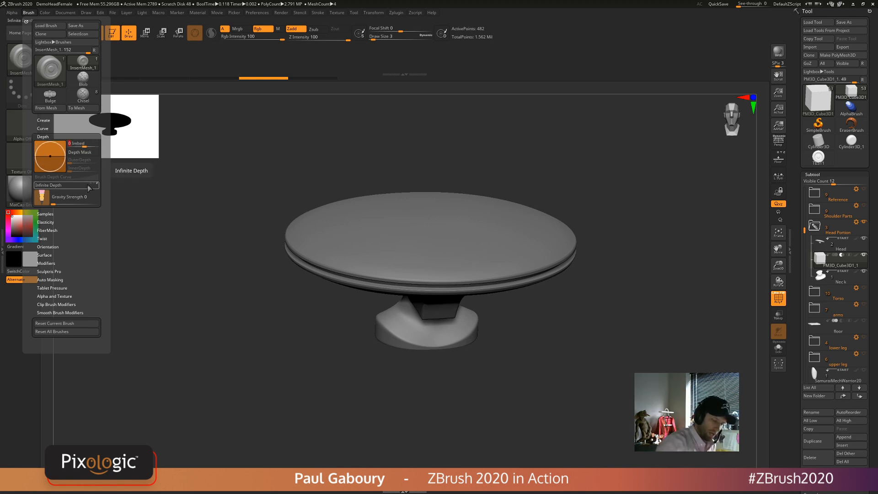
- Insert small symmetrical TEST1 meshes as cuts near the disc's front edge and turn off polyframe to inspect them
drag(561, 248, 571, 269)
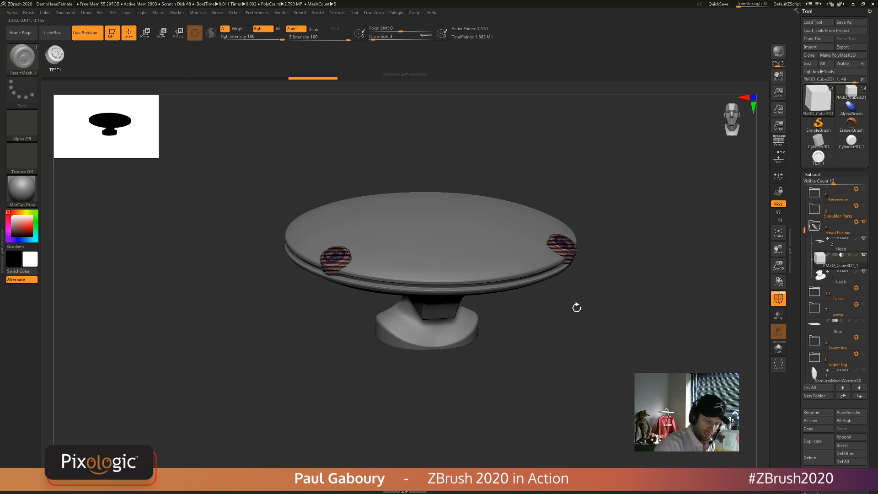
mouse_move(575, 338)
mouse_down()
mouse_move(562, 350)
mouse_move(574, 343)
mouse_move(574, 355)
mouse_move(574, 331)
mouse_up()
key(shift+f)
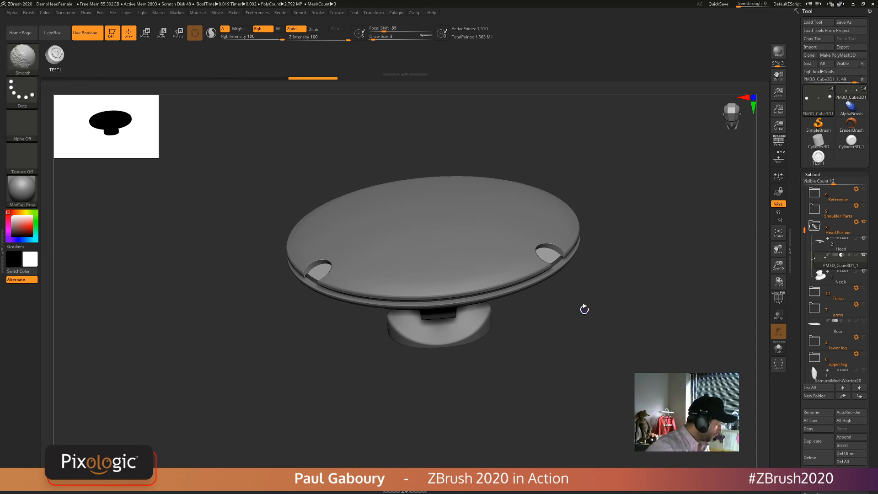
- Replace the TEST1 cuts with a new symmetrical insertion farther in on the disc's top and smooth it with dynamic subdivision
key(shift+f)
drag(585, 309, 578, 348)
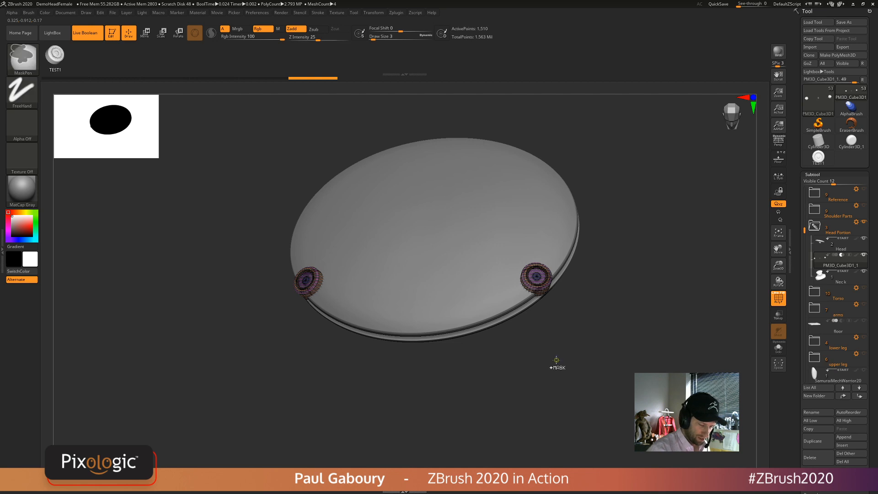
key(ctrl+z)
alt+drag(548, 250, 559, 267)
mouse_move(581, 350)
mouse_down()
mouse_move(592, 345)
mouse_move(590, 367)
mouse_move(599, 369)
mouse_move(600, 350)
mouse_move(594, 380)
mouse_up()
ctrl+click(593, 339)
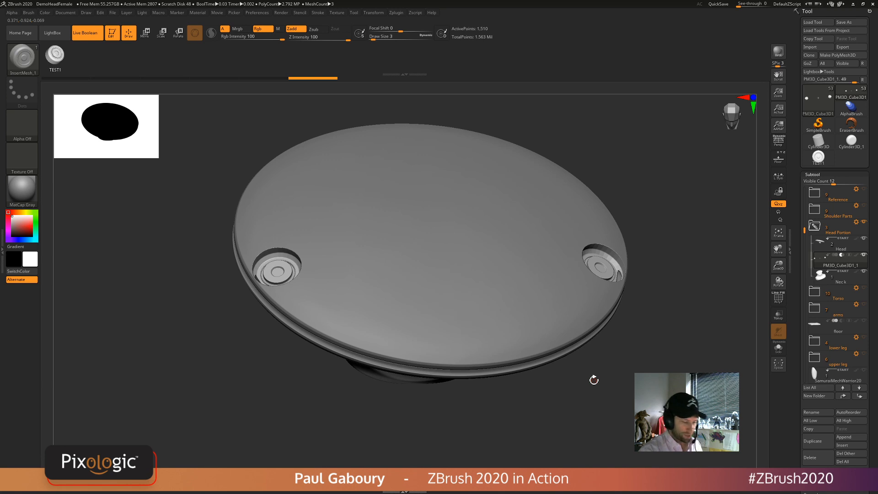
key(ctrl+d)
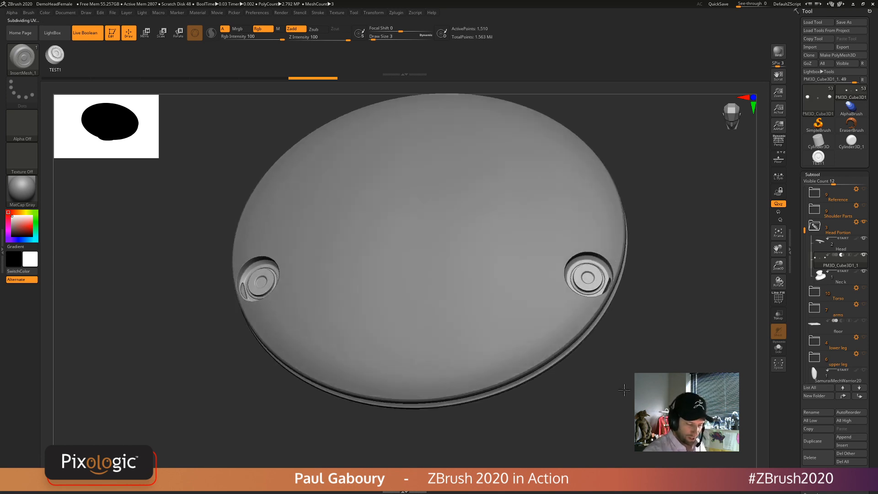
- Try moving the symmetrical TEST1 inserts with the gizmo to change how deeply they cut into the disc
key(w)
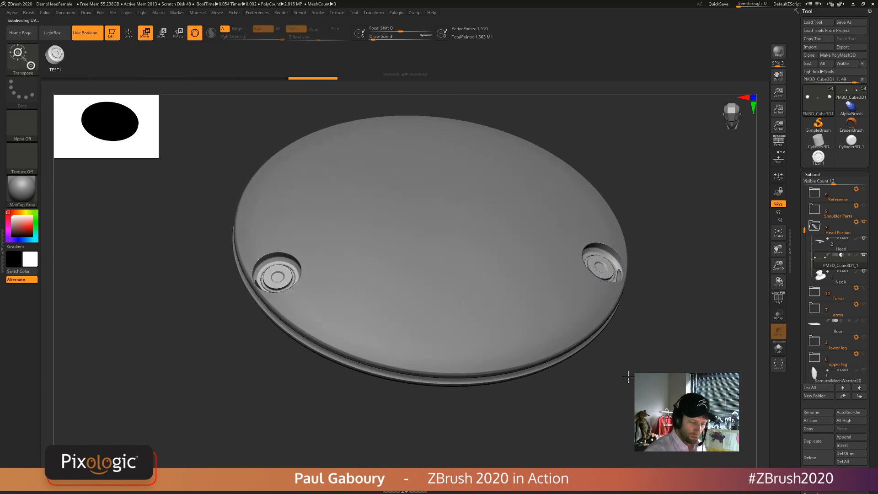
drag(627, 376, 587, 283)
alt+drag(673, 355, 635, 357)
drag(574, 229, 568, 223)
ctrl+right_drag(650, 327, 653, 377)
drag(623, 250, 631, 273)
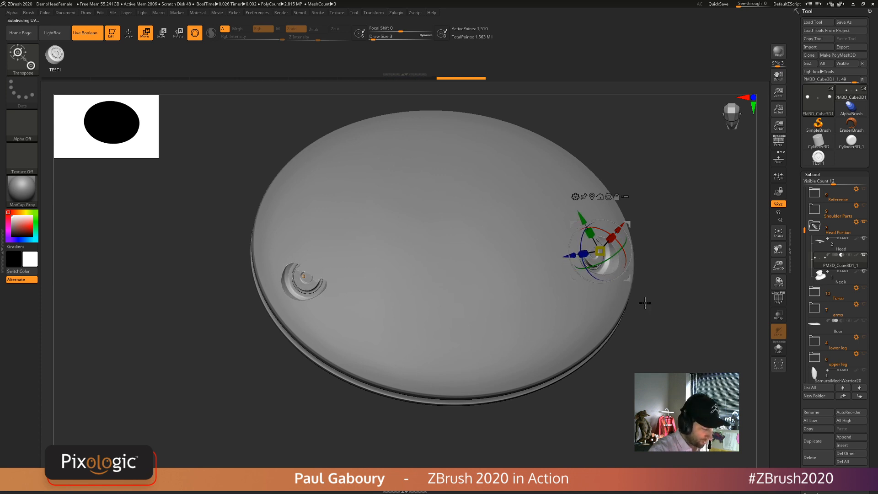
- Try nudging the symmetrical inserts farther out of the disc's surface, then undo the gizmo moves
key(q)
mouse_move(660, 373)
ctrl+right_down()
mouse_move(609, 361)
mouse_move(628, 358)
mouse_move(641, 389)
ctrl+right_up()
key(w)
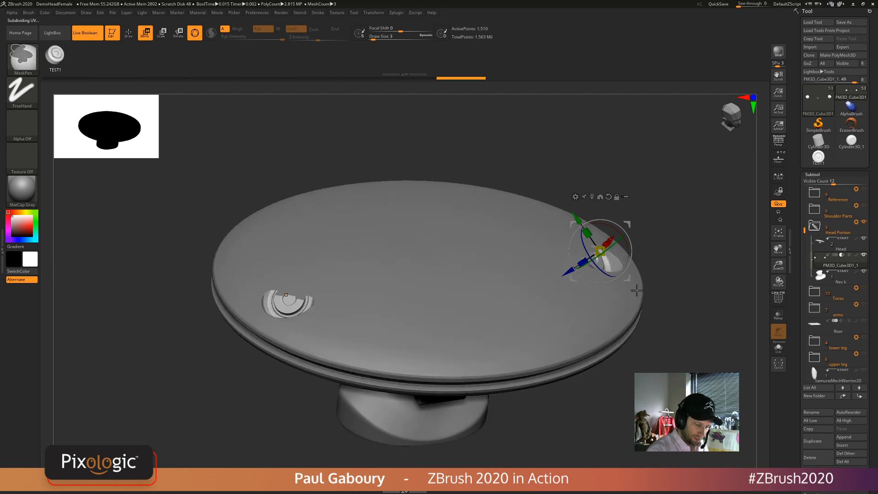
drag(575, 215, 571, 213)
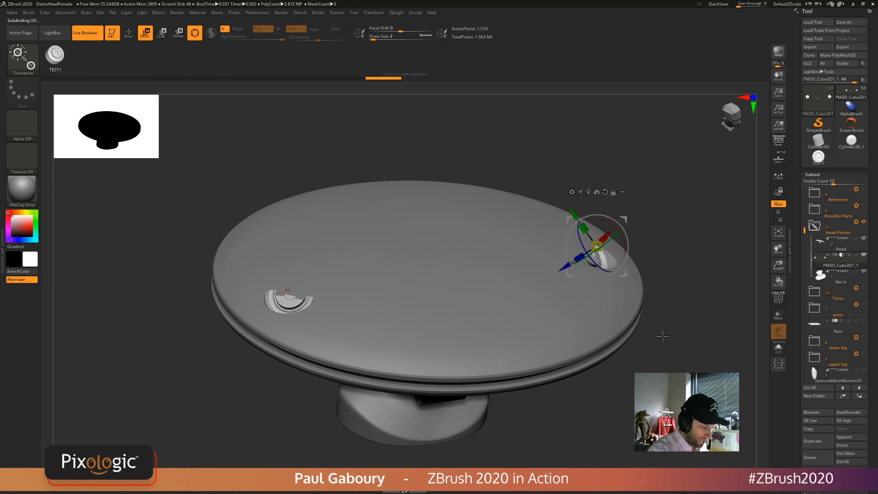
ctrl+right_drag(666, 335, 660, 316)
mouse_move(640, 382)
right_down()
mouse_move(637, 402)
mouse_move(648, 400)
mouse_move(633, 382)
right_up()
mouse_move(633, 383)
alt+right_down()
mouse_move(628, 412)
mouse_move(636, 377)
mouse_move(638, 390)
alt+right_up()
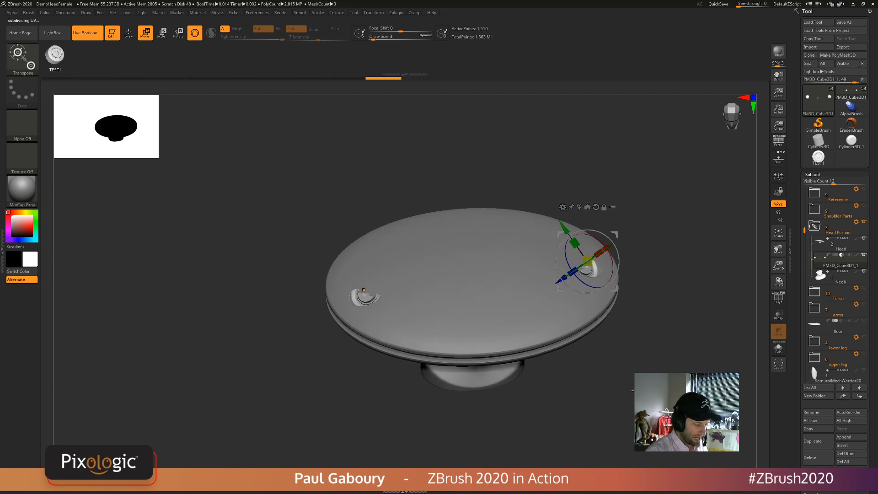
key(q)
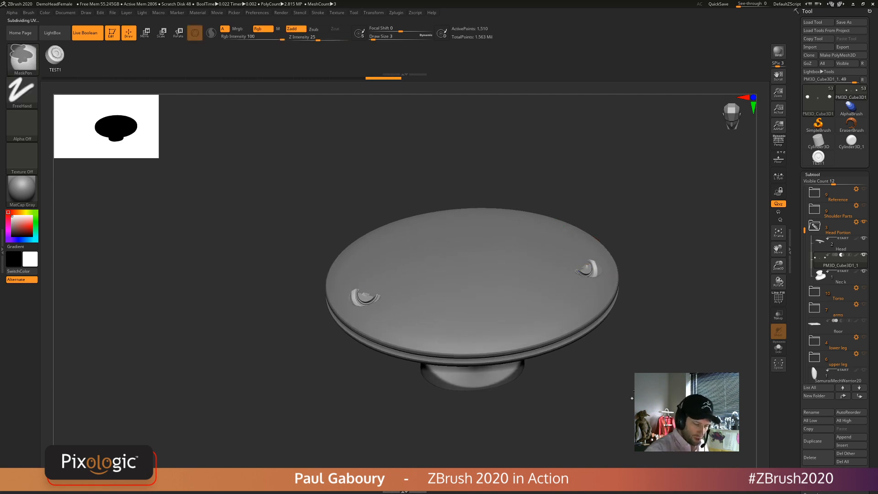
key(ctrl+z)
key(ctrl+z)
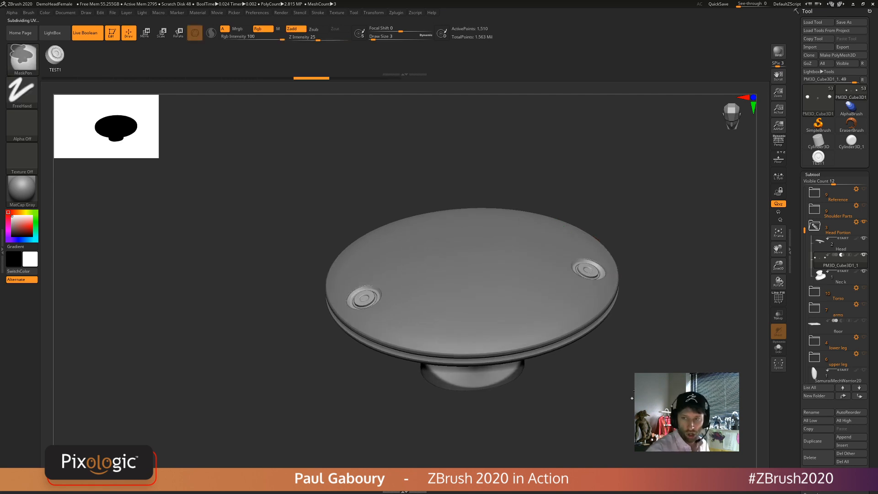
- Inspect the right-hand TEST1 cut up close, then undo the symmetrical insertions on the disc
right_drag(654, 337, 632, 338)
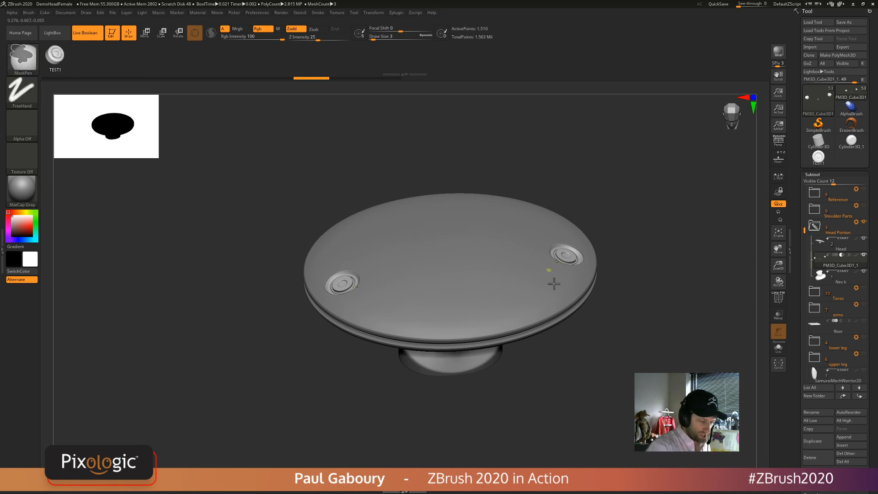
ctrl+right_drag(580, 363, 582, 369)
ctrl+right_drag(581, 289, 588, 361)
mouse_move(579, 254)
ctrl+right_down()
mouse_move(603, 353)
mouse_move(644, 325)
mouse_move(605, 359)
mouse_move(605, 339)
ctrl+right_up()
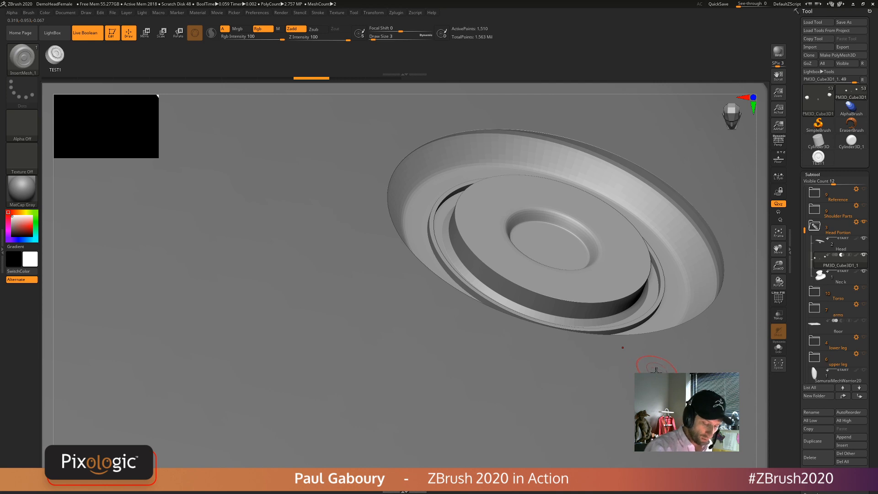
key(ctrl)
ctrl+right_drag(524, 268, 635, 308)
key(ctrl+z)
key(ctrl+z)
key(ctrl+z)
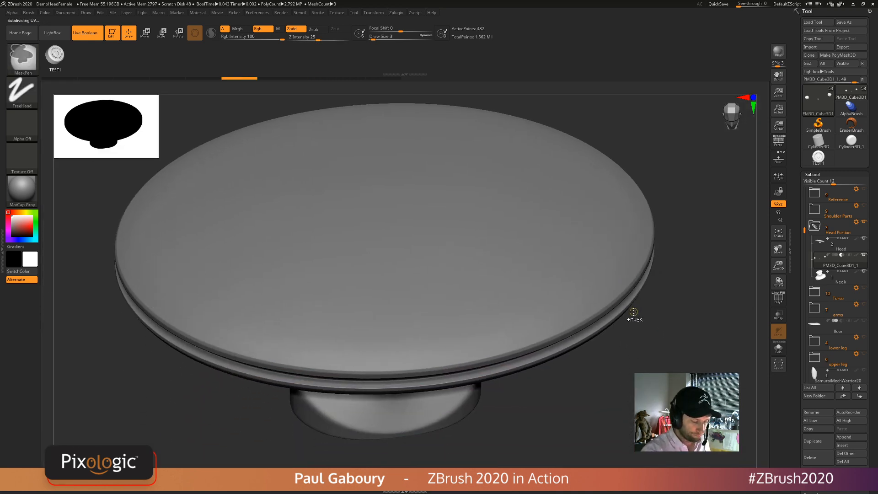
key(ctrl+z)
- Switch to the TEST1 tool, frame it, and show its polyframe in a side view
click(820, 163)
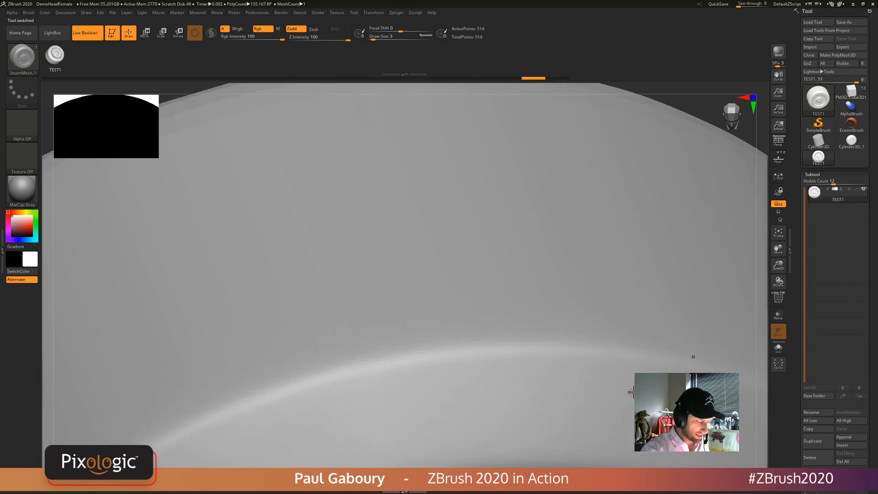
key(f)
ctrl+right_drag(489, 178, 628, 387)
right_drag(629, 386, 588, 365)
alt+right_drag(588, 365, 578, 347)
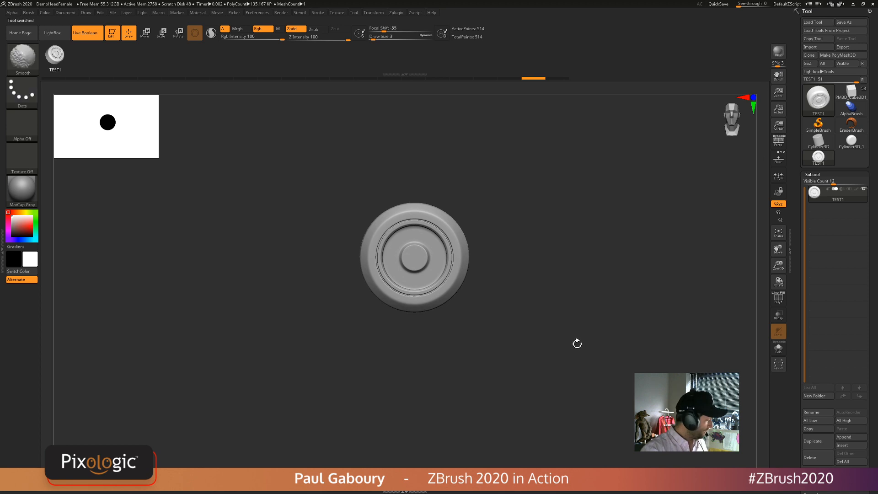
key(shift+f)
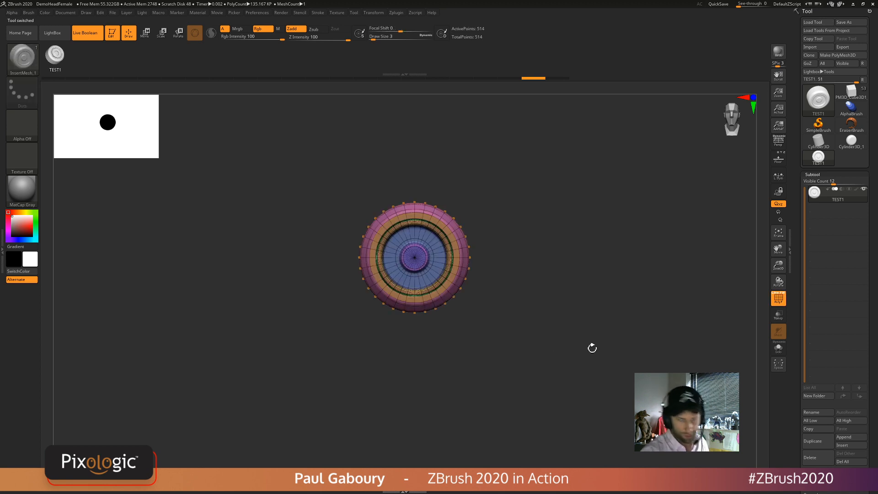
mouse_move(592, 348)
shift+mouse_down()
mouse_move(604, 368)
mouse_move(602, 357)
shift+mouse_up()
- Try moving part of the masked TEST1 mesh along Z, then enlarge the whole mesh uniformly about its center
mouse_move(331, 147)
ctrl+mouse_down()
mouse_move(369, 329)
mouse_move(402, 399)
ctrl+mouse_up()
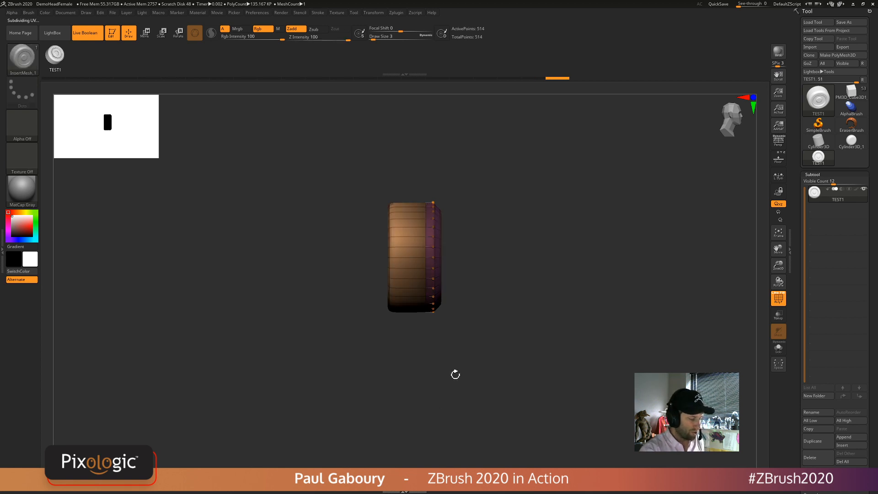
drag(455, 375, 443, 344)
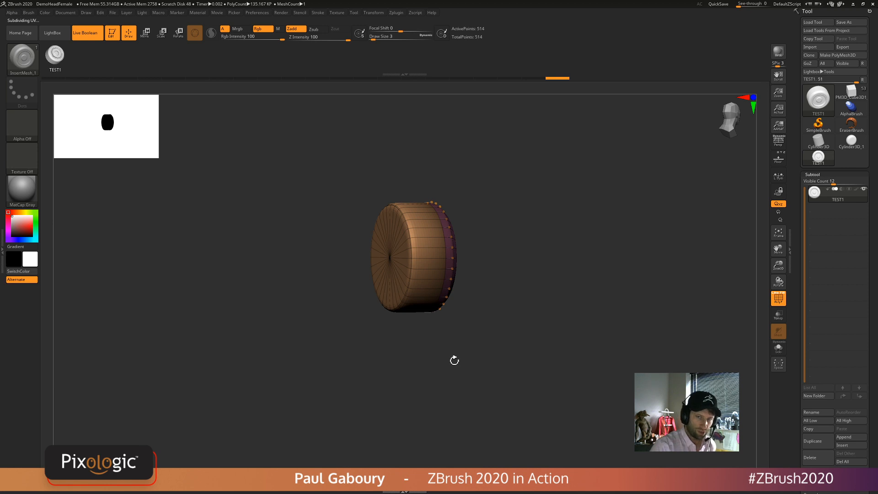
shift+drag(473, 363, 453, 366)
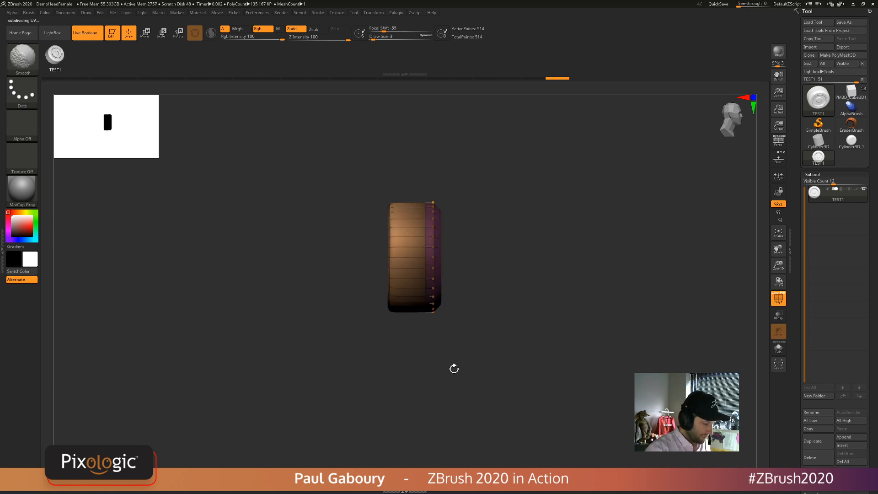
key(w)
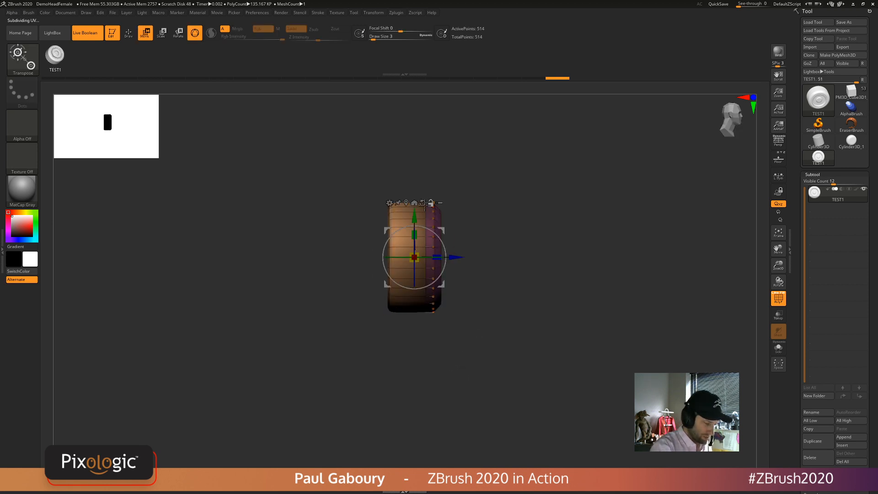
mouse_move(462, 257)
mouse_down()
mouse_move(520, 265)
mouse_move(521, 327)
mouse_move(549, 324)
mouse_move(514, 333)
mouse_move(564, 321)
mouse_move(531, 331)
mouse_move(544, 342)
mouse_up()
key(ctrl)
key(ctrl+z)
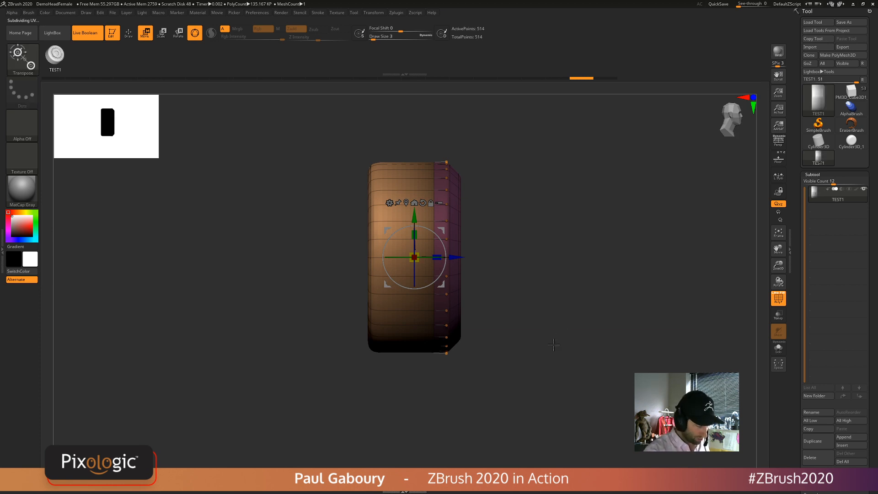
- Redo the mask on TEST1 from the side and move its flat back end along Z past the detailed front
key(q)
ctrl+drag(512, 369, 529, 424)
ctrl+drag(311, 120, 388, 417)
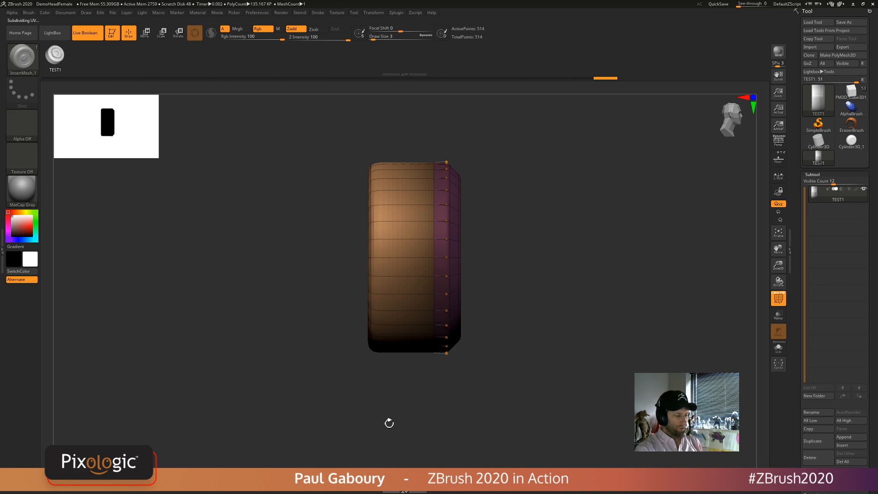
drag(533, 366, 553, 370)
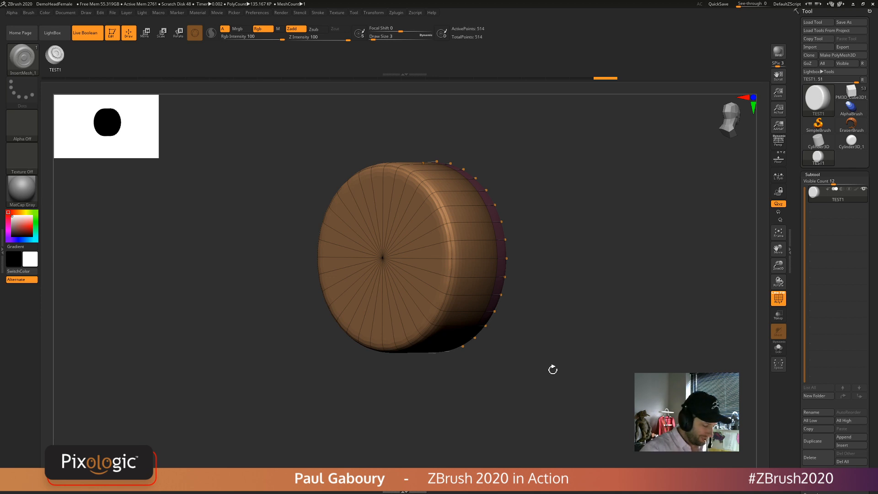
drag(552, 369, 393, 187)
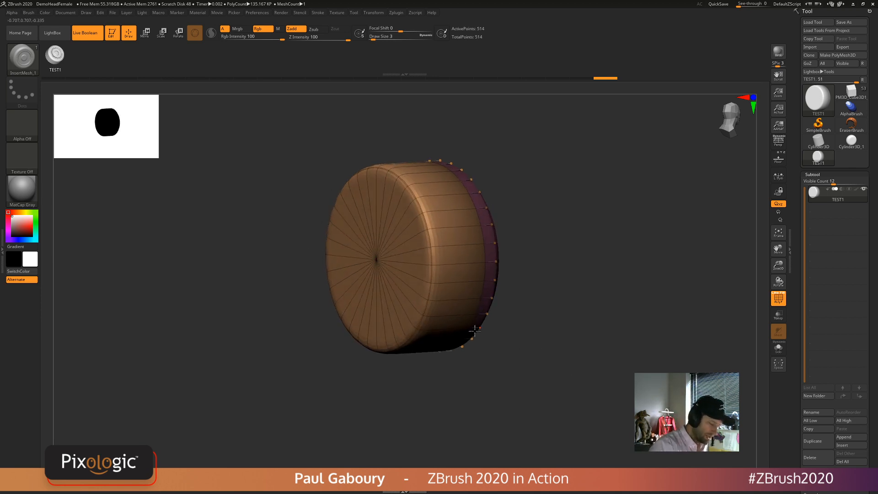
key(w)
shift+drag(552, 356, 514, 328)
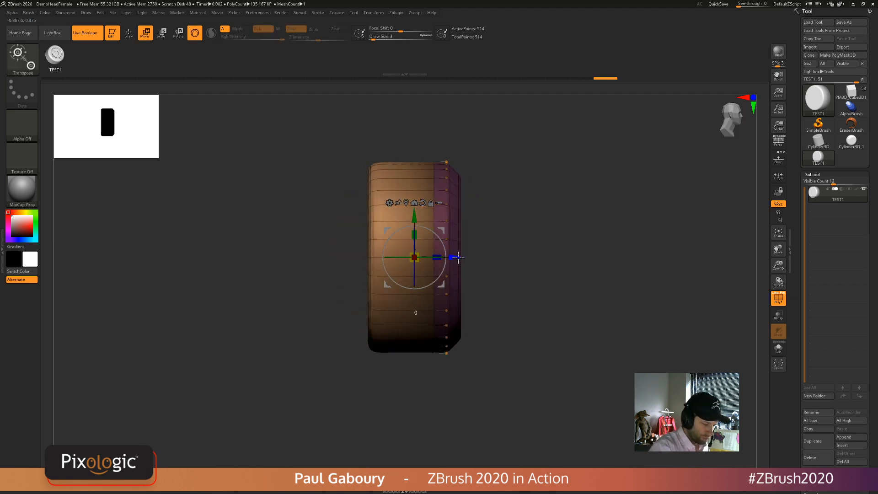
drag(461, 258, 575, 264)
- Flip the normals of the inverted TEST1 mesh and inspect its detailed face
key(q)
mouse_move(588, 341)
mouse_down()
mouse_move(597, 366)
mouse_move(606, 355)
mouse_up()
click(818, 174)
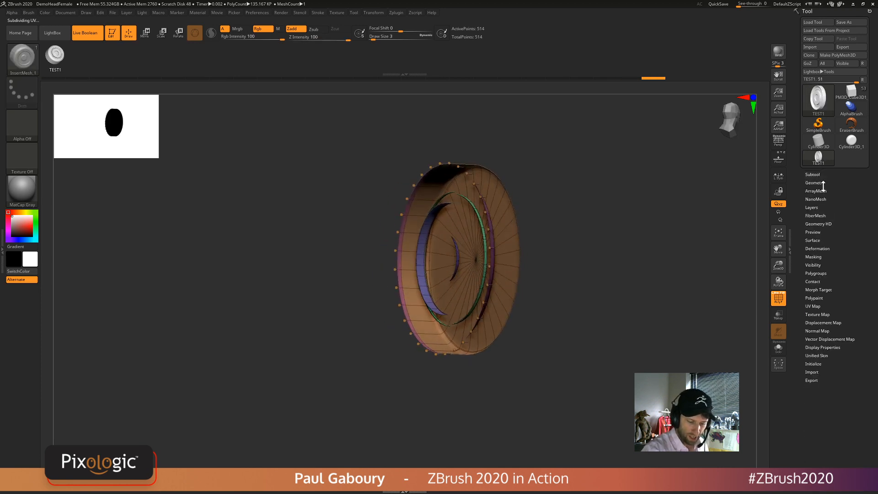
click(823, 347)
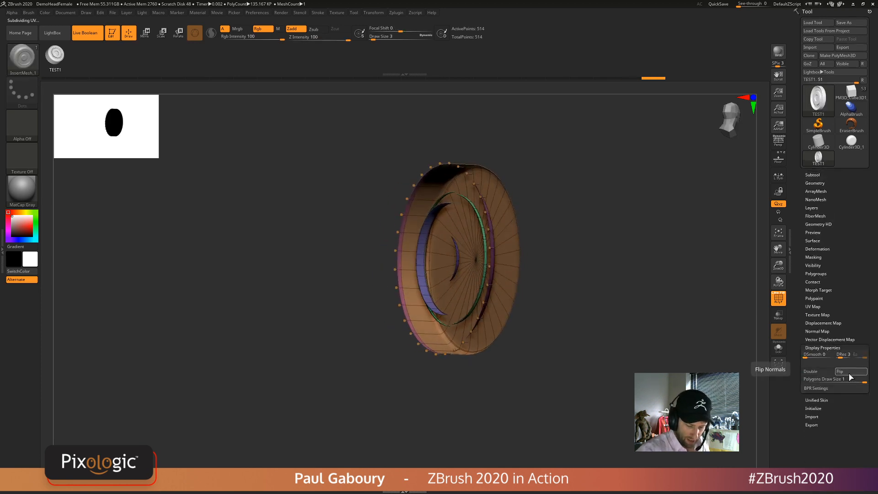
click(851, 377)
mouse_move(603, 399)
mouse_down()
mouse_move(622, 378)
mouse_move(604, 384)
mouse_move(627, 362)
mouse_move(635, 368)
mouse_move(631, 401)
mouse_move(621, 374)
mouse_up()
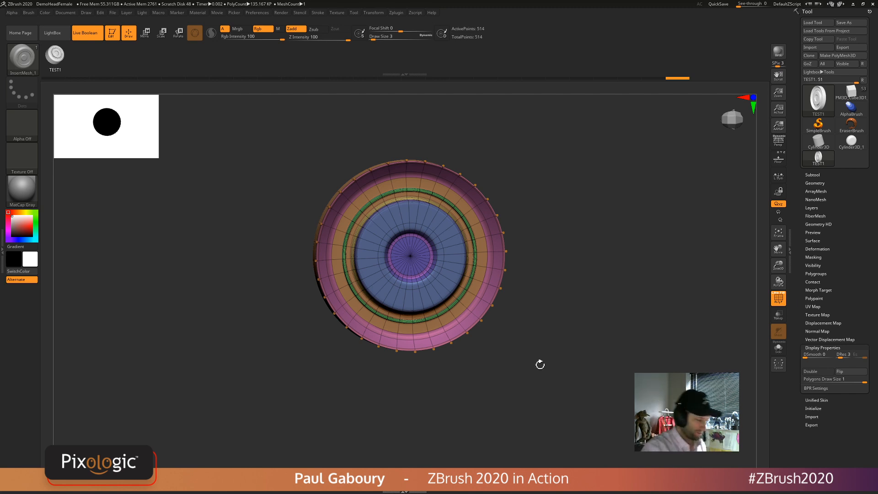
- Mask TEST1 from the side and extend its flat back end along Z to deepen the cylinder
drag(540, 364, 582, 381)
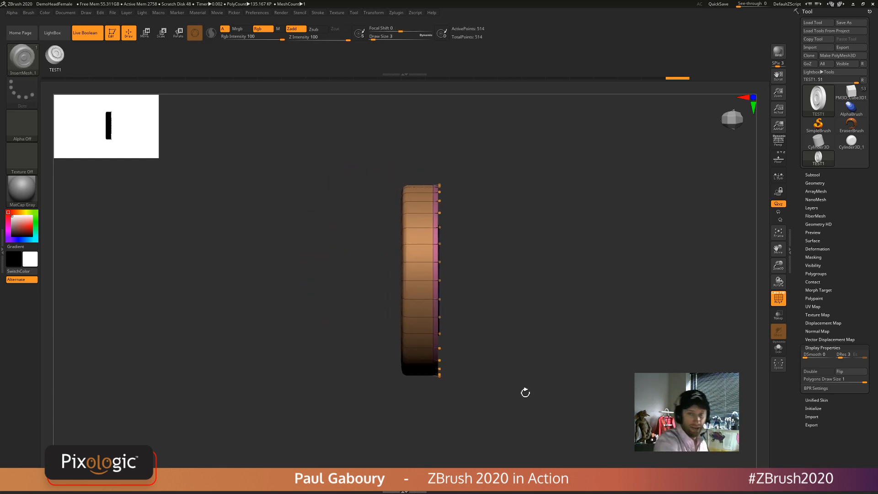
ctrl+drag(334, 154, 414, 435)
key(w)
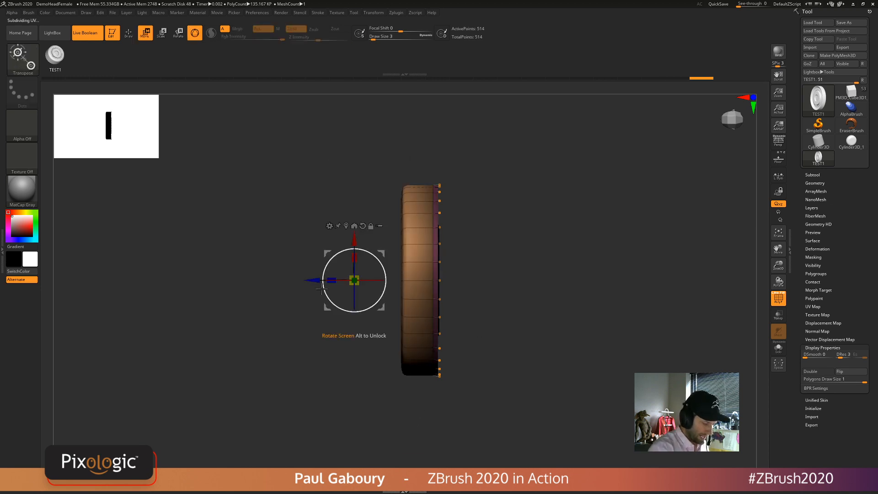
drag(311, 280, 285, 285)
mouse_move(551, 372)
mouse_down()
mouse_move(506, 372)
mouse_move(528, 392)
mouse_up()
key(q)
- Display the floor grid and center the TEST1 mesh on it with the Unify deformation
ctrl+right_drag(527, 386, 515, 360)
mouse_move(511, 366)
alt+right_down()
mouse_move(474, 355)
mouse_move(484, 394)
alt+right_up()
click(778, 160)
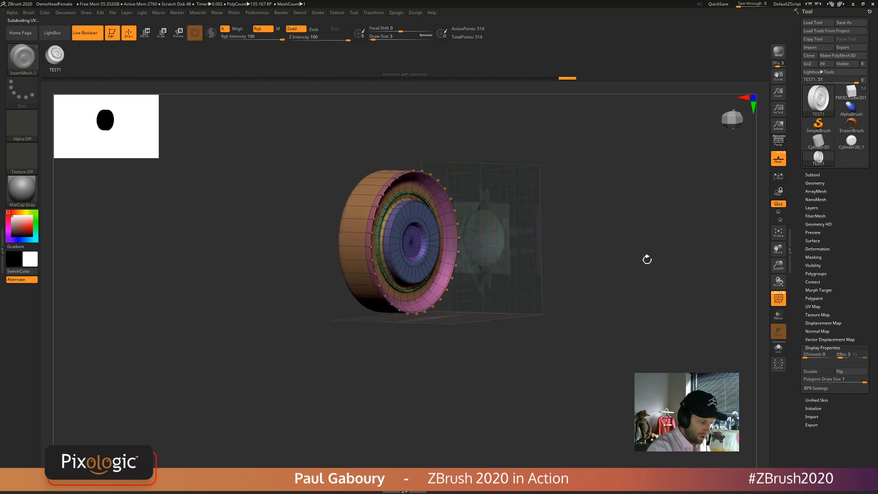
drag(529, 373, 544, 387)
drag(540, 387, 537, 358)
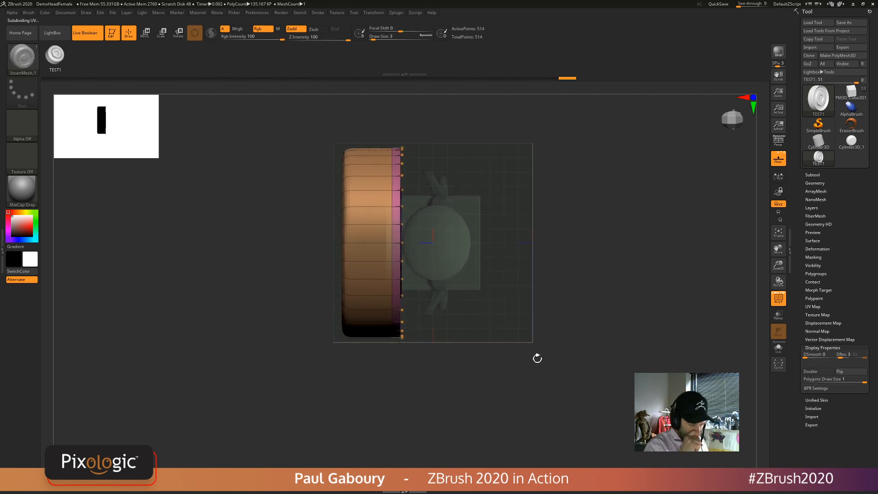
click(817, 248)
drag(741, 265, 604, 334)
- Recenter the gizmo on the TEST1 mesh and shift the mesh slightly along Z relative to the grid center
key(w)
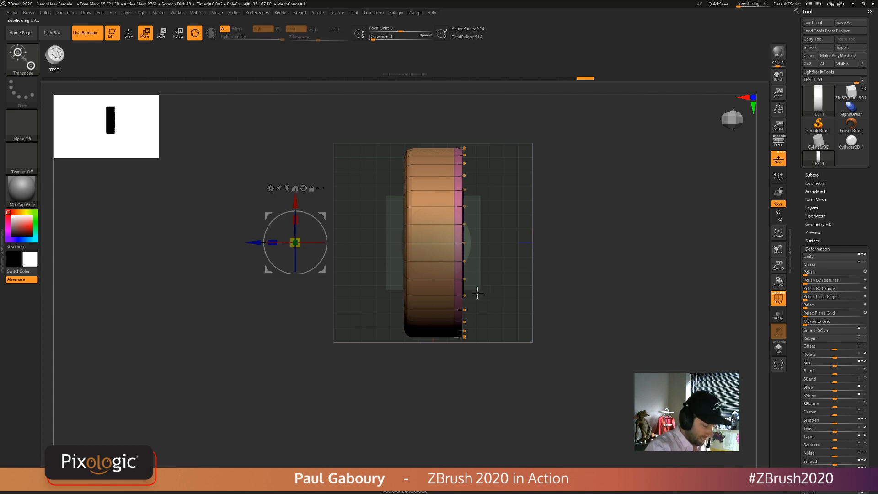
click(295, 188)
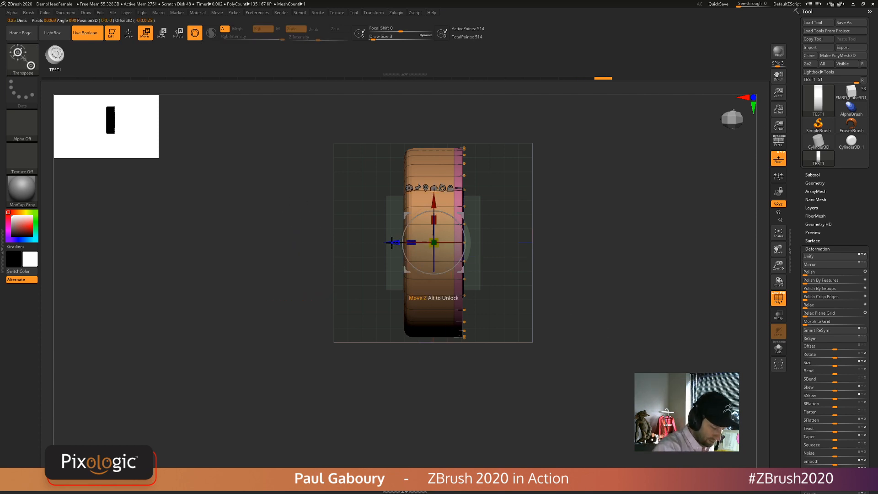
drag(392, 242, 401, 243)
key(q)
mouse_move(558, 366)
mouse_down()
mouse_move(546, 383)
mouse_move(563, 374)
mouse_move(557, 356)
mouse_move(608, 385)
mouse_up()
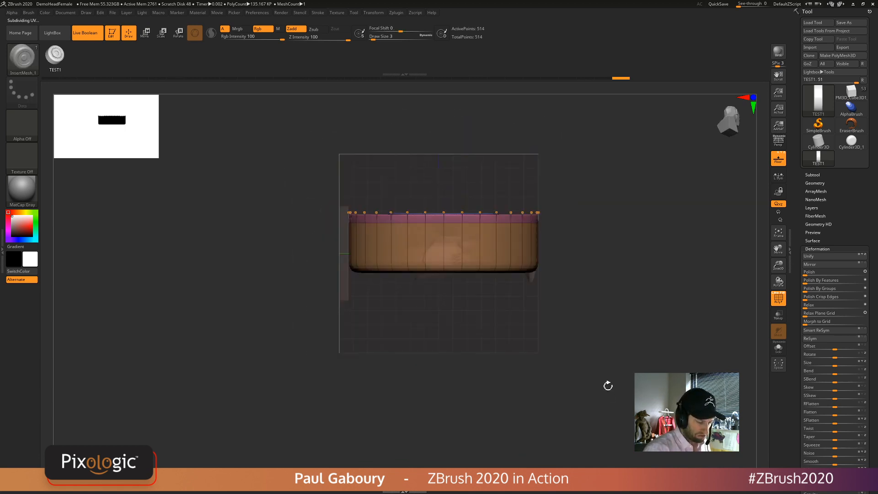
- Rotate the TEST1 mesh exactly half a turn so its detailed face points in the opposite Z direction
key(w)
drag(471, 257, 413, 222)
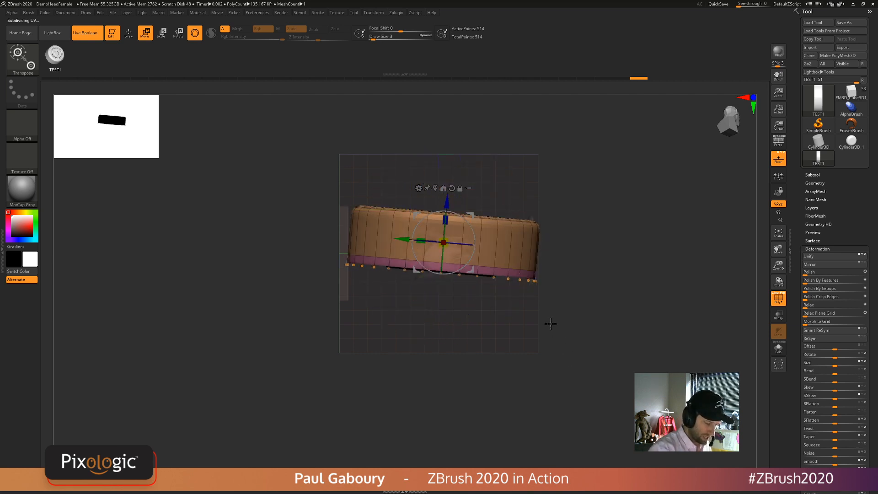
key(ctrl+z)
mouse_move(471, 252)
shift+mouse_down()
mouse_move(414, 238)
mouse_move(418, 232)
shift+mouse_up()
key(ctrl+z)
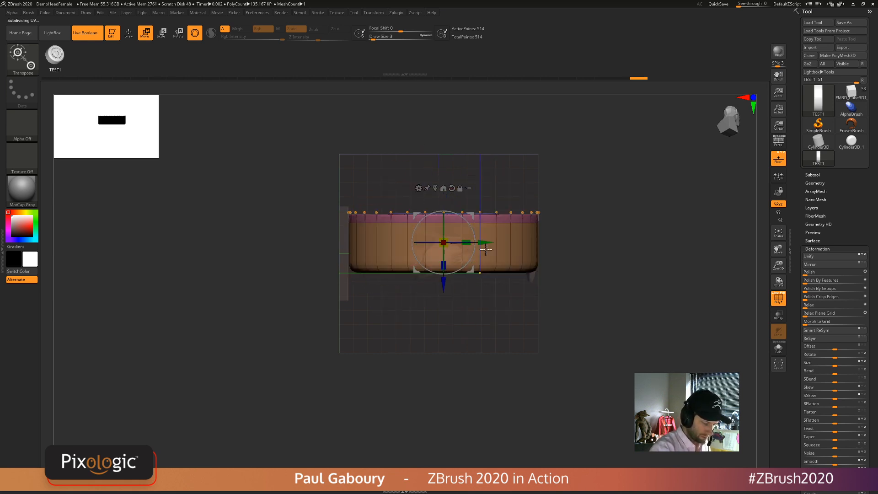
shift+drag(469, 223, 428, 267)
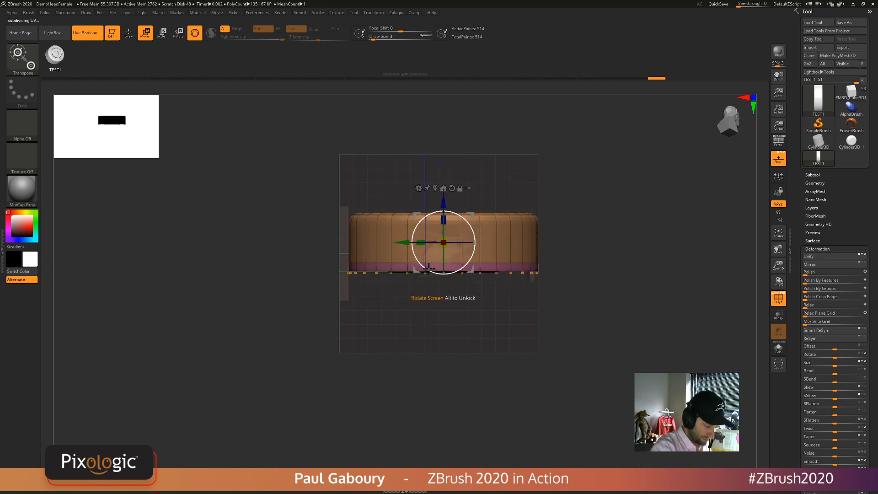
- Shift the turned TEST1 mesh slightly along Z in side view and return to draw mode facing its detailed side
drag(560, 315, 569, 337)
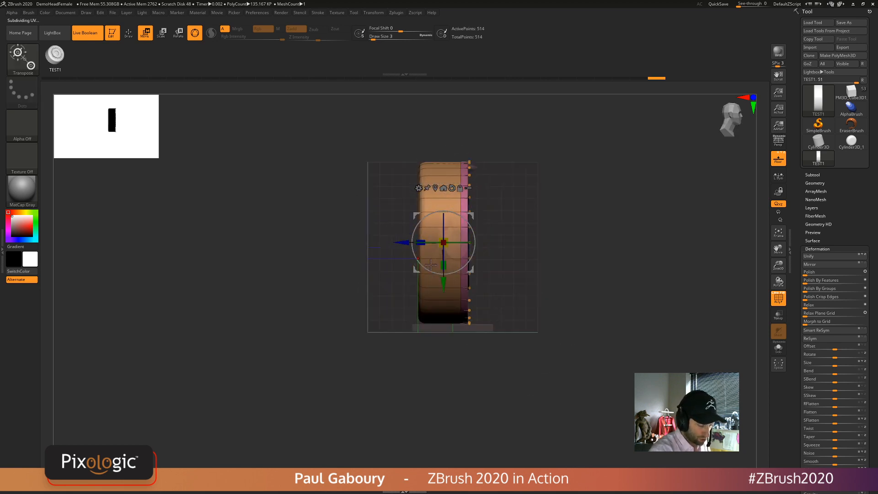
drag(397, 246, 407, 256)
key(q)
drag(611, 307, 567, 299)
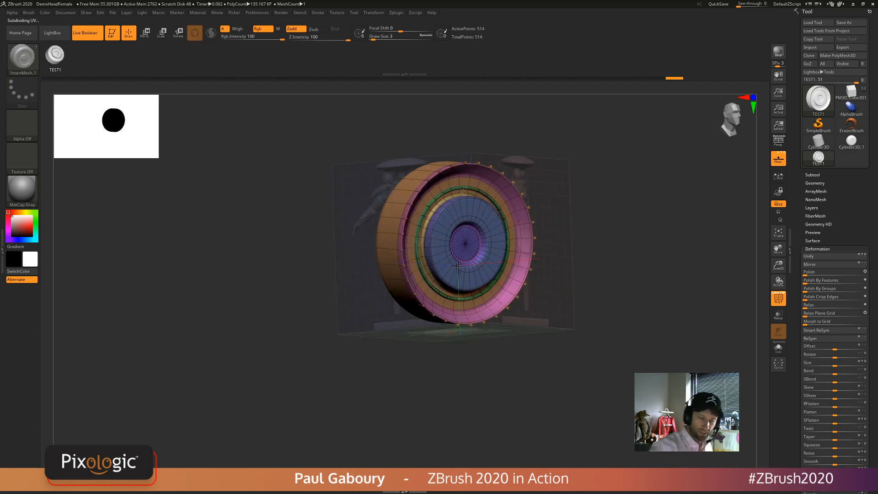
- Mirror and weld the TEST1 mesh across the Z axis so both ends carry the detailed face
click(815, 183)
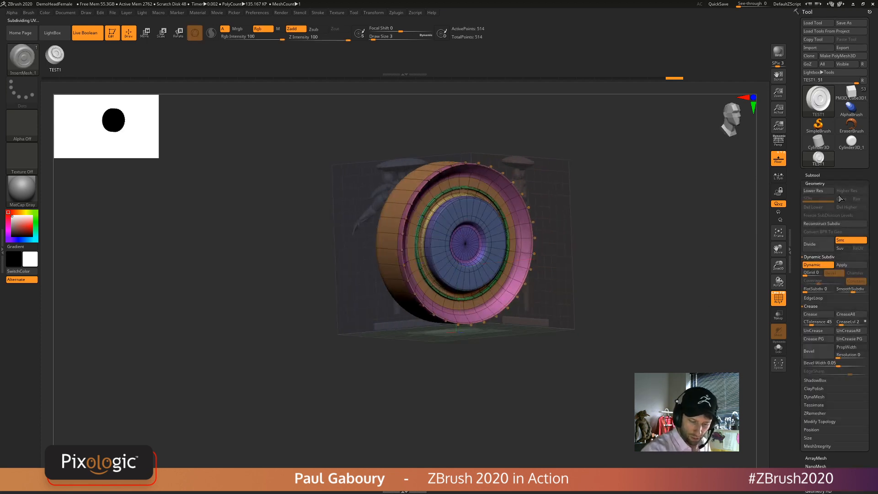
click(831, 421)
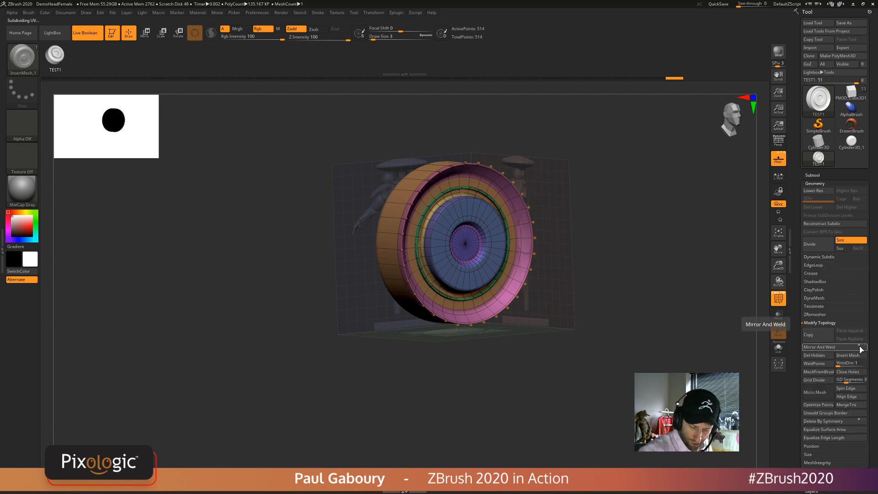
key(shift)
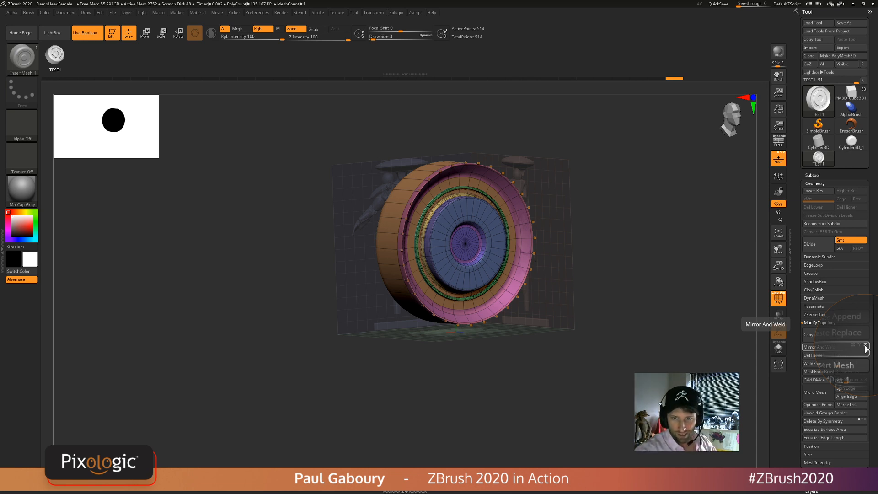
click(830, 353)
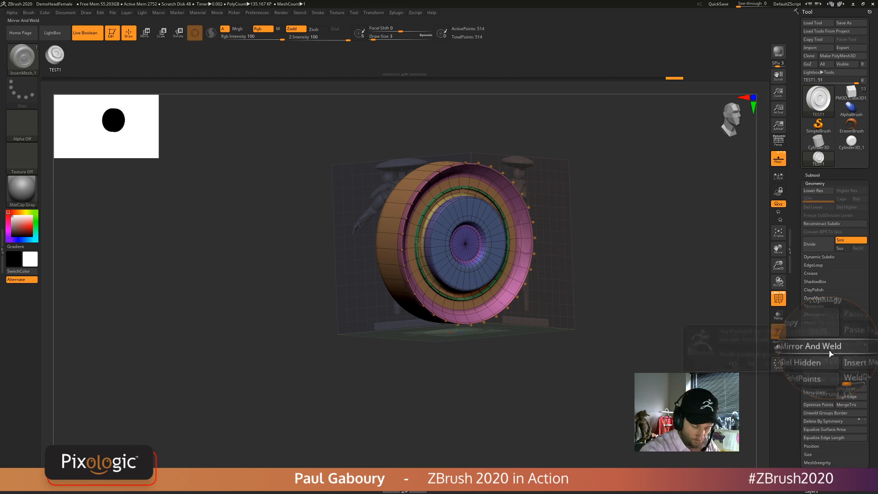
click(732, 364)
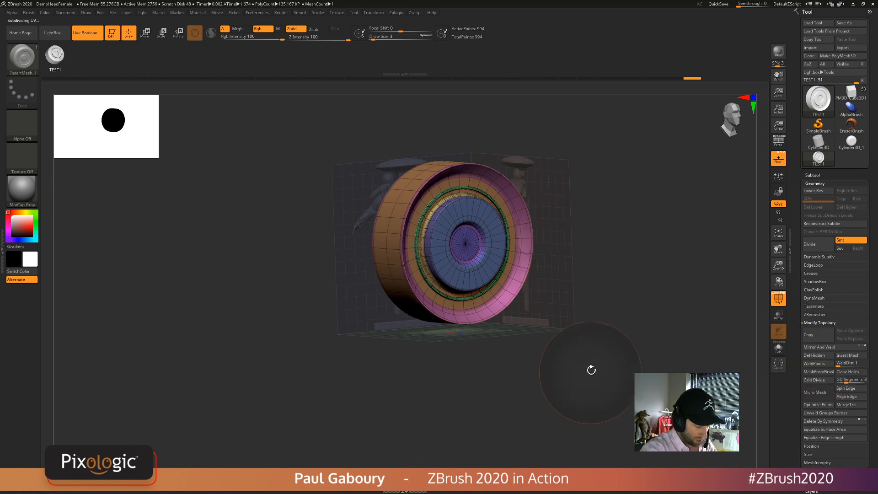
drag(588, 366, 613, 351)
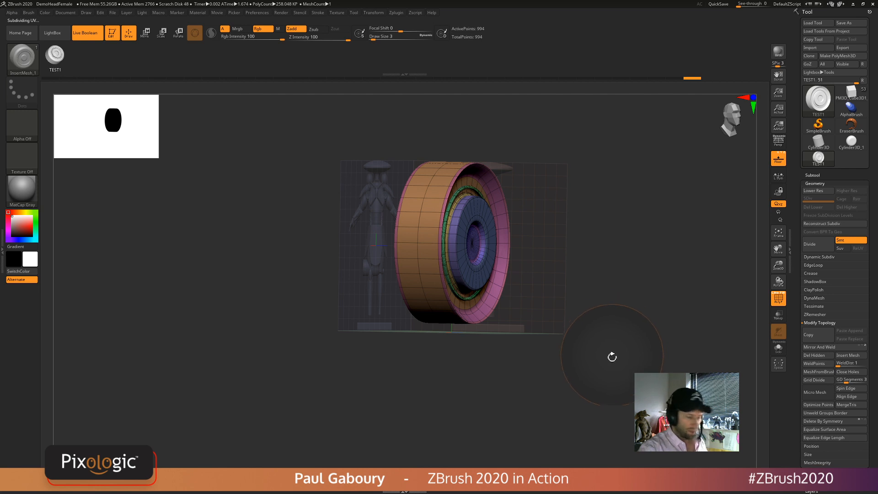
- Hide the floor grid and compare the mirrored mesh's rim with dynamic subdivision off and on
key(f)
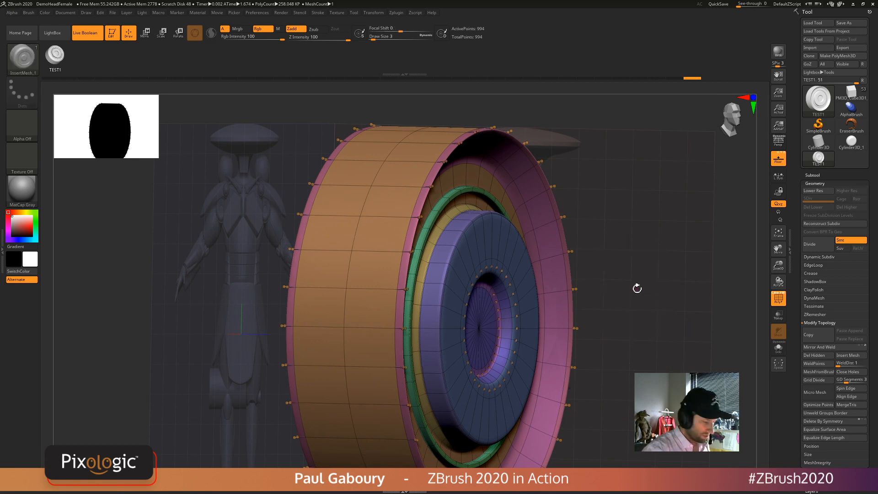
key(shift+p)
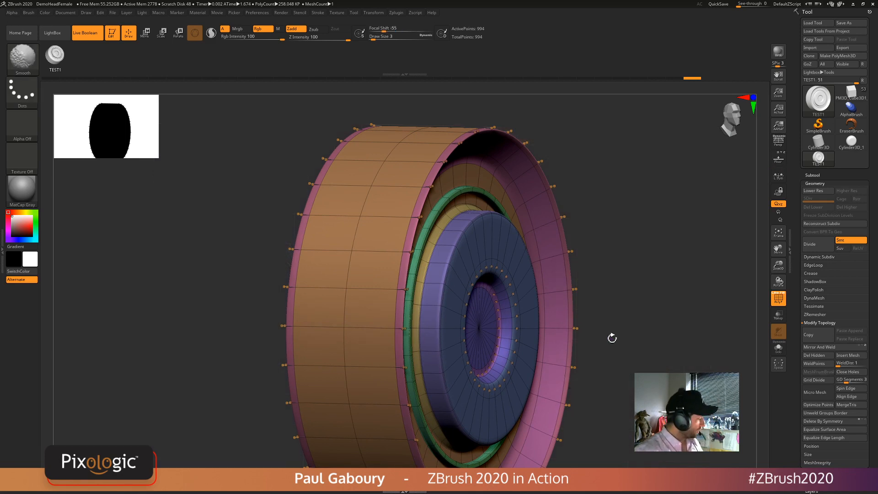
key(shift+d)
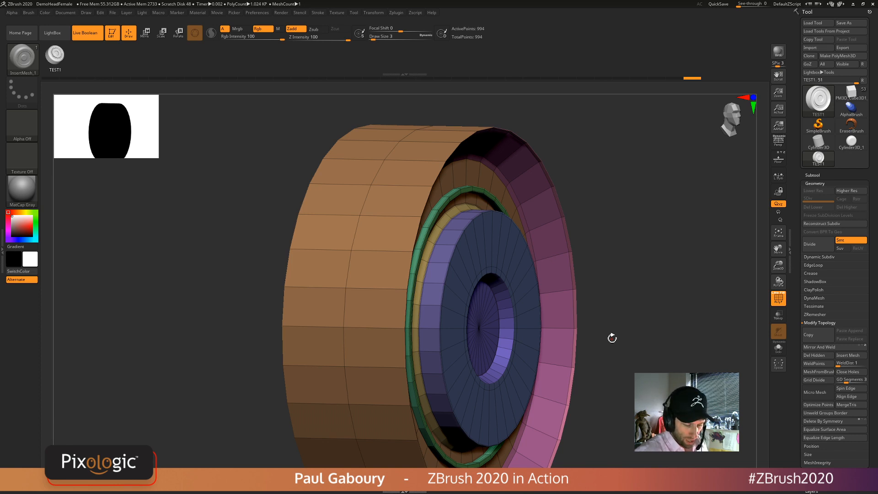
click(814, 257)
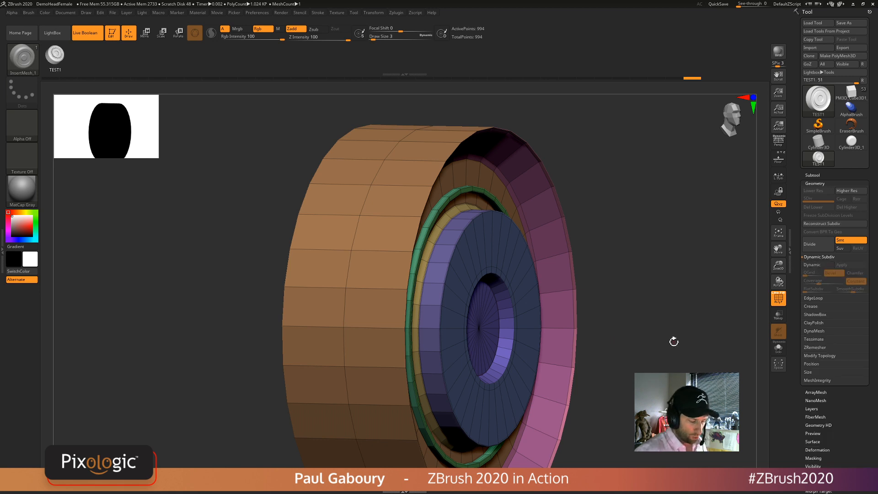
key(d)
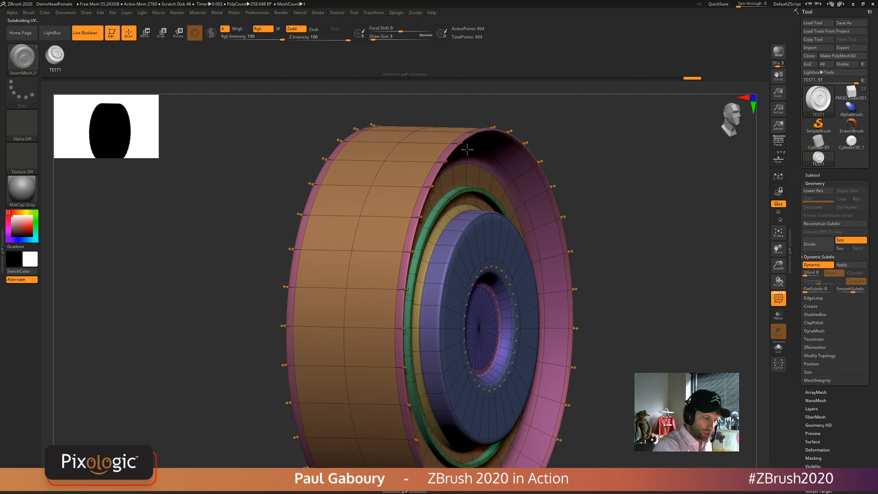
mouse_move(544, 146)
ctrl+right_down()
mouse_move(631, 284)
mouse_move(633, 216)
ctrl+right_up()
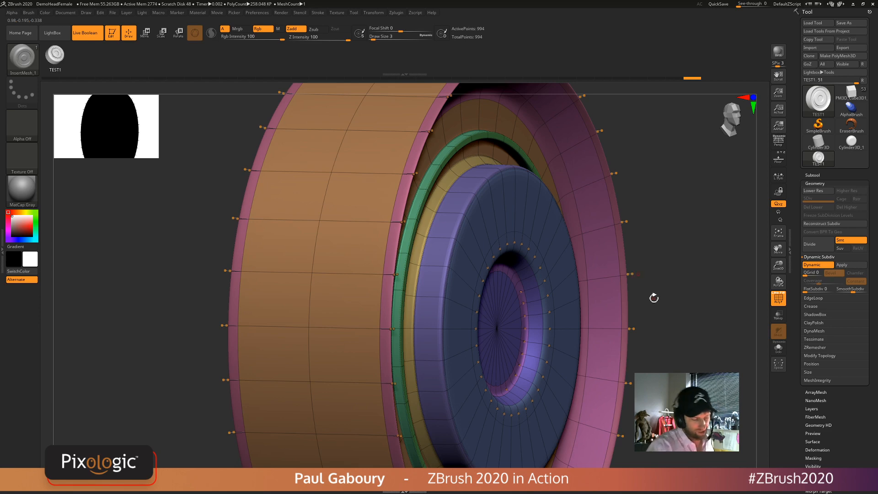
ctrl+right_drag(660, 285, 639, 301)
- Show the mesh without dynamic subdivision and switch to the ZModeler brush for editing its outer rim
key(shift+d)
mouse_move(551, 220)
ctrl+right_down()
mouse_move(687, 258)
mouse_move(598, 278)
mouse_move(605, 286)
mouse_move(637, 263)
mouse_move(617, 230)
ctrl+right_up()
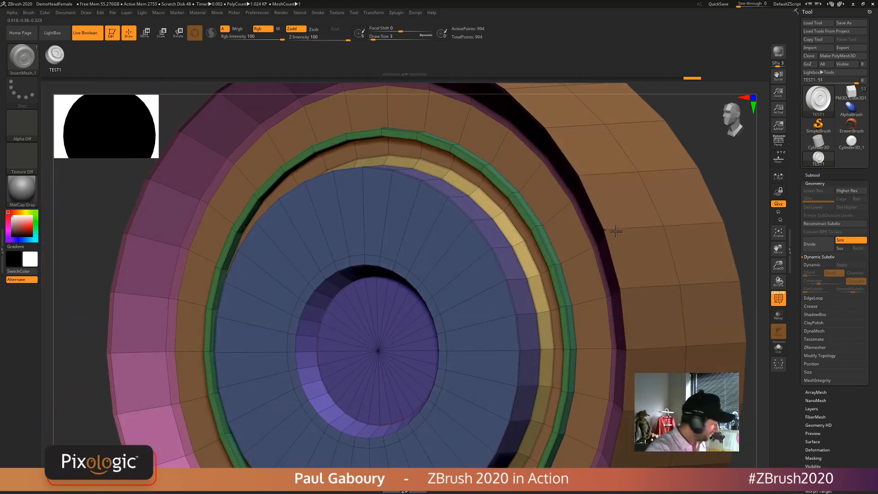
key(b)
key(z)
key(m)
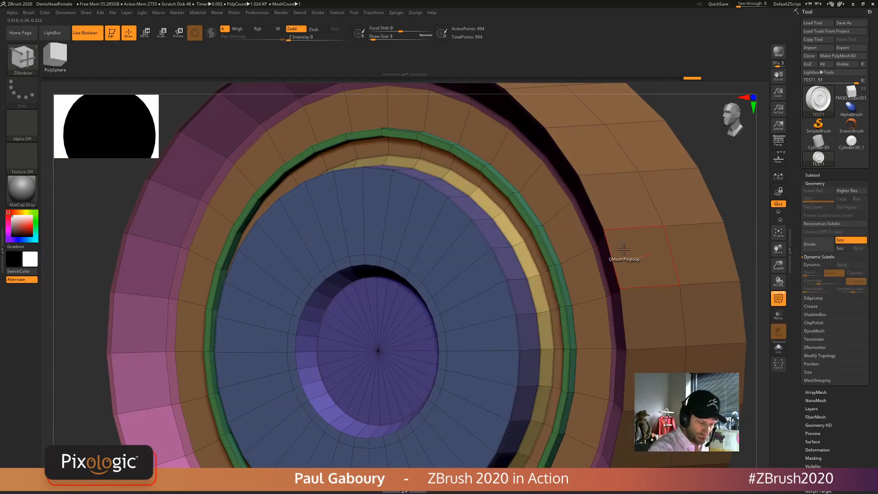
- Try inserting a complete edge loop on the side wall beside the outer rim, and delete it again
right_drag(624, 250, 631, 257)
key(space)
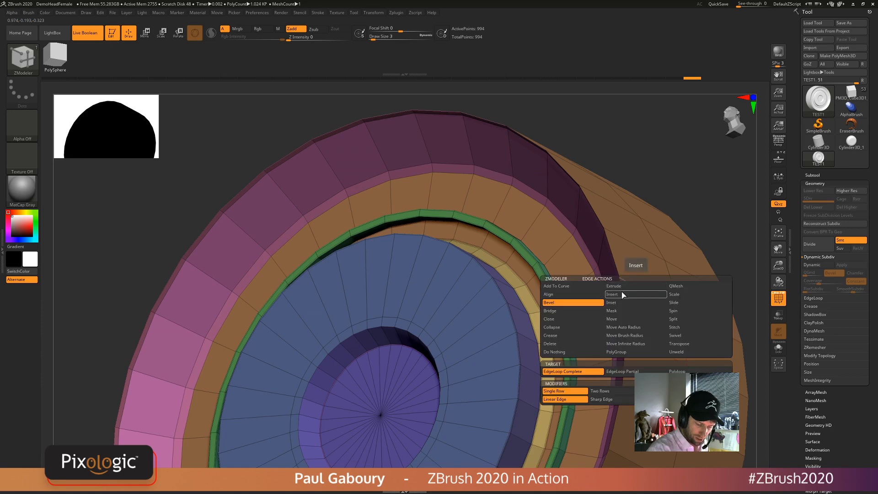
click(625, 296)
click(634, 286)
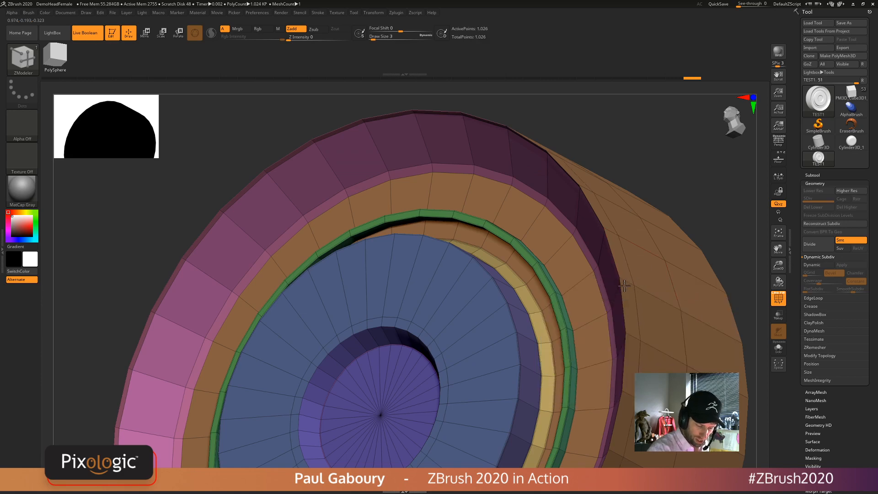
mouse_move(620, 288)
shift+right_down()
mouse_move(658, 288)
mouse_move(651, 275)
mouse_move(511, 296)
shift+right_up()
alt+click(628, 294)
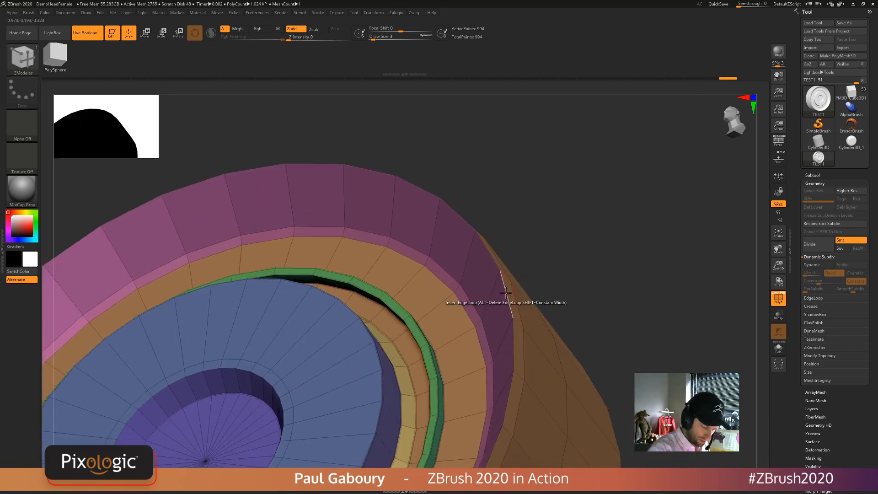
- Slide the outer rim's complete edge loop inward with ZModeler to leave a wider flat lip around the face
key(space)
click(558, 302)
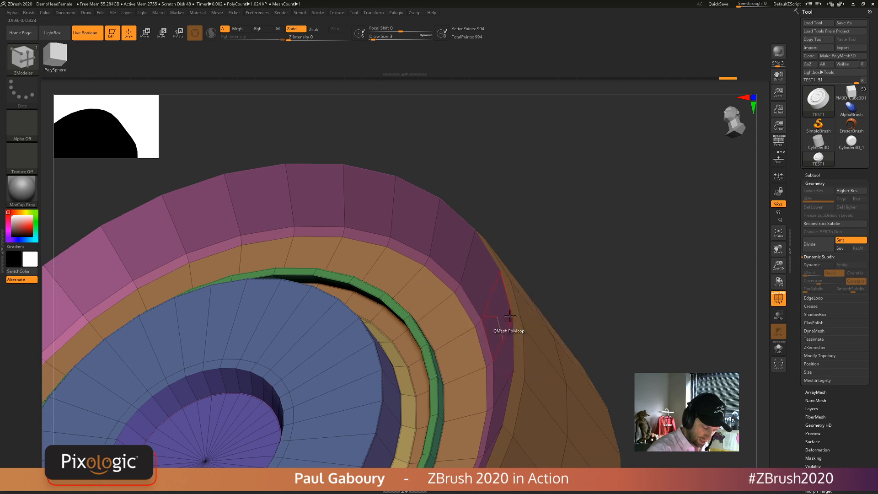
drag(507, 297, 494, 326)
- Remove the crease from the outer rim using ZModeler's Crease edge action with the EdgeLoop Complete target
ctrl+right_drag(634, 345, 582, 295)
ctrl+right_drag(582, 295, 594, 327)
right_drag(519, 285, 567, 278)
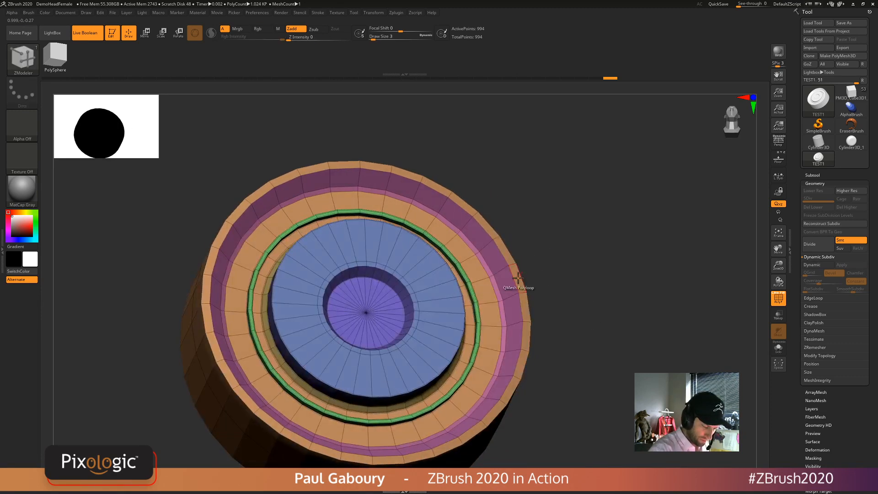
key(space)
click(428, 326)
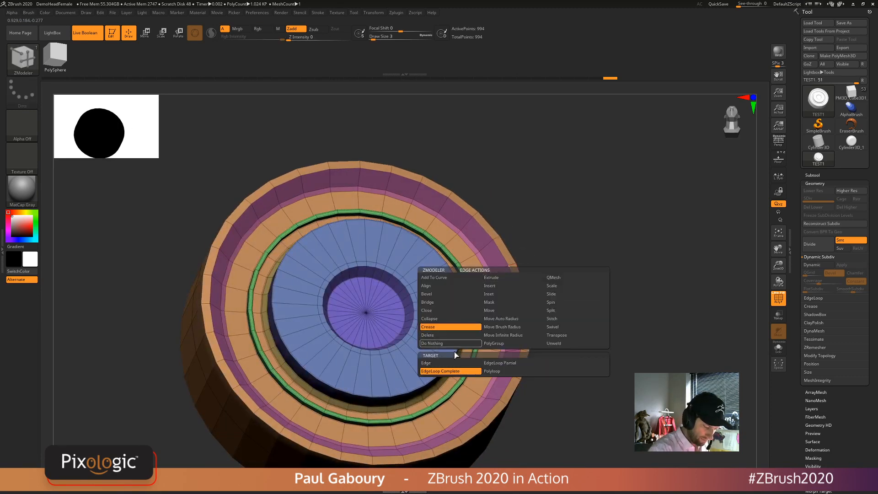
click(512, 279)
click(521, 278)
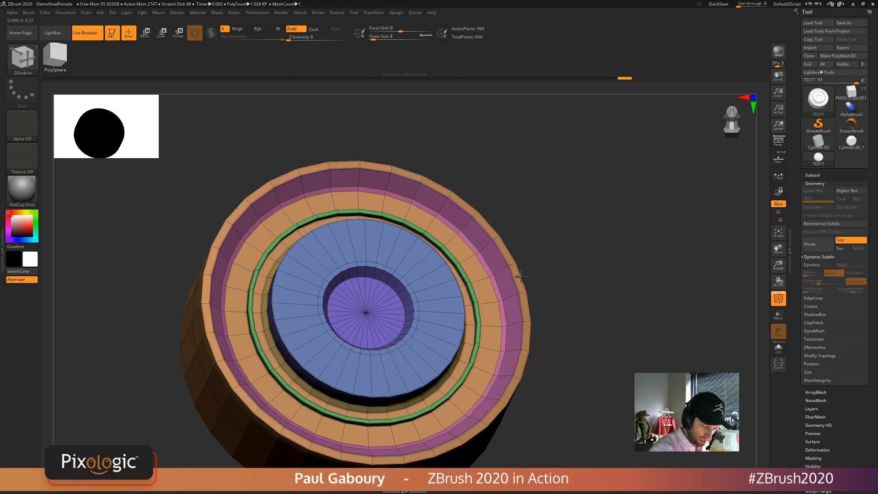
right_drag(644, 351, 607, 352)
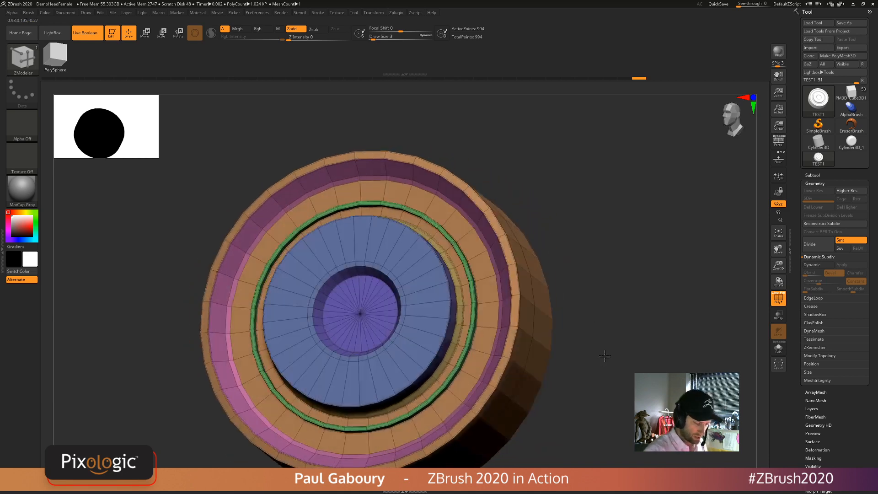
- Mirror and weld the edited rim across Z to the other end and turn dynamic subdivision back on
shift+click(824, 357)
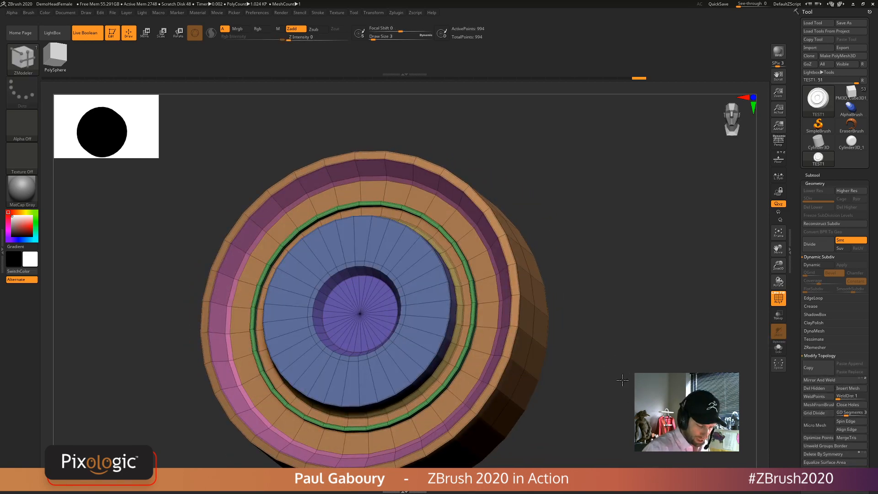
right_drag(621, 377, 622, 358)
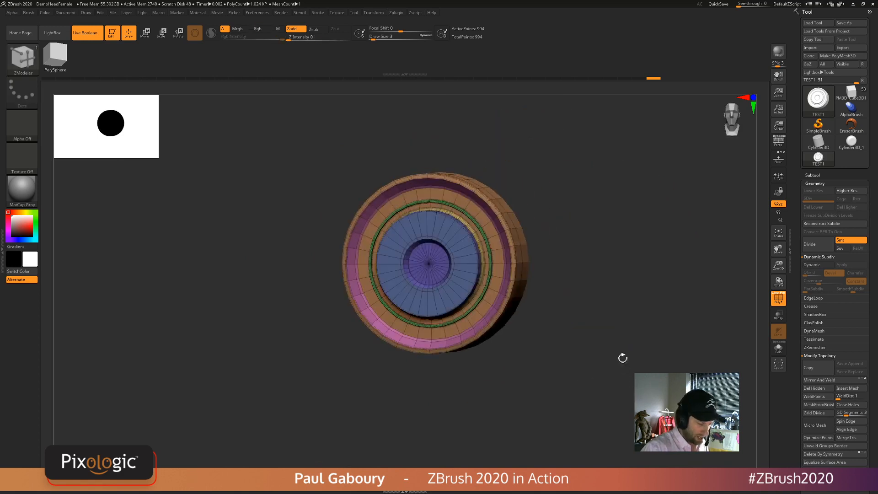
key(d)
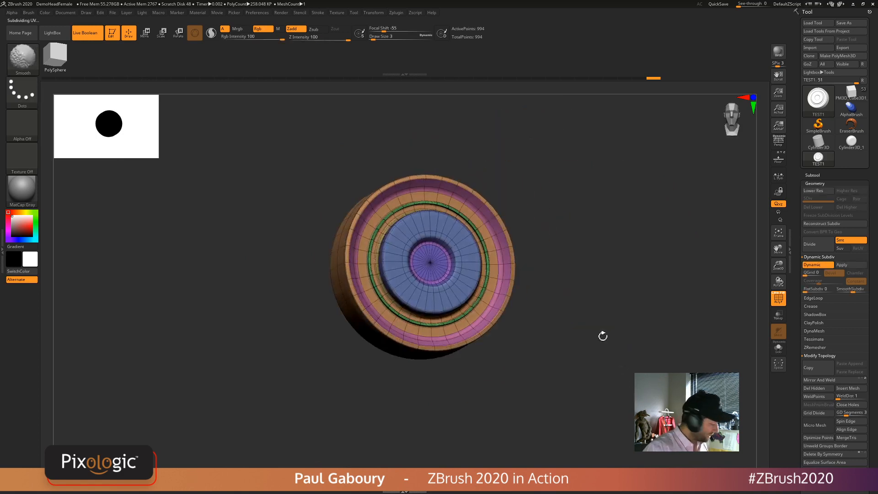
- Inspect the smoothed mesh from the front and at an angle with polyframe hidden, and show polyframe again
key(shift+f)
mouse_move(599, 343)
right_down()
mouse_move(594, 329)
mouse_move(602, 363)
mouse_move(585, 368)
mouse_move(602, 350)
right_up()
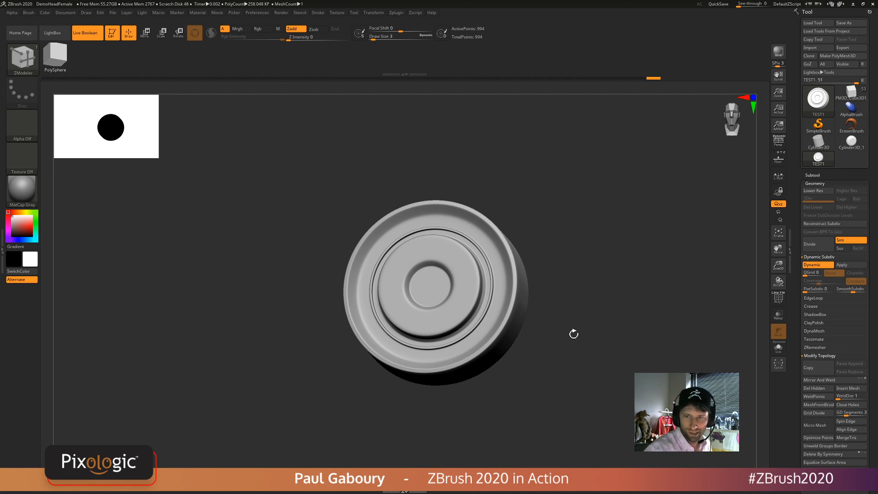
drag(572, 329, 570, 339)
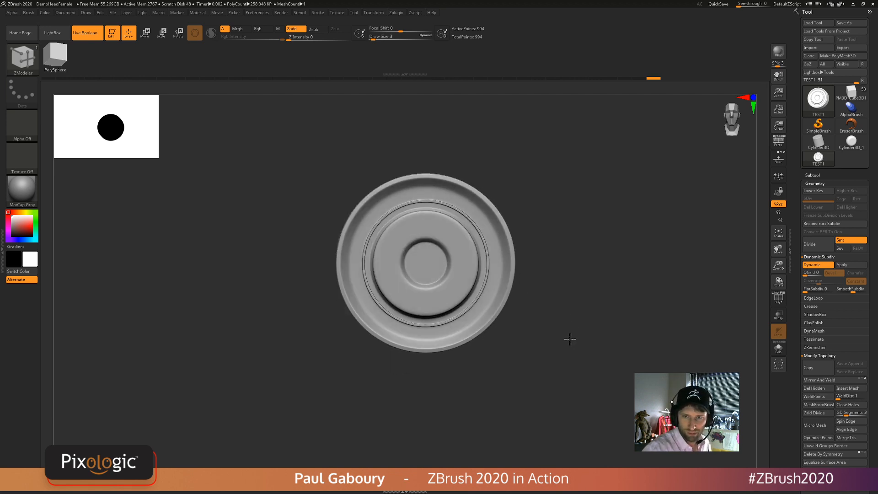
mouse_move(570, 341)
alt+right_down()
mouse_move(579, 324)
mouse_move(579, 340)
mouse_move(596, 334)
mouse_move(578, 325)
alt+right_up()
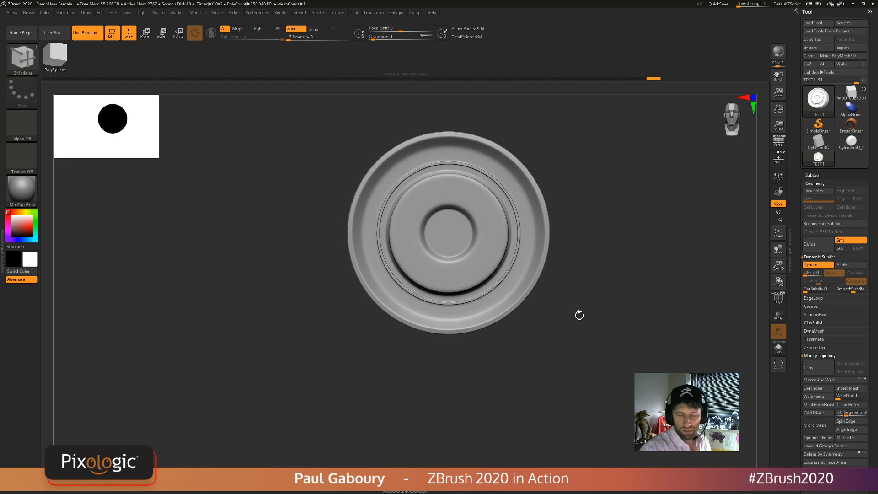
mouse_move(593, 334)
mouse_down()
mouse_move(609, 328)
mouse_move(598, 337)
mouse_up()
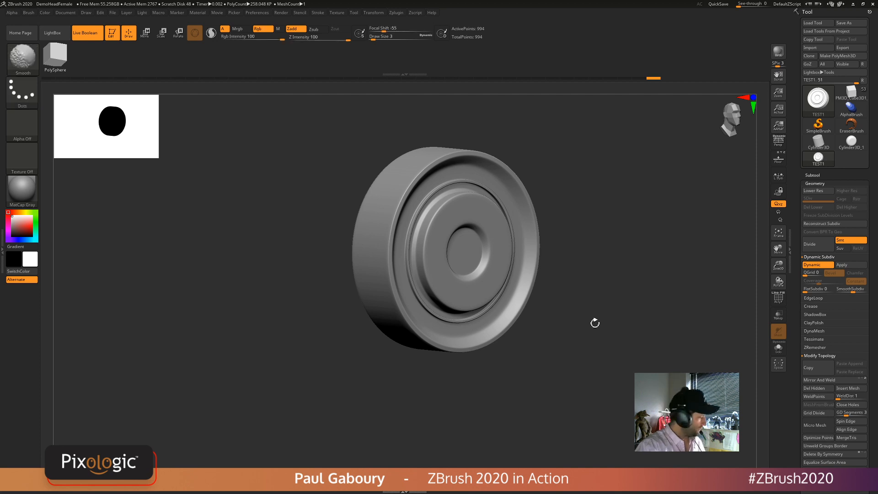
key(shift+f)
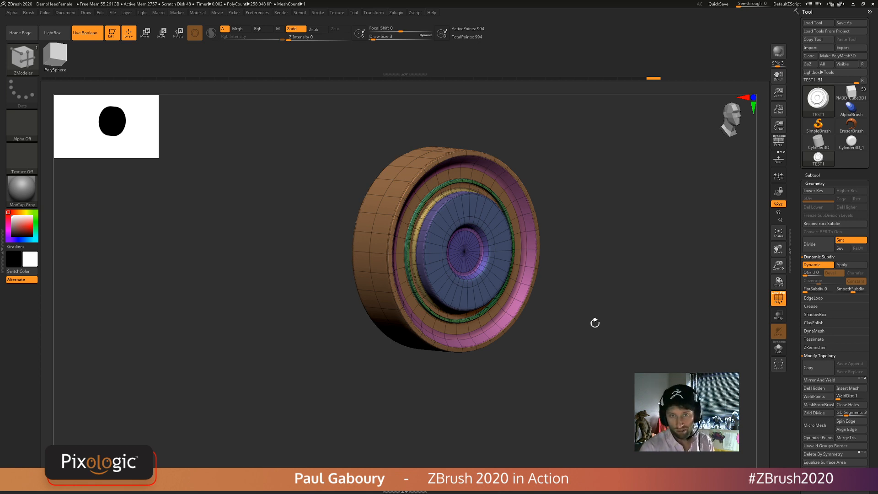
- Examine the outer rim's smoothed edge and its polyframe edge loops up close
click(779, 300)
click(779, 300)
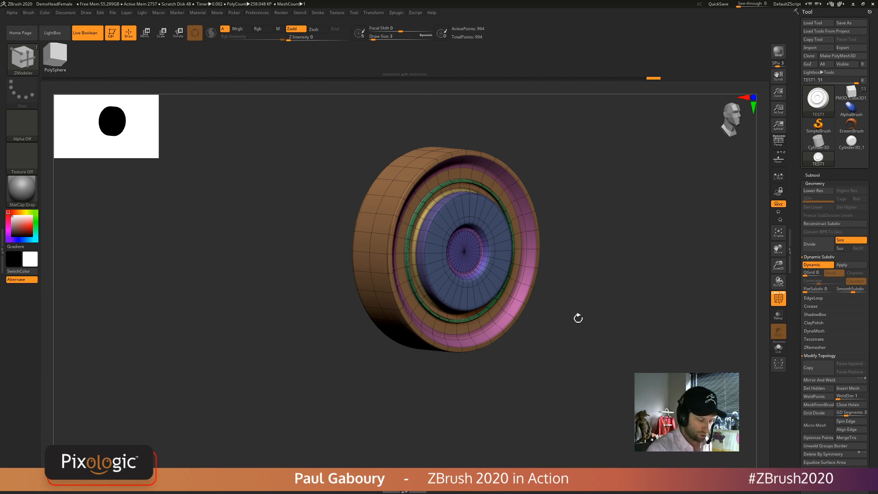
mouse_move(564, 299)
ctrl+right_down()
mouse_move(575, 334)
mouse_move(566, 328)
mouse_move(565, 341)
ctrl+right_up()
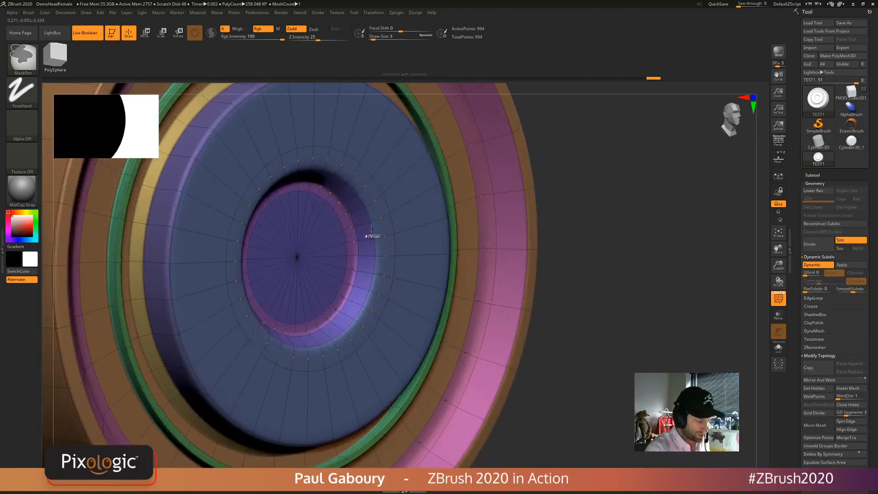
mouse_move(534, 293)
alt+right_down()
mouse_move(539, 335)
mouse_move(549, 322)
mouse_move(555, 336)
alt+right_up()
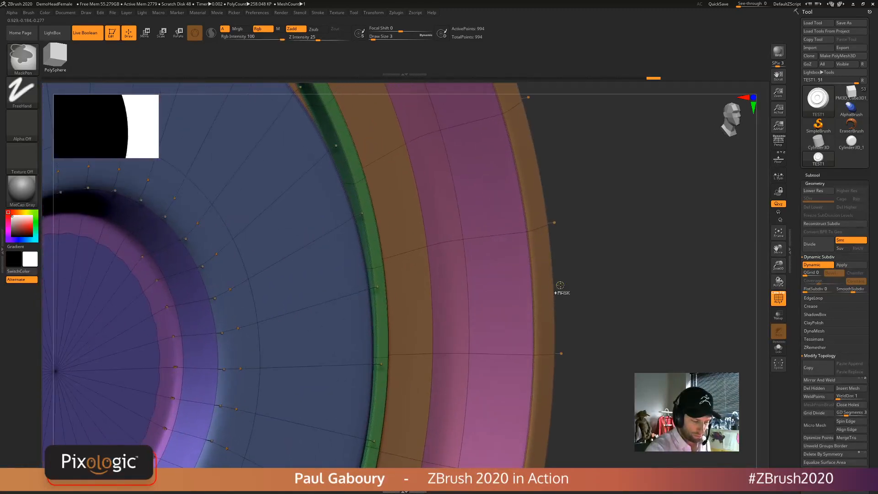
ctrl+right_drag(560, 285, 566, 306)
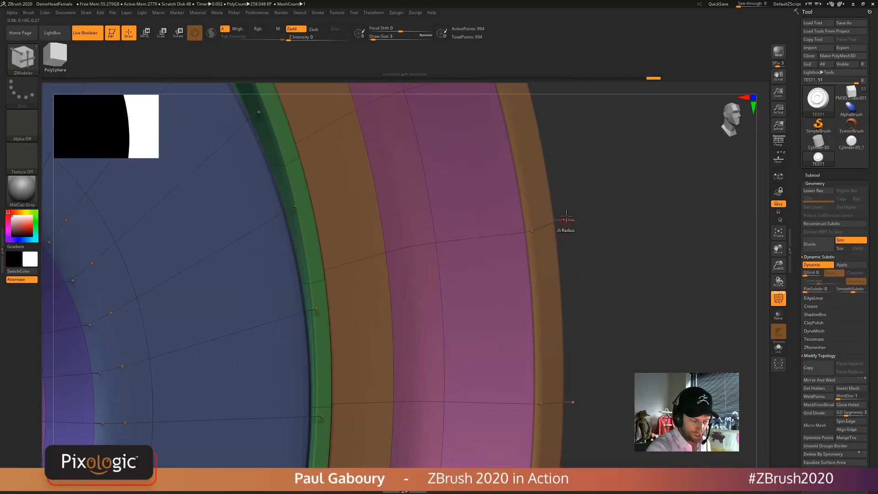
mouse_move(579, 239)
ctrl+right_down()
mouse_move(590, 284)
mouse_move(565, 222)
ctrl+right_up()
mouse_move(593, 270)
ctrl+right_down()
mouse_move(550, 229)
mouse_move(567, 278)
ctrl+right_up()
mouse_move(583, 246)
right_down()
mouse_move(570, 240)
mouse_move(639, 288)
right_up()
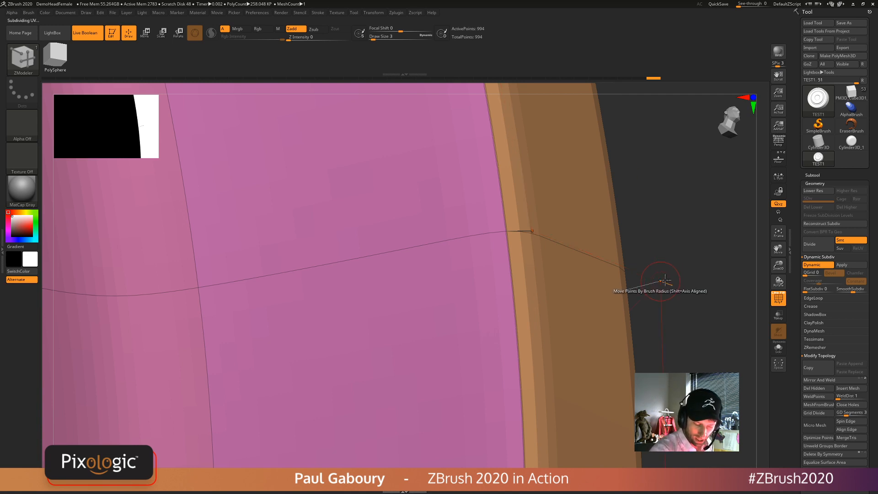
drag(662, 280, 611, 257)
- Check the unsmoothed mesh with dynamic subdivision off, restore the smoothing and view the face without polyframe
key(shift+d)
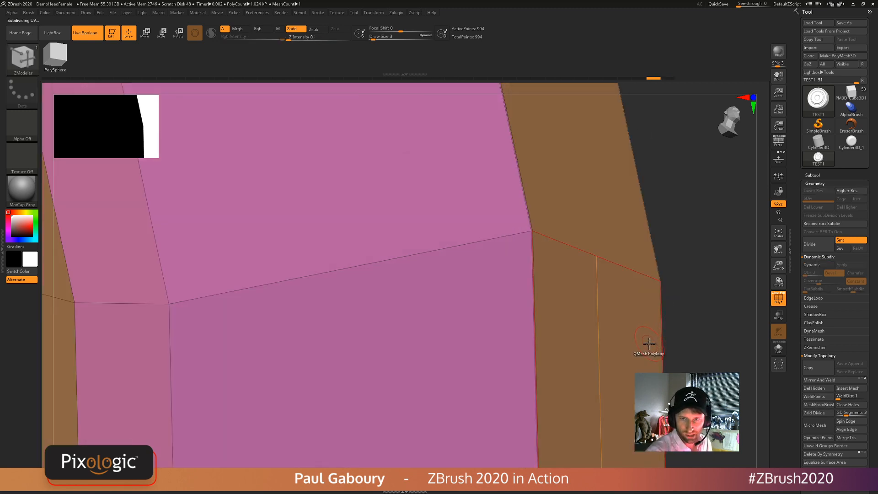
ctrl+right_drag(612, 382, 474, 259)
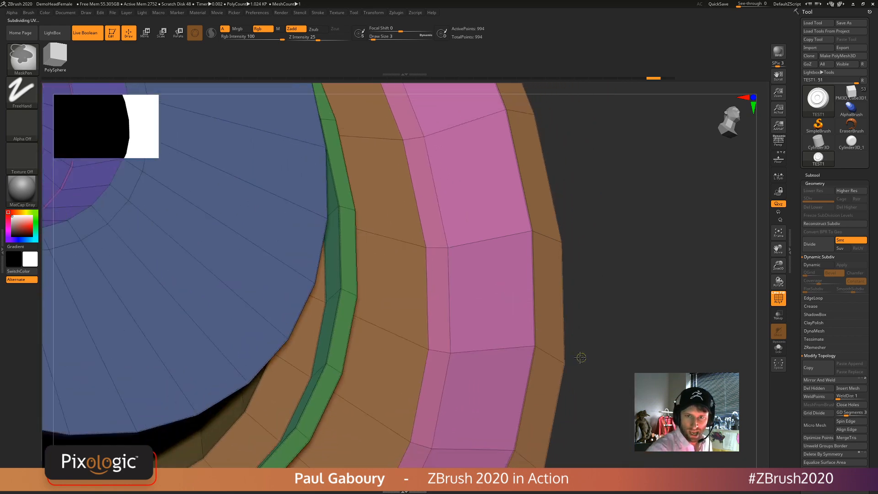
mouse_move(580, 358)
ctrl+right_down()
mouse_move(524, 303)
mouse_move(599, 329)
mouse_move(567, 295)
mouse_move(597, 279)
ctrl+right_up()
right_drag(610, 310, 582, 329)
ctrl+right_drag(581, 329, 623, 334)
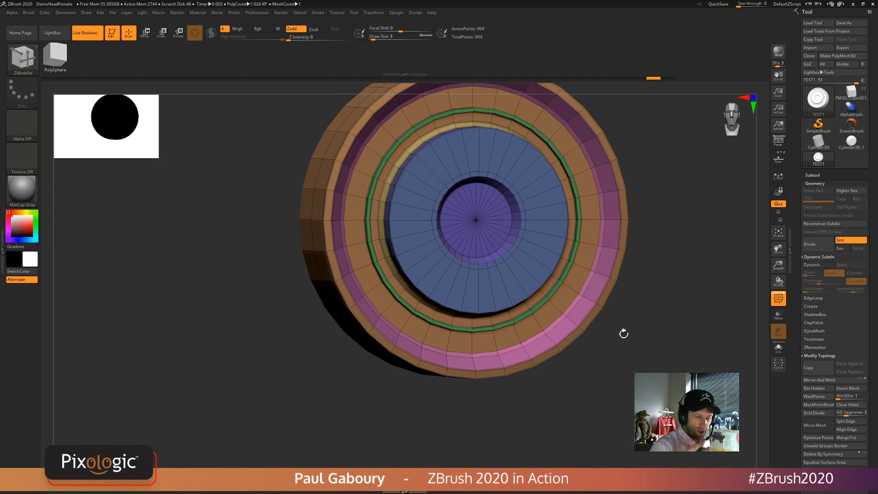
right_drag(623, 331, 638, 316)
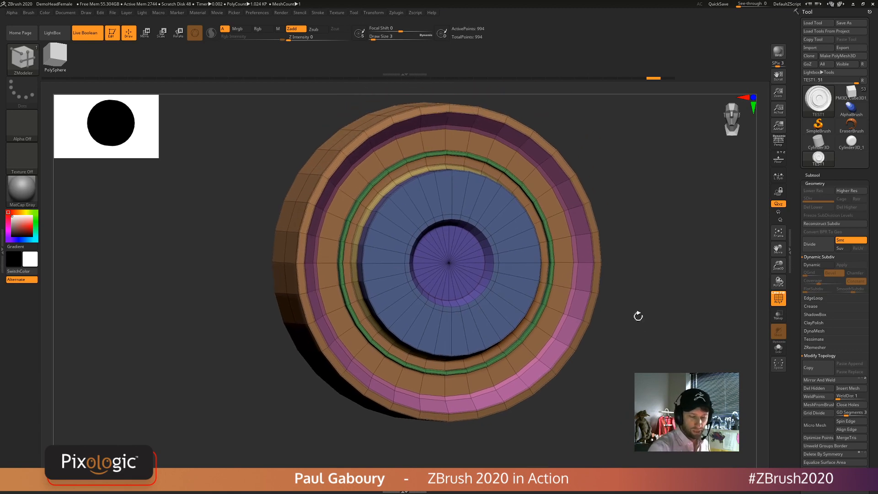
key(d)
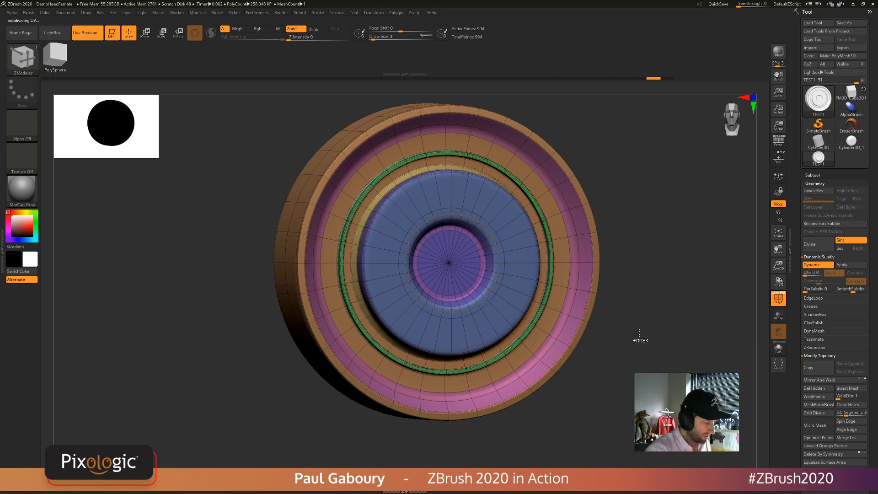
alt+drag(639, 340, 605, 327)
key(shift+f)
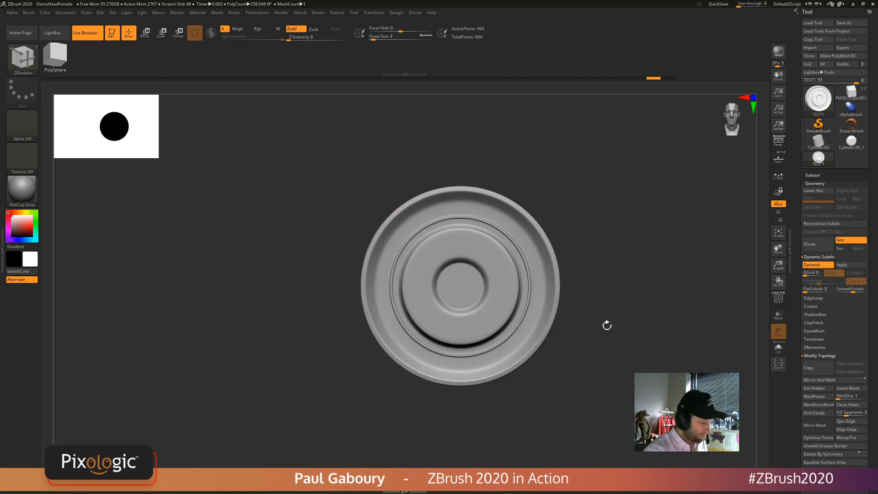
- Make InsertMesh_1 the active brush and rename the cylinder subtool as TEST2
key(b)
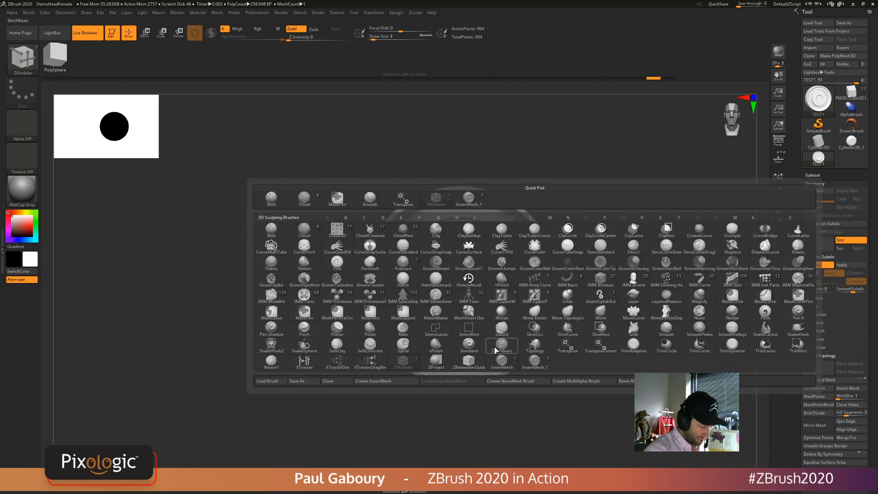
click(534, 366)
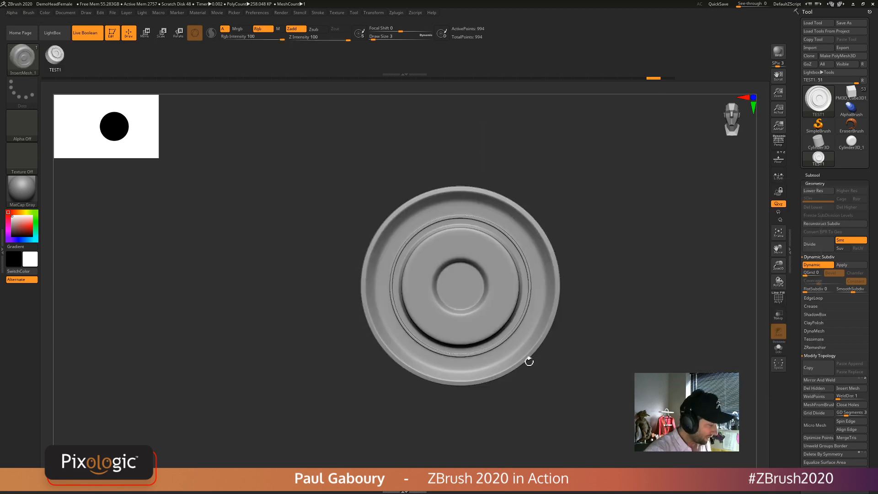
click(813, 175)
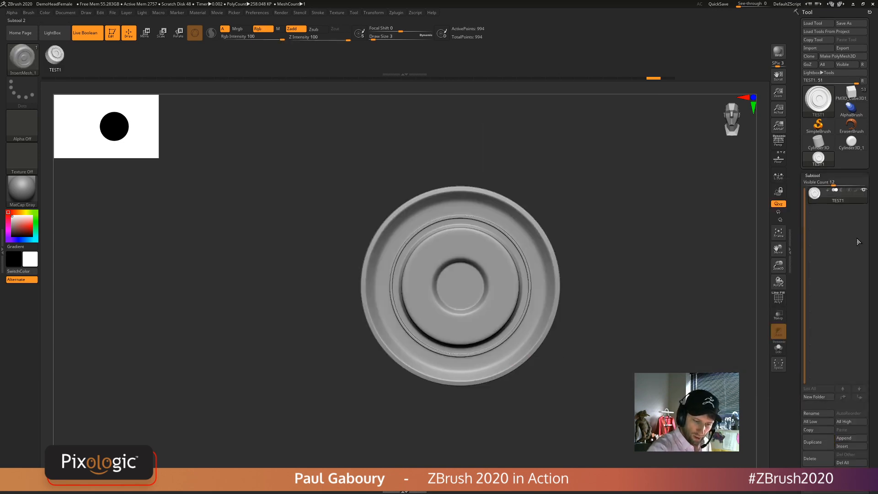
click(816, 414)
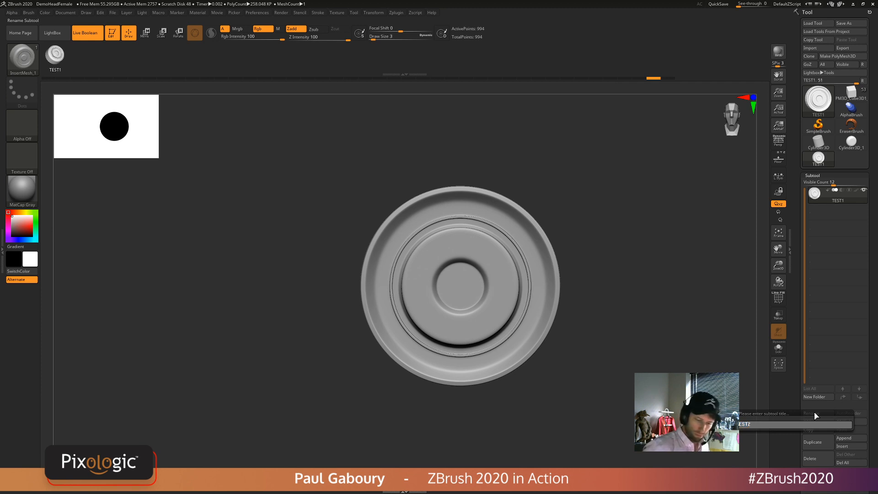
text(TEST2)
key(Return)
- Create an InsertMesh from the TEST2 mesh and append it to the current InsertMesh_1 brush
mouse_move(591, 321)
alt+right_down()
mouse_move(555, 319)
mouse_move(556, 303)
alt+right_up()
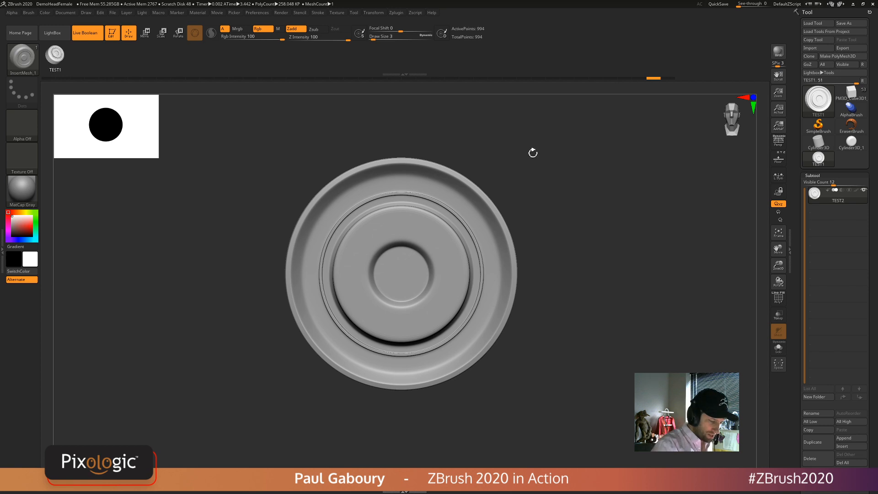
key(b)
click(382, 333)
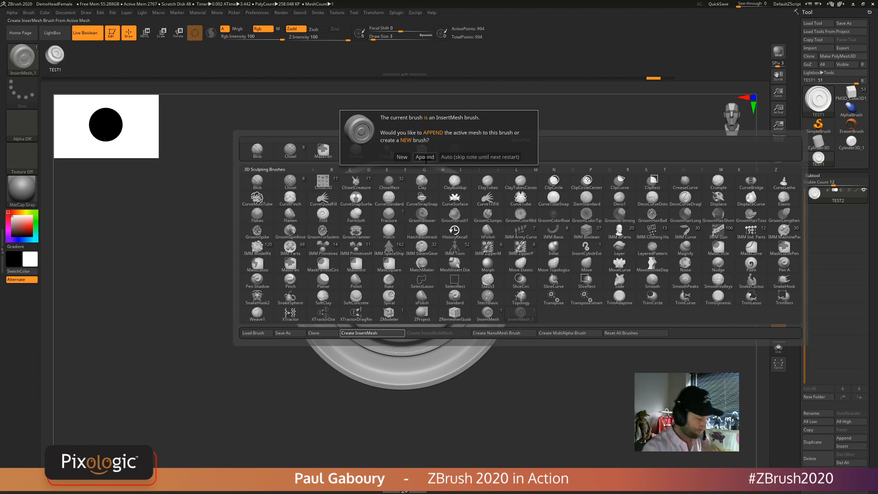
click(425, 157)
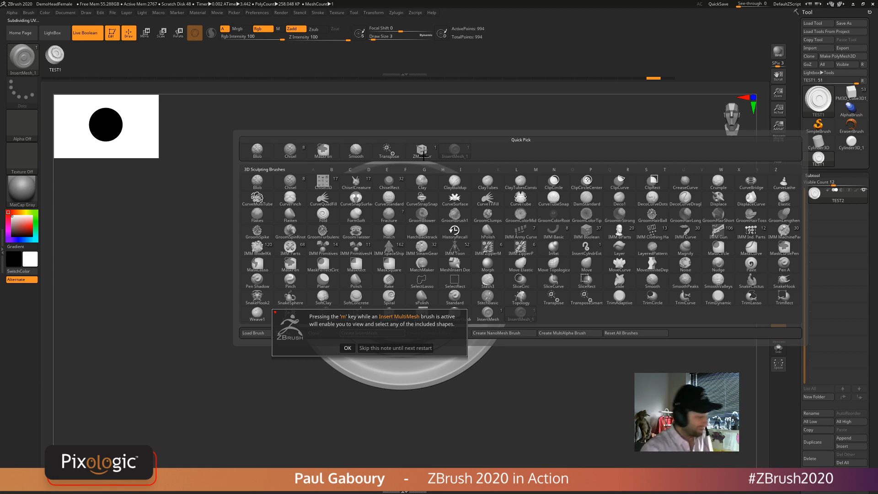
click(348, 348)
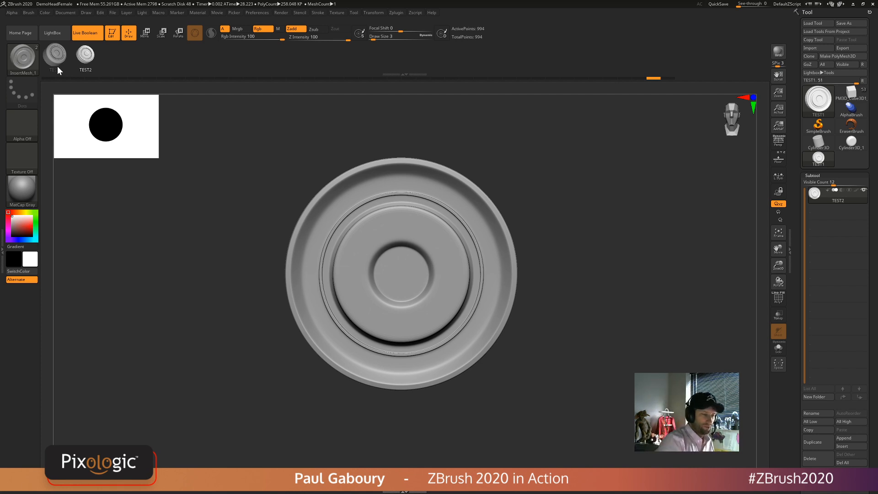
- Try other Placement settings for the IMM Viewer in the interface preferences
click(257, 13)
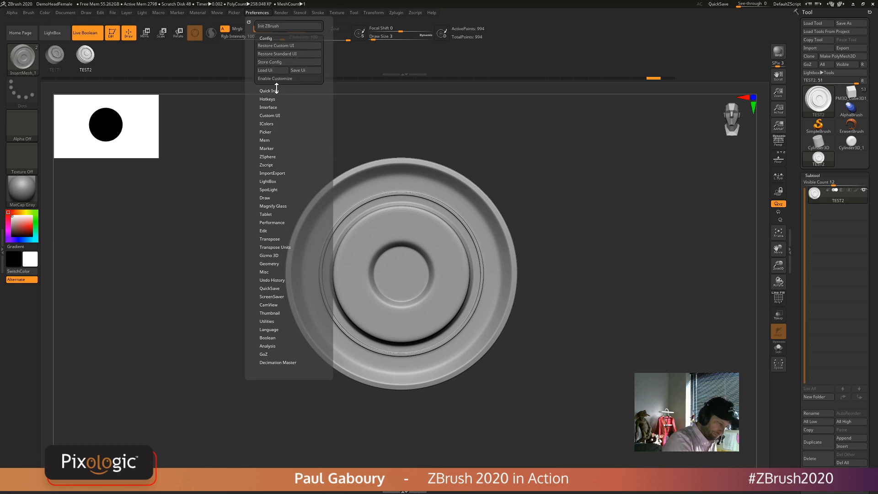
click(270, 107)
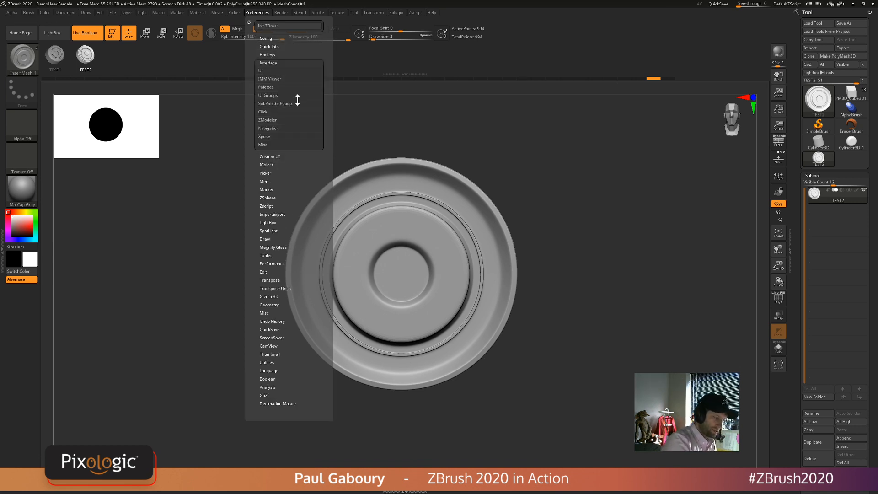
click(274, 79)
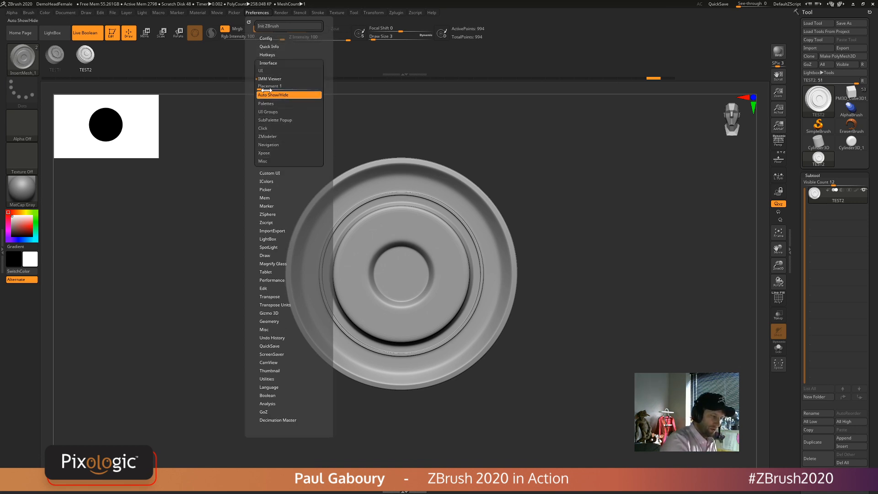
drag(260, 87, 310, 88)
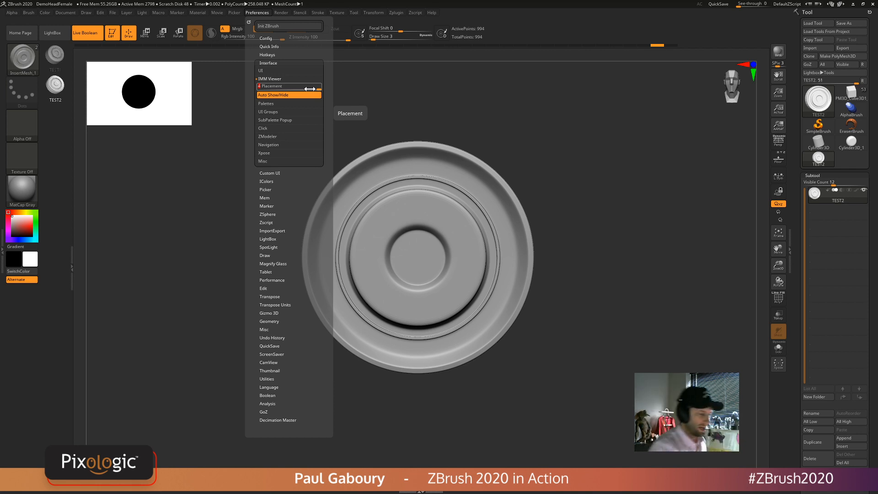
drag(310, 89, 287, 90)
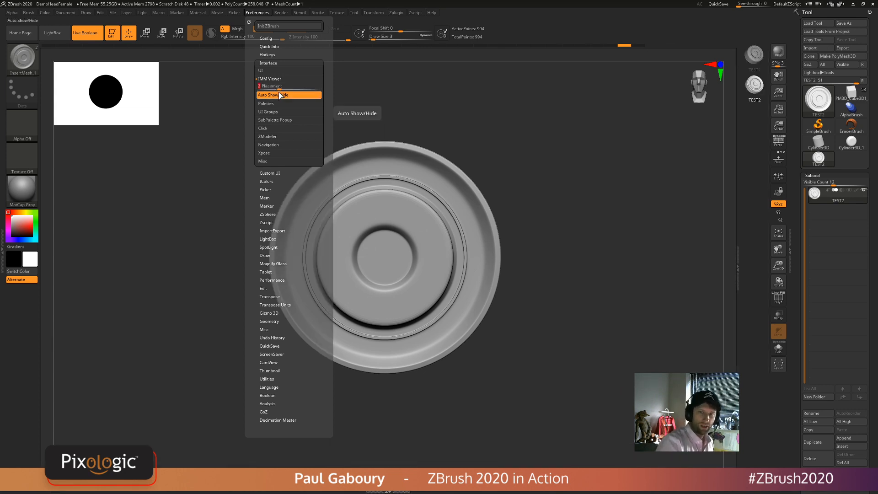
click(281, 95)
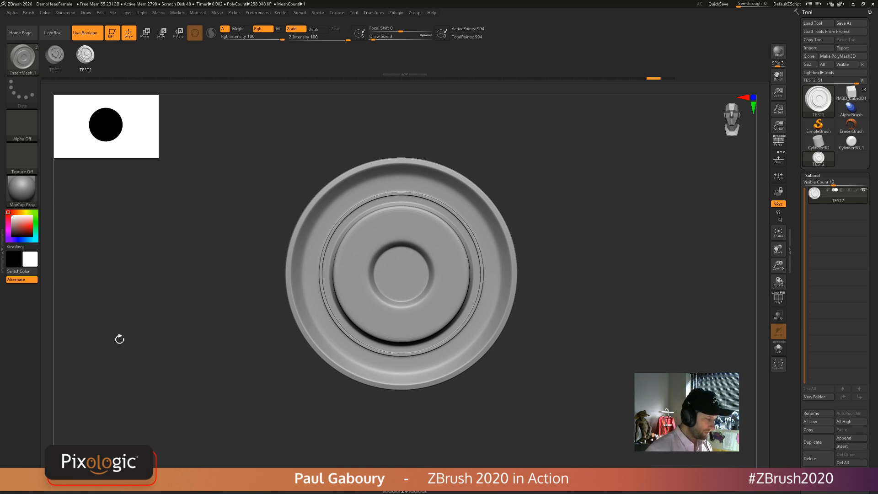
- Switch to the PM3D_Cube3D1_1 mech tool and insert a symmetrical pair of TEST2 meshes on the upper surface of the head disc
click(850, 96)
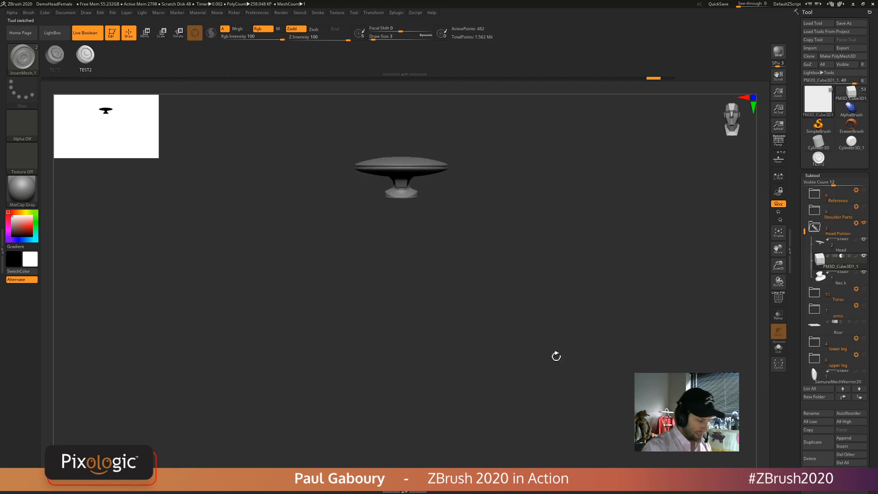
alt+right_drag(521, 271, 539, 392)
mouse_move(477, 270)
ctrl+right_down()
mouse_move(482, 318)
mouse_move(525, 384)
mouse_move(517, 354)
ctrl+right_up()
mouse_move(818, 268)
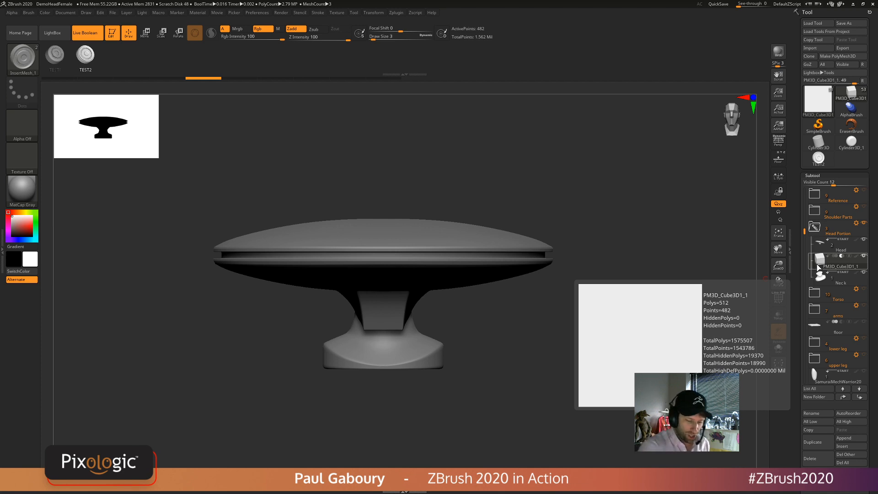
click(778, 315)
drag(512, 321, 427, 314)
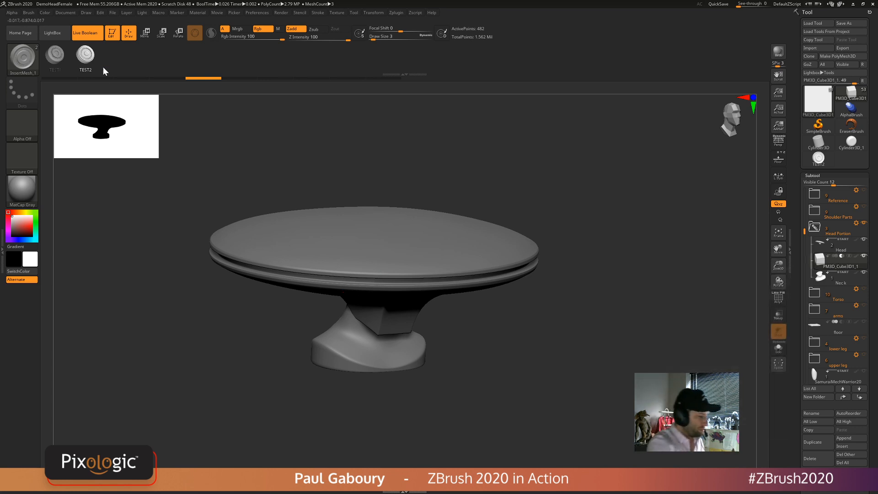
key(shift)
drag(541, 319, 542, 343)
mouse_move(490, 250)
mouse_down()
mouse_move(547, 351)
mouse_move(555, 338)
mouse_move(556, 363)
mouse_move(563, 344)
mouse_up()
key(shift+f)
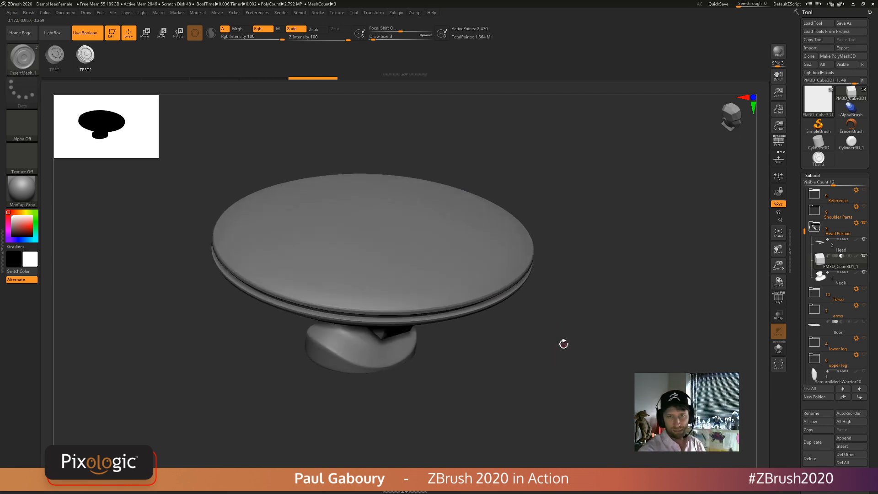
- Move the TEST2 inserts along the gizmo's Z axis so they cut into the head, and turn on dynamic subdivision
key(w)
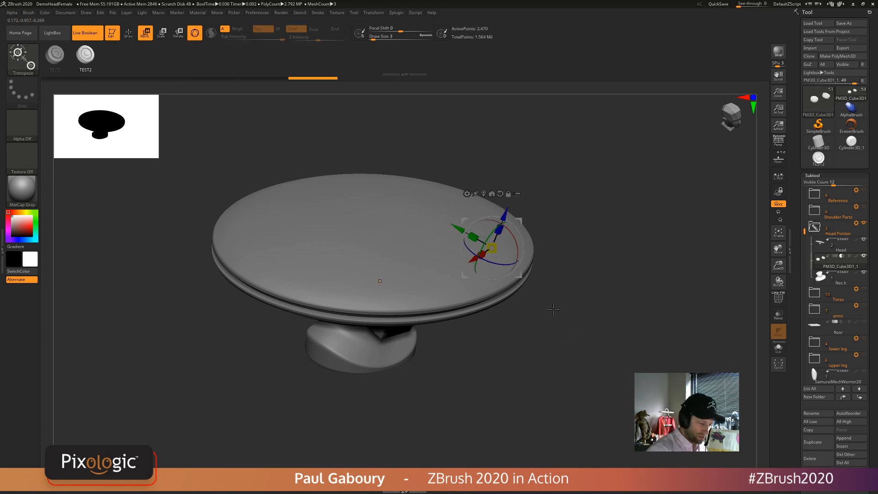
ctrl+right_drag(569, 338, 567, 277)
drag(505, 214, 502, 224)
drag(502, 225, 501, 225)
drag(571, 362, 566, 390)
mouse_move(566, 391)
right_down()
mouse_move(571, 373)
mouse_move(573, 404)
right_up()
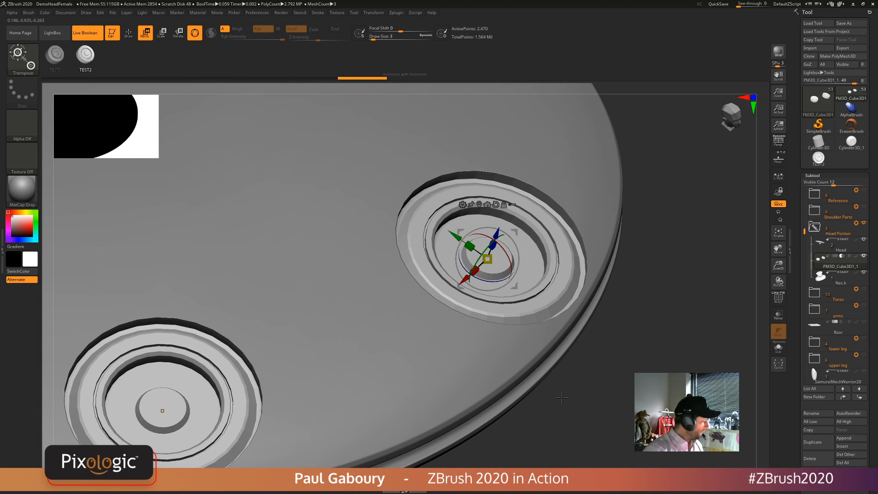
key(d)
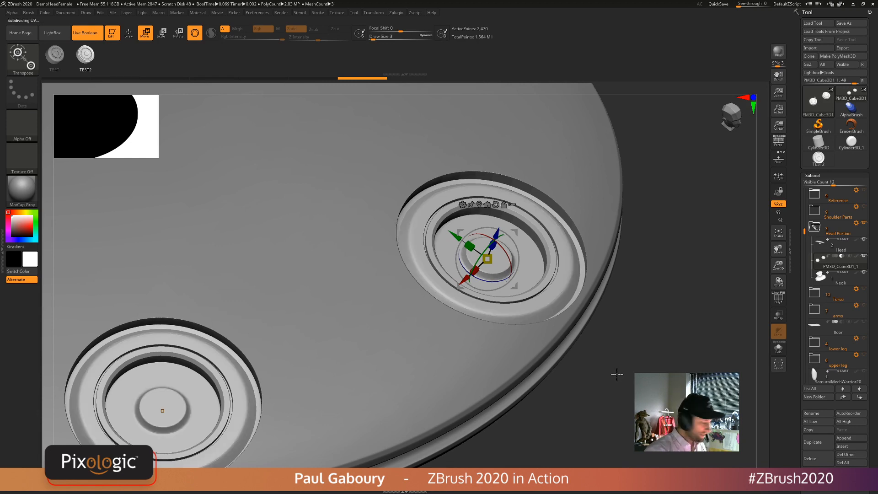
- Insert a smaller symmetrical pair of TEST1 meshes beside the larger cuts on the head disc
key(q)
mouse_move(618, 374)
ctrl+right_down()
mouse_move(561, 359)
mouse_move(570, 339)
ctrl+right_up()
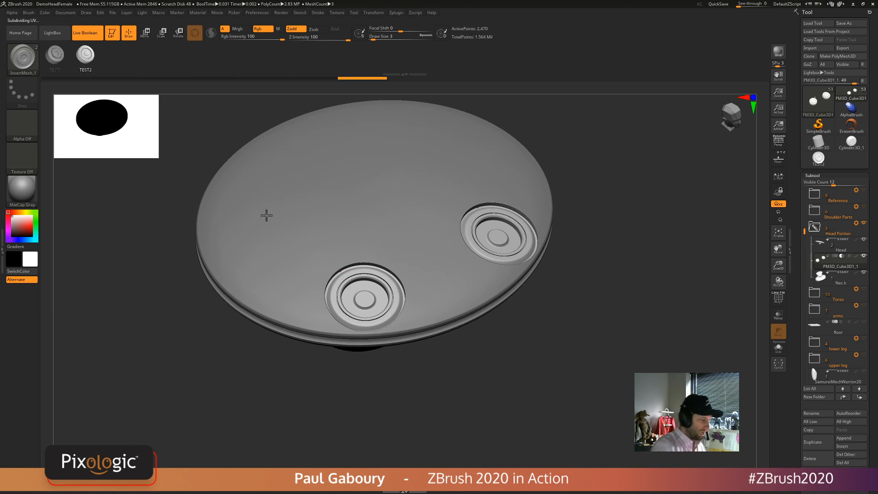
click(57, 61)
mouse_move(615, 307)
alt+right_down()
mouse_move(568, 355)
mouse_move(567, 344)
mouse_move(554, 378)
alt+right_up()
drag(465, 248, 507, 276)
right_drag(582, 333, 529, 353)
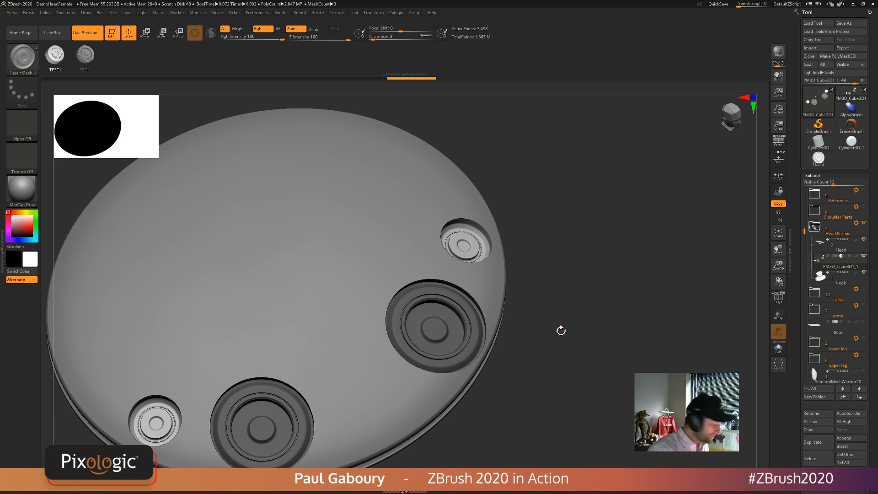
- Move the TEST1 insert along the gizmo's Z axis relative to the head disc
key(w)
right_drag(560, 332, 520, 255)
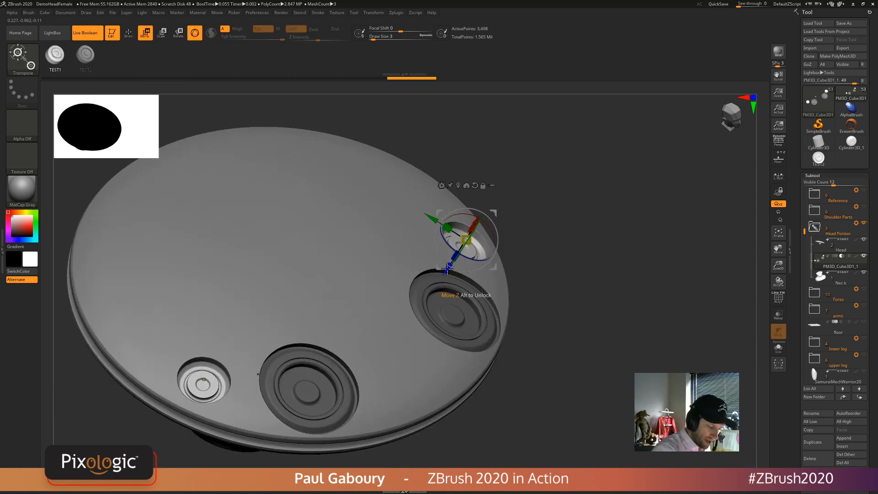
drag(447, 269, 449, 265)
ctrl+right_drag(568, 275, 572, 312)
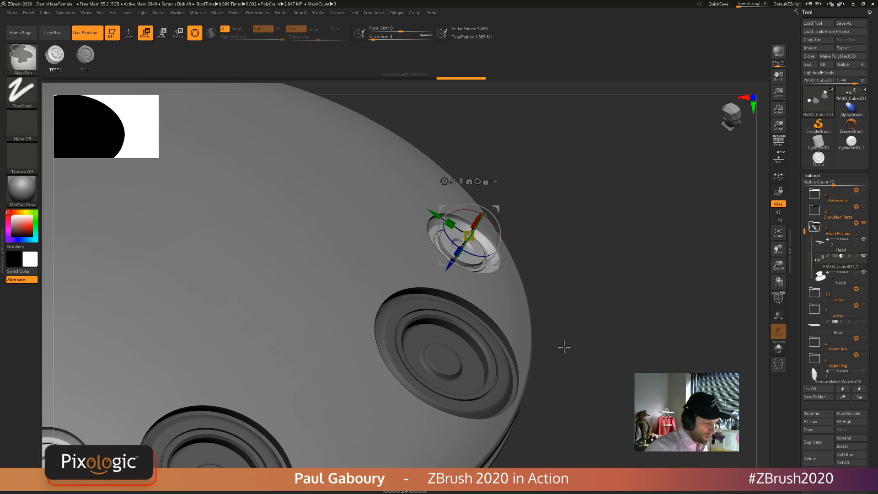
- Undo the TEST1 and TEST2 inserts on the head disc and turn on the polyframe display
key(ctrl+z)
key(ctrl+z)
key(ctrl+z)
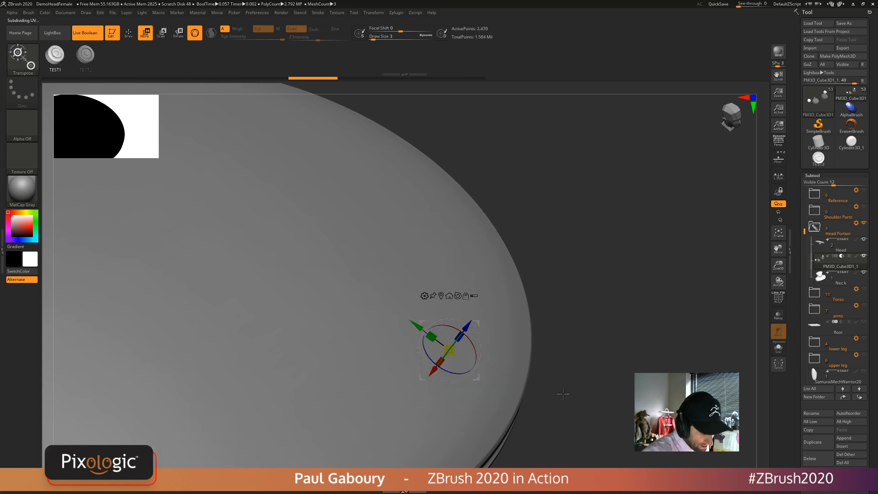
mouse_move(552, 430)
mouse_down()
mouse_move(581, 359)
mouse_move(556, 335)
mouse_up()
ctrl+right_drag(556, 335, 533, 339)
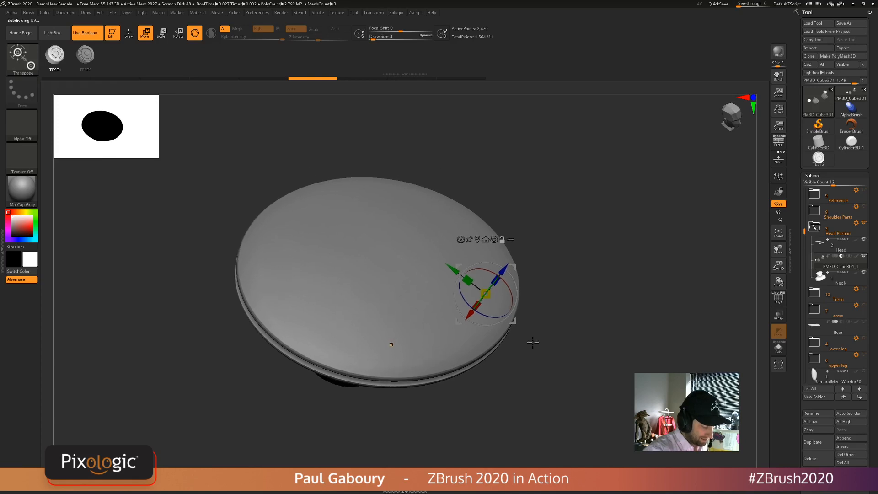
key(shift+f)
key(ctrl+z)
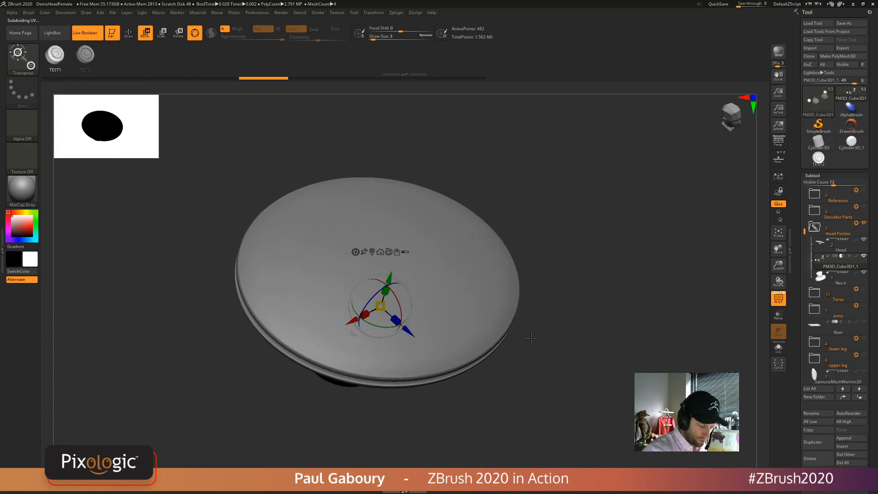
- Try a symmetrical pair of TEST1 inserts on the head disc, then undo them
key(q)
drag(497, 281, 524, 299)
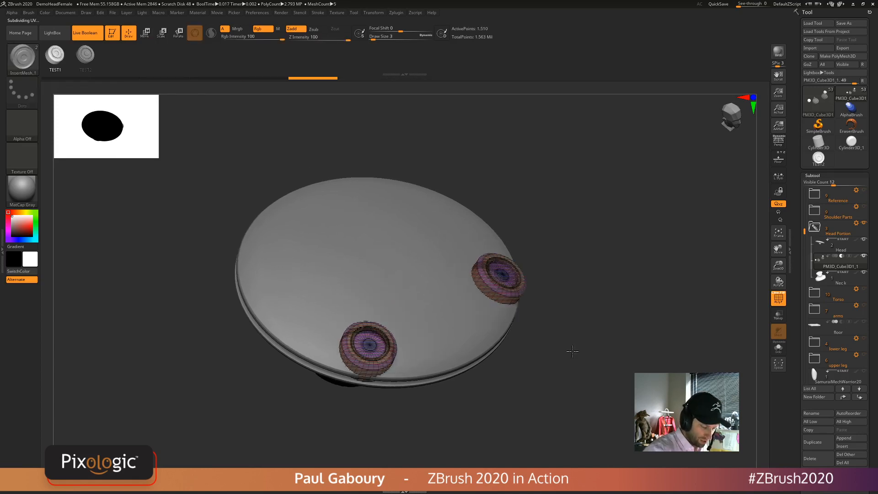
mouse_move(572, 352)
mouse_down()
mouse_move(561, 344)
mouse_move(566, 355)
mouse_up()
key(ctrl+z)
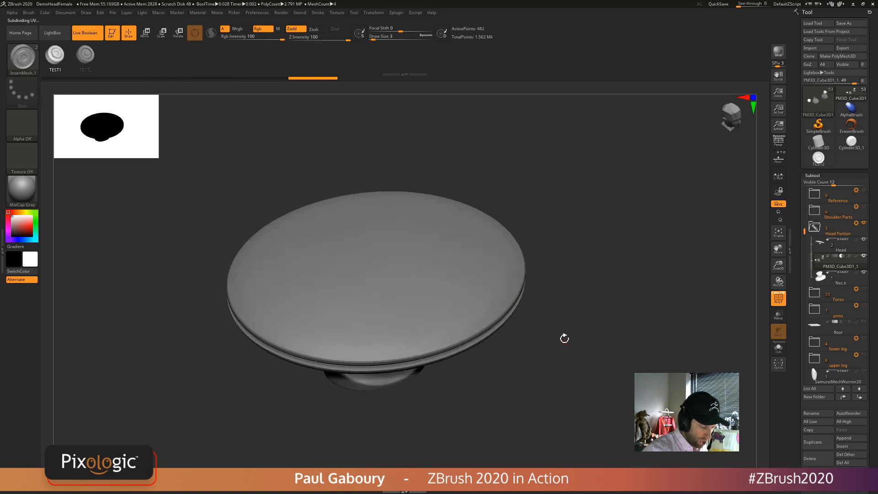
- Try a symmetrical pair of TEST2 inserts on the upper surface of the head disc, then undo them
click(88, 55)
drag(490, 258, 520, 296)
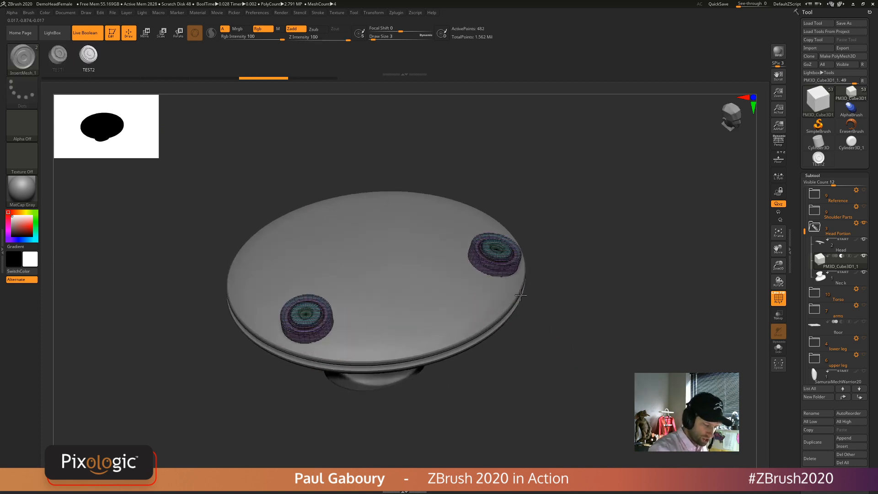
drag(583, 341, 590, 376)
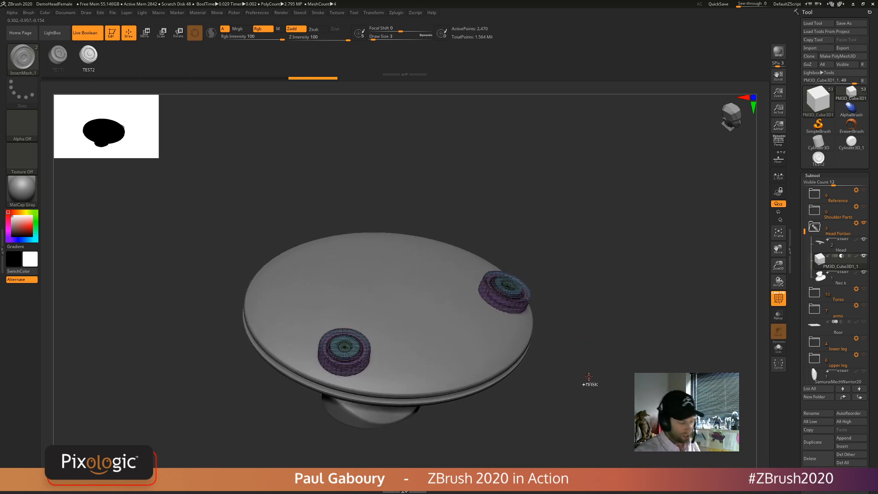
key(ctrl+z)
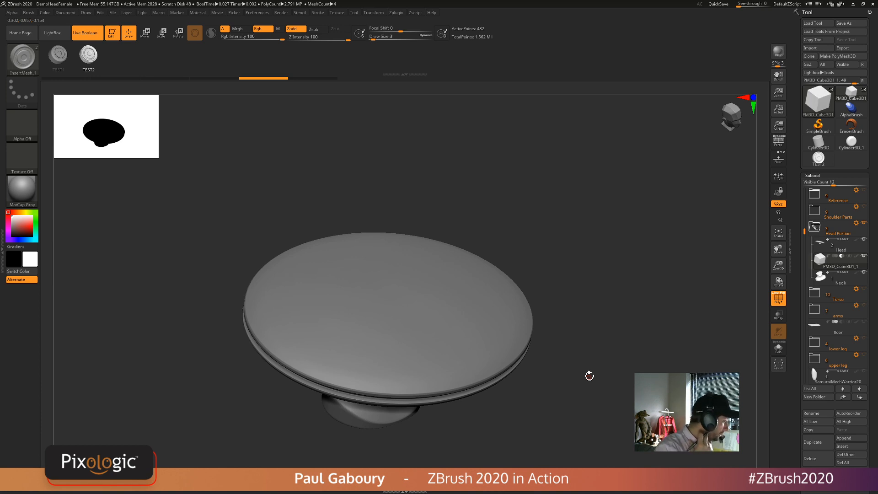
- Set the brush's Imbed depth to -33, try a symmetrical TEST2 pair on the disc without polyframe, and undo the inserts
click(28, 12)
drag(88, 180, 83, 180)
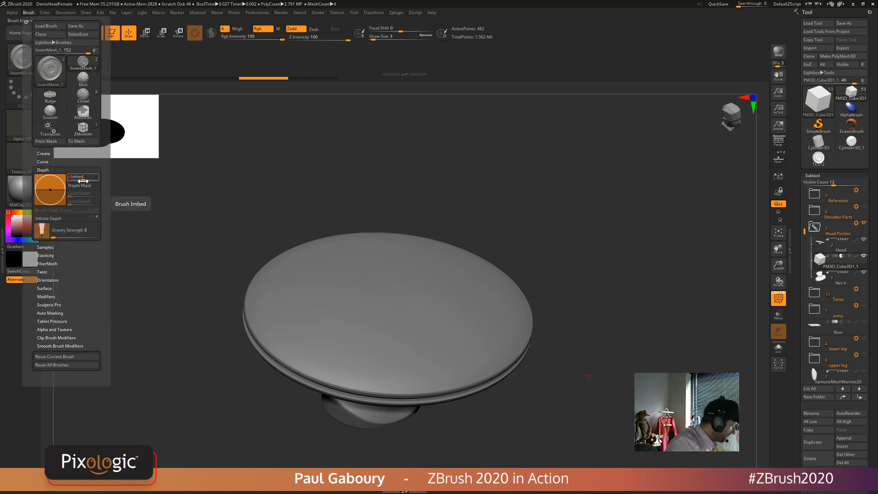
text(-33)
key(Return)
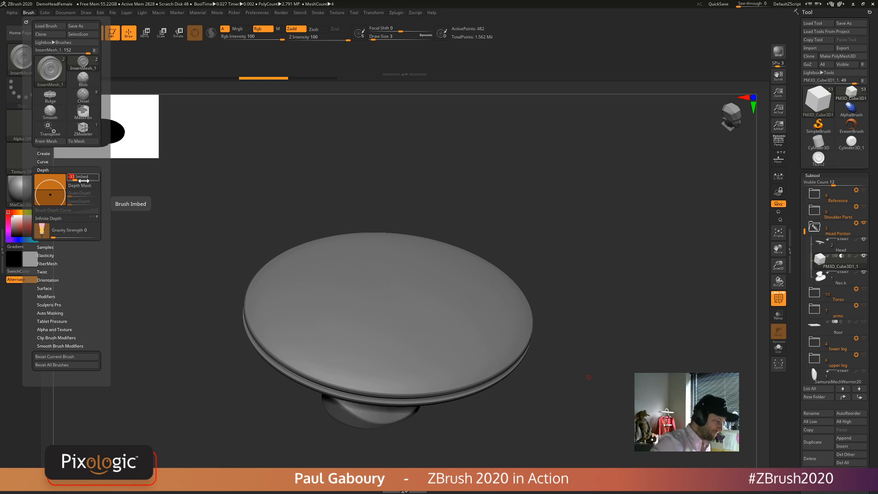
ctrl+right_drag(512, 332, 525, 329)
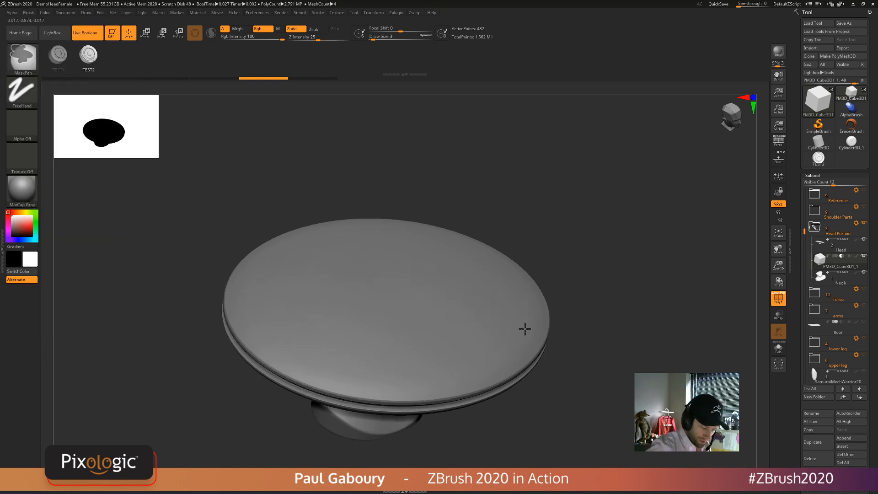
drag(569, 297, 575, 326)
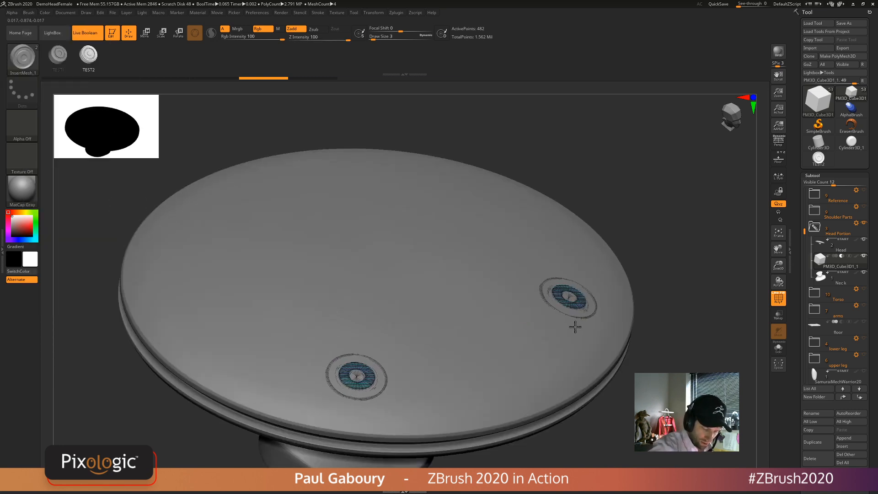
key(shift+f)
mouse_move(627, 373)
right_down()
mouse_move(629, 404)
mouse_move(617, 394)
mouse_move(625, 378)
mouse_move(605, 392)
mouse_move(632, 355)
right_up()
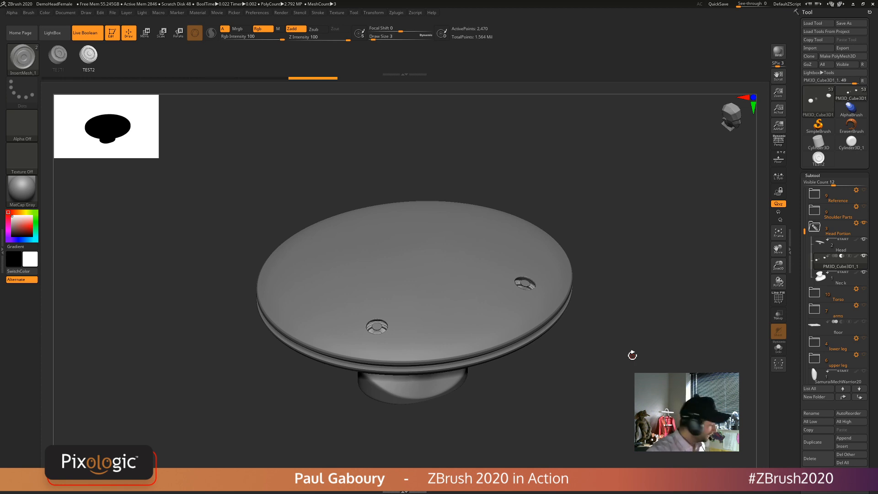
key(ctrl+z)
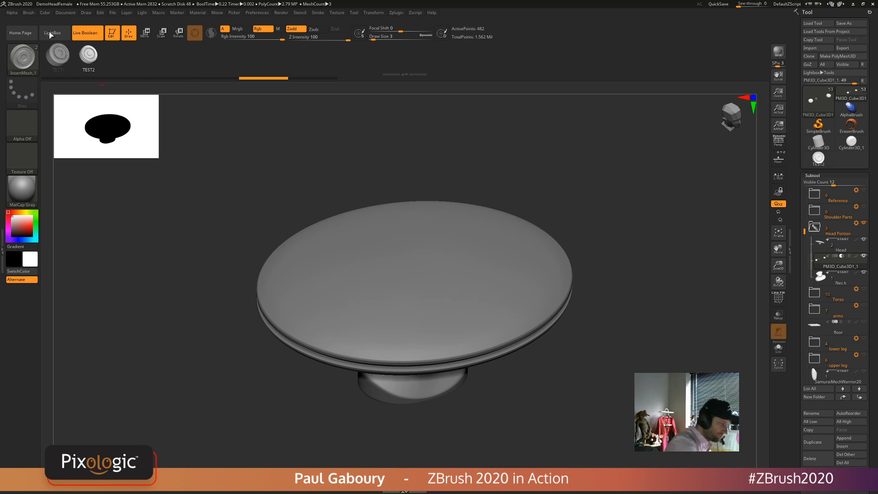
- Set the brush's Imbed depth to 0, try a symmetrical TEST2 pair on the head disc, and undo the inserts
click(28, 12)
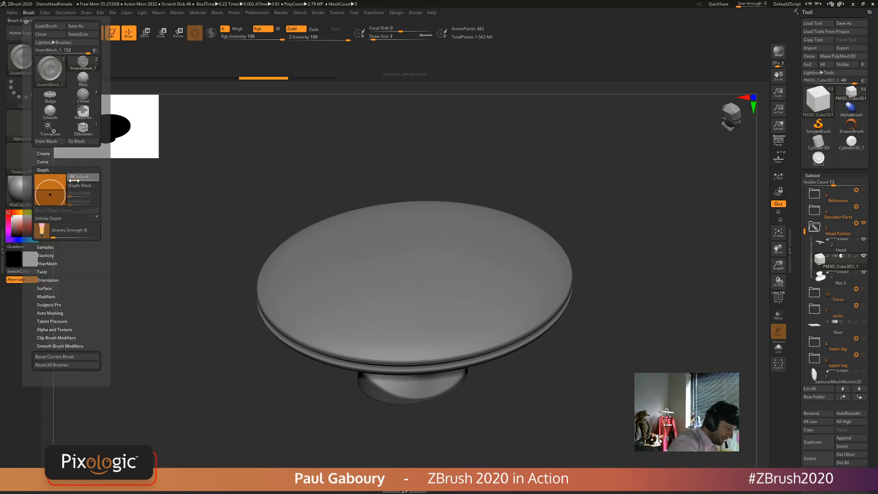
text(0)
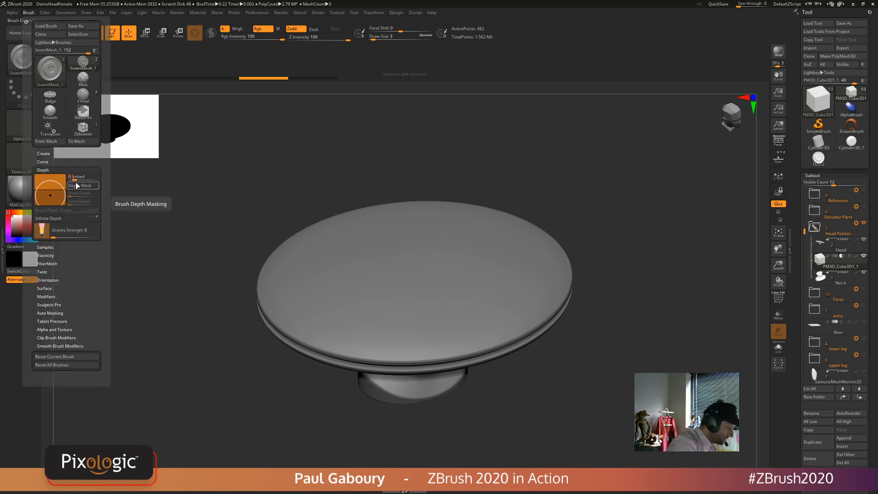
key(Return)
drag(535, 275, 610, 367)
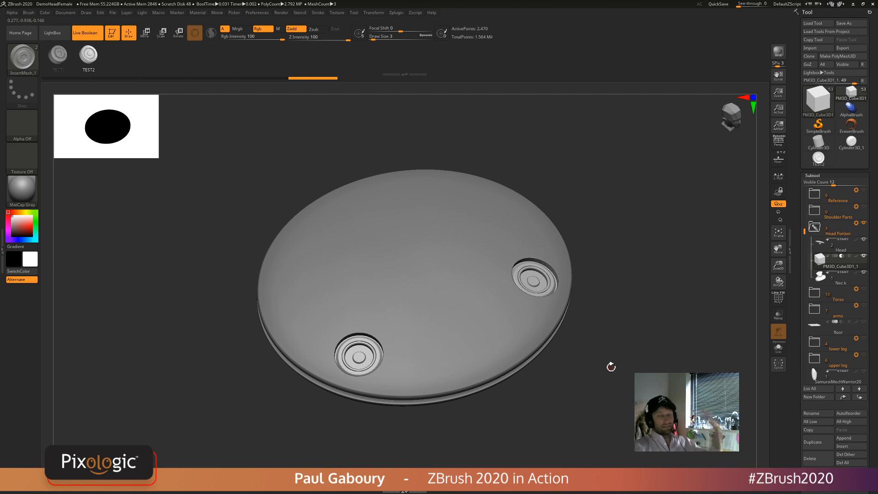
mouse_move(609, 365)
mouse_down()
mouse_move(622, 399)
mouse_move(619, 369)
mouse_move(625, 389)
mouse_move(622, 376)
mouse_up()
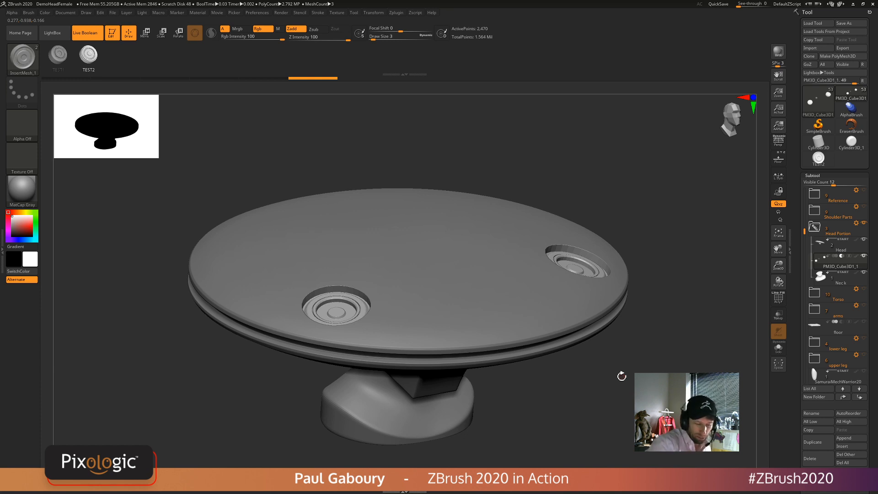
key(ctrl+z)
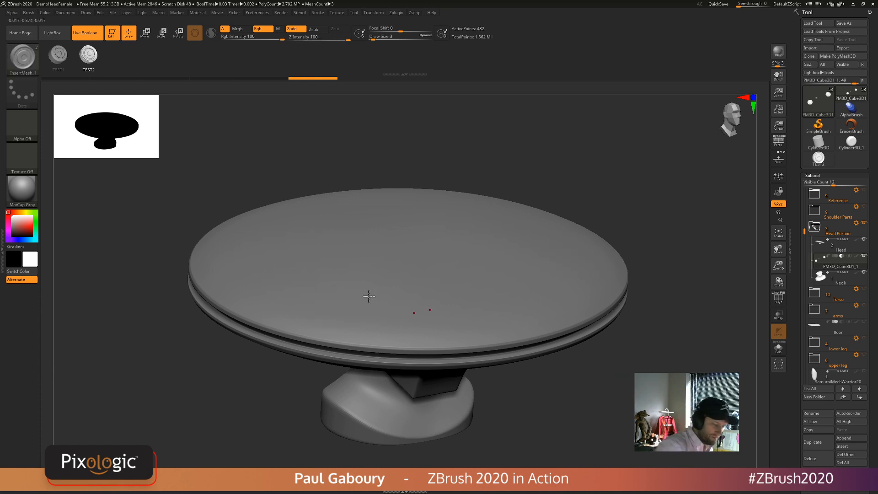
- Set the brush's Imbed depth to 10, try a symmetrical TEST2 pair near the disc's rim, and undo the inserts
click(28, 13)
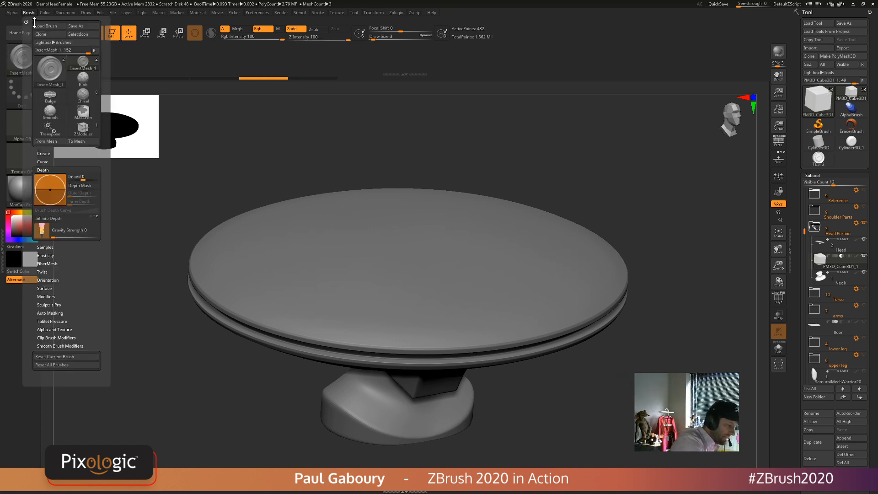
click(84, 178)
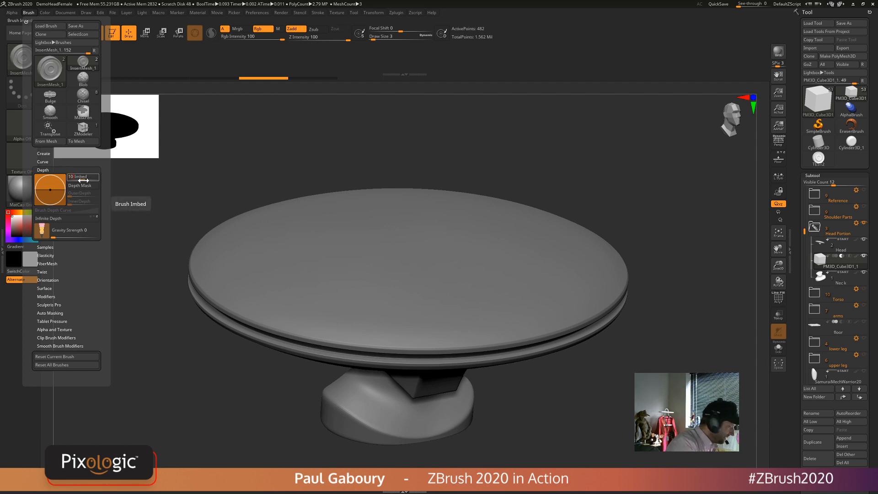
key(Return)
drag(574, 264, 587, 297)
drag(636, 348, 572, 254)
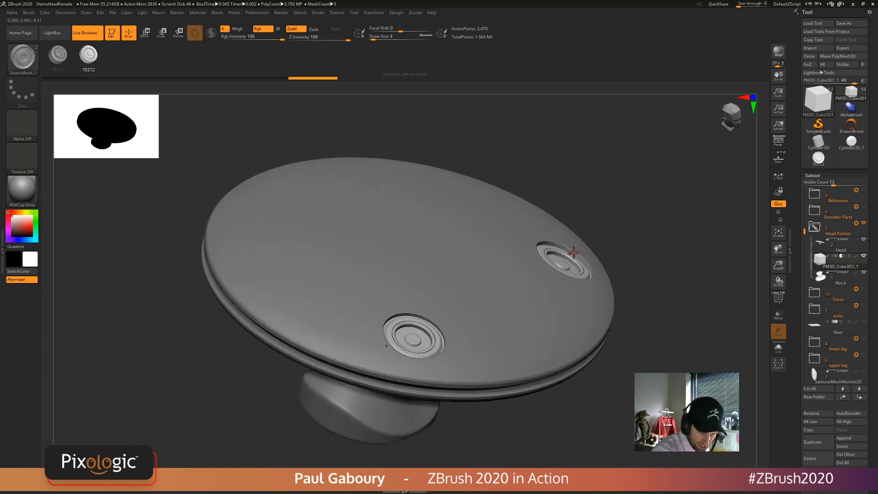
key(ctrl+z)
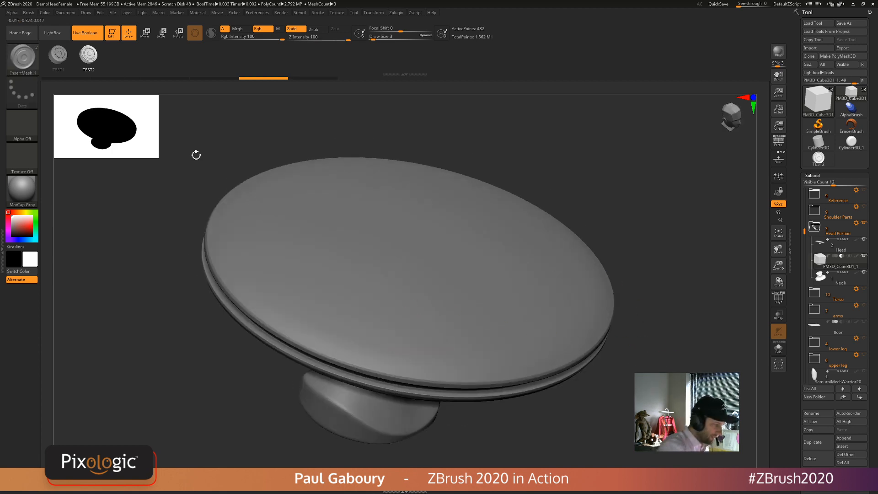
- Readjust the brush's Imbed depth and cut a small symmetrical pair of TEST2 details near the head disc's rim
click(28, 12)
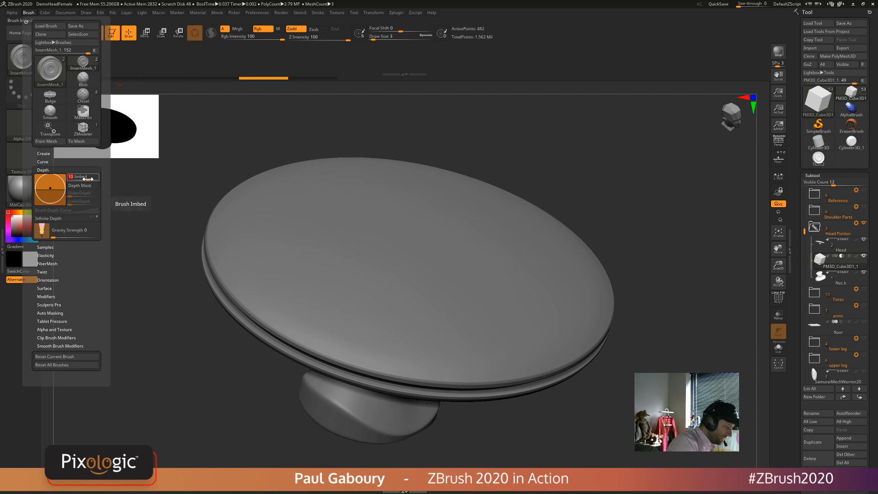
drag(85, 180, 89, 181)
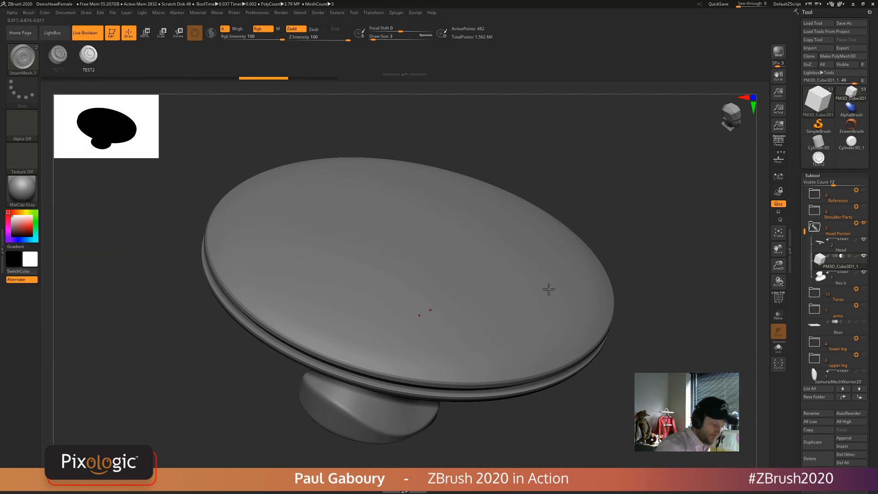
drag(585, 291, 590, 302)
drag(655, 367, 572, 292)
ctrl+right_drag(539, 272, 552, 259)
ctrl+right_drag(537, 325, 414, 242)
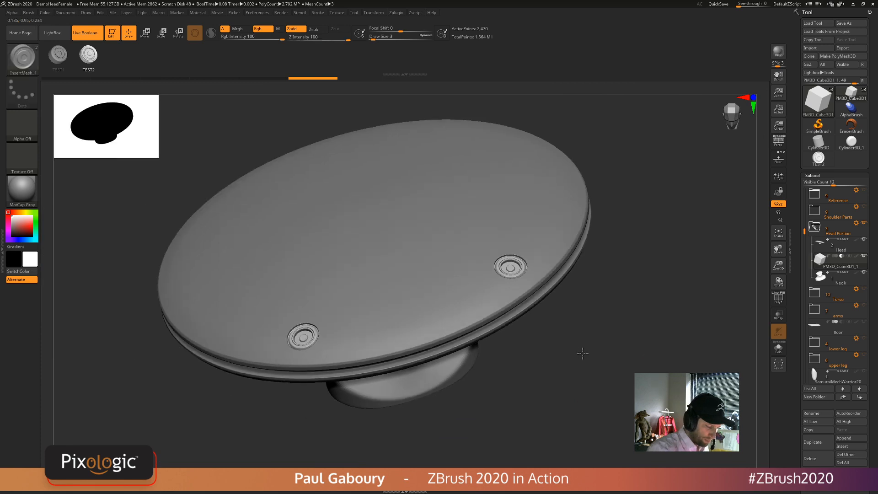
- Examine the small TEST2 cuts on the head disc from low side angles and from above
alt+drag(563, 348, 601, 346)
ctrl+right_drag(602, 347, 540, 315)
drag(540, 315, 580, 368)
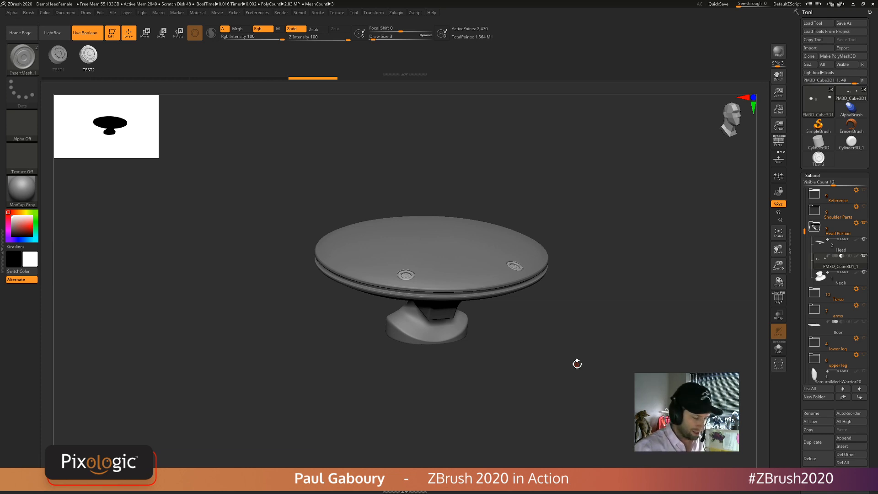
drag(593, 364, 597, 368)
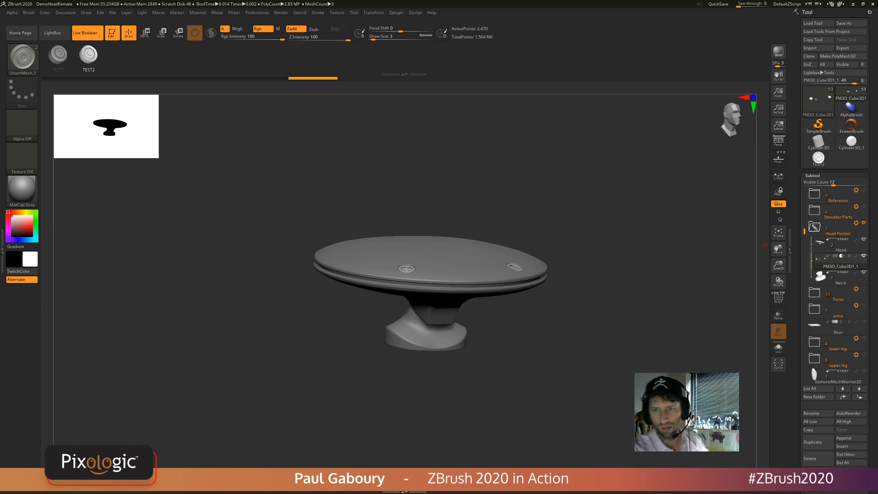
drag(589, 372, 591, 353)
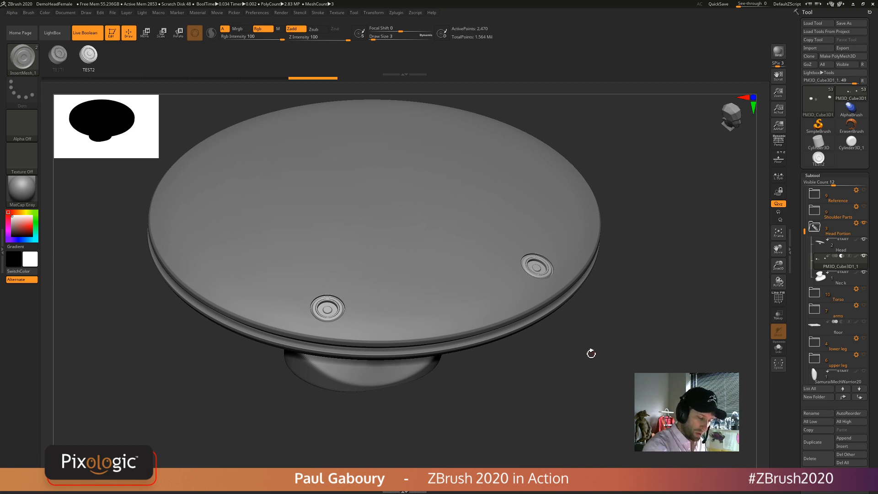
mouse_move(606, 378)
ctrl+right_down()
mouse_move(594, 370)
mouse_move(621, 379)
ctrl+right_up()
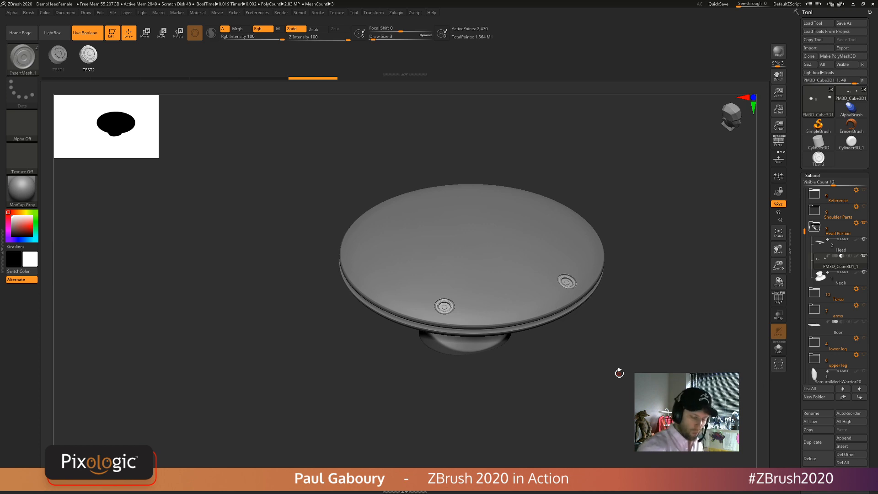
- Make the Head subtool active and isolate it with polyframe on to examine the topology around the rim
key(ctrl+d)
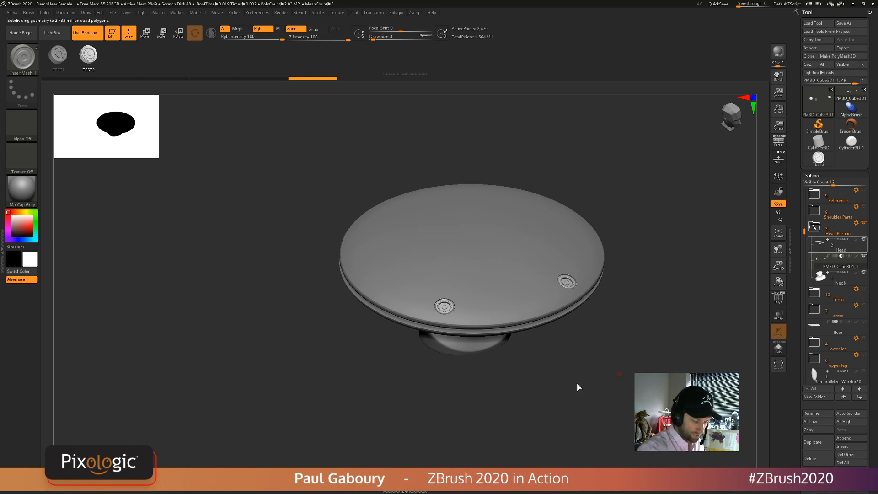
mouse_move(578, 386)
alt+right_down()
mouse_move(556, 358)
mouse_move(591, 385)
mouse_move(579, 369)
alt+right_up()
key(shift+f)
mouse_move(646, 281)
ctrl+right_down()
mouse_move(666, 337)
mouse_move(663, 327)
ctrl+right_up()
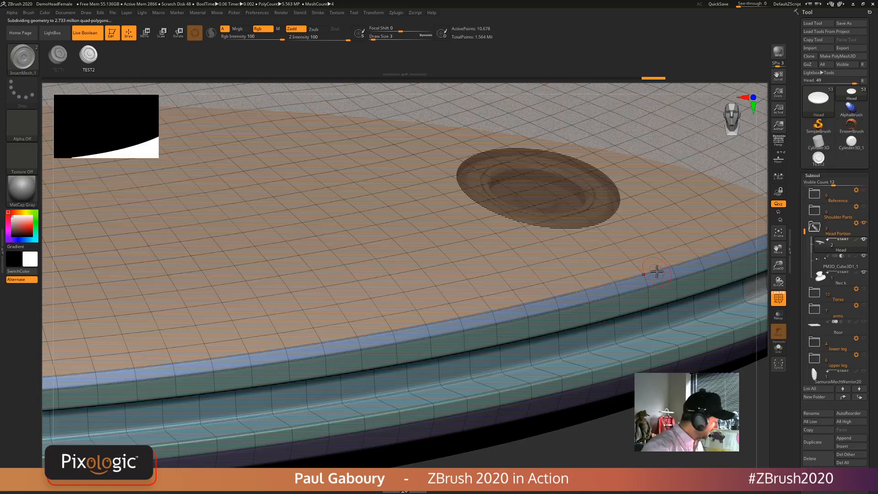
click(778, 347)
mouse_move(627, 336)
ctrl+right_down()
mouse_move(615, 292)
mouse_move(581, 319)
ctrl+right_up()
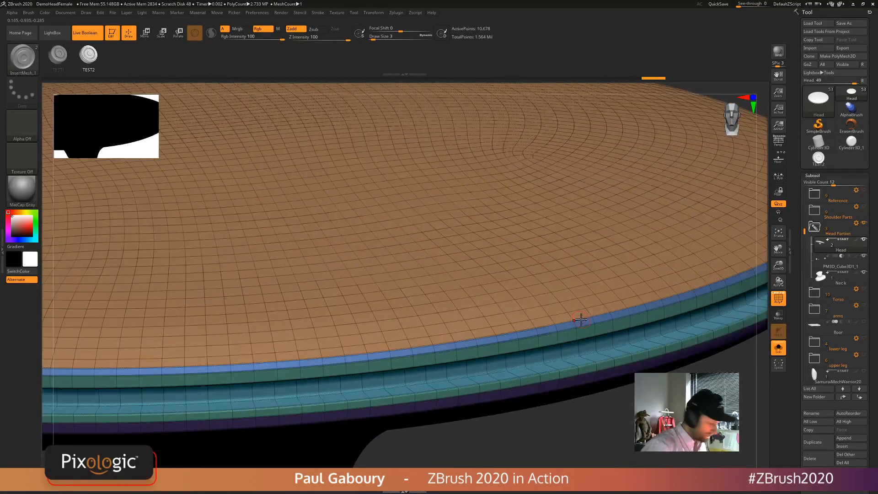
- Switch to the ZModeler brush and set its edge action to Add To Curve
key(b)
key(z)
key(m)
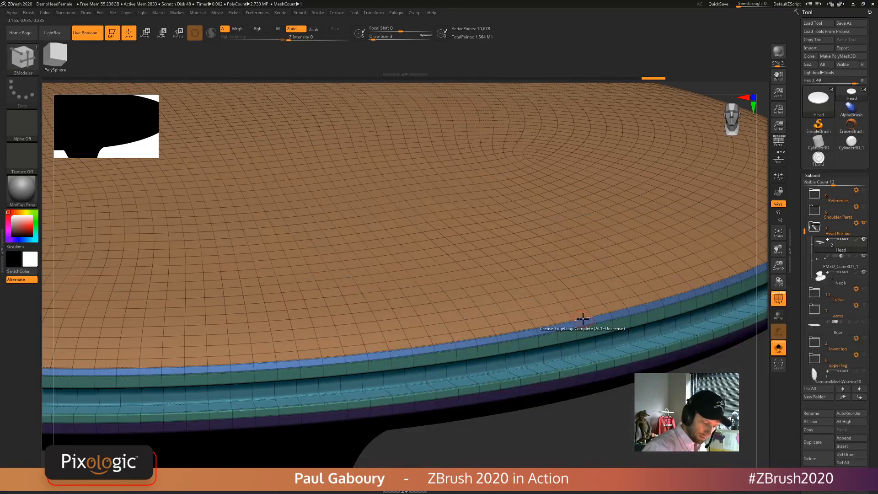
key(space)
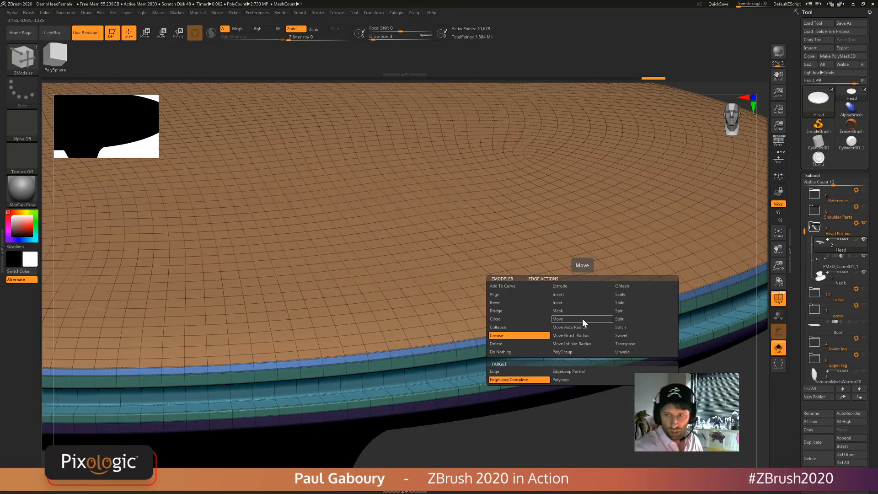
click(511, 286)
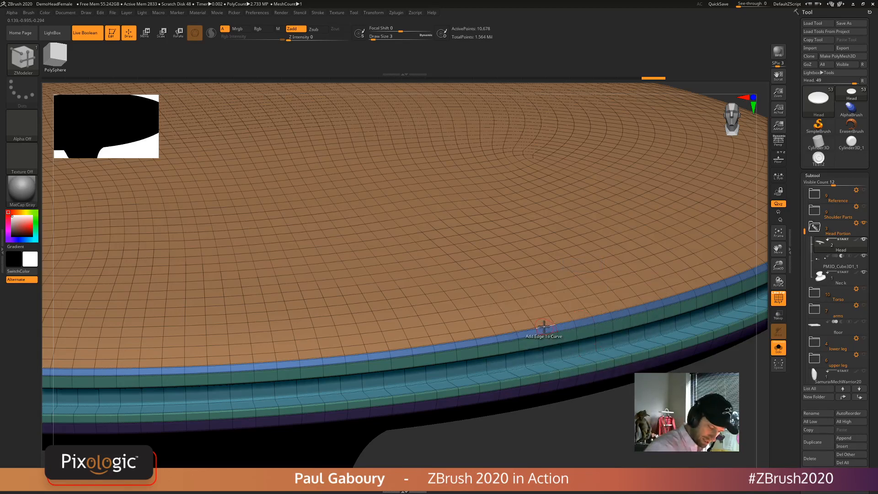
- View the whole head against the floor grid and figure, then return to a close view of the rim
key(ctrl)
ctrl+right_drag(547, 328, 548, 352)
ctrl+right_drag(548, 352, 568, 408)
alt+right_drag(568, 408, 555, 299)
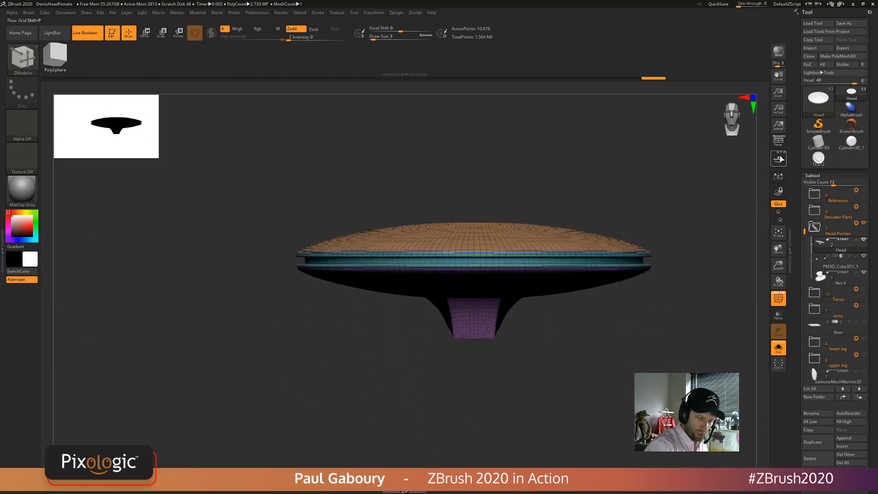
click(778, 158)
ctrl+right_drag(545, 411, 532, 326)
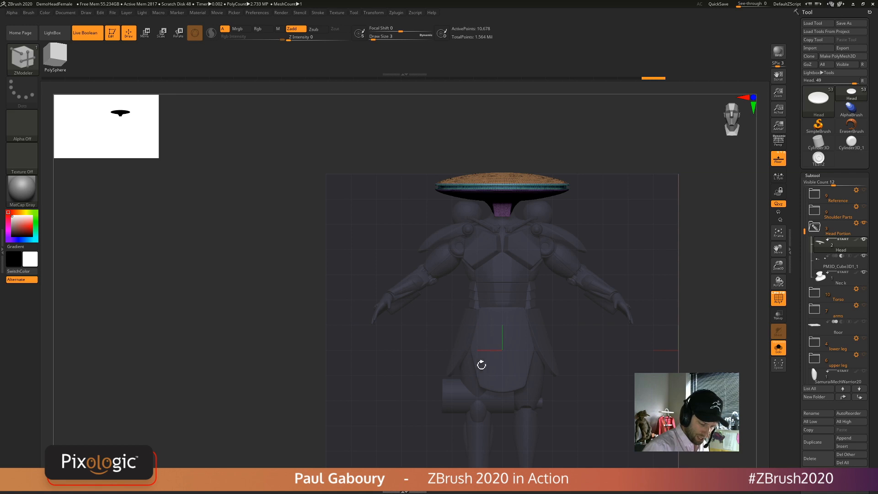
alt+right_drag(467, 261, 559, 287)
click(778, 161)
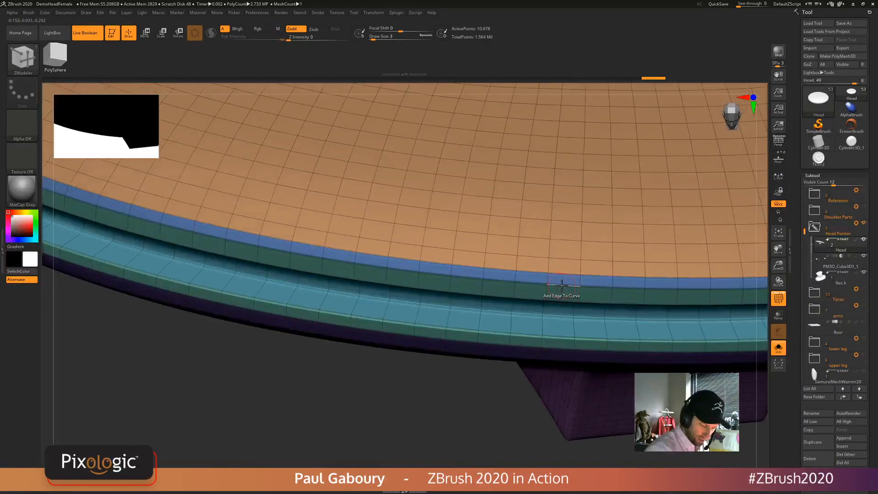
- Turn off dynamic subdivision and add a run of adjoining edges between the rim's blue and green bands to a curve
click(560, 287)
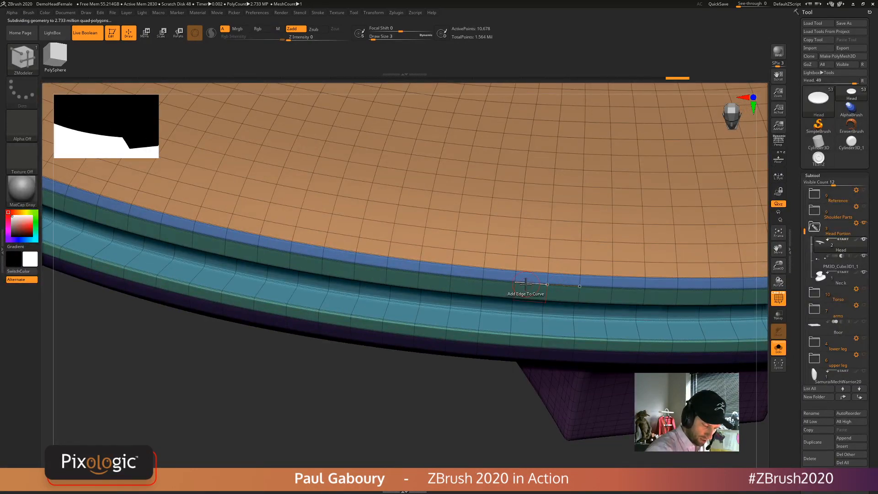
key(shift+d)
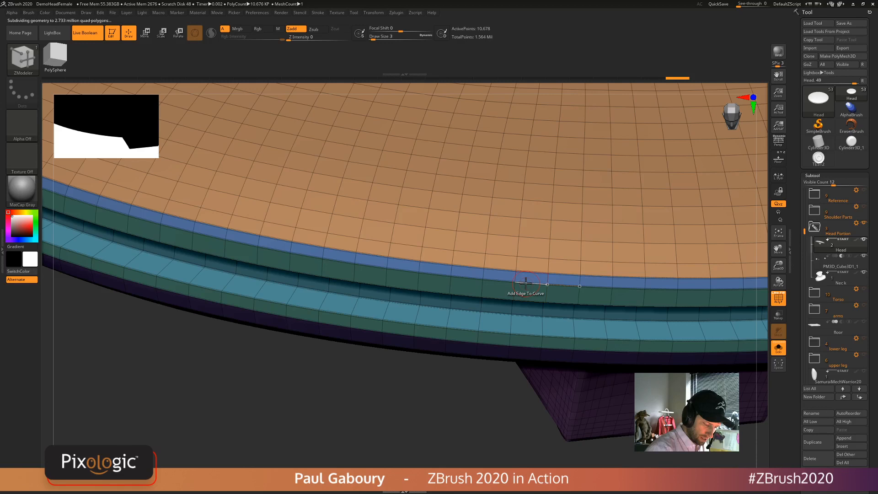
click(525, 281)
click(493, 279)
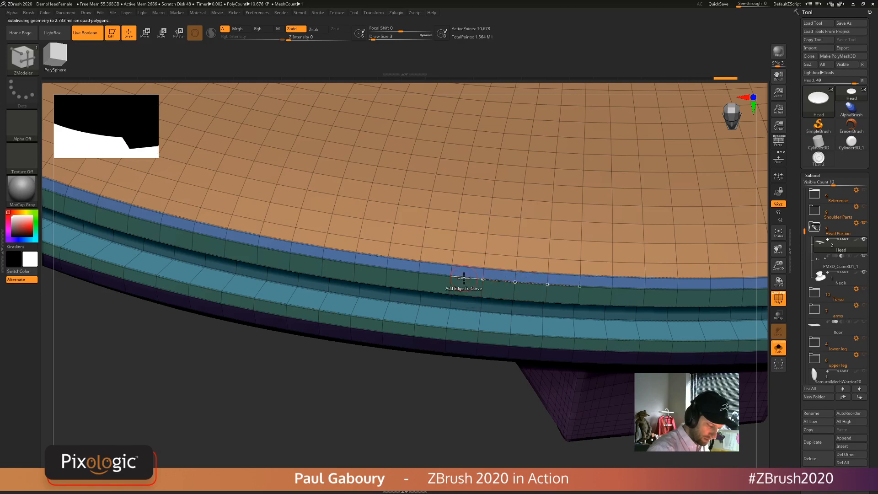
click(463, 277)
click(430, 274)
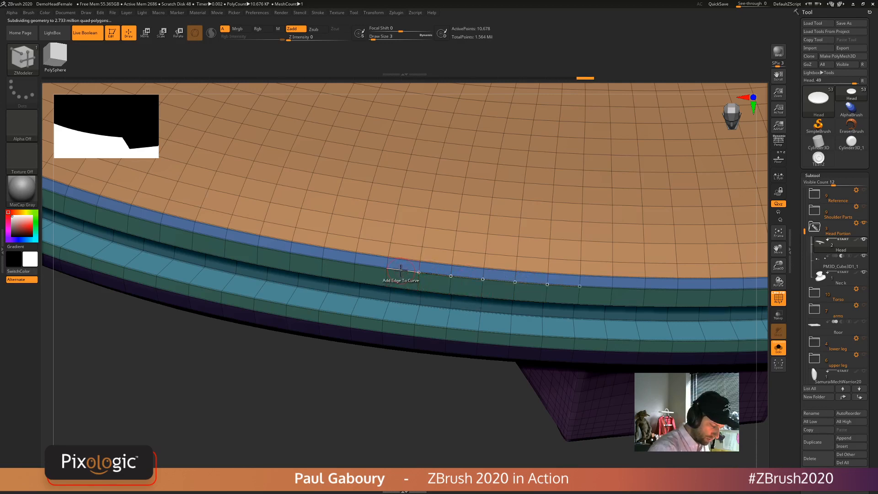
click(401, 269)
click(368, 267)
click(334, 263)
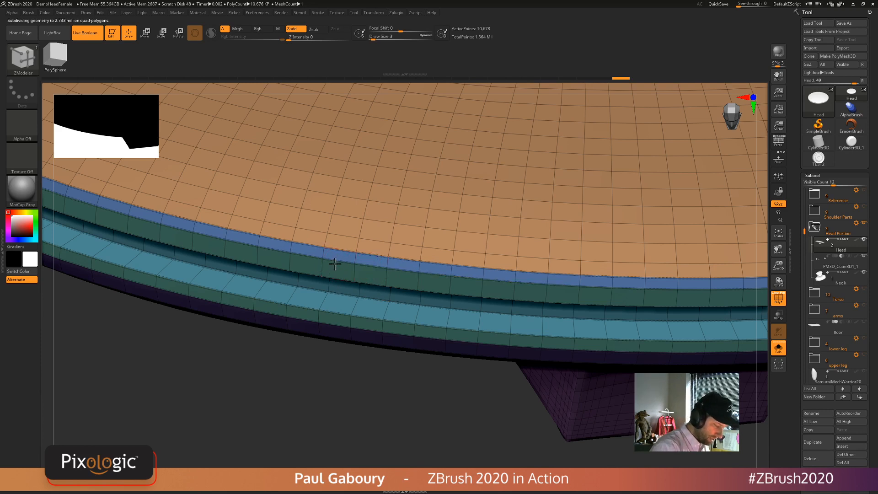
click(302, 262)
click(271, 260)
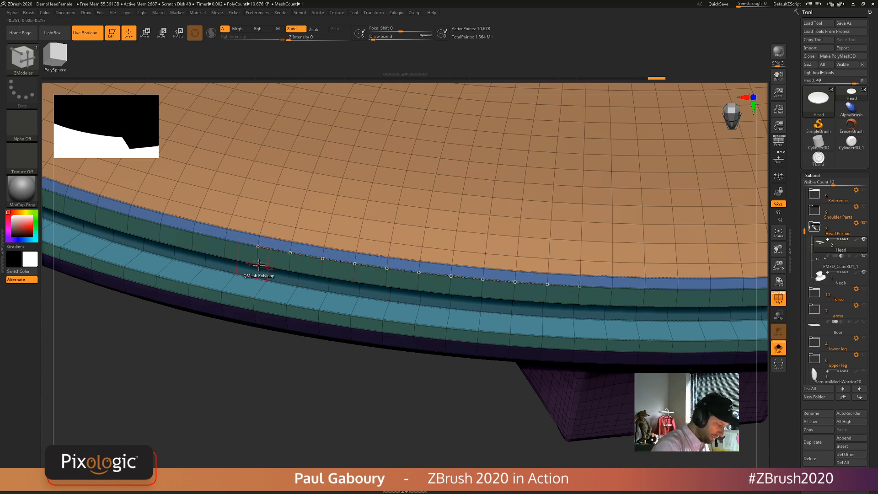
click(238, 243)
click(204, 235)
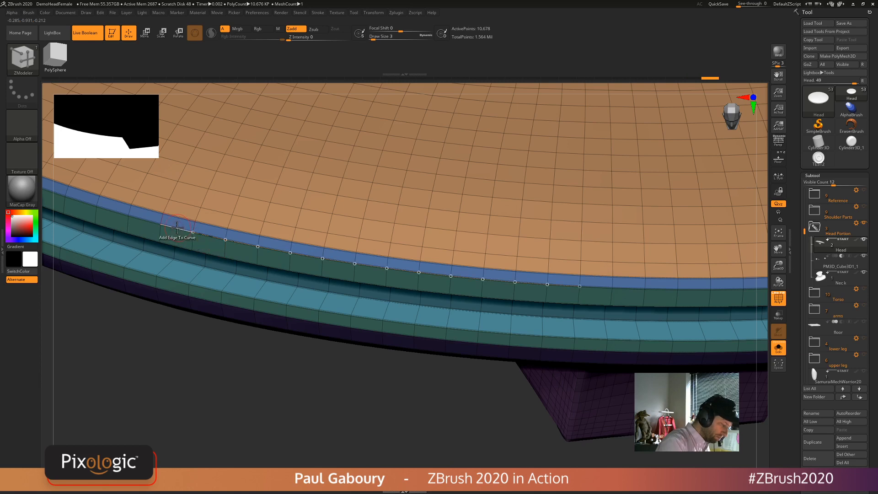
click(177, 227)
click(142, 220)
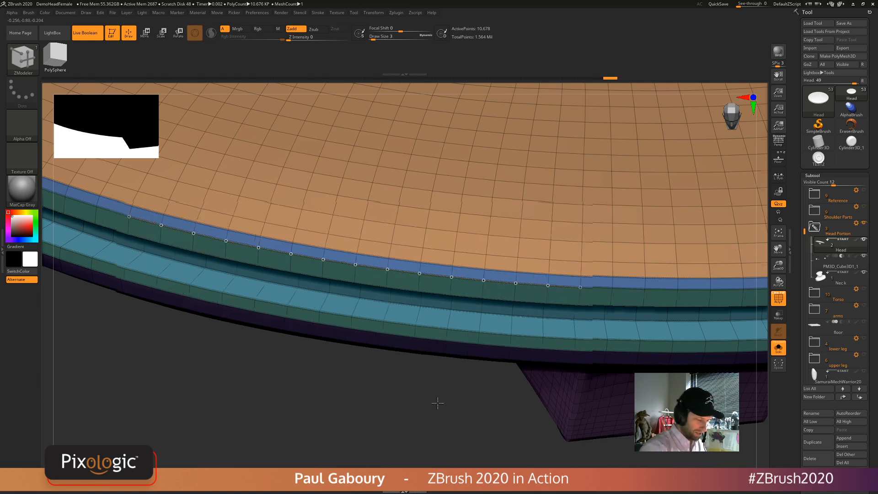
- Set the curve action to Bevel with the All Curves target and bevel the rim curve into a narrow strip
drag(438, 402, 464, 382)
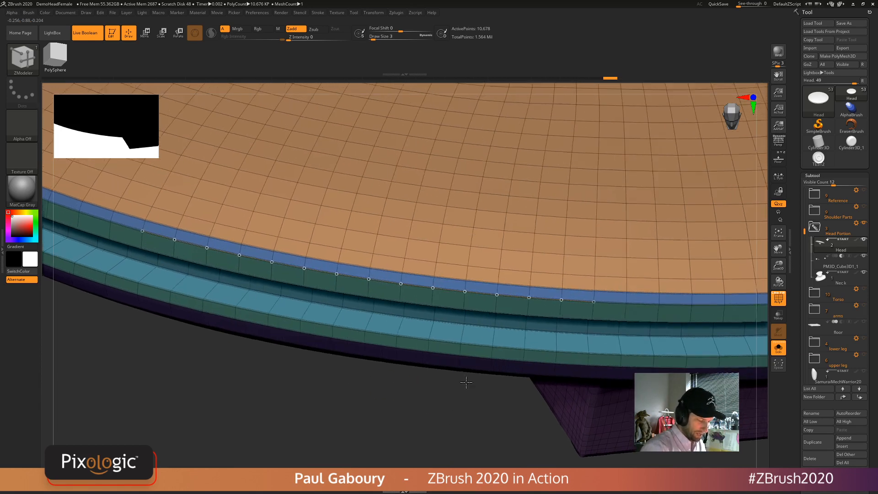
right_click(479, 293)
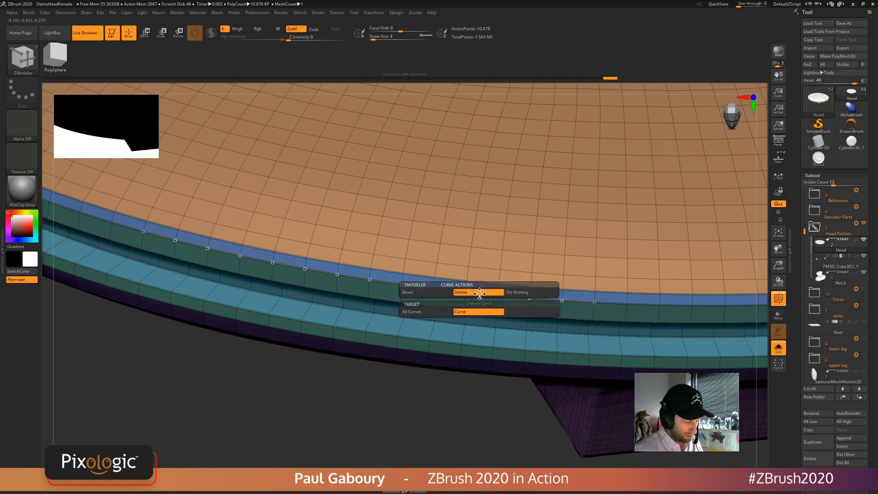
click(425, 295)
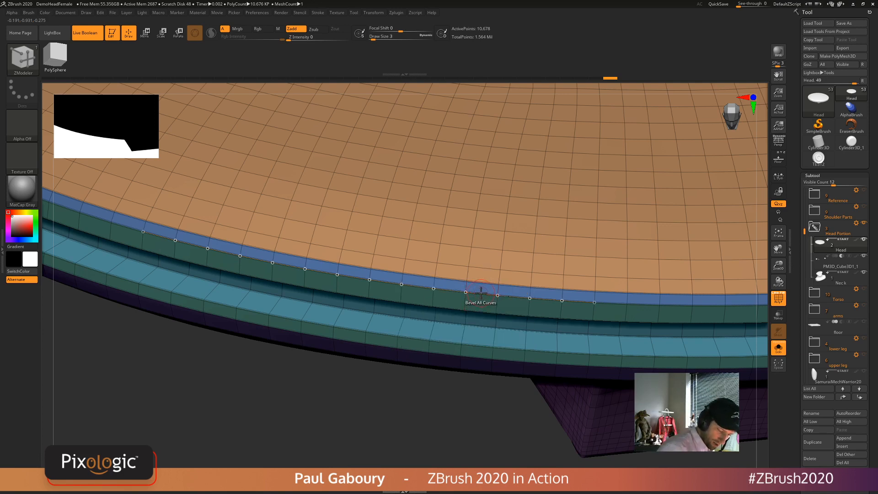
drag(480, 300, 484, 287)
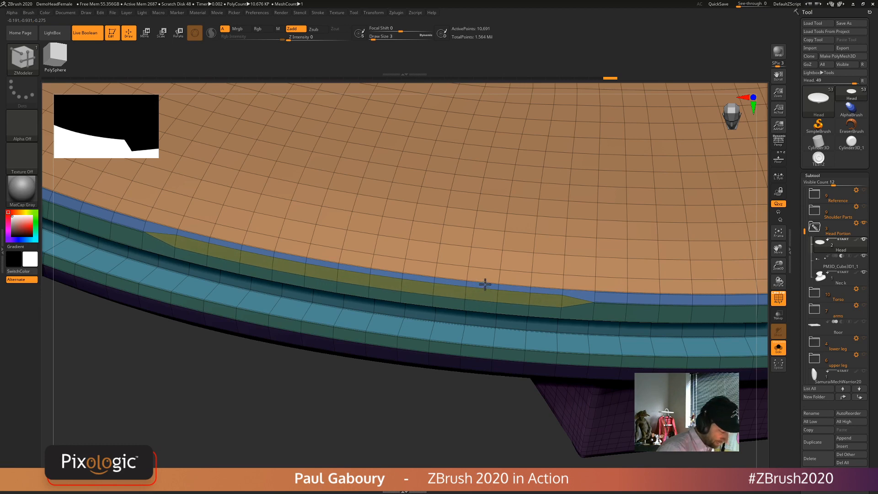
- Set the polygon action to QMesh with the Polygroup All target and push the beveled strip inward to form a recess
mouse_move(505, 439)
mouse_down()
mouse_move(499, 419)
mouse_move(500, 427)
mouse_move(516, 410)
mouse_move(523, 430)
mouse_move(521, 402)
mouse_up()
ctrl+right_drag(501, 301, 514, 329)
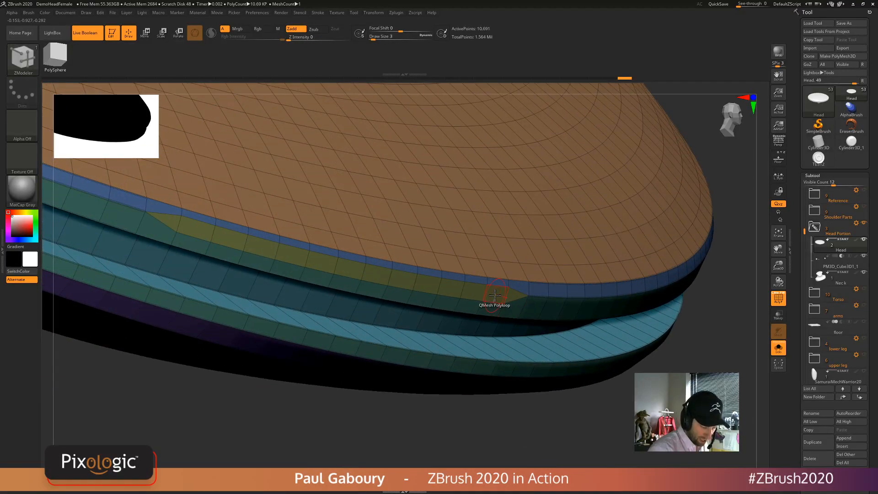
key(space)
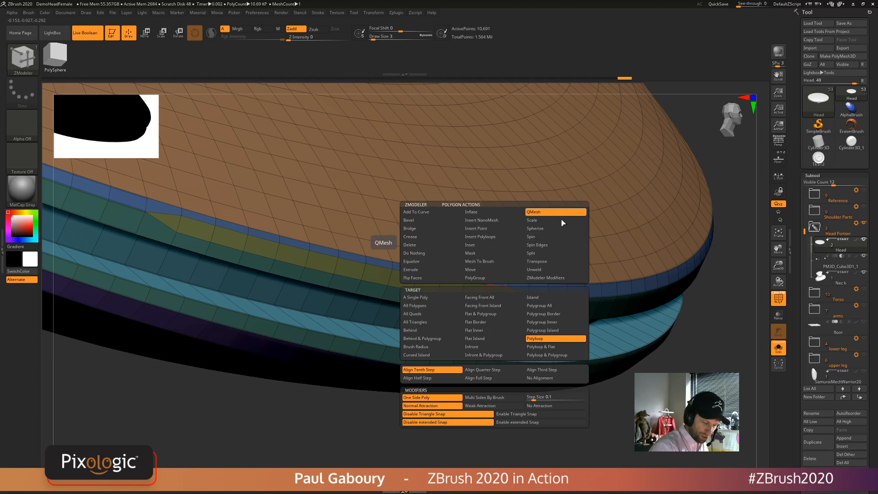
click(542, 307)
right_drag(541, 307, 476, 303)
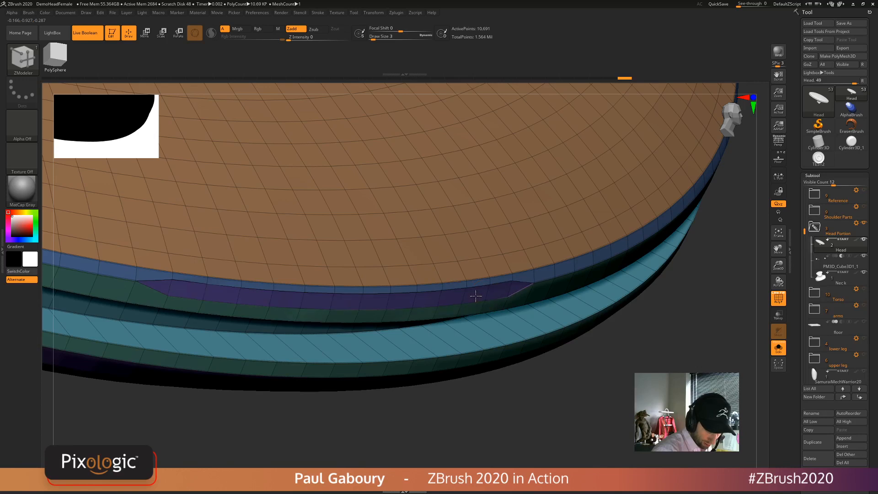
click(473, 296)
click(471, 296)
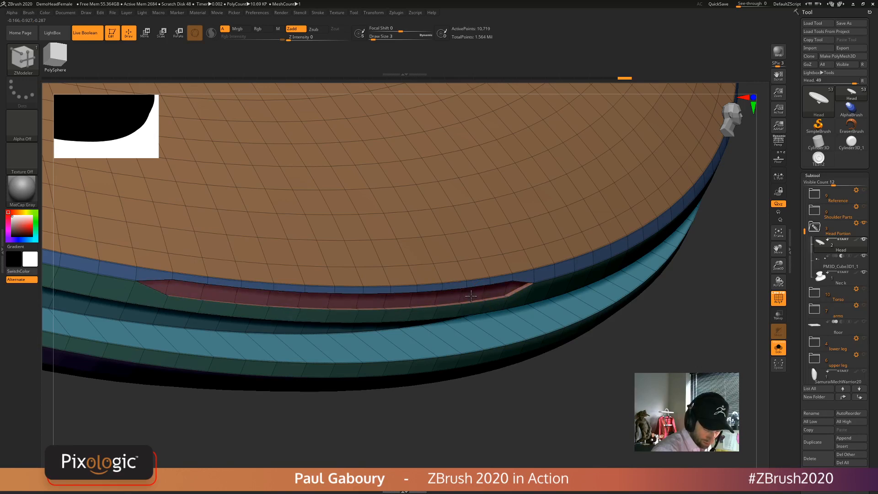
- Examine the recessed rim strip with polyframe off, then up close at its pointed end with polyframe on
right_drag(471, 297, 554, 383)
key(shift+f)
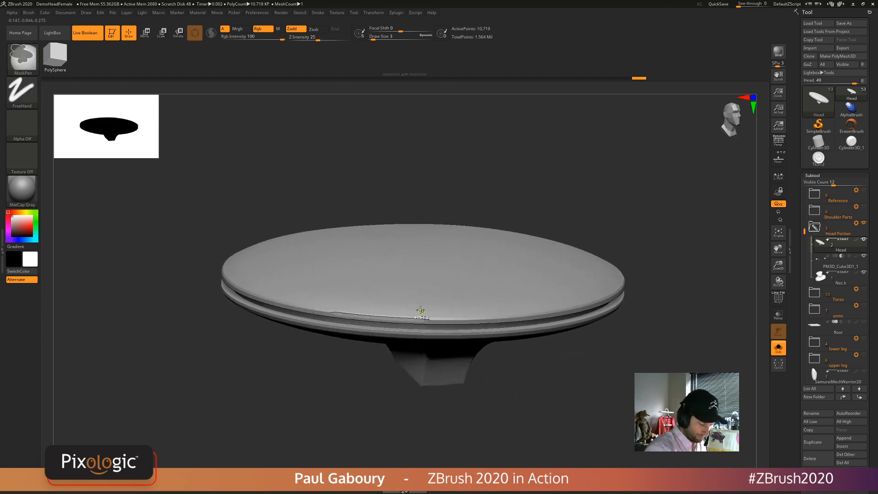
ctrl+right_drag(420, 311, 482, 315)
key(shift+f)
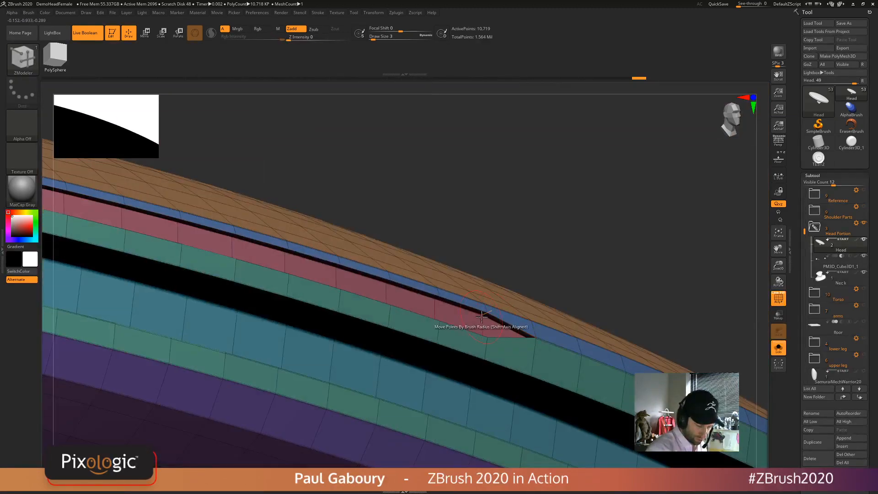
ctrl+shift+click(485, 318)
drag(568, 291, 579, 303)
ctrl+shift+click(580, 304)
ctrl+right_drag(474, 316, 543, 364)
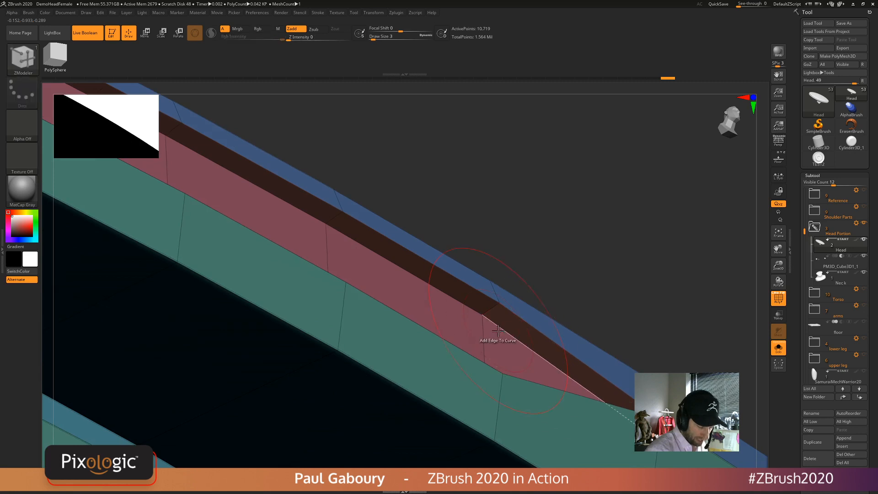
- Set the Draw Size to 1 and isolate the recessed strip's polygroup
key(s)
drag(497, 331, 490, 331)
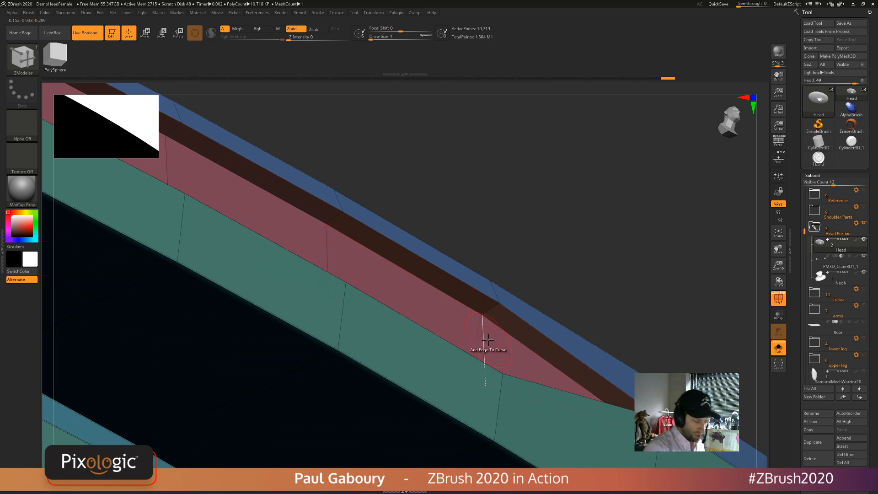
ctrl+shift+click(480, 315)
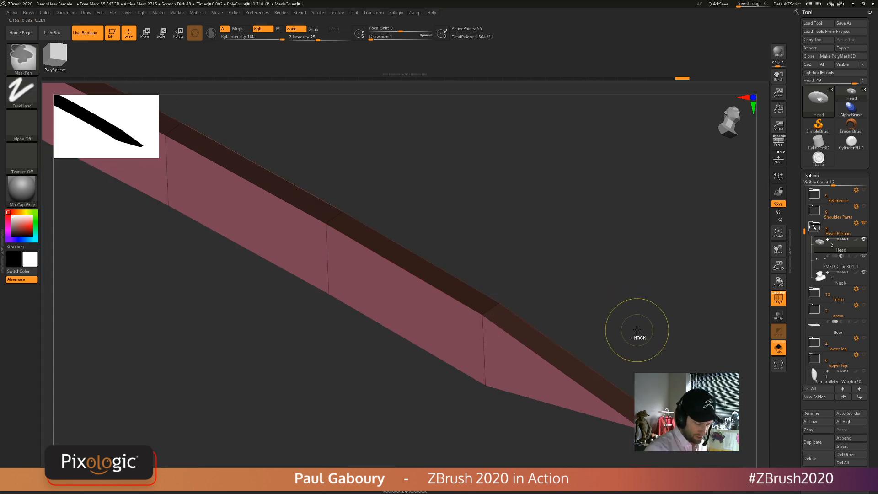
mouse_move(637, 333)
mouse_down()
mouse_move(578, 319)
mouse_move(591, 274)
mouse_up()
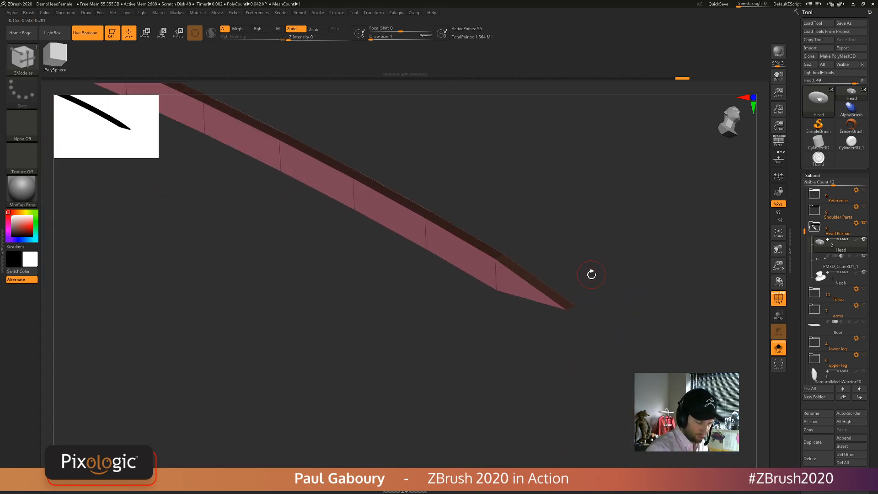
- Open the Crease settings of the head's geometry and unhide the rest of the mesh
click(817, 175)
click(819, 184)
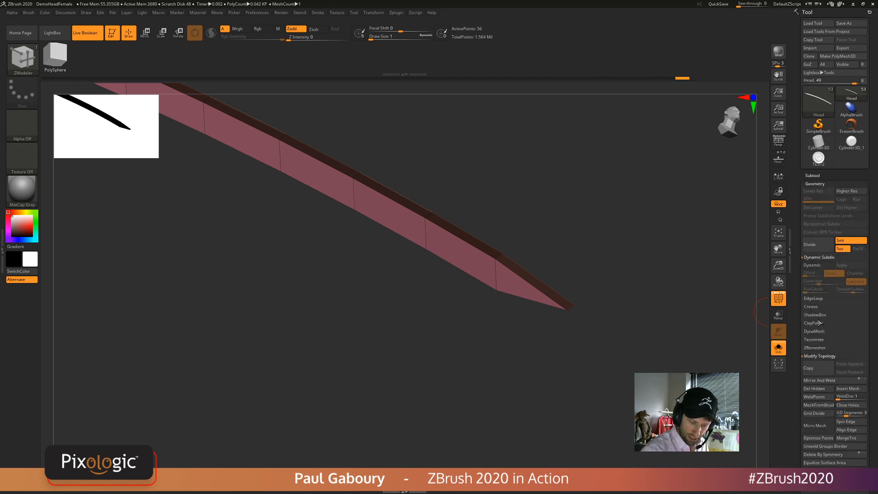
click(821, 340)
ctrl+shift+click(741, 336)
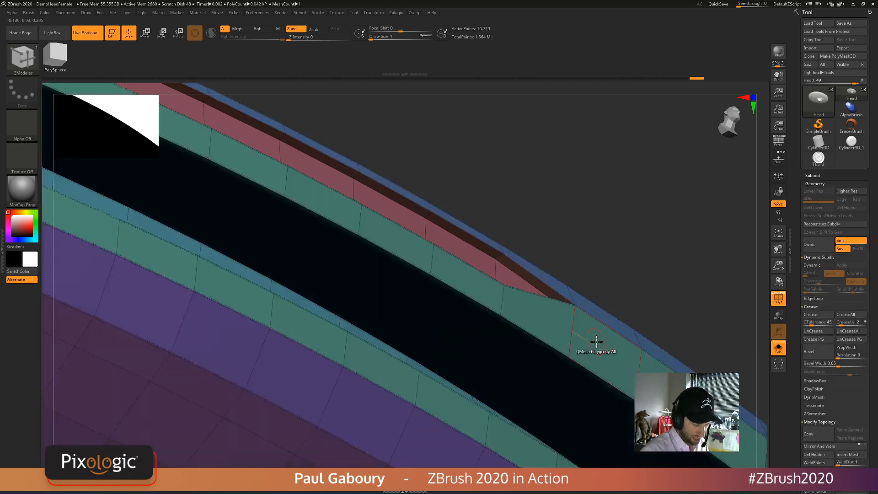
- Set the edge action to Crease with the Edge target and crease the cross edge near the recessed strip's pointed end
ctrl+right_drag(594, 345, 555, 366)
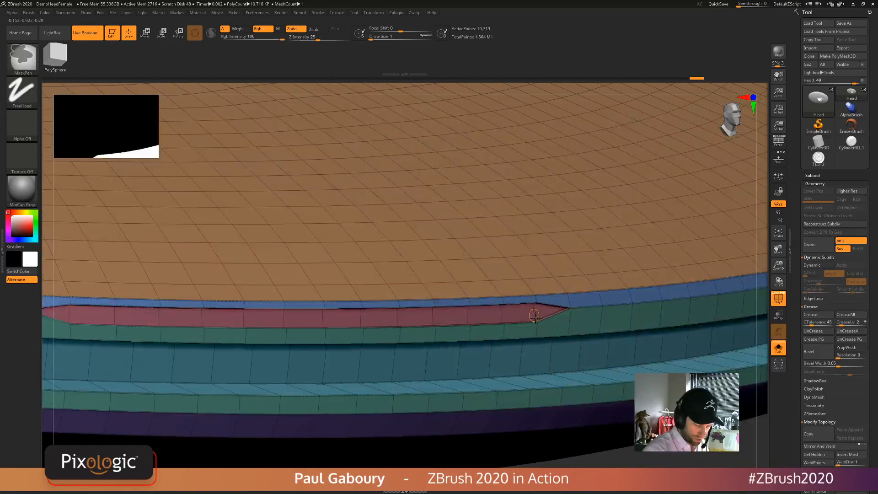
ctrl+right_drag(538, 316, 564, 343)
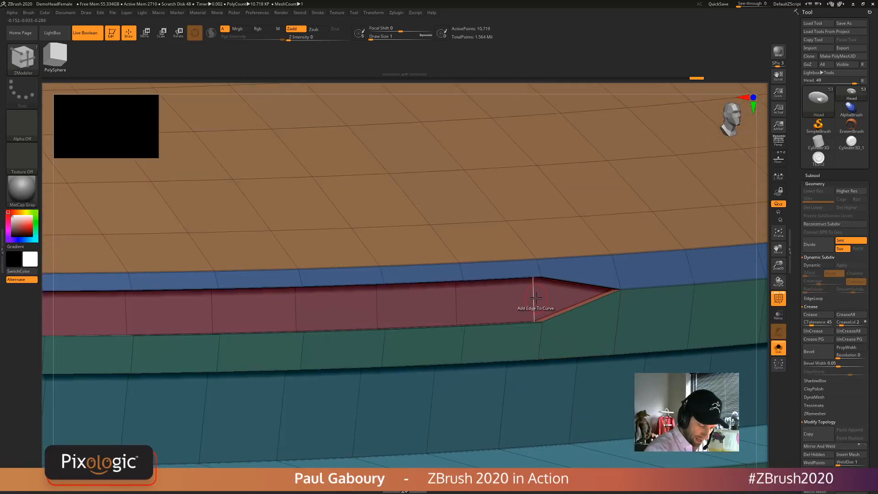
key(space)
click(466, 335)
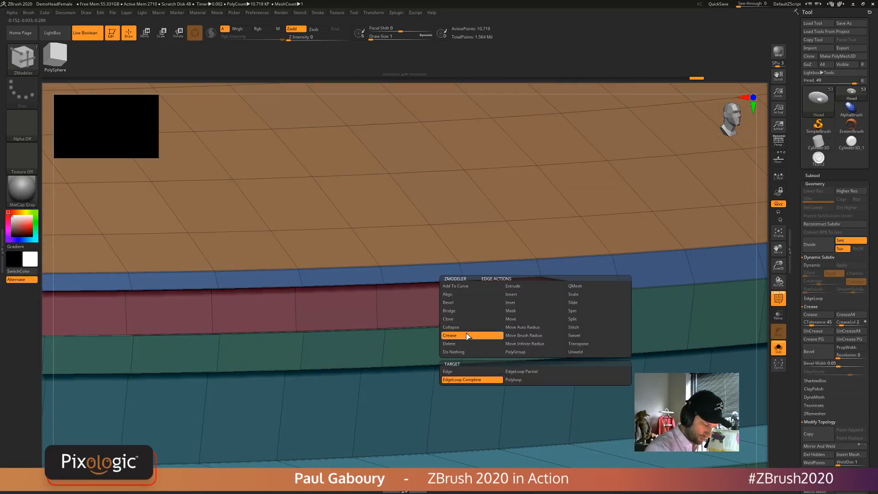
click(535, 308)
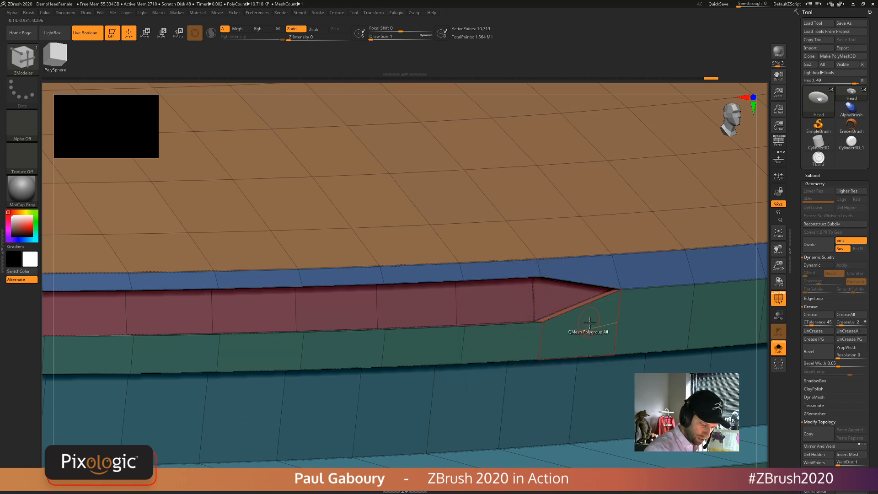
ctrl+right_drag(590, 325, 715, 315)
ctrl+right_drag(473, 316, 512, 306)
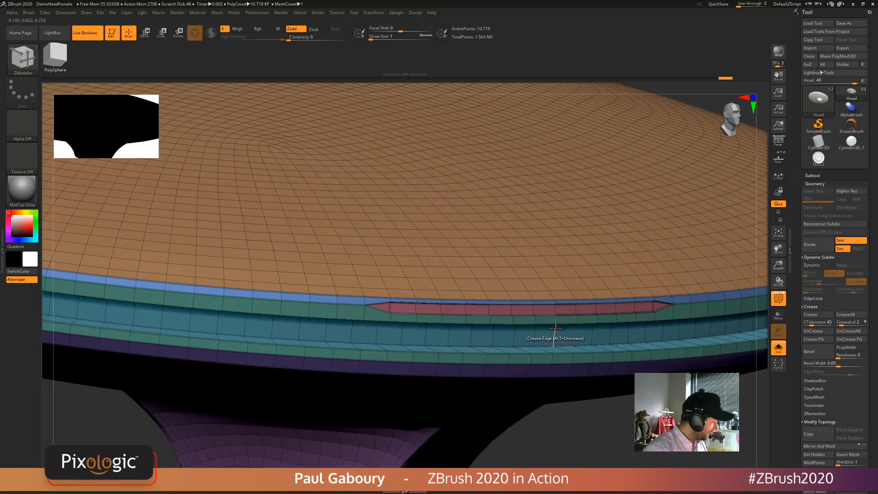
- Examine the creased rim strip with Dynamic Subdivision on and polyframe off, first alone and then with the other head parts shown
key(d)
key(shift+f)
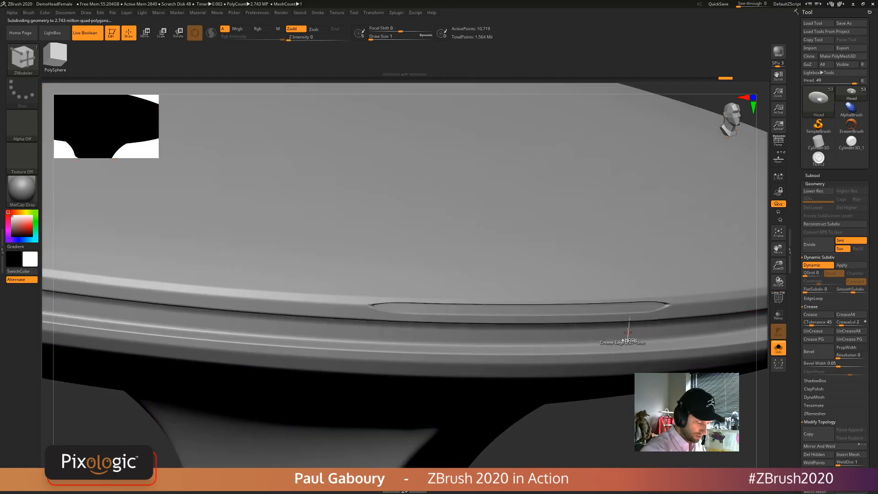
ctrl+right_drag(627, 333, 447, 305)
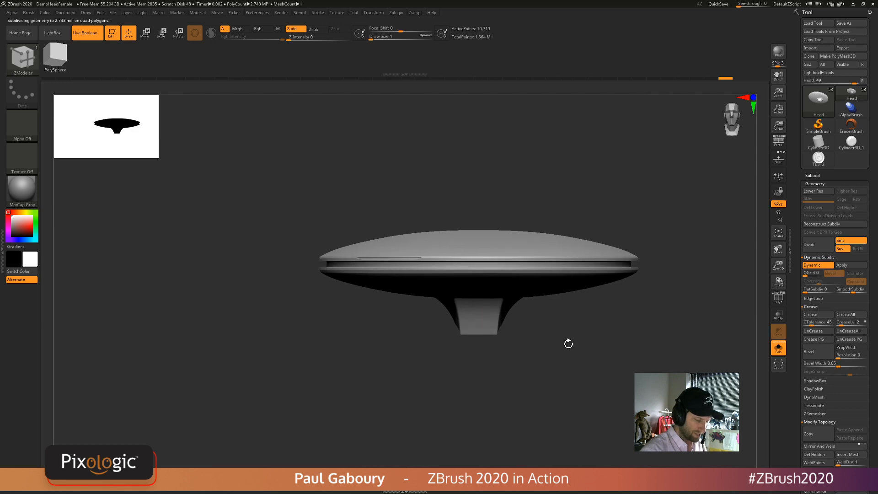
right_drag(568, 343, 595, 376)
click(776, 352)
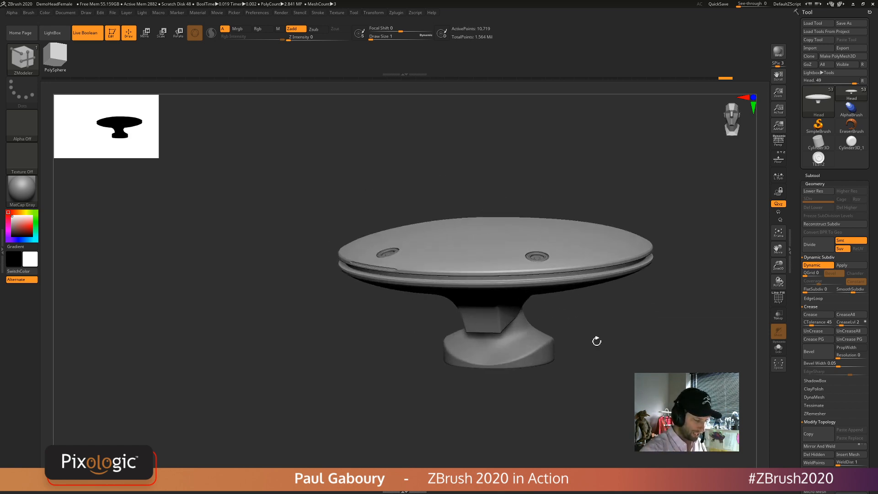
right_drag(596, 341, 510, 325)
ctrl+right_drag(432, 287, 435, 296)
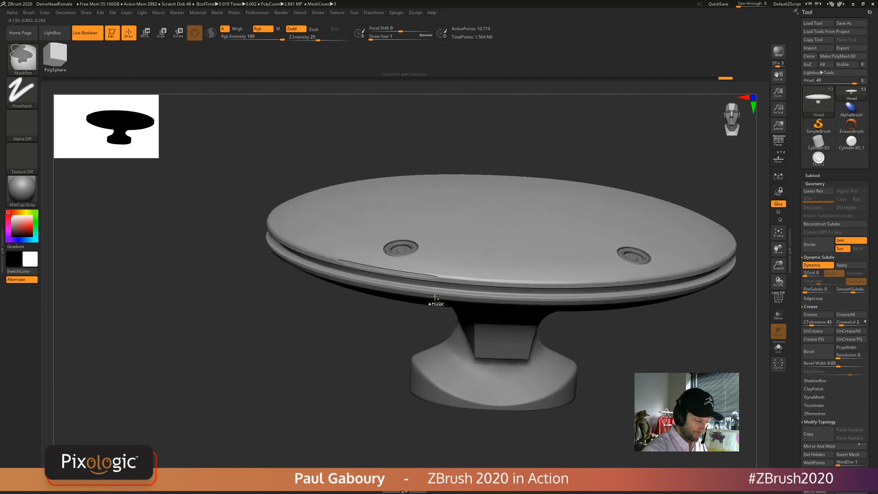
- Undo the recessed rim strip, pick the ZModeler brush and leave the head in Dynamic Subdivision preview
key(shift+d)
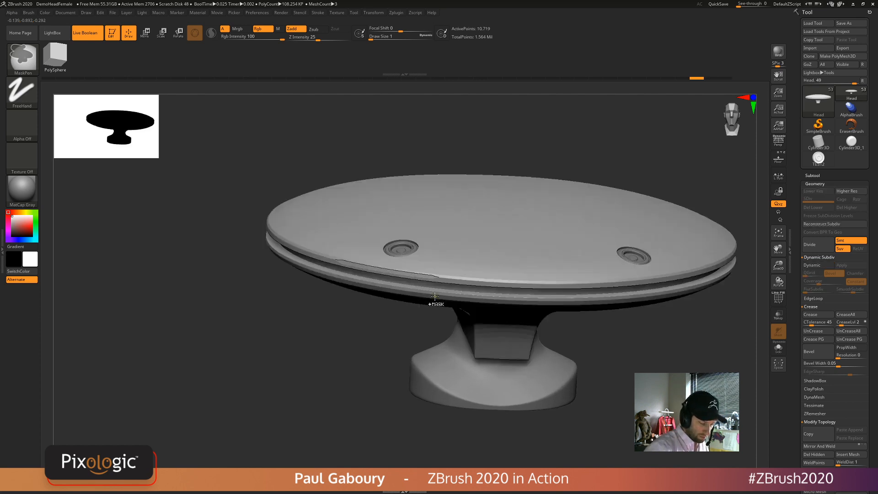
key(b)
key(z)
key(m)
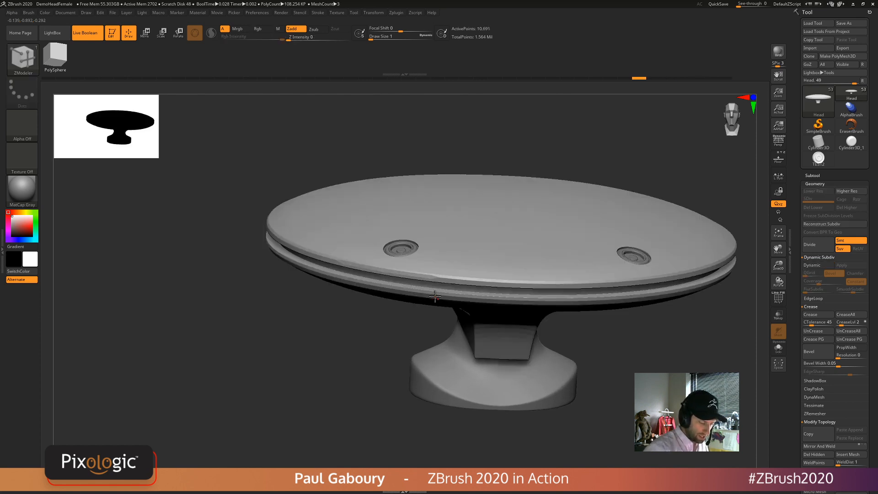
drag(622, 368, 631, 351)
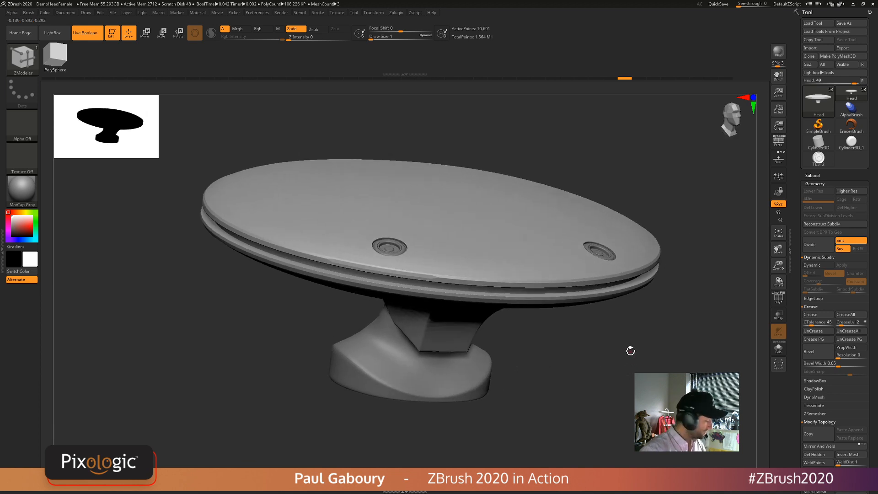
key(d)
- Examine the head's rim up close below the round socket, with the polyframe off and on
mouse_move(626, 362)
ctrl+right_down()
mouse_move(543, 345)
mouse_move(591, 360)
ctrl+right_up()
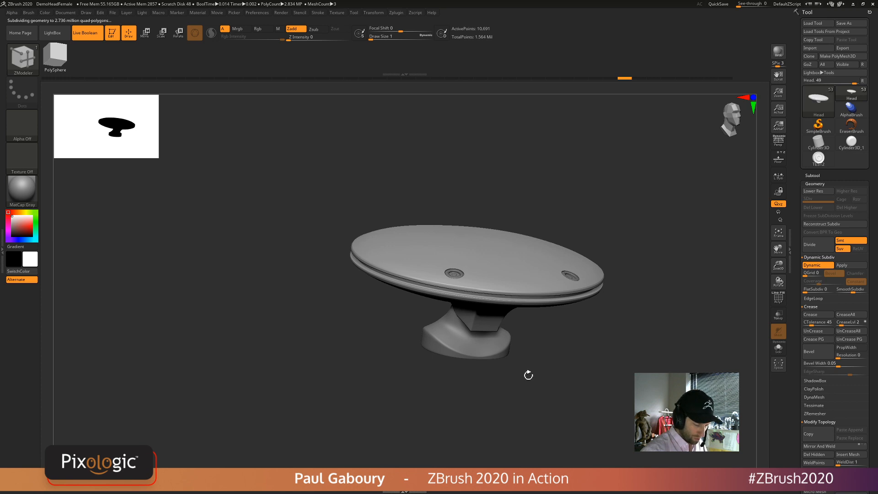
mouse_move(492, 320)
ctrl+right_down()
mouse_move(493, 342)
mouse_move(525, 335)
mouse_move(526, 297)
ctrl+right_up()
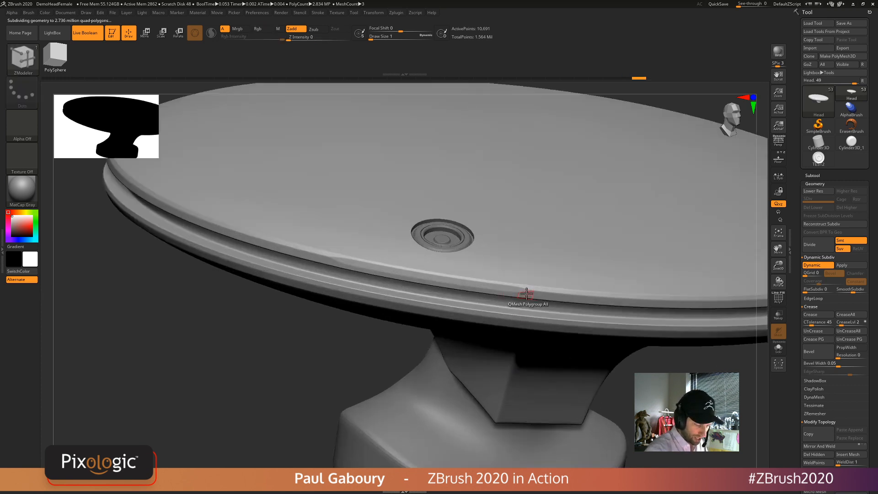
mouse_move(623, 359)
ctrl+right_down()
mouse_move(619, 368)
mouse_move(653, 369)
mouse_move(627, 364)
mouse_move(599, 444)
ctrl+right_up()
ctrl+right_drag(589, 387, 517, 275)
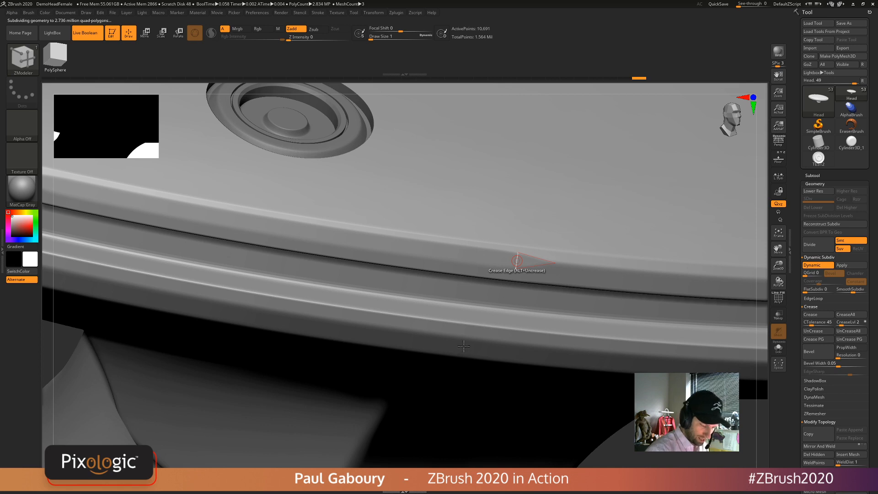
right_drag(509, 314, 184, 245)
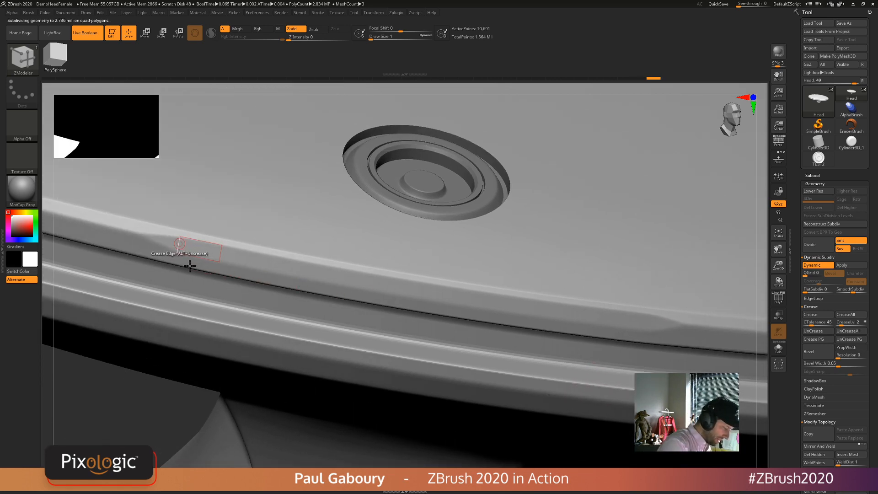
key(shift+f)
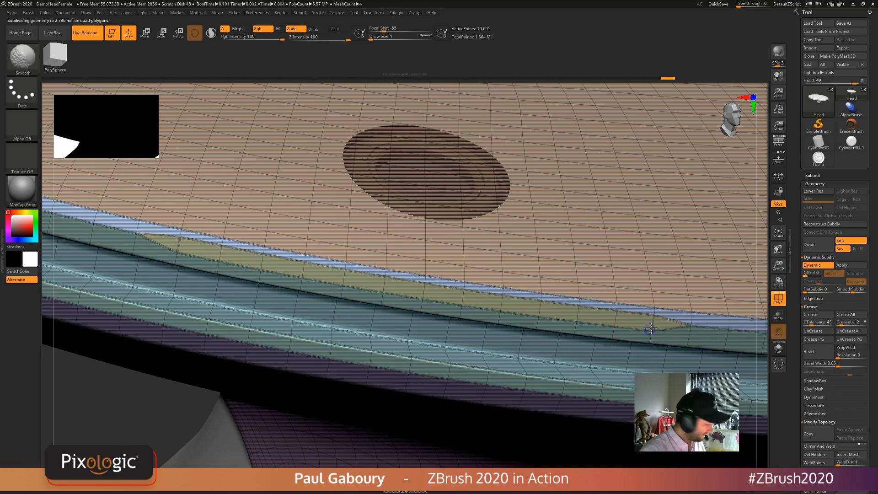
key(shift+f)
ctrl+right_drag(672, 367, 398, 215)
alt+right_drag(745, 411, 586, 347)
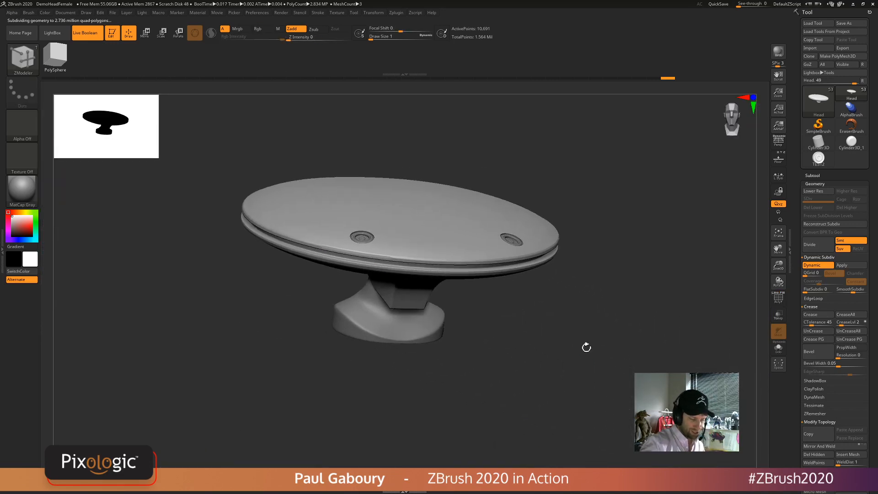
- Mirror and weld the head's geometry, then duplicate the Head subtool
drag(870, 442, 871, 384)
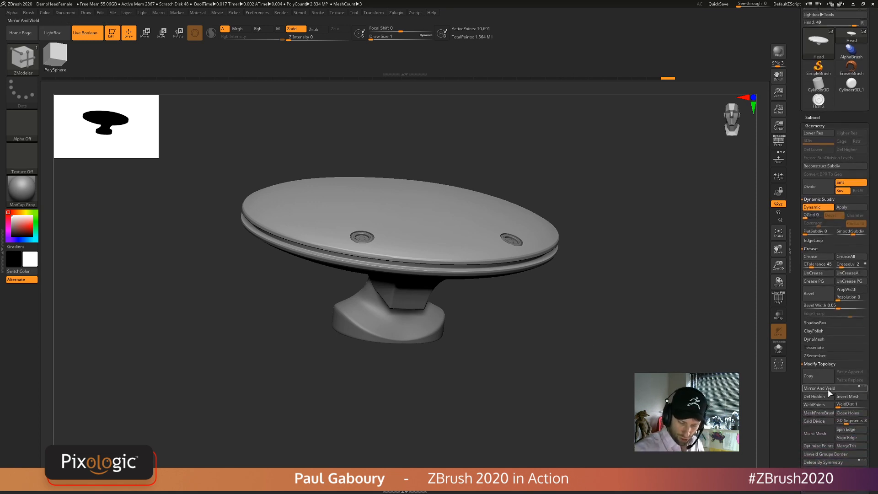
mouse_move(578, 370)
right_down()
mouse_move(569, 369)
mouse_move(575, 388)
mouse_move(574, 370)
mouse_move(590, 357)
right_up()
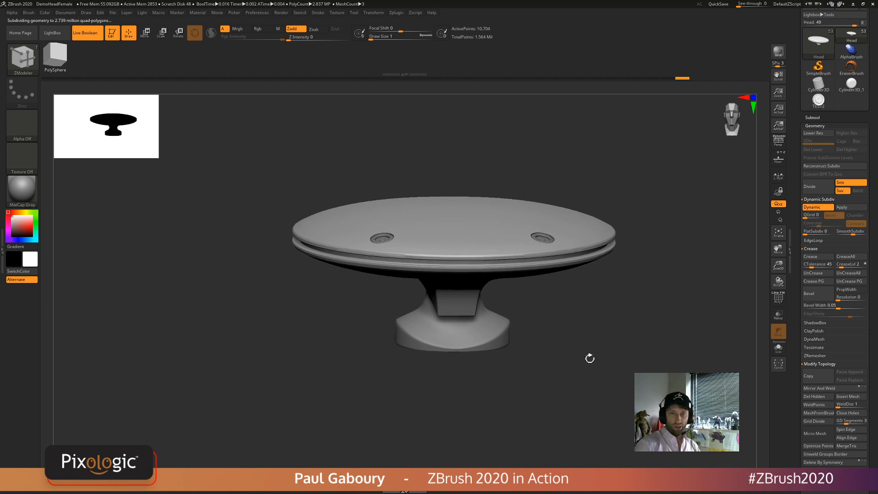
click(816, 119)
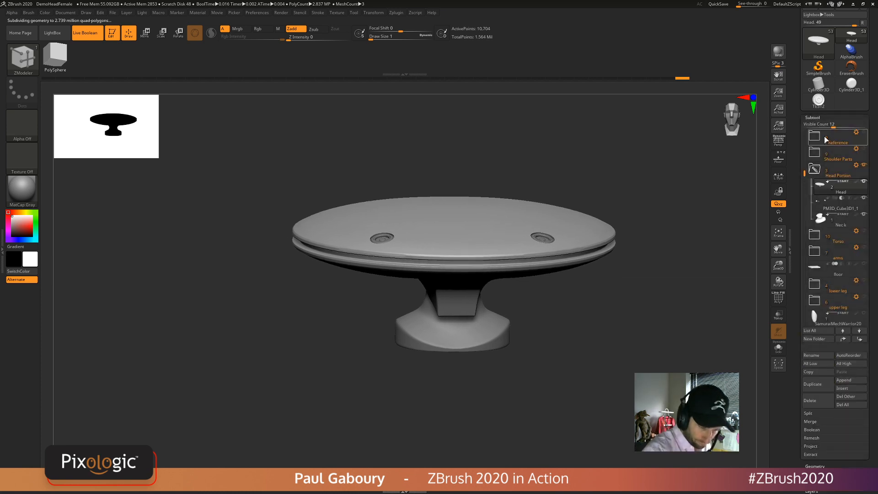
click(810, 384)
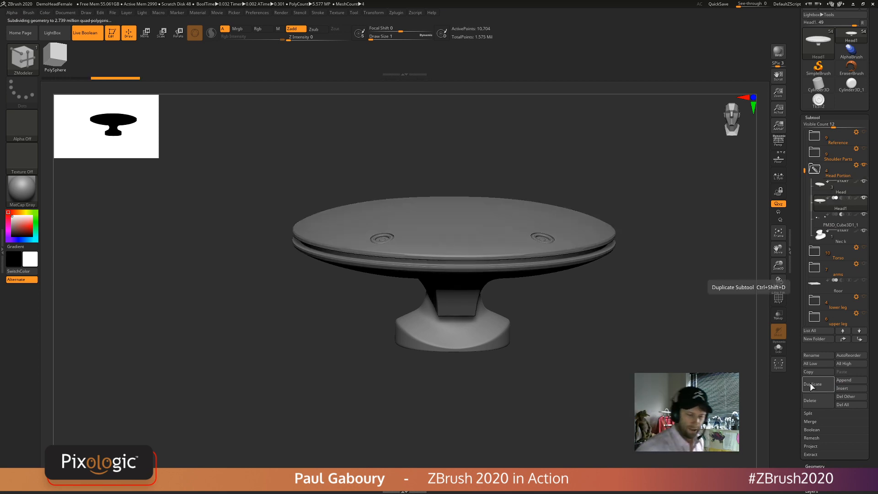
- Isolate the duplicated head subtool and show its polyframe
click(778, 347)
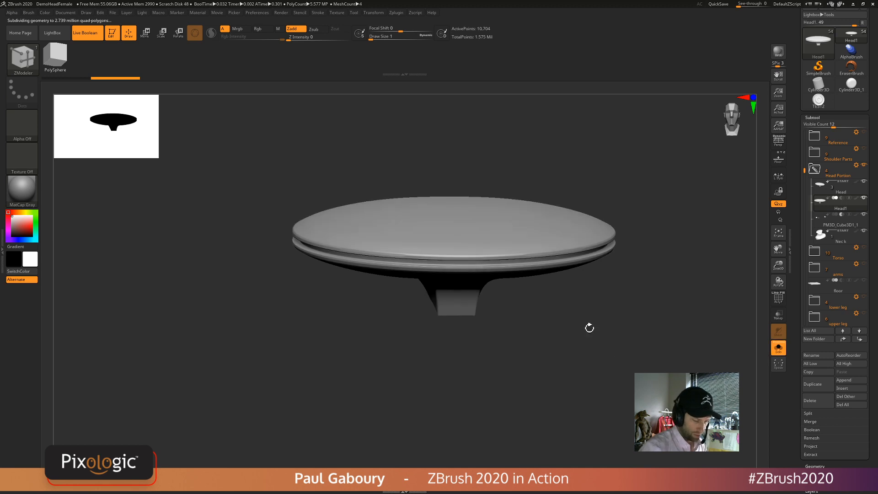
drag(588, 327, 596, 373)
key(shift+f)
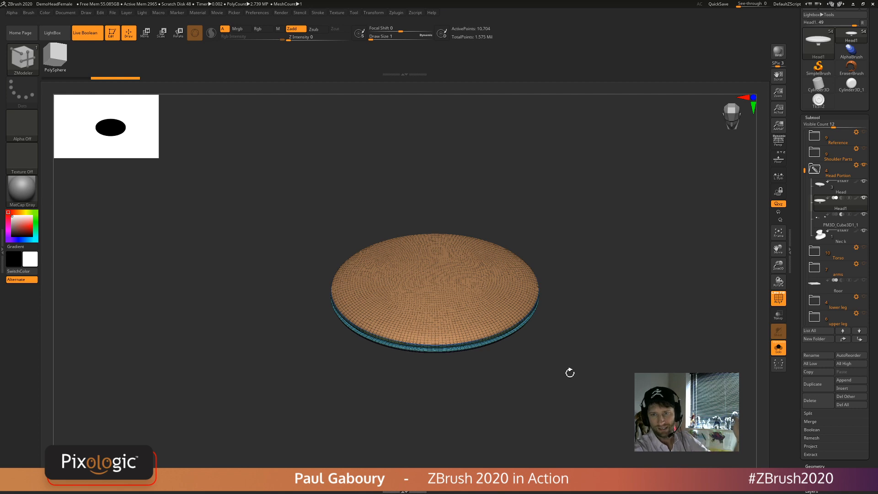
ctrl+right_drag(626, 367, 645, 298)
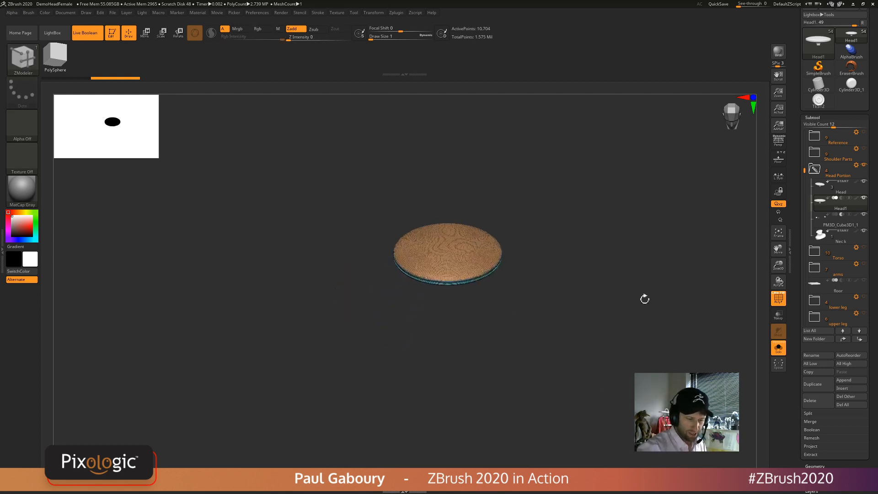
- Examine the duplicated head against the floor grid planes and mech silhouettes, with and without Solo, and hide the floor again
click(779, 161)
right_drag(622, 394, 667, 306)
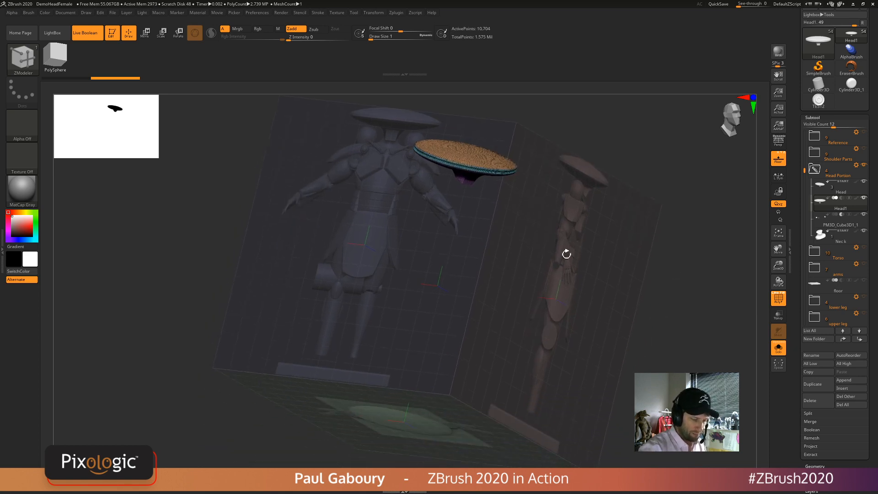
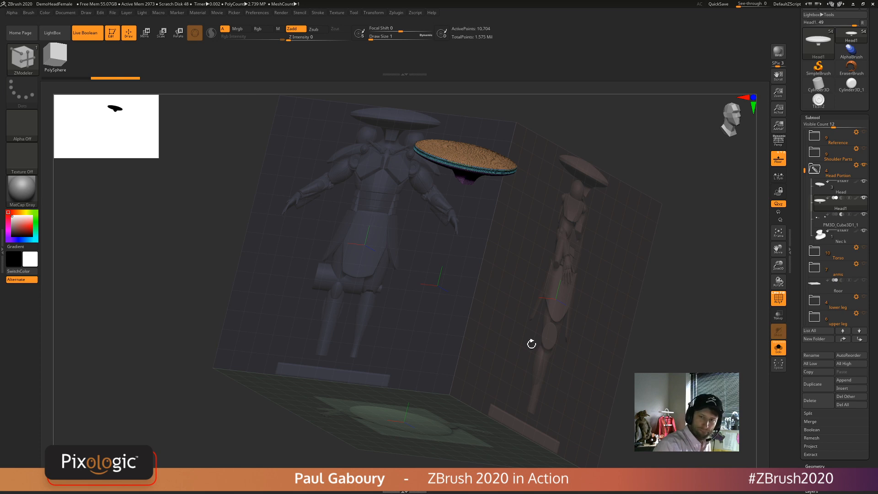
click(779, 355)
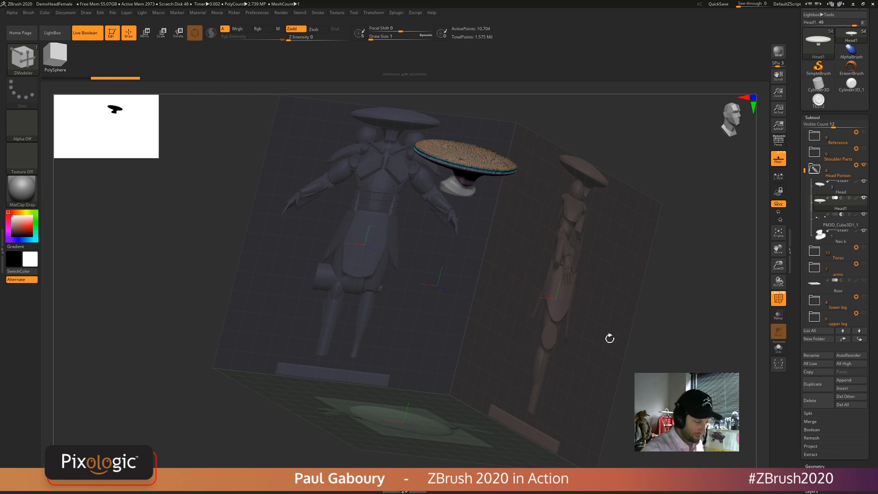
click(776, 353)
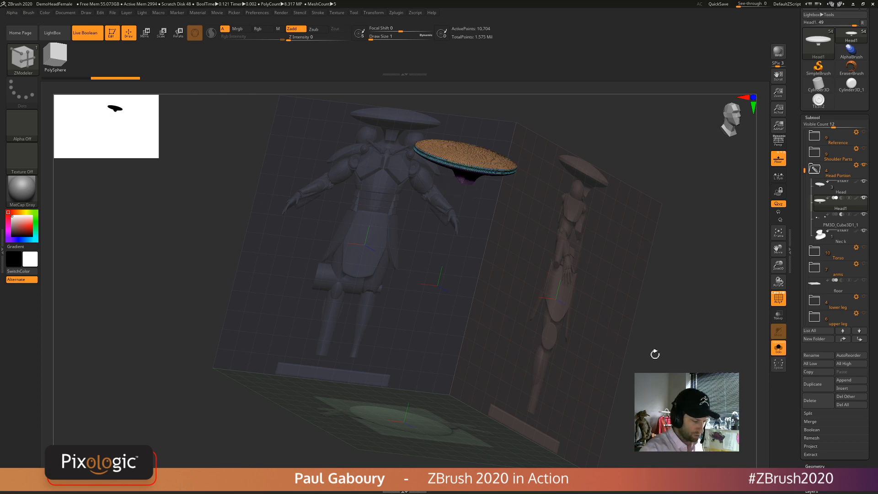
click(782, 163)
alt+drag(621, 245, 609, 351)
mouse_move(609, 351)
ctrl+right_down()
mouse_move(555, 345)
mouse_move(572, 348)
ctrl+right_up()
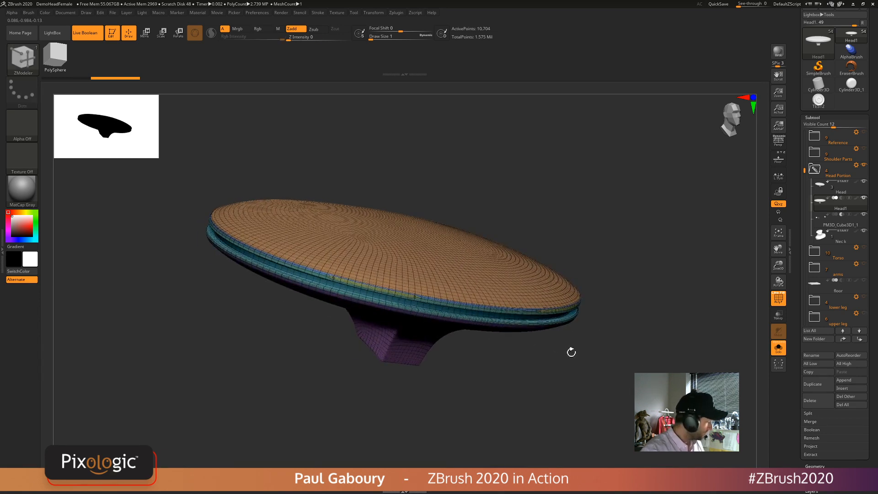
- Apply Dynamic Subdivision to the duplicated head, then delete the subdivision levels above and below level 2
click(815, 465)
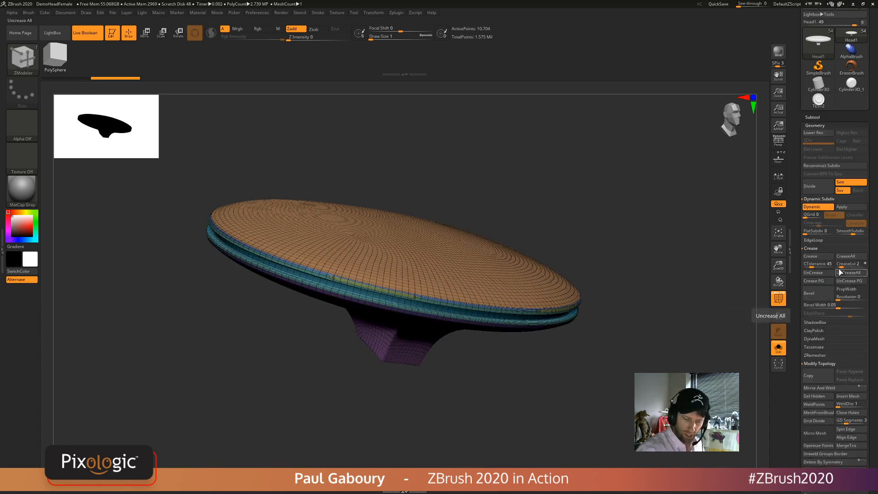
click(850, 208)
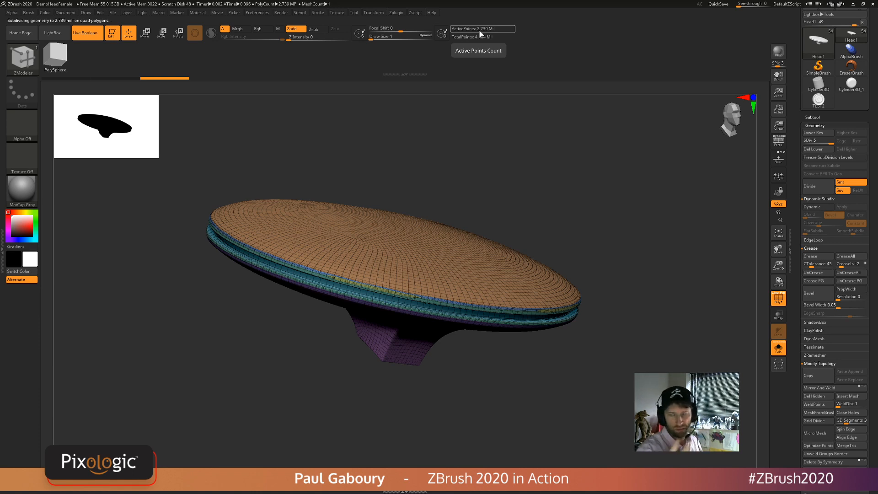
drag(829, 141, 822, 143)
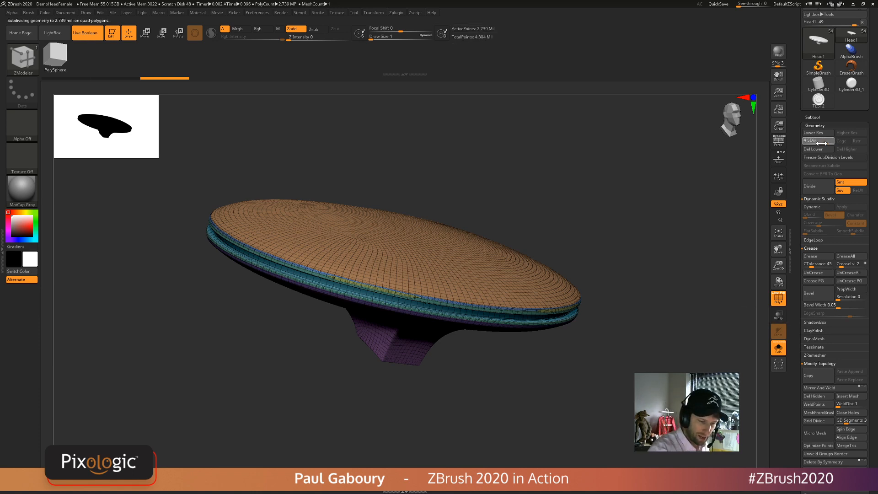
click(819, 143)
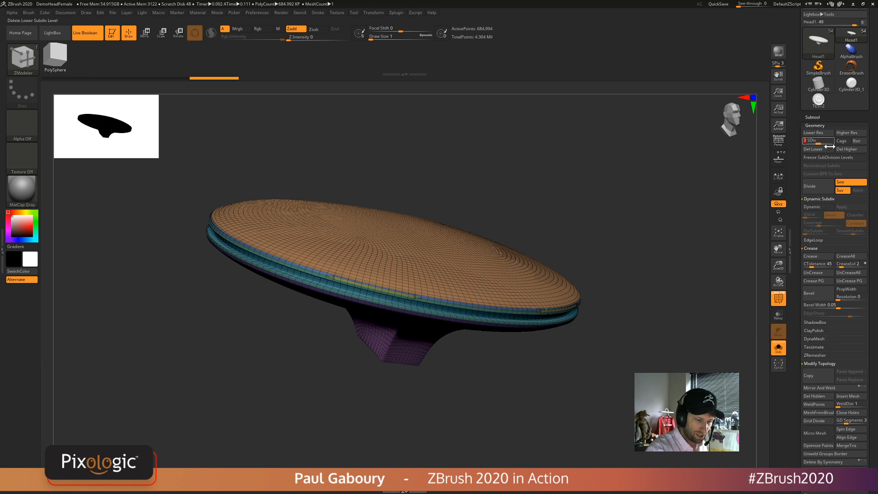
click(844, 151)
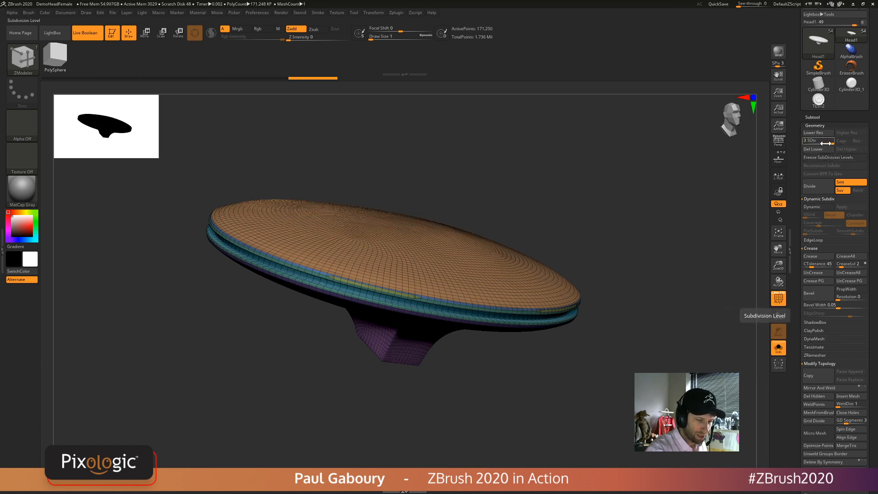
drag(827, 143, 820, 143)
click(843, 150)
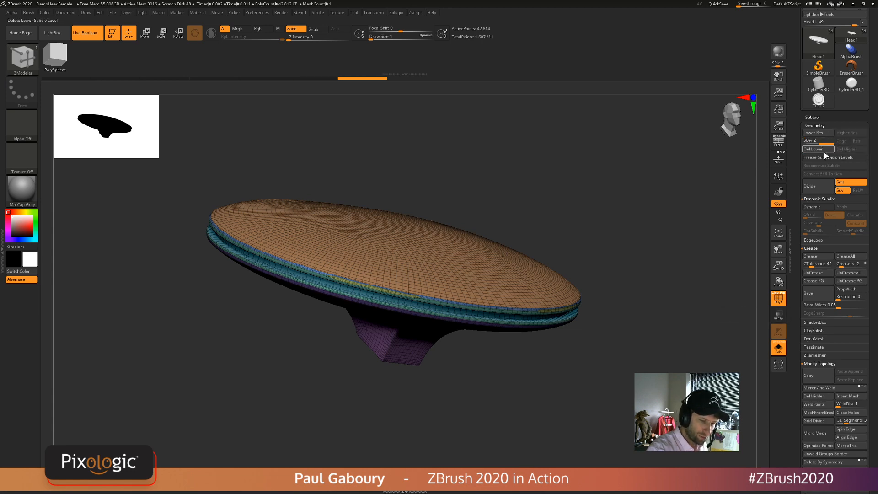
- Isolate the top disc polygroup of the duplicated head and view it straight from above
mouse_move(636, 280)
mouse_down()
mouse_move(595, 370)
mouse_move(568, 376)
mouse_up()
key(ctrl)
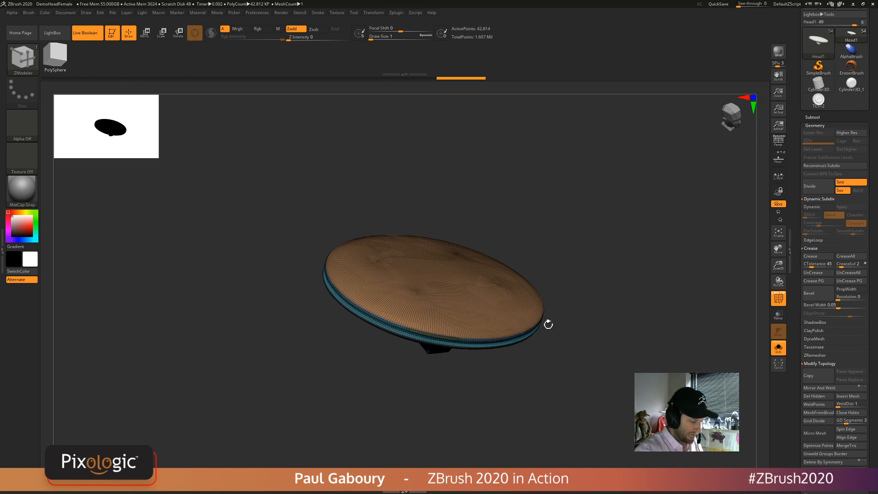
ctrl+shift+click(488, 299)
shift+drag(615, 316, 590, 356)
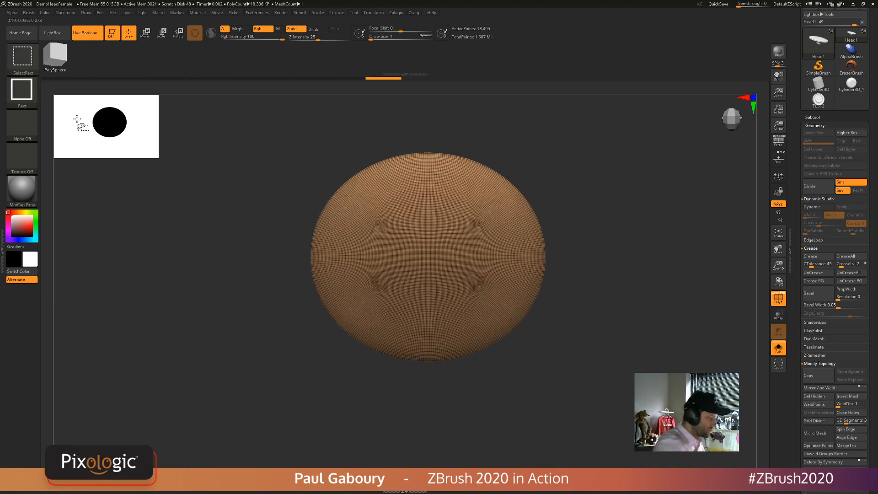
- Set the selection brush to SliceCurve
ctrl+shift+click(22, 57)
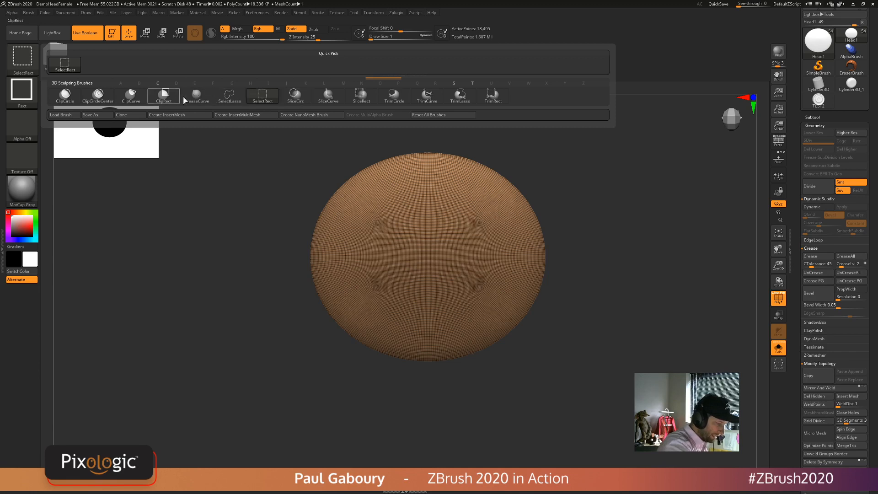
click(330, 100)
mouse_move(331, 100)
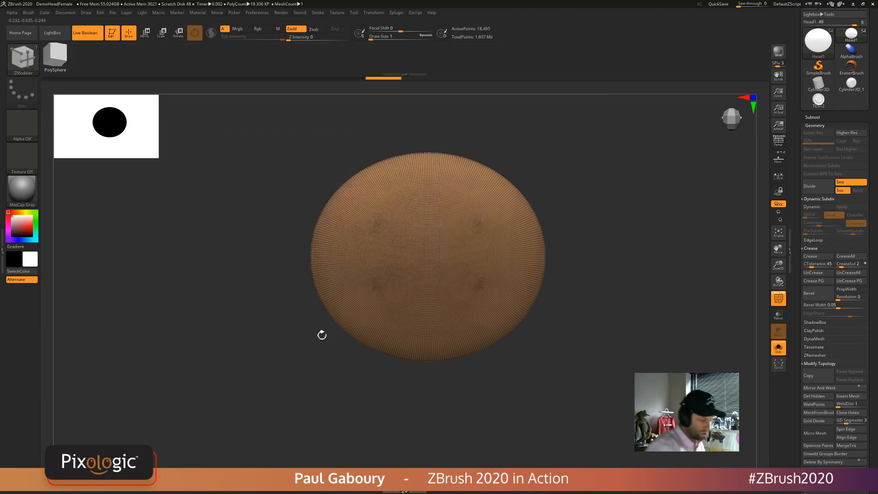
mouse_move(251, 332)
ctrl+shift+mouse_down()
mouse_move(385, 272)
mouse_move(408, 133)
ctrl+shift+mouse_up()
drag(507, 409, 544, 388)
ctrl+shift+click(554, 400)
drag(471, 422, 344, 364)
key(ctrl+z)
key(ctrl+z)
- Try a bent SliceCurve cut that splits a separate polygroup off the disc top's left side, inspect it, and undo the cut
mouse_move(273, 356)
ctrl+shift+mouse_down()
mouse_move(375, 269)
mouse_move(368, 72)
ctrl+shift+mouse_up()
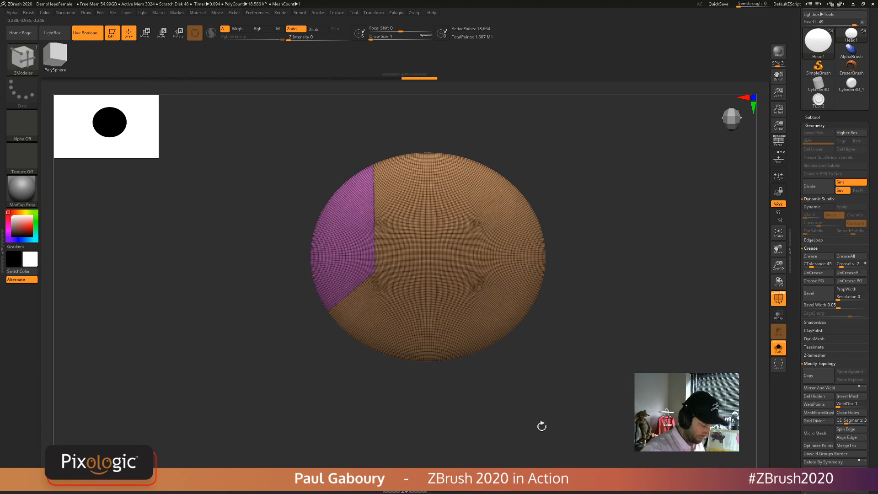
drag(541, 423, 559, 400)
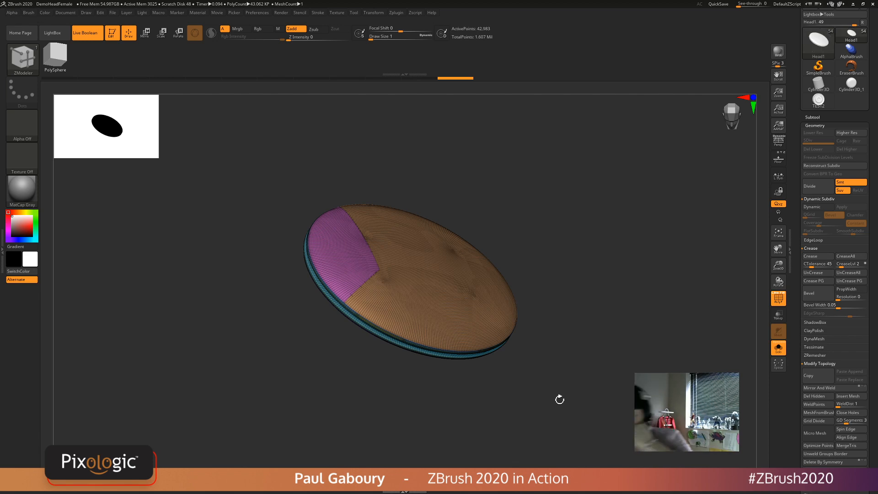
drag(560, 399, 561, 330)
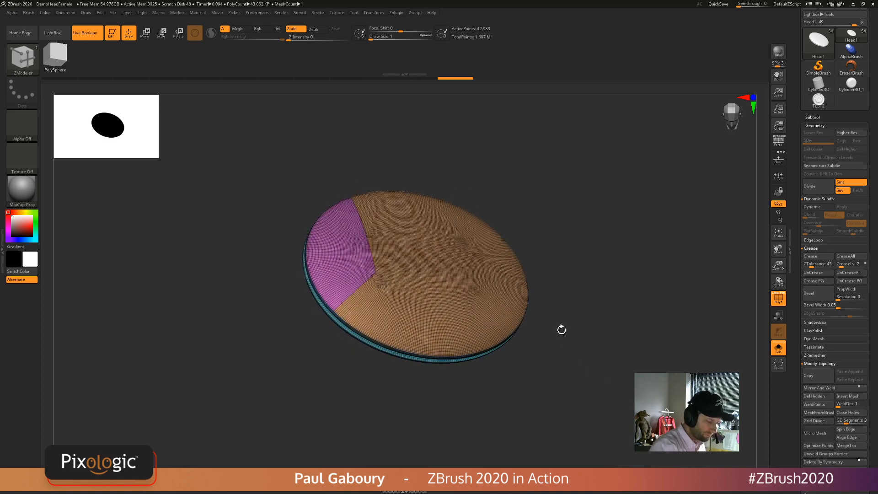
drag(581, 363, 592, 347)
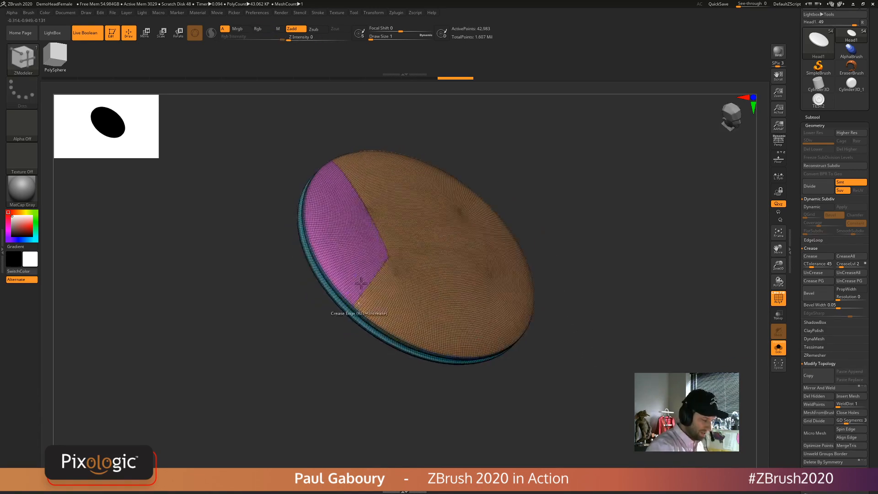
key(ctrl+z)
key(ctrl+z)
- Slice a narrow bent strip down the disc top's left side with Draw Size 7 and BRadius, then unhide the head and mirror the strip
shift+drag(402, 380, 378, 386)
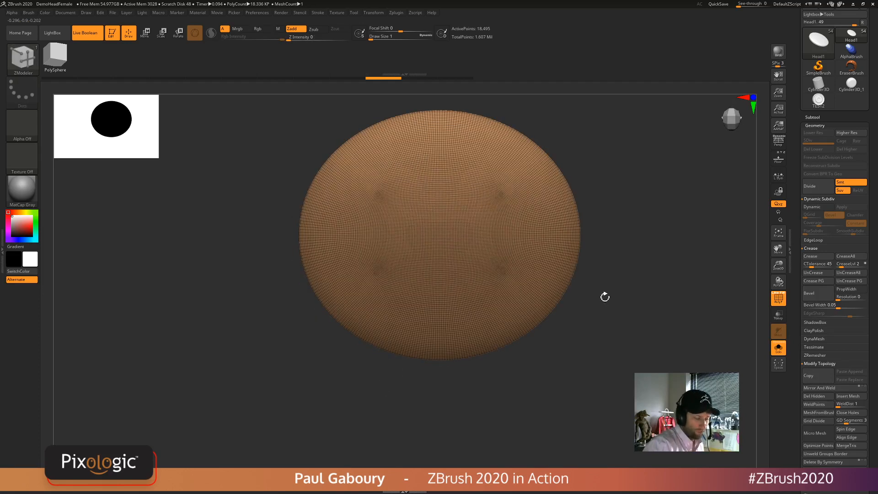
alt+drag(340, 353, 360, 389)
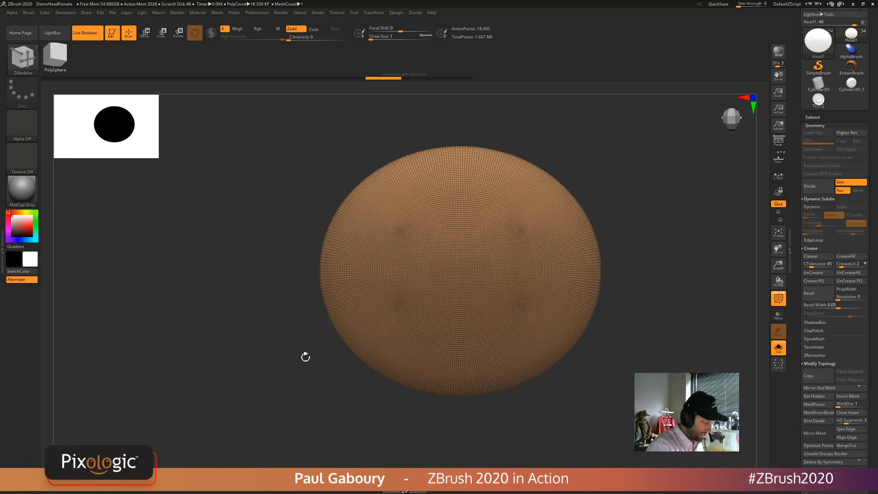
key(s)
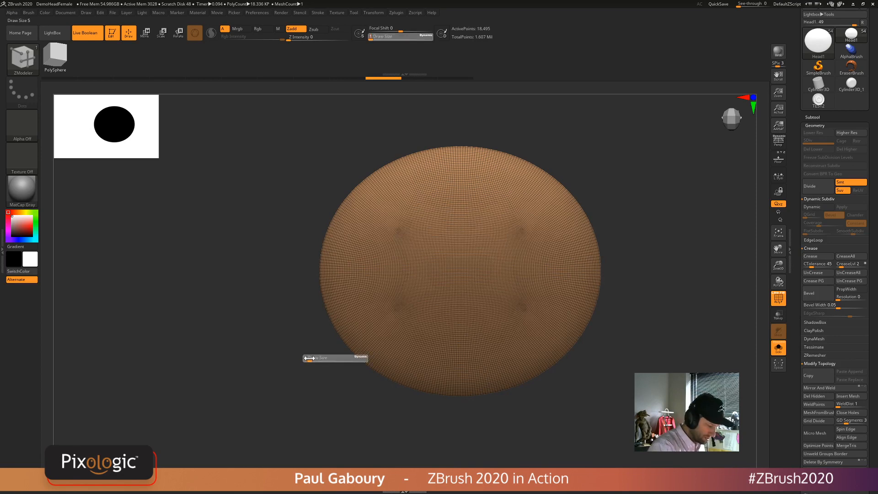
mouse_move(279, 382)
ctrl+shift+mouse_down()
mouse_move(380, 306)
mouse_move(405, 133)
mouse_move(416, 173)
ctrl+shift+mouse_up()
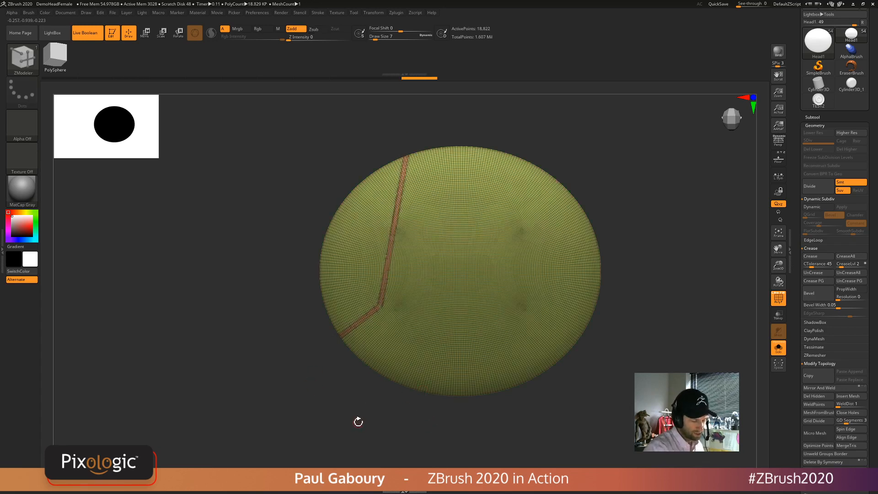
key(ctrl+z)
mouse_move(273, 387)
ctrl+shift+mouse_down()
mouse_move(391, 294)
mouse_move(448, 120)
ctrl+shift+mouse_up()
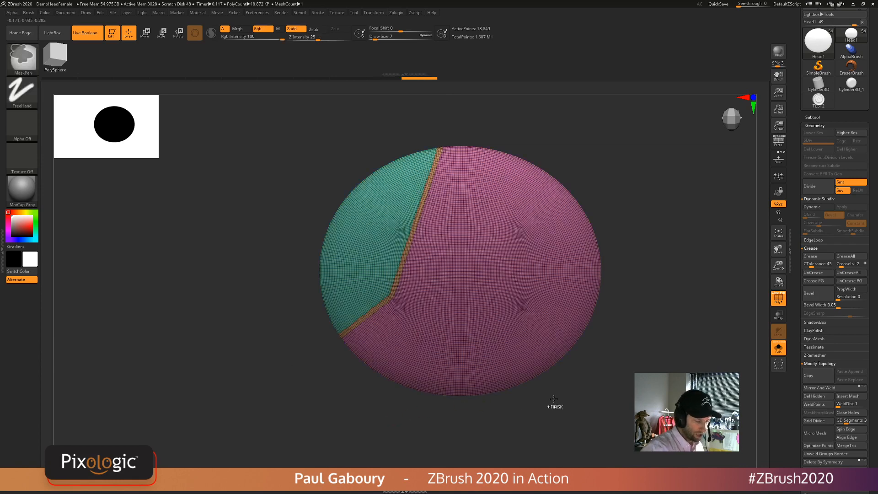
mouse_move(555, 405)
mouse_down()
mouse_move(582, 359)
mouse_move(566, 358)
mouse_move(576, 398)
mouse_move(567, 380)
mouse_move(593, 379)
mouse_move(608, 358)
mouse_move(569, 353)
mouse_move(572, 389)
mouse_move(587, 387)
mouse_move(567, 339)
mouse_move(578, 375)
mouse_move(528, 378)
mouse_move(482, 353)
mouse_up()
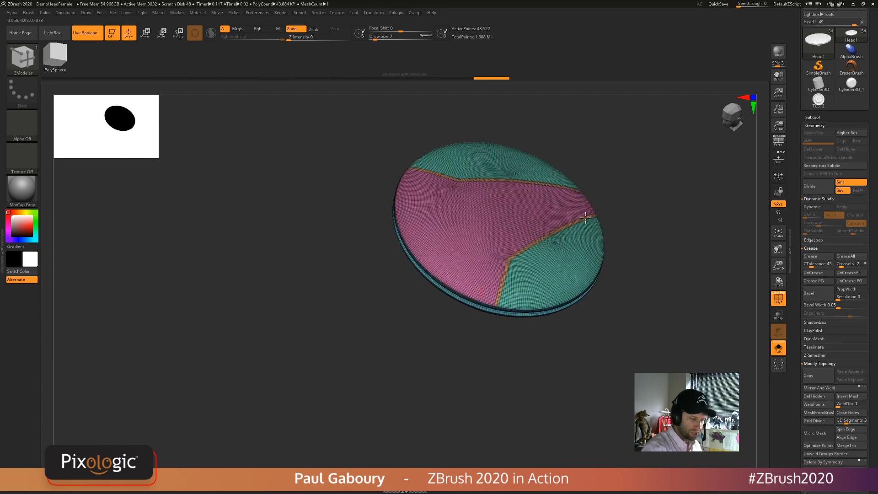
drag(550, 402, 570, 393)
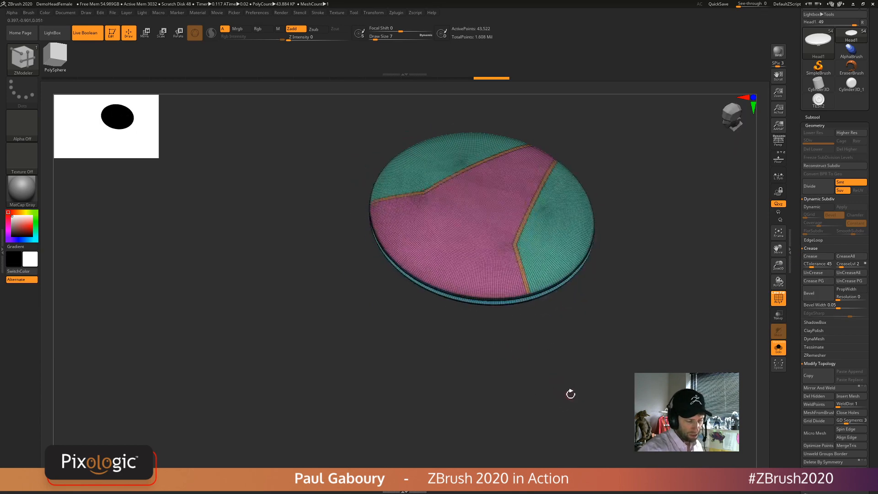
- Hide the outer side polygroups, slice a narrow horizontal strip across the central panel's tapered end, and show the whole head again
alt+right_drag(617, 315, 604, 341)
alt+right_drag(538, 253, 559, 298)
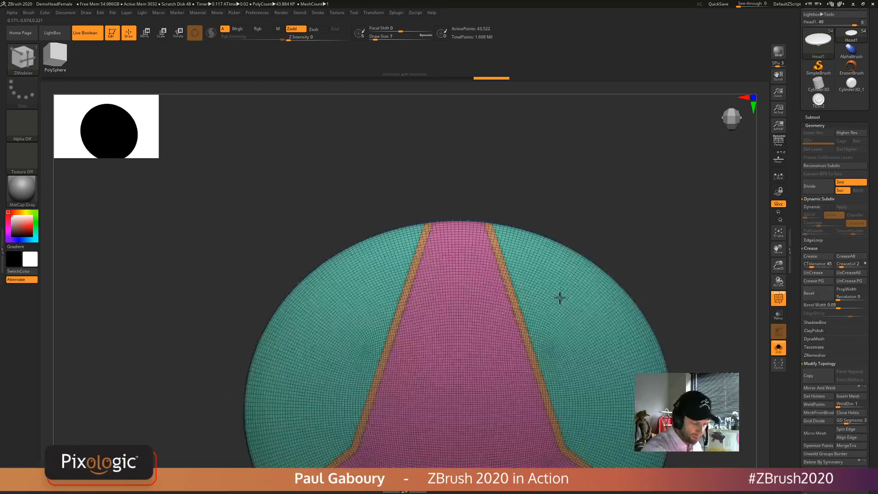
ctrl+shift+click(505, 292)
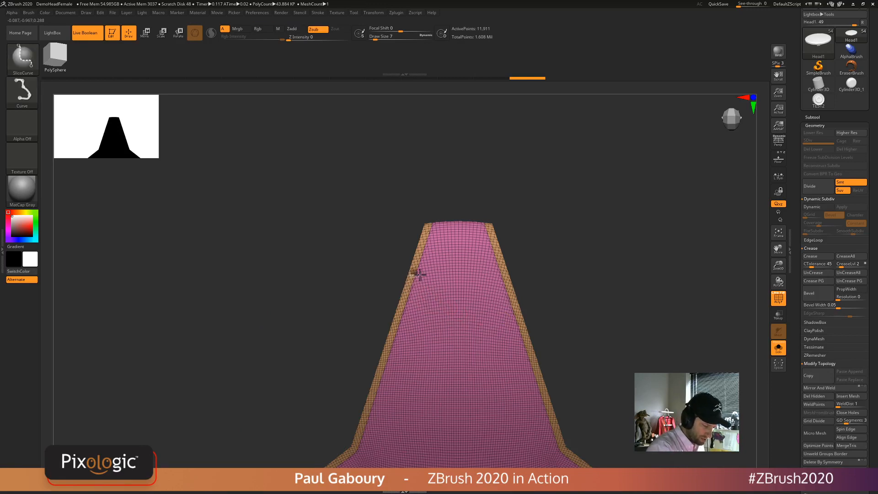
ctrl+shift+drag(508, 271, 509, 271)
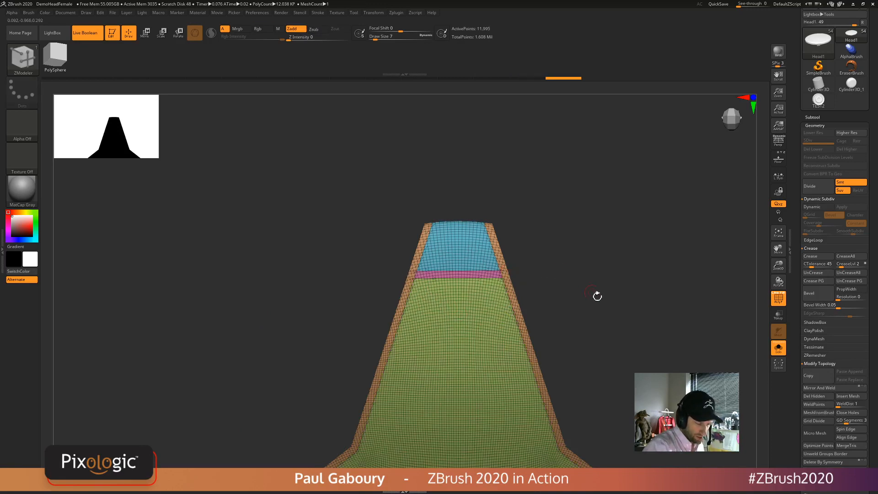
key(ctrl)
mouse_move(589, 284)
mouse_down()
mouse_move(608, 372)
mouse_move(594, 349)
mouse_move(609, 363)
mouse_up()
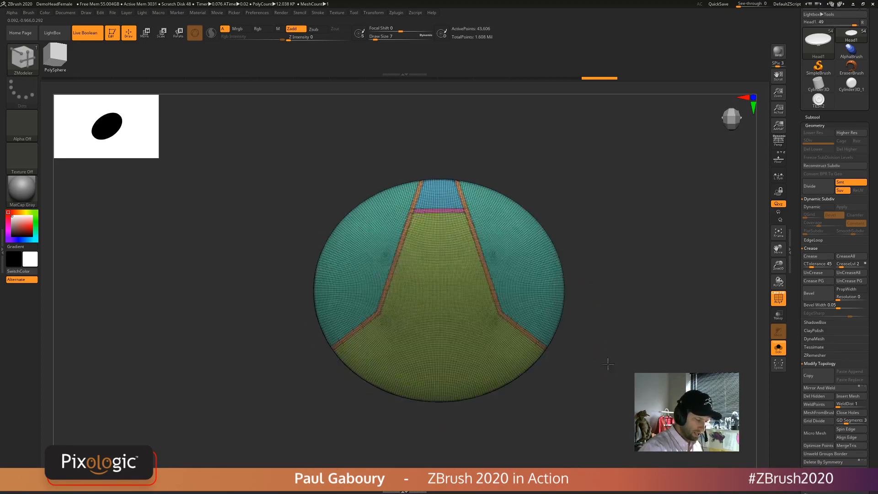
- Isolate the lower central panel with its bent borders, slice a second horizontal strip below the first, and unhide the head
mouse_move(502, 302)
ctrl+right_down()
mouse_move(468, 304)
mouse_move(441, 265)
ctrl+right_up()
ctrl+shift+click(368, 203)
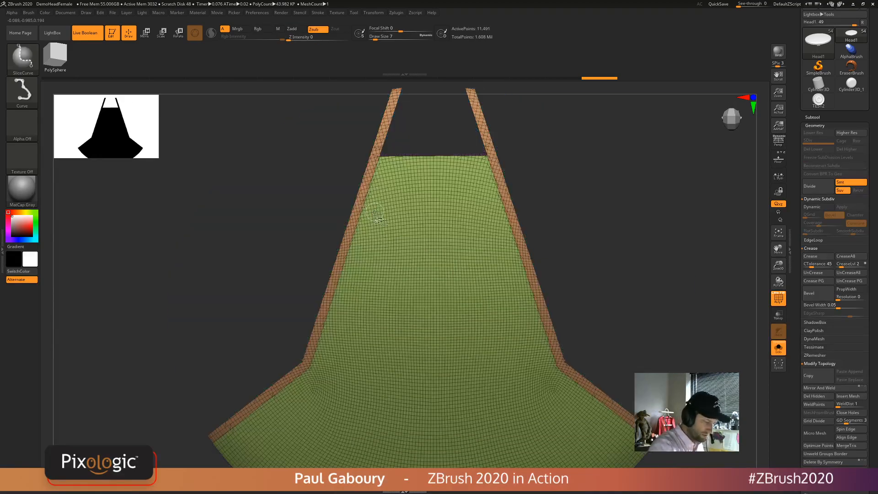
ctrl+shift+drag(356, 210, 508, 208)
ctrl+shift+click(658, 327)
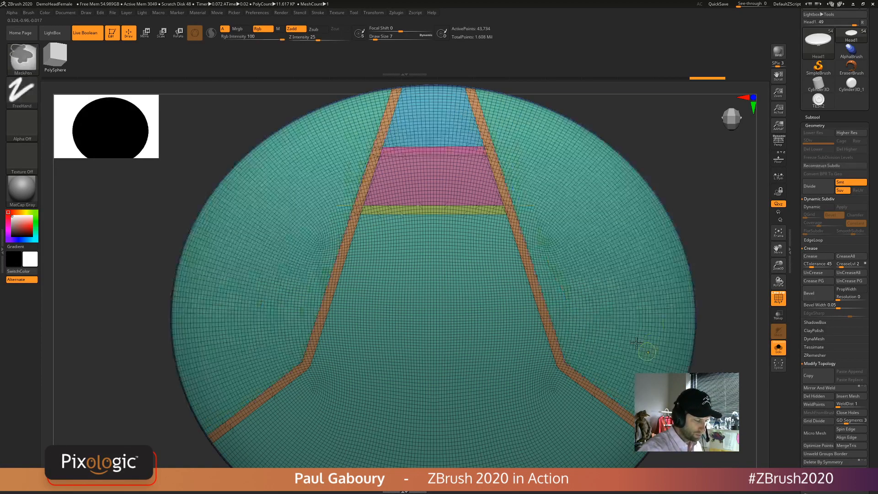
ctrl+right_drag(615, 335, 581, 333)
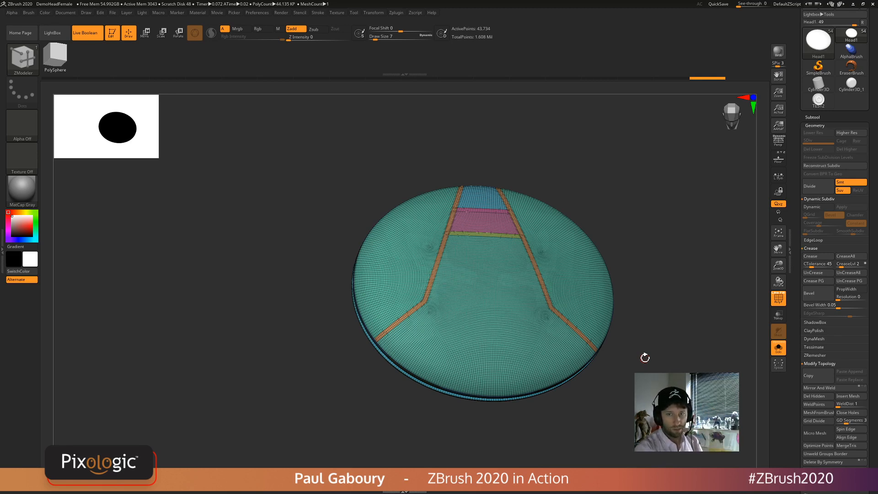
- Examine the SliceCurve brush and its BRadius and PolyGroup options in the Clip Brush Modifiers
key(ctrl+shift)
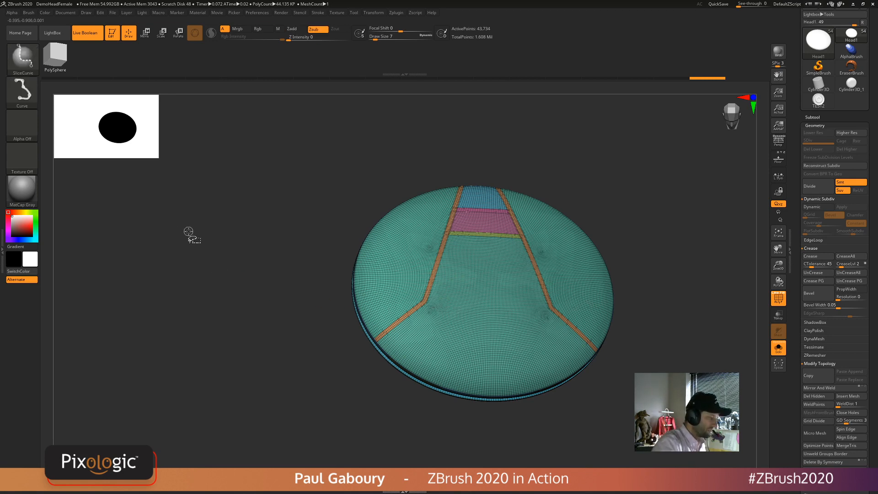
ctrl+shift+click(32, 68)
ctrl+shift+click(34, 66)
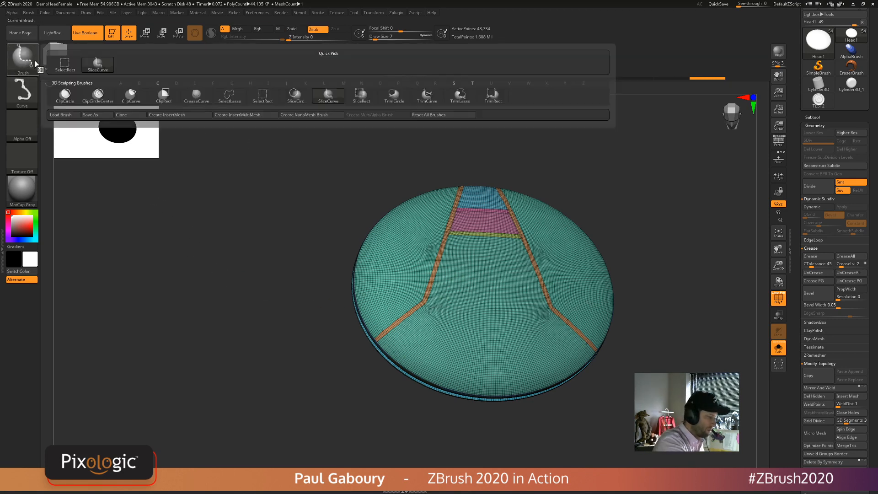
mouse_move(329, 100)
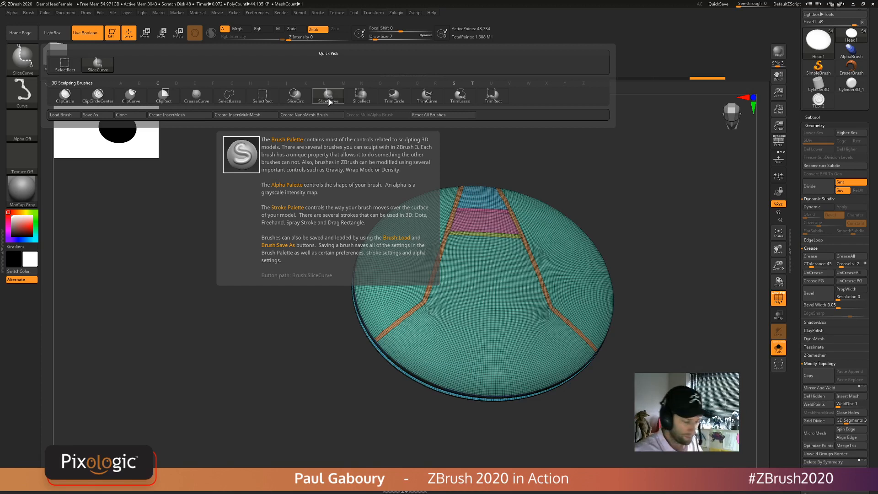
ctrl+shift+click(329, 102)
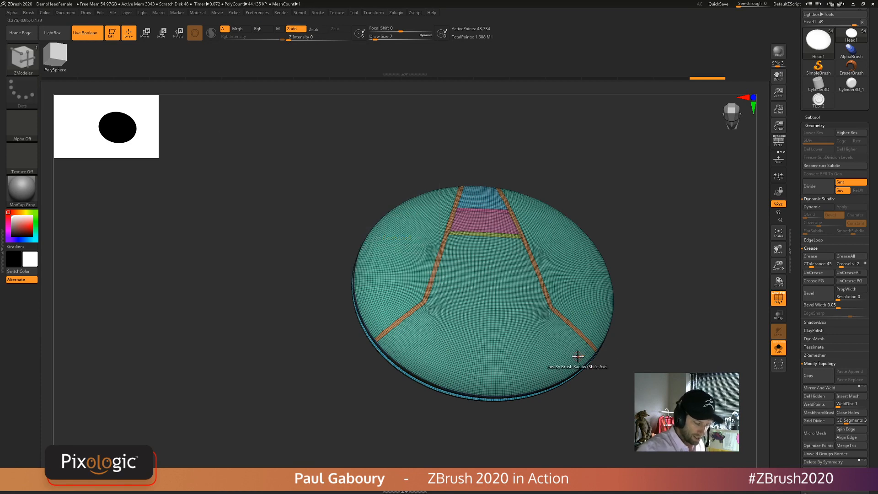
key(ctrl+shift+space)
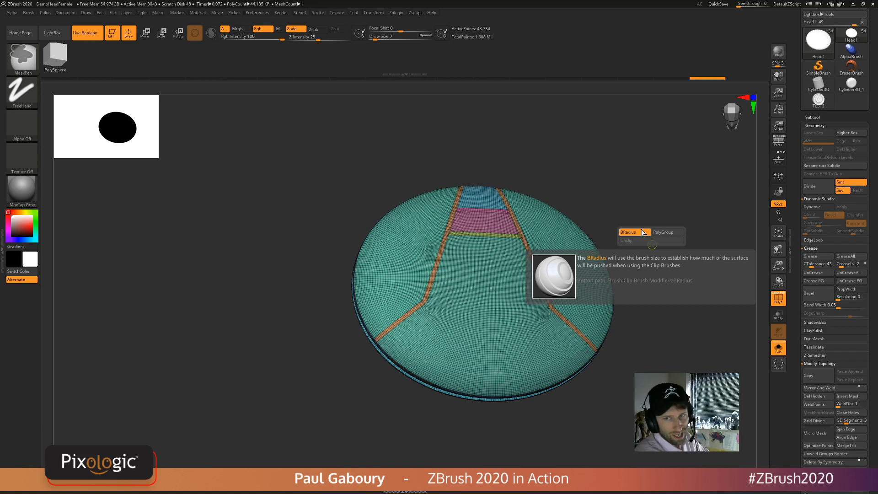
click(30, 14)
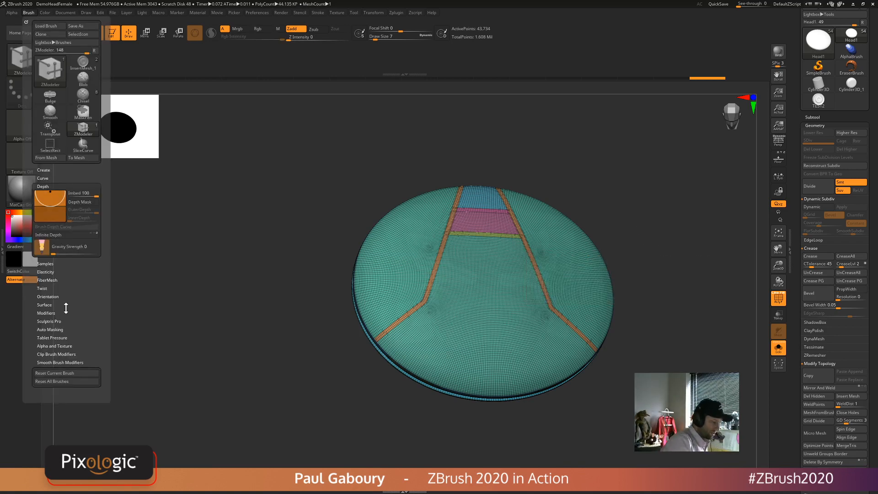
click(66, 353)
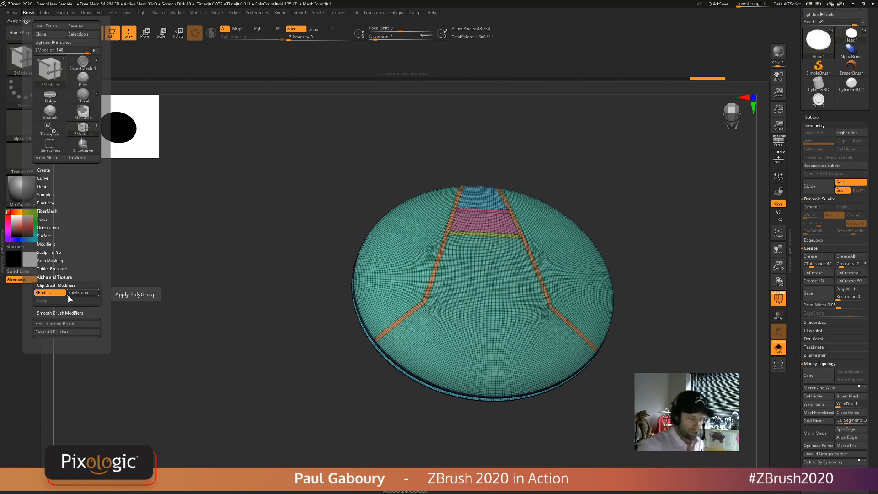
- Hide the bent and horizontal strip polygroups, then invert the visibility to leave only the strips showing
drag(653, 358, 651, 326)
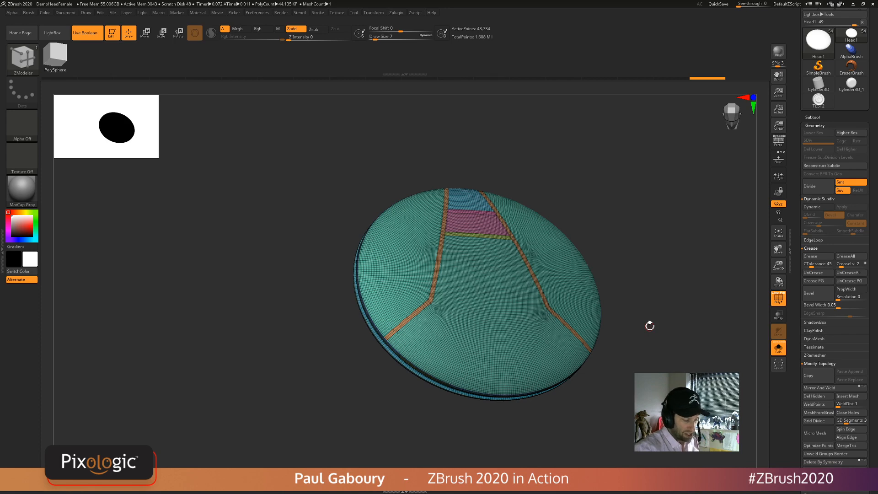
ctrl+right_drag(498, 299, 541, 290)
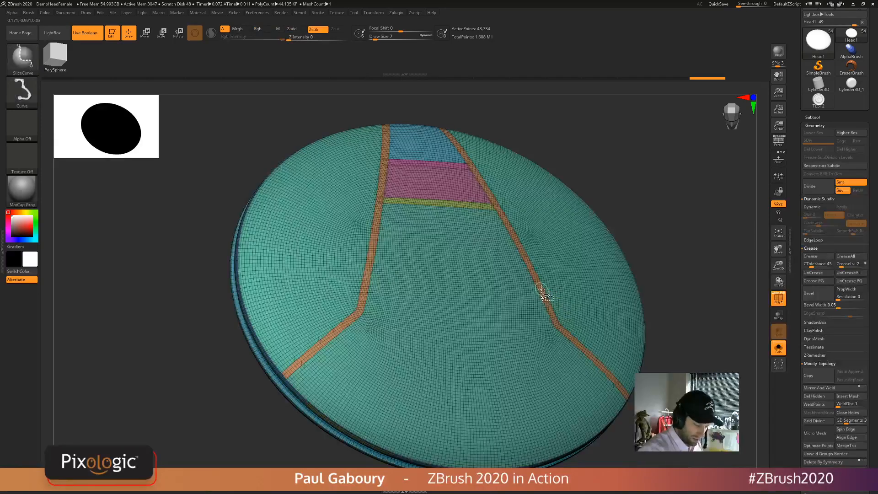
ctrl+shift+click(513, 237)
ctrl+shift+click(513, 237)
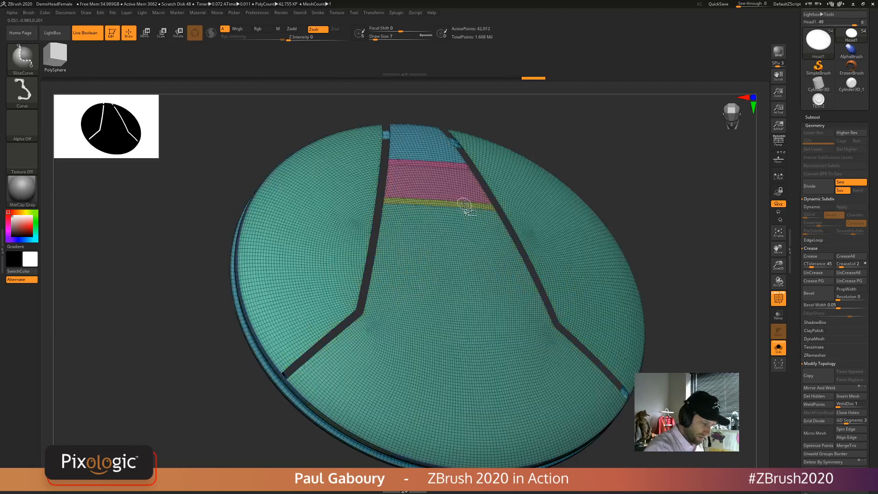
ctrl+shift+click(464, 203)
ctrl+shift+click(448, 165)
drag(659, 241, 663, 268)
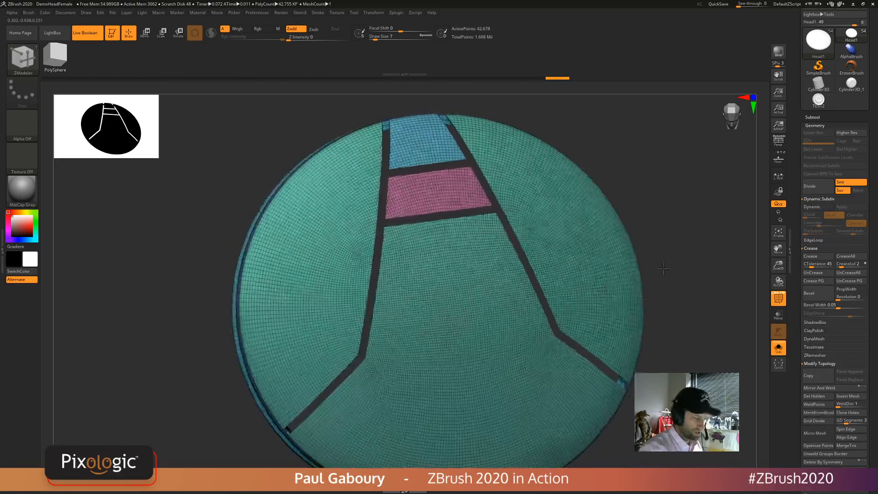
right_drag(663, 269, 679, 269)
ctrl+shift+drag(681, 269, 686, 336)
- Hide the stray polygon protruding at the bend of each of the two long strips
mouse_move(686, 337)
right_down()
mouse_move(610, 371)
mouse_move(635, 352)
mouse_move(618, 373)
mouse_move(573, 340)
mouse_move(559, 292)
right_up()
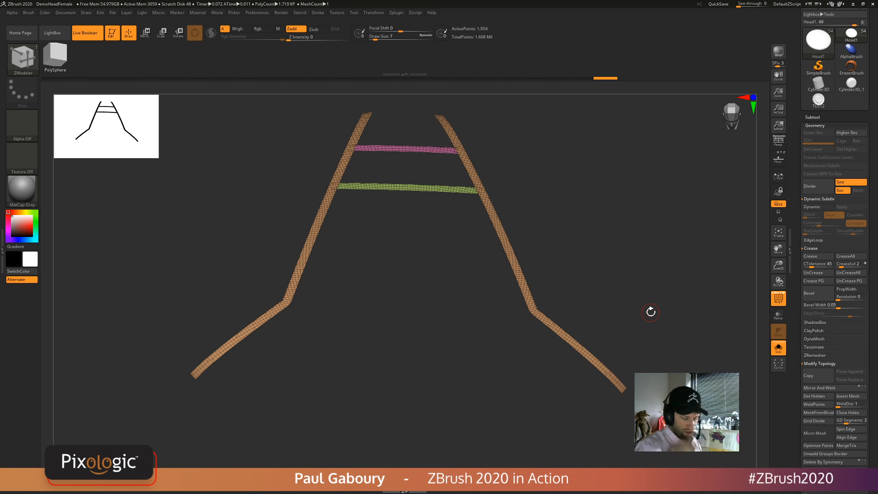
ctrl+right_drag(543, 321, 557, 343)
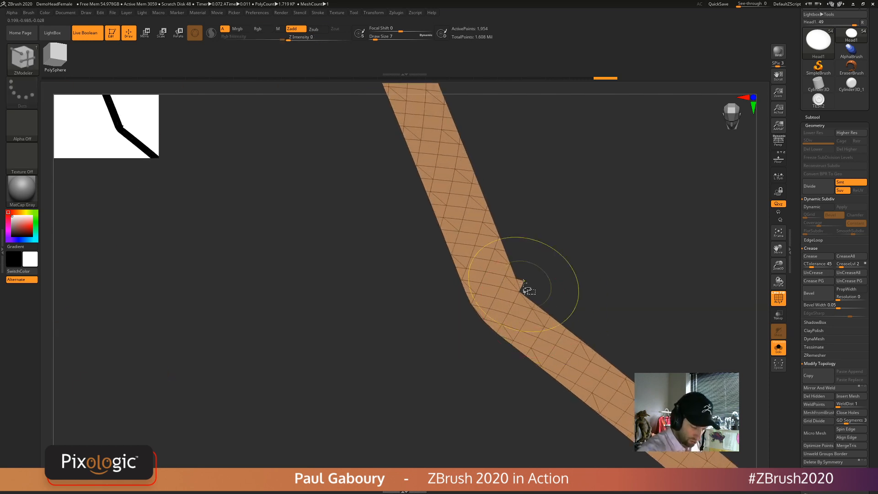
ctrl+right_drag(524, 290, 530, 282)
click(526, 280)
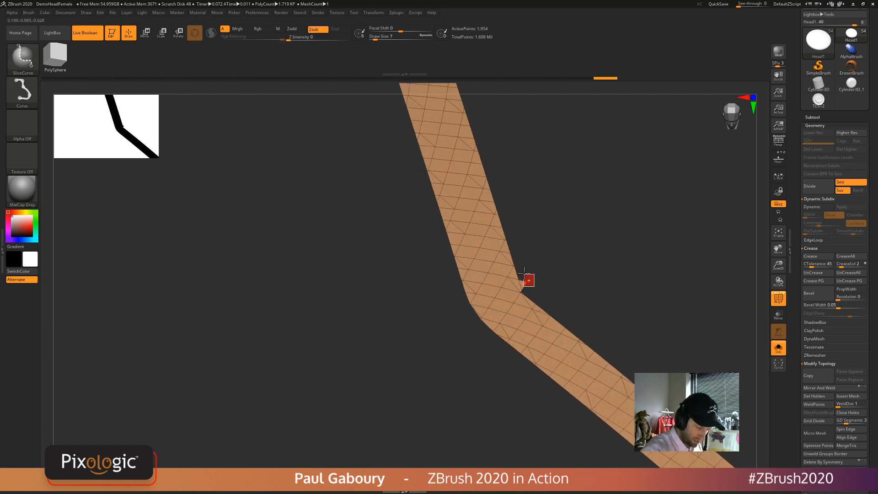
mouse_move(602, 293)
ctrl+right_down()
mouse_move(451, 242)
mouse_move(448, 282)
mouse_move(347, 312)
mouse_move(347, 287)
mouse_move(602, 332)
ctrl+right_up()
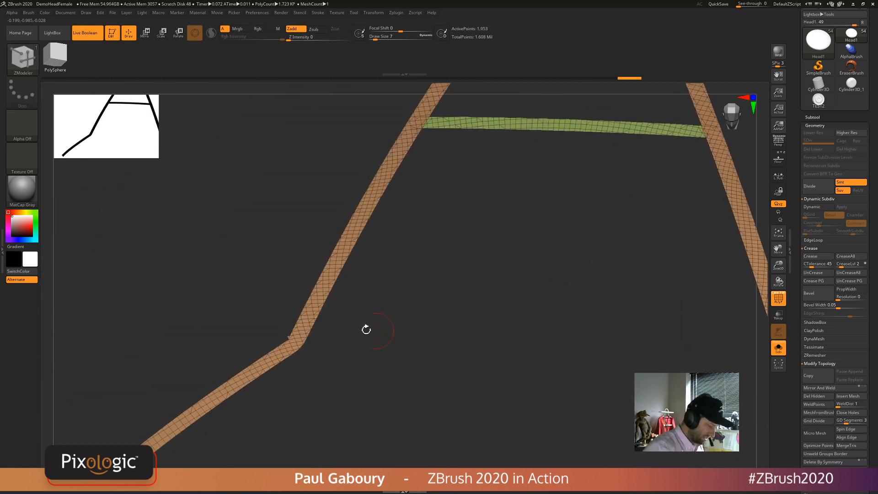
click(285, 337)
ctrl+right_drag(434, 362, 384, 344)
- Combine all visible strips into a single polygroup
alt+right_drag(627, 356, 385, 317)
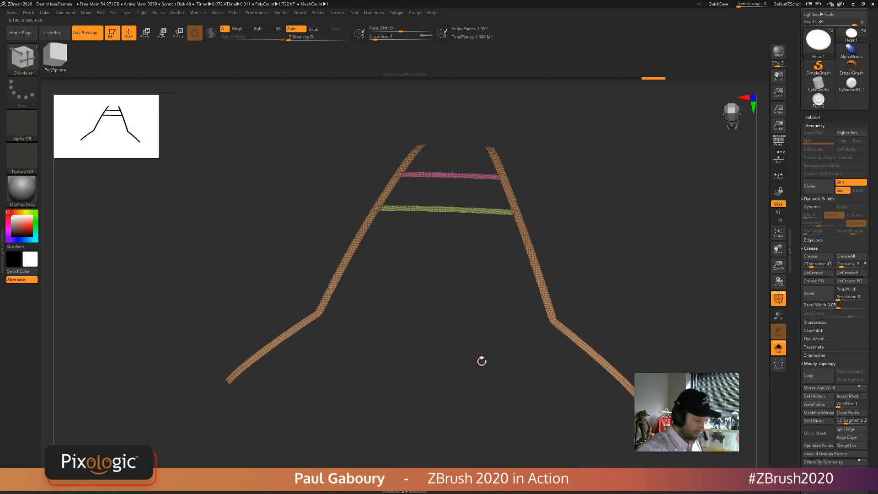
key(ctrl+w)
key(ctrl+w)
key(ctrl+w)
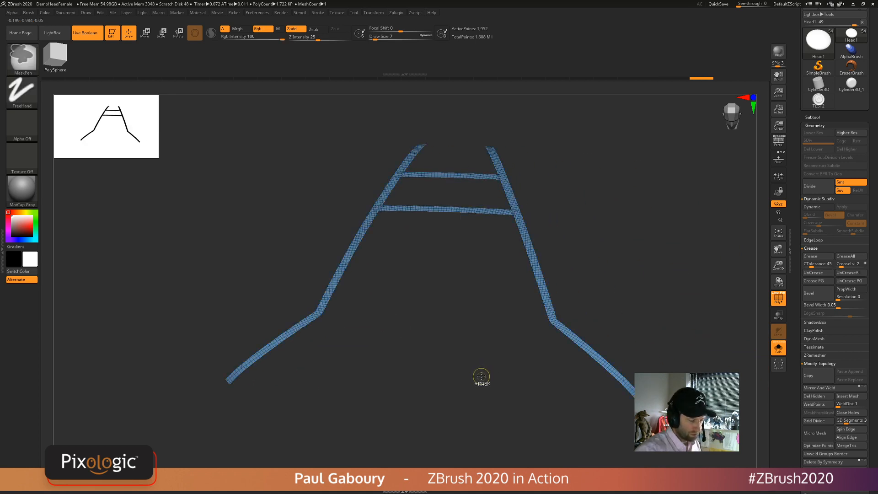
- Split the hidden head geometry off into a separate subtool, leaving the strips as their own subtool
right_drag(482, 375, 561, 377)
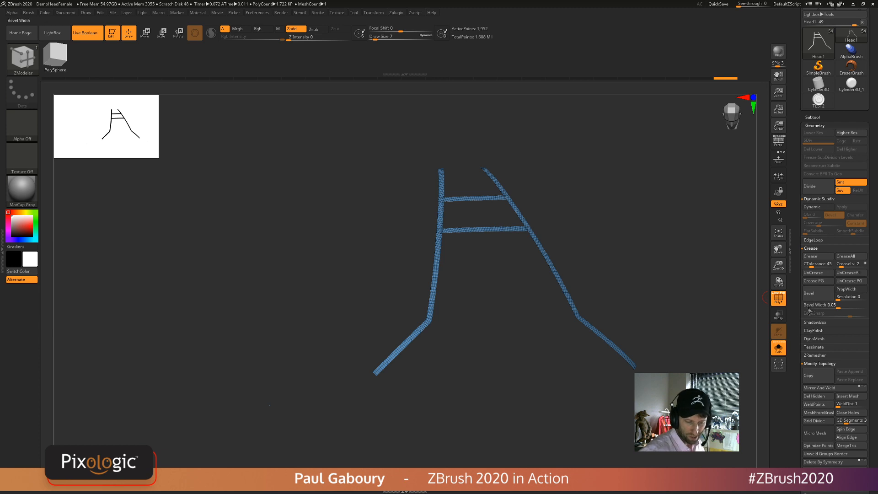
key(shift)
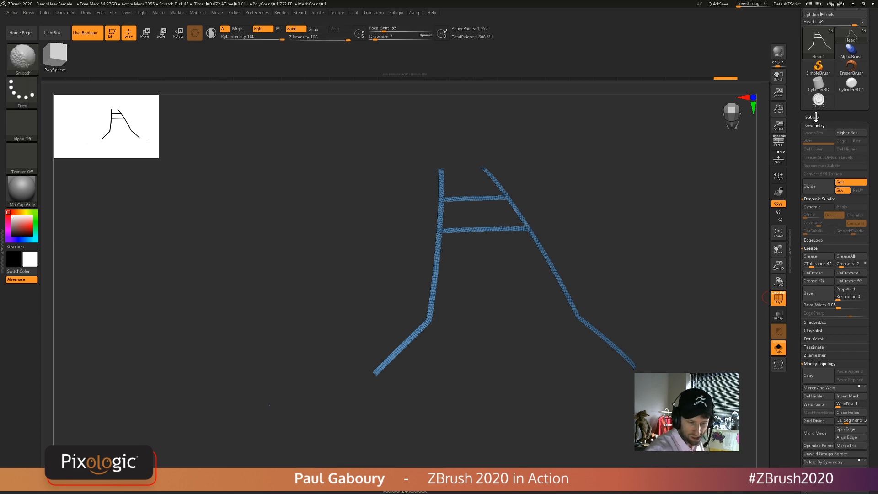
click(812, 118)
click(812, 413)
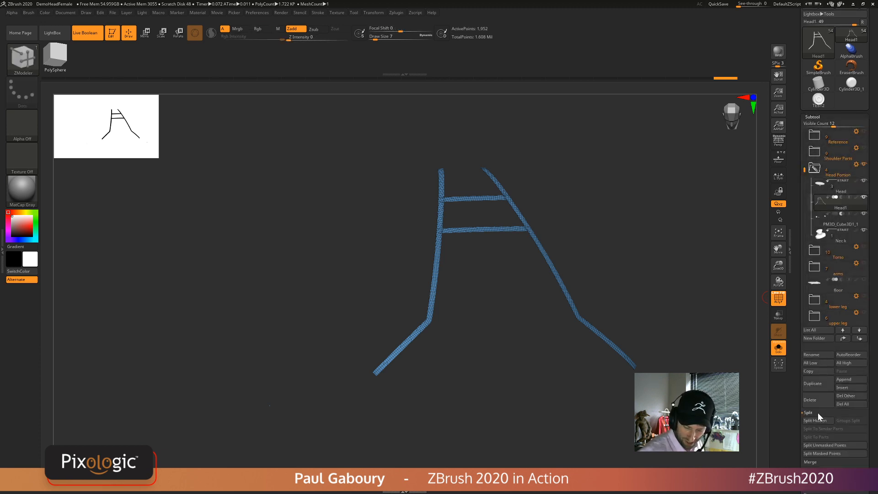
click(819, 429)
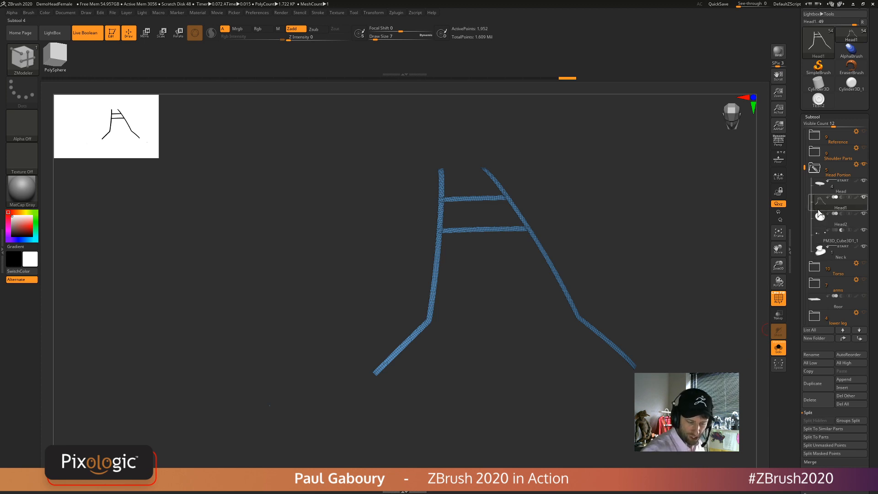
- Snap the strips to a straight-on orthogonal view and enable local symmetry
shift+drag(606, 345, 584, 324)
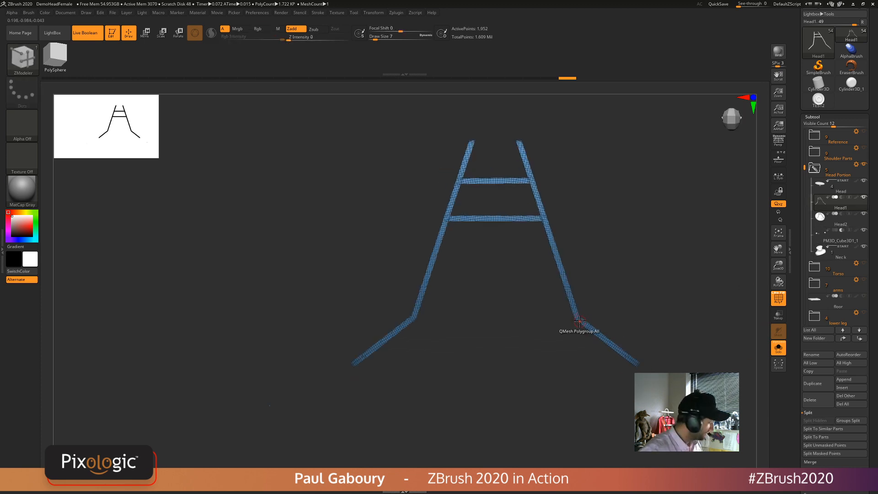
click(778, 176)
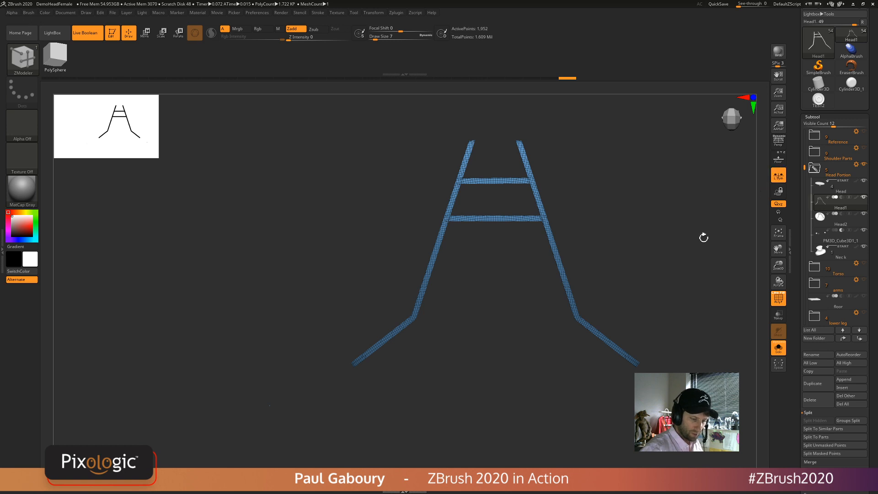
mouse_move(576, 330)
alt+right_down()
mouse_move(547, 344)
mouse_move(553, 336)
alt+right_up()
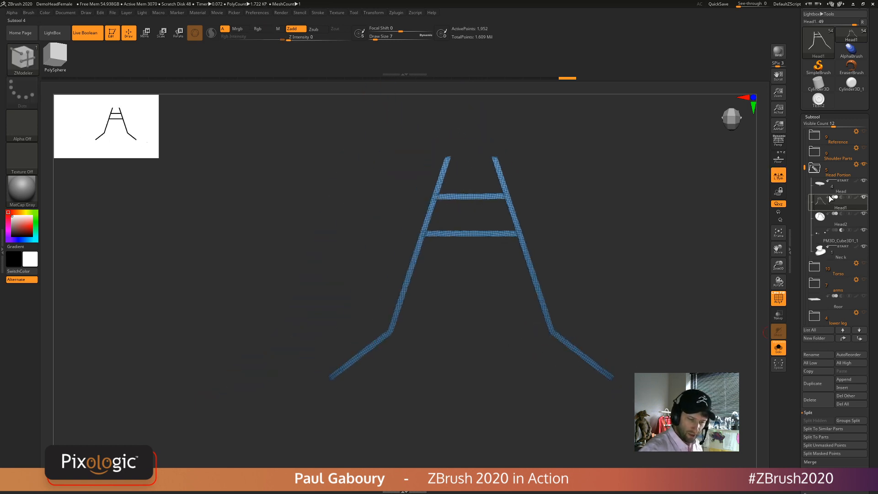
- Try to remesh the strips with ZRemesher at a target polygon count of 5, keeping groups
click(812, 117)
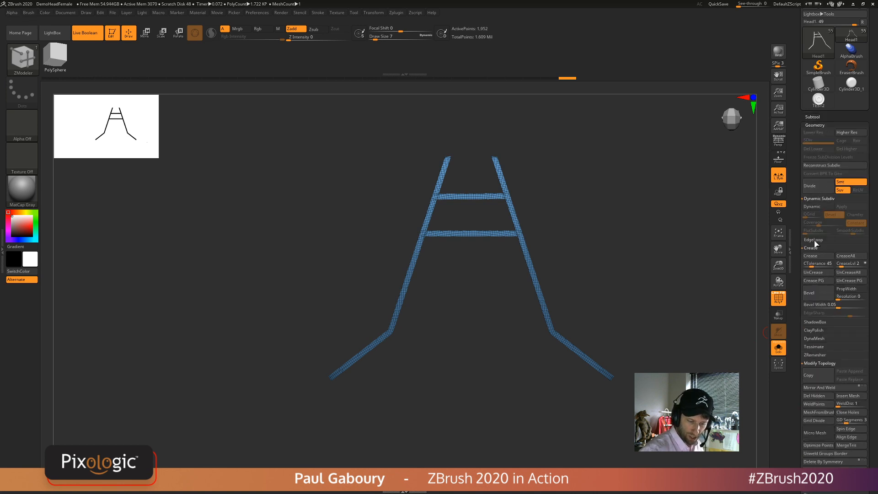
click(820, 199)
click(815, 215)
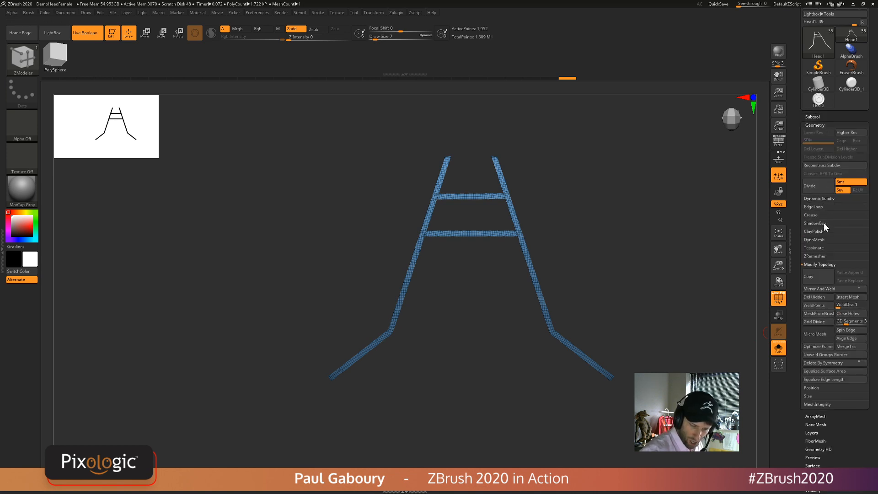
click(817, 257)
click(818, 273)
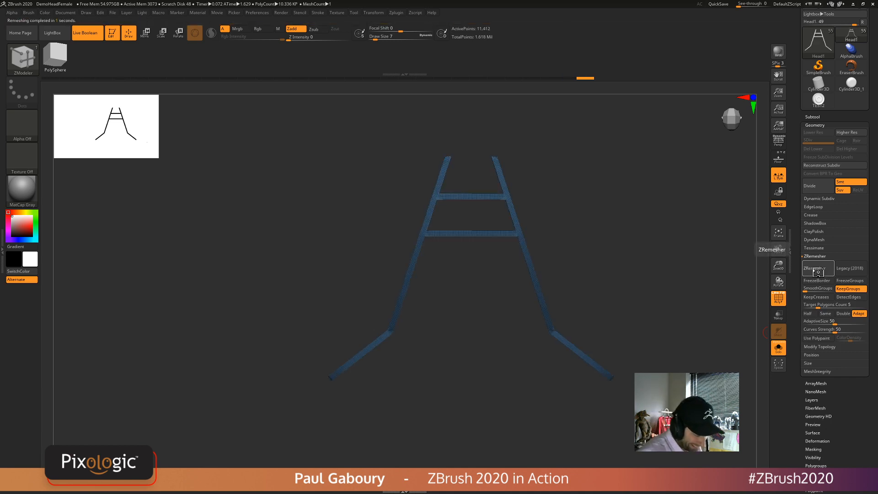
mouse_move(560, 340)
right_down()
mouse_move(562, 355)
mouse_move(596, 383)
mouse_move(564, 386)
mouse_move(553, 372)
mouse_move(566, 378)
right_up()
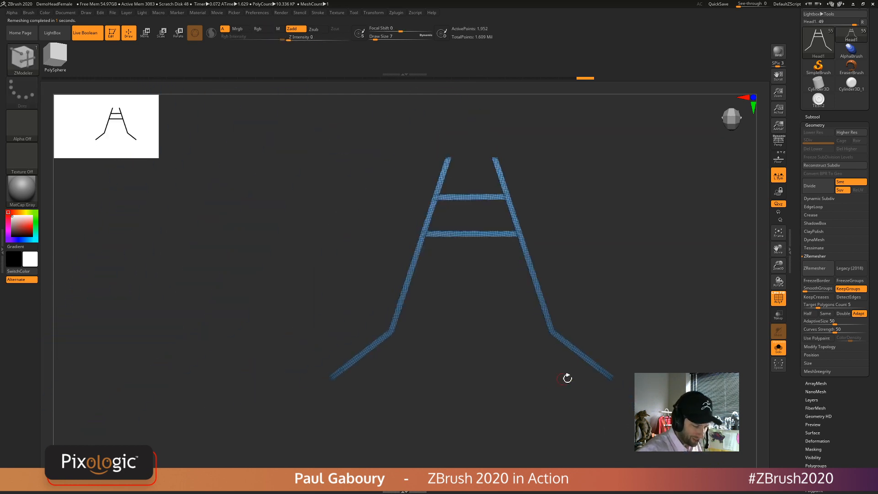
- Try remeshing the strips with ZRemesher at a target polygon count of 2, then undo the remesh
click(817, 305)
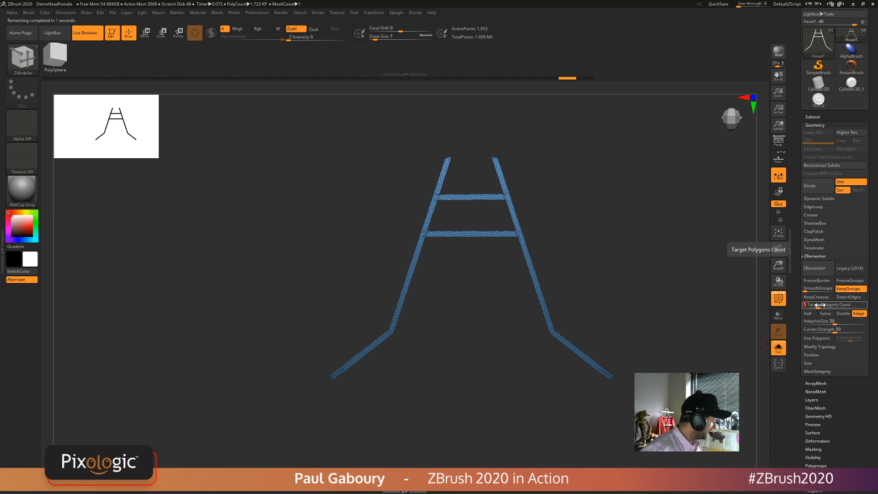
text(2)
key(Return)
click(816, 269)
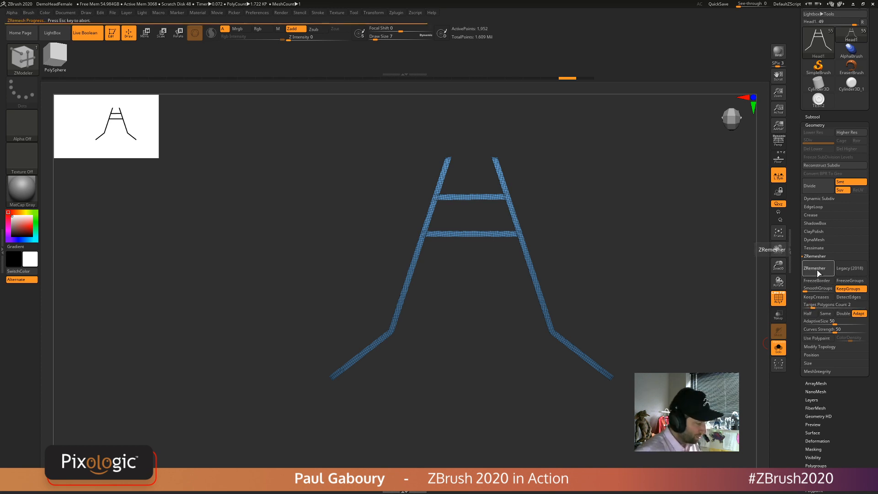
key(ctrl+z)
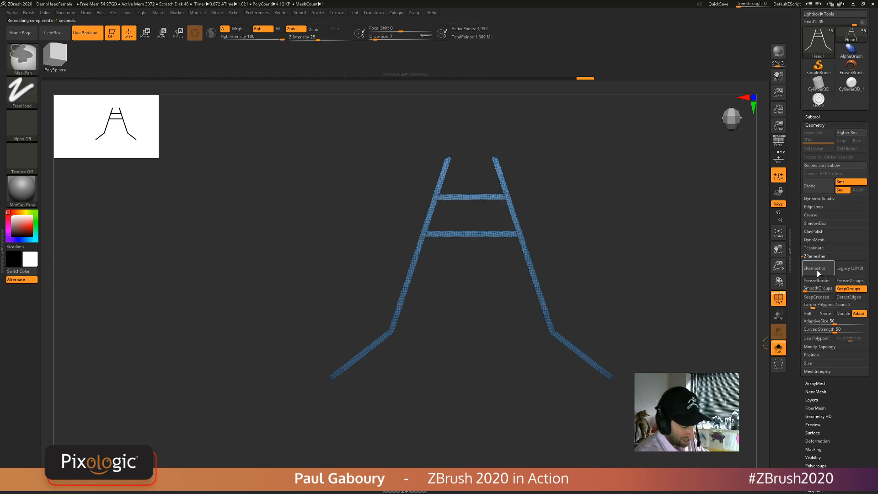
- Set the ZRemesher target polygon count to 0.5 and remesh the strips
click(813, 305)
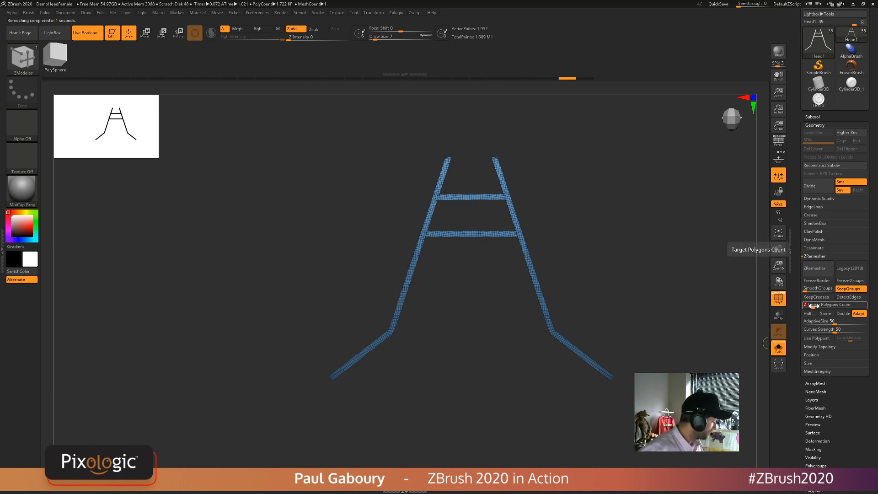
text(5)
key(Return)
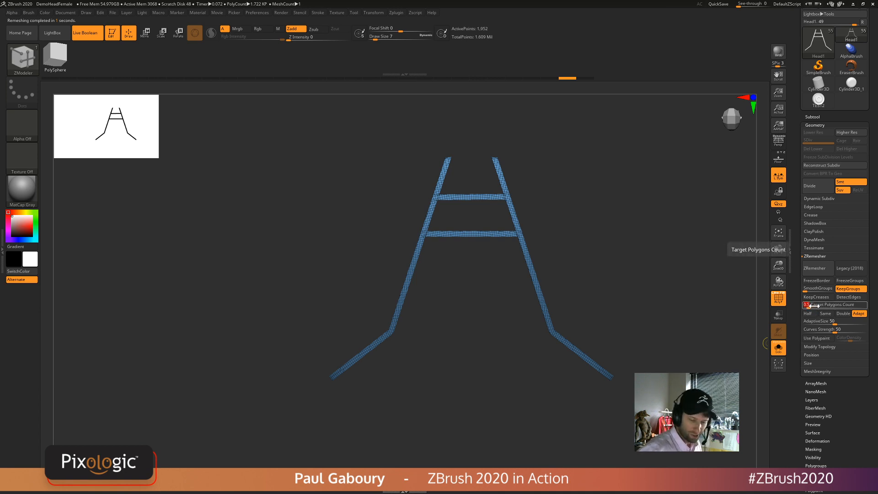
click(816, 269)
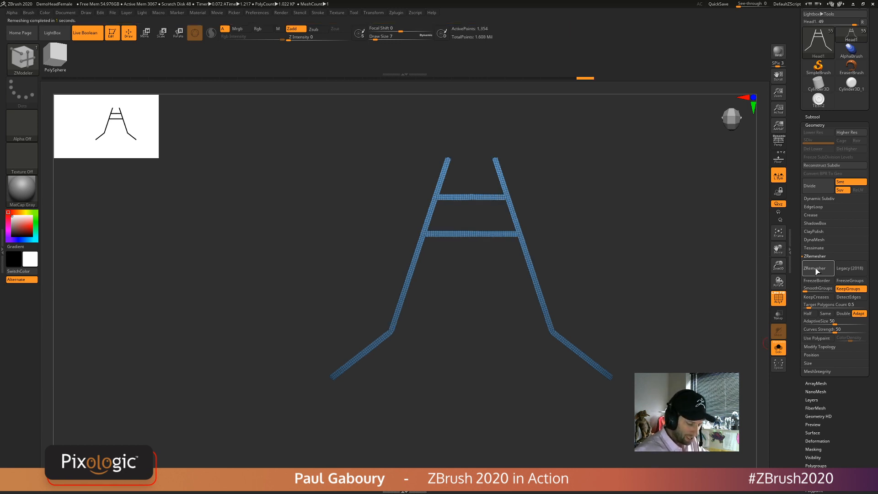
mouse_move(612, 394)
right_down()
mouse_move(617, 372)
mouse_move(595, 378)
mouse_move(597, 360)
mouse_move(575, 372)
right_up()
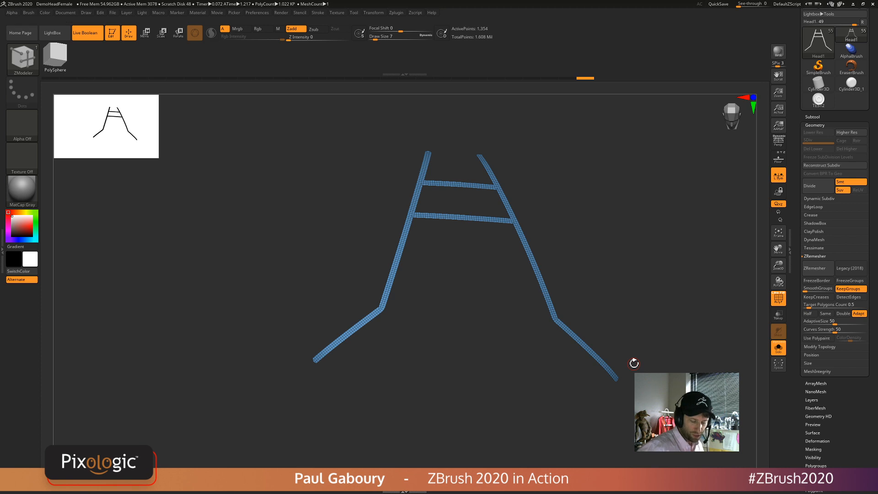
key(w)
right_drag(606, 352, 571, 386)
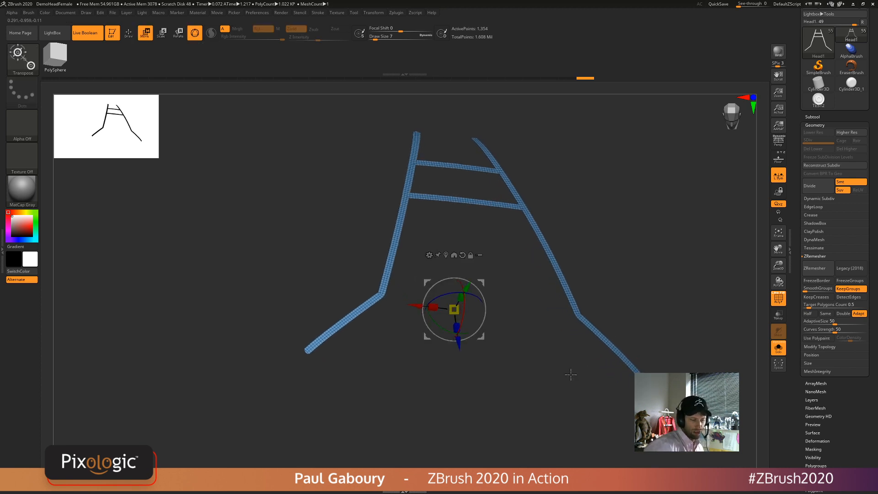
key(q)
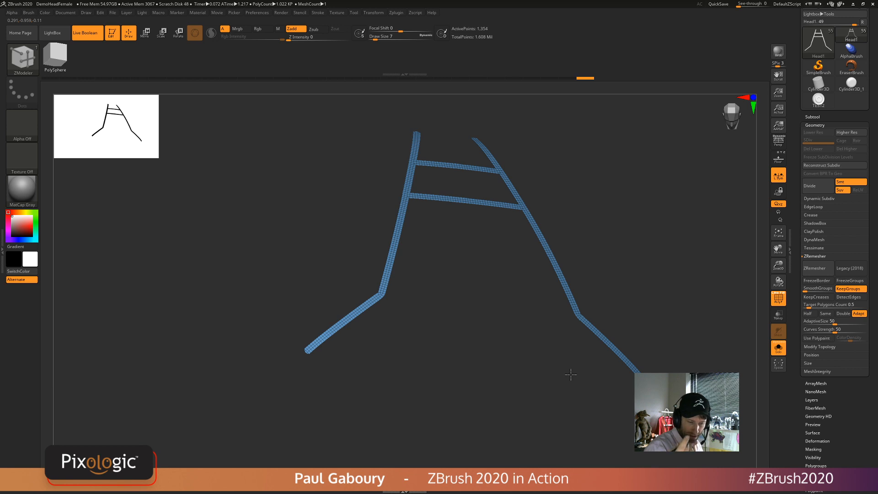
- Give the strips beveled thickness with Panel Loops at a thickness of 0.01, and turn off the polyframe display
click(817, 207)
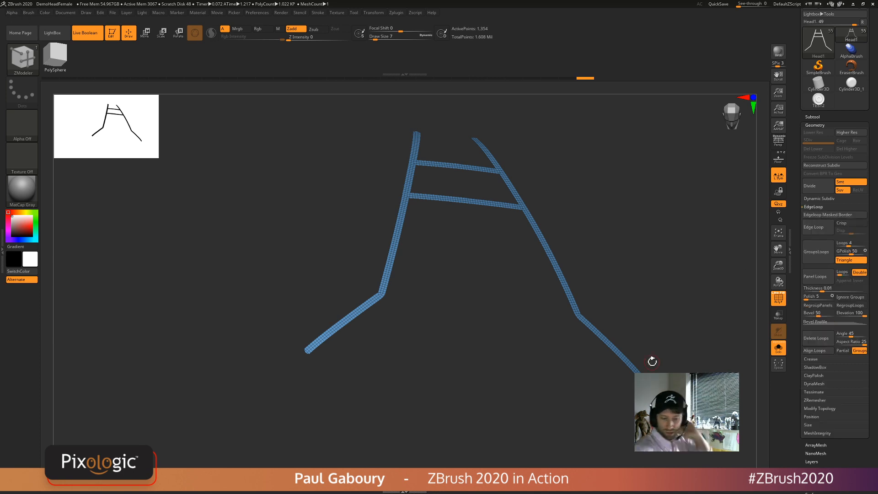
click(815, 276)
drag(580, 415, 618, 312)
mouse_move(593, 365)
right_down()
mouse_move(634, 353)
mouse_move(650, 294)
mouse_move(636, 327)
mouse_move(640, 359)
mouse_move(623, 342)
mouse_move(641, 362)
mouse_move(653, 361)
mouse_move(647, 349)
mouse_move(628, 352)
right_up()
key(shift+f)
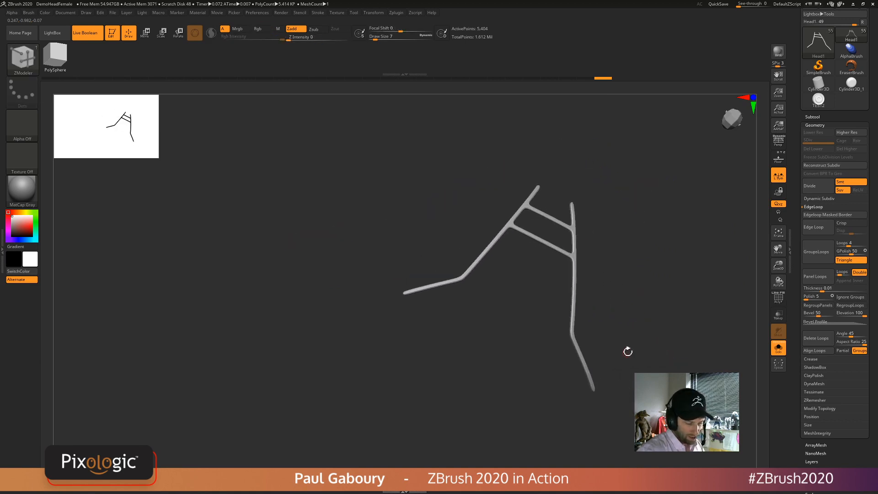
- Show the rest of the head again and set the strips subtool to Boolean subtraction
click(780, 355)
click(815, 117)
mouse_move(689, 354)
ctrl+right_down()
mouse_move(668, 374)
mouse_move(646, 337)
mouse_move(677, 324)
mouse_move(625, 360)
mouse_move(621, 394)
mouse_move(619, 378)
mouse_move(622, 387)
mouse_move(630, 375)
mouse_move(630, 390)
mouse_move(648, 388)
mouse_move(660, 386)
mouse_move(662, 373)
mouse_move(663, 403)
ctrl+right_up()
click(842, 197)
- Move the strips subtool down into the head by about 0.005 to cut the panel-line grooves
key(w)
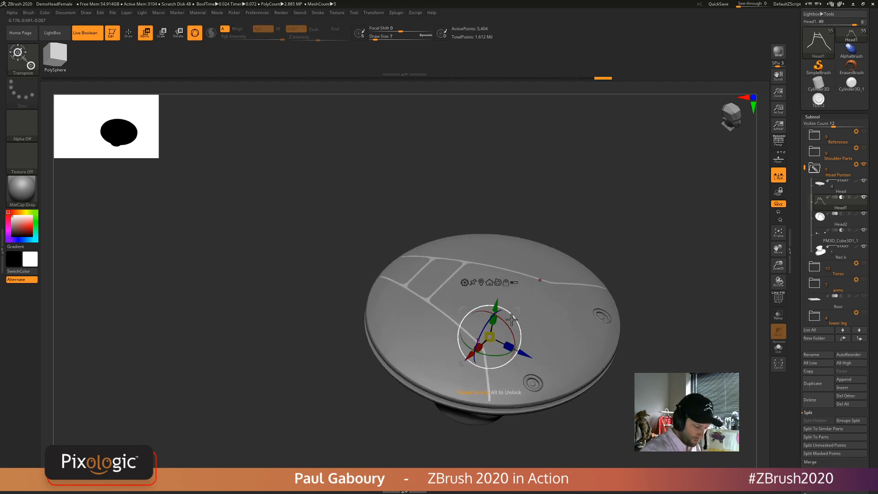
drag(497, 306, 497, 310)
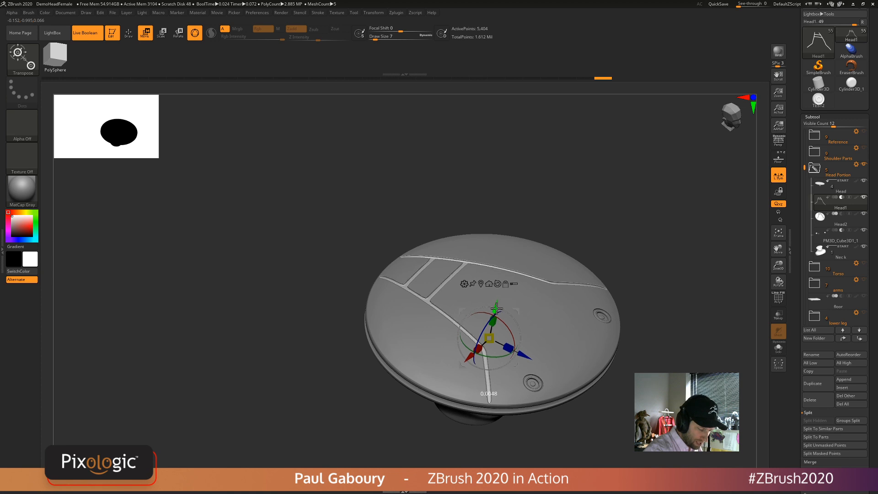
ctrl+right_drag(480, 337, 480, 323)
key(q)
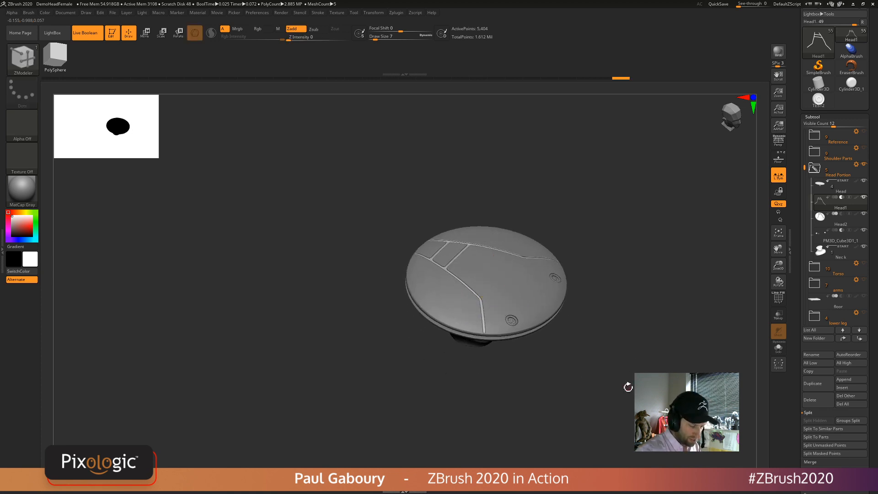
- Examine the subtracted panel-line grooves on the head, including the bend of a long groove up close
mouse_move(629, 386)
mouse_down()
mouse_move(604, 384)
mouse_move(609, 421)
mouse_move(617, 396)
mouse_move(582, 380)
mouse_move(592, 391)
mouse_up()
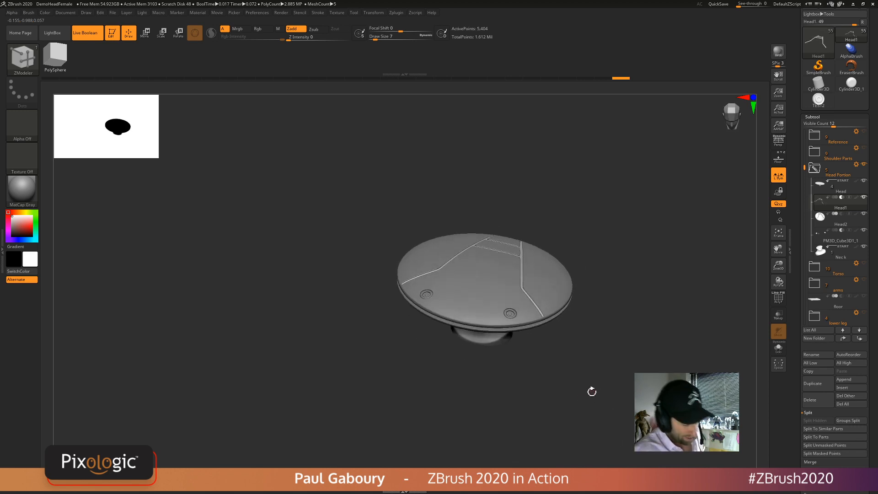
key(shift+f)
mouse_move(585, 384)
mouse_down()
mouse_move(583, 415)
mouse_move(603, 386)
mouse_up()
key(shift+f)
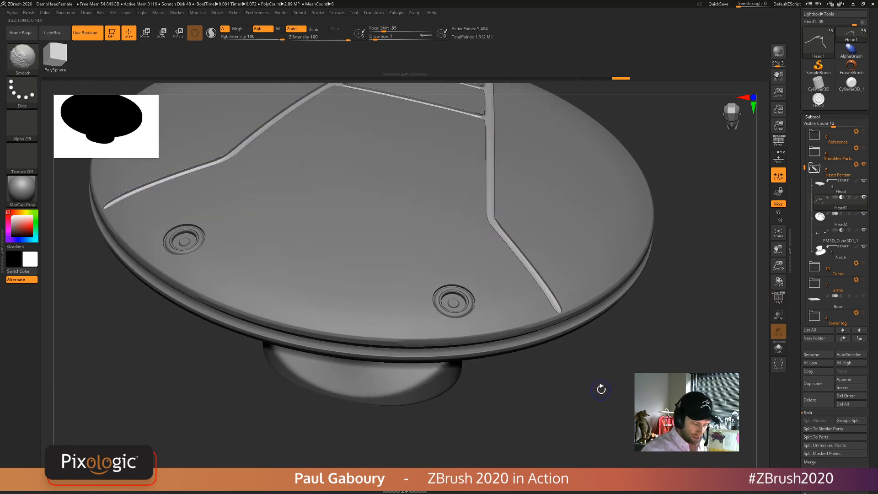
key(ctrl)
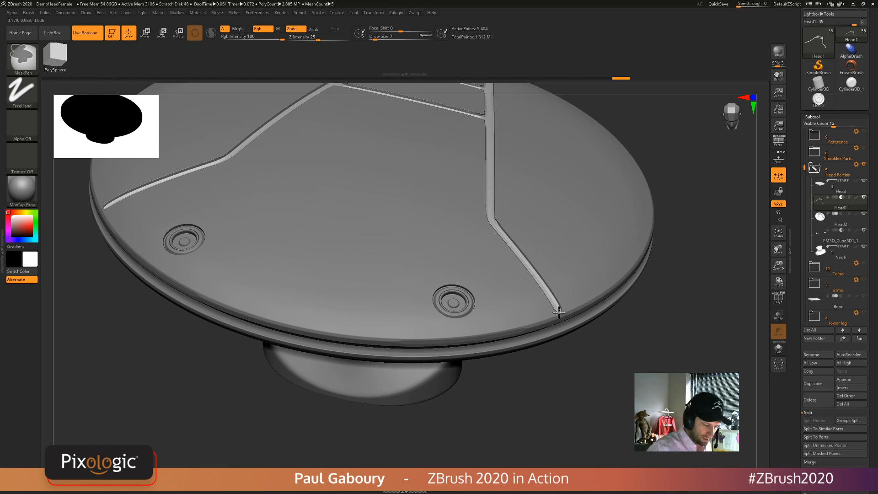
ctrl+right_drag(559, 312, 557, 309)
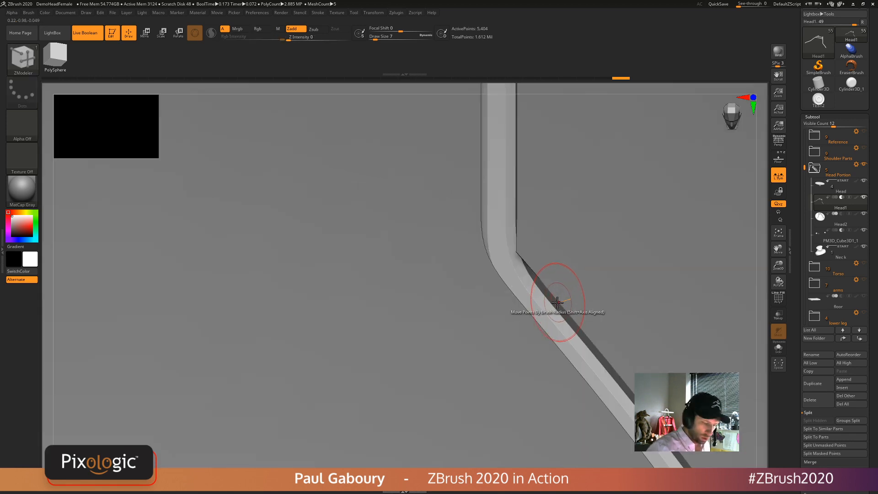
- Try to lower the strip slightly into the top surface of the disc-shaped head
key(w)
ctrl+right_drag(522, 249, 533, 158)
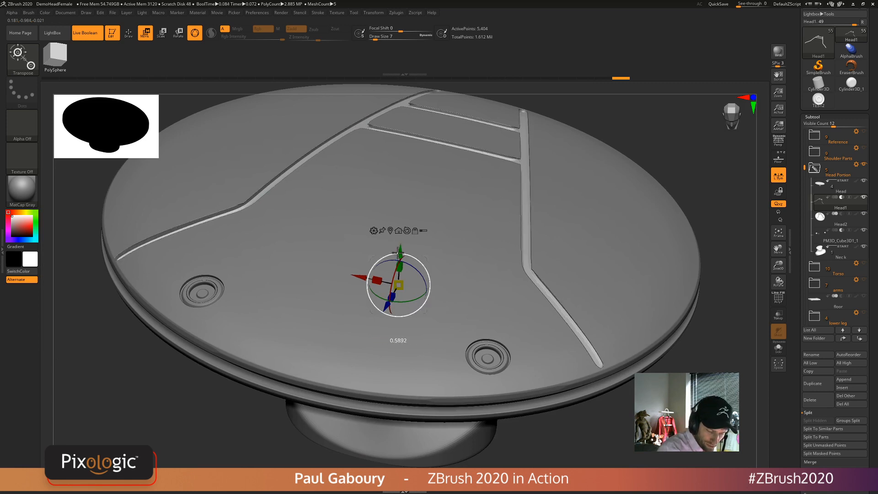
drag(400, 249, 400, 251)
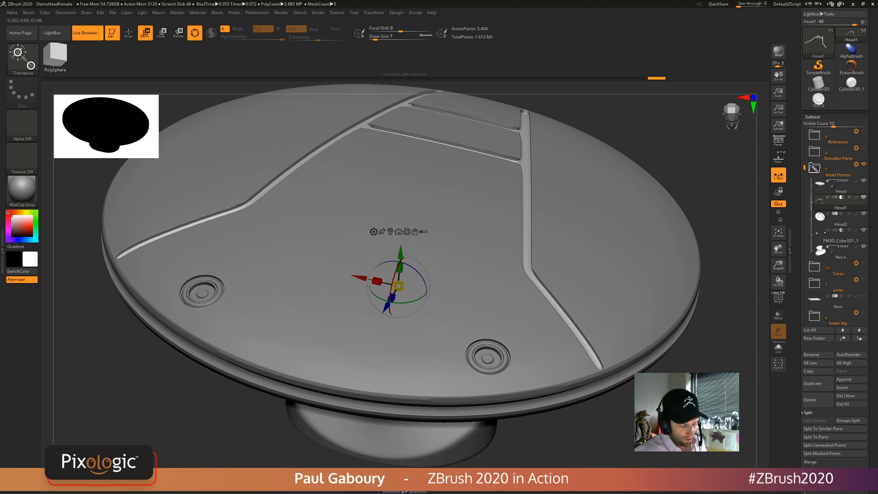
- Undo the strip's moves and thickening to restore the flat strip mesh, and display its polyframe
key(ctrl+z)
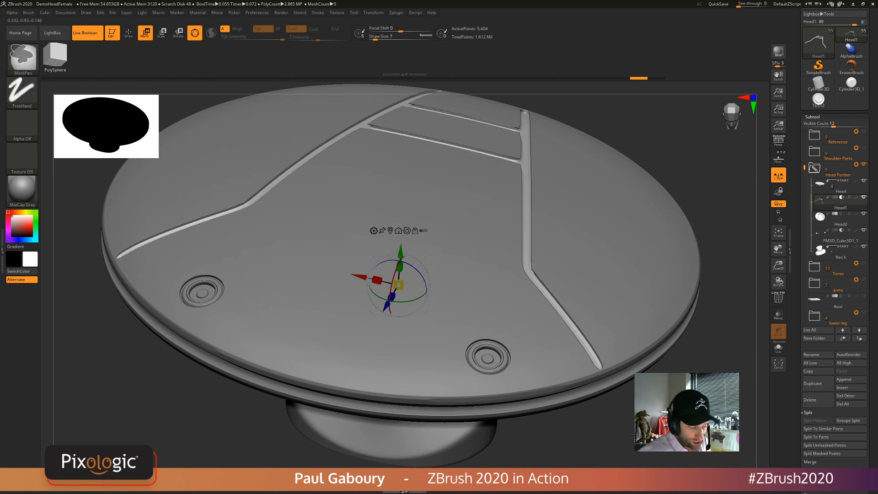
key(ctrl+z)
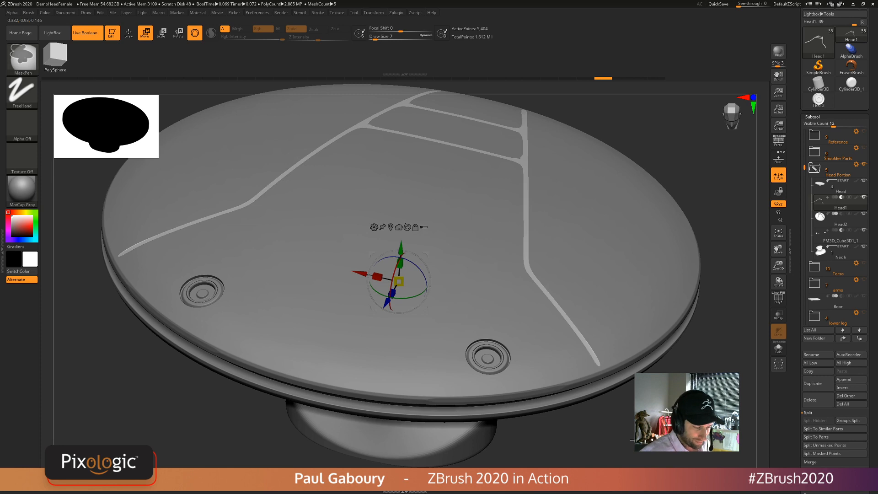
key(ctrl+z)
key(shift+f)
mouse_move(636, 439)
mouse_down()
mouse_move(658, 458)
mouse_move(673, 448)
mouse_up()
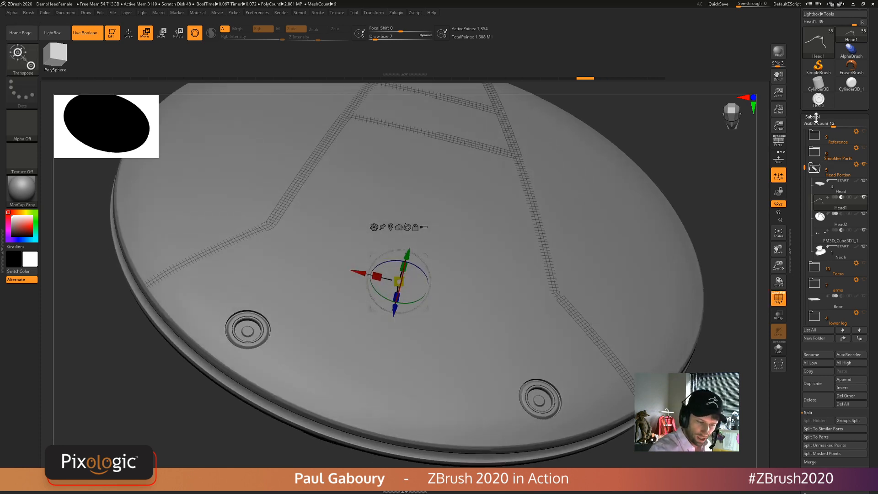
- Try thickening the flat strip using Panel Loops with a thickness of 0.05, and undo it
click(815, 117)
click(817, 126)
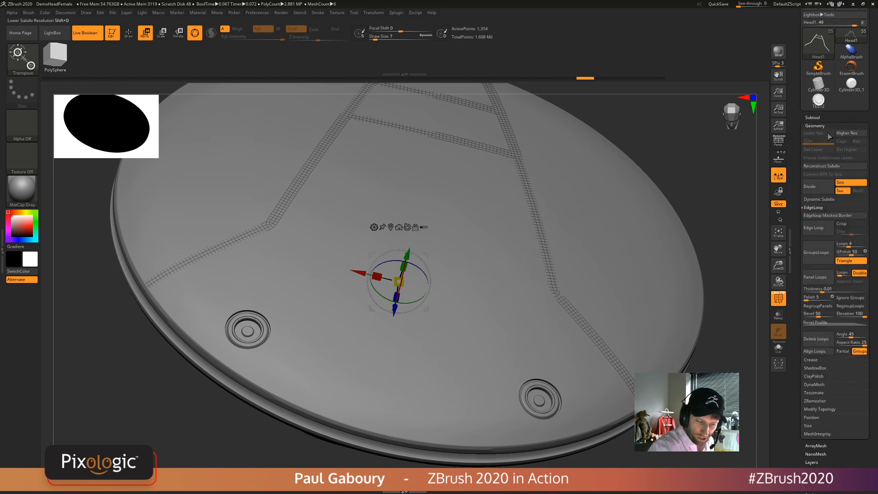
click(817, 290)
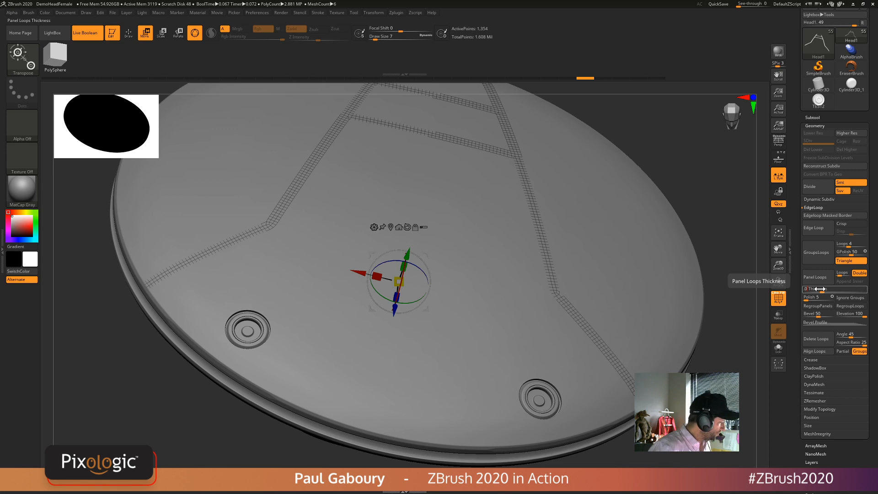
key(Return)
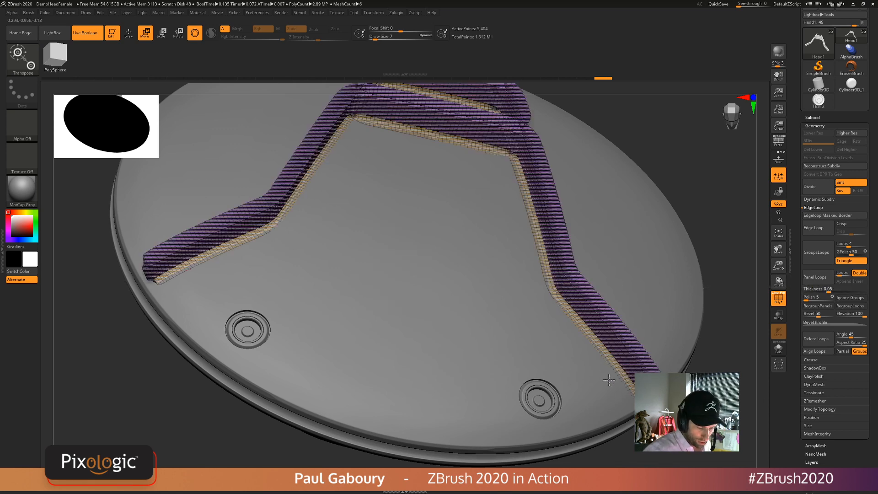
right_drag(610, 379, 709, 368)
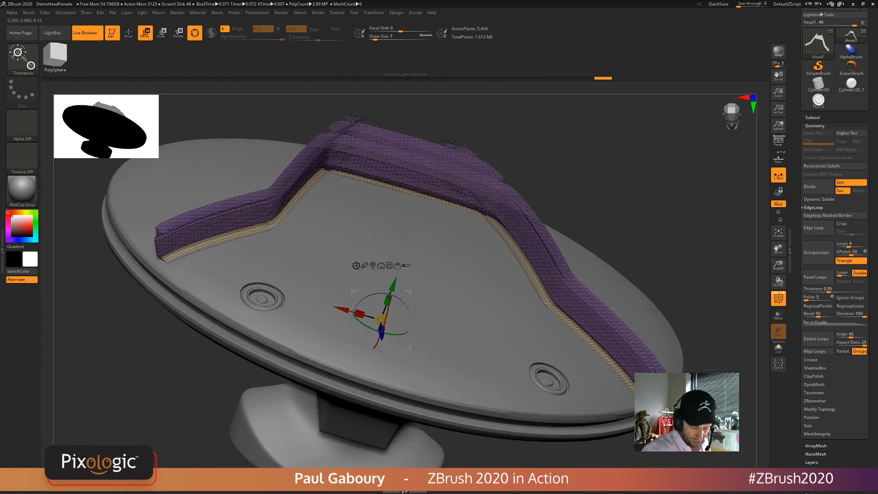
key(ctrl+z)
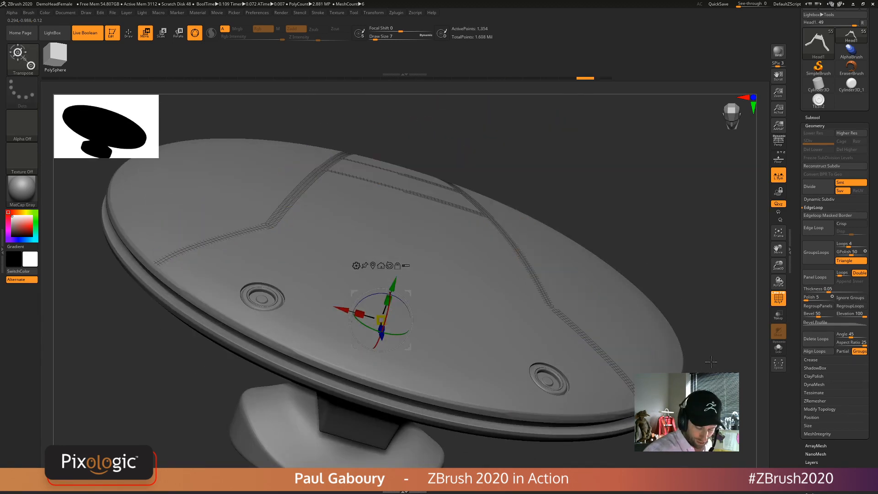
- Thicken the flat strip using Panel Loops with a thickness of 0.02, hide the polyframe and lower the strip slightly
click(828, 292)
text(0)
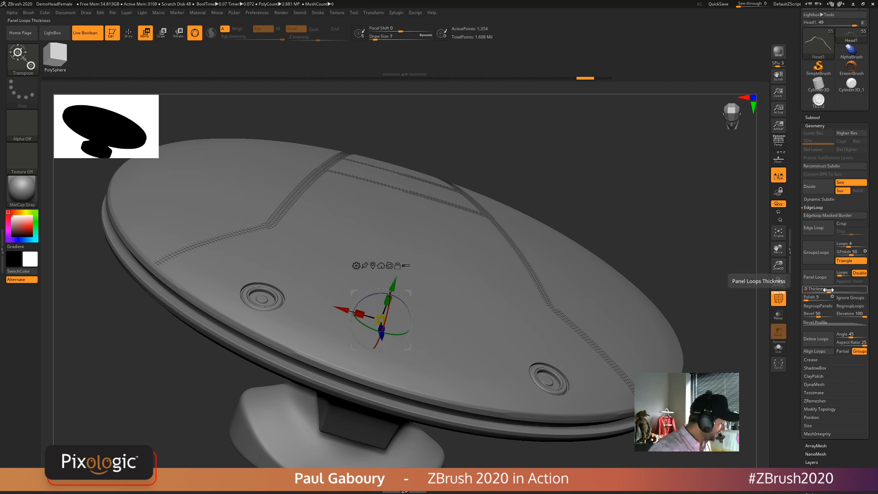
text(.02)
key(Return)
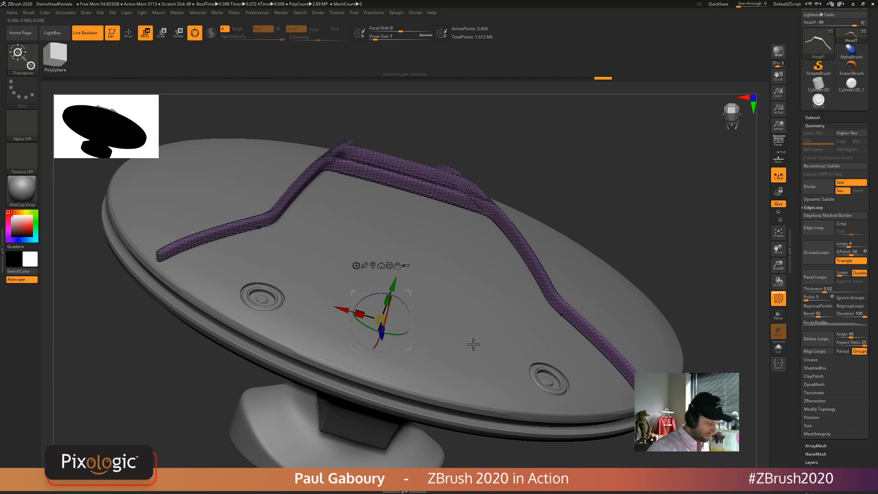
key(shift+f)
drag(394, 285, 393, 285)
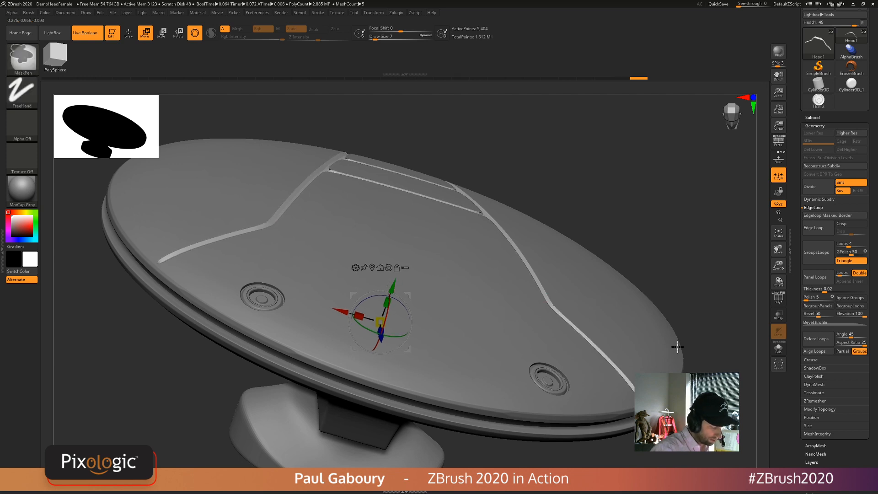
- Subdivide the thickened strip to check its smoothing, return to the low-resolution polyframe and undo back to the flat strip
ctrl+right_drag(635, 345, 618, 393)
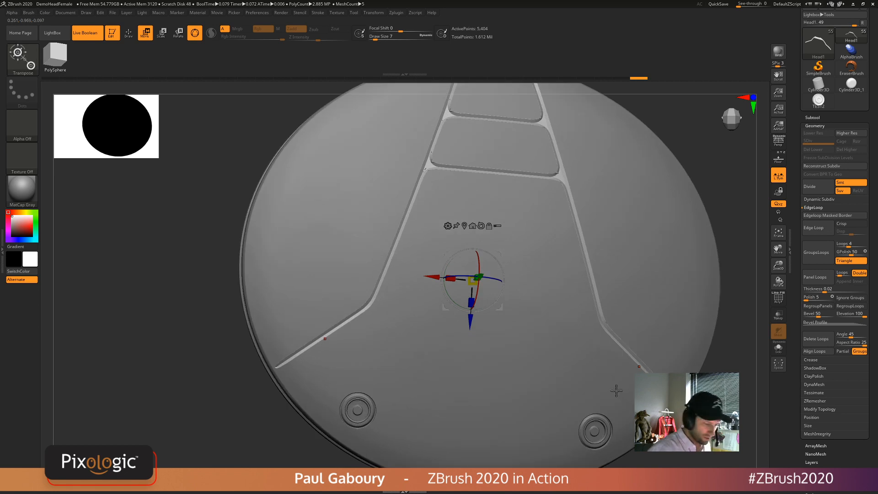
key(ctrl+d)
alt+right_drag(478, 276, 411, 242)
drag(412, 241, 414, 241)
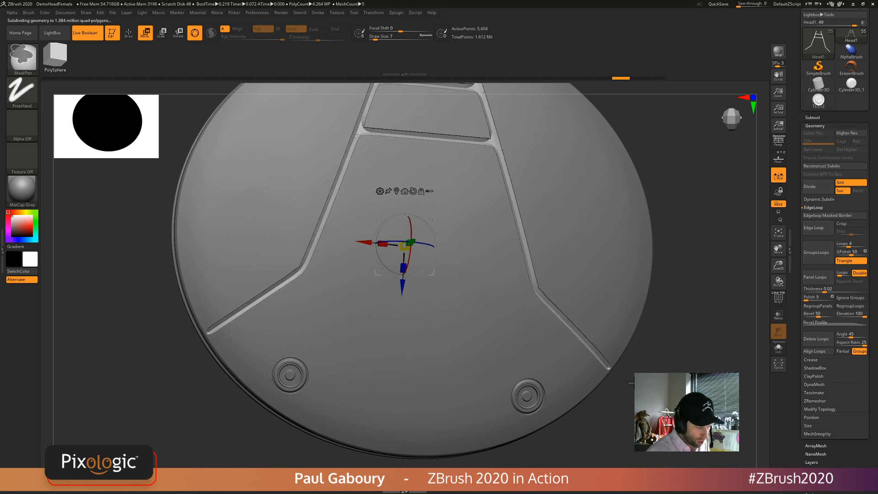
key(shift+d)
key(shift+f)
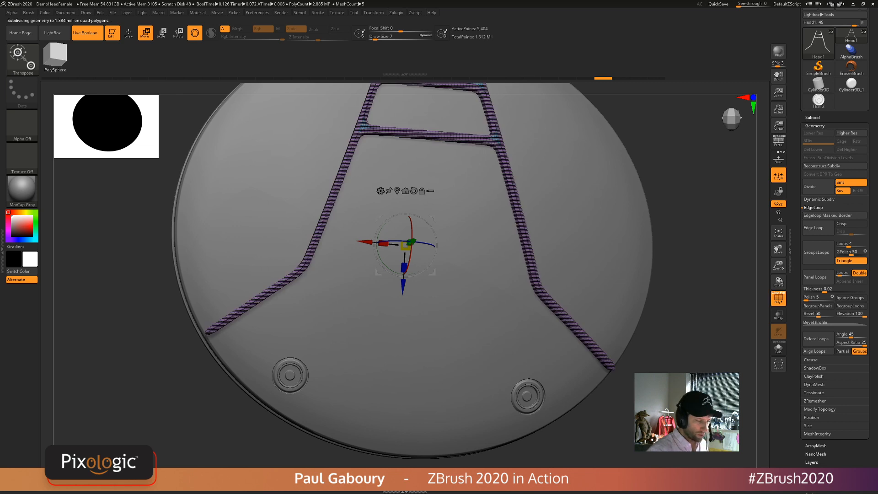
mouse_move(631, 382)
mouse_down()
mouse_move(664, 368)
mouse_move(661, 394)
mouse_move(618, 368)
mouse_up()
key(ctrl+z)
- Extrude the whole flat strip into a thin solid using the ZModeler QMesh polygon action
key(q)
mouse_move(597, 369)
ctrl+right_down()
mouse_move(600, 379)
mouse_move(598, 345)
ctrl+right_up()
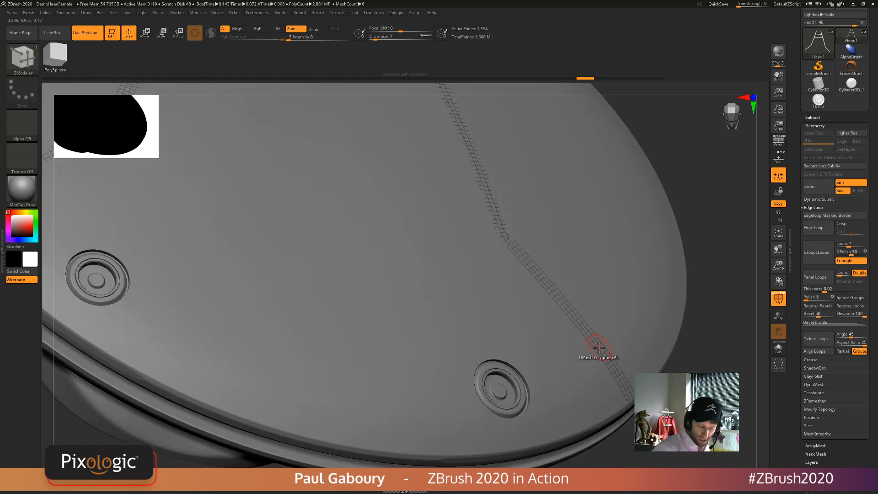
key(space)
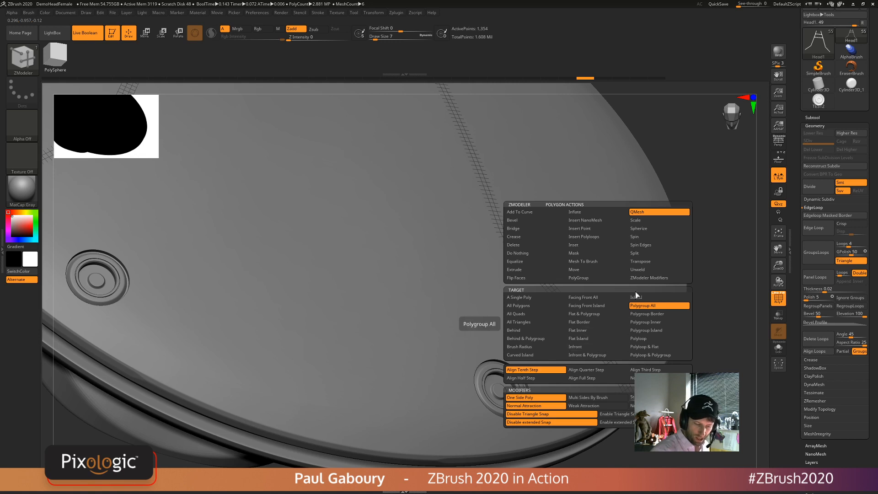
click(536, 306)
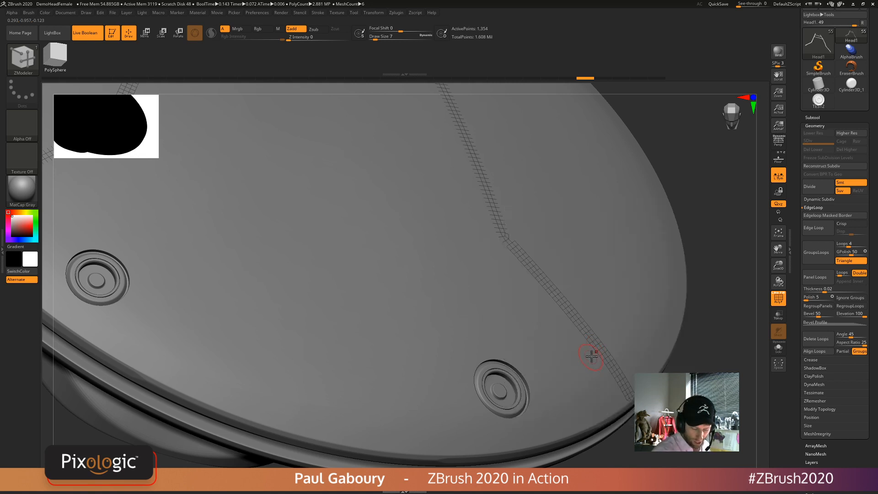
drag(600, 348, 602, 344)
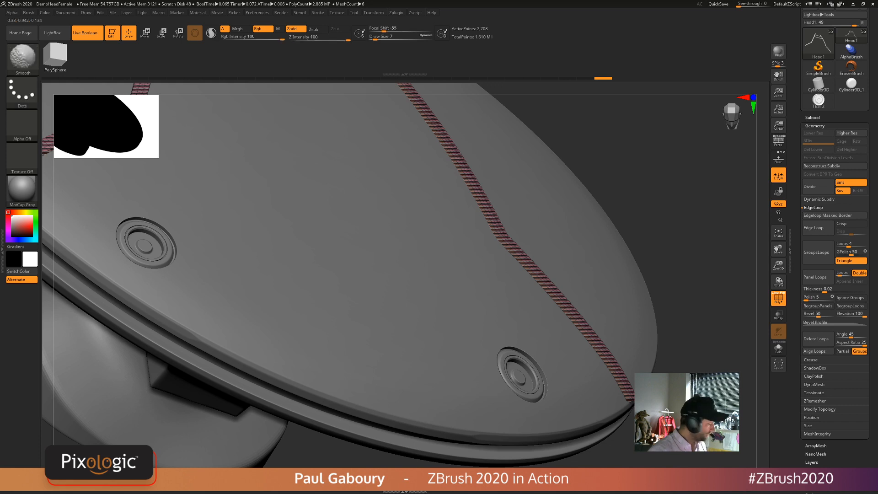
- Isolate the solid strip, target QMesh at Polygroup All, examine the strip's thickness and show the whole head again
key(shift+f)
drag(697, 384, 753, 360)
click(777, 348)
drag(649, 384, 613, 398)
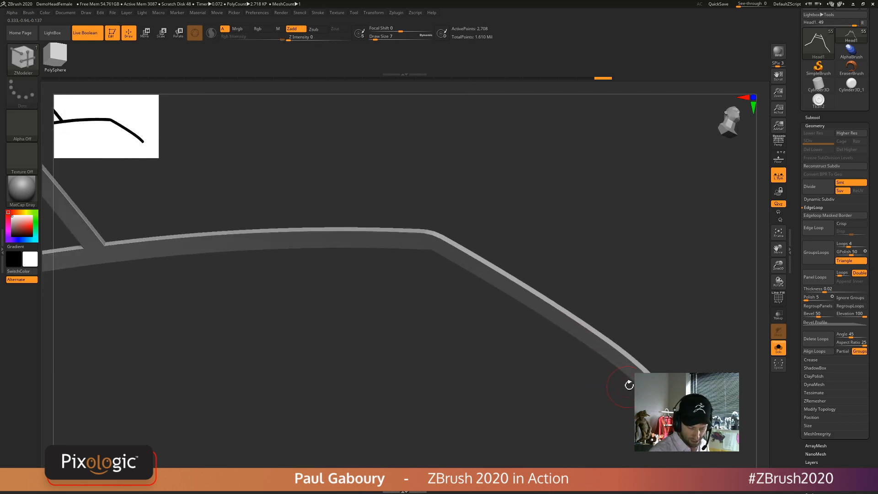
key(space)
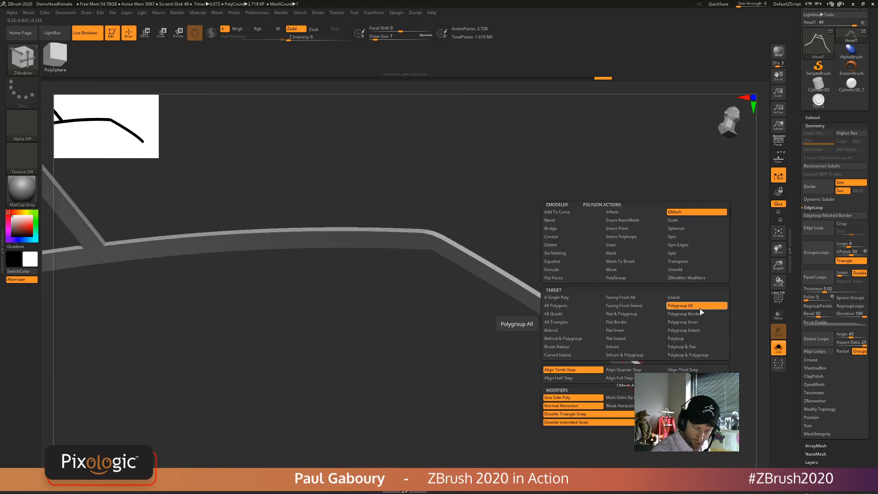
click(695, 306)
drag(625, 365, 616, 374)
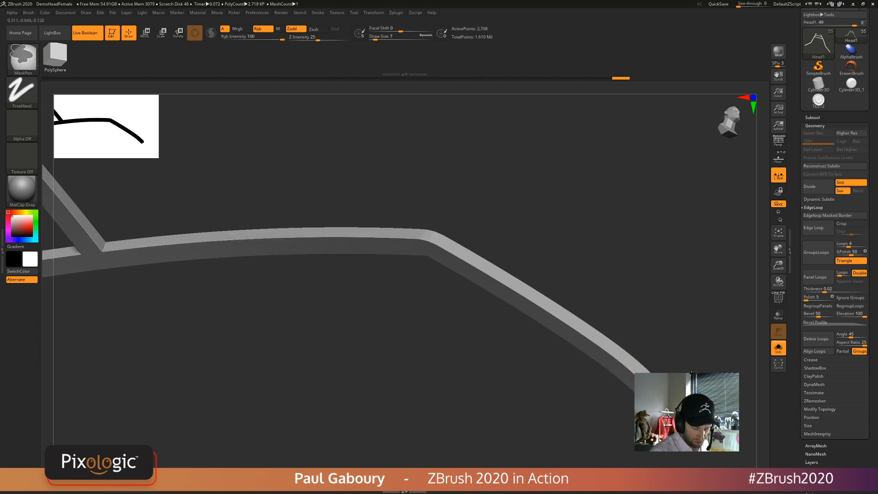
ctrl+right_drag(618, 373, 714, 352)
click(741, 364)
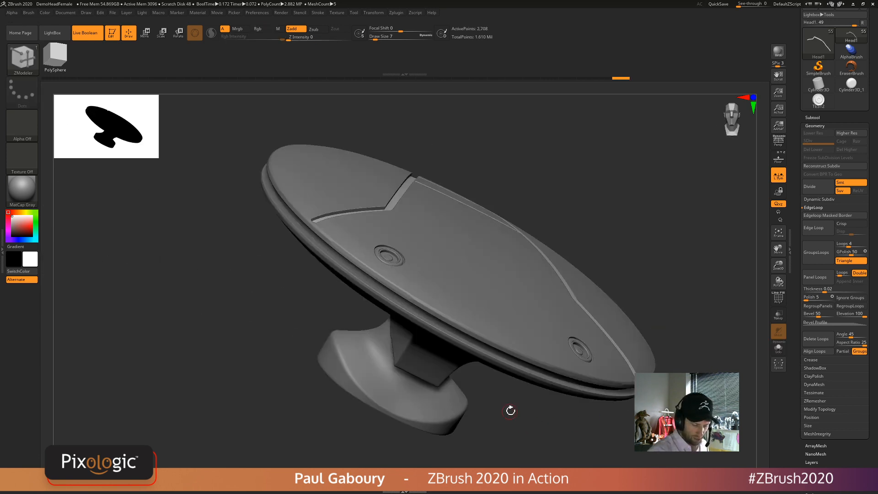
- Isolate the strip with its polyframe at the front end and set the ZModeler polygon action to Transpose
mouse_move(659, 366)
right_down()
mouse_move(638, 423)
mouse_move(604, 429)
mouse_move(568, 389)
mouse_move(555, 413)
mouse_move(562, 383)
mouse_move(553, 360)
mouse_move(560, 386)
mouse_move(606, 348)
mouse_move(634, 404)
right_up()
key(shift+f)
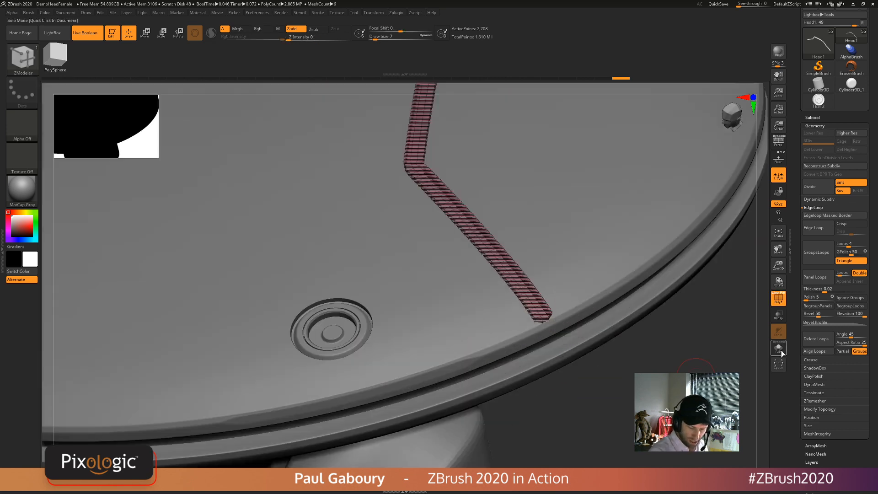
click(778, 351)
mouse_move(539, 324)
ctrl+right_down()
mouse_move(547, 340)
mouse_move(553, 314)
ctrl+right_up()
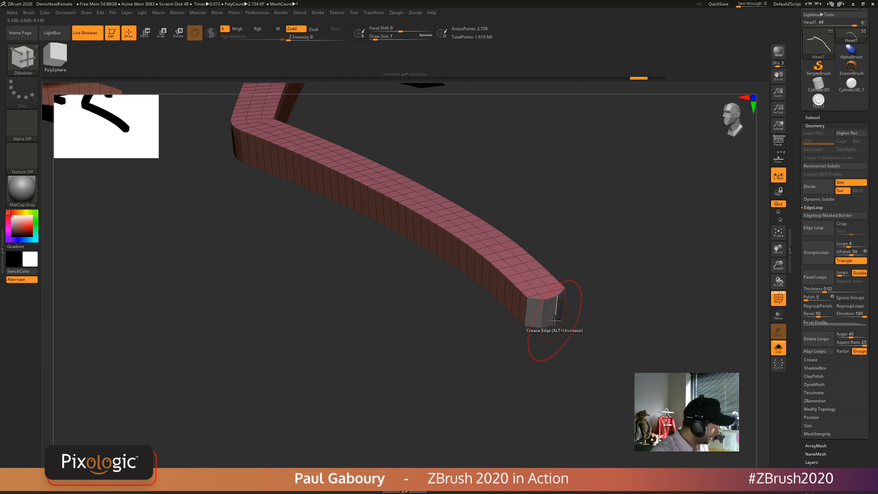
key(w)
key(q)
key(space)
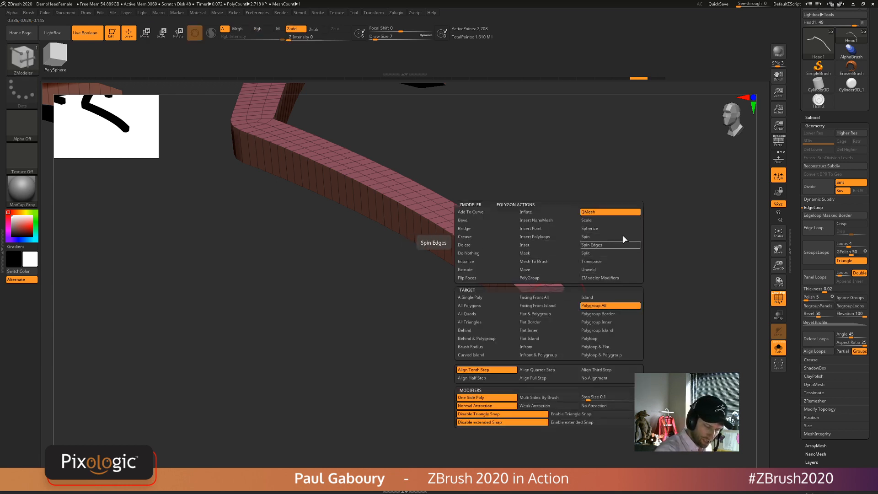
click(597, 261)
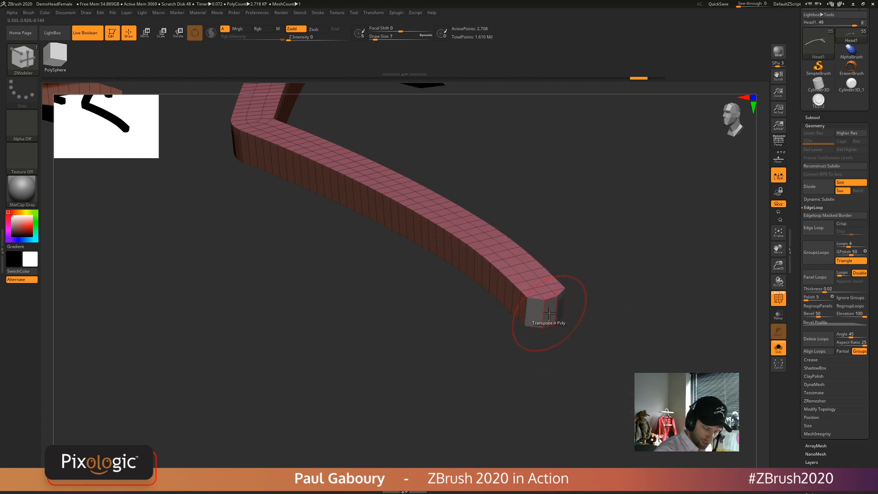
- Extrude the strip's front end faces past the disc's rim with Transpose, clear the mask and show the whole head without polyframe
click(549, 313)
mouse_move(623, 349)
ctrl+right_down()
mouse_move(548, 363)
mouse_move(575, 370)
ctrl+right_up()
ctrl+drag(590, 348, 600, 362)
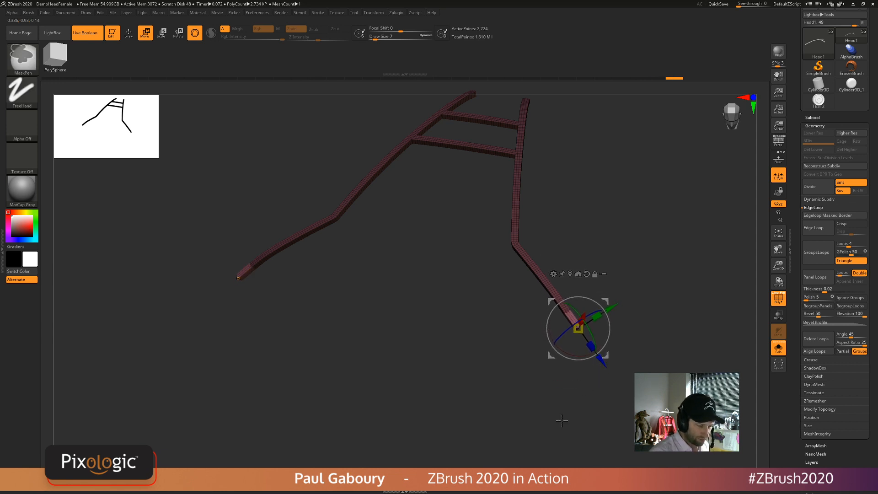
ctrl+drag(554, 407, 566, 428)
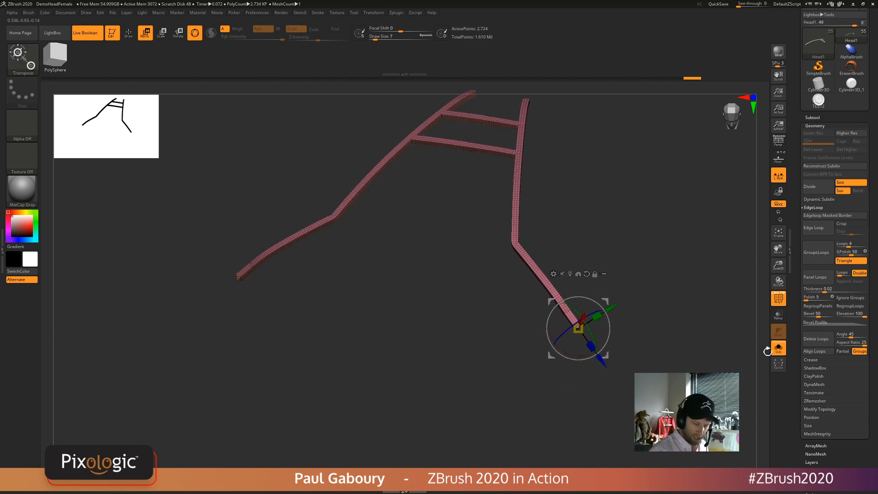
click(588, 403)
key(shift+f)
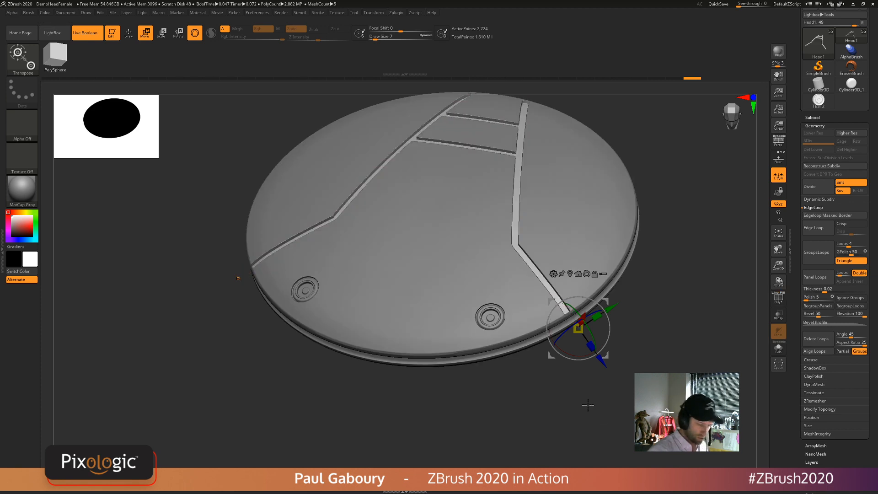
- Extrude the end faces at the strip's upper tips outward beyond the disc with Transpose, and show the whole head again
key(q)
mouse_move(594, 424)
mouse_down()
mouse_move(597, 387)
mouse_move(603, 435)
mouse_move(549, 359)
mouse_up()
alt+drag(504, 203, 544, 344)
click(783, 347)
drag(525, 237, 496, 257)
key(shift+f)
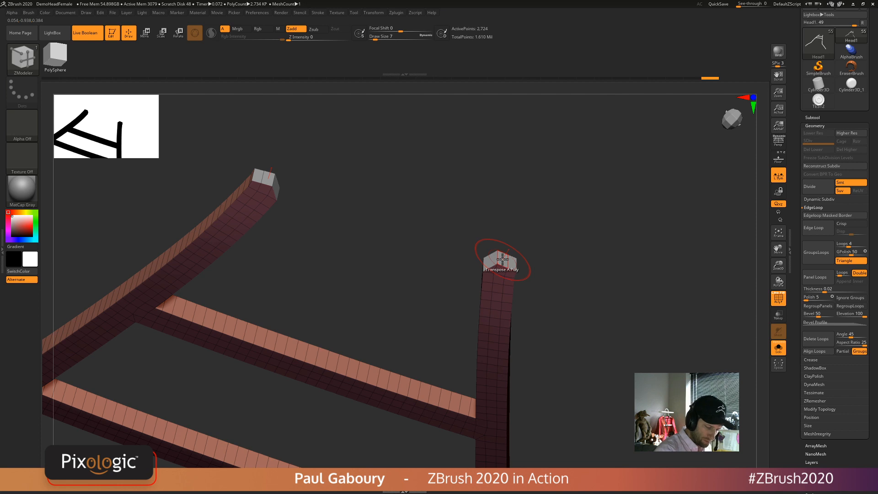
click(502, 260)
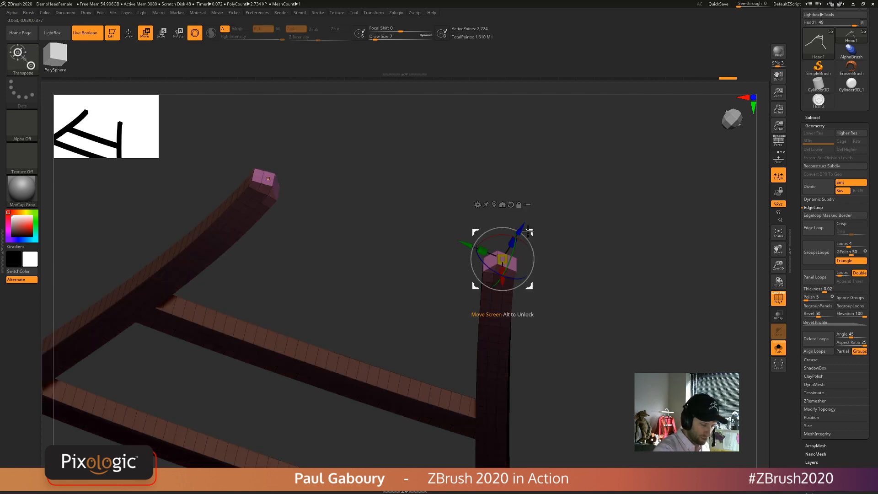
ctrl+drag(528, 232, 552, 194)
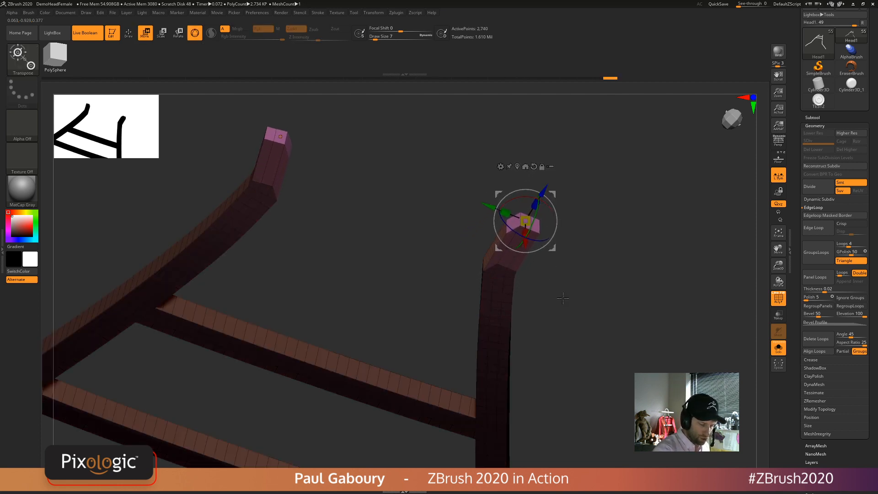
mouse_move(563, 298)
right_down()
mouse_move(566, 290)
mouse_move(565, 325)
mouse_move(572, 300)
mouse_move(576, 327)
mouse_move(580, 320)
right_up()
click(777, 347)
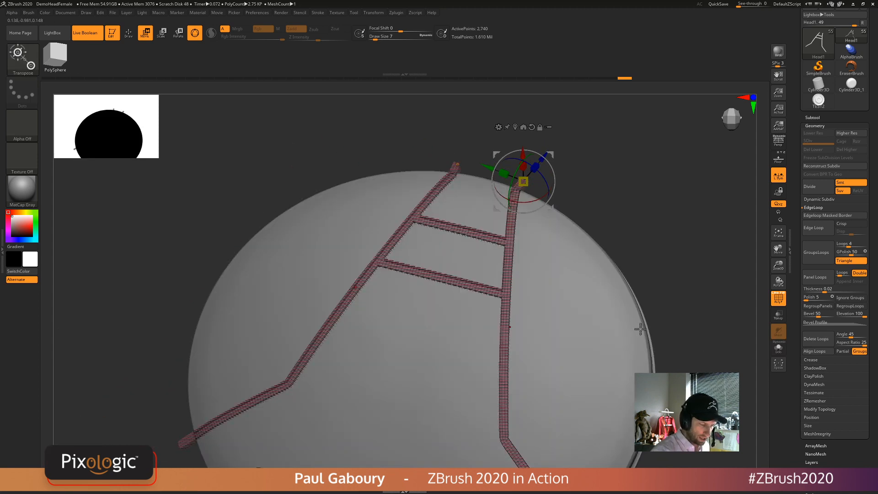
- Return to Draw mode without the polyframe and examine the panel-line grooves across the whole disc-shaped head
key(q)
key(shift+f)
mouse_move(694, 318)
ctrl+right_down()
mouse_move(637, 307)
mouse_move(598, 352)
mouse_move(611, 347)
mouse_move(602, 335)
mouse_move(623, 368)
ctrl+right_up()
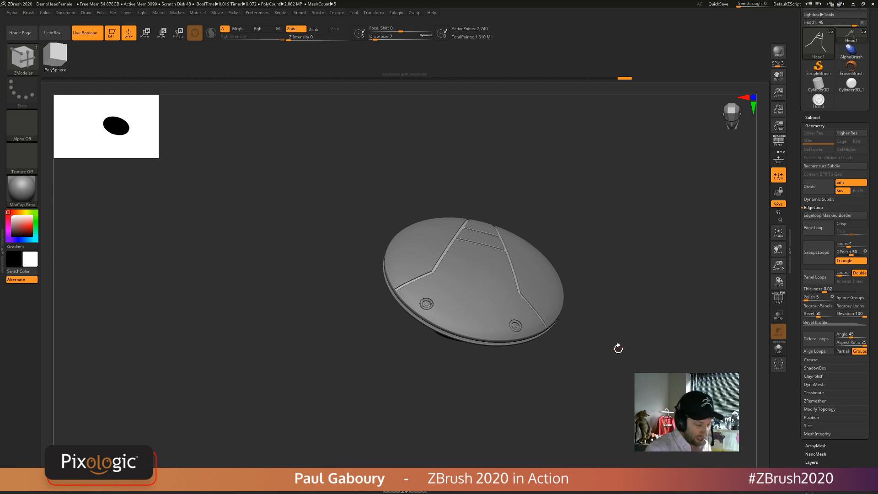
drag(618, 349, 612, 358)
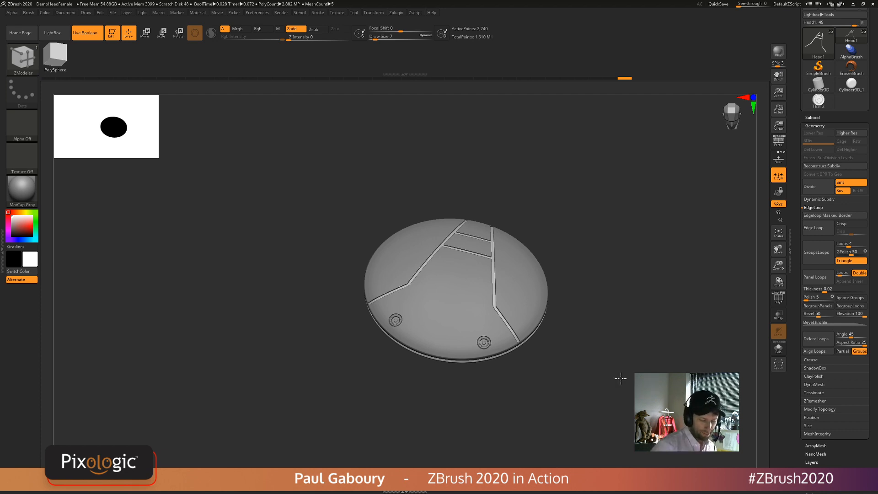
drag(611, 358, 627, 349)
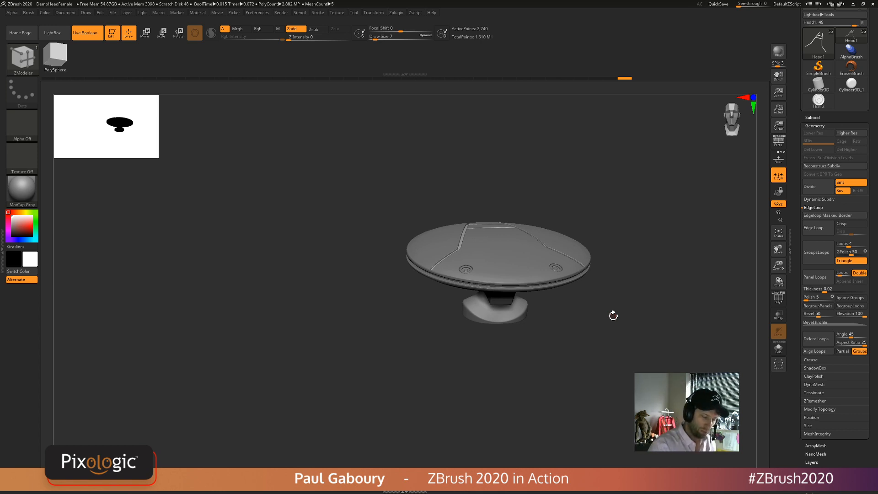
right_drag(556, 268, 554, 331)
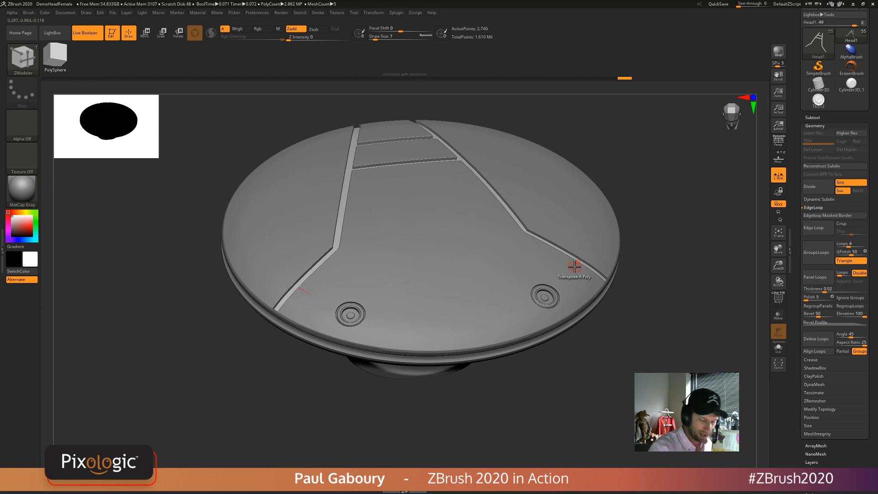
mouse_move(619, 330)
ctrl+right_down()
mouse_move(608, 368)
mouse_move(596, 322)
mouse_move(597, 337)
mouse_move(611, 319)
ctrl+right_up()
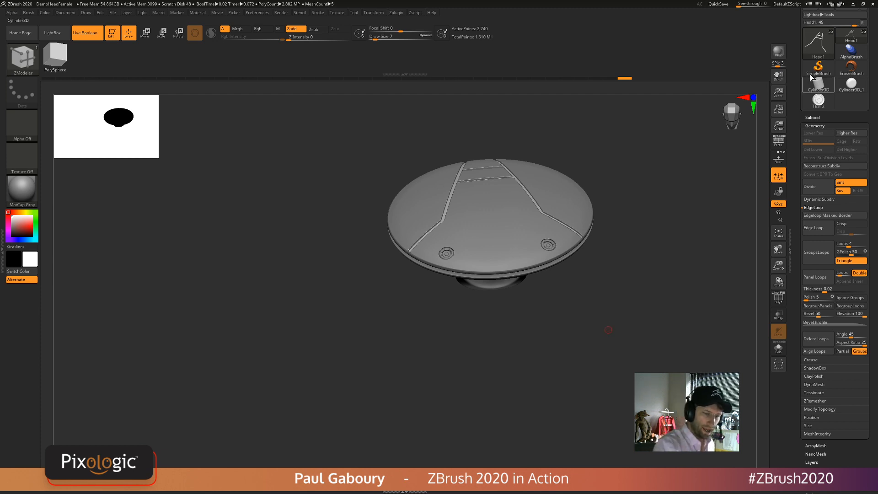
- Switch to the Cylinder3D_1 tool and convert it to a PolyMesh3D
click(852, 86)
ctrl+right_drag(617, 354, 551, 289)
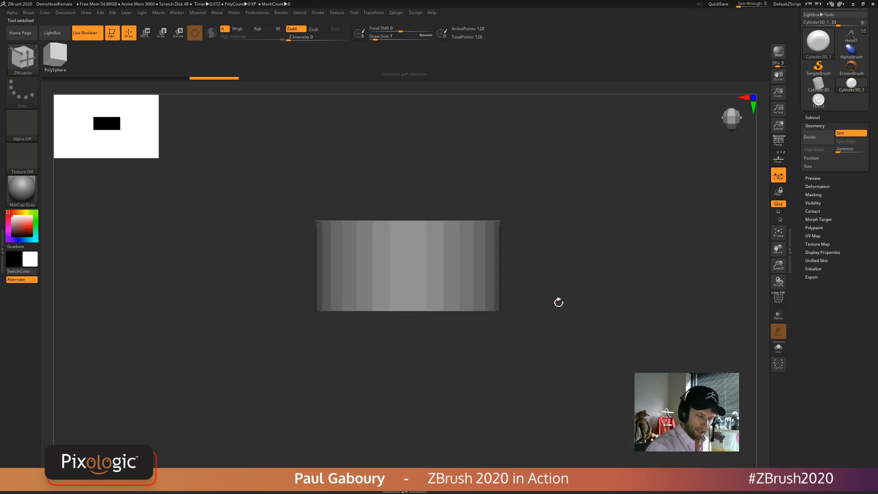
drag(838, 232, 838, 290)
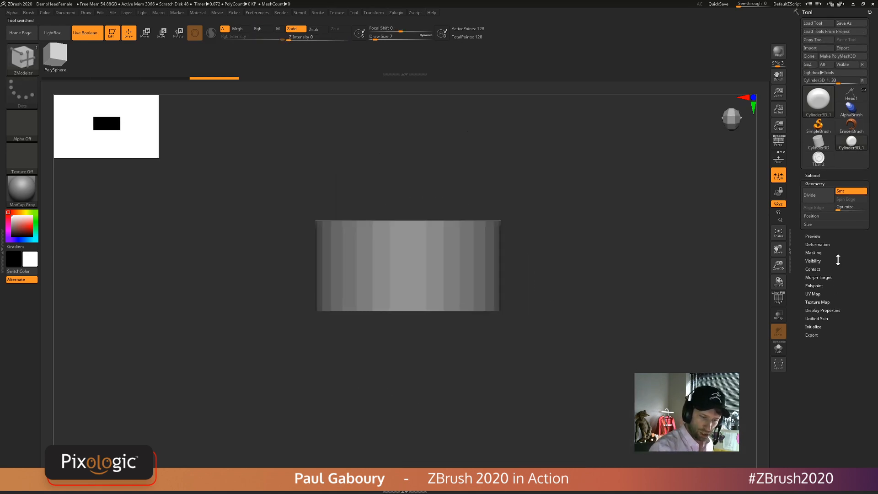
click(842, 57)
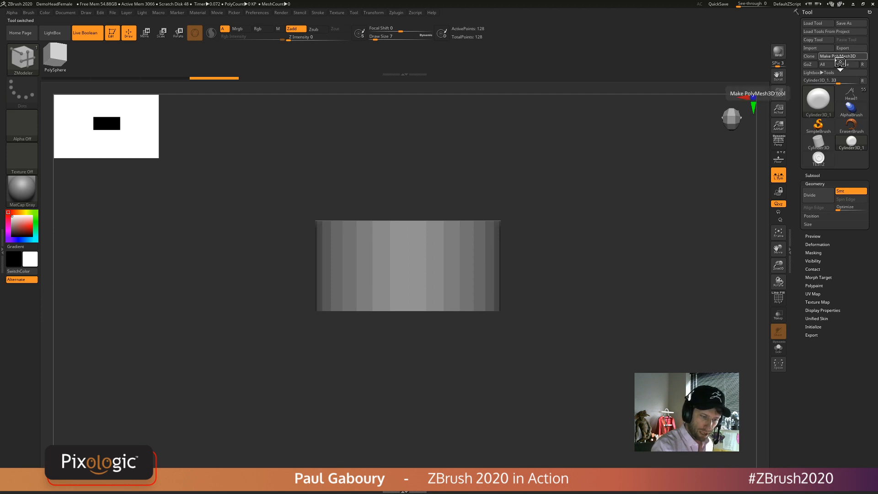
- Replace the cylinder with a PolyCube reduced to one division per axis and show its polyframe
key(w)
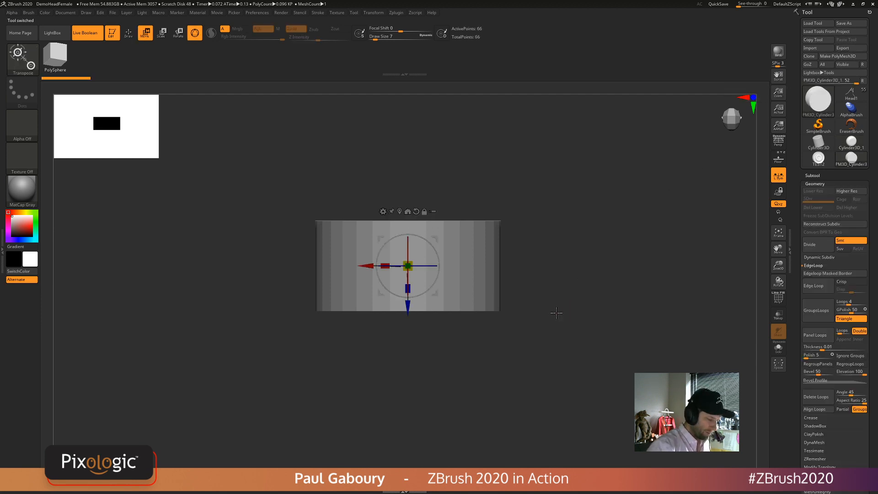
click(383, 210)
click(491, 221)
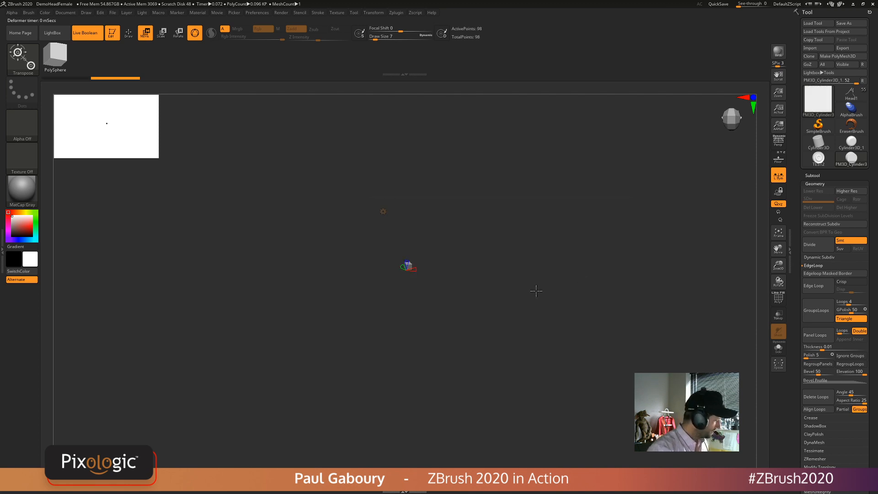
key(shift+f)
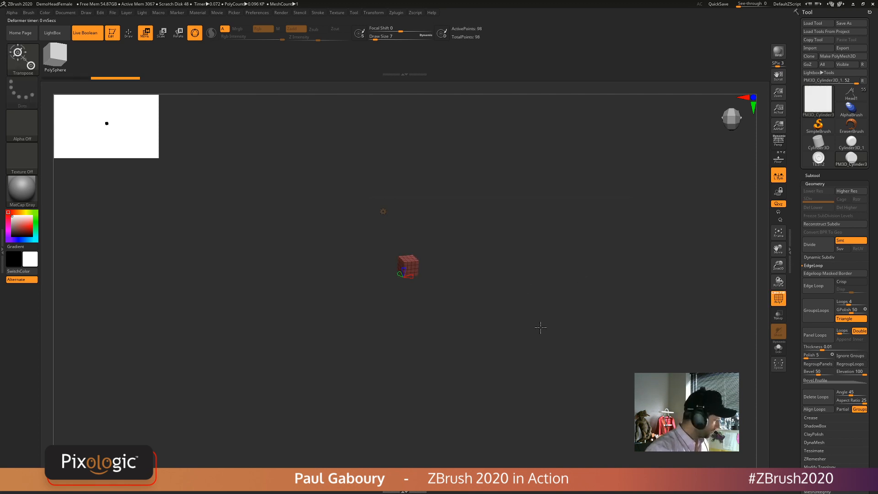
key(f)
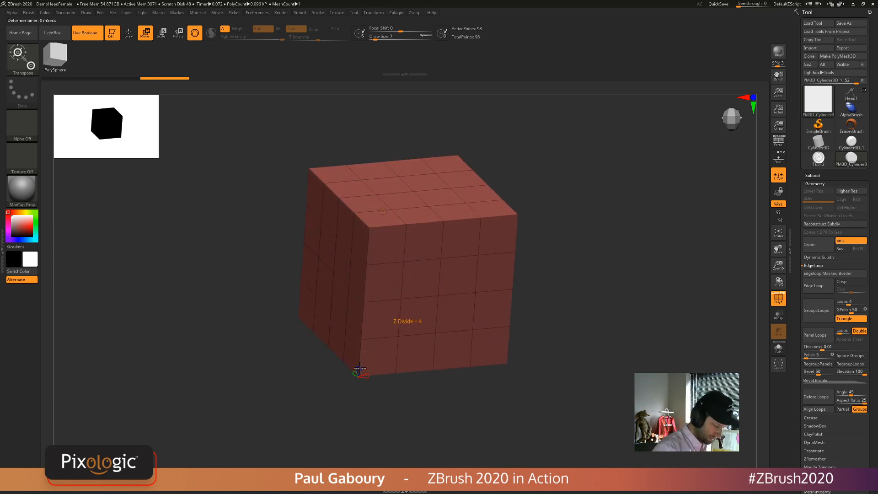
drag(360, 368, 387, 382)
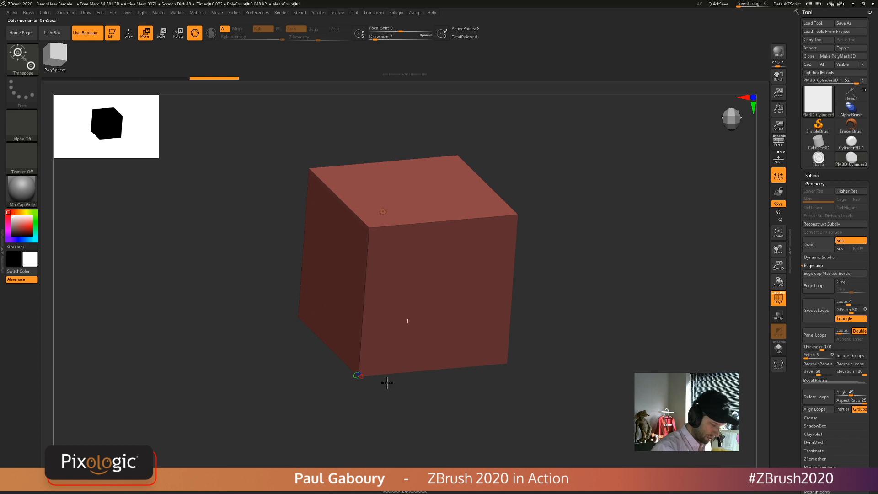
alt+right_drag(562, 381, 492, 340)
alt+right_drag(492, 340, 536, 351)
key(w)
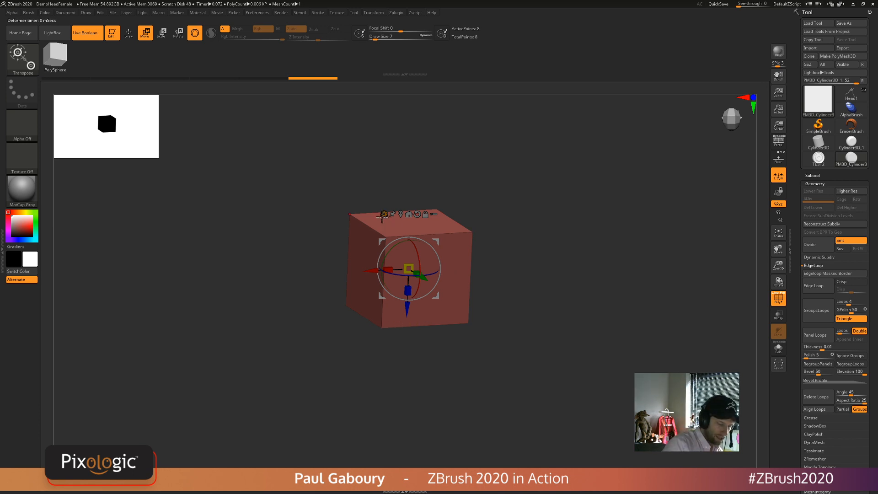
click(383, 214)
click(385, 217)
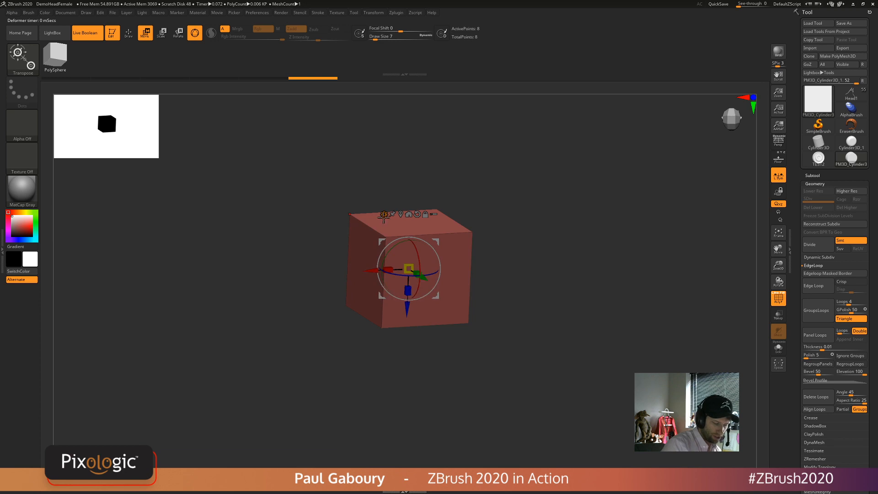
click(384, 215)
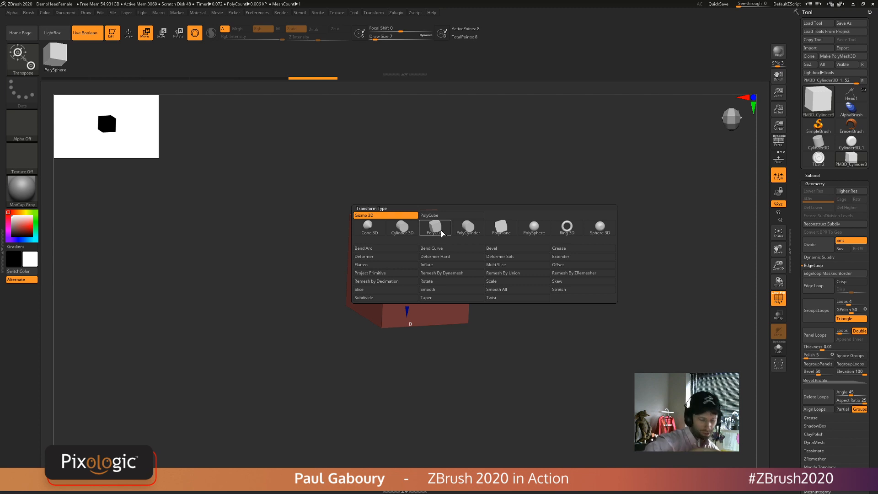
click(441, 233)
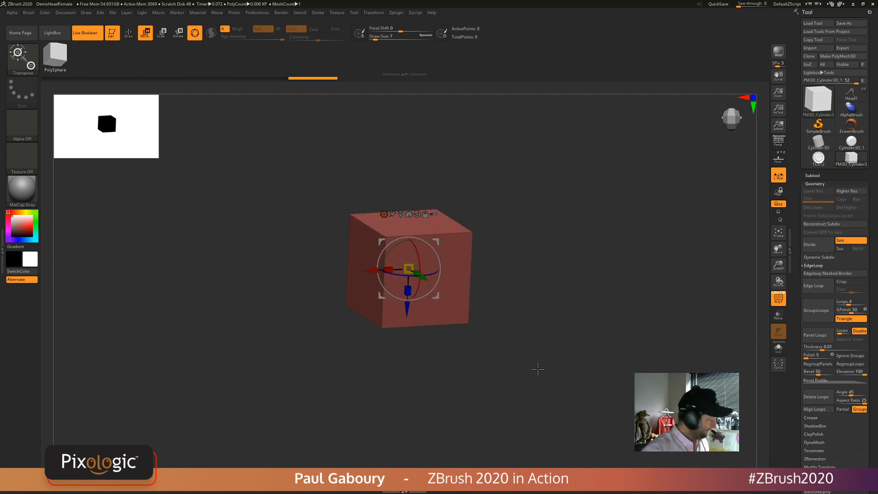
- Return to Draw mode and select the ZModeler brush for editing the cube
key(q)
alt+drag(538, 353, 512, 349)
alt+drag(513, 350, 535, 355)
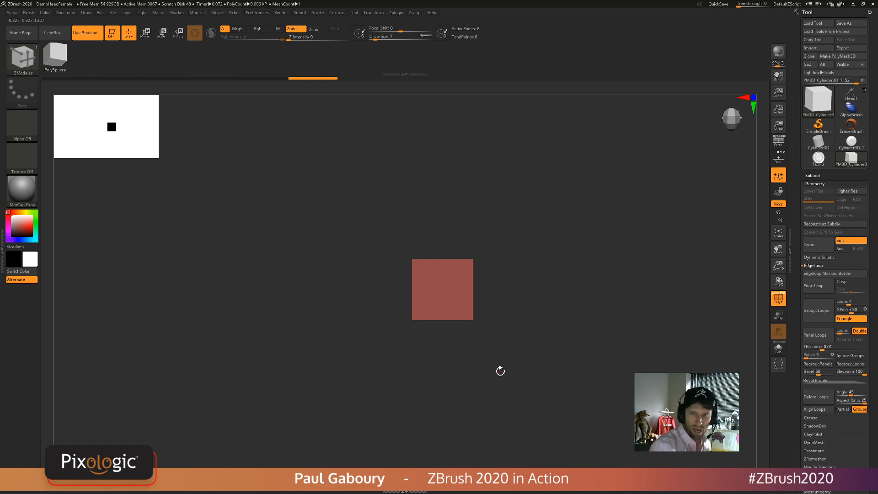
mouse_move(534, 383)
mouse_down()
mouse_move(535, 339)
mouse_move(511, 317)
mouse_up()
alt+drag(512, 317, 520, 339)
ctrl+right_drag(519, 340, 518, 356)
right_drag(517, 355, 514, 343)
key(b)
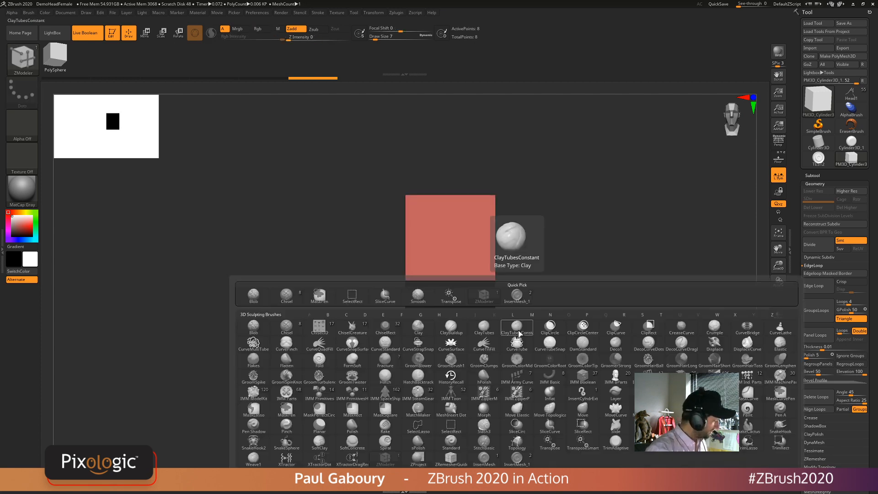
key(z)
key(m)
- Set the ZModeler edge action to Insert and add one horizontal edge loop around the cube
shift+drag(504, 270, 497, 267)
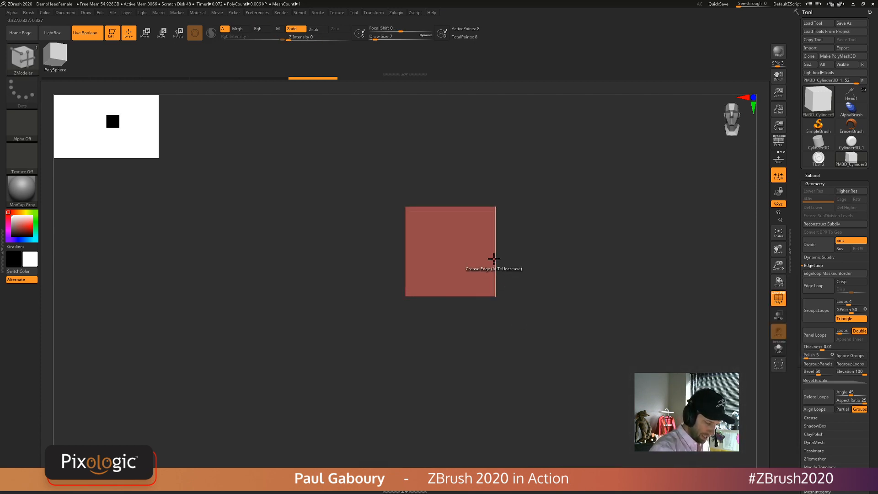
key(space)
click(470, 265)
click(494, 263)
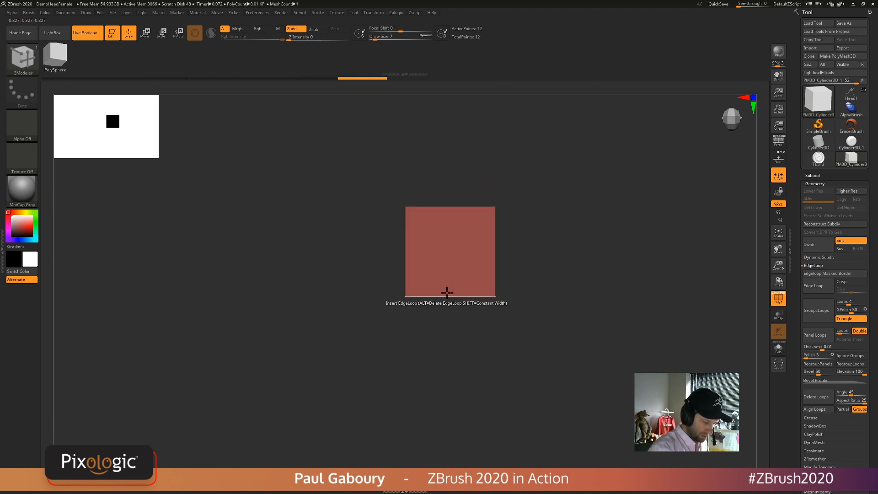
- Set the Insert target to Multiple EdgeLoops and add two vertical edge loops near the cube's sides
key(space)
click(373, 371)
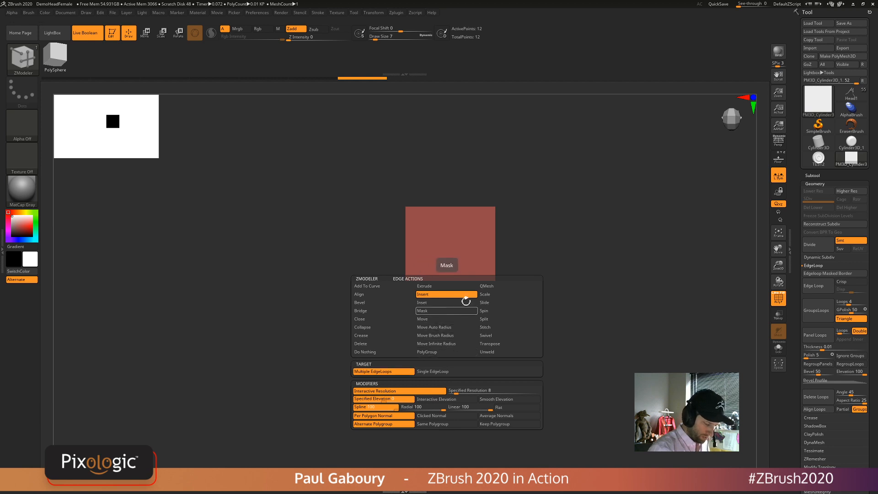
drag(461, 294, 434, 256)
- Set the ZModeler polygon action to QMesh, undo a trial pull on Polygroup All, and change the target to A Single Poly
drag(509, 392, 535, 280)
key(space)
click(518, 212)
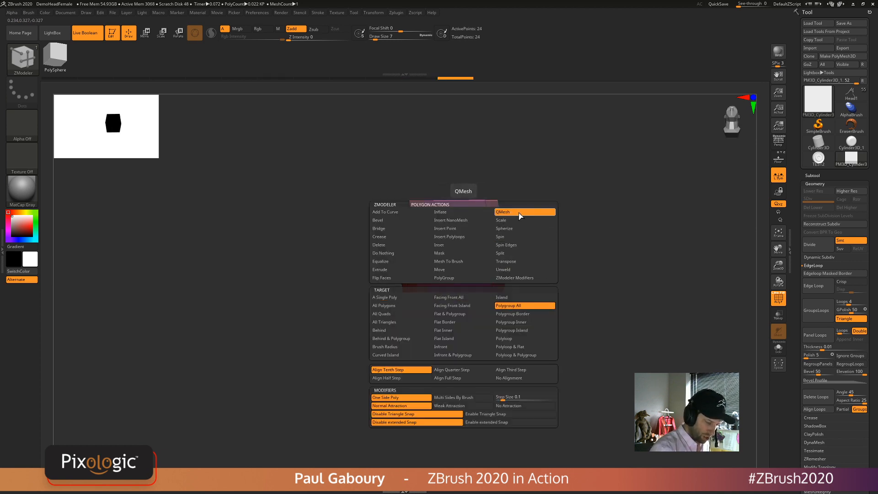
drag(465, 304, 471, 333)
key(ctrl+z)
key(space)
click(408, 298)
- Extrude the cube's bottom centre section downward as a separate polygroup with QMesh and slope its sides out to the cube's lower edges
key(alt)
key(alt)
key(alt)
right_drag(470, 333, 492, 307)
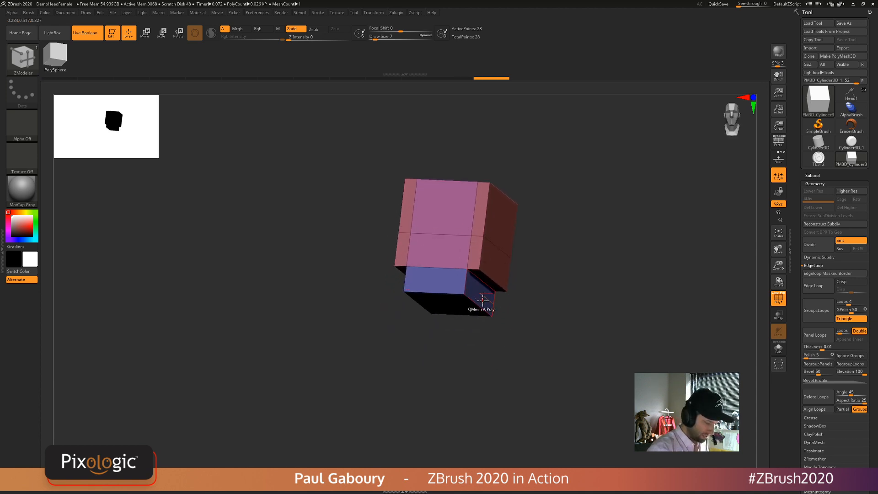
drag(482, 299, 487, 292)
alt+right_drag(544, 325, 521, 349)
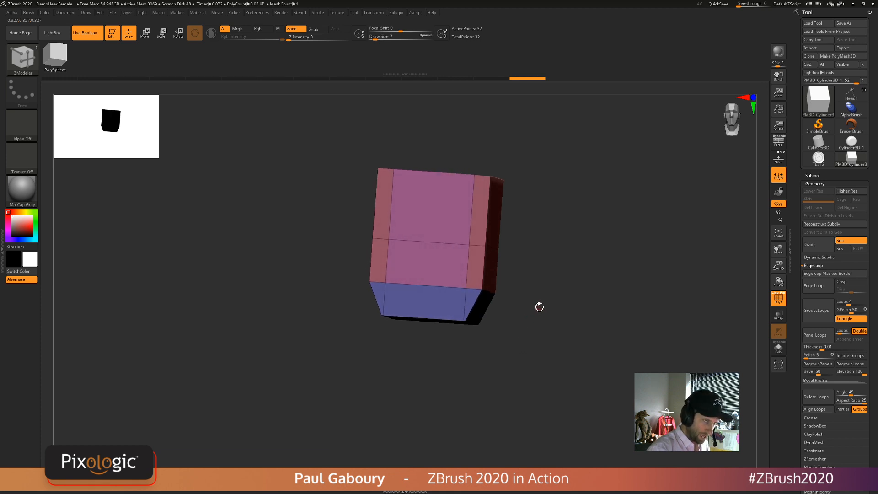
mouse_move(540, 286)
right_down()
mouse_move(556, 291)
mouse_move(548, 272)
right_up()
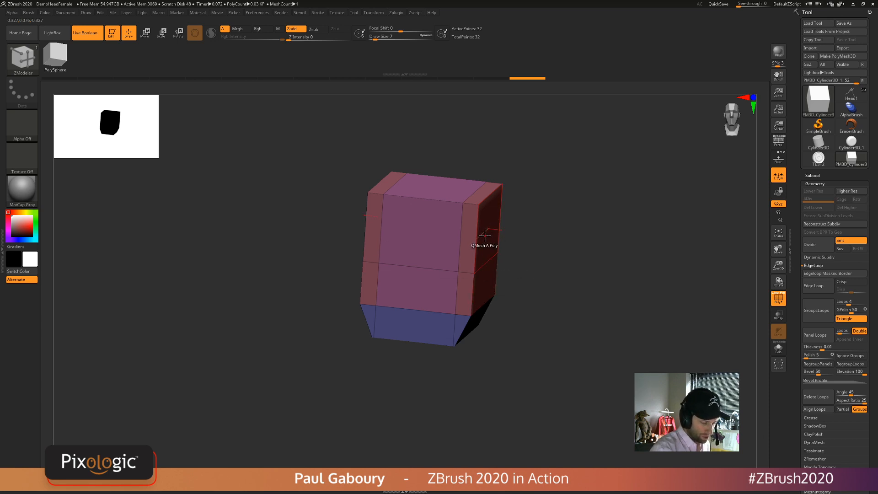
drag(485, 235, 460, 167)
key(ctrl+z)
- Mask all but the block's upper outer edges, move those edges outward with the gizmo to flare the top, and clear the mask
ctrl+click(513, 221)
key(w)
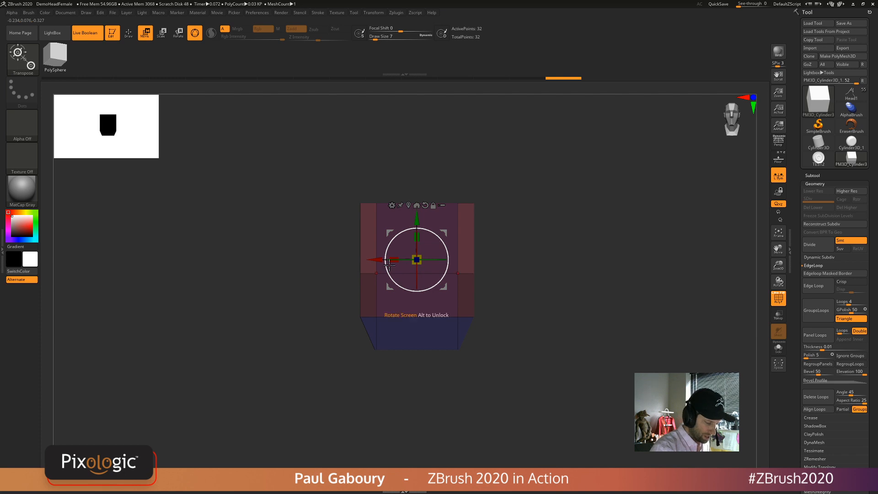
alt+click(473, 205)
mouse_move(434, 203)
mouse_down()
mouse_move(483, 211)
mouse_move(472, 210)
mouse_up()
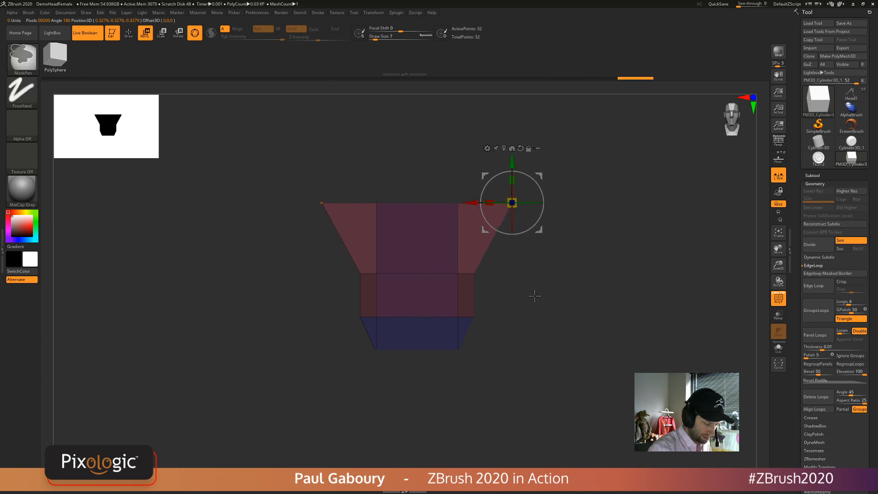
mouse_move(535, 296)
ctrl+mouse_down()
mouse_move(549, 349)
mouse_move(559, 345)
mouse_move(573, 370)
ctrl+mouse_up()
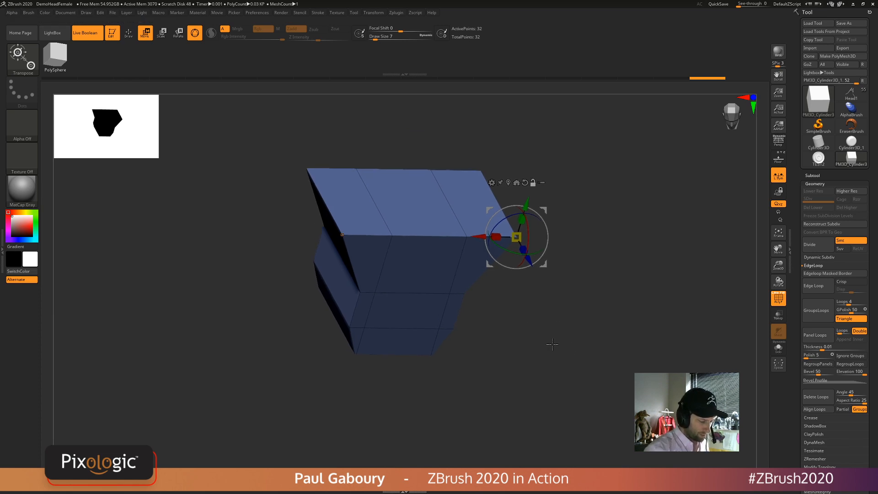
- Insert two edge loops across the block with Multiple EdgeLoops, dividing its depth into three bands with a separate middle polygroup
key(q)
mouse_move(552, 355)
alt+mouse_down()
mouse_move(539, 314)
mouse_move(533, 332)
alt+mouse_up()
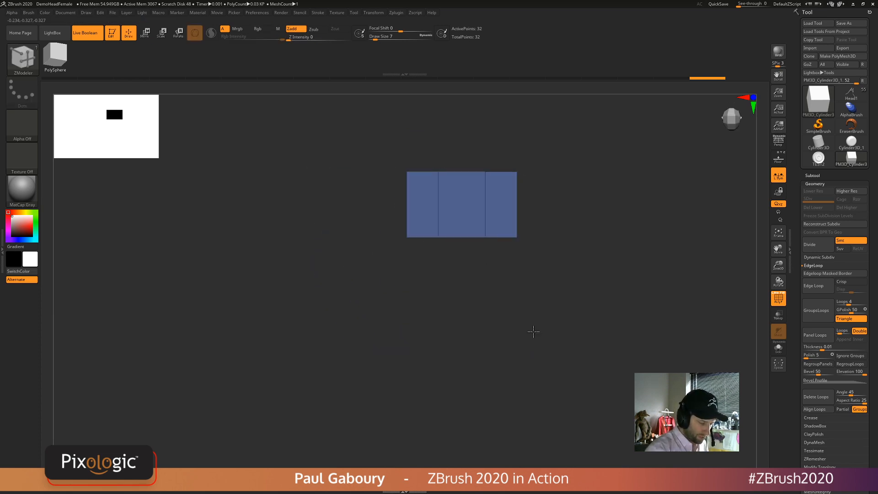
key(f)
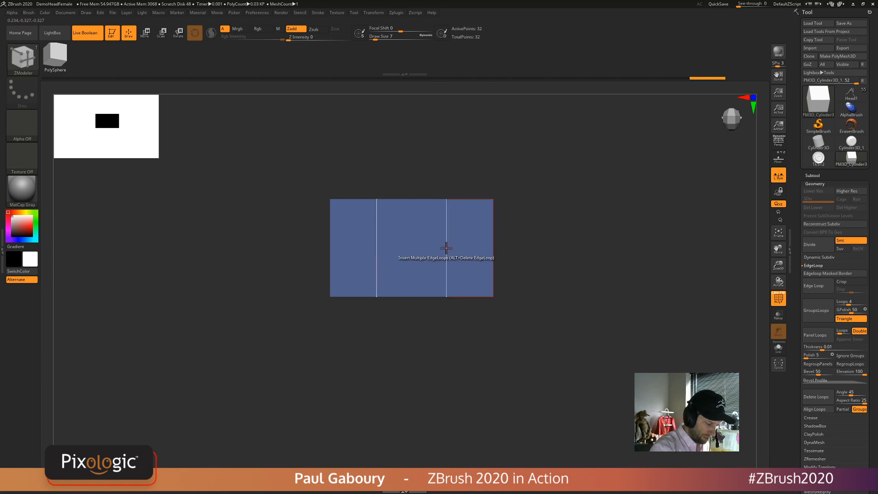
key(space)
drag(446, 248, 447, 237)
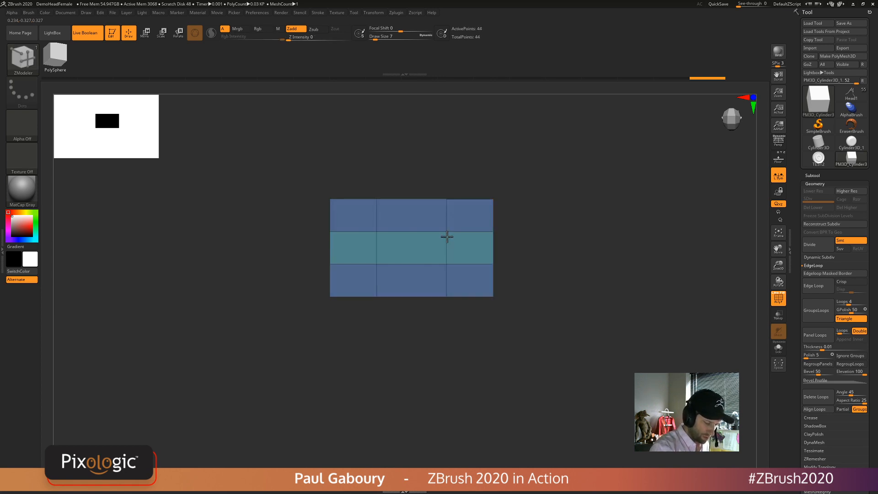
- Isolate the block's two outer bands by hiding the middle polygroup, and collapse the Geometry settings
drag(530, 370, 494, 308)
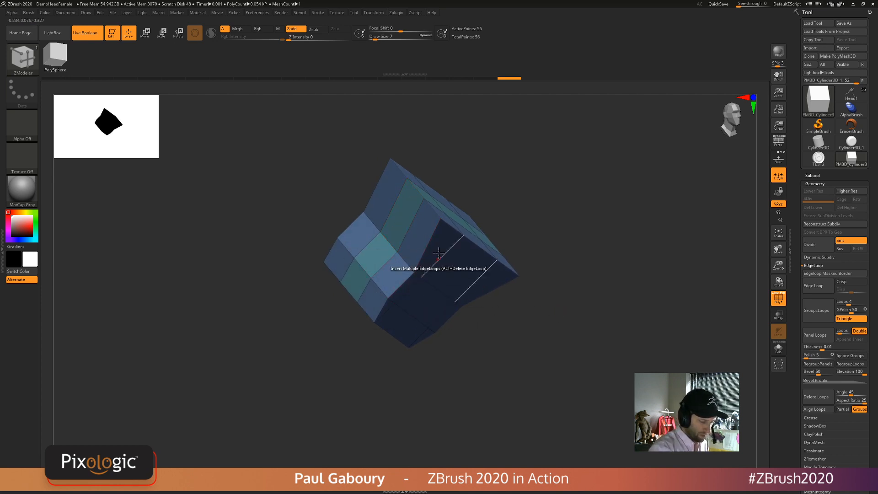
mouse_move(556, 361)
mouse_down()
mouse_move(568, 329)
mouse_move(554, 361)
mouse_up()
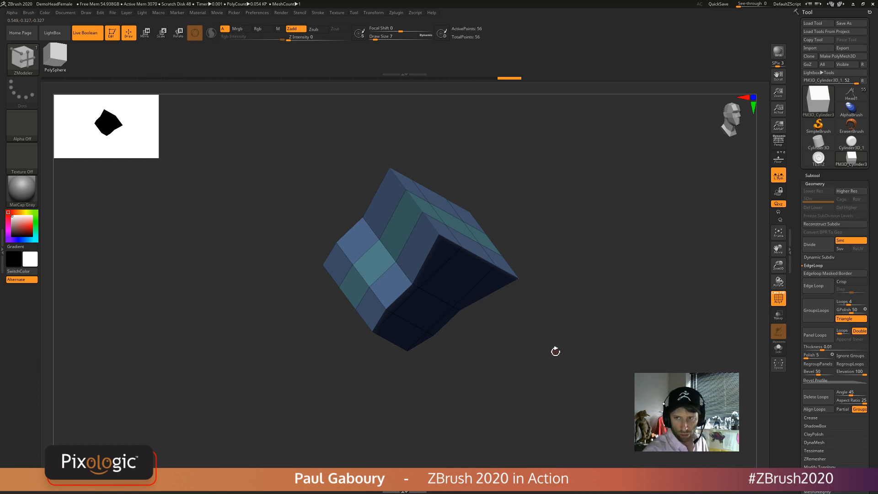
click(439, 249)
click(814, 184)
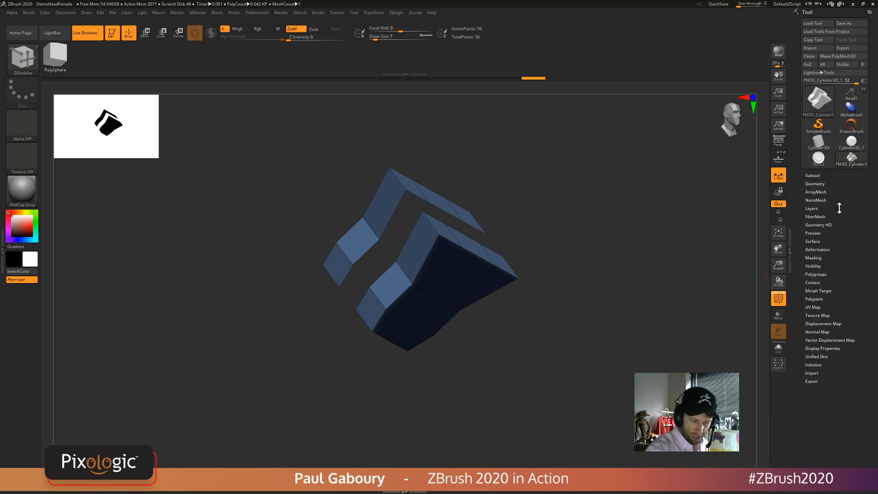
- Give the two visible outer bands separate polygroups with Auto Groups and unhide the middle band
click(816, 275)
click(819, 281)
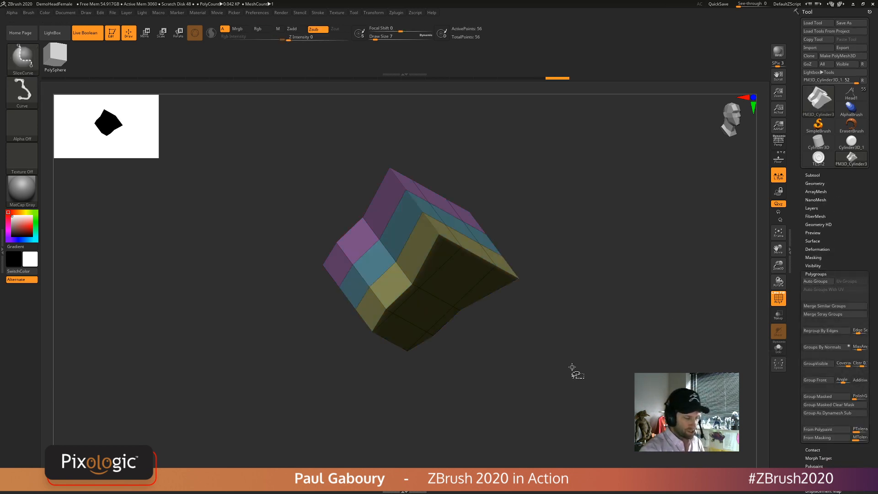
ctrl+shift+click(573, 365)
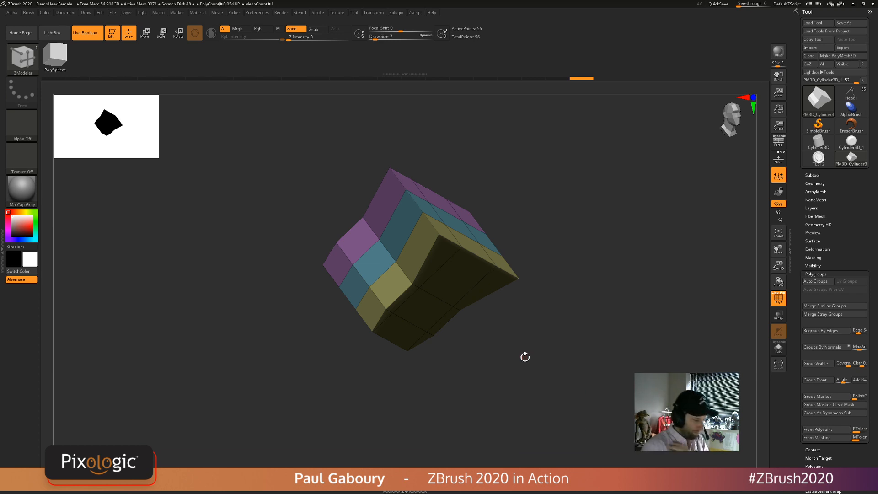
- Turn on Dynamic Subdiv and slide the block's vertical edge loops inward with Slide EdgeLoop Complete, narrowing the centre column
drag(500, 393, 507, 316)
key(d)
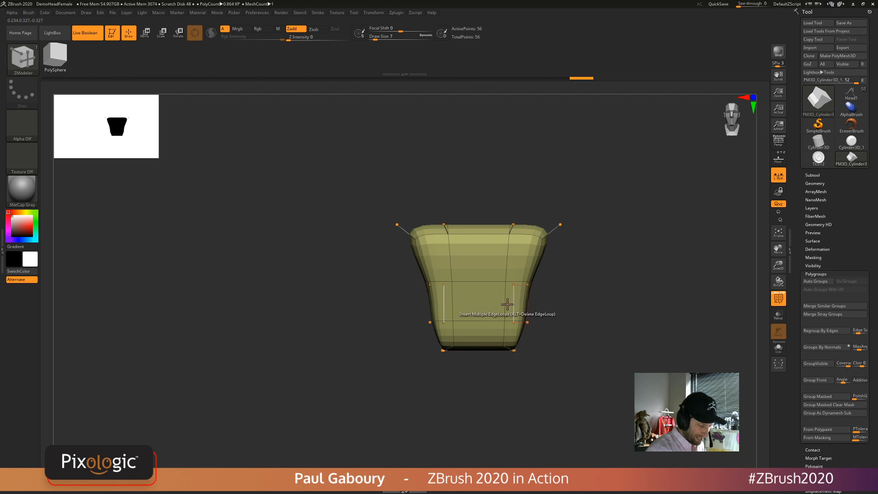
key(space)
click(547, 303)
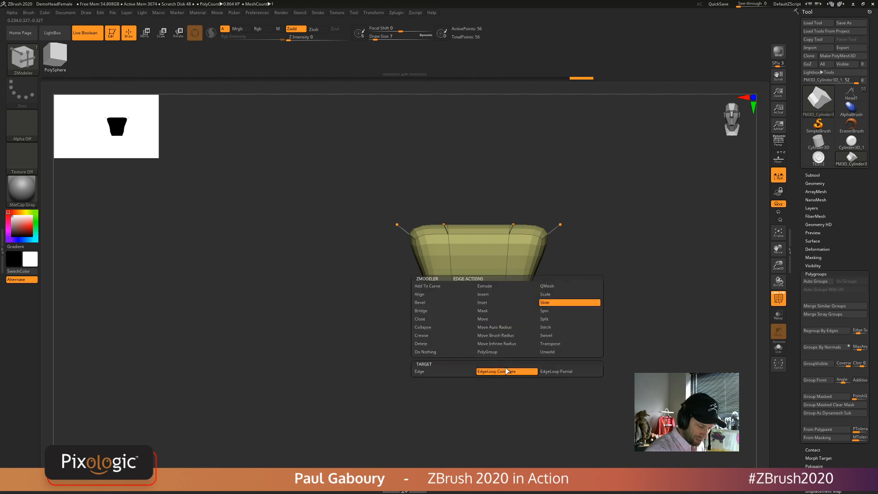
drag(513, 297, 492, 301)
drag(559, 308, 550, 330)
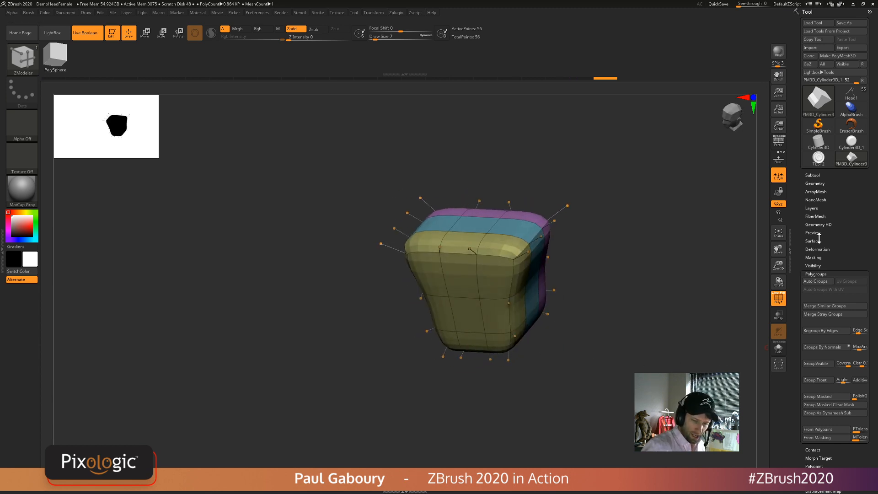
- Crease the block's hard outer edges from the Geometry Crease settings, using a tolerance of 45
click(817, 184)
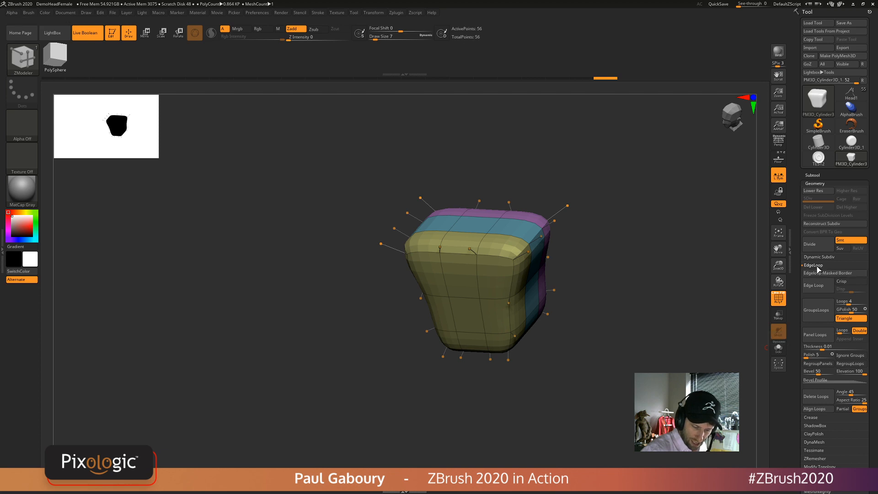
click(817, 265)
click(812, 274)
click(819, 281)
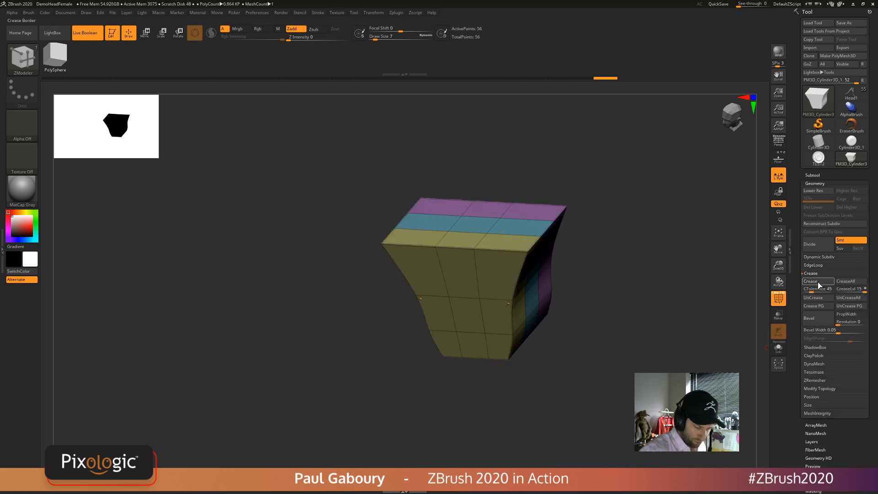
- Crease the two horizontal edge loops around the block's lower section with ZModeler's Crease EdgeLoop Partial, and turn Dynamic Subdiv off
drag(588, 382, 519, 370)
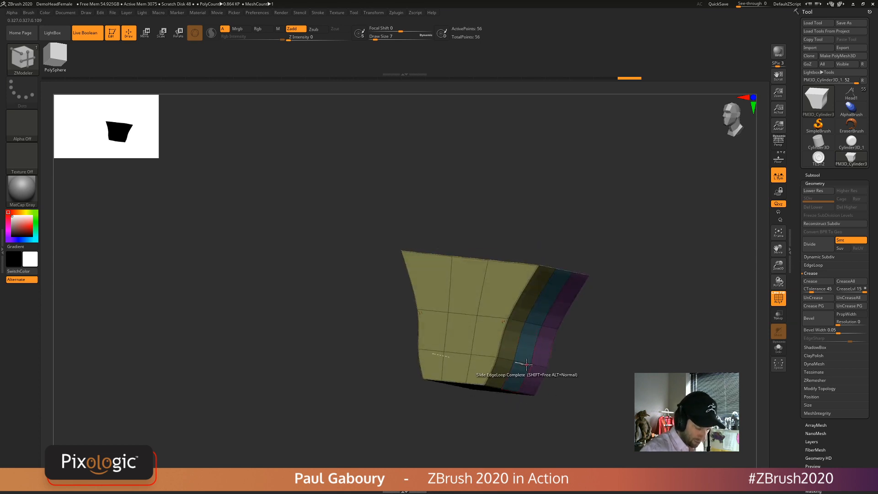
key(space)
click(437, 335)
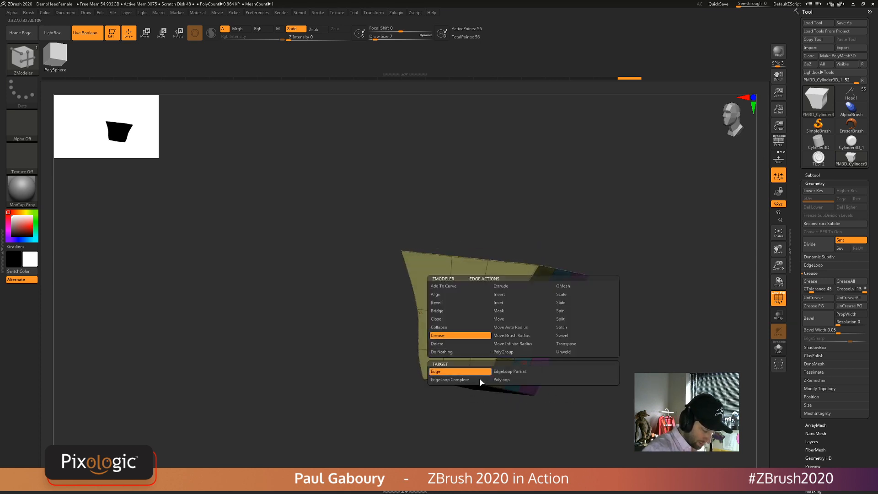
click(521, 371)
click(521, 362)
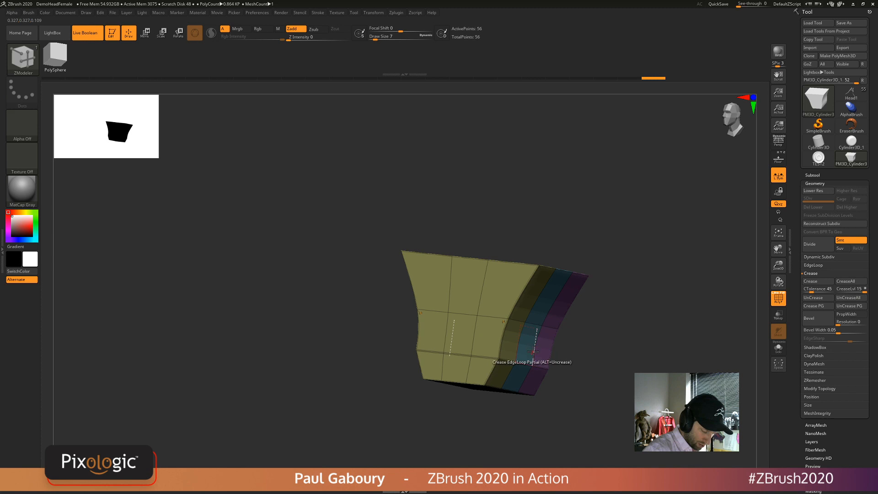
click(536, 325)
key(shift+d)
drag(597, 304, 599, 331)
- Set the crease level to 2 and the Dynamic Subdiv smooth level to 4, check the softened block, and turn the preview off
click(840, 290)
text(2)
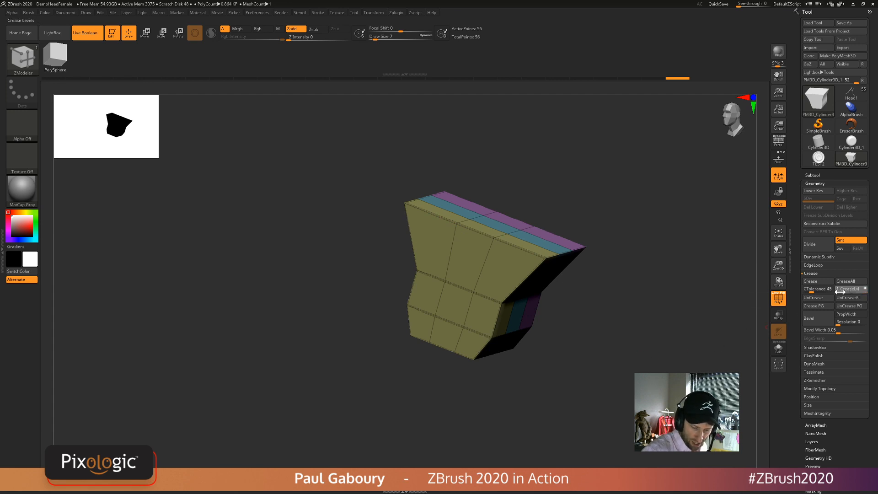
key(Return)
click(840, 291)
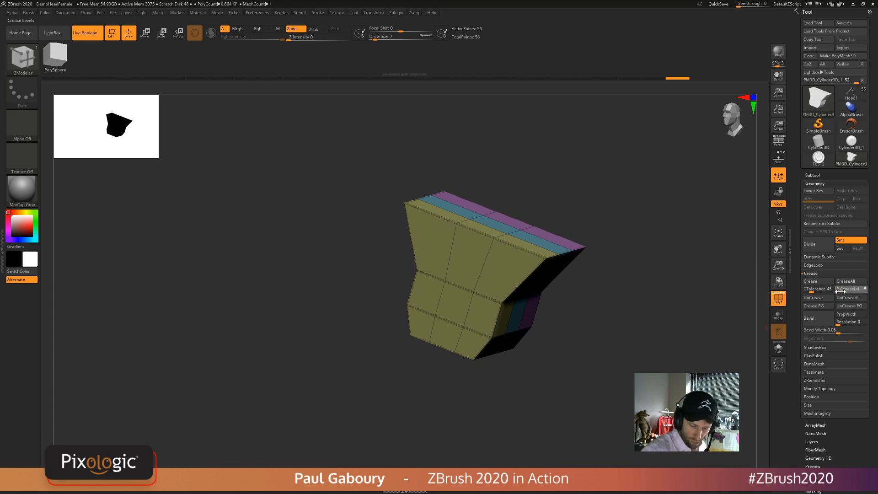
click(825, 257)
click(847, 291)
text(2)
key(Return)
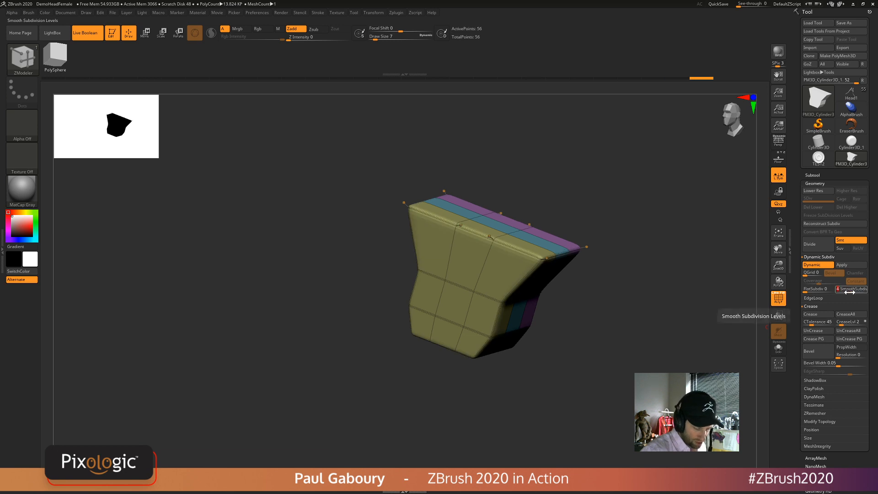
drag(654, 336, 625, 340)
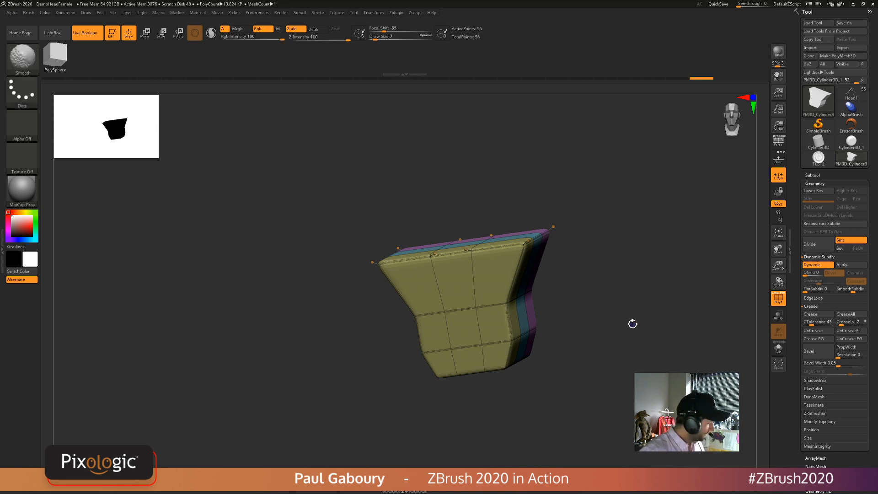
key(shift+d)
- Create a new InsertMesh brush from the block as seen straight onto its wide top face
drag(626, 278, 623, 282)
shift+right_drag(622, 282, 583, 319)
ctrl+right_drag(582, 320, 592, 334)
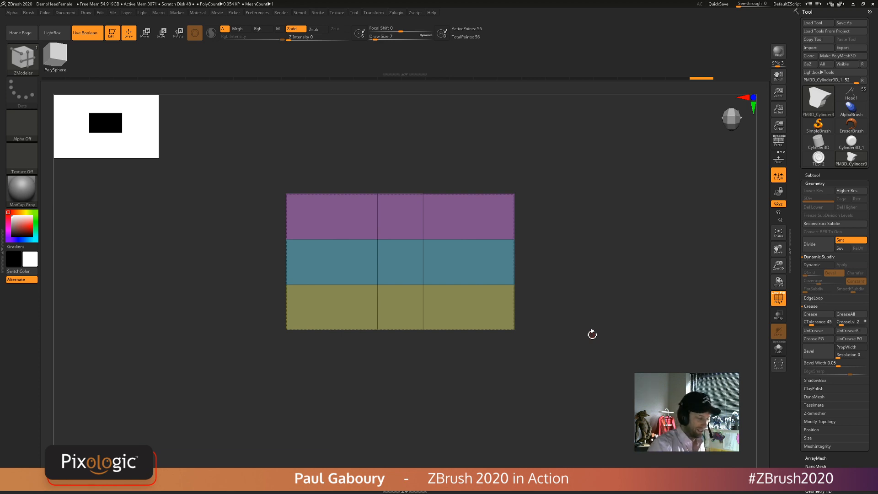
key(b)
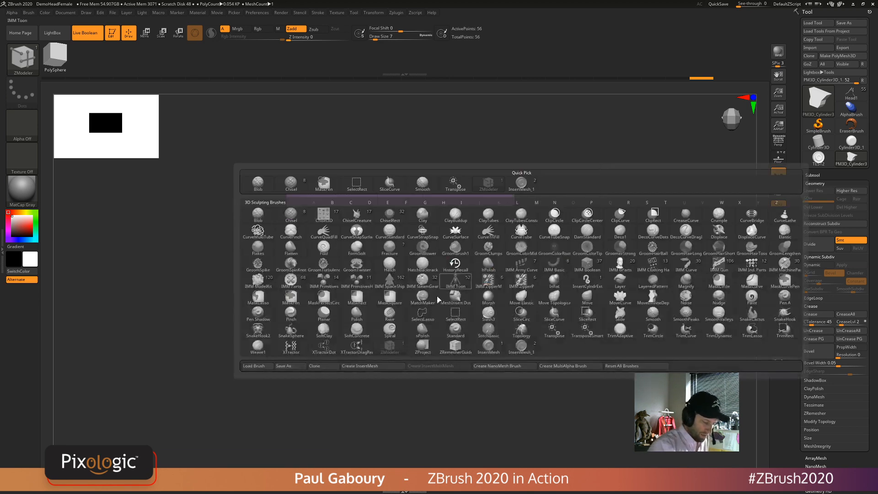
click(365, 367)
click(402, 157)
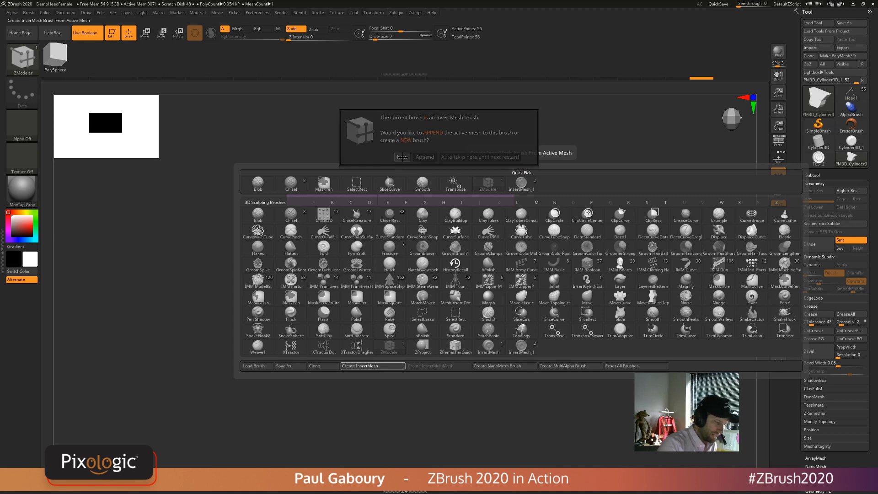
- Try inserting mirrored copies of the block onto its top with the new brush, and undo the insertion
drag(506, 270, 516, 359)
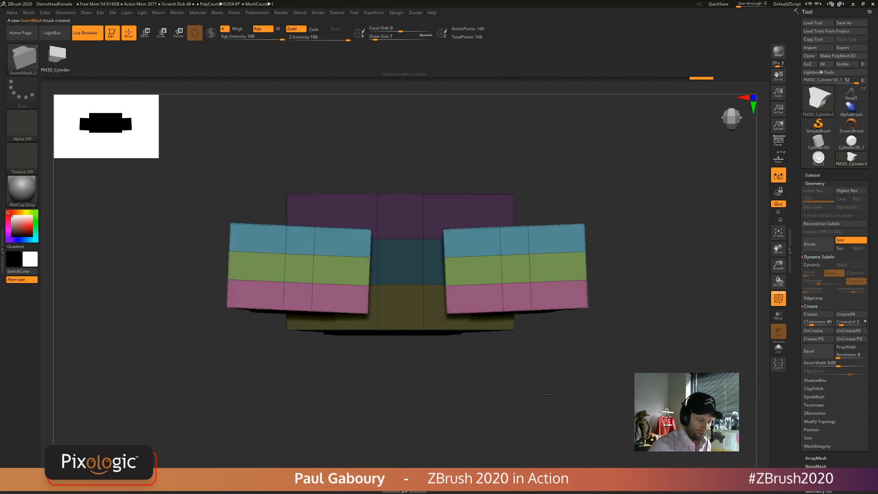
drag(526, 395, 551, 367)
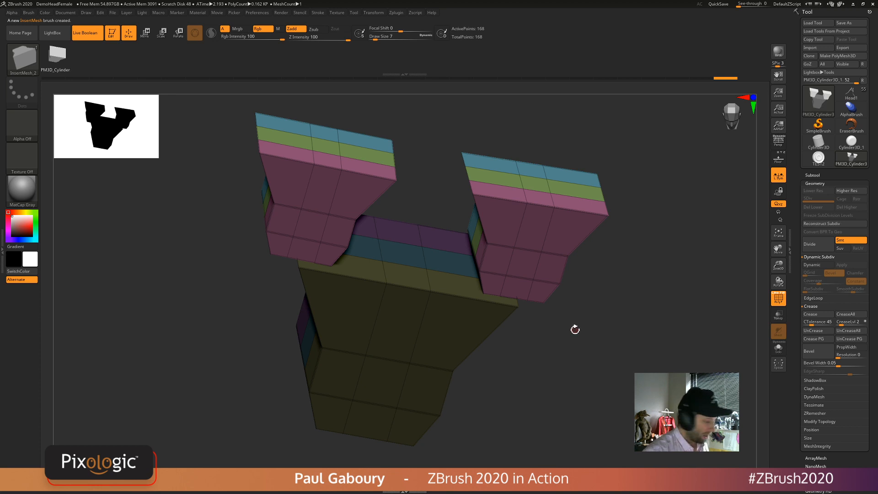
key(ctrl+z)
- Enable Curve Mode for the InsertMesh brush and set the draw size to 54
ctrl+right_drag(570, 346, 519, 373)
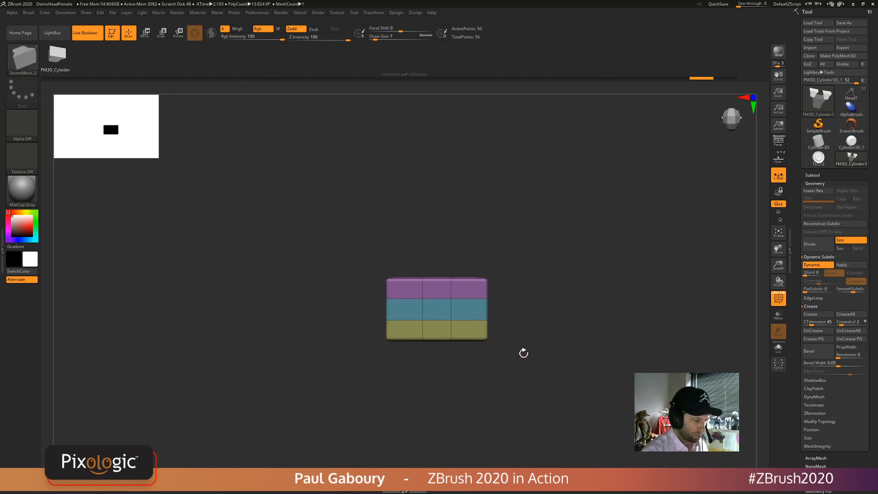
click(318, 12)
click(333, 150)
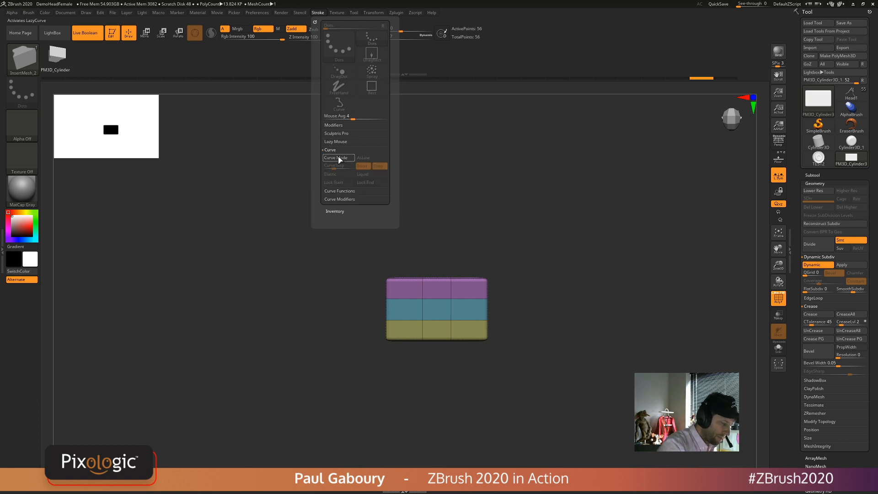
click(341, 160)
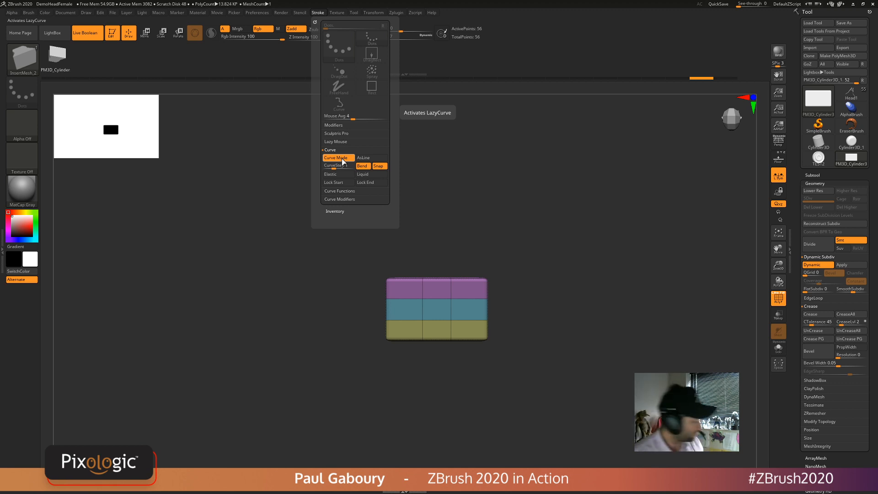
key(s)
drag(529, 299, 539, 299)
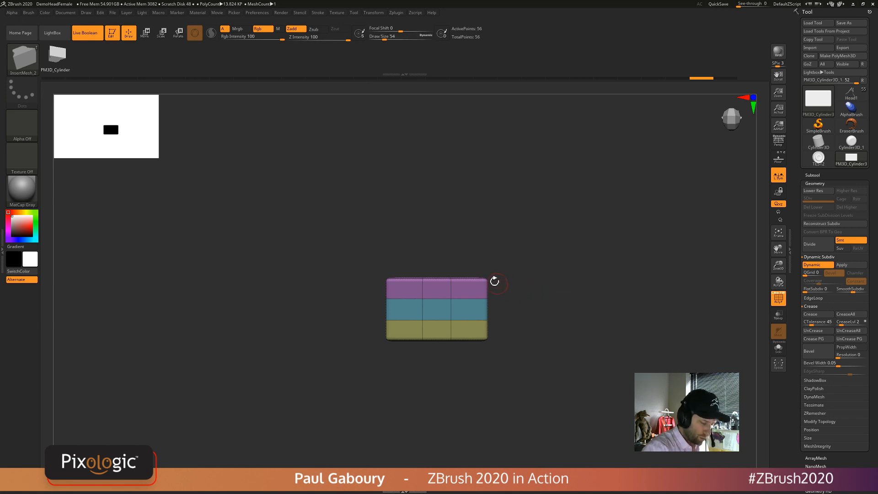
- Try a curve of repeated block segments from the block's corner, reshape it, compare it with and without Dynamic Subdiv, and undo the changes
drag(495, 281, 586, 114)
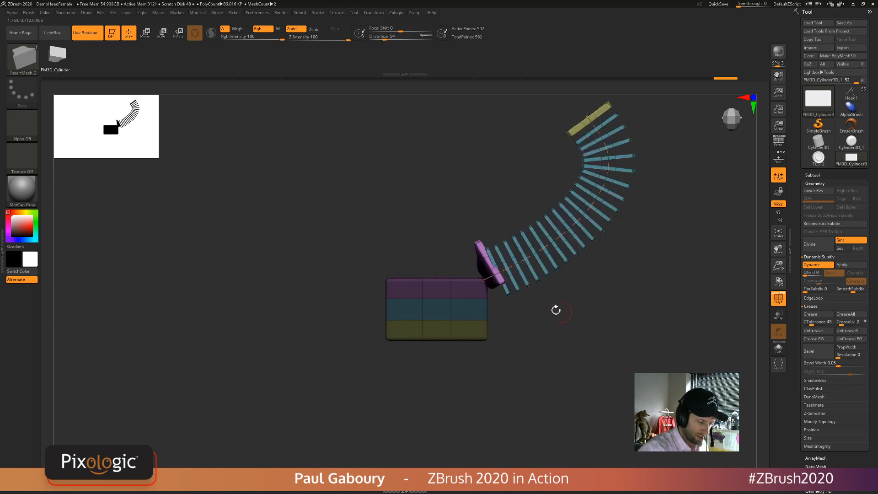
drag(488, 268, 598, 376)
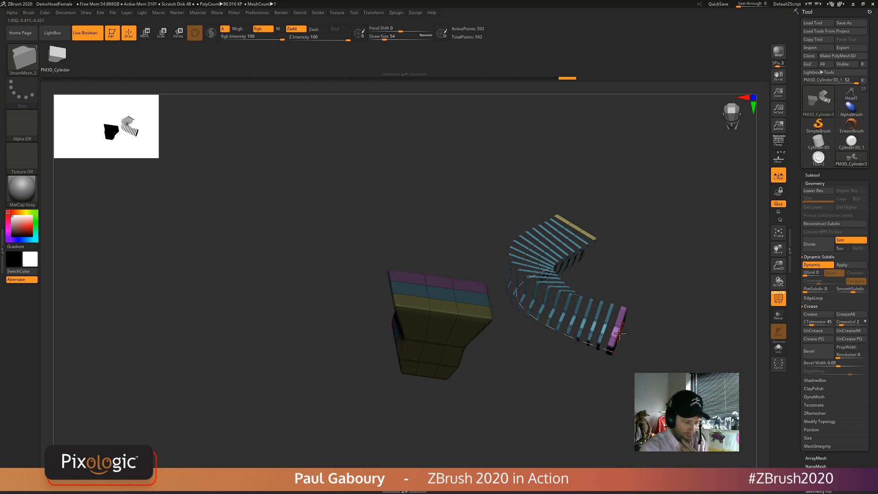
drag(653, 286, 546, 324)
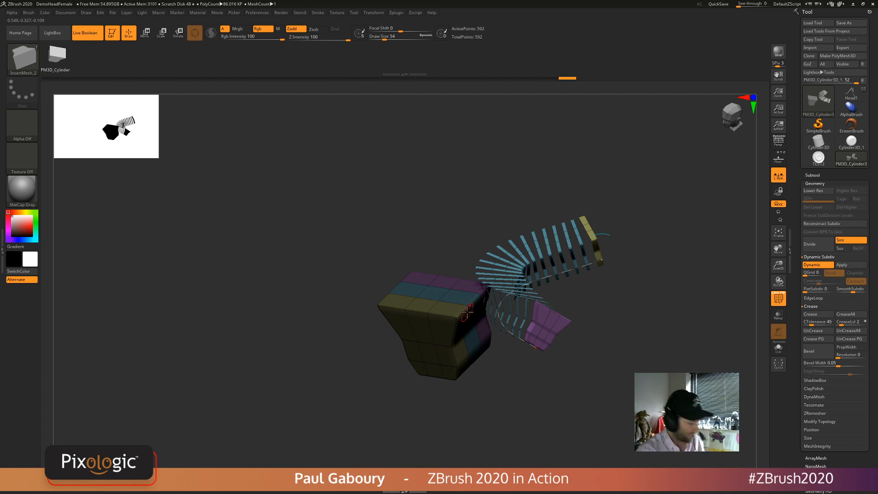
key(shift+d)
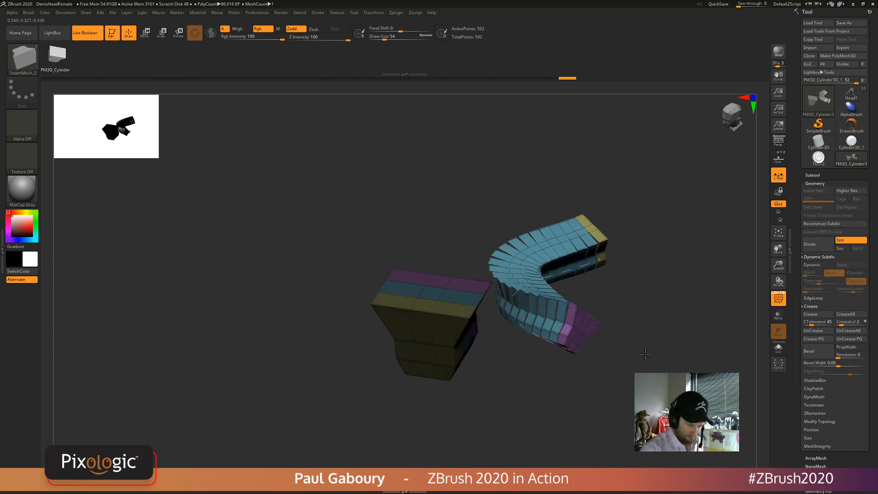
drag(645, 354, 653, 354)
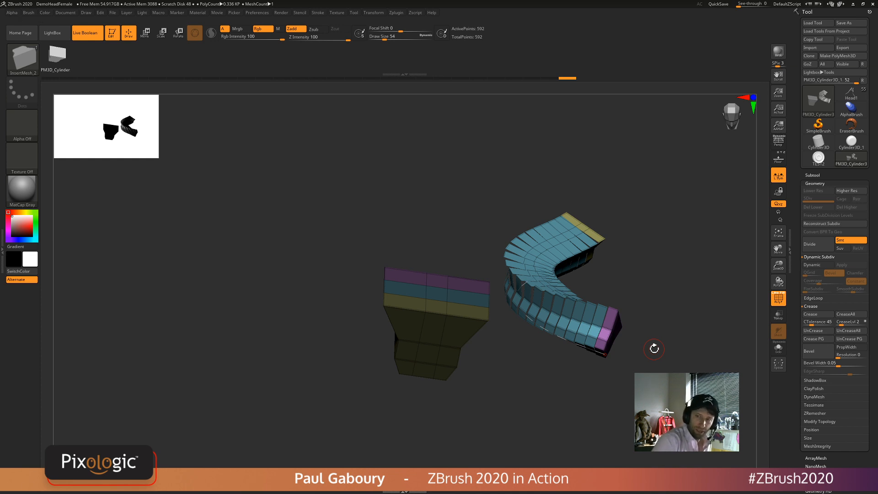
drag(654, 349, 559, 386)
key(d)
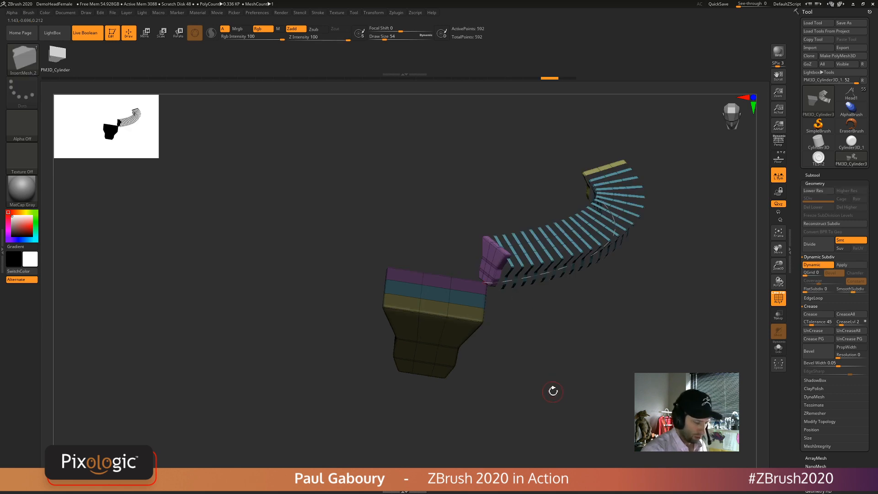
key(ctrl+z)
- Turn off Dynamic Subdiv and enable Weld Points in the InsertMesh brush's modifiers
key(shift+d)
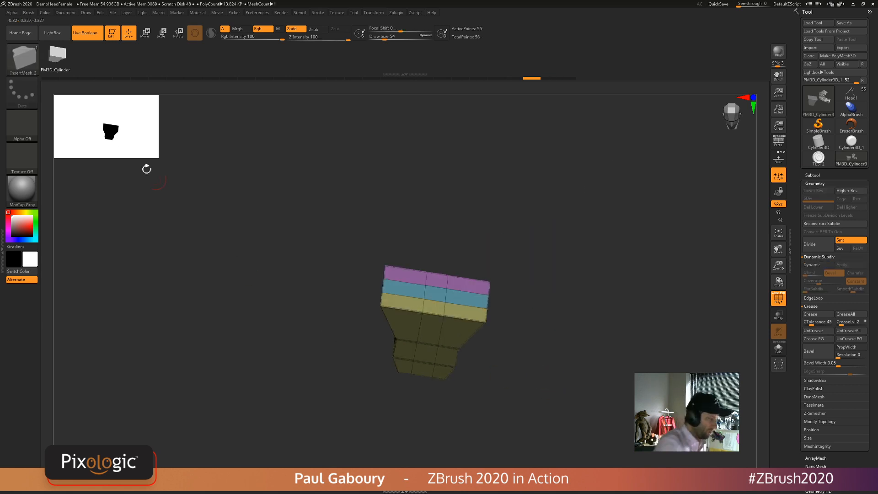
click(29, 13)
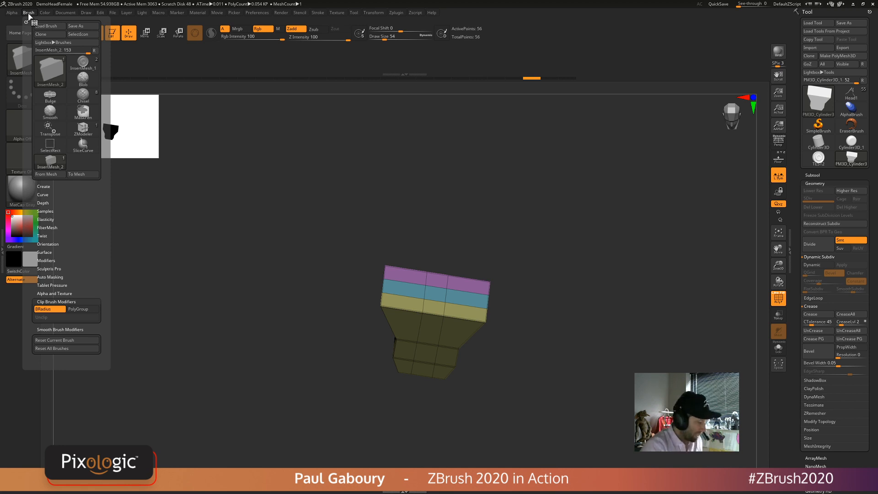
click(45, 260)
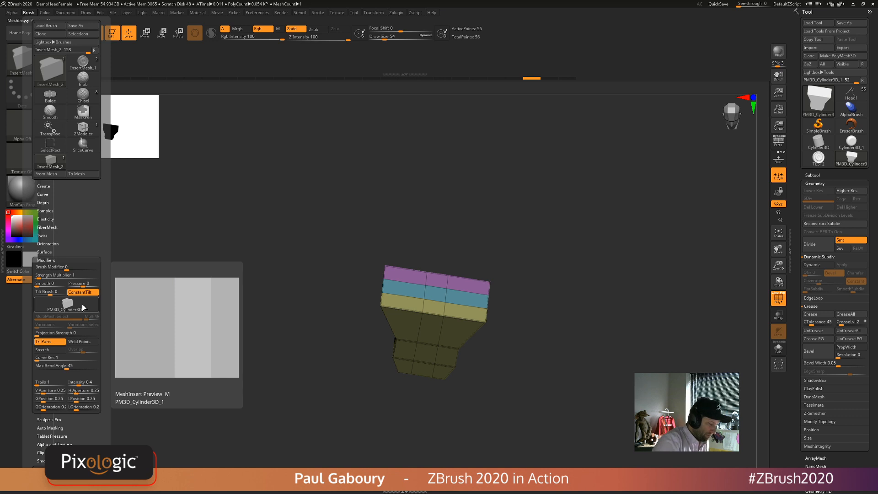
click(84, 342)
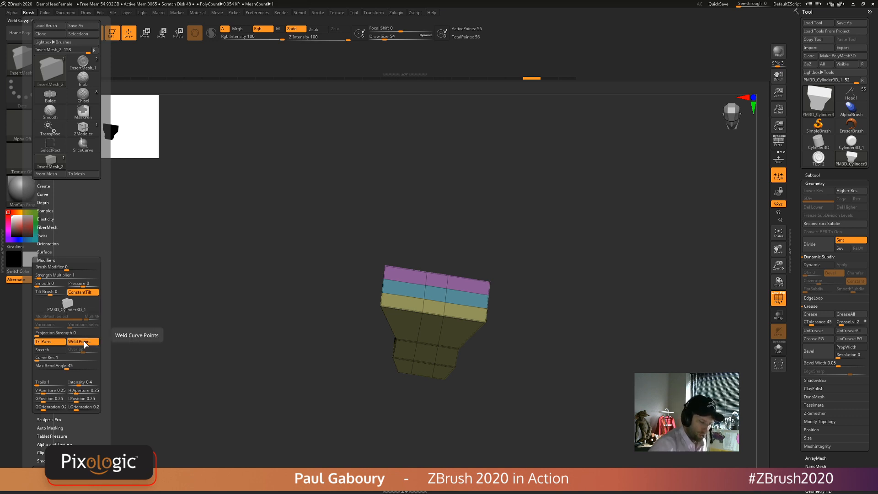
- Draw a C-shaped curve of welded block segments beside the original block and inspect it from several angles
mouse_move(517, 258)
mouse_down()
mouse_move(306, 194)
mouse_move(268, 219)
mouse_move(220, 336)
mouse_move(265, 363)
mouse_move(364, 324)
mouse_move(382, 218)
mouse_move(645, 196)
mouse_move(588, 361)
mouse_move(531, 341)
mouse_up()
drag(589, 445, 614, 374)
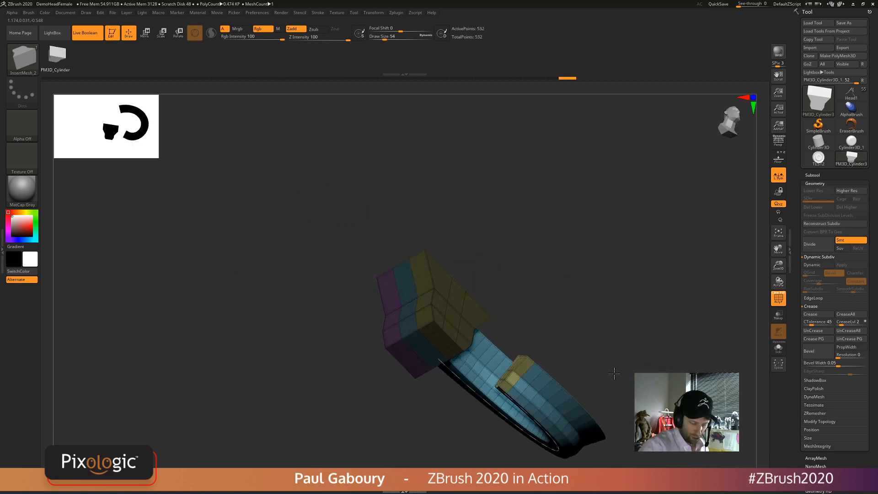
mouse_move(614, 373)
right_down()
mouse_move(599, 407)
mouse_move(618, 419)
mouse_move(611, 368)
right_up()
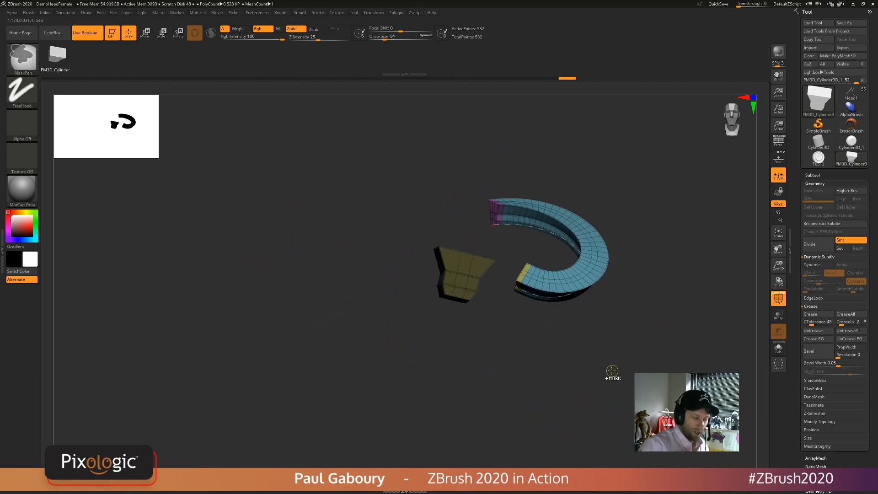
- Undo the C-shaped strip, try an S-shaped strip of welded segments from the block's corner, and undo it too
key(ctrl+z)
key(ctrl+z)
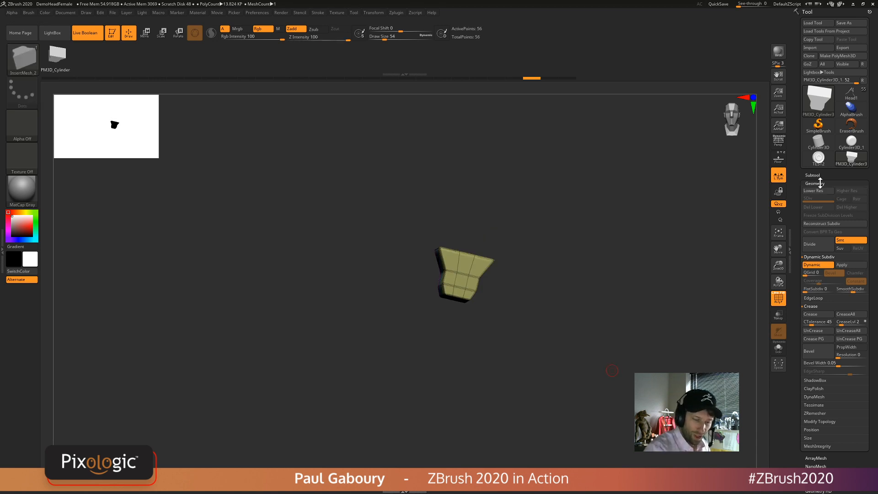
right_drag(593, 281, 577, 356)
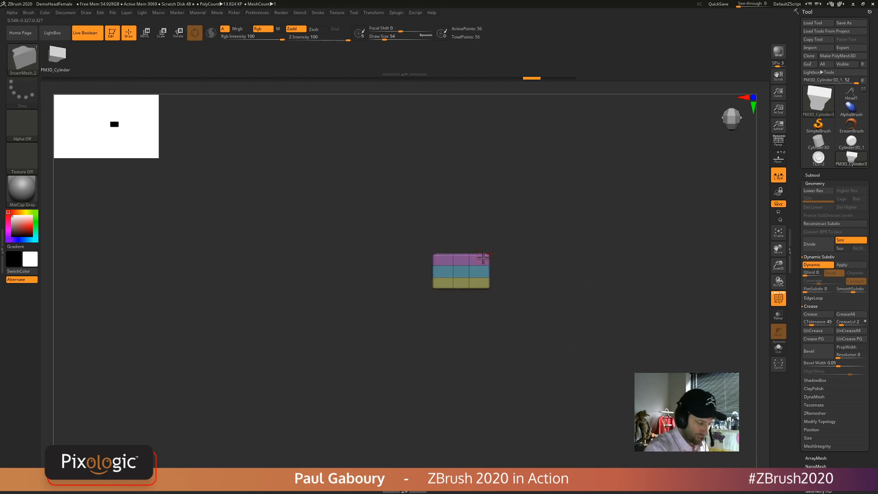
drag(366, 171, 146, 283)
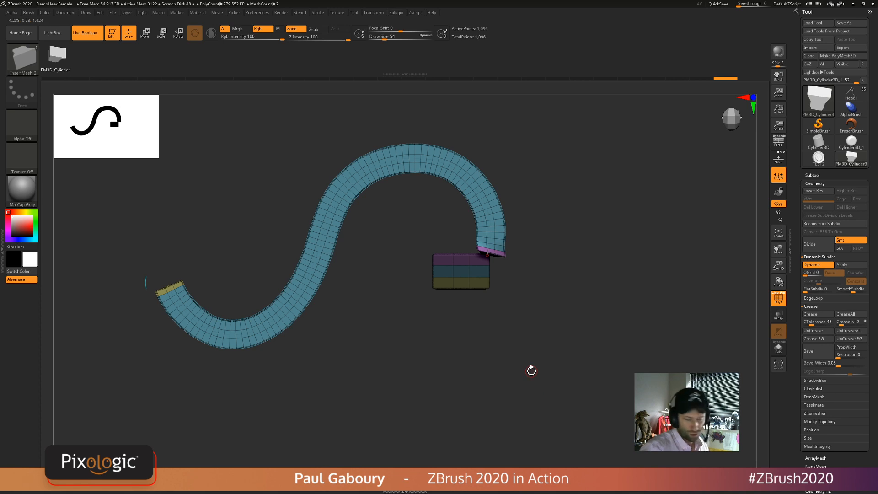
key(ctrl+z)
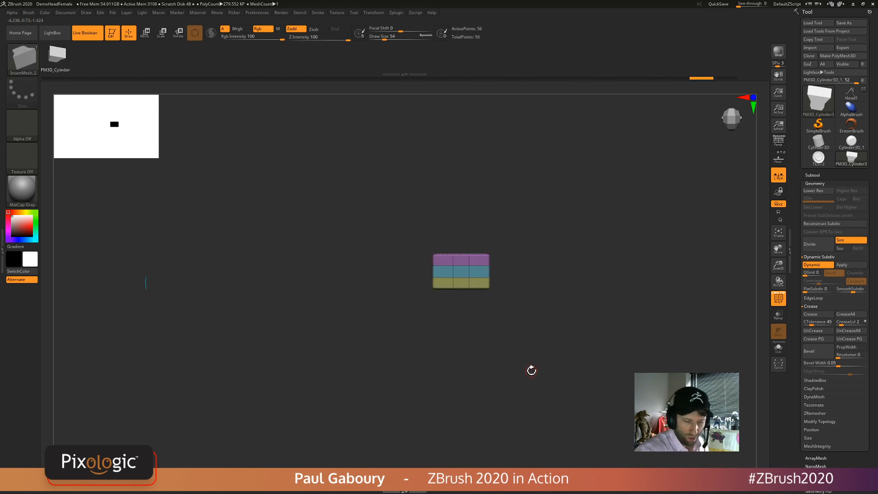
- Switch to the Head1 model, duplicate its Head subtool, and isolate the copied disc in Solo mode
click(850, 94)
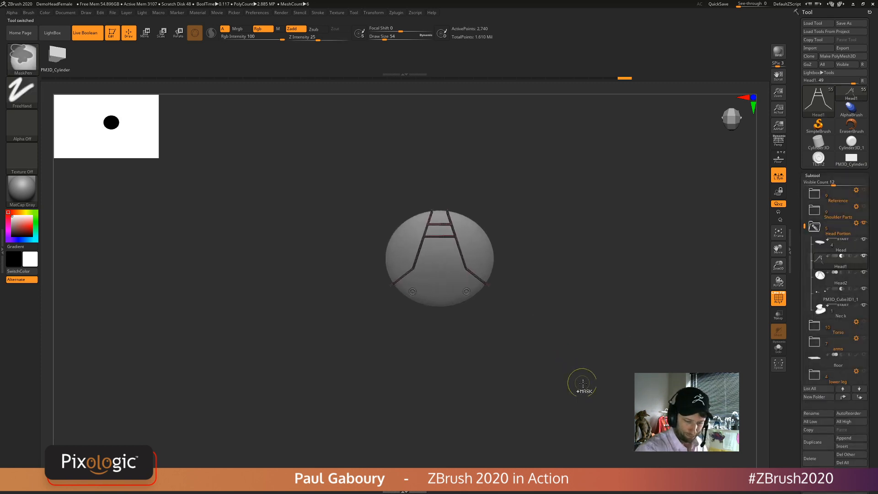
click(822, 251)
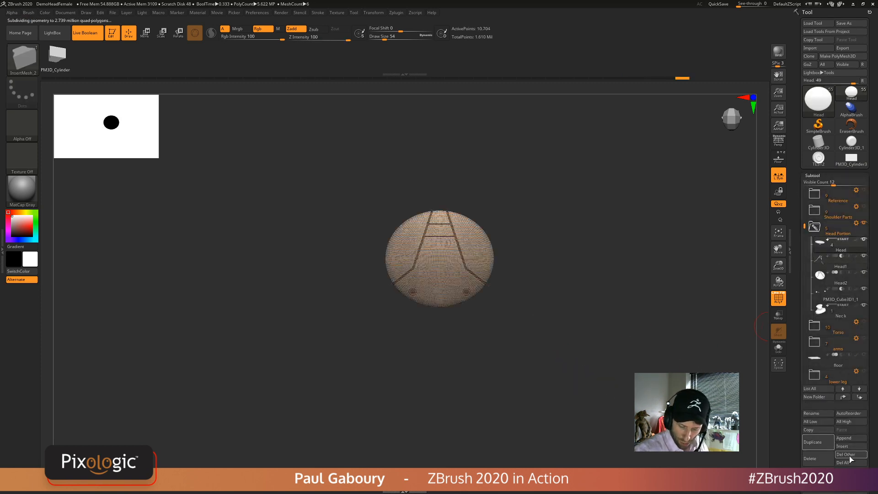
click(813, 441)
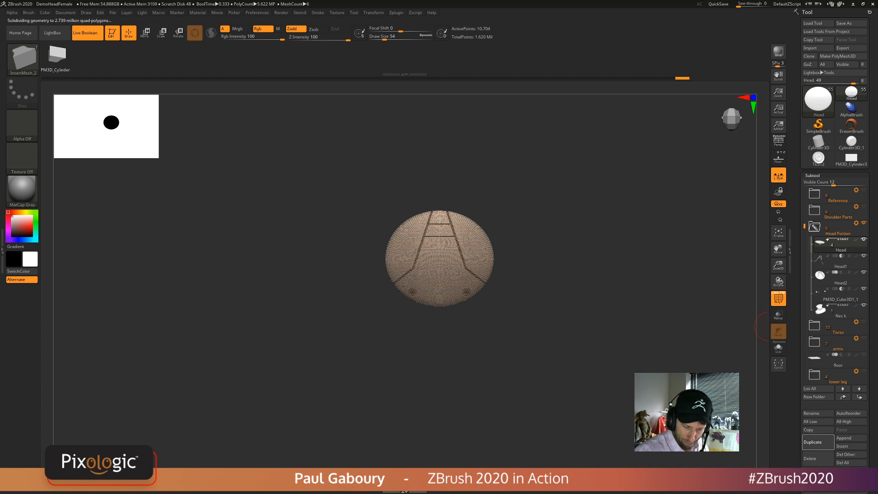
click(778, 346)
ctrl+right_drag(613, 367, 594, 327)
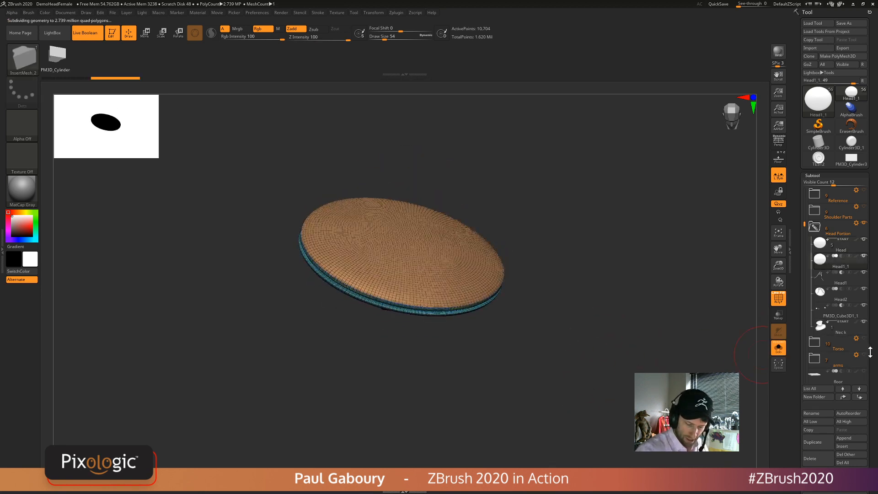
- Lower the copied disc's SmoothSubdiv and apply Dynamic Subdiv to turn it into real subdivision levels
drag(872, 353, 876, 291)
click(815, 401)
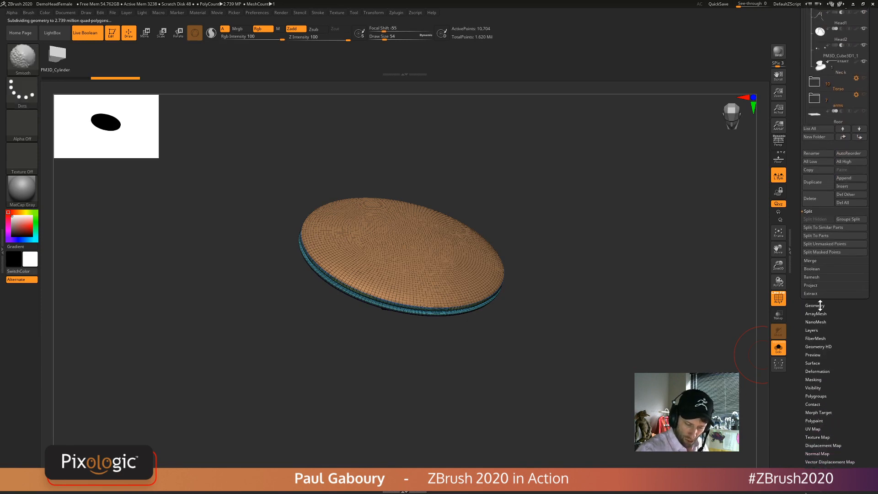
click(848, 412)
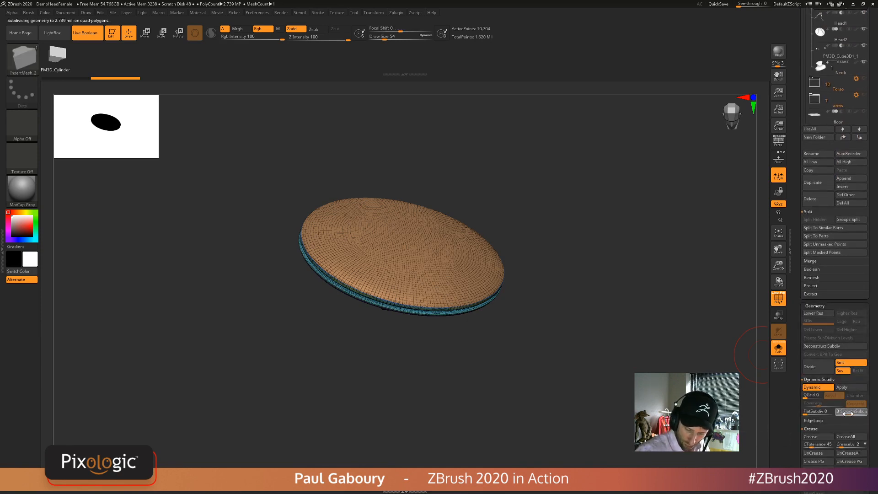
click(842, 388)
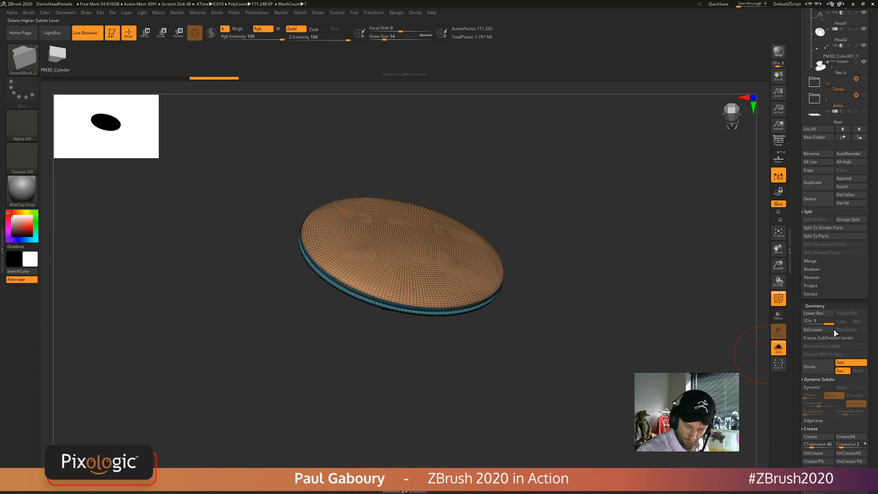
- Step the disc down to subdivision level 2 and delete both its higher and lower levels
click(812, 329)
key(ctrl+z)
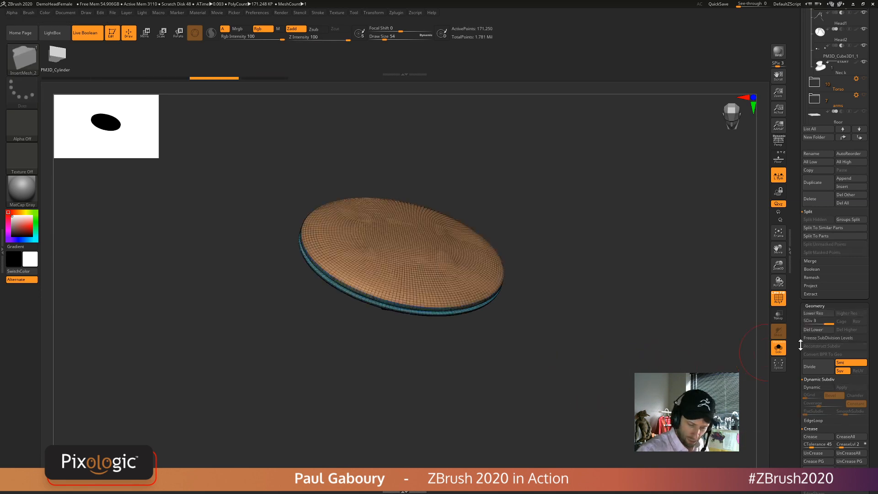
click(822, 322)
click(846, 330)
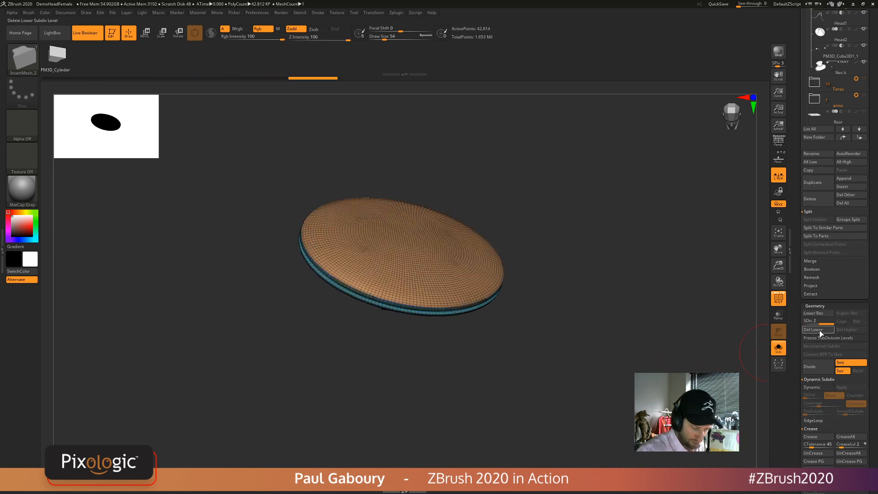
click(819, 331)
- Set the draw size to 22 and show only the polygroup of the disc's front face
alt+drag(592, 376, 634, 372)
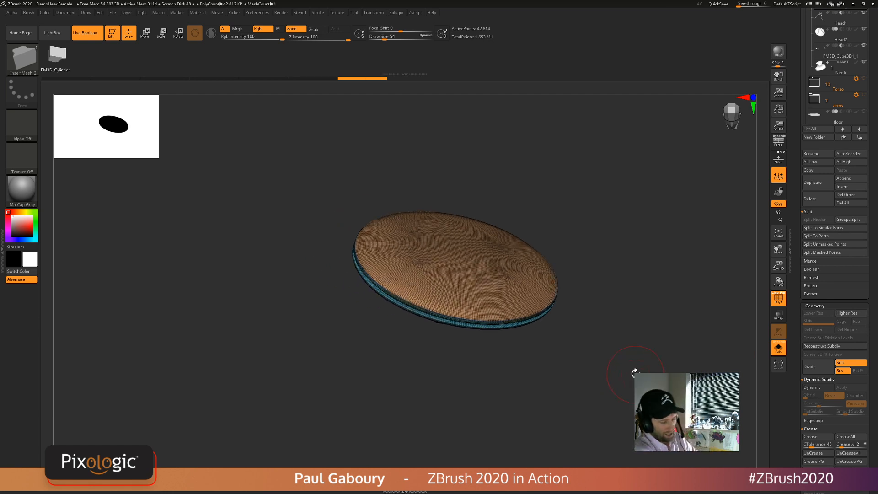
key(s)
mouse_move(614, 335)
mouse_down()
mouse_move(599, 349)
mouse_move(600, 369)
mouse_up()
ctrl+right_drag(537, 310, 523, 291)
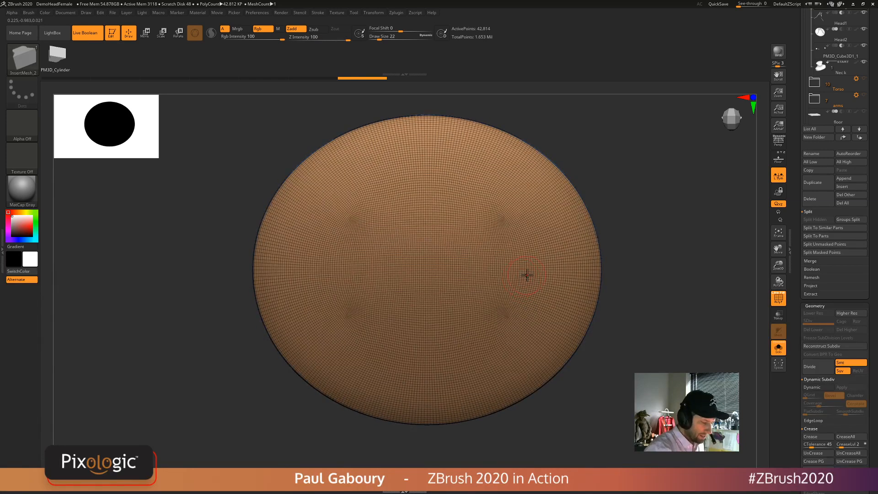
ctrl+shift+click(527, 275)
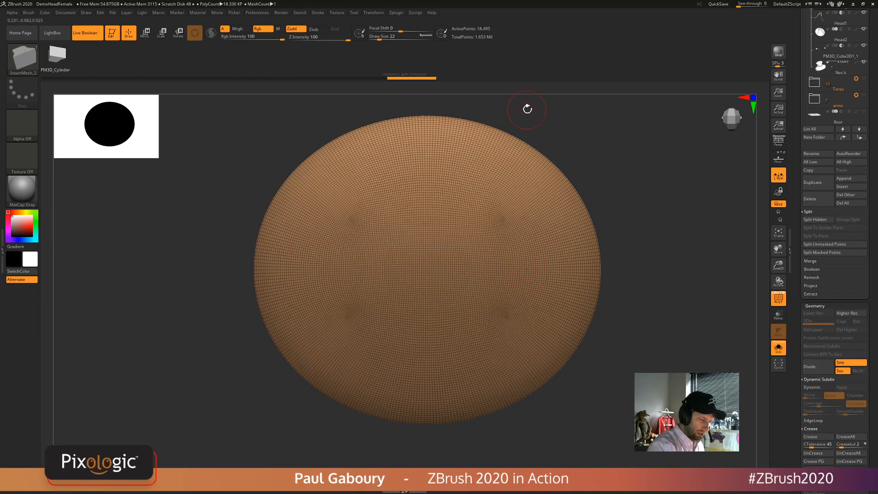
- Slice the disc's face with a bent SliceCurve line, separating its left side into its own polygroup
key(ctrl)
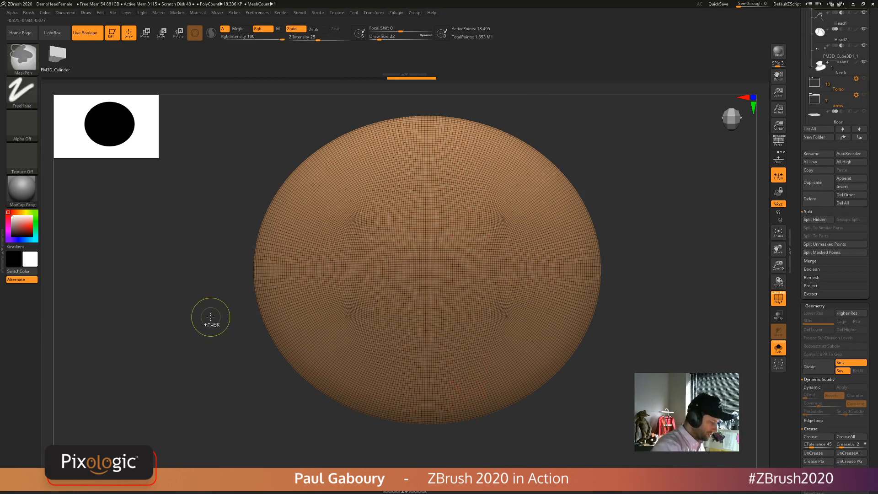
key(b)
key(z)
key(m)
ctrl+right_drag(591, 196, 566, 190)
mouse_move(368, 388)
ctrl+shift+mouse_down()
mouse_move(422, 297)
mouse_move(416, 115)
ctrl+shift+mouse_up()
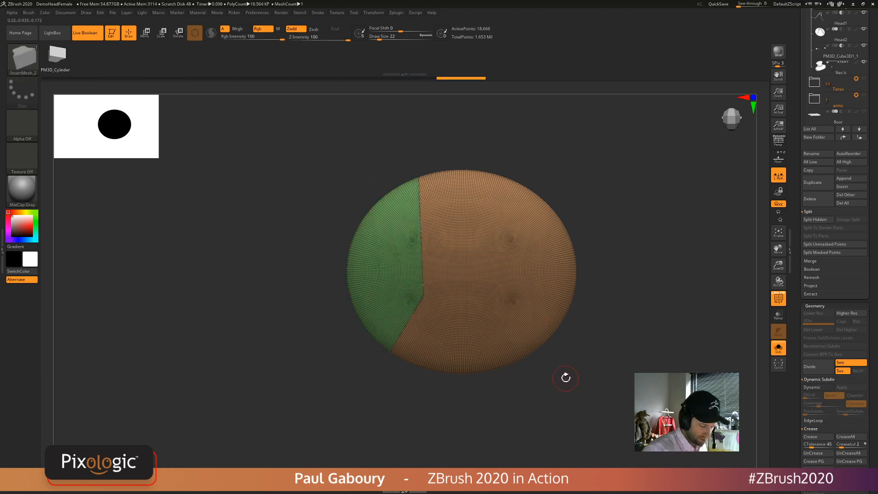
- Unhide the whole disc, mirror and weld the bent slice to its other side, and show only the face again
drag(873, 422, 872, 219)
shift+click(826, 337)
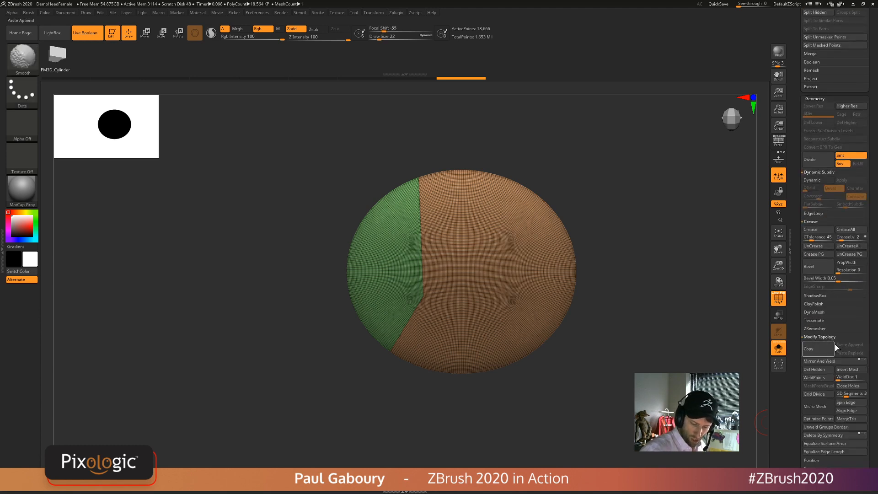
click(836, 361)
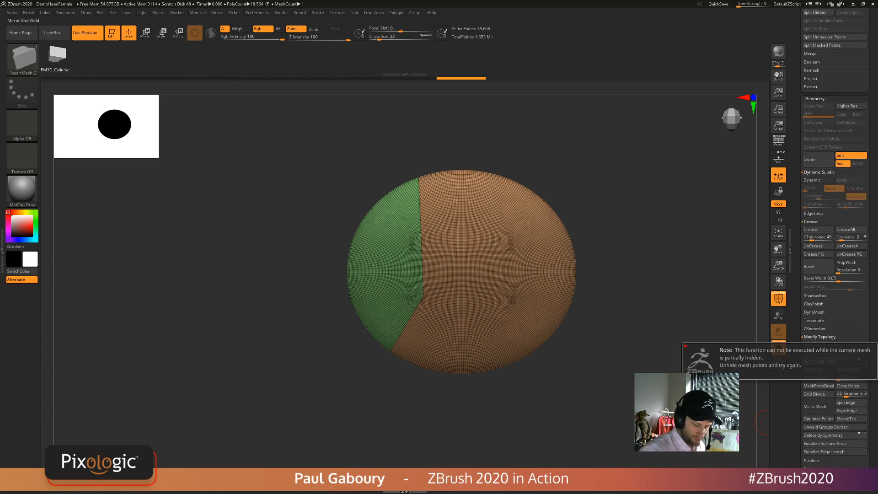
alt+drag(769, 402, 749, 398)
ctrl+shift+click(753, 394)
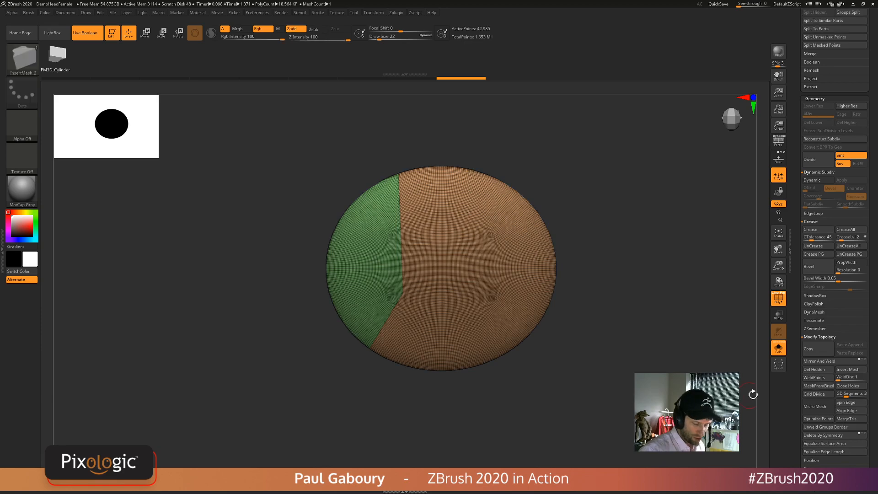
click(818, 360)
drag(611, 404, 588, 360)
ctrl+right_drag(571, 353, 560, 368)
ctrl+shift+click(434, 285)
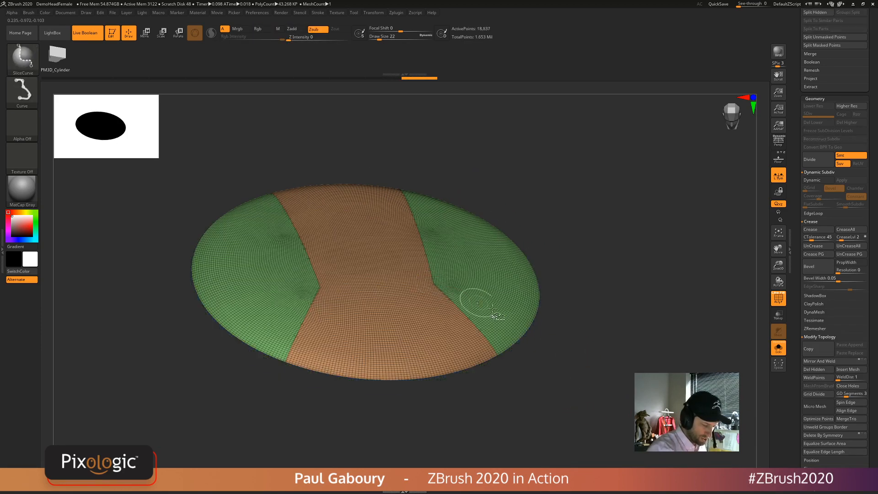
- Assign the custom hotkey M to Mirror And Weld, overriding the key's existing assignment
drag(795, 150, 795, 243)
click(815, 196)
ctrl+right_drag(569, 385, 553, 369)
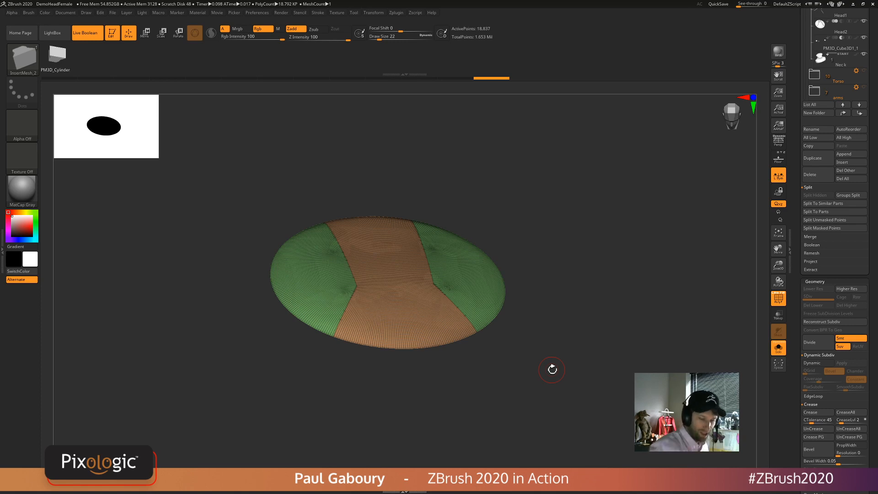
scroll(796, 353, down, 5)
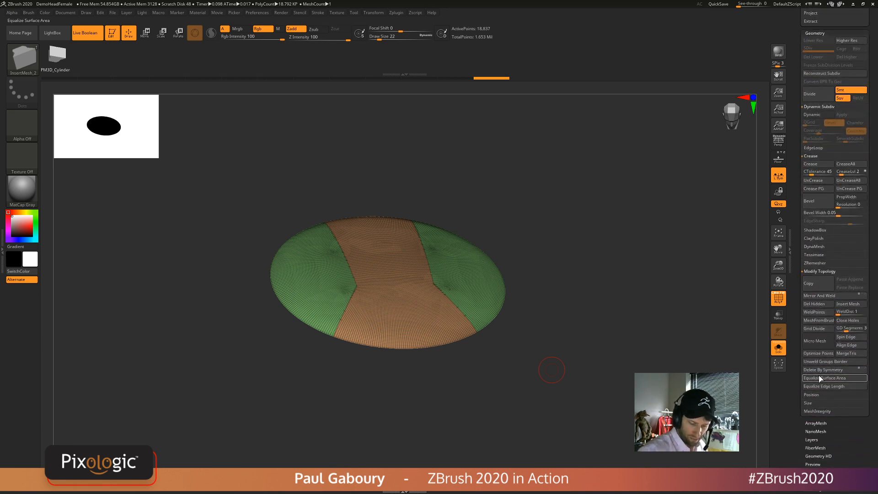
ctrl+alt+click(835, 299)
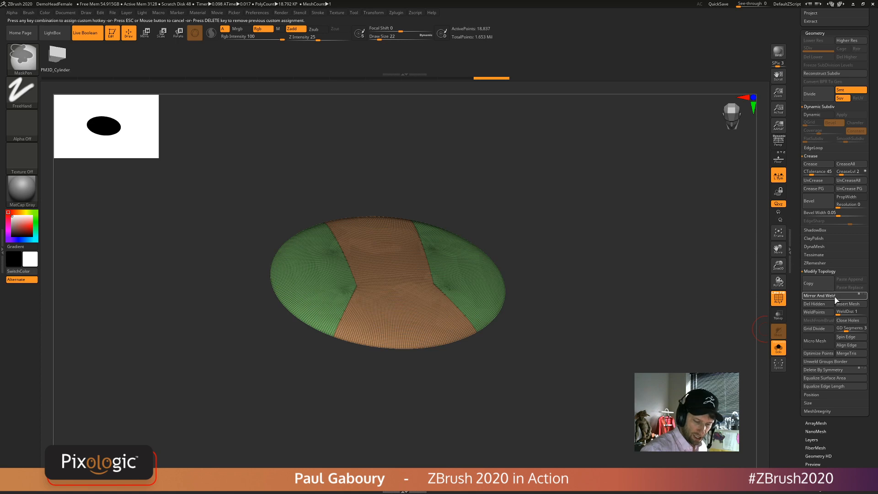
key(m)
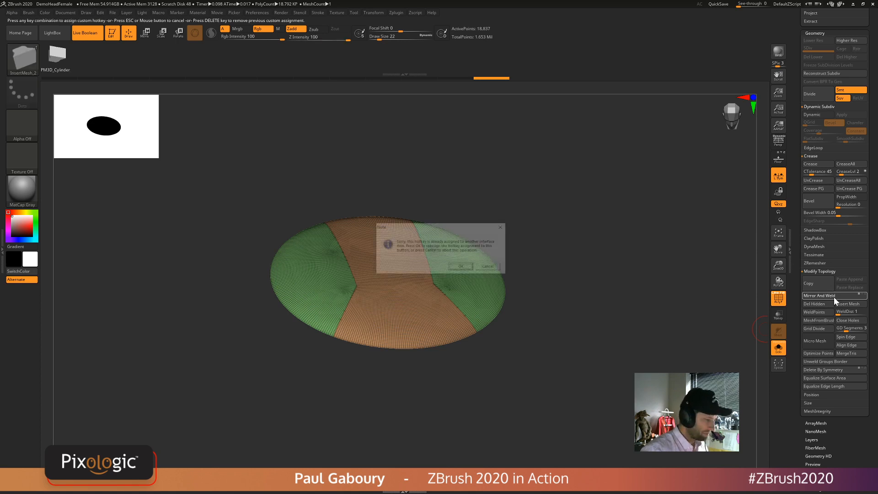
click(464, 266)
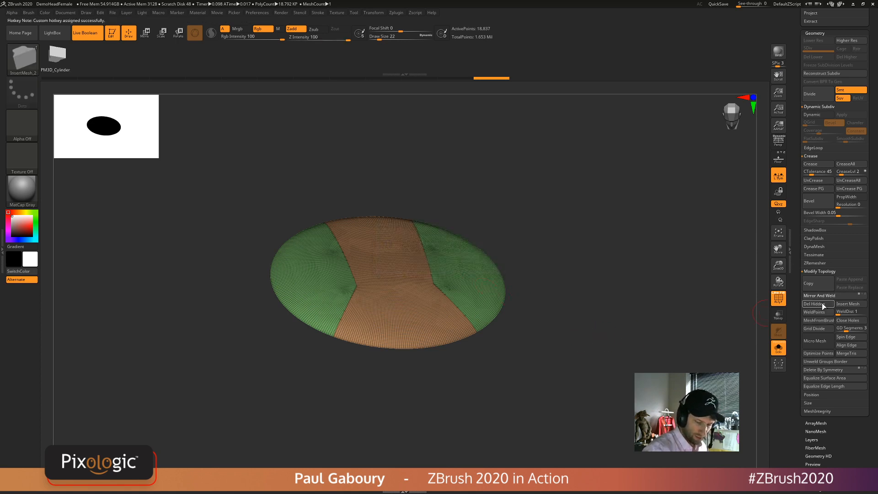
- Slice two horizontal lines across the upper part of the disc's middle band to split it into separate polygroups
drag(547, 348, 546, 376)
ctrl+shift+drag(337, 260, 476, 259)
ctrl+shift+drag(346, 229, 472, 229)
- Set the draw size to 7 and mask a symmetrical pair of angular patches on the face's side polygroups
mouse_move(548, 402)
mouse_down()
mouse_move(555, 375)
mouse_move(451, 324)
mouse_move(490, 318)
mouse_move(489, 278)
mouse_up()
key(s)
click(482, 274)
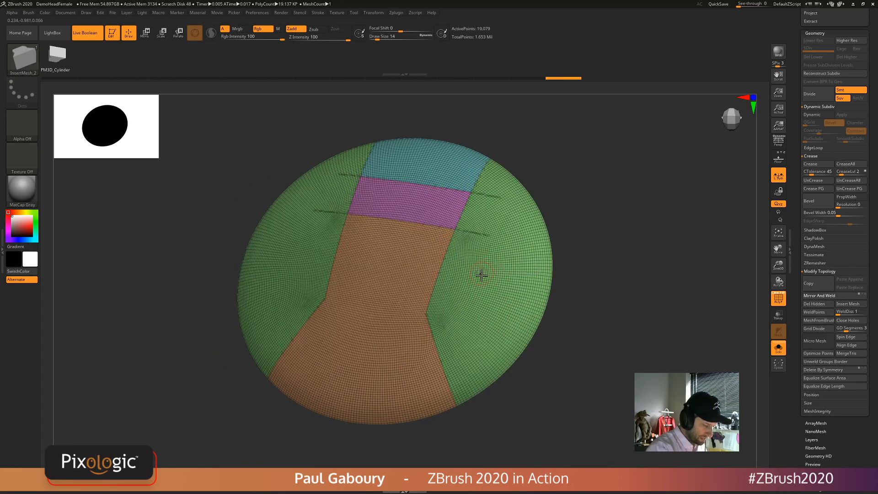
mouse_move(482, 274)
right_down()
mouse_move(490, 298)
mouse_move(435, 301)
mouse_move(338, 273)
right_up()
key(s)
drag(337, 273, 335, 273)
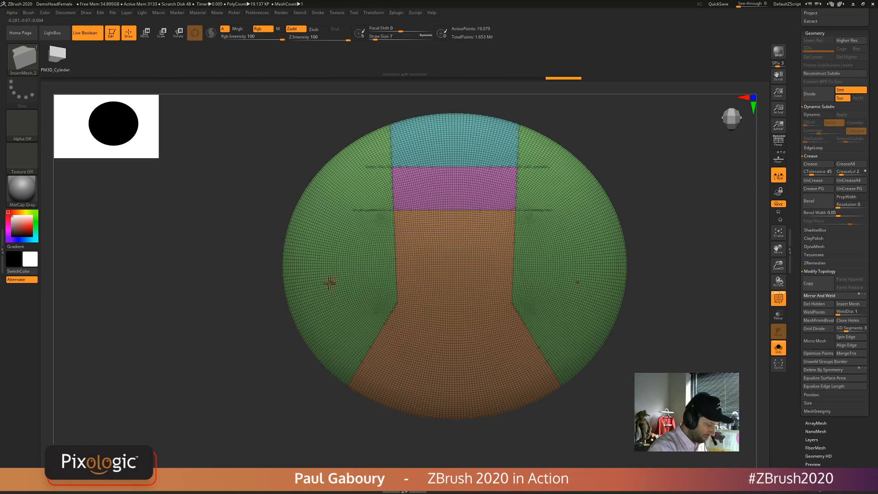
key(ctrl)
mouse_move(319, 241)
ctrl+mouse_down()
mouse_move(317, 292)
mouse_move(317, 265)
mouse_move(317, 289)
mouse_move(331, 289)
mouse_move(346, 270)
mouse_move(345, 236)
mouse_move(330, 218)
mouse_move(320, 223)
ctrl+mouse_up()
ctrl+drag(324, 282, 325, 233)
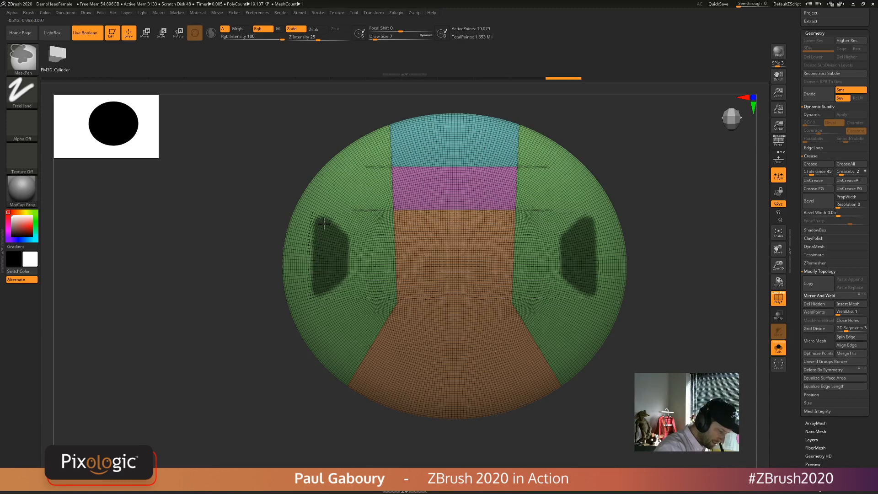
- Group the masked side patches, undo that and regroup them with cleanly cut borders, and clear the mask
drag(670, 354, 645, 366)
key(ctrl+w)
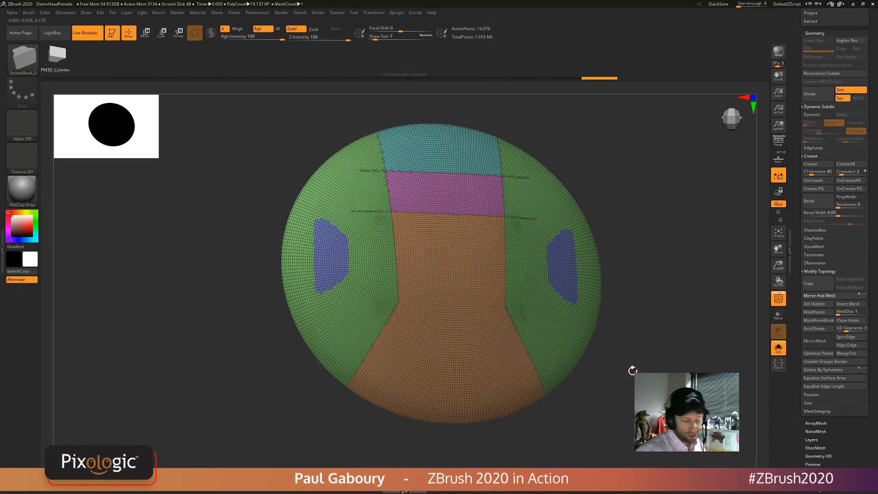
key(ctrl+z)
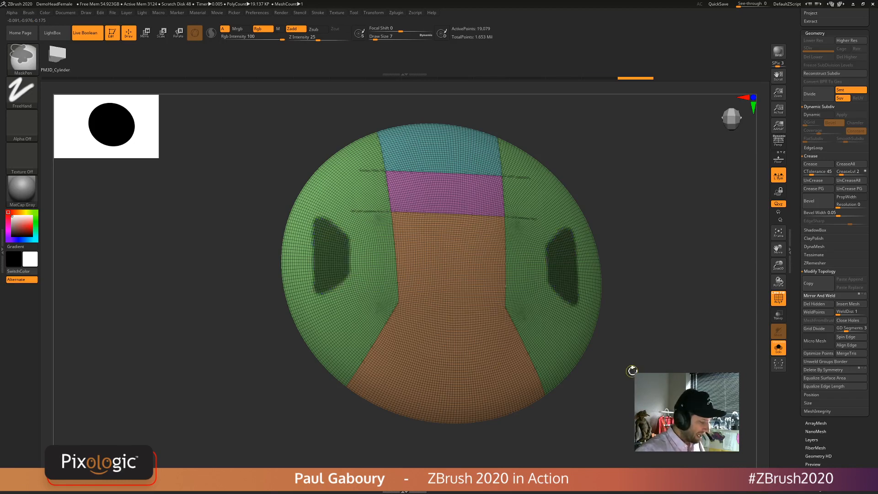
key(ctrl+shift+z)
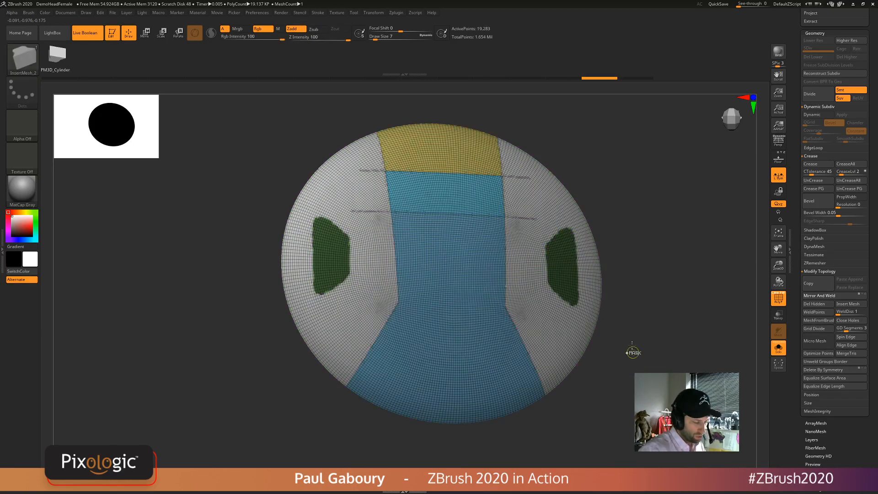
ctrl+drag(632, 352, 621, 352)
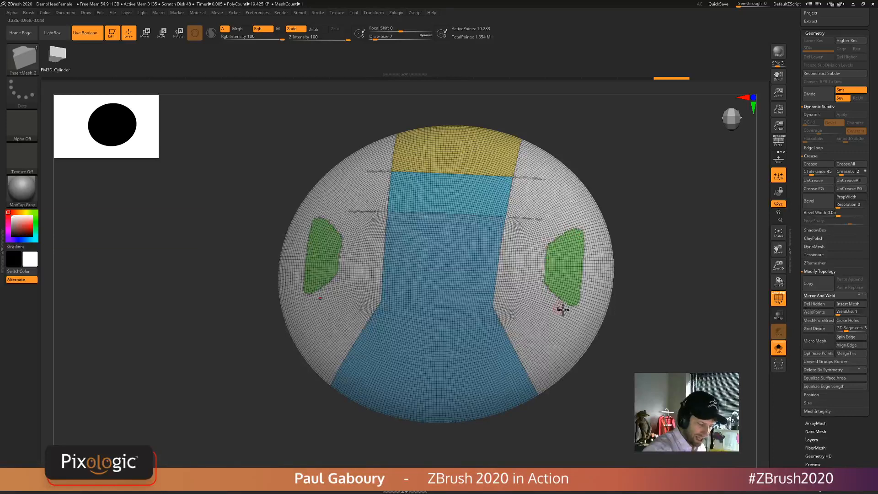
drag(615, 388, 643, 357)
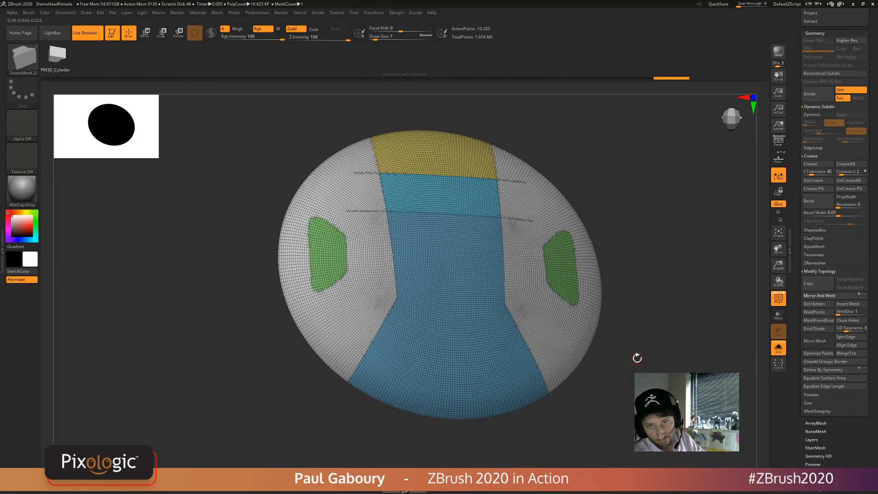
- Undo the side patches' grouping, recut the masked patches with Edgeloop Masked Border, and clear the mask
key(ctrl+z)
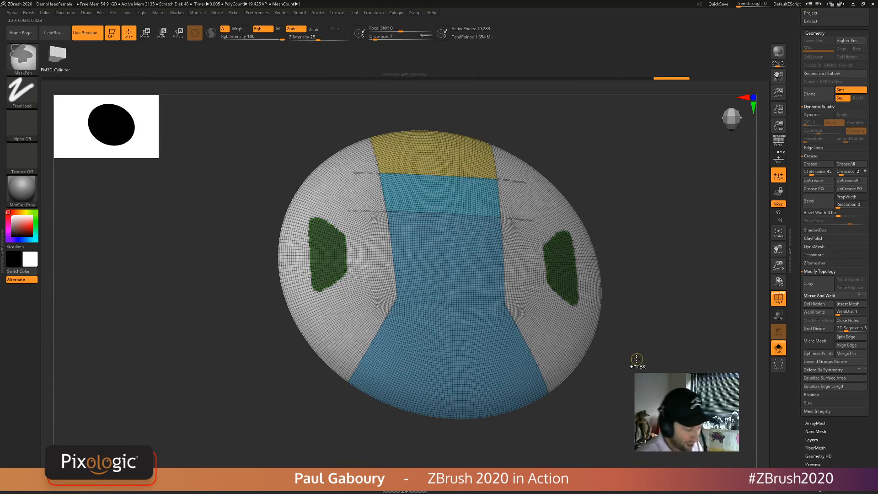
key(ctrl+z)
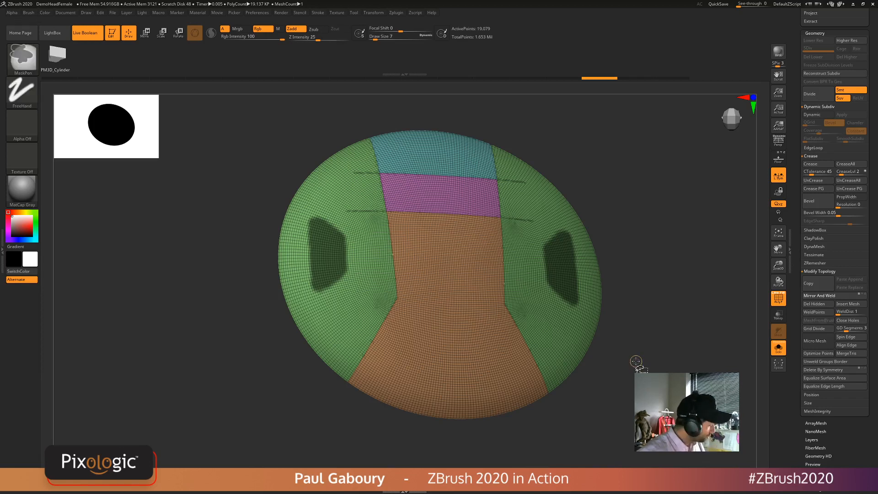
key(ctrl+shift+z)
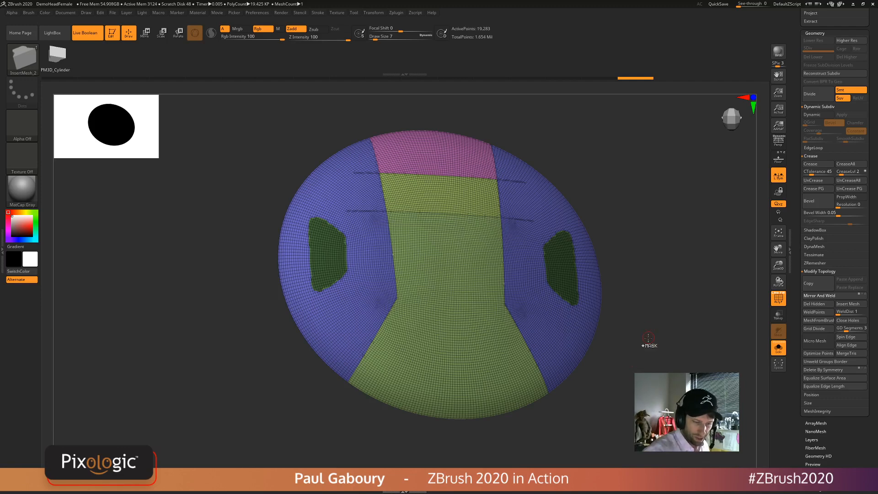
key(ctrl+z)
click(818, 147)
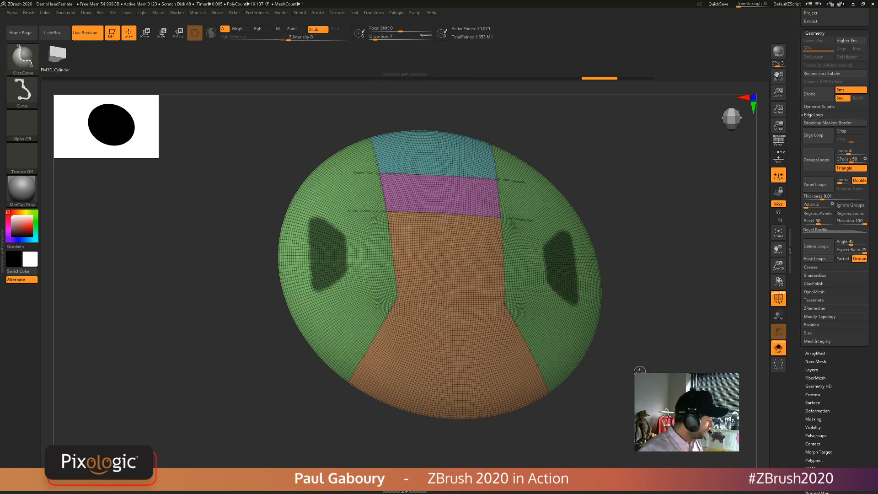
key(ctrl+shift+e)
mouse_move(634, 341)
ctrl+mouse_down()
mouse_move(651, 366)
mouse_move(613, 337)
mouse_move(632, 349)
mouse_move(628, 341)
ctrl+mouse_up()
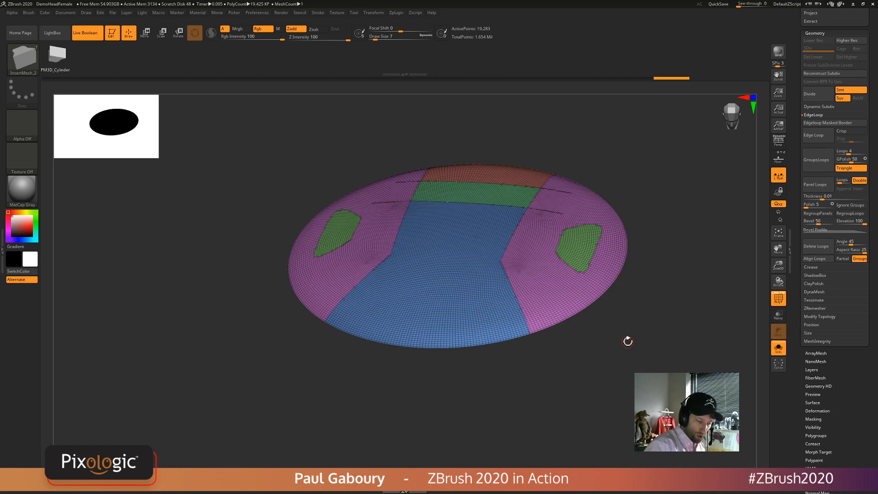
- Isolate the side polygroups with their angular patches, smooth their borders with Polish By Groups, and show the whole disc again
mouse_move(585, 276)
ctrl+right_down()
mouse_move(595, 304)
mouse_move(595, 289)
ctrl+right_up()
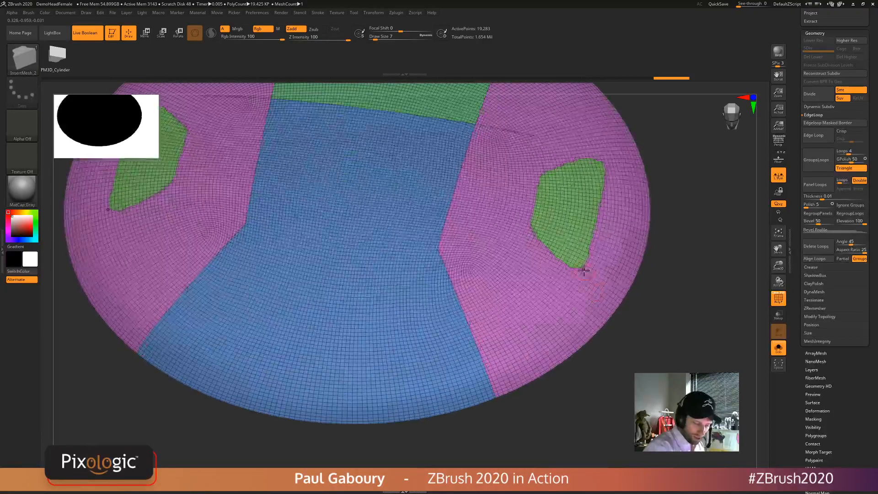
ctrl+shift+click(581, 269)
ctrl+right_drag(631, 314, 618, 374)
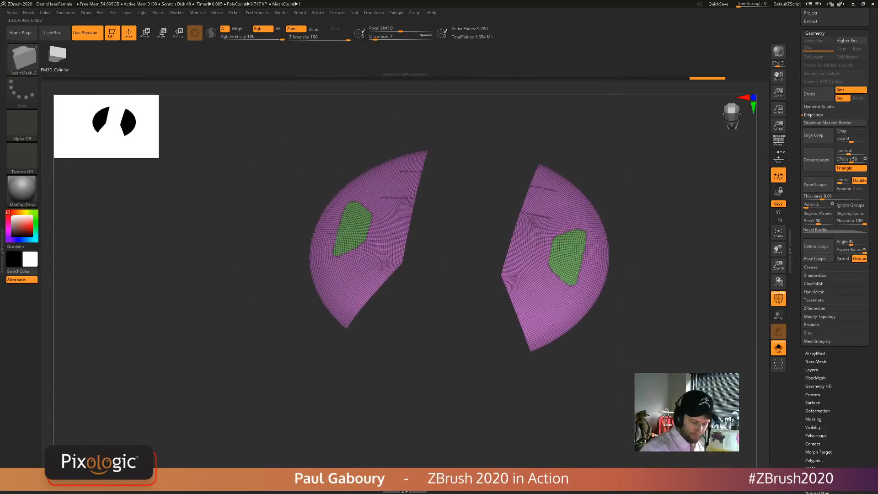
drag(854, 405, 851, 238)
click(828, 328)
click(809, 288)
drag(809, 288, 860, 288)
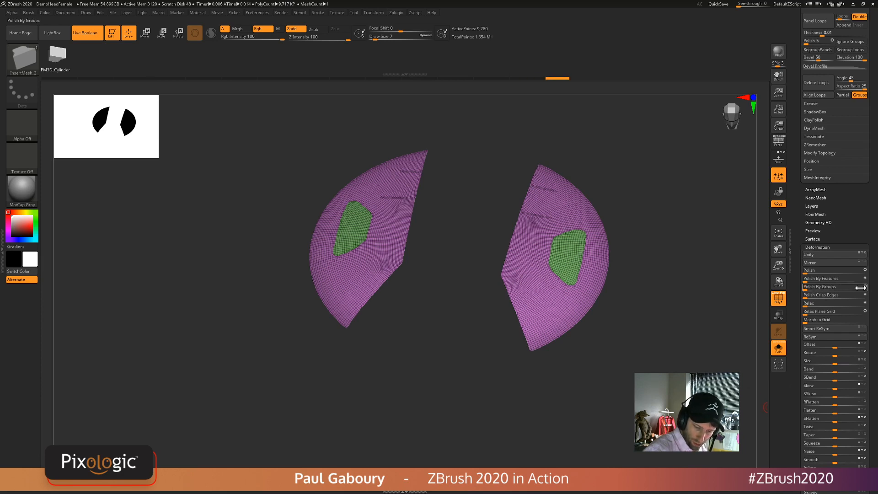
drag(805, 290, 835, 290)
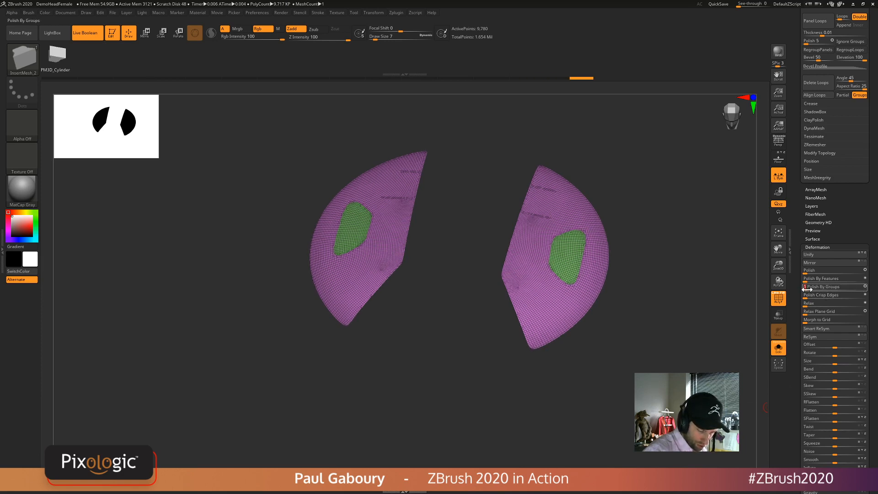
ctrl+shift+click(670, 336)
ctrl+right_drag(671, 336, 663, 334)
- Set the draw size to 39 and choose the SliceCirc brush with its Circle stroke for slicing the disc's front
right_click(663, 333)
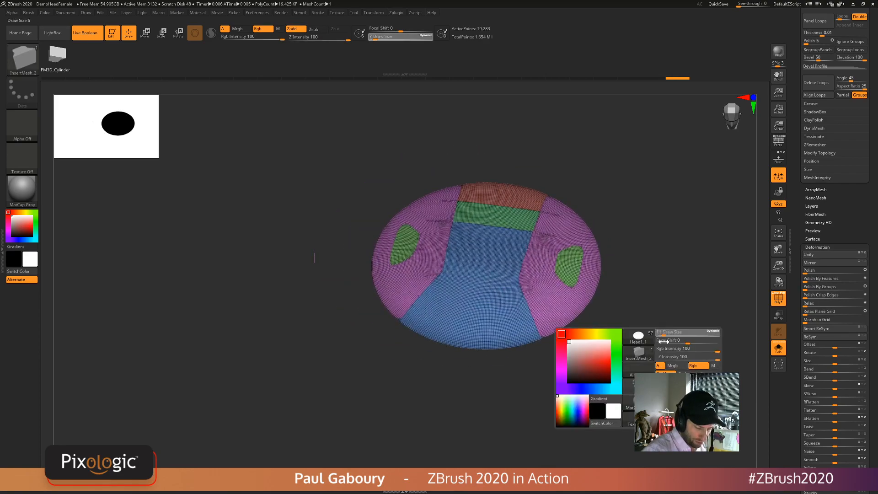
right_drag(686, 297, 686, 323)
ctrl+right_drag(631, 314, 596, 319)
mouse_move(642, 329)
alt+mouse_down()
mouse_move(616, 355)
mouse_move(617, 333)
mouse_move(625, 361)
mouse_move(604, 340)
alt+mouse_up()
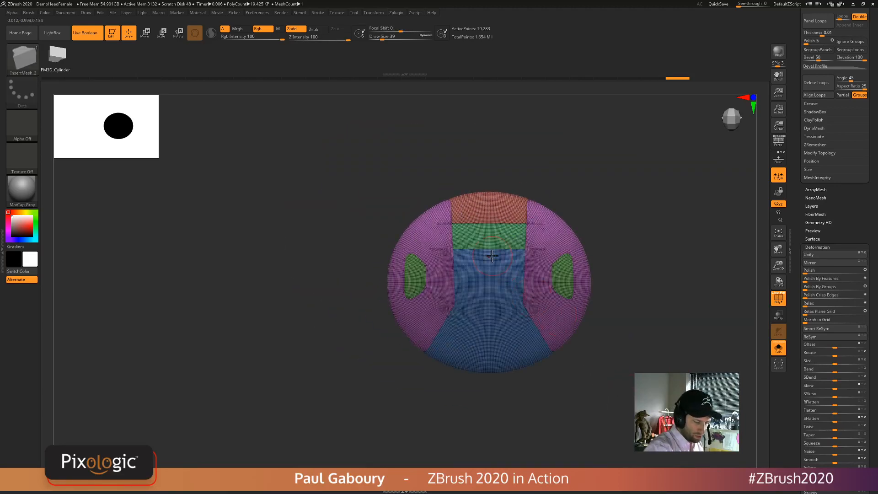
ctrl+shift+click(24, 59)
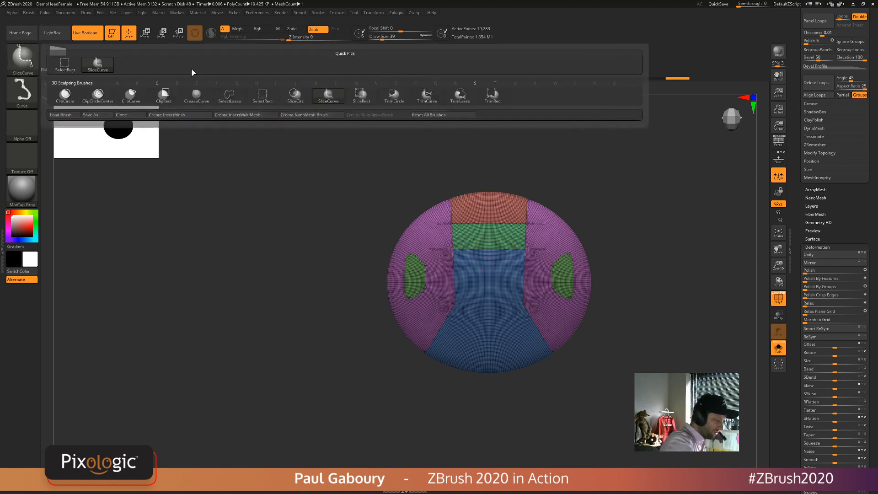
click(295, 95)
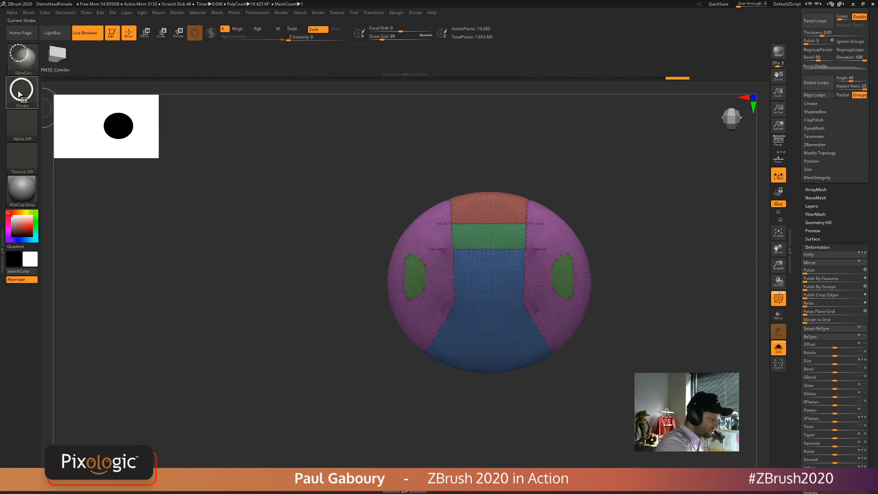
click(22, 91)
click(196, 116)
scroll(323, 337, up, 3)
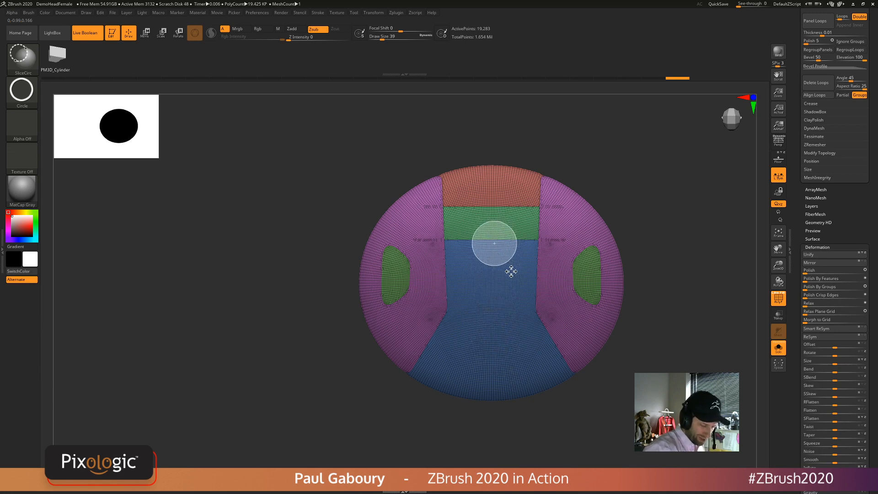
- Try slicing a circle over the border between the green band and the blue middle polygroup, undoing each attempt
ctrl+shift+drag(510, 272, 511, 273)
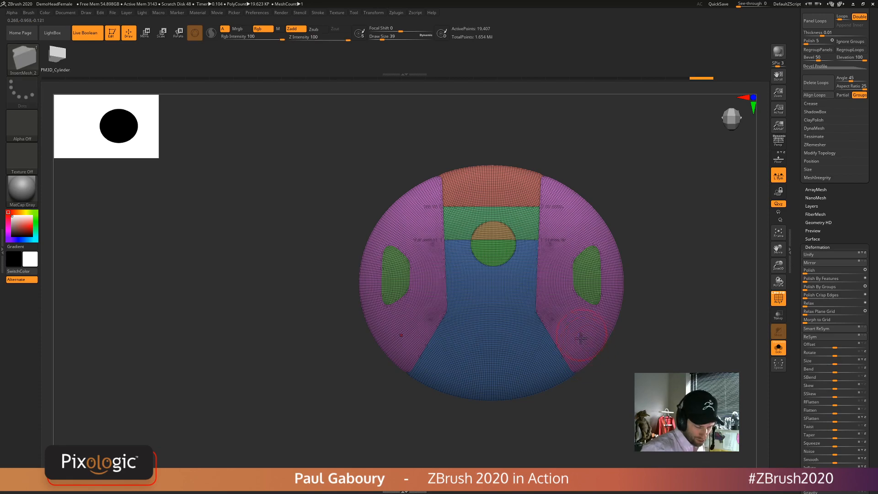
drag(628, 405, 637, 371)
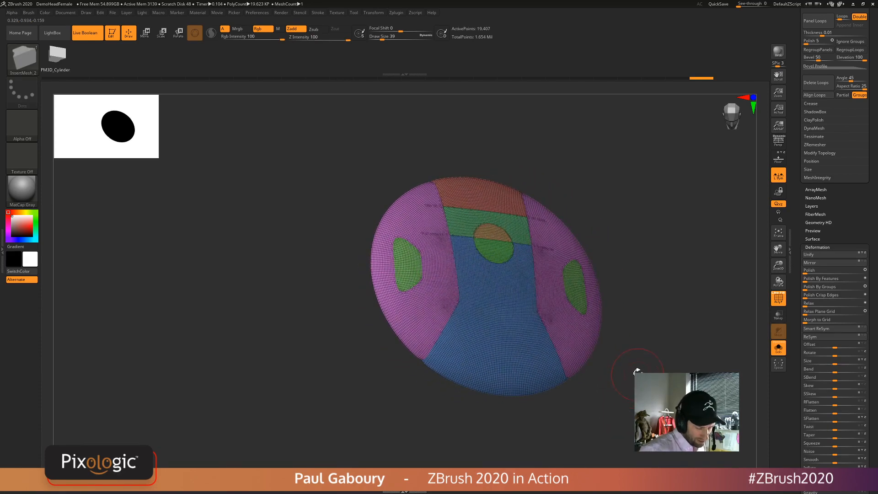
ctrl+right_drag(500, 222, 496, 241)
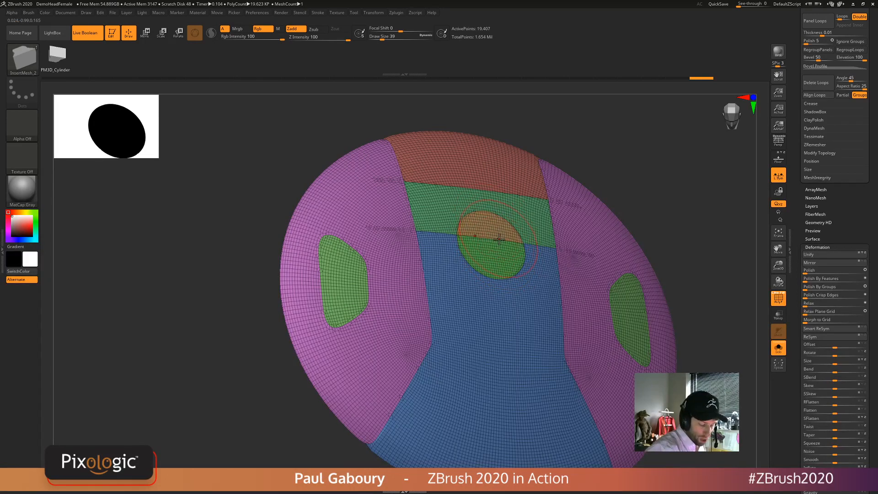
key(ctrl+z)
mouse_move(506, 295)
right_down()
mouse_move(499, 300)
mouse_move(502, 266)
right_up()
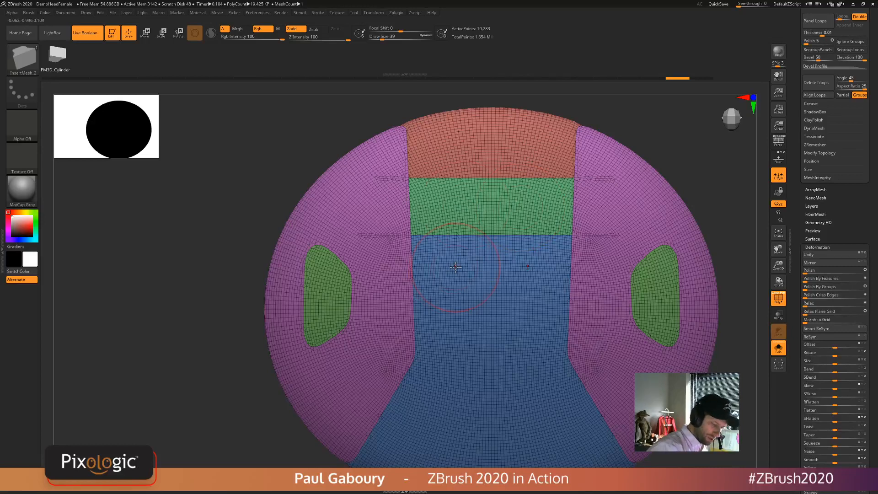
mouse_move(494, 233)
ctrl+shift+mouse_down()
mouse_move(521, 300)
mouse_move(524, 293)
ctrl+shift+mouse_up()
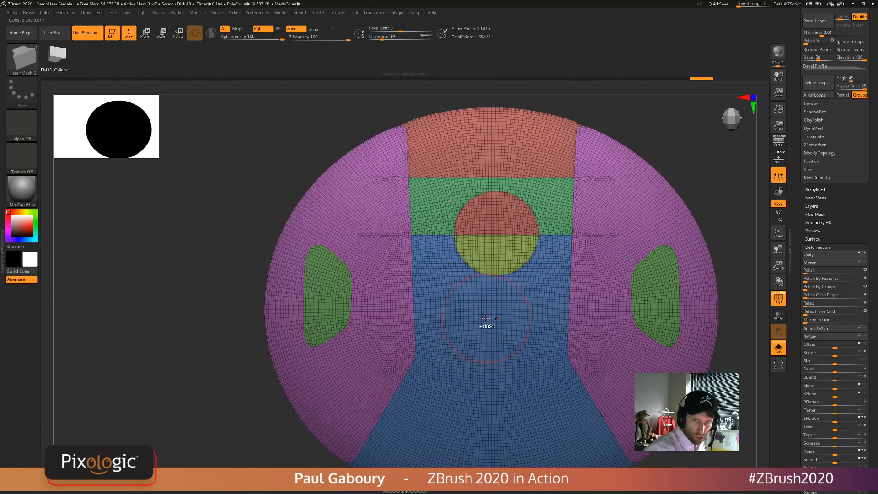
key(ctrl+z)
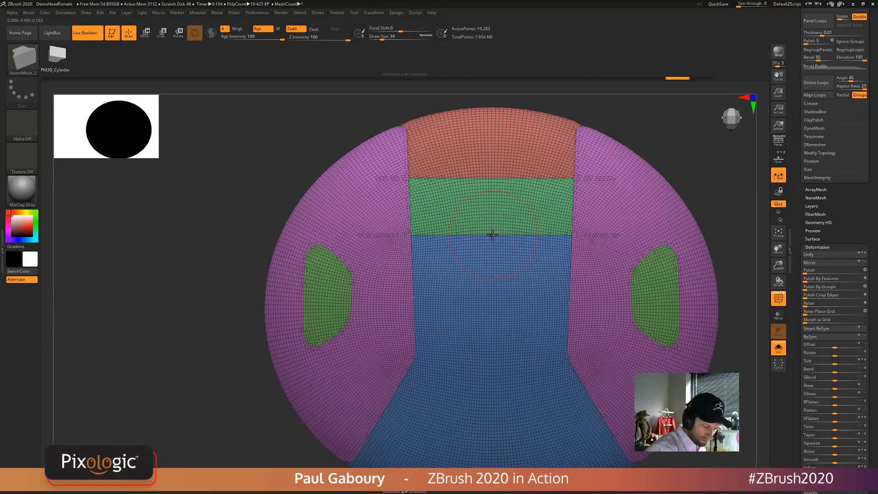
- Try a smaller circular slice on the green and blue border, isolate the resulting groups to check them, and undo the slice
key(ctrl+shift)
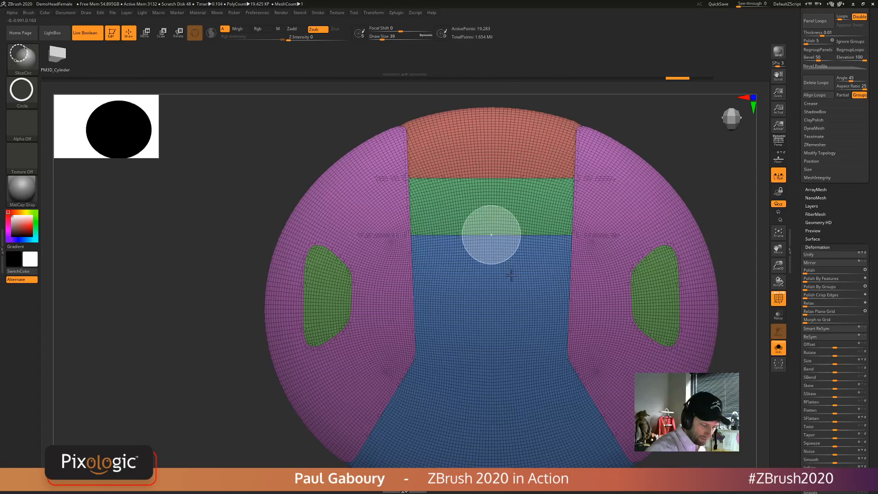
ctrl+shift+drag(511, 276, 511, 276)
mouse_move(508, 267)
ctrl+right_down()
mouse_move(517, 252)
mouse_move(499, 243)
ctrl+right_up()
key(ctrl+shift)
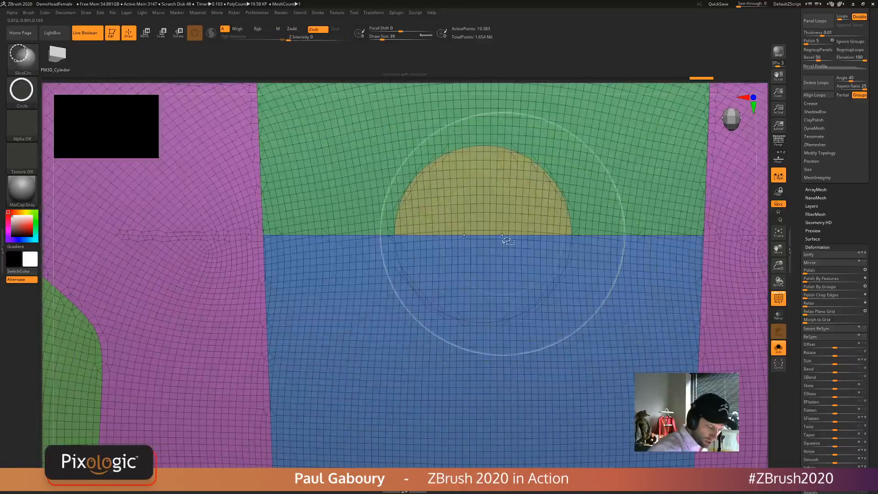
ctrl+shift+click(502, 234)
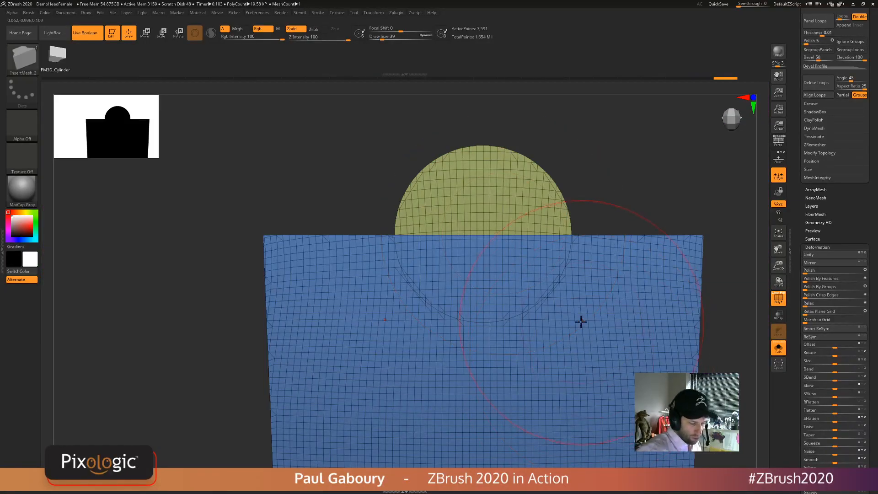
key(ctrl+z)
mouse_move(570, 323)
ctrl+right_down()
mouse_move(534, 312)
mouse_move(546, 327)
mouse_move(527, 284)
ctrl+right_up()
key(ctrl+z)
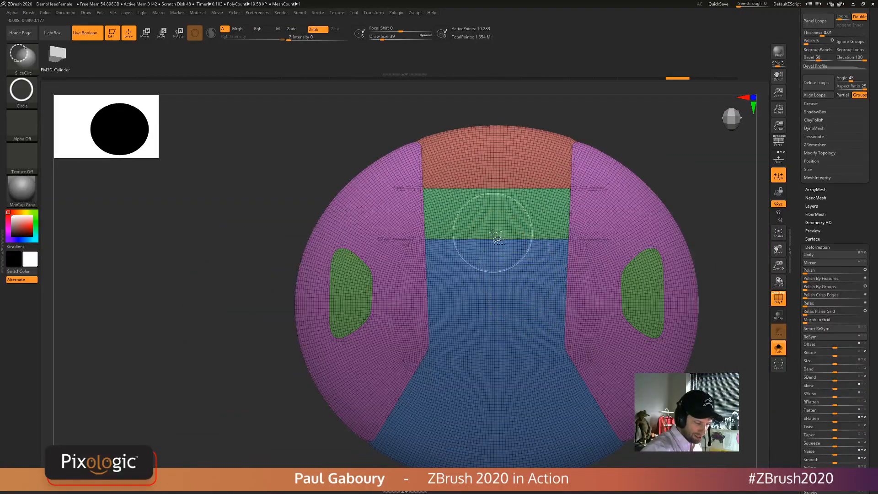
- Slice a circle across the green and blue border, regroup its two isolated halves as one polygroup, and show the whole disc
ctrl+shift+drag(521, 275, 525, 277)
mouse_move(532, 350)
ctrl+right_down()
mouse_move(502, 320)
mouse_move(544, 330)
mouse_move(539, 344)
mouse_move(524, 342)
mouse_move(536, 349)
ctrl+right_up()
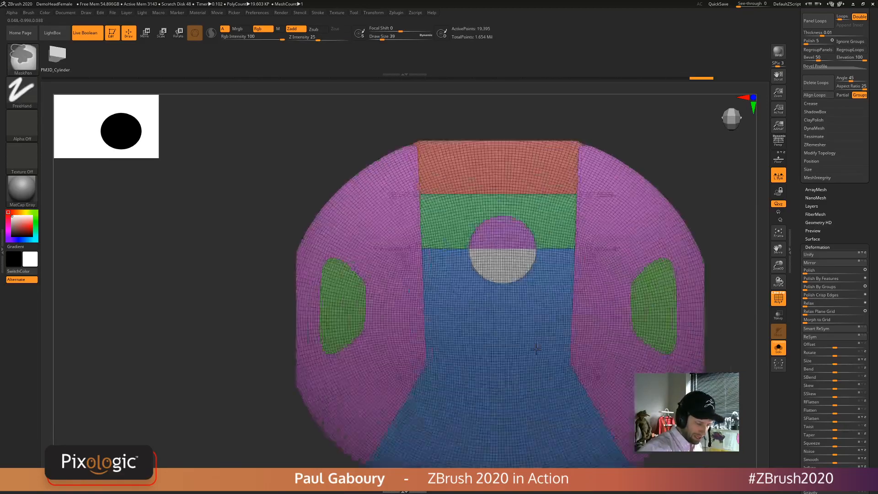
ctrl+shift+click(501, 247)
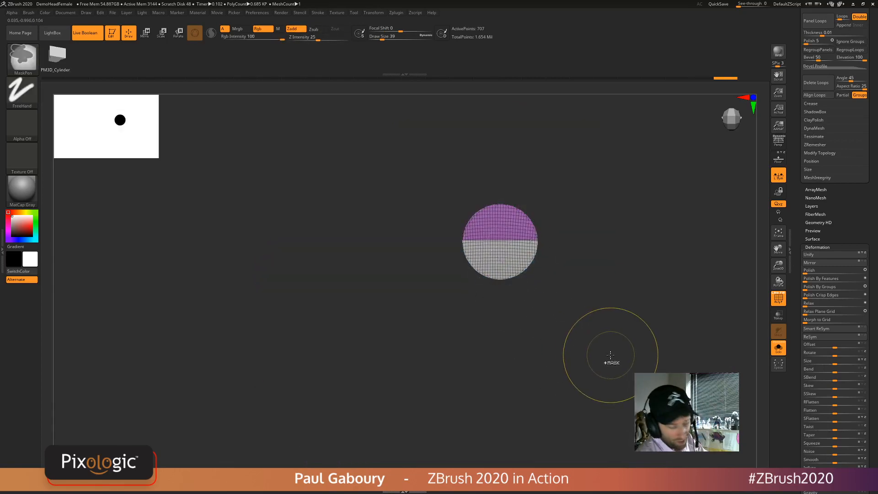
key(ctrl+w)
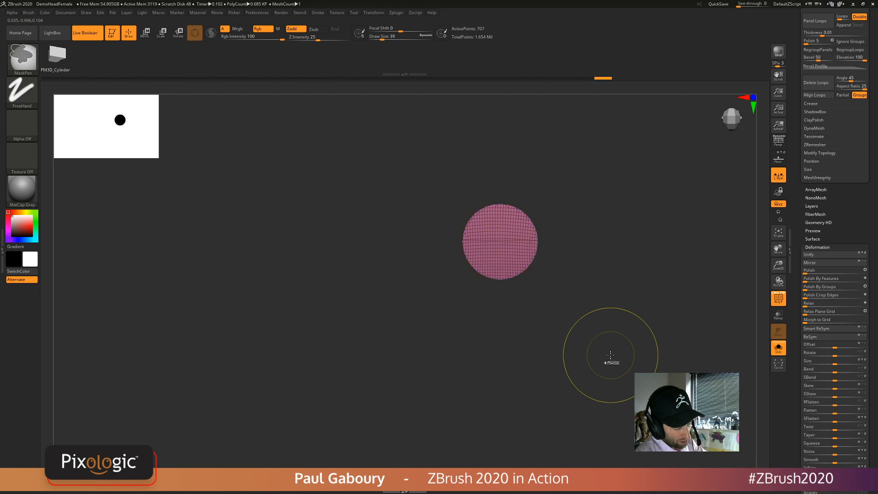
key(ctrl+w)
key(ctrl+w)
ctrl+shift+click(665, 316)
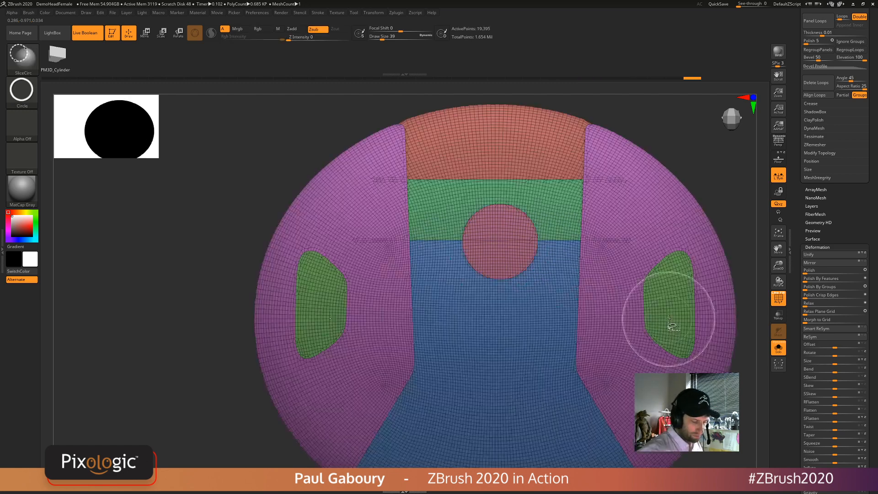
ctrl+right_drag(668, 319, 598, 334)
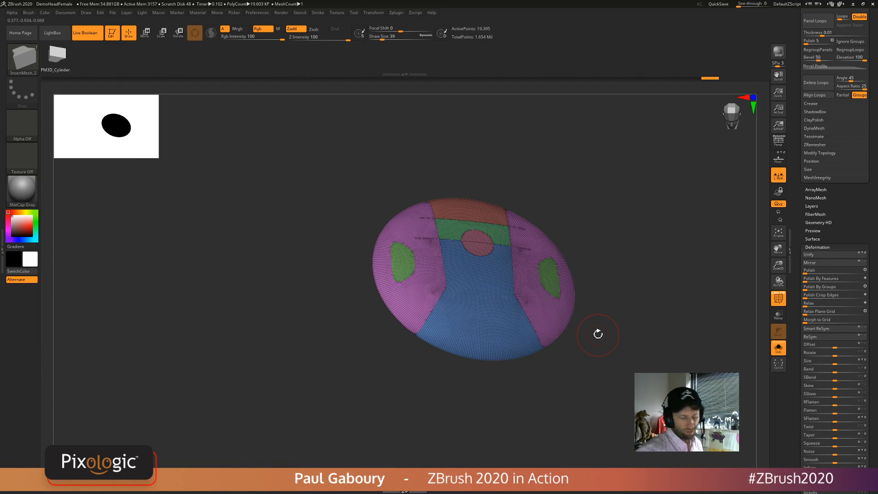
- Try mirrored InsertMesh curve strips across the side polygroups at draw sizes 17 and 9, undoing each
key(s)
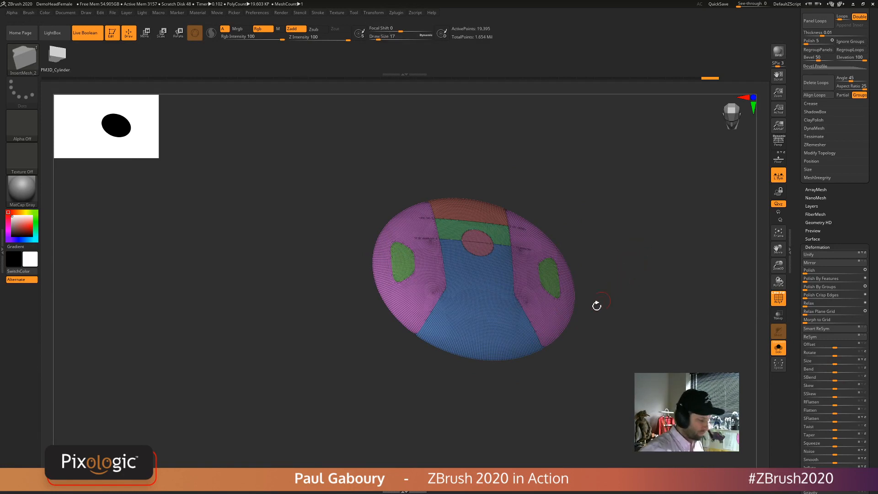
drag(590, 225, 580, 187)
drag(605, 355, 594, 350)
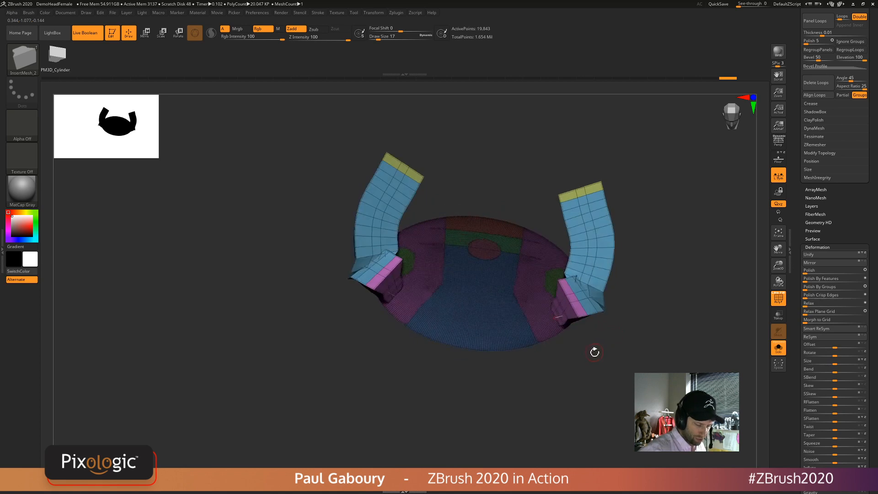
key(ctrl+z)
key(s)
click(596, 347)
drag(526, 292, 627, 341)
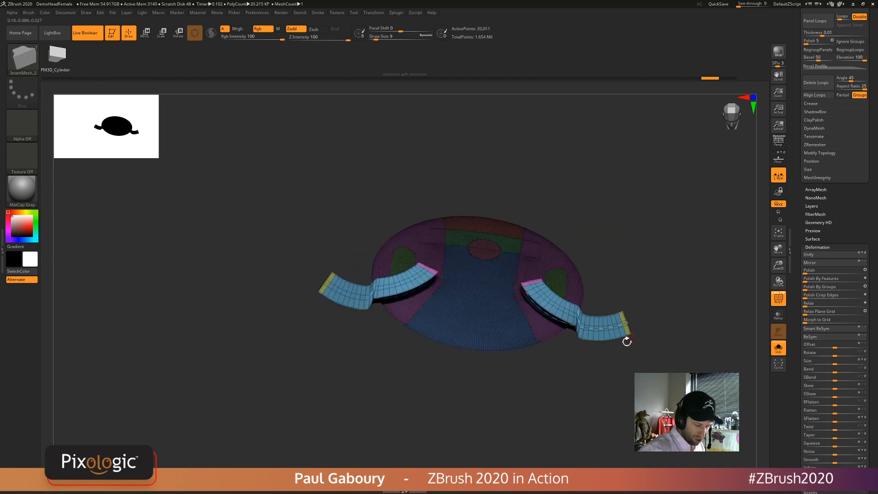
ctrl+right_drag(621, 349, 613, 378)
key(ctrl+z)
- Try narrower InsertMesh curve strips between the middle band and the side patches, starting at draw size 4, undoing each
key(s)
click(596, 388)
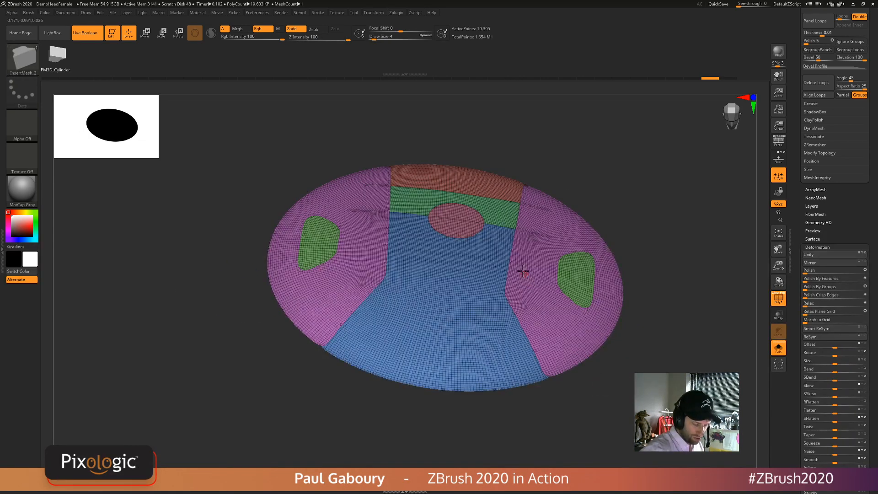
drag(524, 271, 576, 354)
key(ctrl+z)
key(s)
click(572, 387)
mouse_move(587, 394)
right_down()
mouse_move(578, 397)
mouse_move(596, 396)
right_up()
ctrl+right_drag(596, 396, 595, 442)
key(ctrl+z)
- Try InsertMesh curve strips beside the side patch at draw sizes 2 and 1, undoing each
key(s)
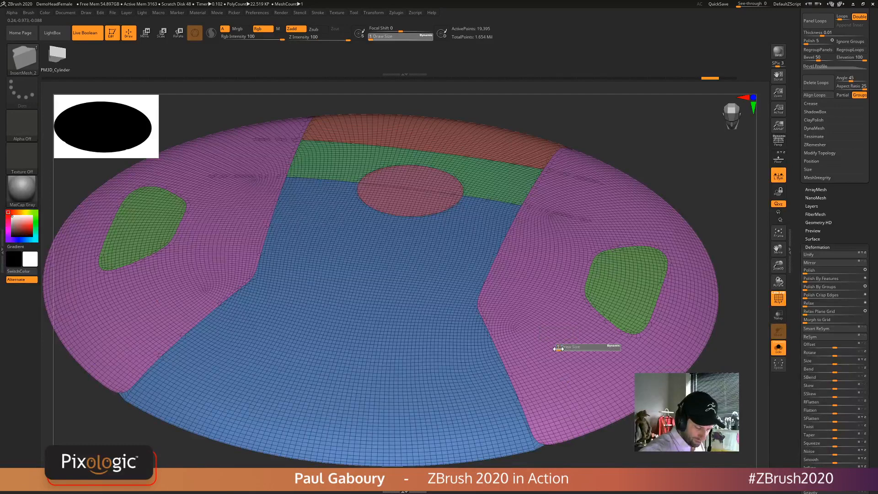
click(560, 348)
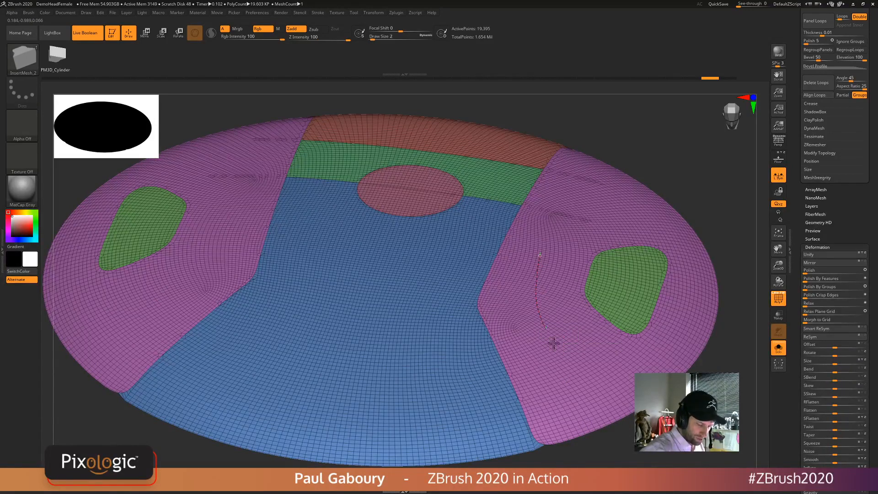
drag(553, 343, 590, 376)
key(ctrl+z)
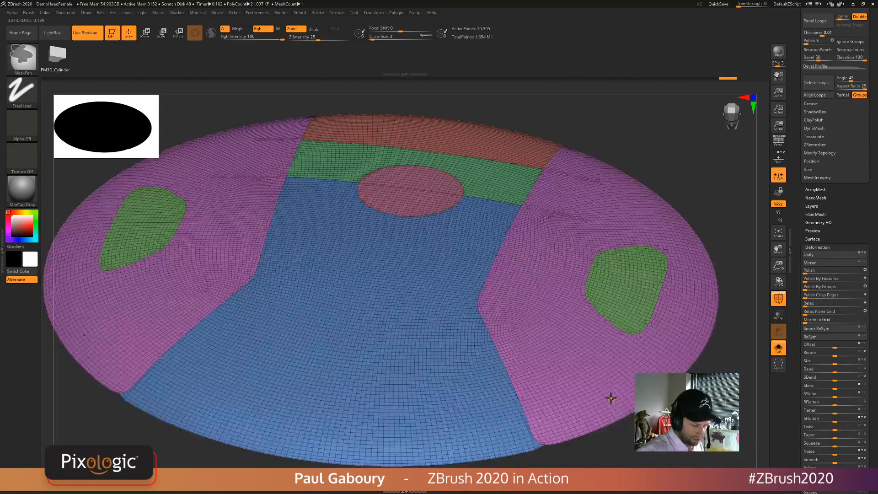
key(s)
click(560, 324)
drag(550, 262, 583, 385)
mouse_move(617, 372)
ctrl+right_down()
mouse_move(609, 333)
mouse_move(623, 386)
mouse_move(619, 376)
ctrl+right_up()
key(ctrl+z)
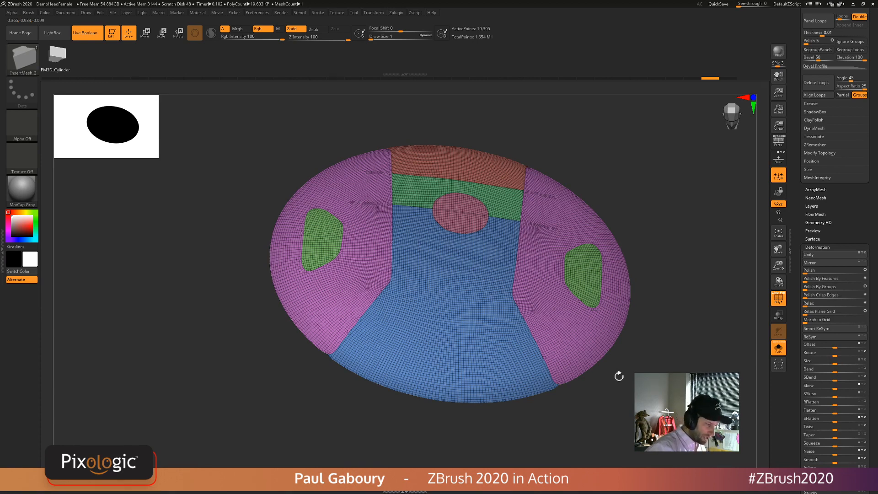
- Frame the mesh with curves along polygroup borders only, excluding open borders and creased edges, and hide the polyframe display
click(320, 13)
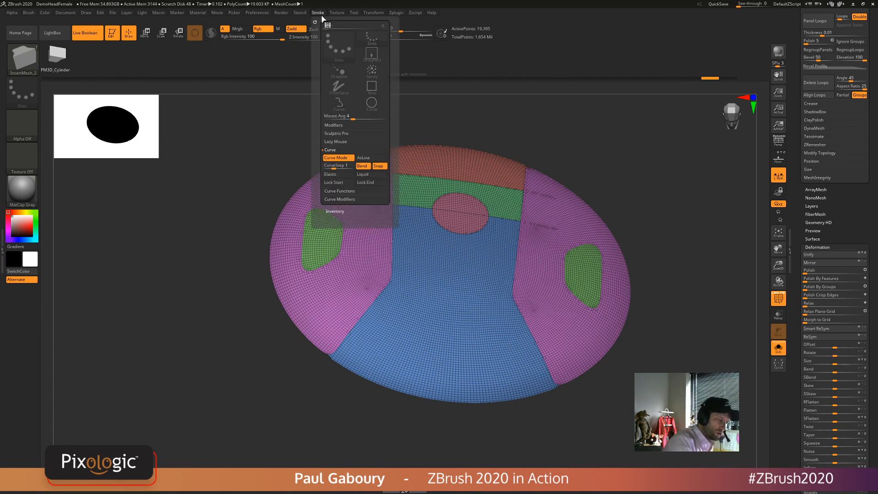
click(339, 191)
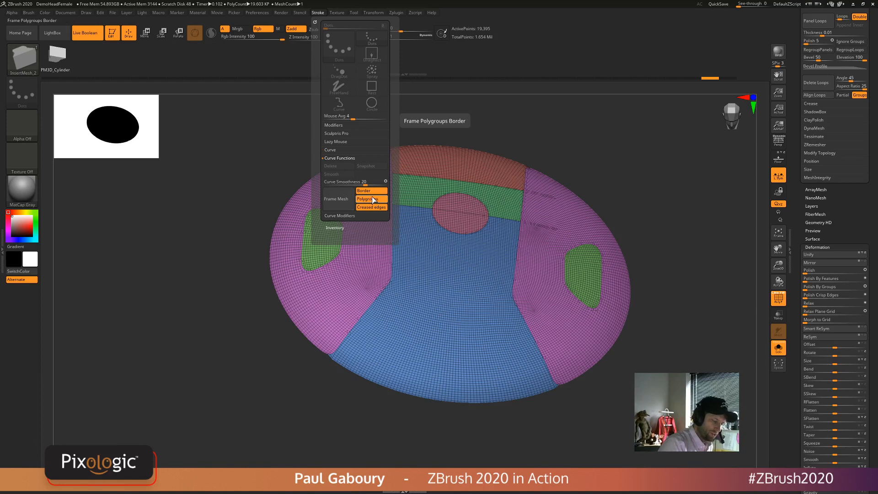
click(371, 208)
click(371, 191)
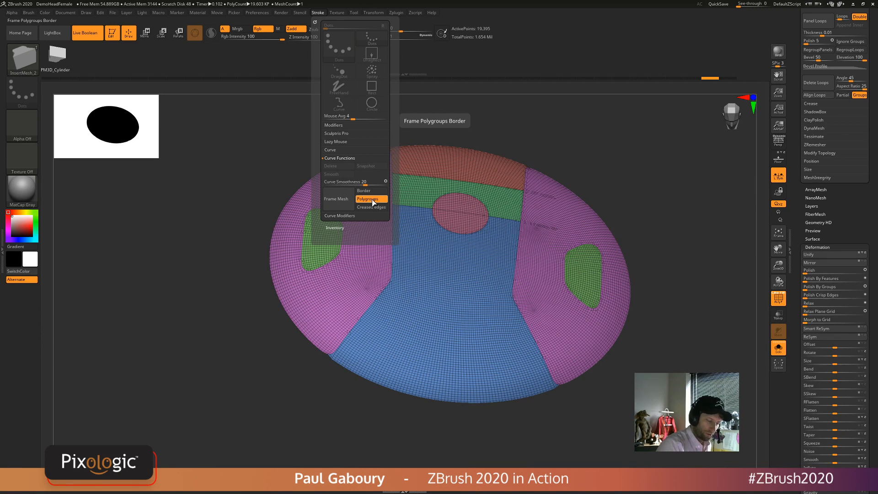
click(347, 201)
mouse_move(661, 346)
mouse_down()
mouse_move(664, 376)
mouse_move(664, 368)
mouse_move(651, 405)
mouse_move(686, 309)
mouse_move(661, 340)
mouse_move(661, 382)
mouse_move(669, 326)
mouse_move(662, 365)
mouse_up()
key(shift+f)
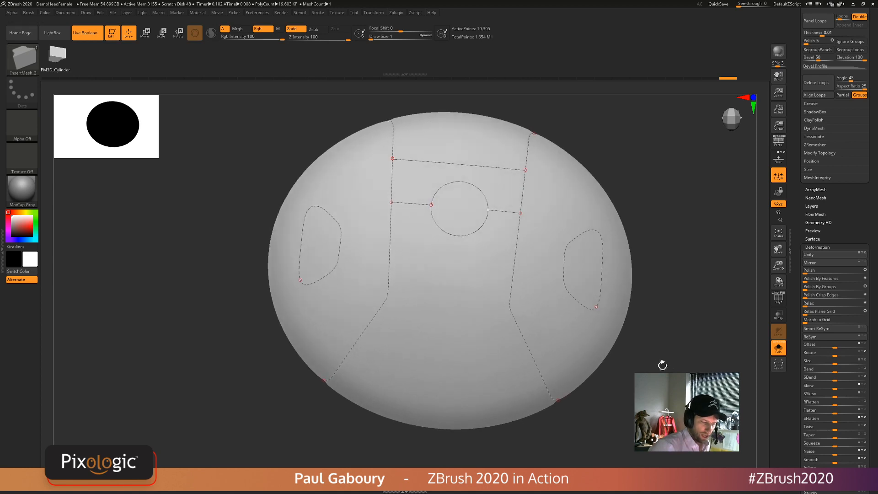
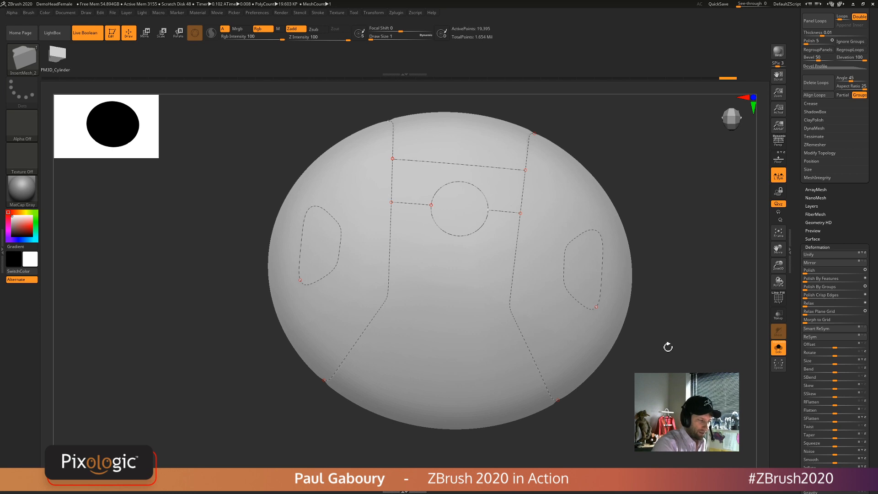
- Set the brush Imbed to 0, try strips along the framed curves at draw size 1, and undo them
click(29, 13)
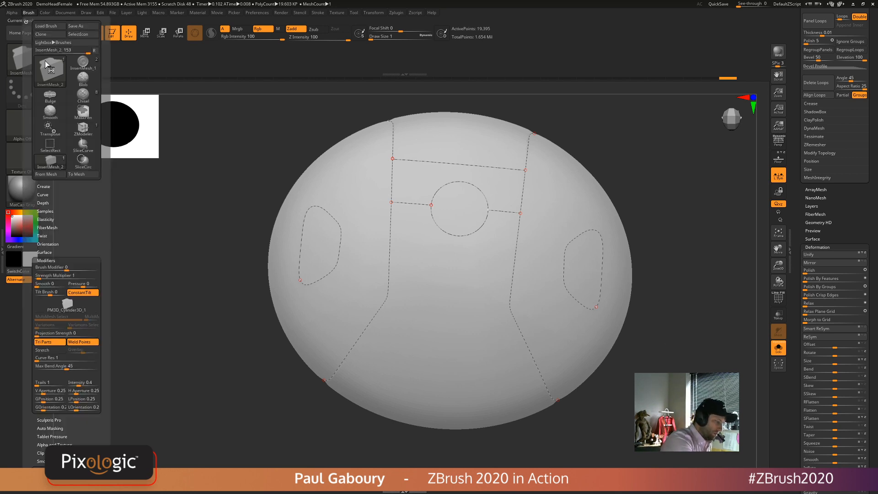
click(43, 203)
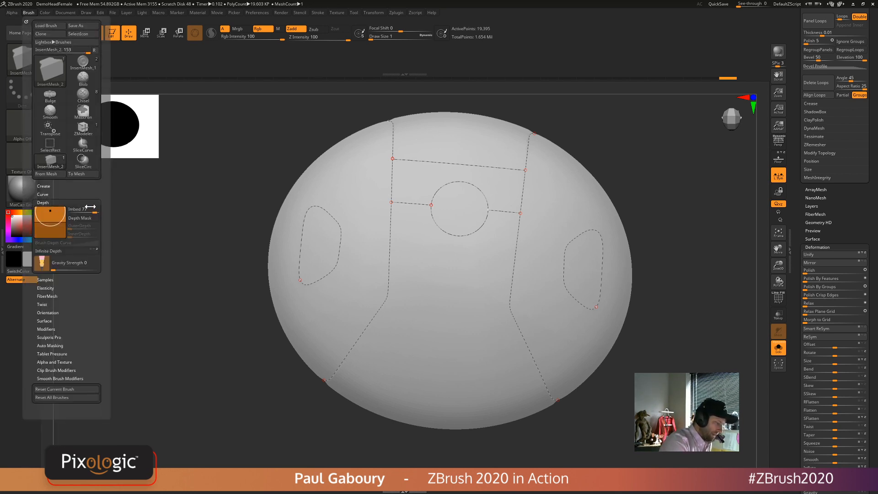
drag(89, 212, 85, 213)
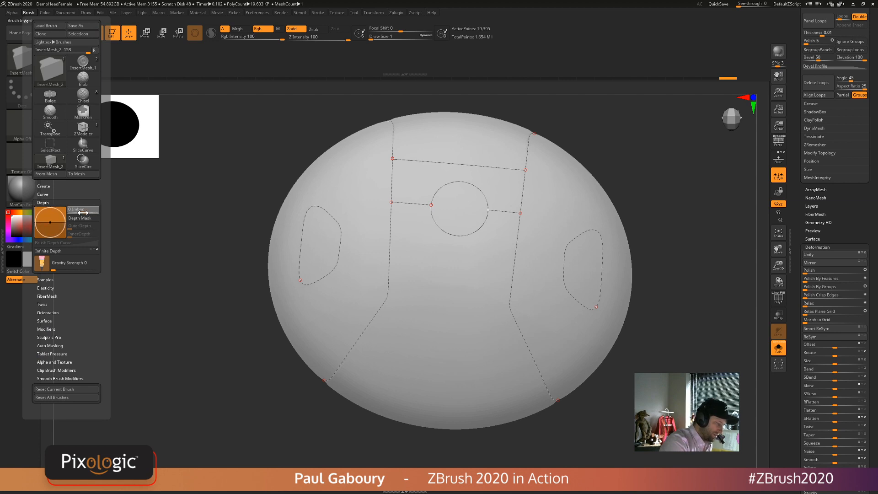
drag(610, 388, 613, 358)
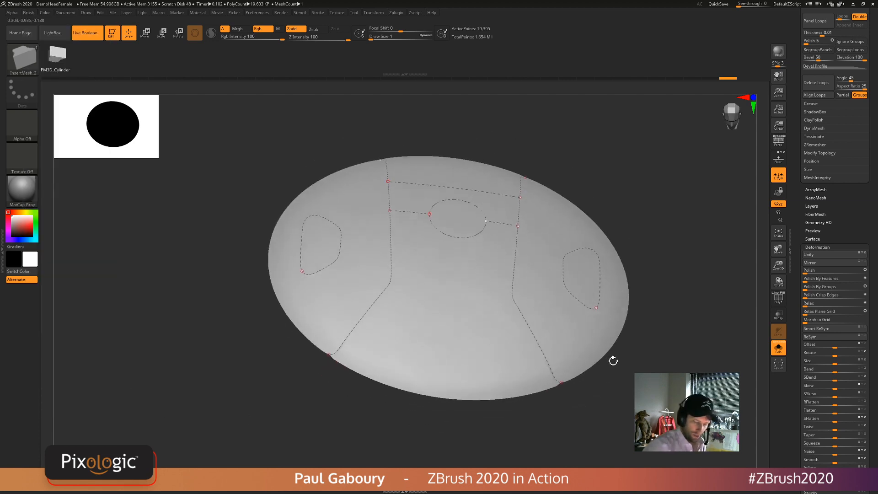
click(539, 344)
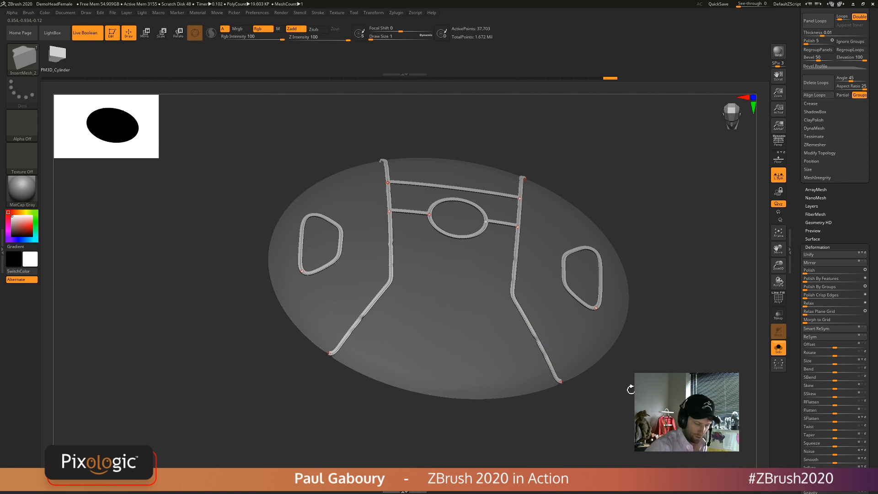
mouse_move(630, 384)
mouse_down()
mouse_move(604, 373)
mouse_move(637, 371)
mouse_move(631, 393)
mouse_up()
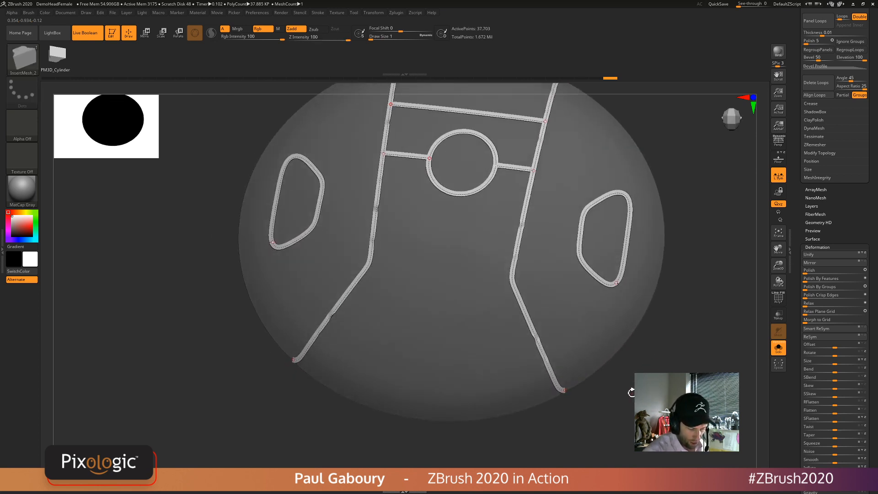
key(ctrl+z)
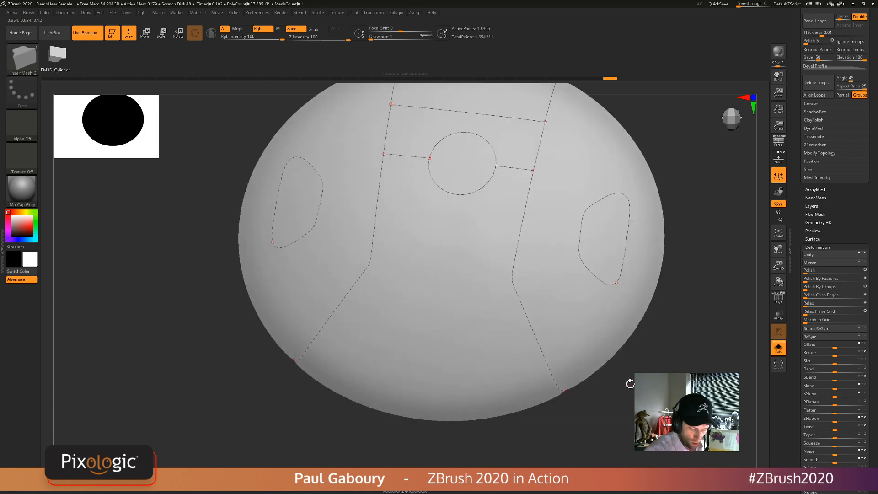
- Set the draw size to 2, try strips along the framed curves, inspect their underside, and undo them
key(s)
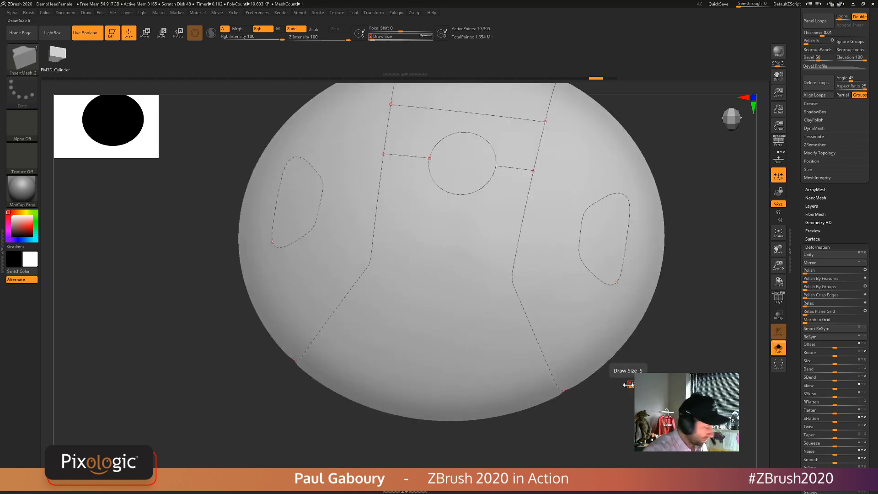
key(Return)
click(519, 302)
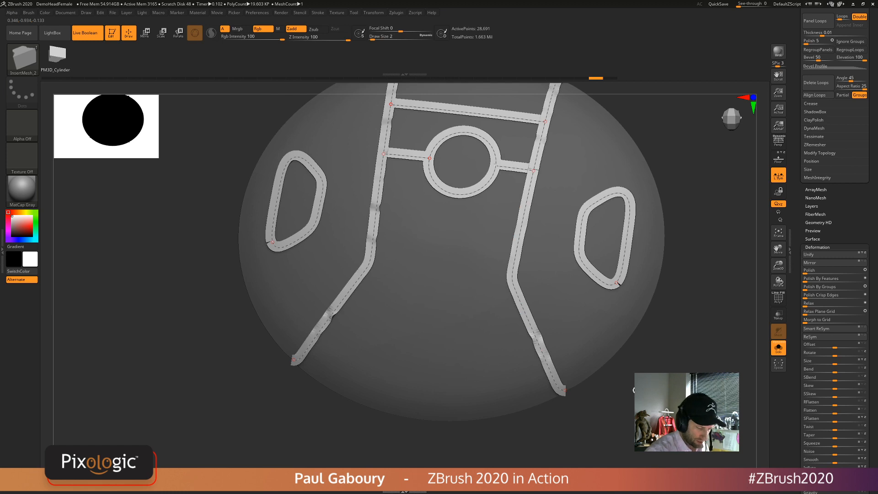
mouse_move(631, 396)
mouse_down()
mouse_move(650, 345)
mouse_move(623, 404)
mouse_move(617, 352)
mouse_move(614, 365)
mouse_up()
right_drag(614, 365, 515, 392)
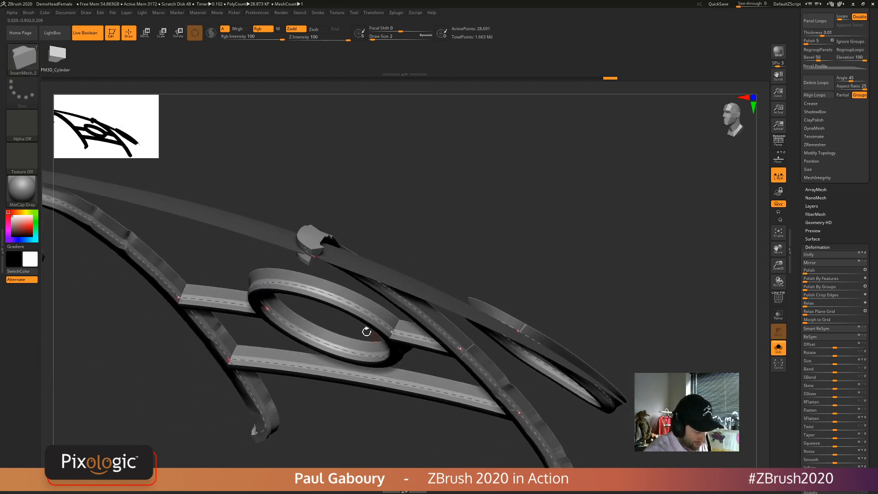
key(ctrl+z)
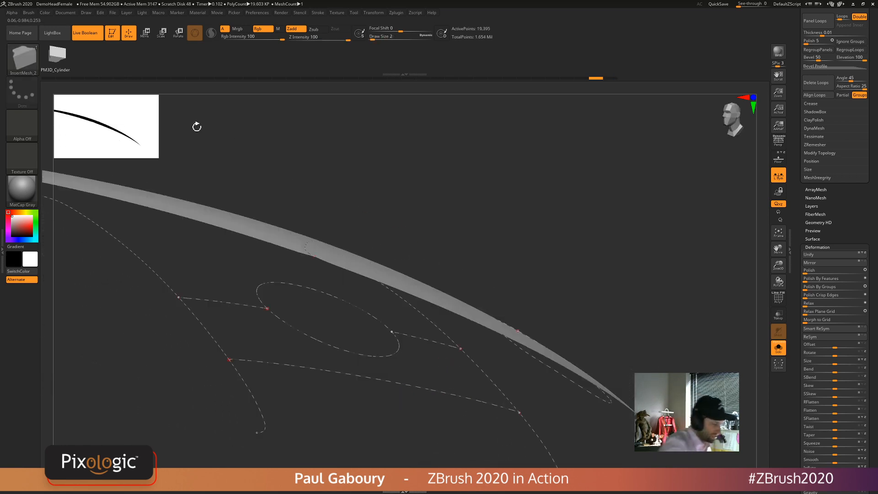
- Set the brush Imbed to -10 and insert mesh strips along all the framed polygroup curves
click(29, 13)
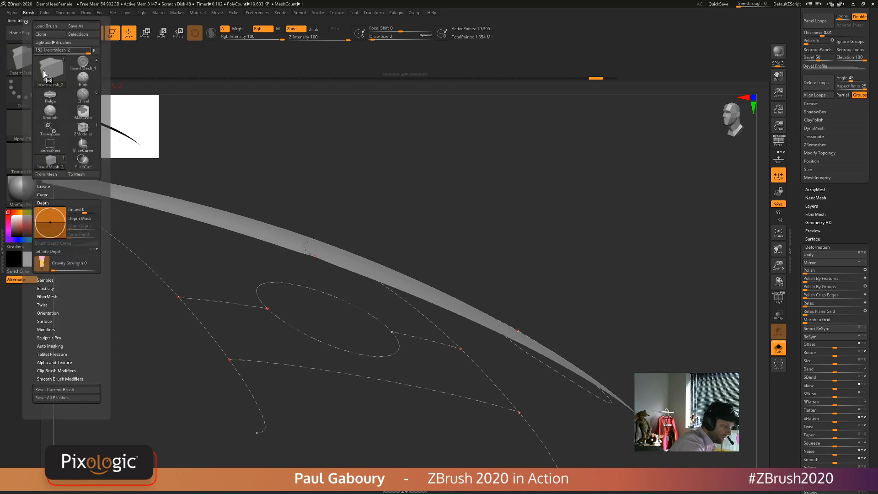
key(Return)
click(83, 212)
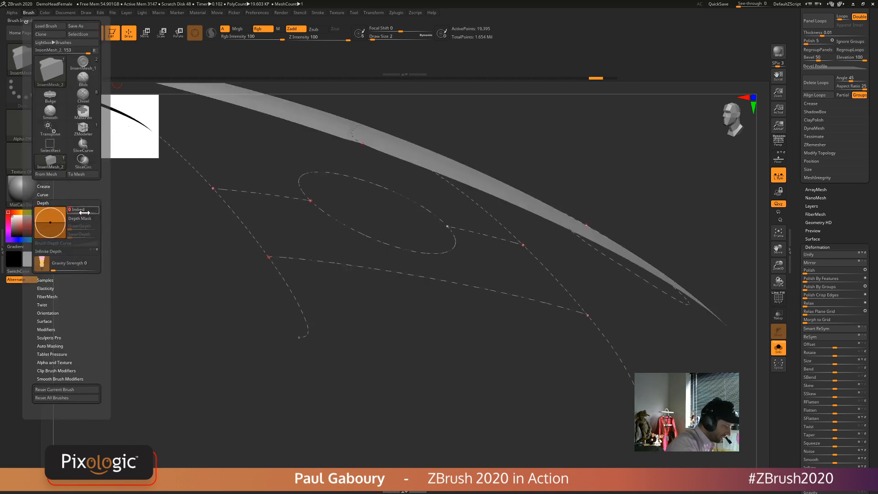
text(-10)
key(Return)
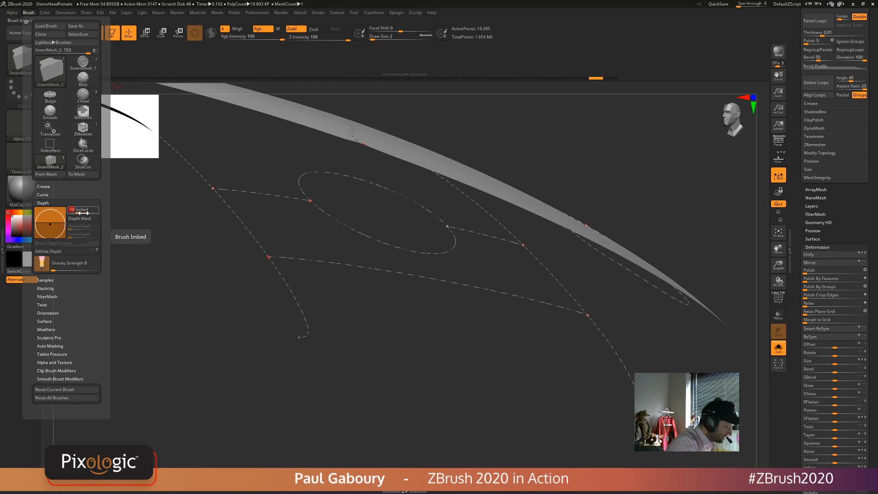
mouse_move(480, 372)
shift+mouse_down()
mouse_move(622, 188)
mouse_move(617, 263)
shift+mouse_up()
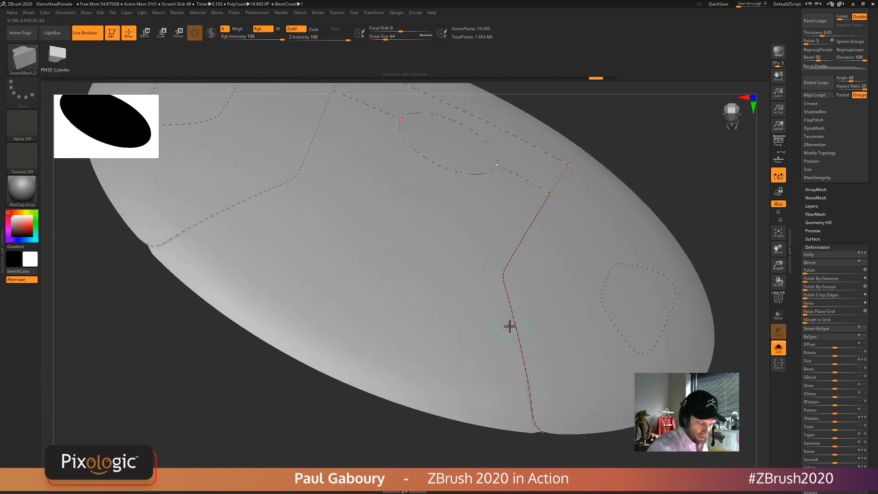
click(513, 325)
alt+drag(636, 428, 574, 372)
drag(626, 398, 631, 364)
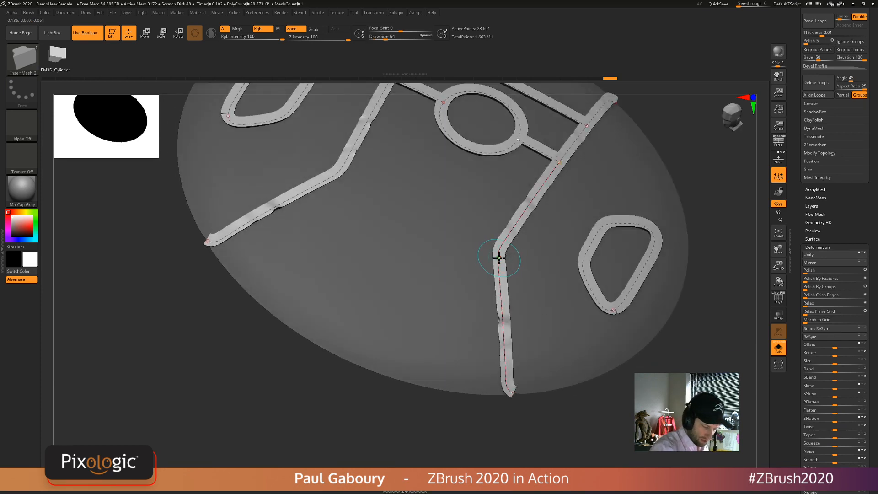
- Try smoothing the bent side curve to even out the kinks in its mesh strip
ctrl+shift+click(497, 258)
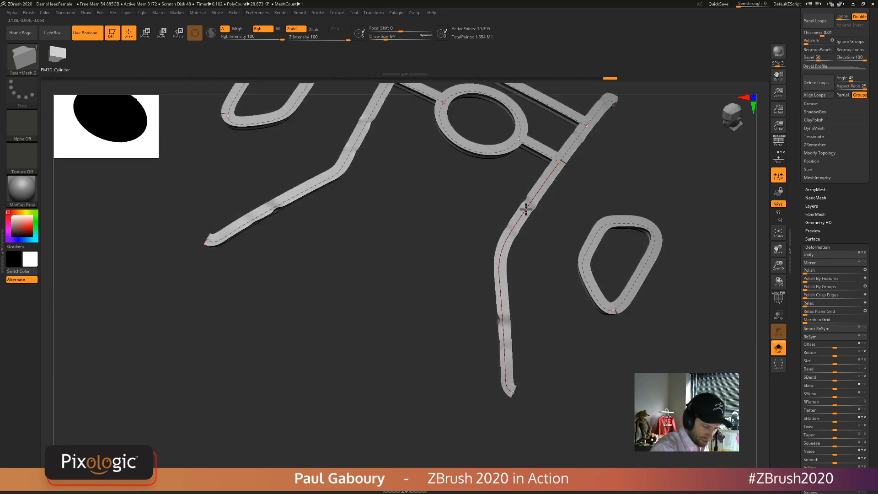
mouse_move(526, 209)
shift+mouse_down()
mouse_move(519, 220)
mouse_move(535, 196)
shift+mouse_up()
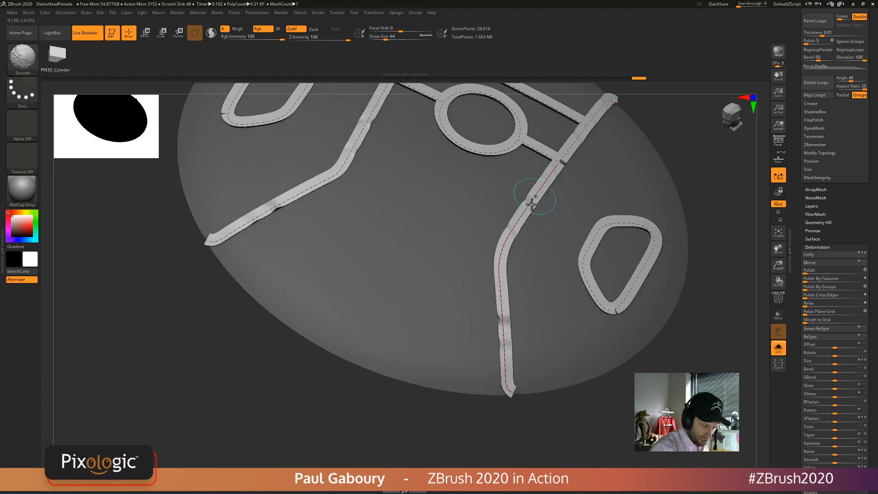
right_drag(532, 205, 527, 208)
ctrl+shift+click(527, 207)
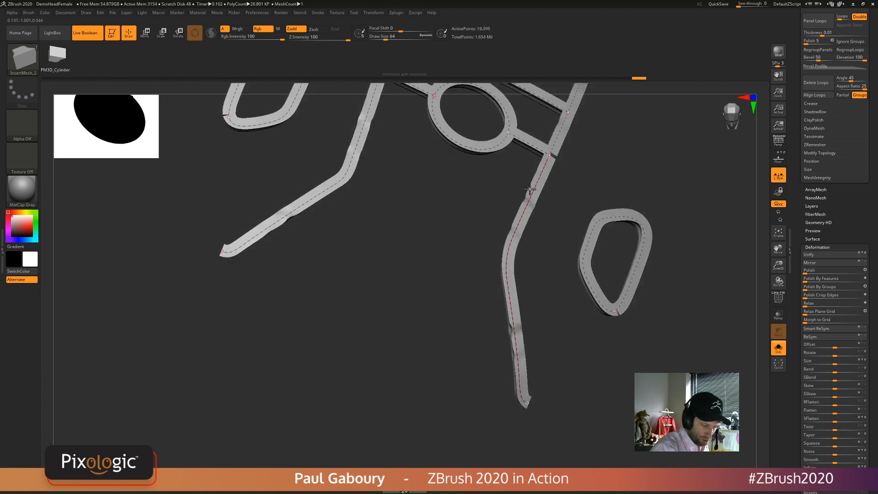
drag(520, 277, 520, 278)
ctrl+right_drag(521, 279, 516, 273)
alt+right_drag(629, 365, 529, 354)
ctrl+shift+click(484, 303)
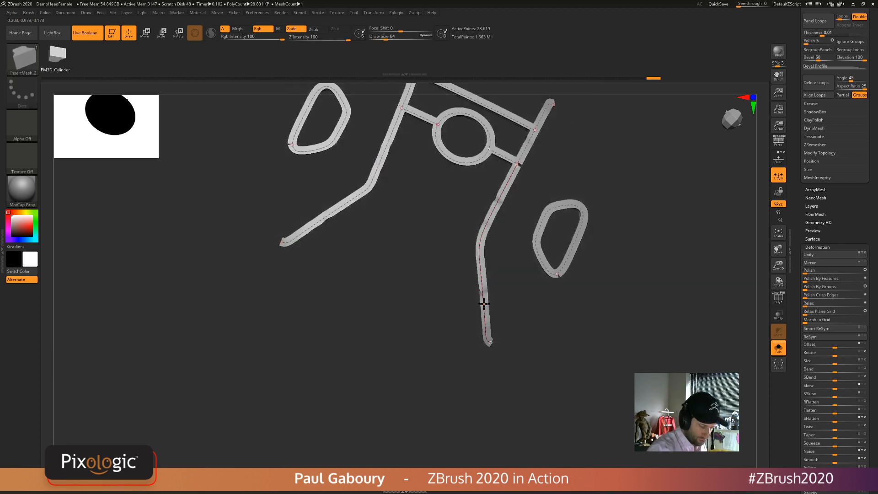
ctrl+shift+click(569, 358)
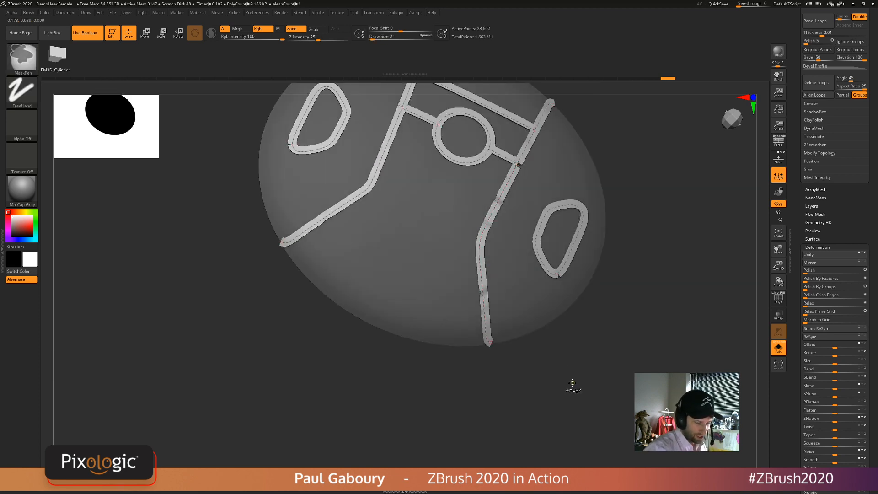
- Undo the curve smoothing, keeping the strips as originally inserted along the framed curves
key(ctrl+z)
key(ctrl+z)
key(ctrl+z)
key(ctrl+shift+z)
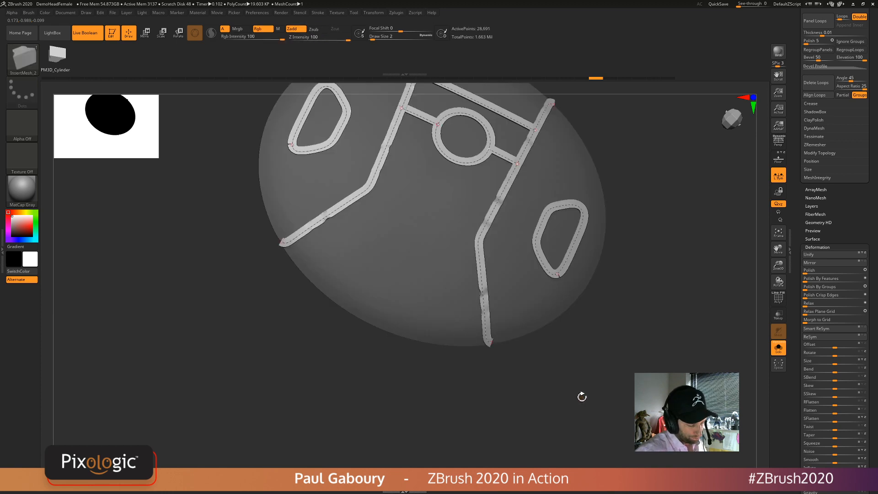
- Turn off Solo mode and view the new strips on the disc together with the other head parts
ctrl+right_drag(581, 396, 551, 368)
alt+drag(552, 368, 544, 366)
click(781, 350)
drag(620, 397, 606, 351)
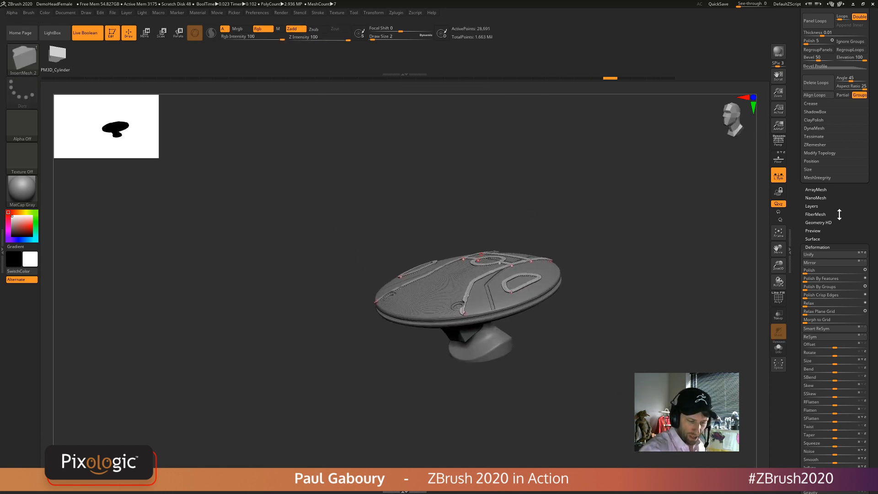
- Split the unmasked strips off the disc into their own subtool and select that subtool
drag(844, 200, 838, 305)
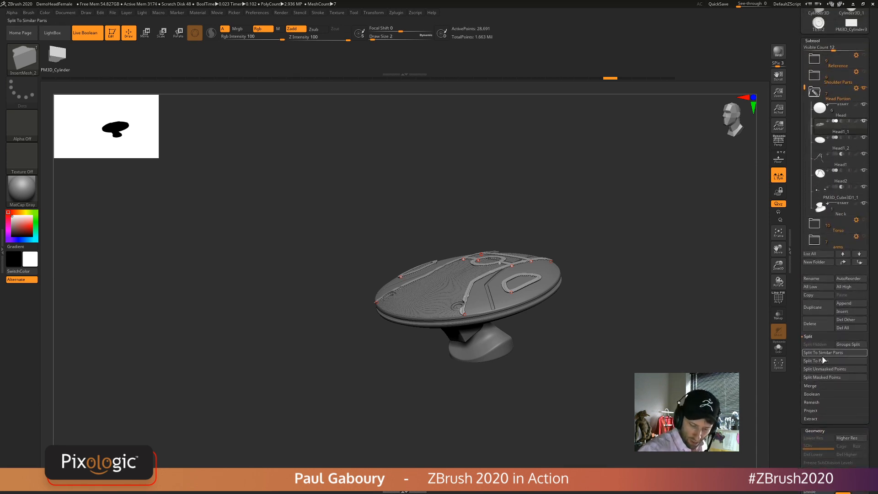
click(827, 372)
click(836, 142)
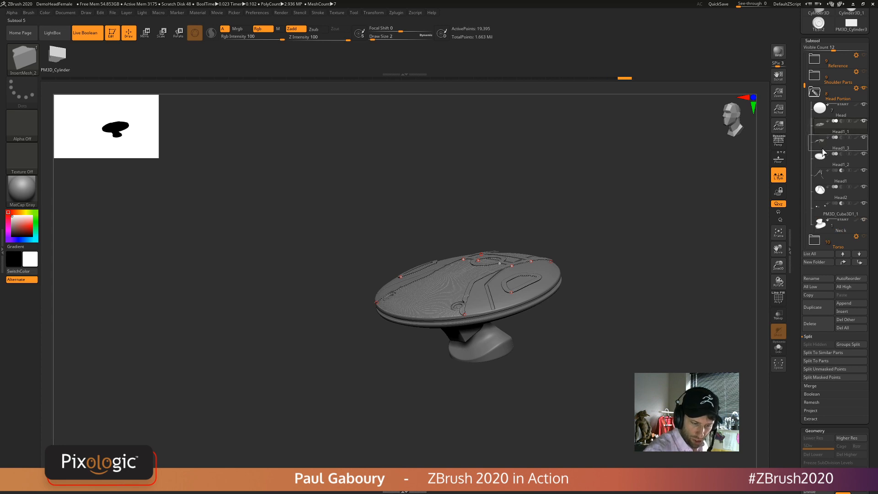
drag(606, 333, 619, 347)
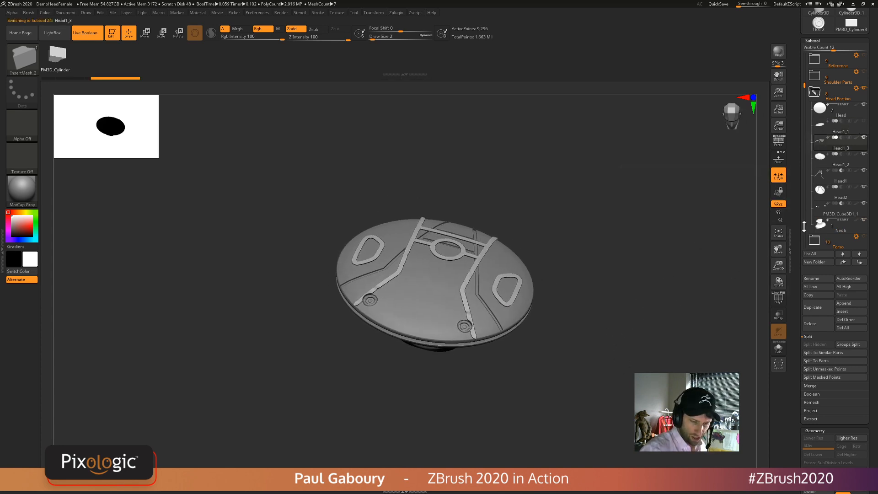
- Hide the original panel-line subtool Head1 and set the new strips subtool to subtract from the disc in Live Boolean
click(863, 171)
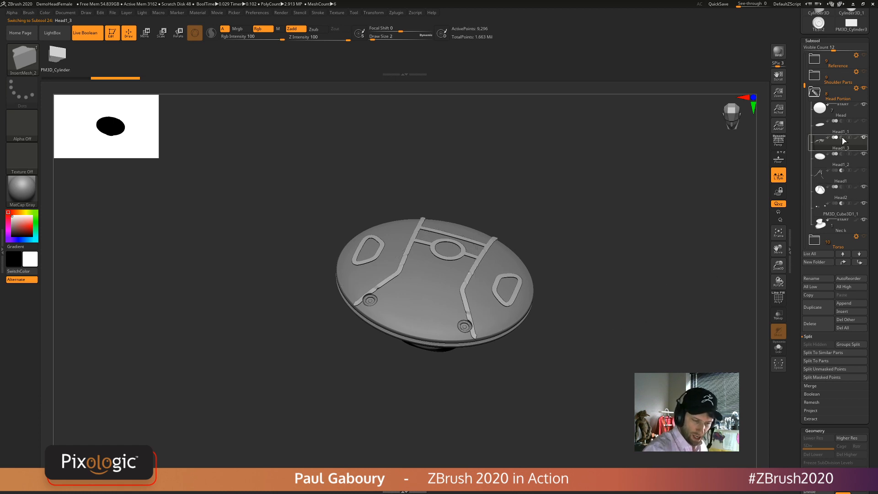
click(842, 138)
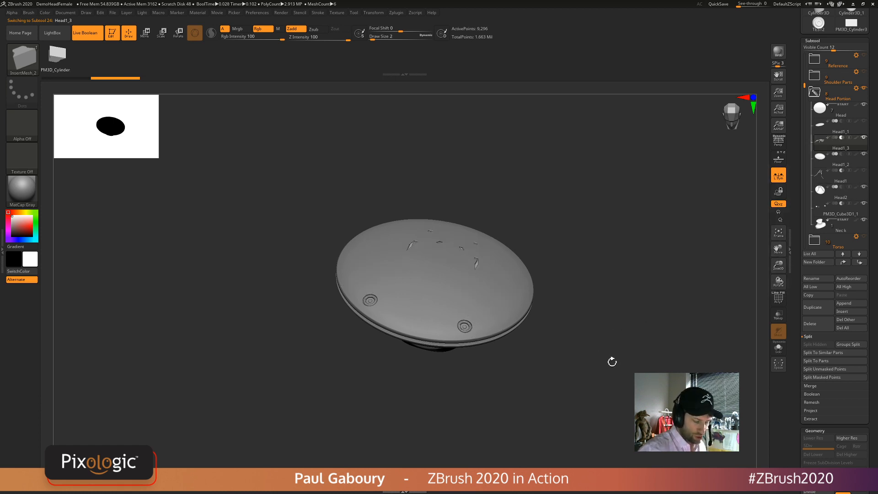
mouse_move(829, 147)
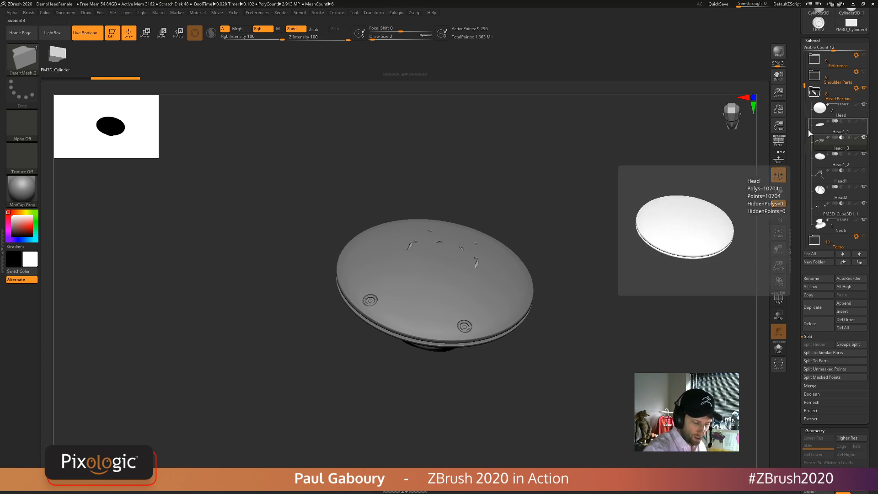
- Try shifting the subtractive strips into the disc along the vertical axis, and examine their mesh with polyframe shown
key(w)
ctrl+right_drag(590, 338, 551, 311)
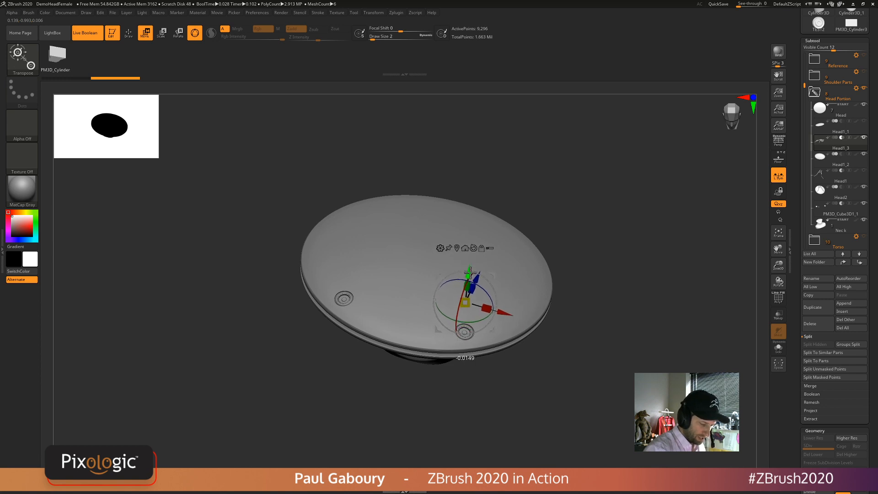
drag(582, 335, 584, 373)
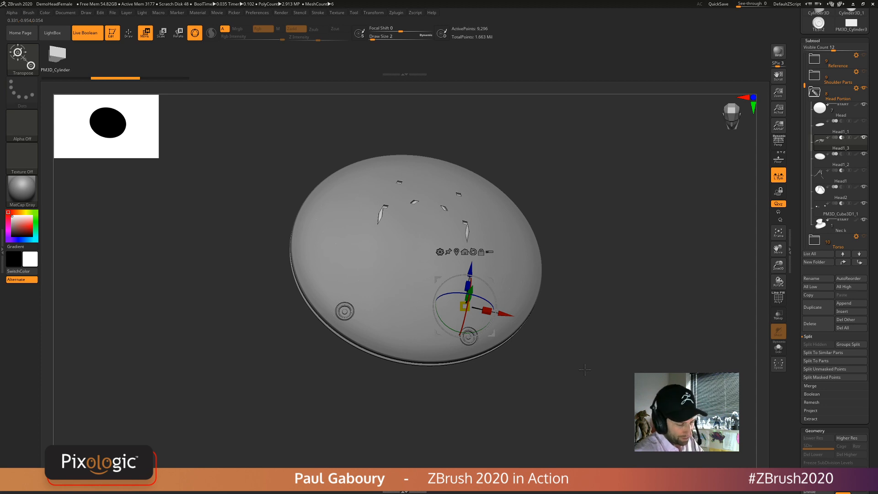
key(shift+f)
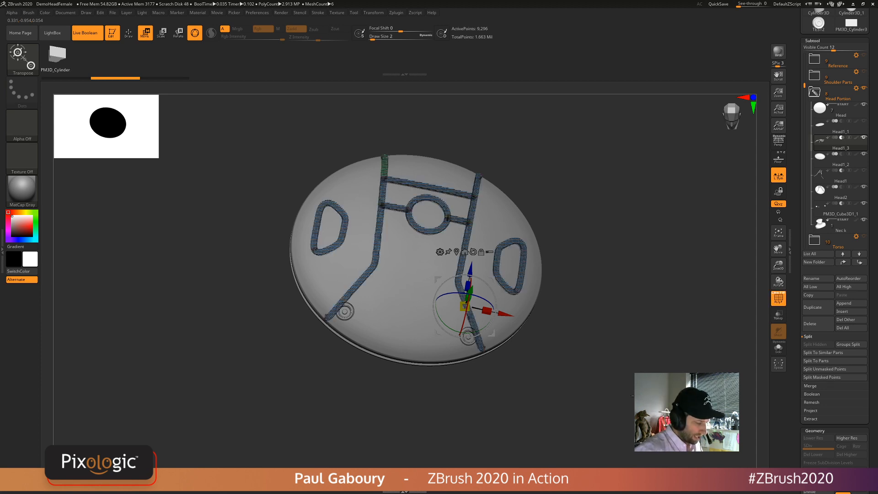
drag(584, 372, 589, 361)
ctrl+right_drag(588, 361, 564, 307)
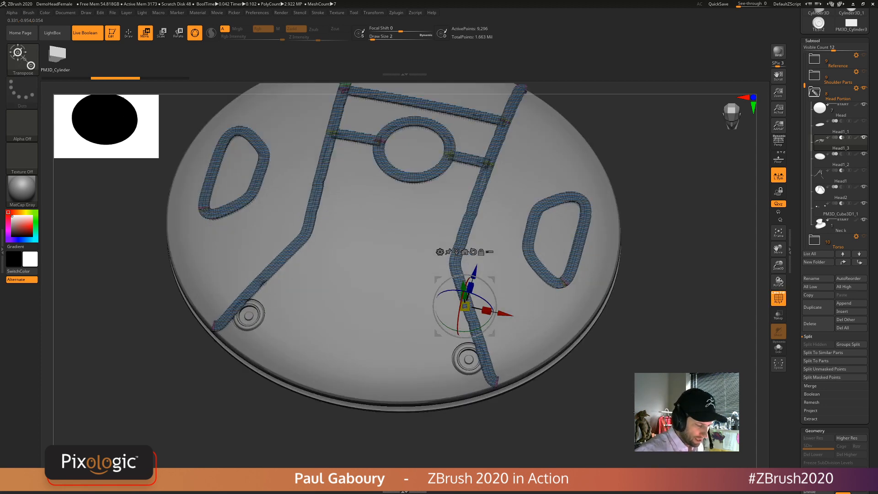
drag(631, 417, 654, 369)
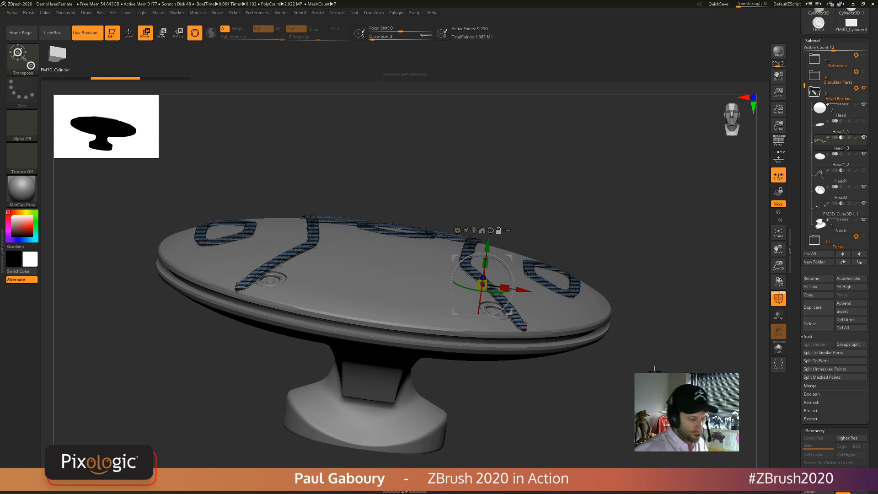
mouse_move(608, 327)
ctrl+right_down()
mouse_move(608, 355)
mouse_move(610, 313)
mouse_move(614, 340)
ctrl+right_up()
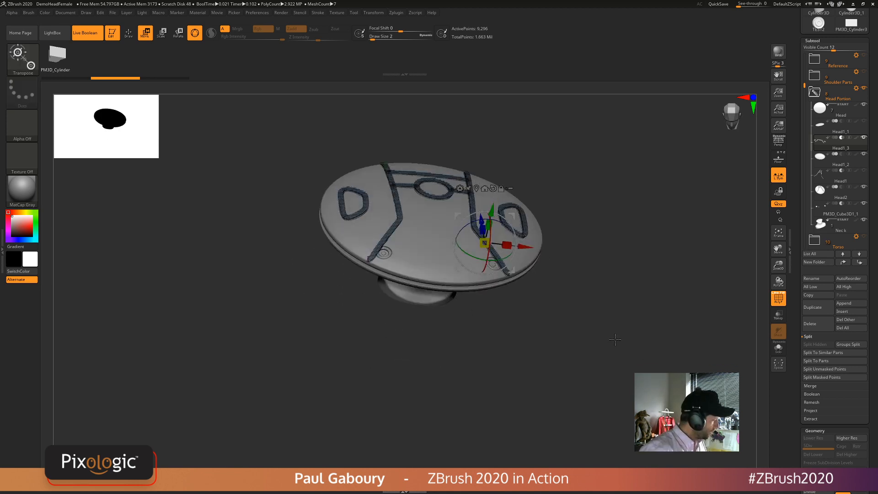
- Show the original panel-line subtool again and hide the new strips subtool to view the original grooves on the disc
key(q)
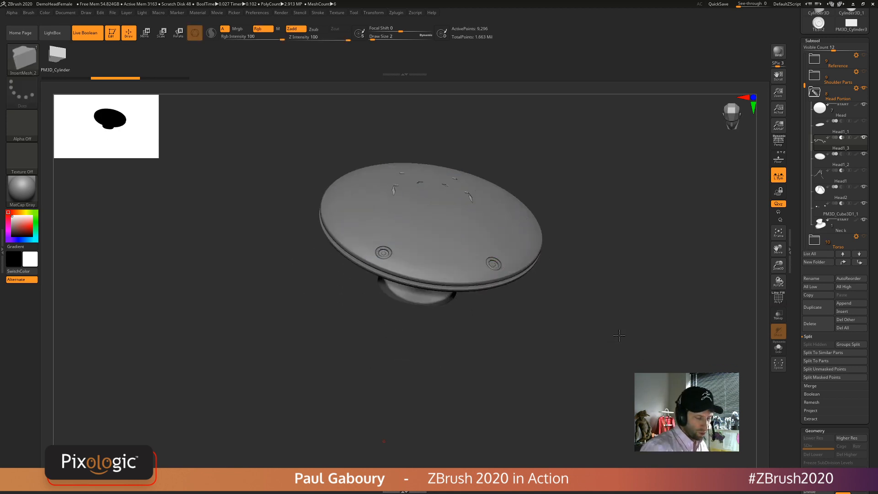
click(864, 171)
right_drag(621, 312, 614, 350)
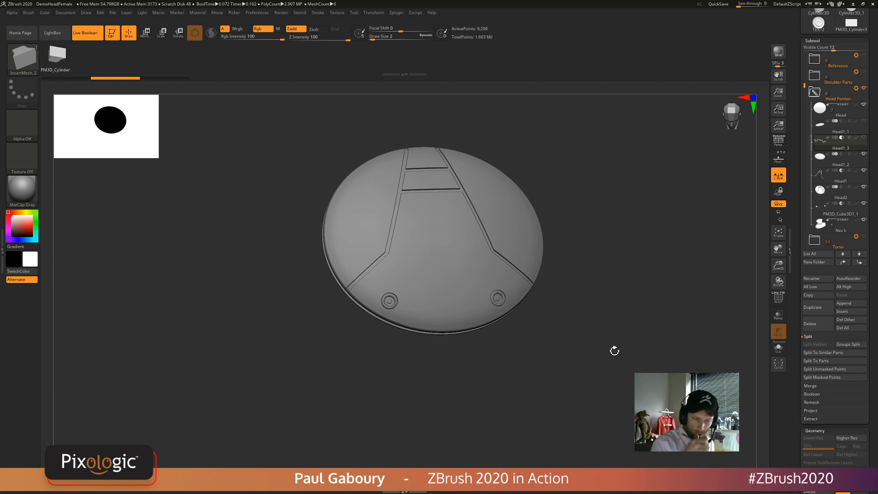
ctrl+right_drag(627, 345, 586, 314)
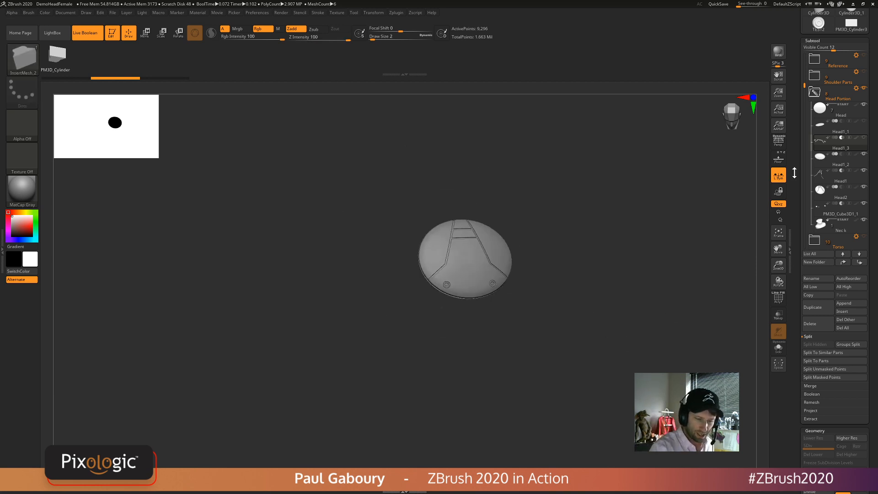
- Switch to the Cube3D primitive and convert it into a PolyMesh3D
drag(794, 173, 794, 247)
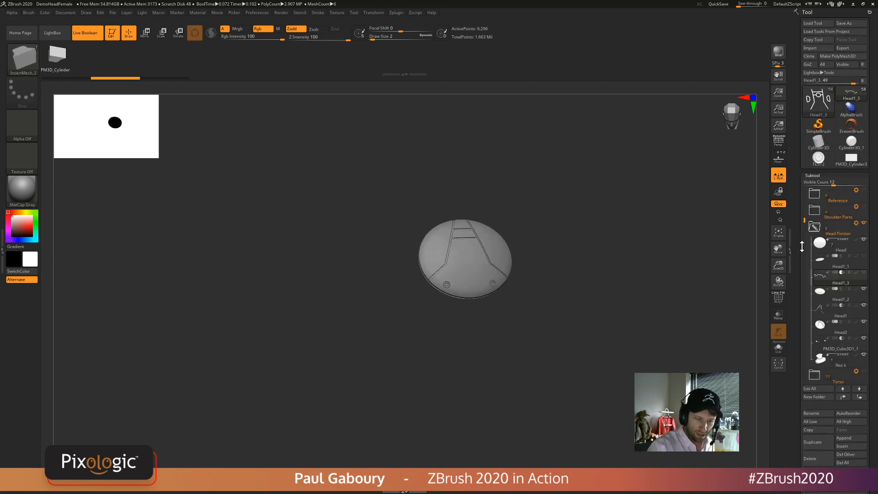
click(817, 104)
click(548, 134)
click(837, 55)
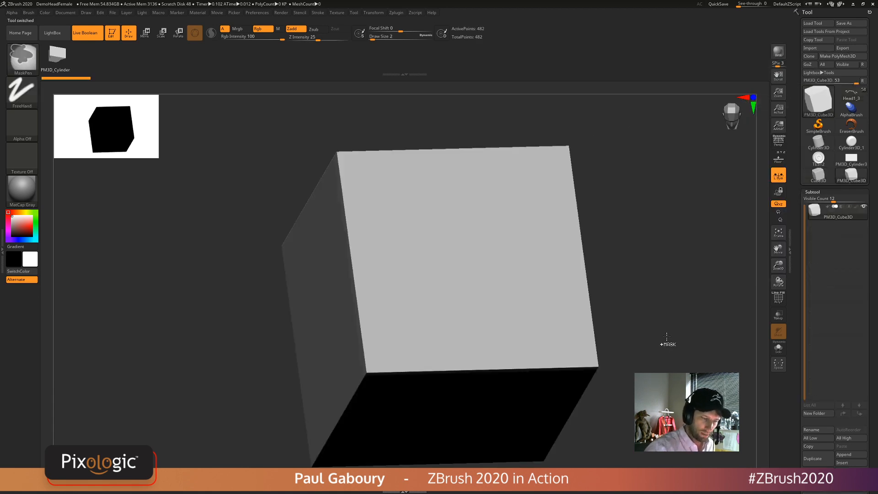
- Append a Cylinder3D subtool to the cube, scale it down and move it out so it protrudes from a side face
ctrl+right_drag(614, 301, 615, 305)
drag(874, 399, 870, 337)
click(851, 283)
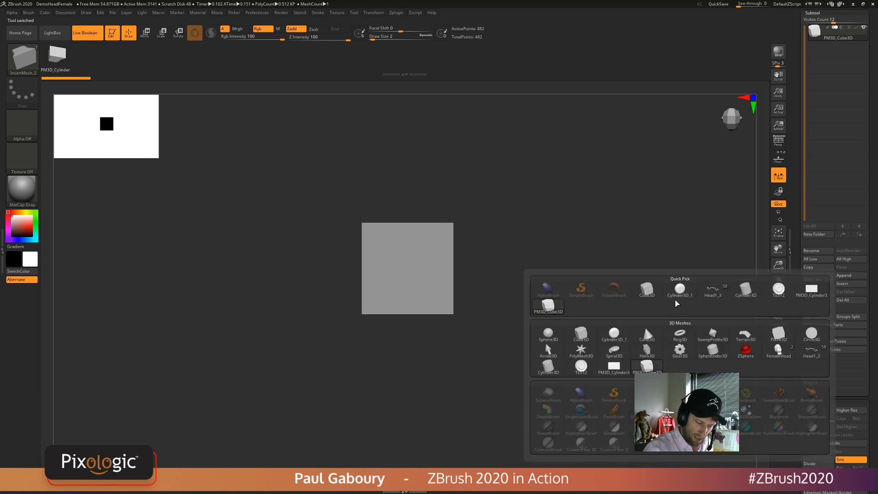
click(746, 294)
key(w)
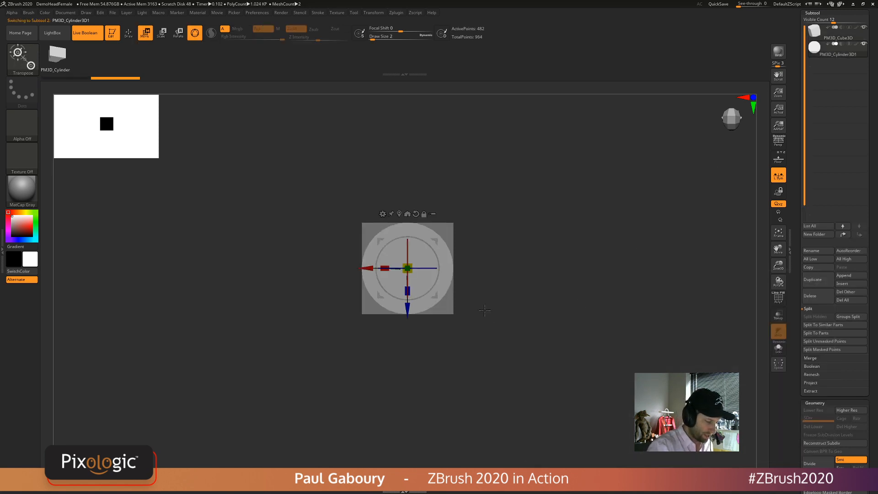
drag(559, 317, 455, 276)
drag(510, 286, 504, 310)
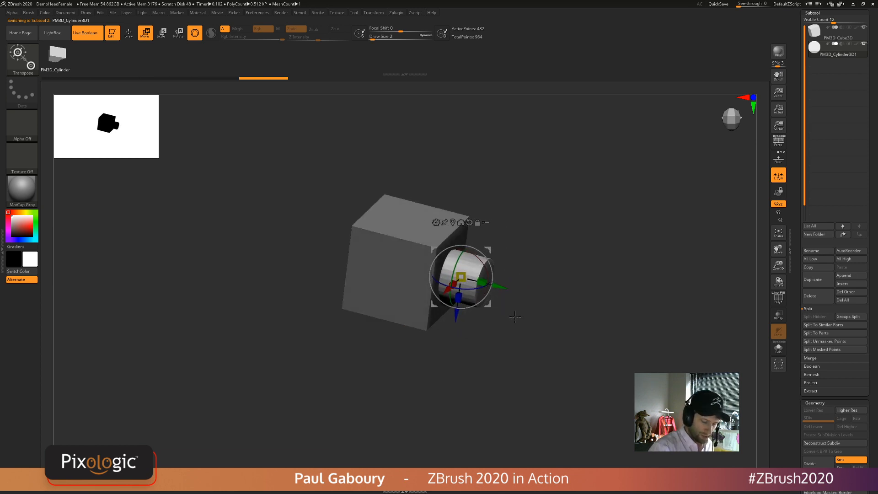
- Isolate the cylinder in Solo mode and switch to the ZModeler brush with polyframe shown
click(778, 349)
key(q)
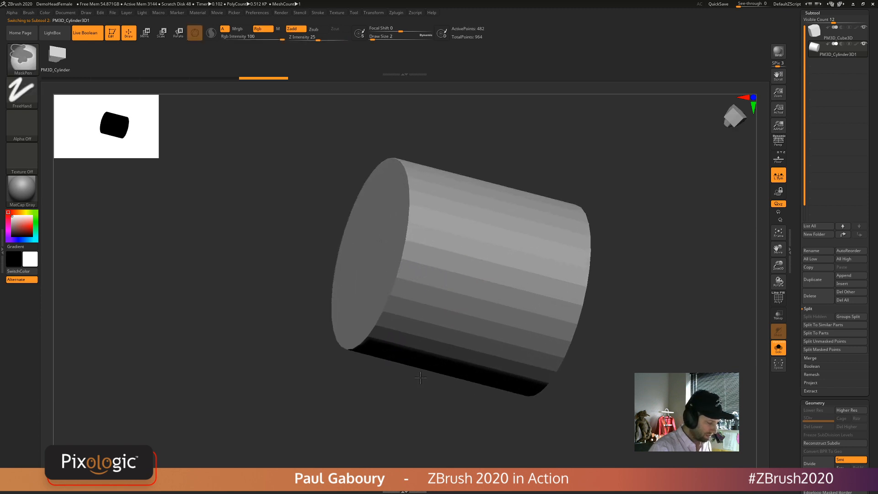
key(b)
key(z)
key(m)
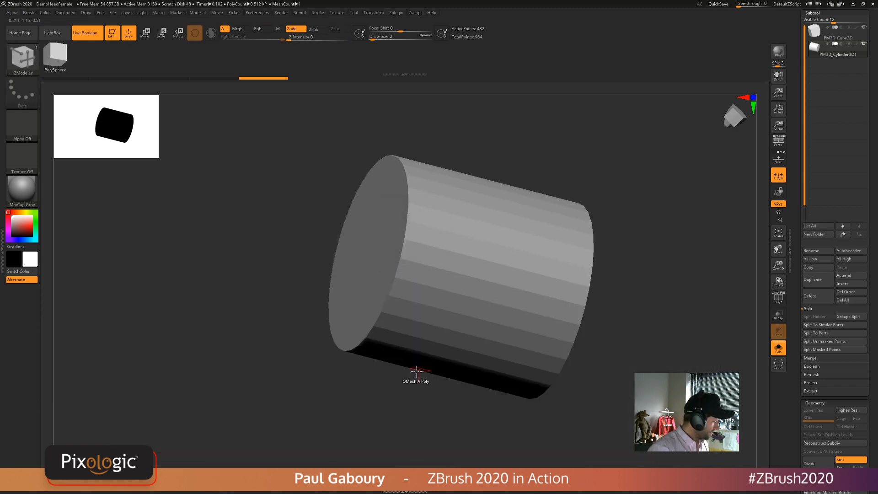
key(shift+f)
ctrl+right_drag(412, 372, 416, 342)
- Insert a single edge loop on the cylinder's end cap and delete the outer loops beside it to form a chamfered end
key(space)
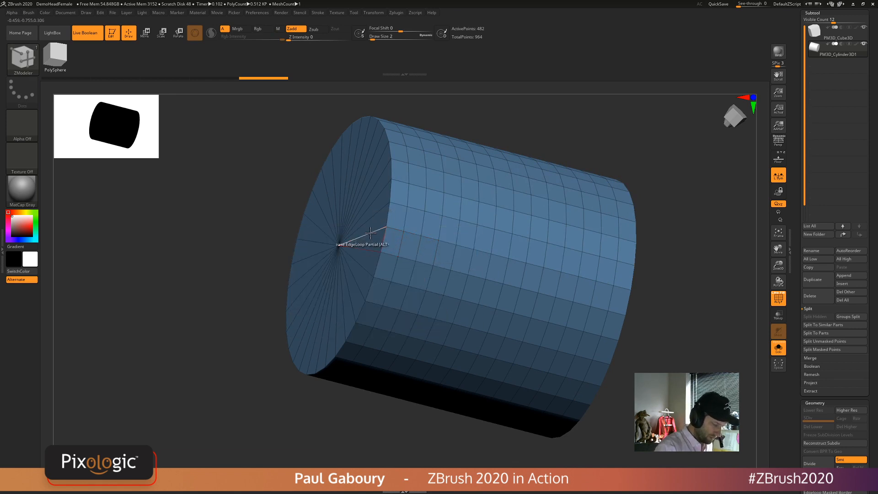
key(space)
click(357, 239)
click(363, 315)
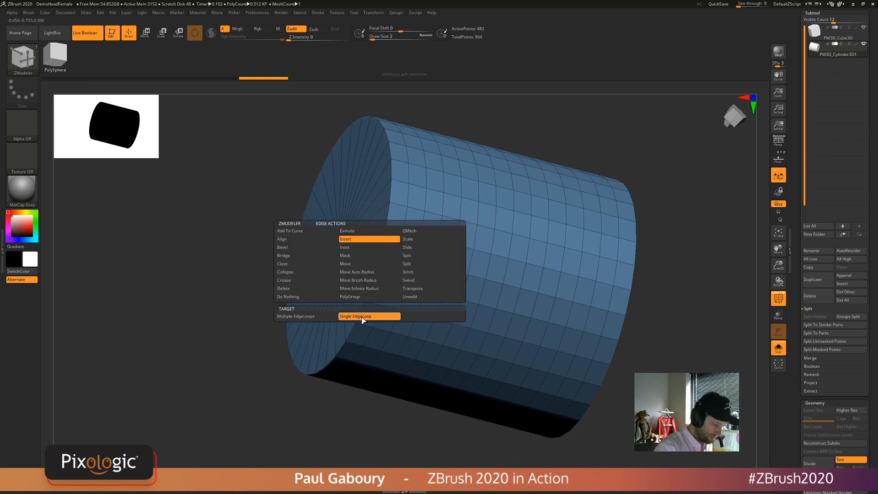
alt+click(388, 216)
ctrl+right_drag(415, 219, 439, 233)
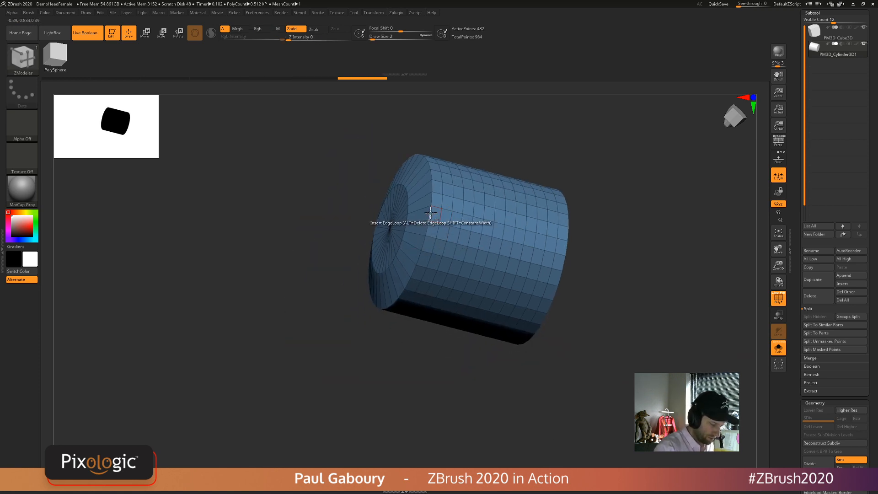
alt+click(441, 215)
alt+click(436, 211)
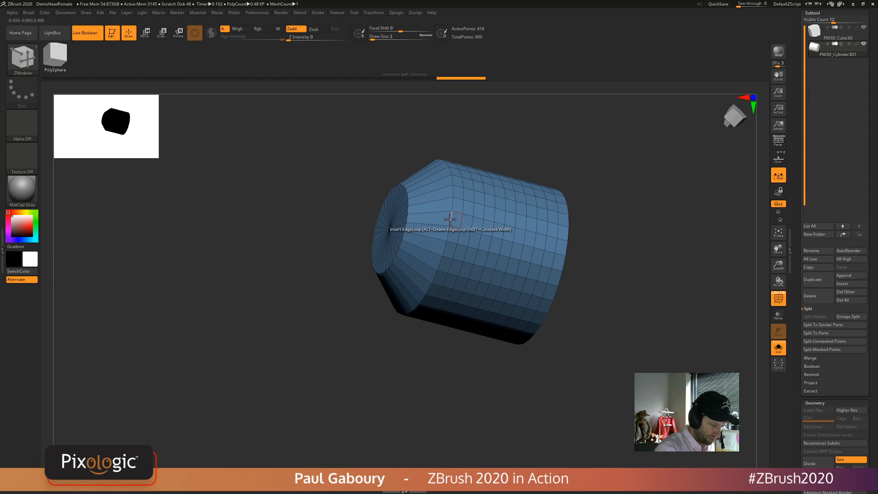
- Crease the complete edge loops around the cap, the chamfer and the cylinder's far rim with ZModeler's EdgeLoop Complete target
key(space)
click(384, 267)
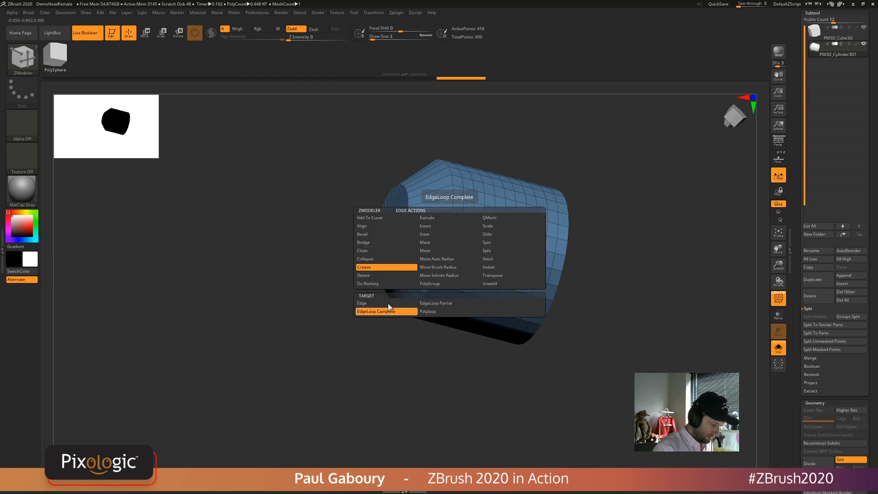
click(386, 310)
click(407, 218)
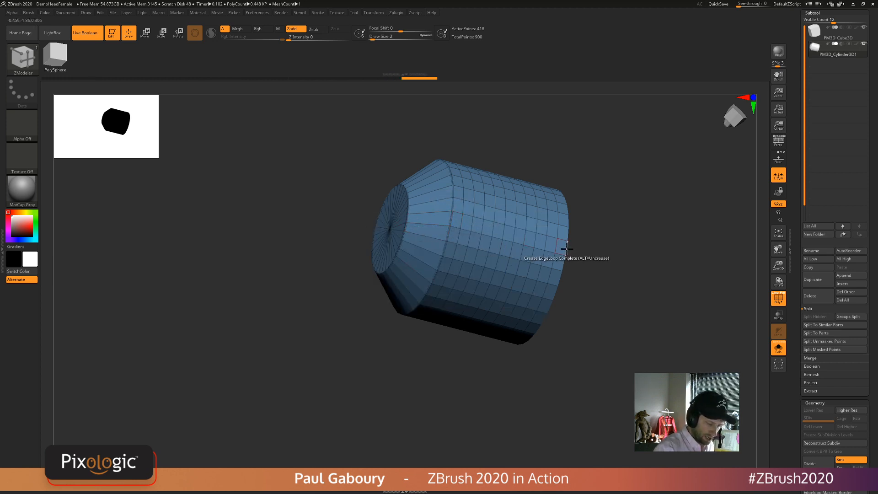
click(566, 250)
- Subdivide the creased cylinder and hide polyframe to view its smoothed surface and chamfered end
key(ctrl+d)
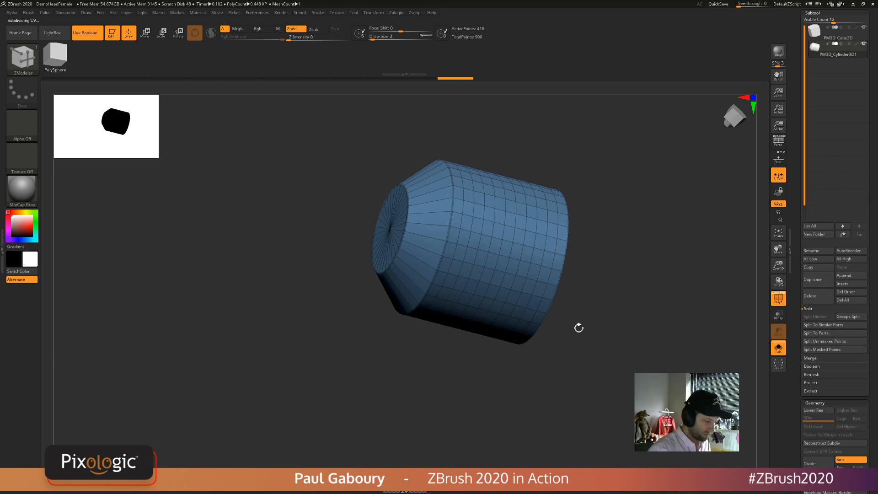
key(space)
key(shift+f)
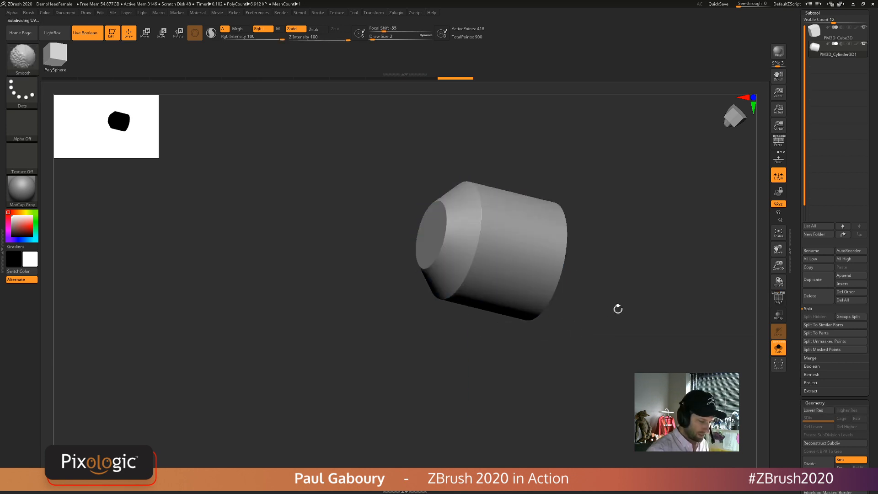
ctrl+right_drag(618, 308, 461, 376)
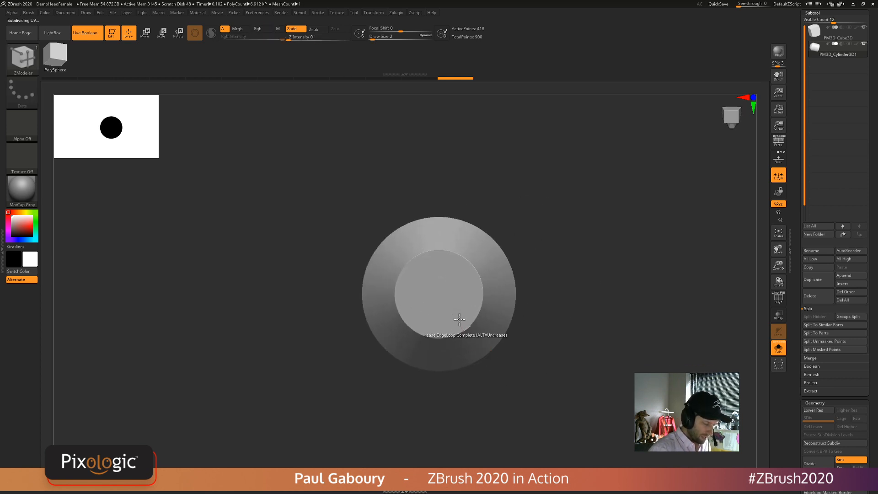
- Insert a QCube from the IMM Primitives brush at the centre of the cylinder's narrow end cap
key(space)
click(436, 305)
key(b)
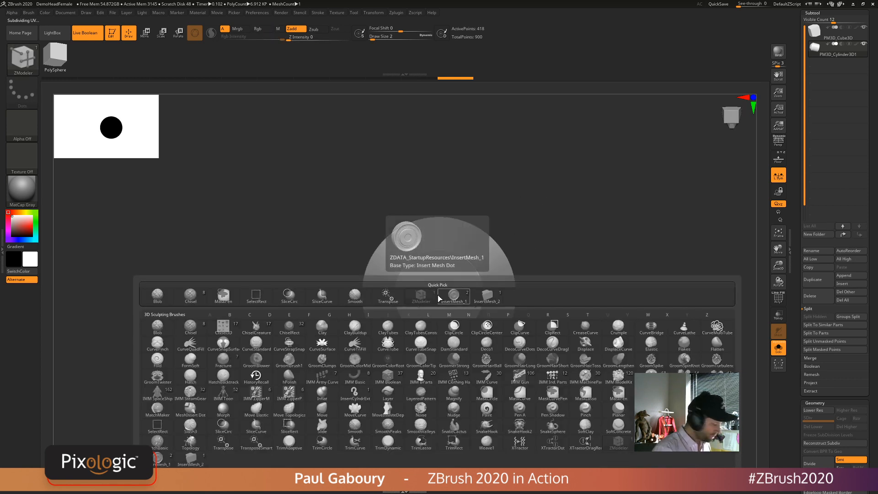
key(i)
click(651, 376)
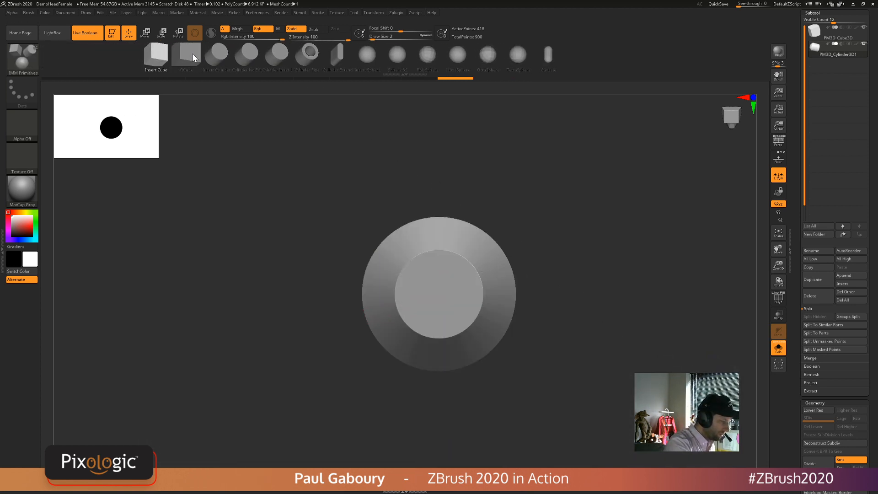
click(191, 55)
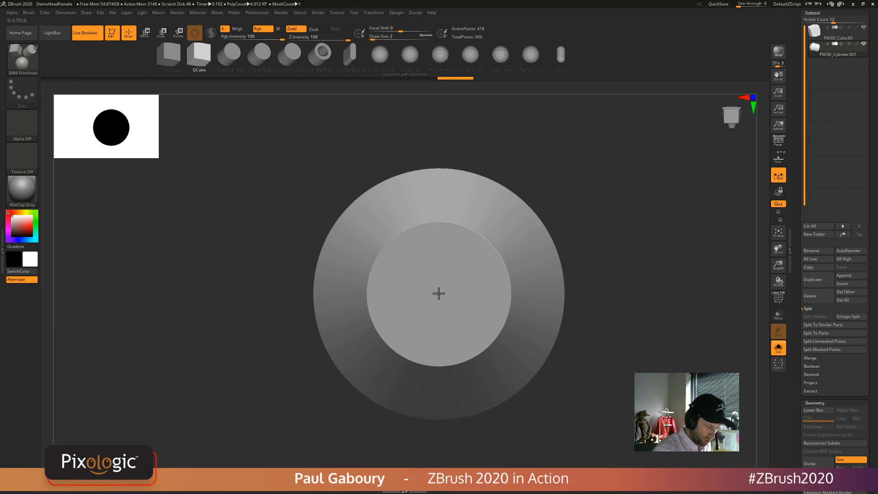
drag(438, 305, 439, 343)
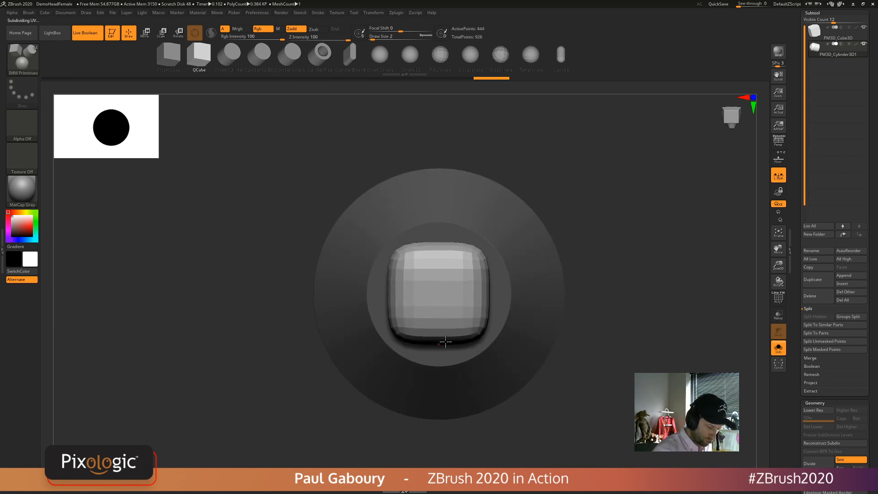
- Push the inserted QCube partly into the cylinder, mask the base and scale down the QCube's outer end into a taper
mouse_move(604, 365)
ctrl+right_down()
mouse_move(577, 356)
mouse_move(609, 360)
ctrl+right_up()
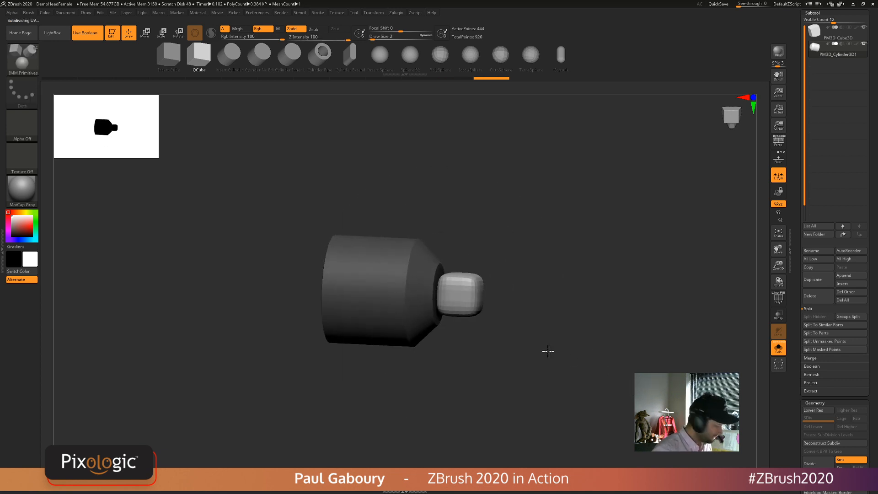
key(w)
ctrl+right_drag(548, 351, 563, 359)
drag(485, 296, 468, 302)
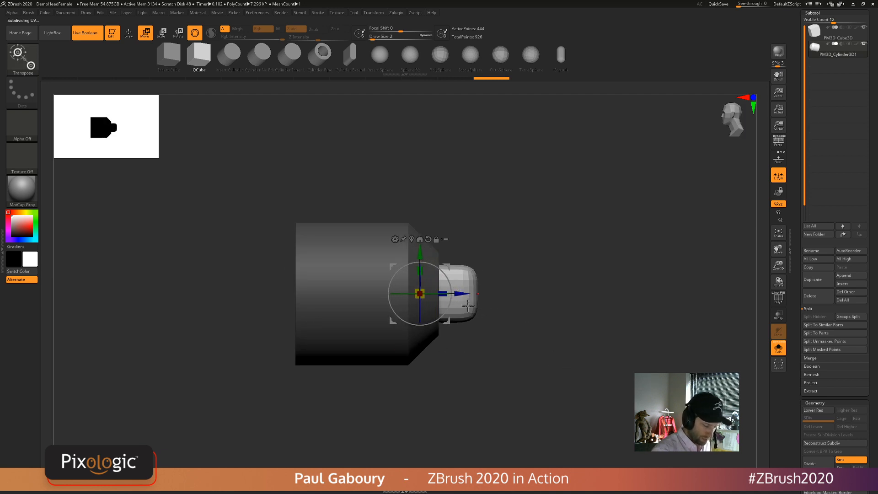
mouse_move(363, 439)
ctrl+mouse_down()
mouse_move(411, 383)
mouse_move(444, 145)
ctrl+mouse_up()
alt+drag(462, 296, 469, 279)
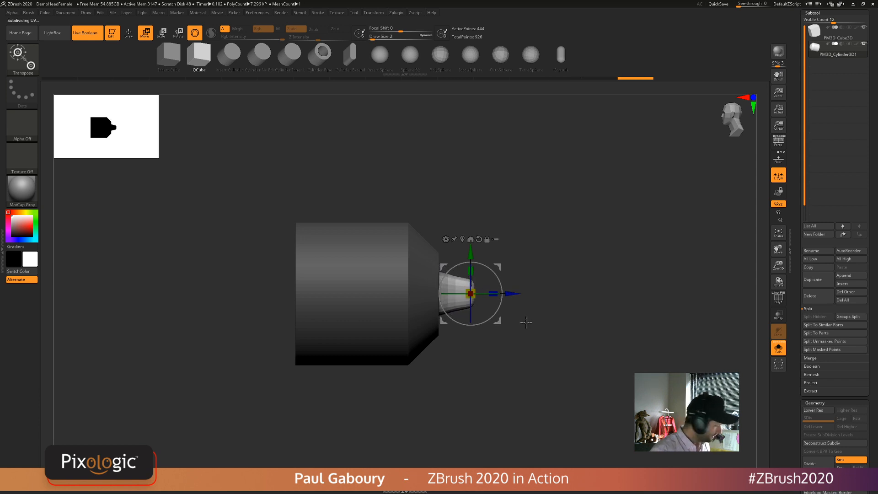
- Show polyframe and remove an edge loop from the tapered QCube tip using ZModeler's edge Insert action with the Single EdgeLoop target
key(shift+f)
ctrl+right_drag(527, 352, 531, 385)
key(q)
mouse_move(532, 385)
mouse_down()
mouse_move(519, 381)
mouse_move(522, 371)
mouse_up()
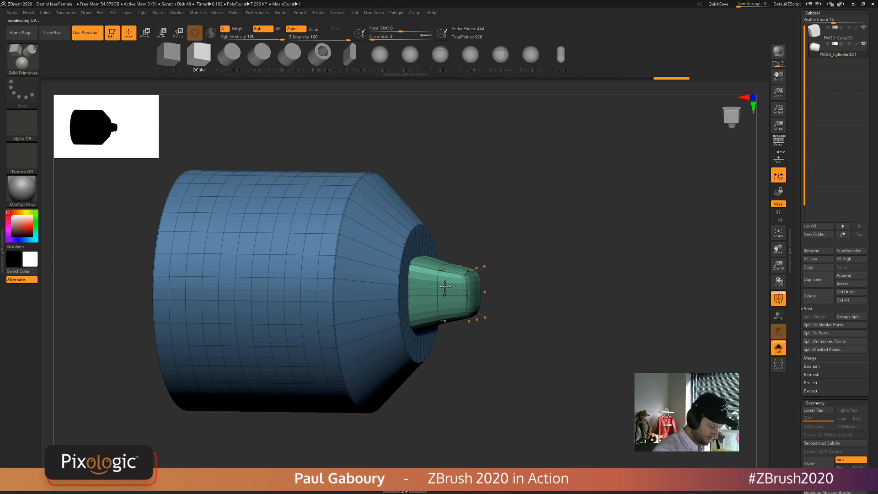
right_drag(446, 288, 467, 298)
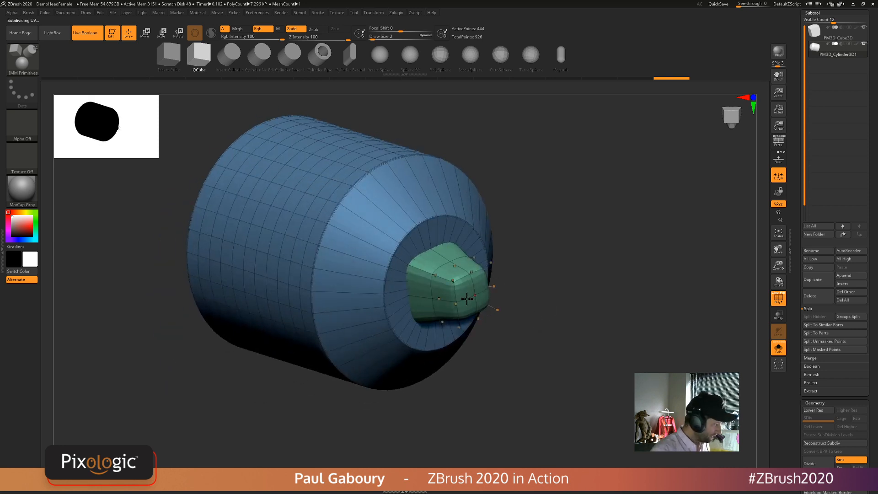
key(b)
key(z)
key(m)
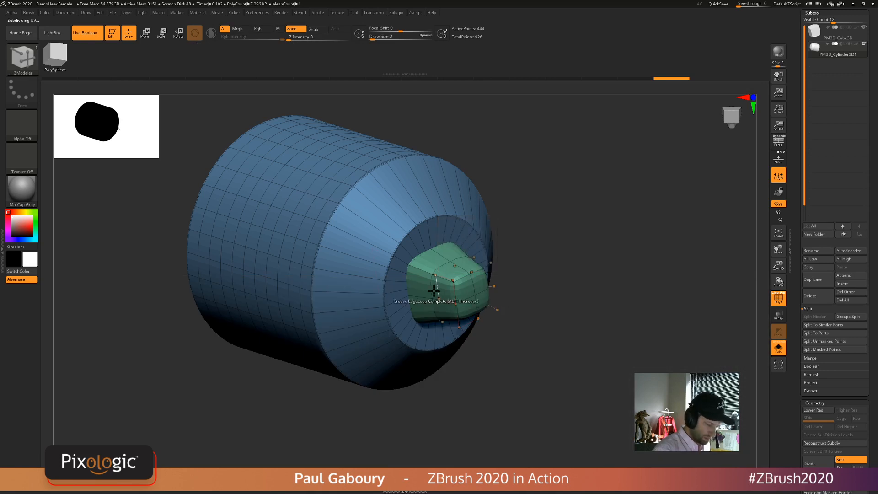
key(space)
click(437, 295)
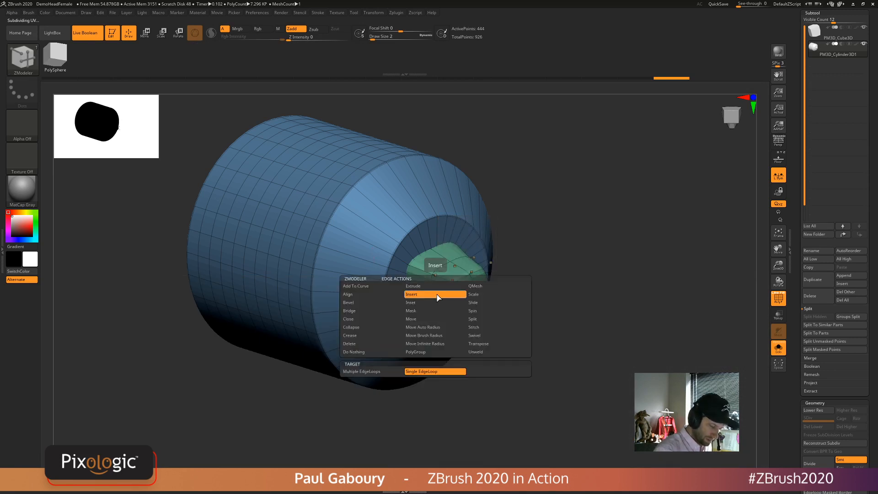
click(434, 290)
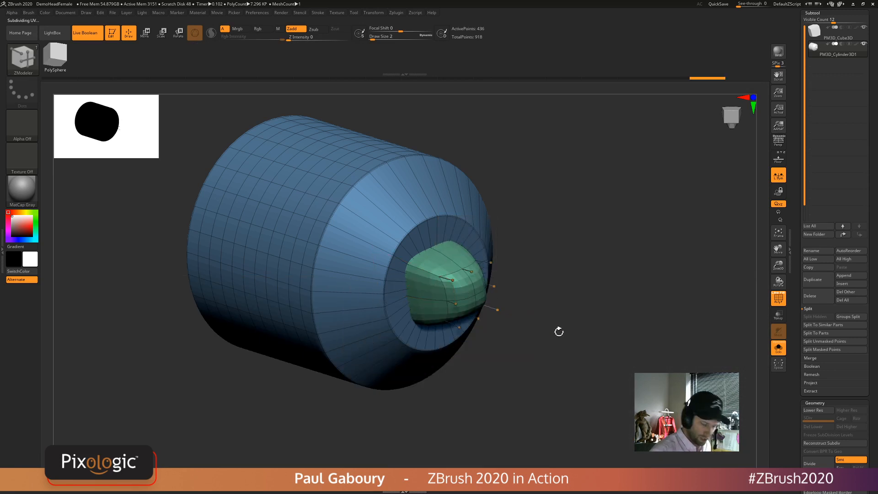
- Crease the cylinder mesh at a CTolerance of 45, hide polyframe and bring the cube back into view
drag(869, 407, 872, 339)
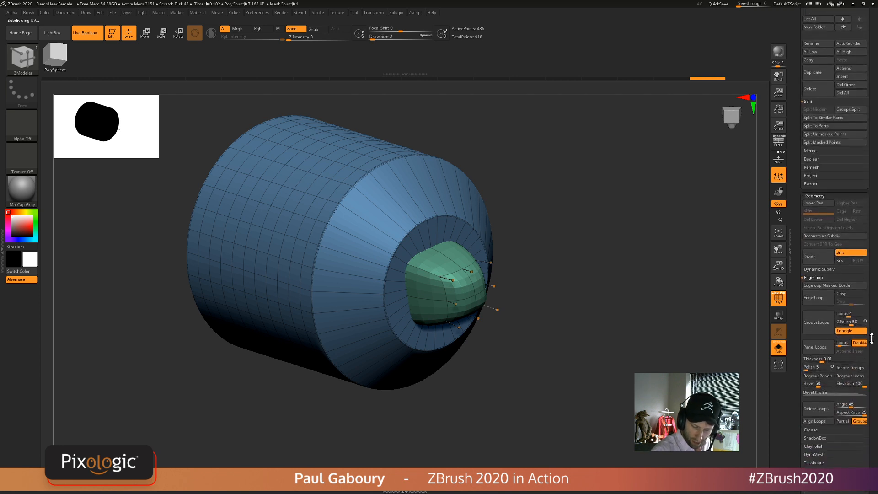
click(811, 430)
click(818, 293)
mouse_move(627, 336)
ctrl+right_down()
mouse_move(527, 337)
mouse_move(558, 387)
mouse_move(567, 384)
mouse_move(541, 353)
ctrl+right_up()
key(shift+f)
click(783, 350)
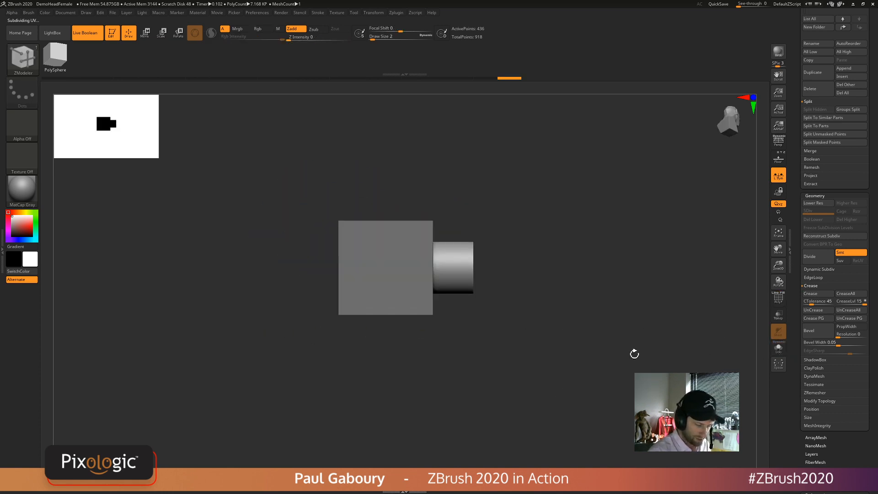
- Set the cylinder subtool to subtraction and adjust its position along its axis to cut the stepped recess into the cube
ctrl+right_drag(596, 359, 572, 342)
drag(874, 209, 870, 317)
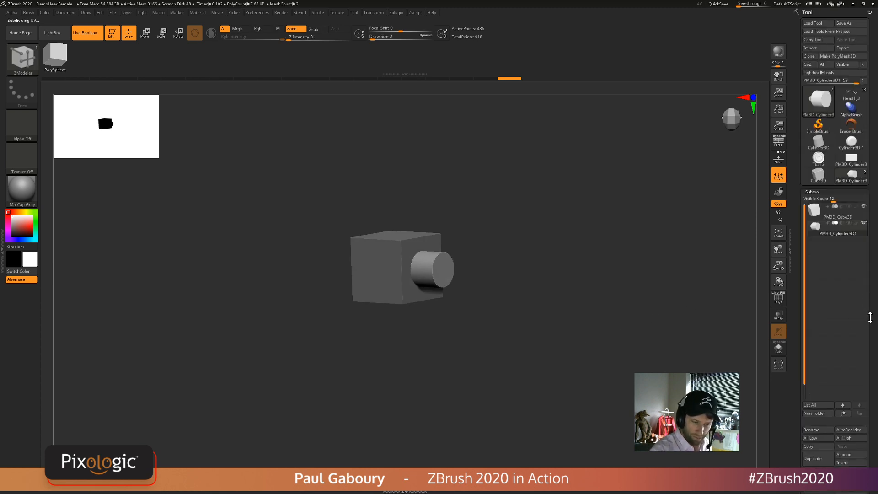
click(841, 224)
mouse_move(600, 322)
right_down()
mouse_move(584, 308)
mouse_move(559, 362)
mouse_move(568, 337)
mouse_move(552, 334)
right_up()
key(w)
mouse_move(370, 287)
mouse_down()
mouse_move(379, 284)
mouse_move(369, 289)
mouse_up()
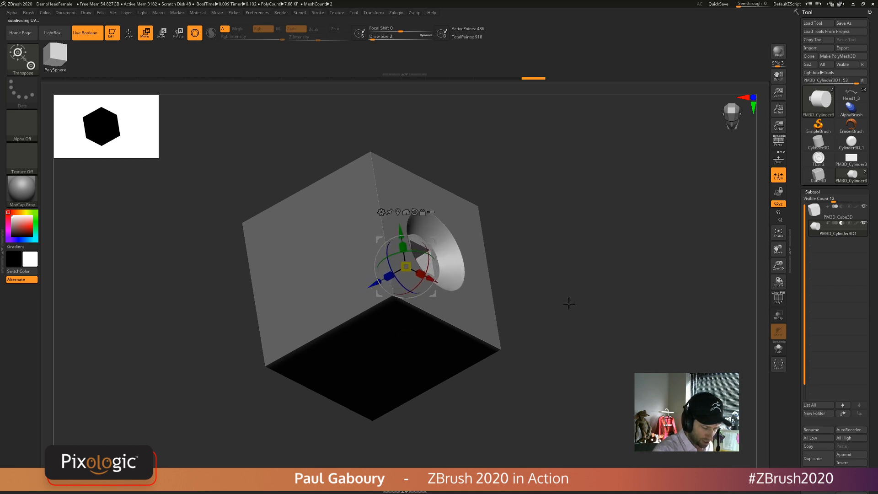
mouse_move(568, 303)
right_down()
mouse_move(557, 359)
mouse_move(570, 337)
mouse_move(559, 319)
mouse_move(544, 322)
mouse_move(563, 329)
right_up()
key(q)
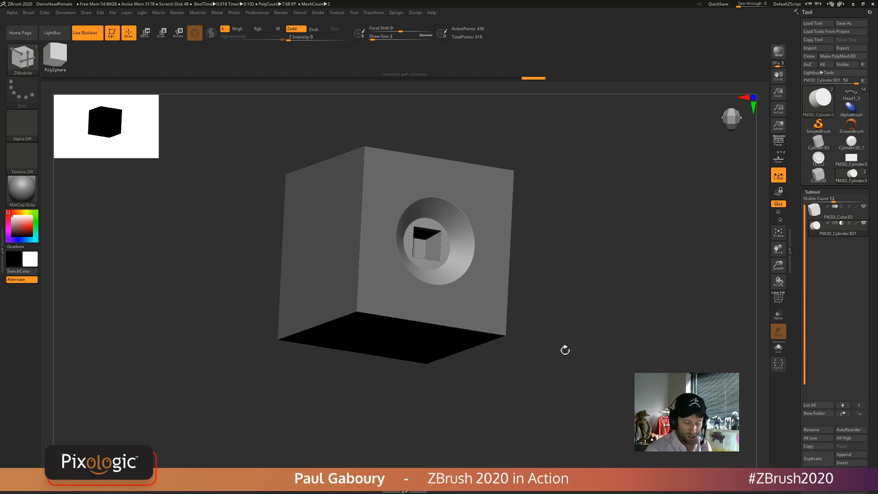
- Duplicate the subtractive cylinder, naming the copy Pos and the original Neg
key(ctrl+shift+d)
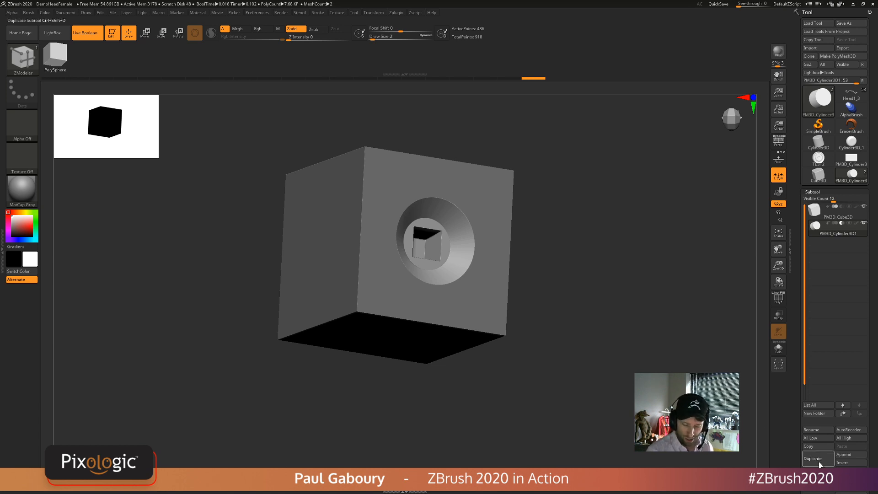
drag(578, 386, 596, 388)
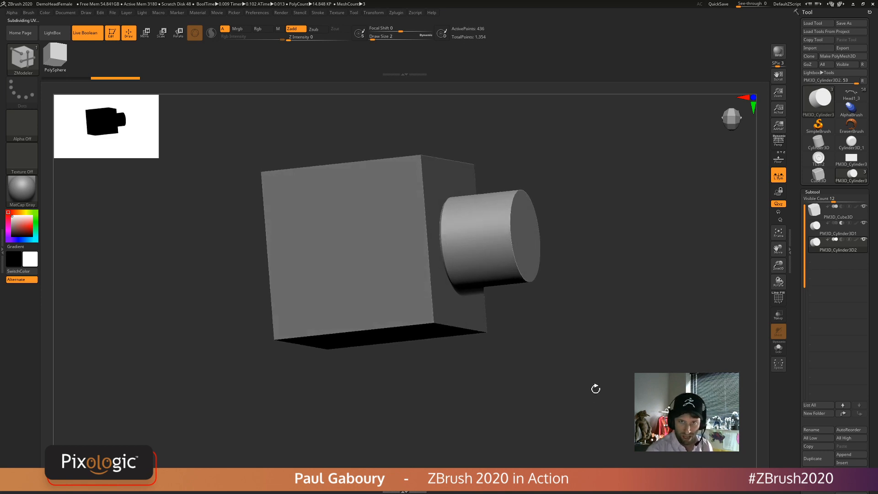
click(805, 430)
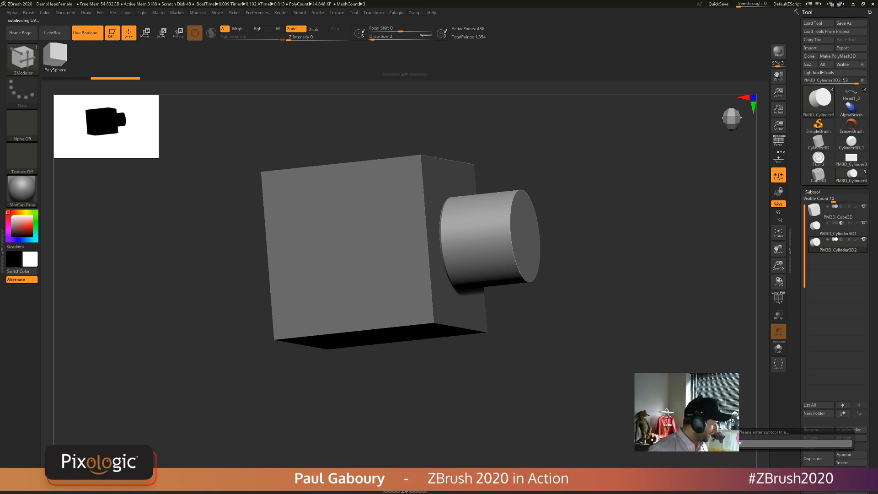
key(Return)
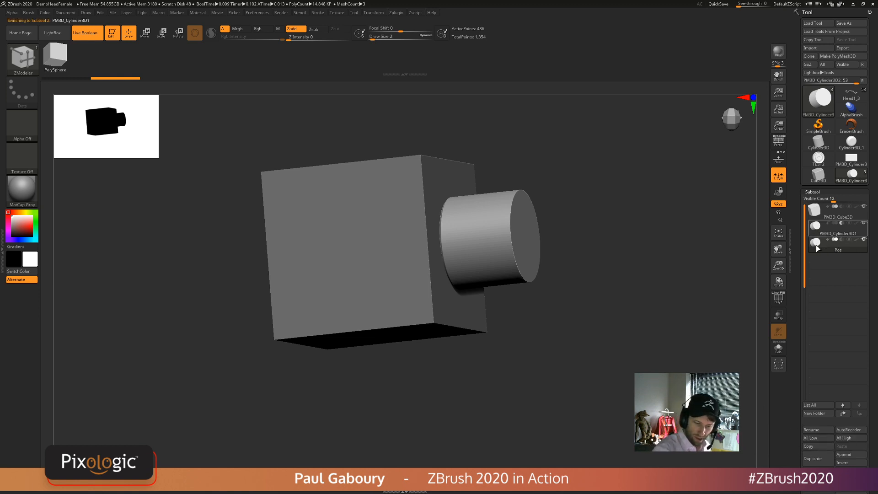
click(837, 231)
click(818, 431)
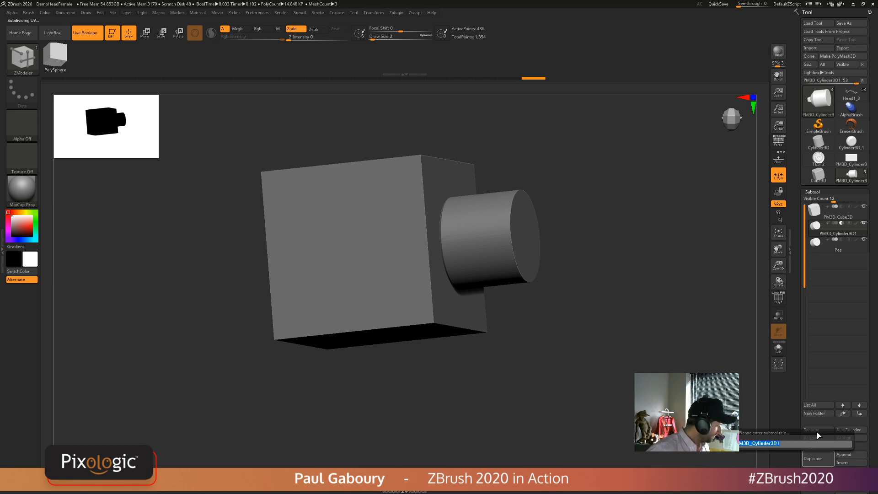
key(Return)
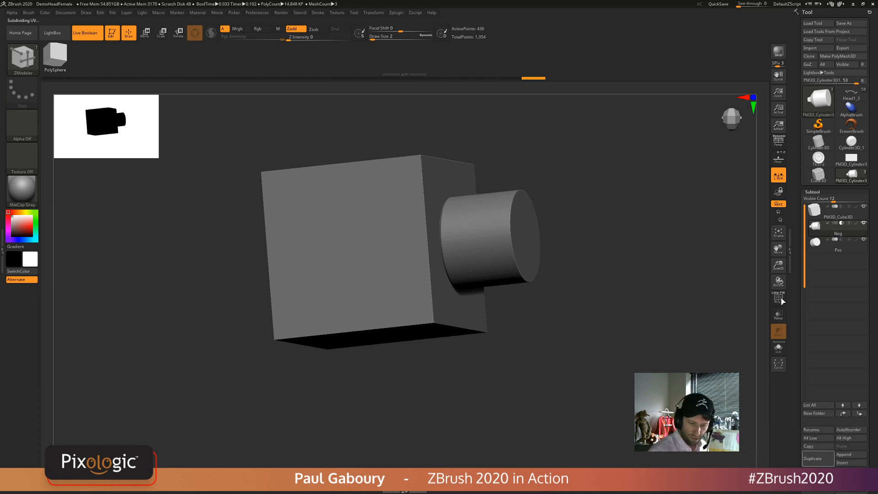
- Rename the cube subtool Base and mark it as a Start subtool for the boolean
click(837, 213)
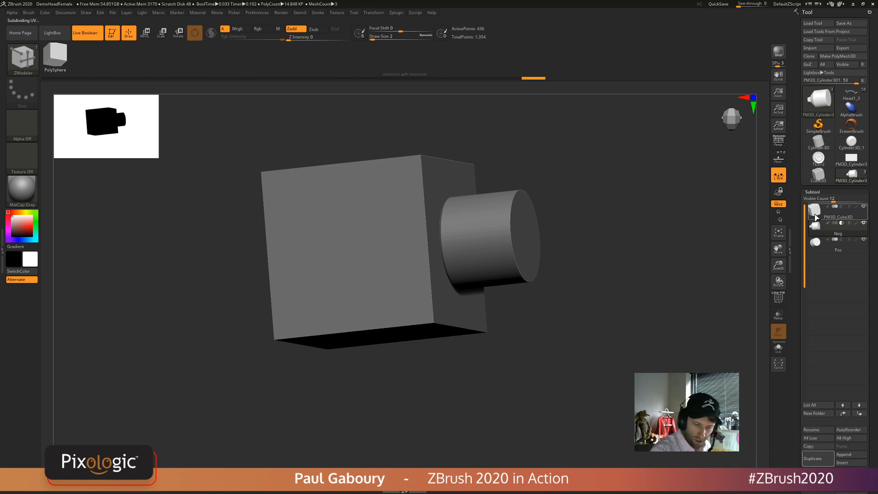
click(822, 431)
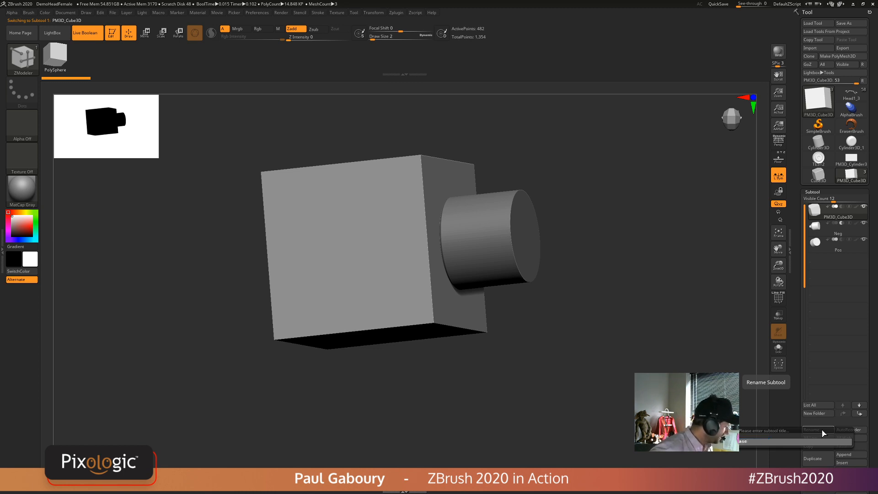
text(Base)
key(Return)
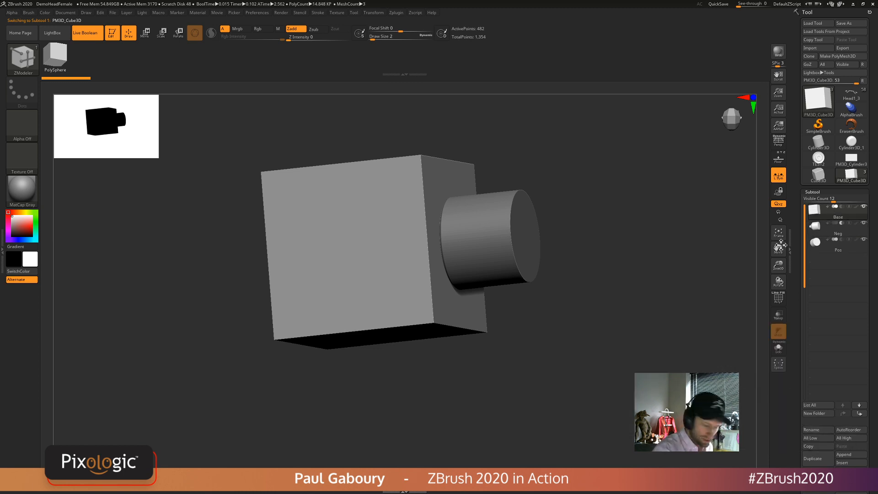
click(833, 208)
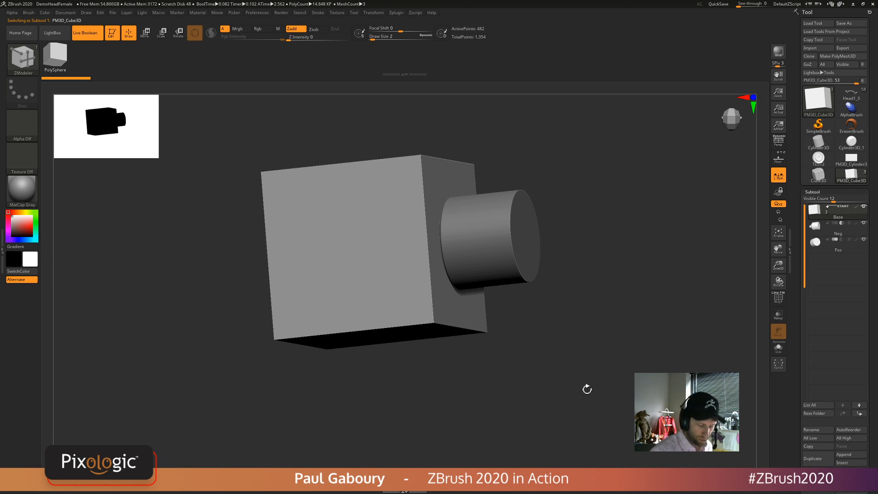
drag(587, 389, 583, 388)
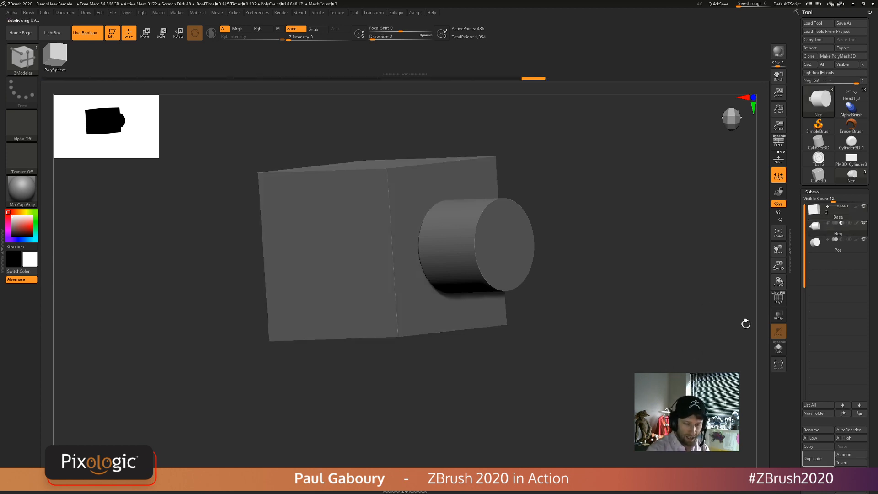
- Enlarge the Neg cylinder slightly with the Inflate deformation to leave clearance around the Pos cylinder
click(813, 192)
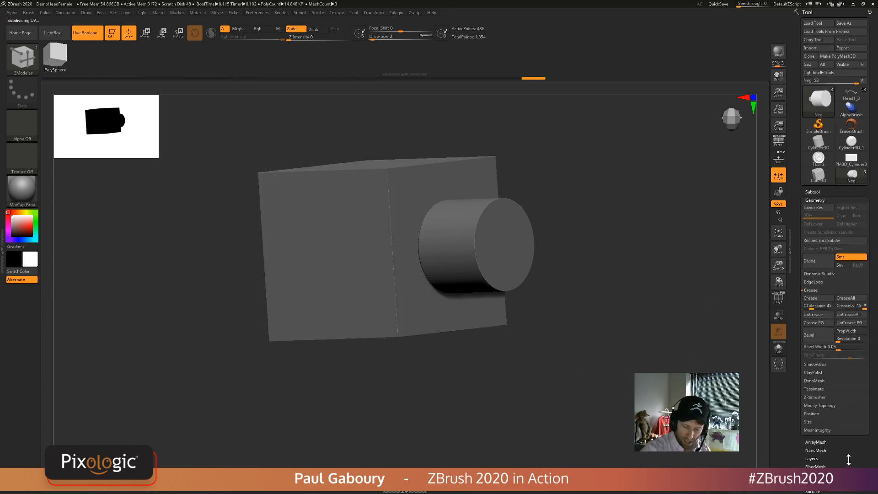
drag(849, 460, 853, 386)
scroll(840, 277, down, 5)
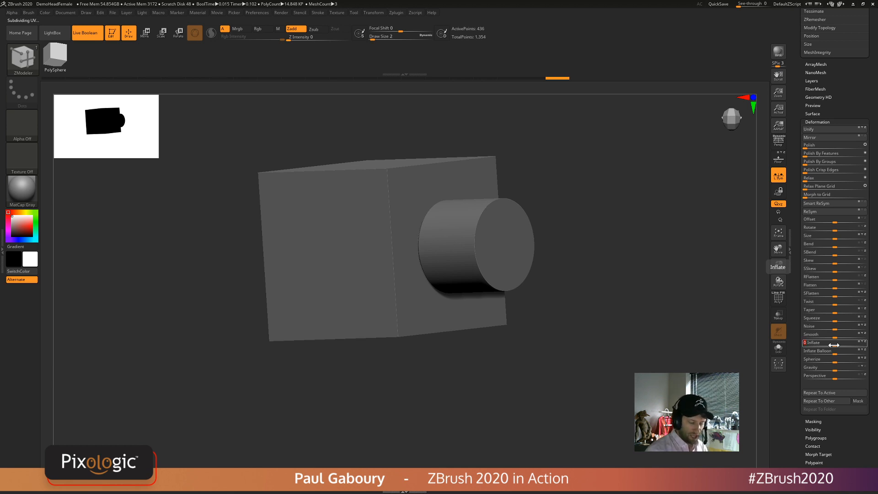
mouse_move(646, 368)
shift+mouse_down()
mouse_move(583, 356)
mouse_move(593, 380)
shift+mouse_up()
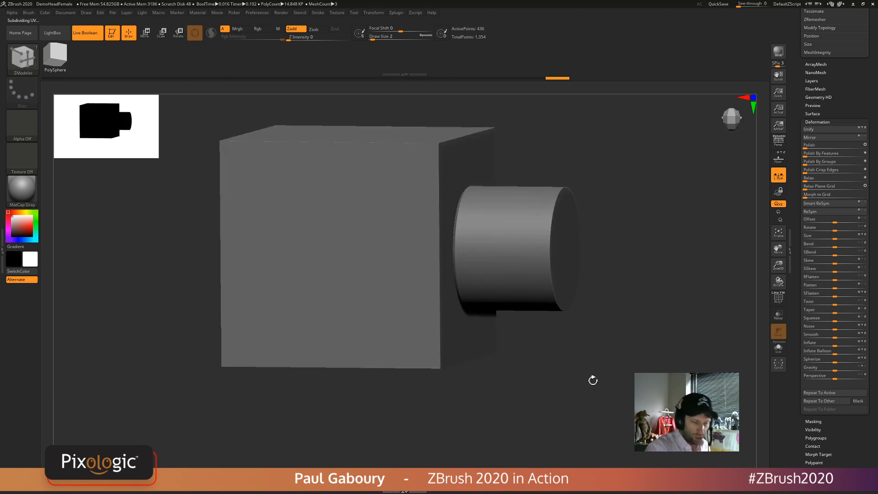
scroll(827, 111, up, 10)
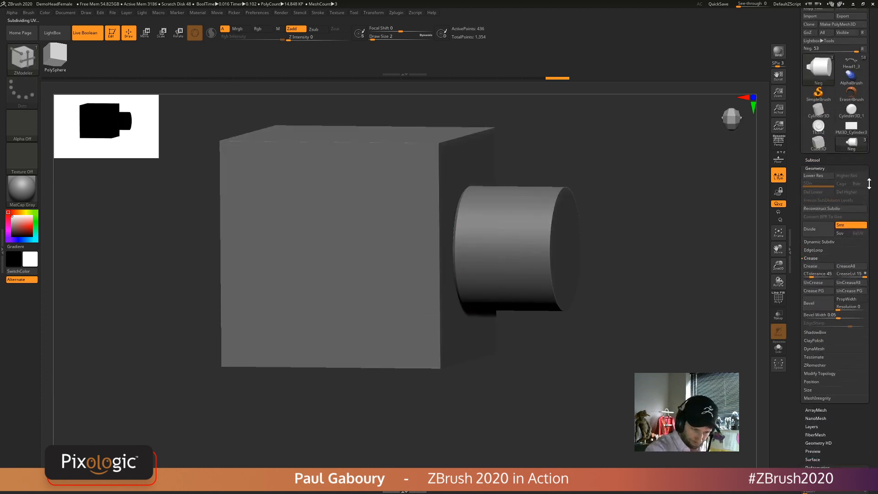
click(816, 192)
mouse_move(816, 234)
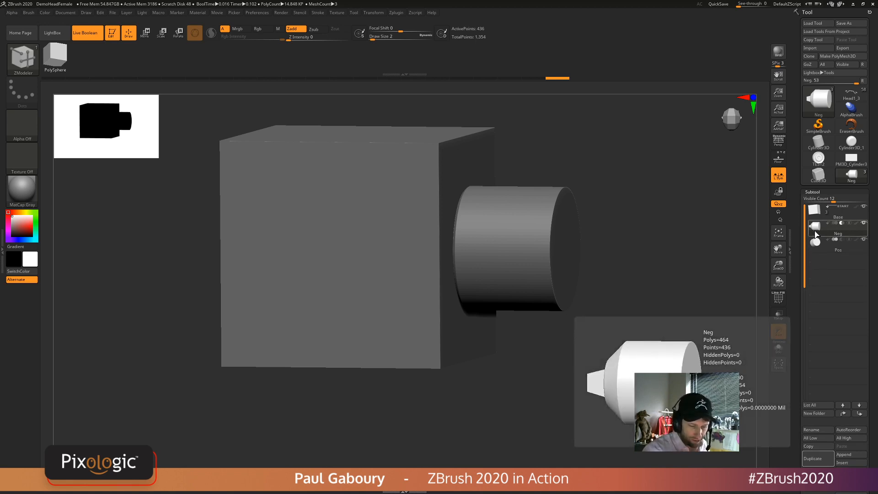
- Hide the Pos cylinder's outer body to examine its tapered tip inside the cube's recess
shift+drag(584, 372, 668, 362)
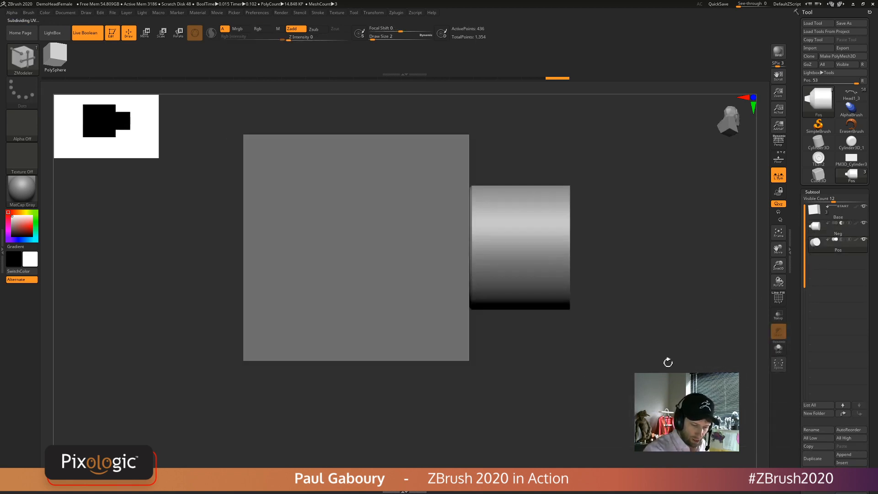
mouse_move(613, 416)
ctrl+shift+mouse_down()
mouse_move(508, 161)
mouse_move(540, 78)
ctrl+shift+mouse_up()
drag(623, 343, 600, 324)
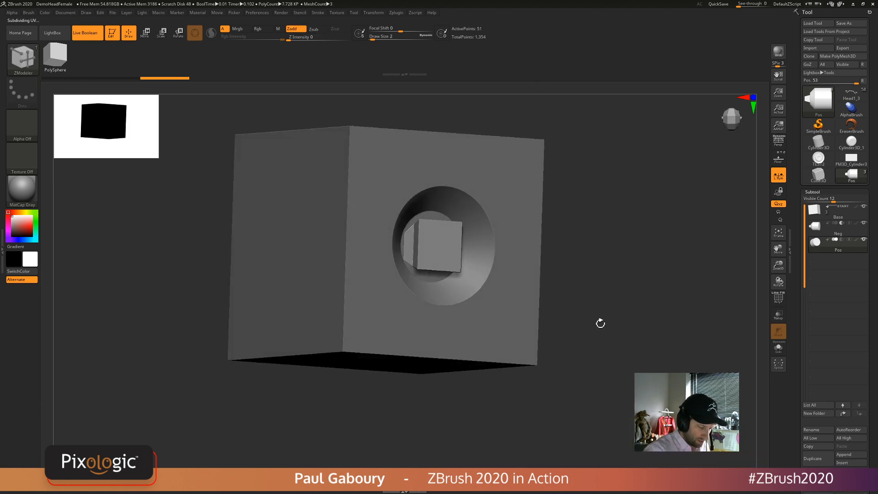
- Grow the visible part of the Pos cylinder, examine the clearance around it in the recess, and unhide the whole cylinder
mouse_move(480, 270)
ctrl+right_down()
mouse_move(467, 336)
mouse_move(453, 325)
mouse_move(460, 295)
ctrl+right_up()
key(ctrl+shift+x)
right_drag(467, 325, 470, 341)
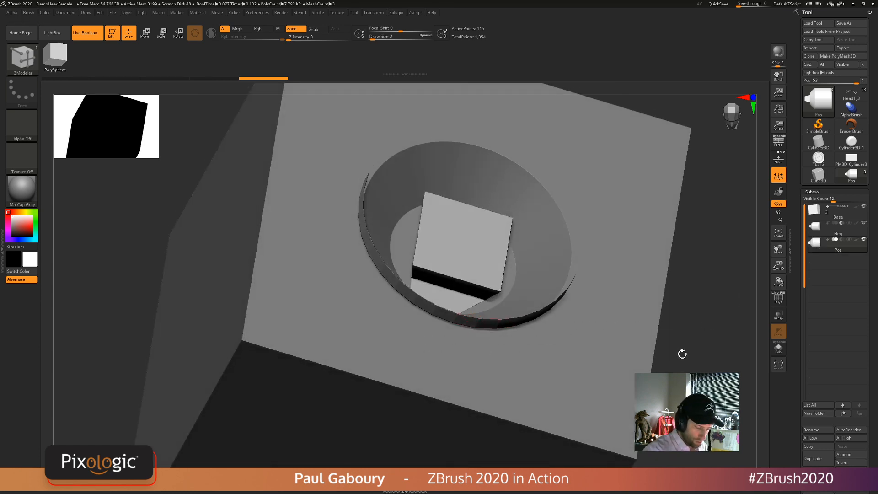
drag(681, 353, 716, 385)
mouse_move(480, 316)
ctrl+right_down()
mouse_move(494, 343)
mouse_move(500, 337)
mouse_move(522, 363)
mouse_move(450, 313)
ctrl+right_up()
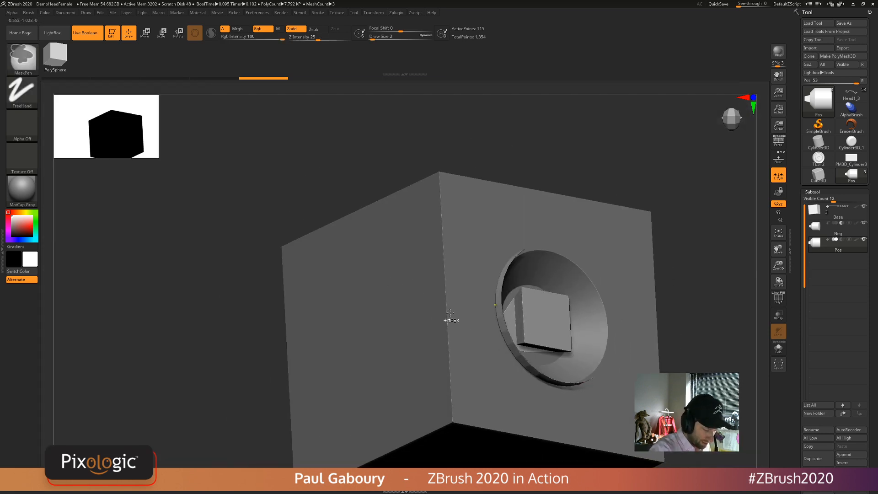
ctrl+shift+click(685, 354)
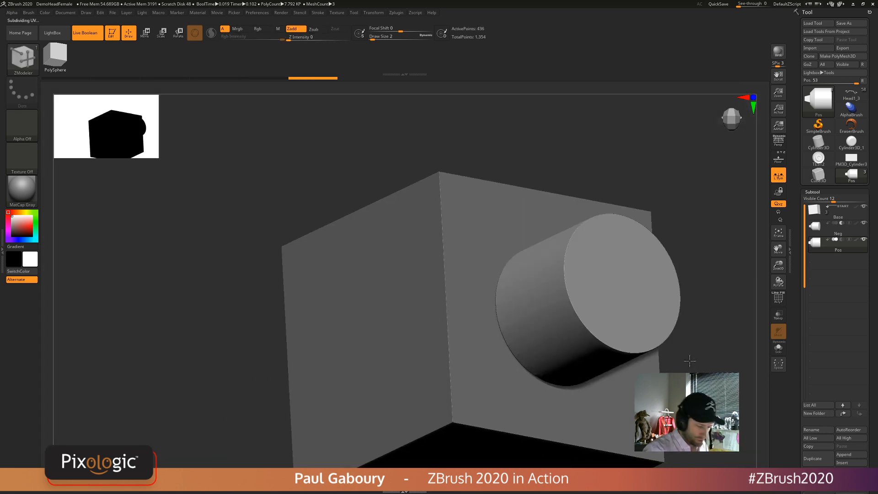
- Select the Base cube and slice a new edge loop through it near the side that meets the cylinder
shift+drag(689, 360, 718, 384)
alt+click(557, 402)
alt+drag(679, 441, 588, 349)
ctrl+shift+drag(567, 431, 506, 165)
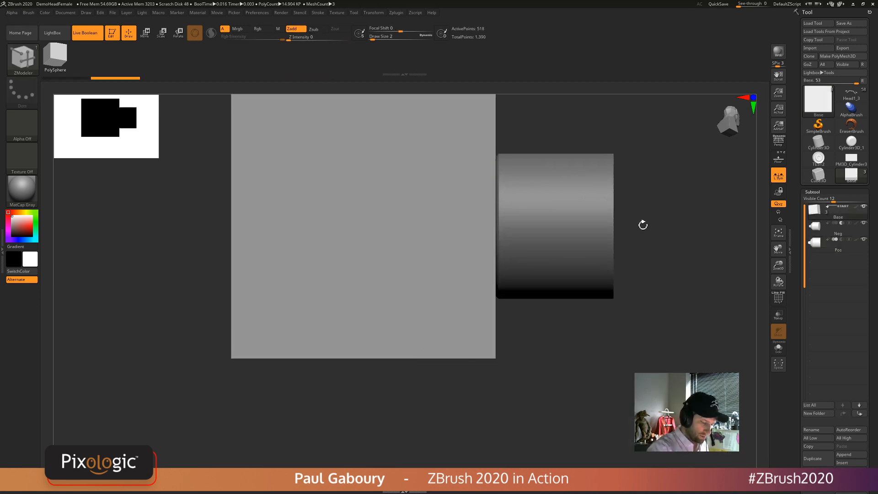
- Hide all of the Base cube except its side nearest the cylinder, and turn on double-sided display for the Base
mouse_move(653, 333)
alt+mouse_down()
mouse_move(634, 446)
mouse_move(602, 385)
mouse_move(603, 323)
alt+mouse_up()
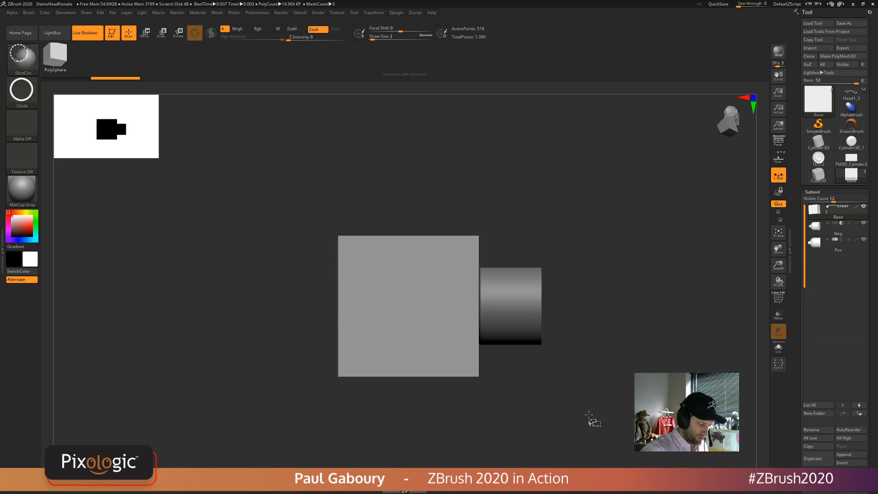
mouse_move(588, 414)
ctrl+shift+mouse_down()
mouse_move(513, 294)
mouse_move(484, 192)
mouse_move(466, 175)
mouse_move(422, 163)
mouse_move(433, 173)
ctrl+shift+mouse_up()
drag(560, 331, 600, 344)
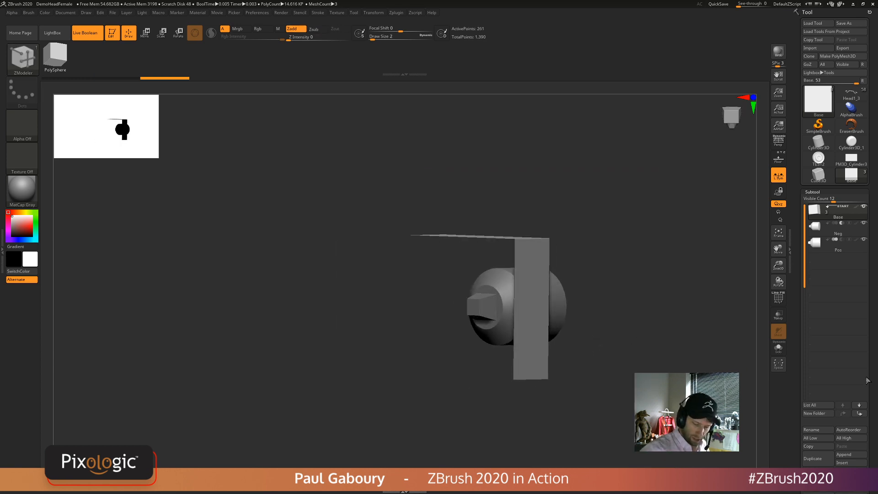
drag(871, 375, 873, 282)
click(826, 379)
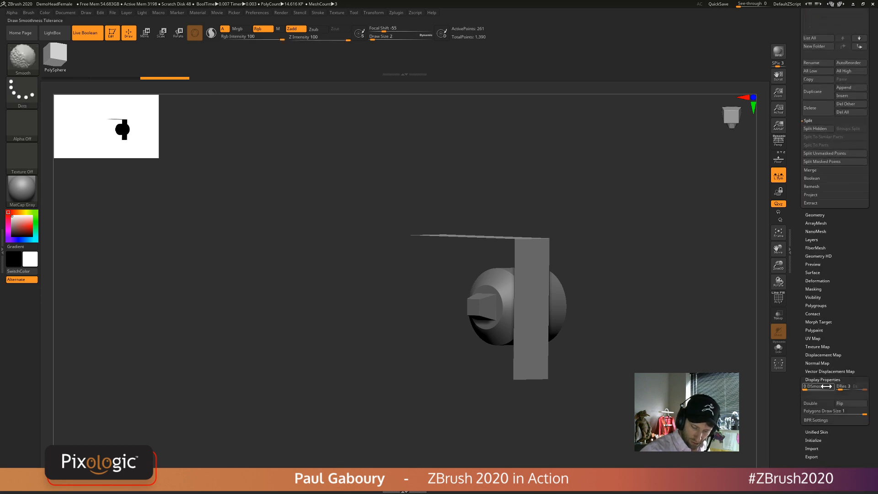
click(818, 405)
mouse_move(618, 410)
mouse_down()
mouse_move(659, 411)
mouse_move(624, 413)
mouse_up()
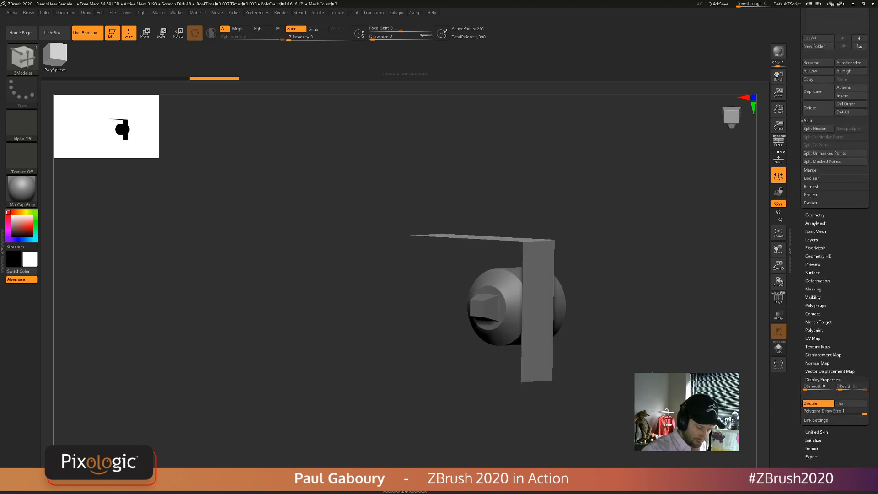
- Select the Neg cylinder and turn on double-sided display for it
drag(853, 273, 855, 307)
scroll(855, 308, up, 5)
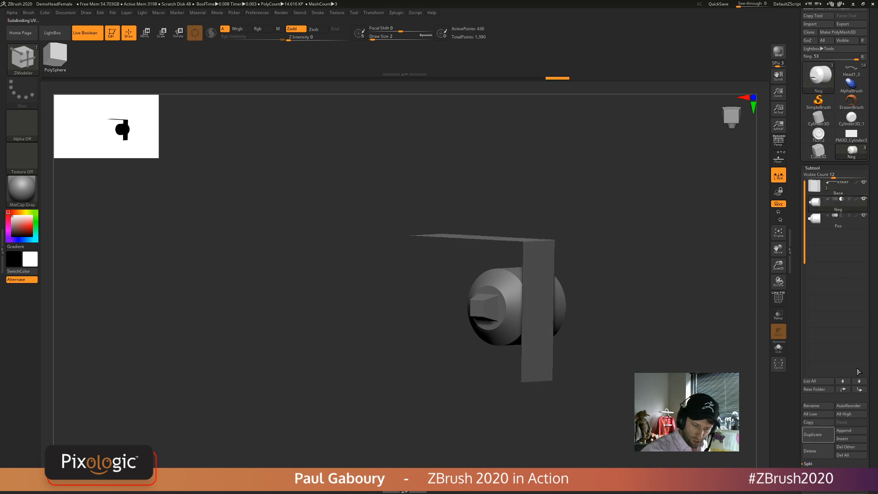
drag(873, 368, 873, 299)
drag(857, 417, 855, 337)
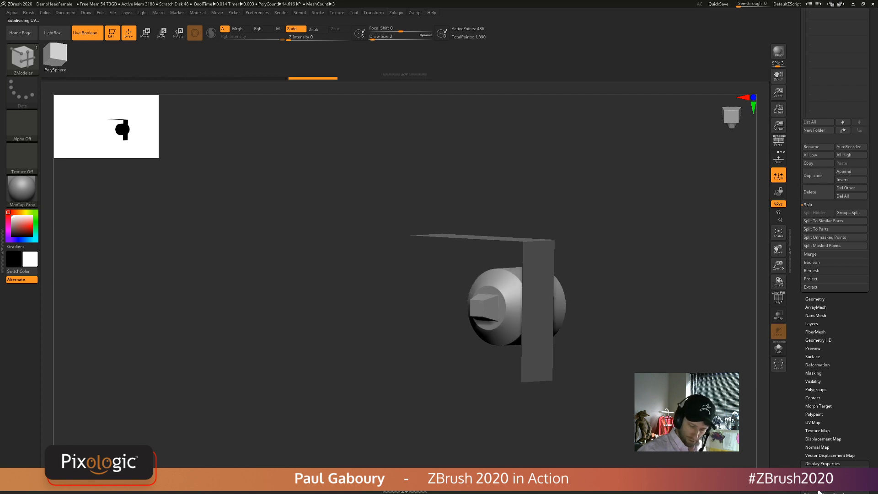
- Examine the clearance gap around the cylinder up close and open the Neg cylinder's Deformation settings
mouse_move(618, 389)
right_down()
mouse_move(459, 333)
mouse_move(488, 345)
mouse_move(474, 339)
mouse_move(453, 304)
mouse_move(431, 298)
mouse_move(422, 225)
right_up()
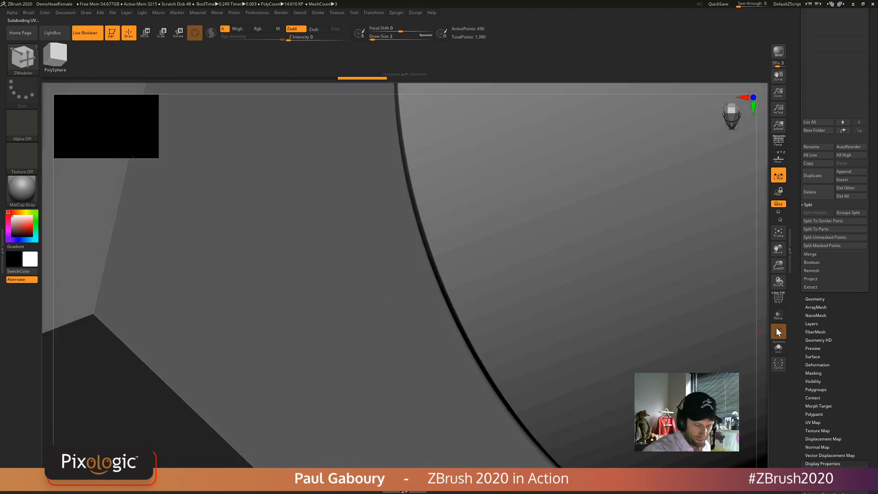
drag(869, 310, 862, 421)
click(814, 230)
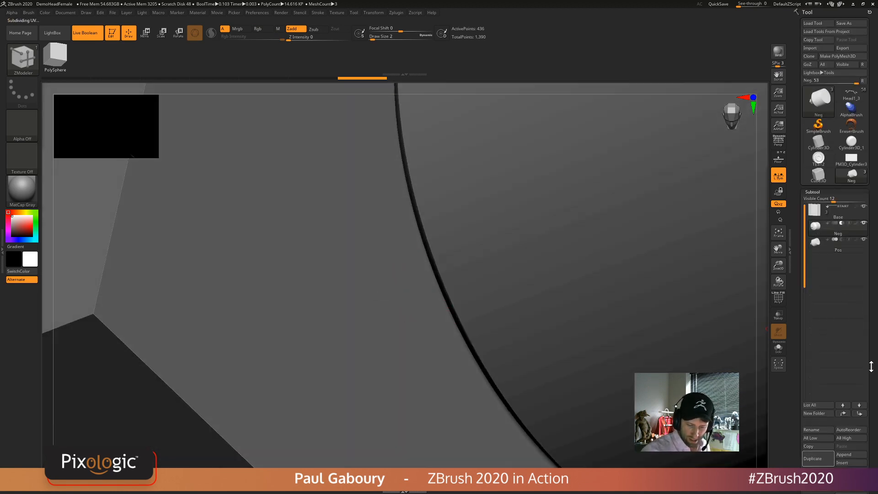
drag(872, 366, 864, 270)
key(shift)
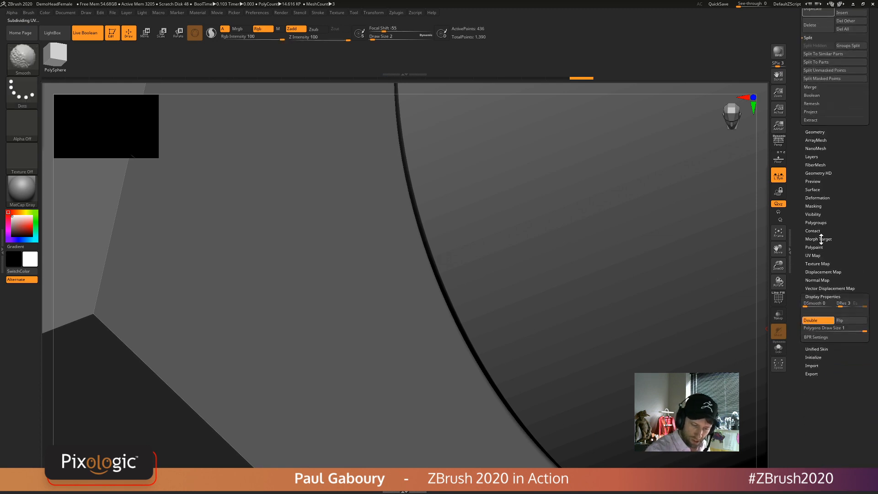
click(821, 198)
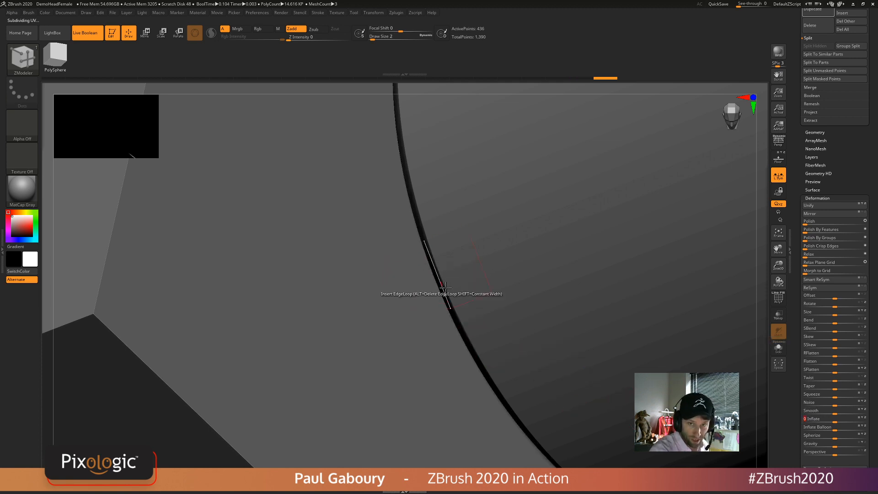
- Select the Base cube, unhide all of it, and return to a straight side view of the joint
key(f)
drag(612, 352, 640, 368)
ctrl+right_drag(640, 367, 627, 364)
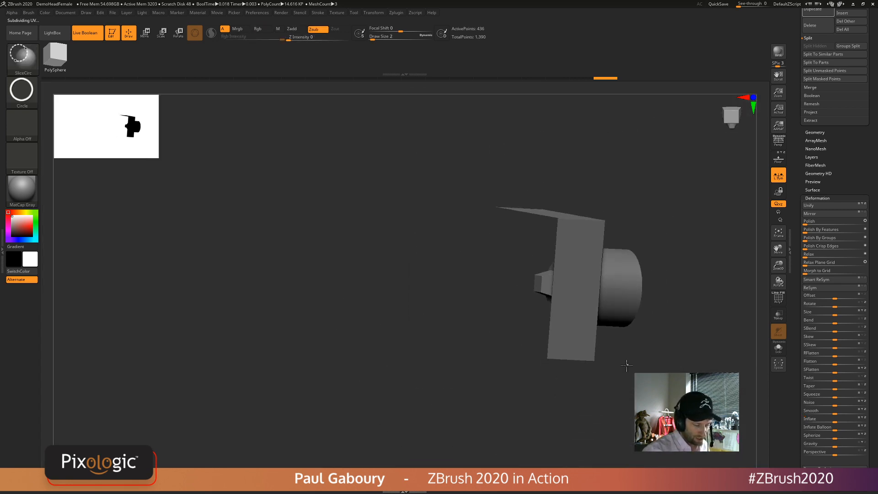
drag(848, 190, 849, 294)
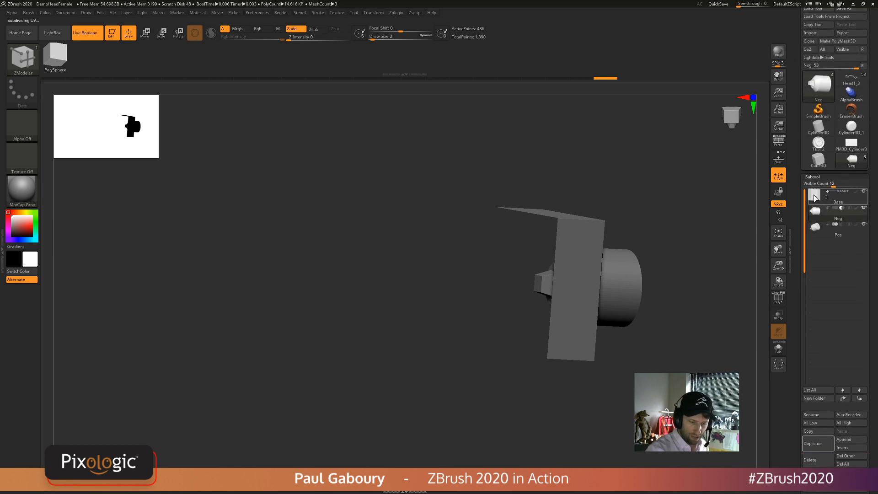
click(815, 196)
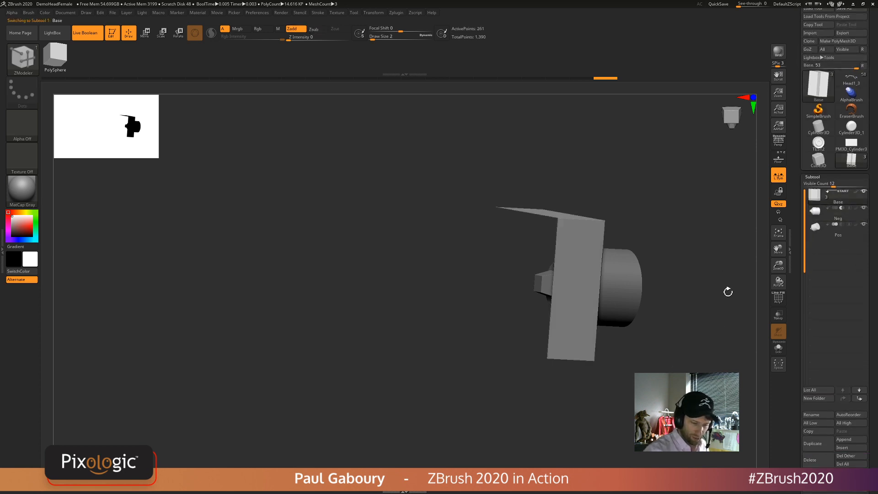
ctrl+shift+click(727, 293)
shift+drag(727, 293, 681, 361)
ctrl+right_drag(681, 362, 655, 382)
alt+drag(654, 382, 602, 362)
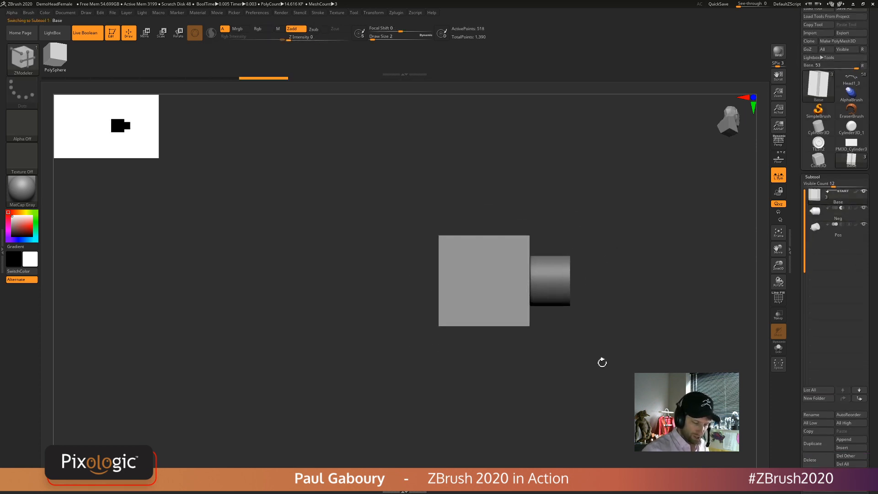
- Append a Cube3D as a new subtool and set its Boolean operation to subtract
click(848, 440)
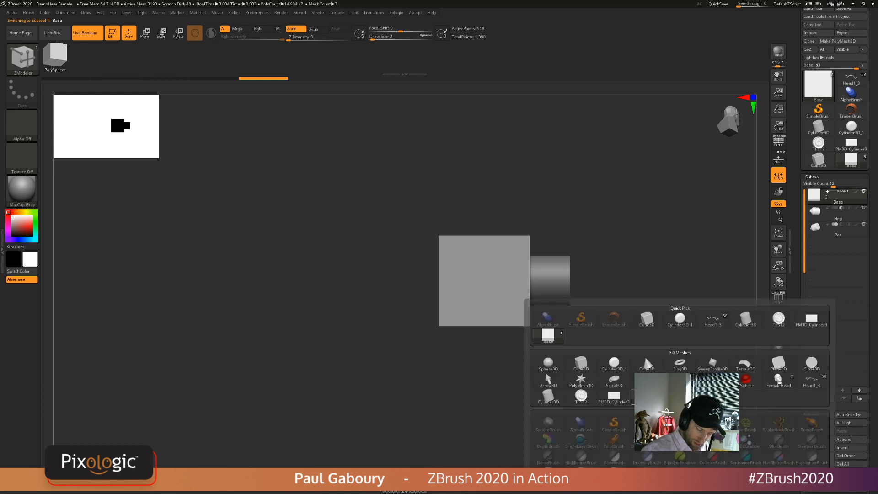
click(646, 321)
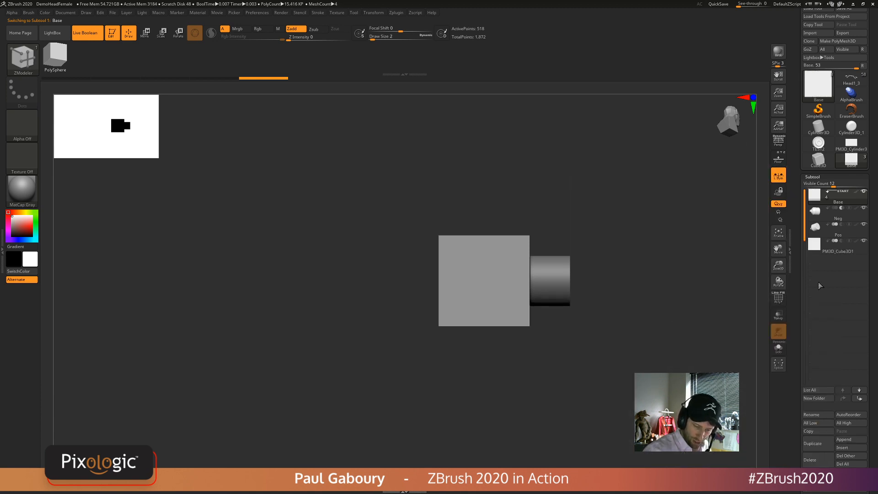
click(841, 241)
key(w)
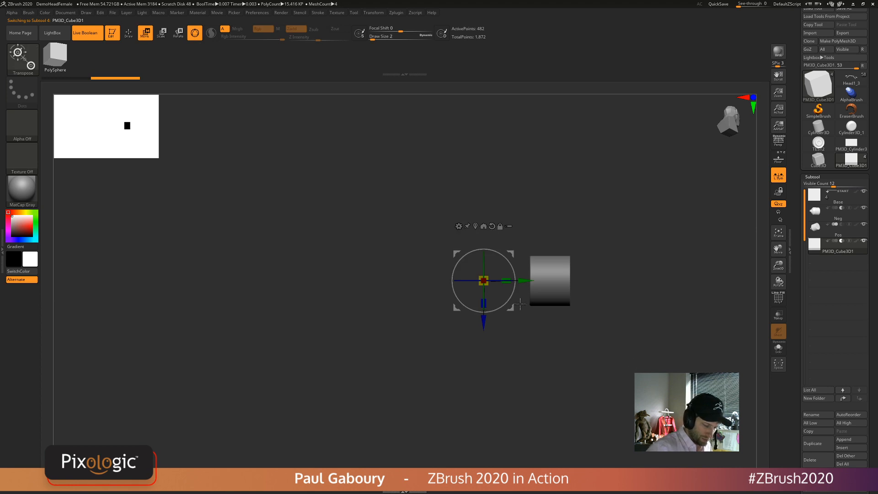
- Move the subtractive cube along the cylinder's axis so that it cuts a cross-section through the joint and its tapered tip
drag(520, 303, 452, 319)
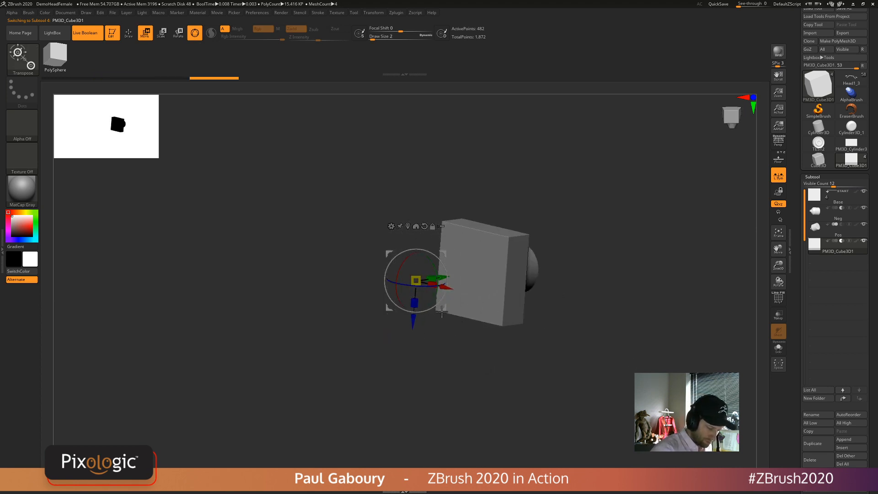
drag(445, 277, 463, 277)
ctrl+right_drag(486, 311, 592, 231)
ctrl+right_drag(601, 274, 485, 280)
alt+right_drag(600, 372, 574, 265)
right_drag(581, 355, 603, 358)
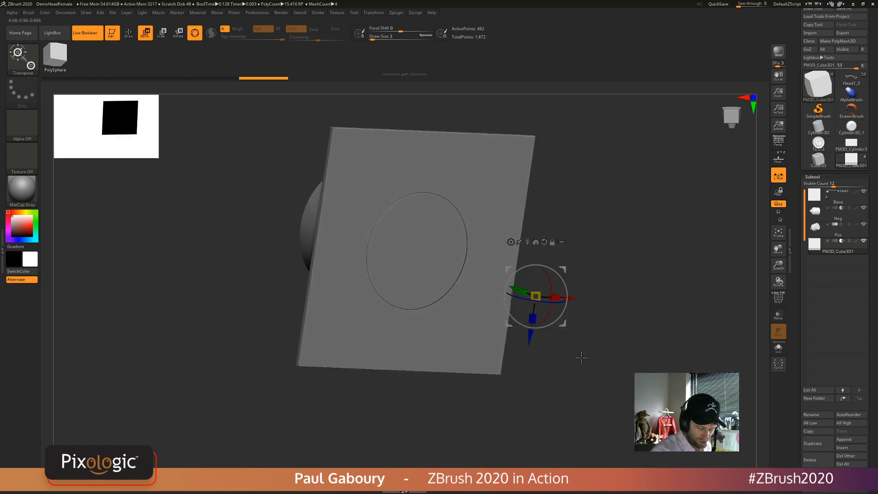
mouse_move(515, 288)
mouse_down()
mouse_move(544, 302)
mouse_move(503, 290)
mouse_move(549, 310)
mouse_move(520, 298)
mouse_up()
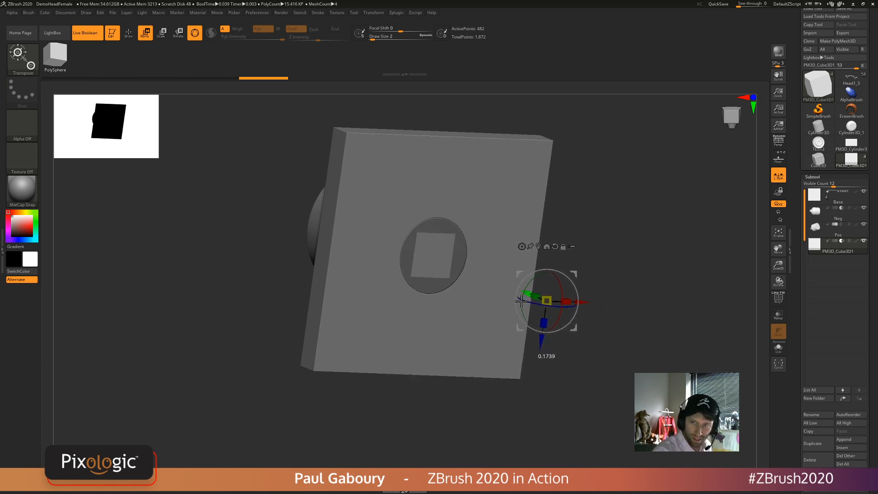
drag(580, 343, 598, 339)
- Switch to the Head1_3 tool and turn on the floor grid with its reference images behind the head
click(850, 80)
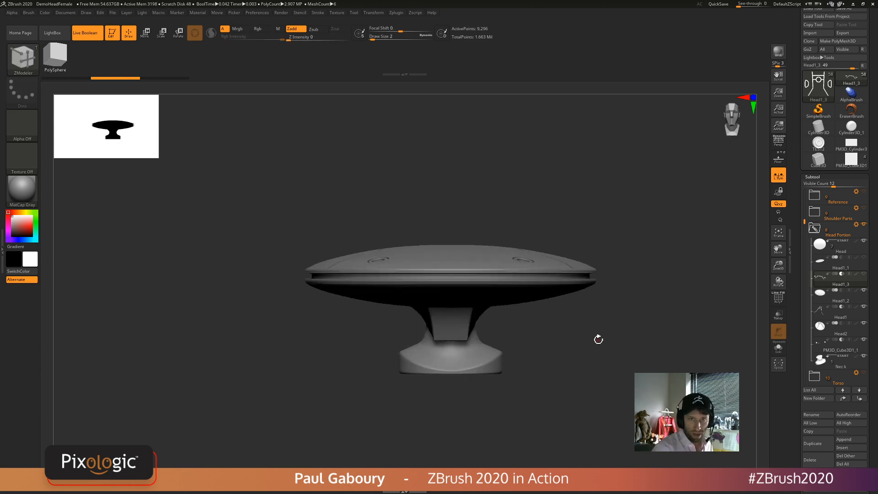
drag(611, 351, 599, 354)
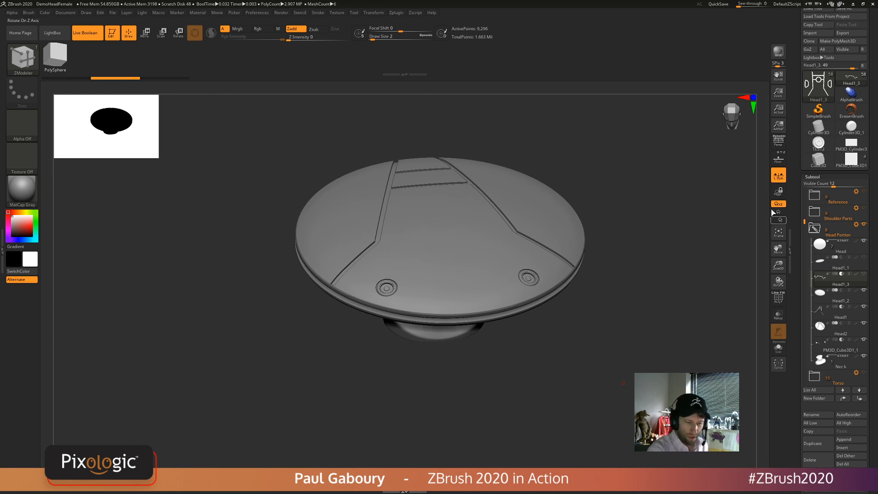
key(shift+p)
ctrl+right_drag(512, 251, 572, 337)
drag(572, 336, 600, 387)
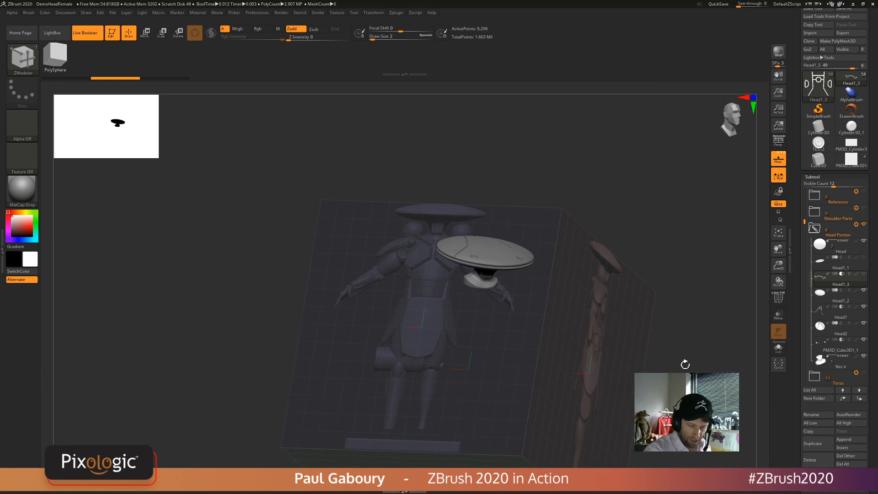
- Unhide the figure's other body subtools around the head and bring the whole body into view
shift+click(864, 241)
shift+click(864, 241)
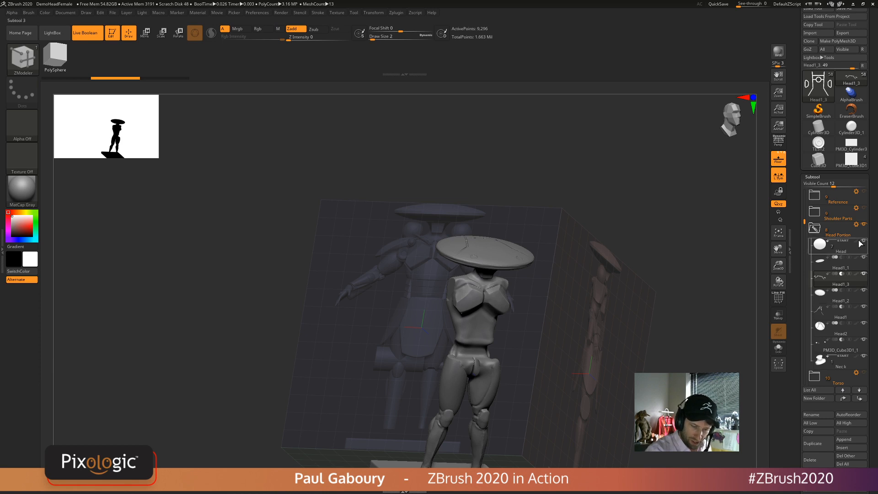
shift+click(863, 274)
shift+click(864, 275)
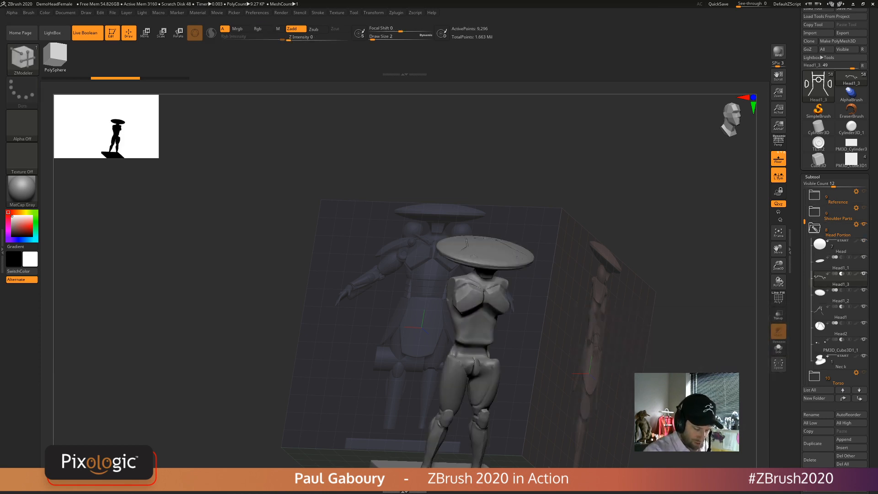
alt+drag(795, 378, 769, 316)
ctrl+right_drag(765, 350, 655, 352)
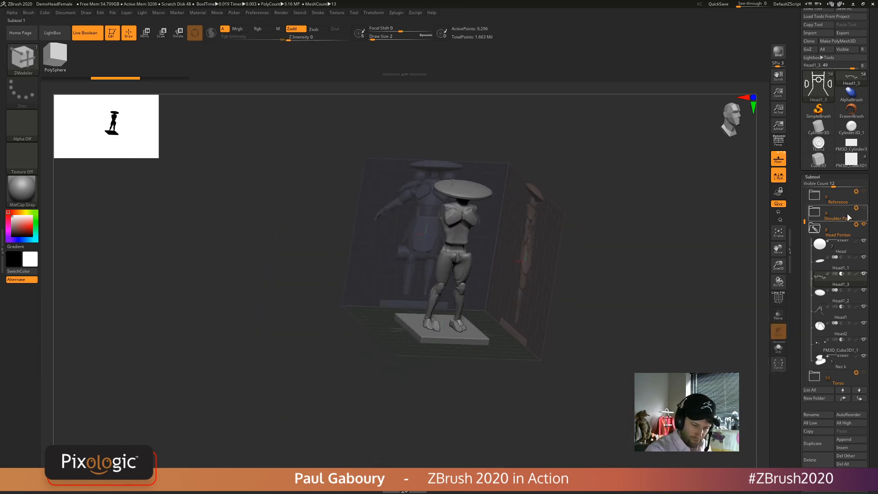
- Make the Shoulder Parts, arms and Torso folders visible
click(864, 207)
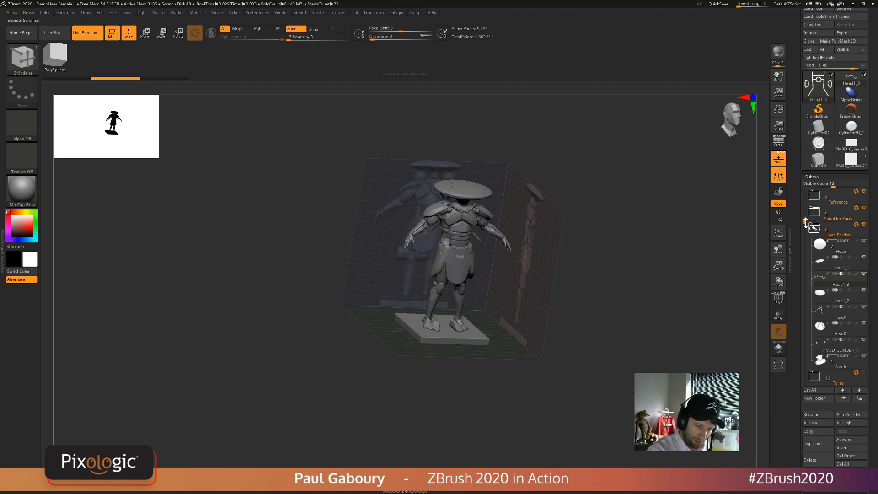
drag(806, 208, 805, 278)
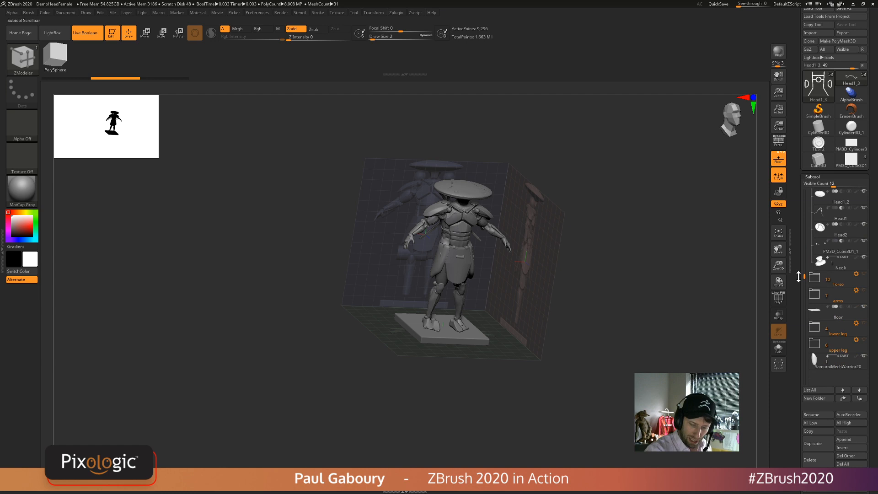
click(864, 290)
click(864, 274)
- Turn off the floor grid, show the whole figure from the front, and reset the recent tool thumbnails
drag(677, 396, 646, 351)
click(778, 160)
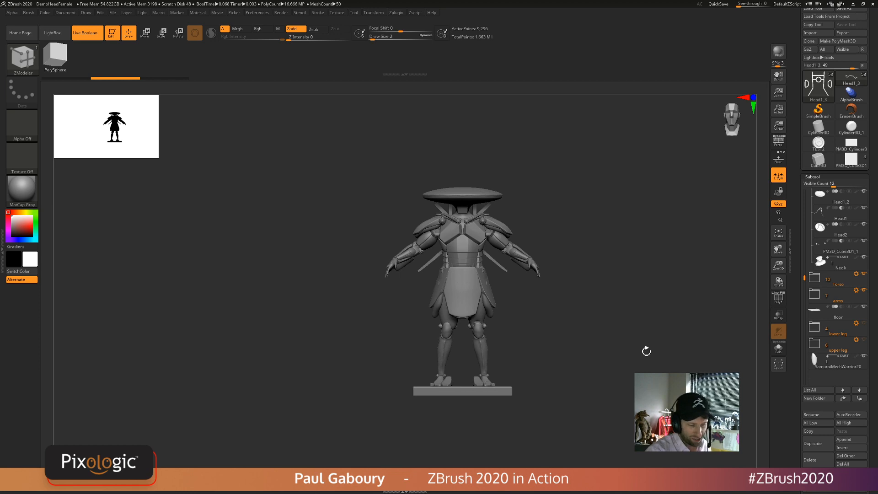
mouse_move(618, 346)
ctrl+right_down()
mouse_move(623, 352)
mouse_move(586, 351)
ctrl+right_up()
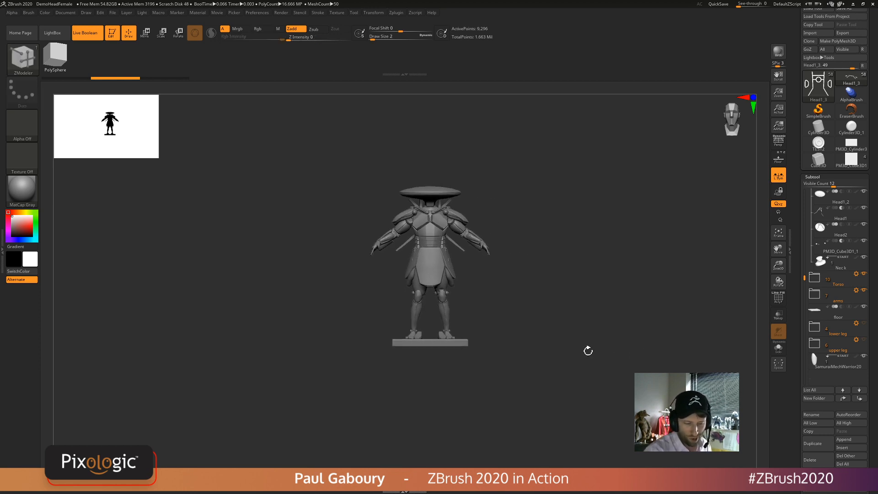
click(863, 66)
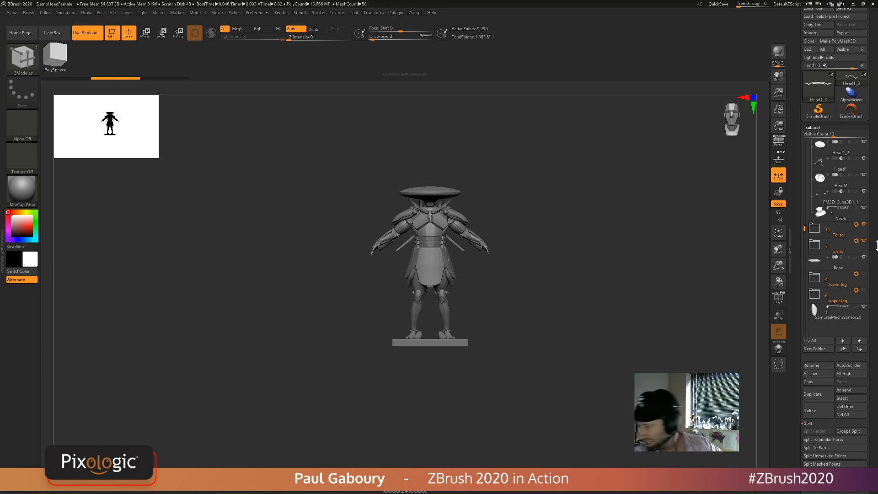
mouse_move(818, 162)
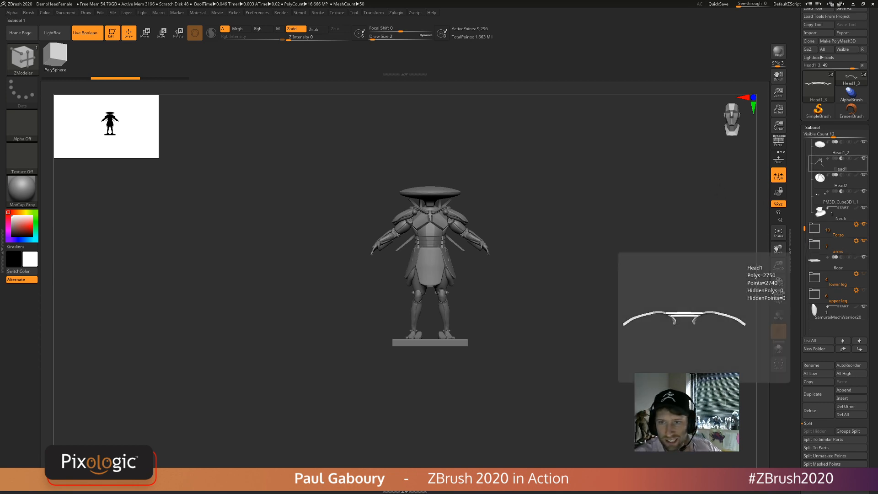